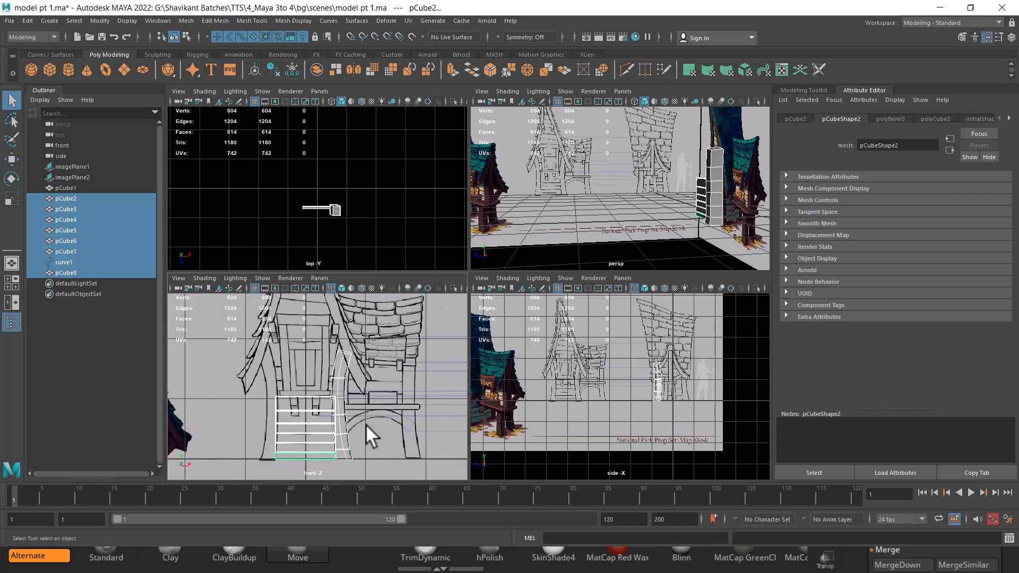
Duplicate the top stair plank and move the copy up above the steps
click(343, 373)
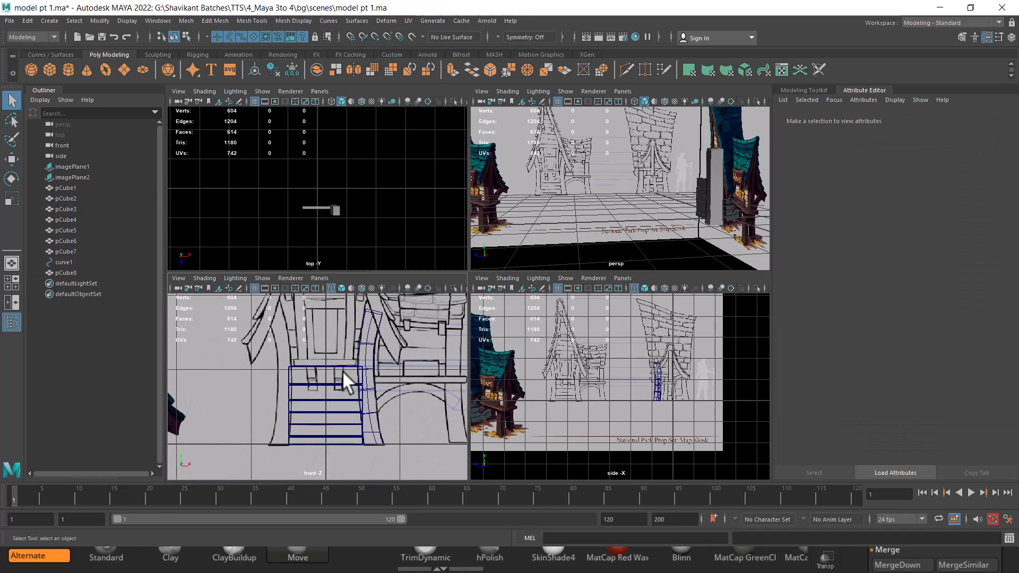
click(338, 365)
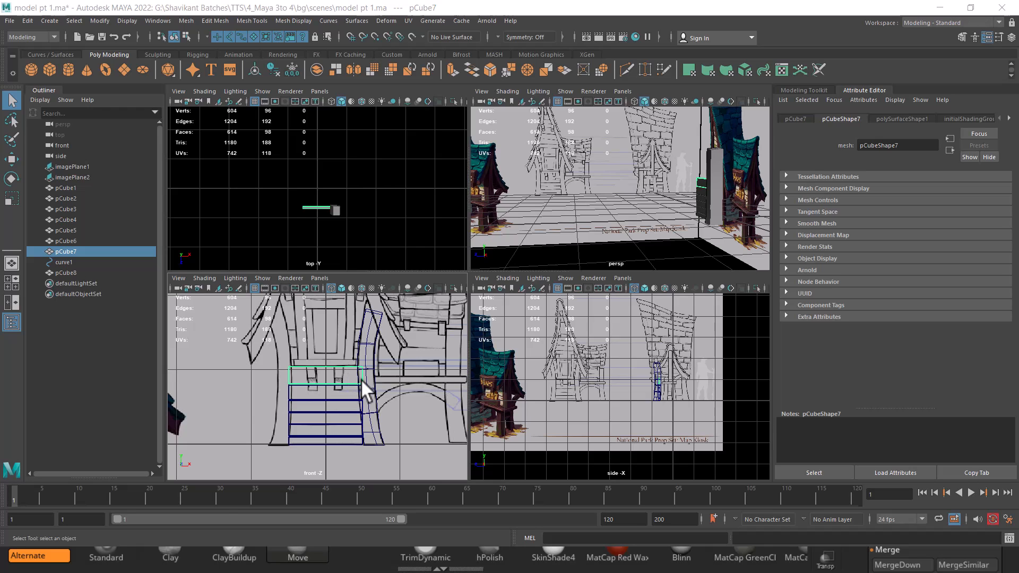
key(space)
scroll(469, 379, up, 5)
scroll(533, 332, up, 2)
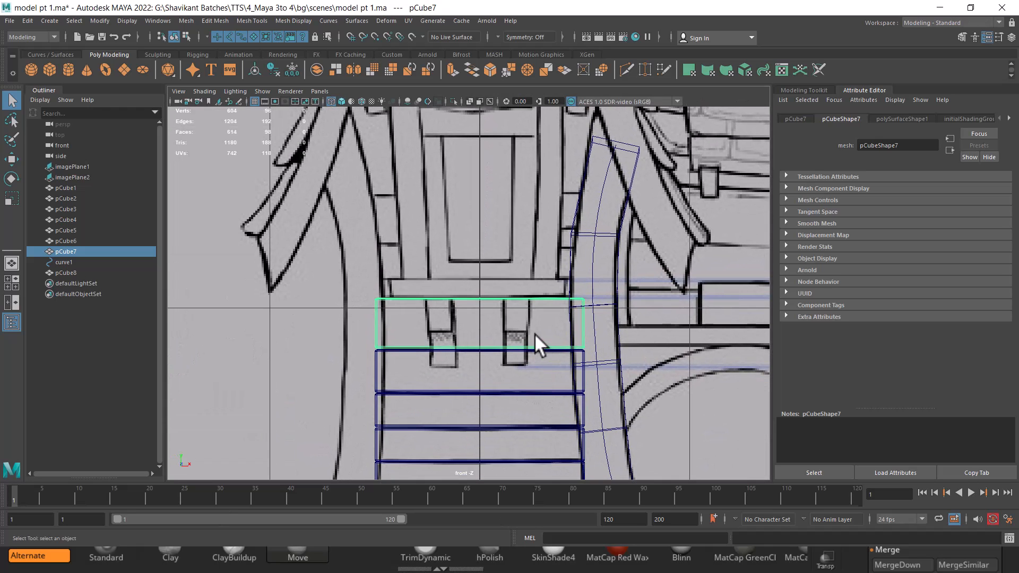
key(w)
scroll(528, 332, up, 2)
scroll(525, 334, up, 2)
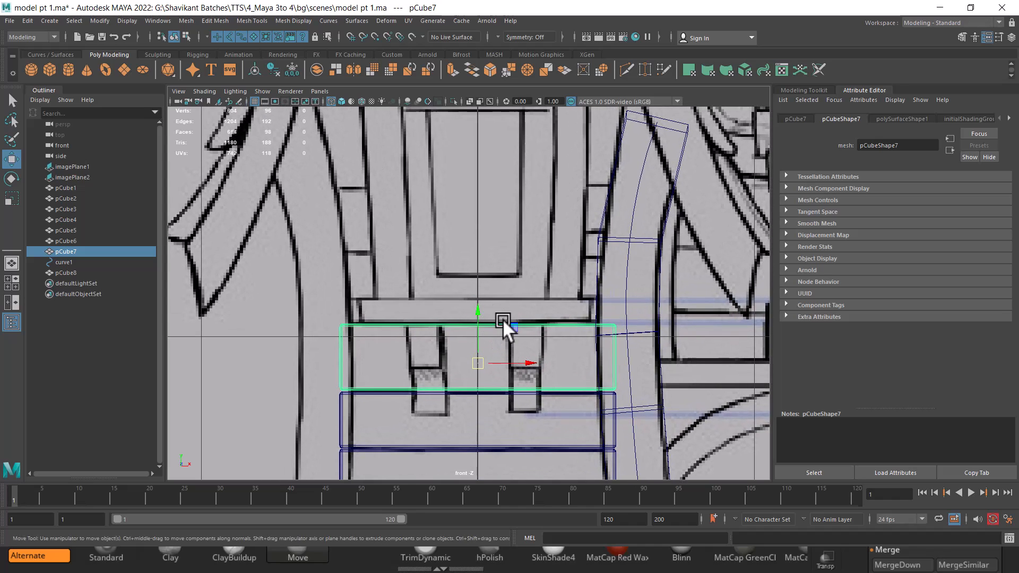
key(ctrl+d)
drag(476, 315, 479, 248)
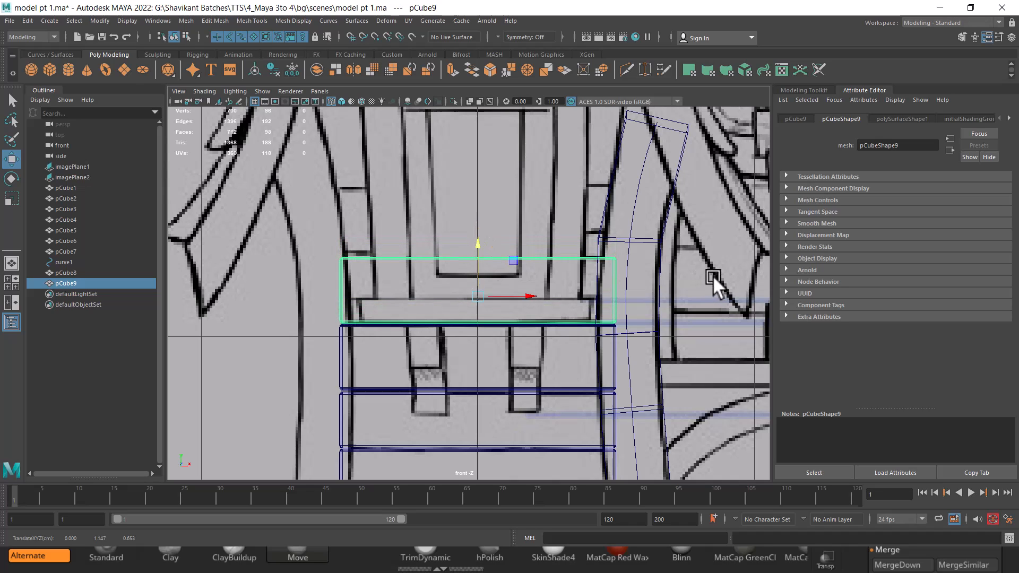
Lower the duplicate plank's top vertices to make it a thin board
right_drag(713, 265, 653, 260)
drag(301, 232, 590, 273)
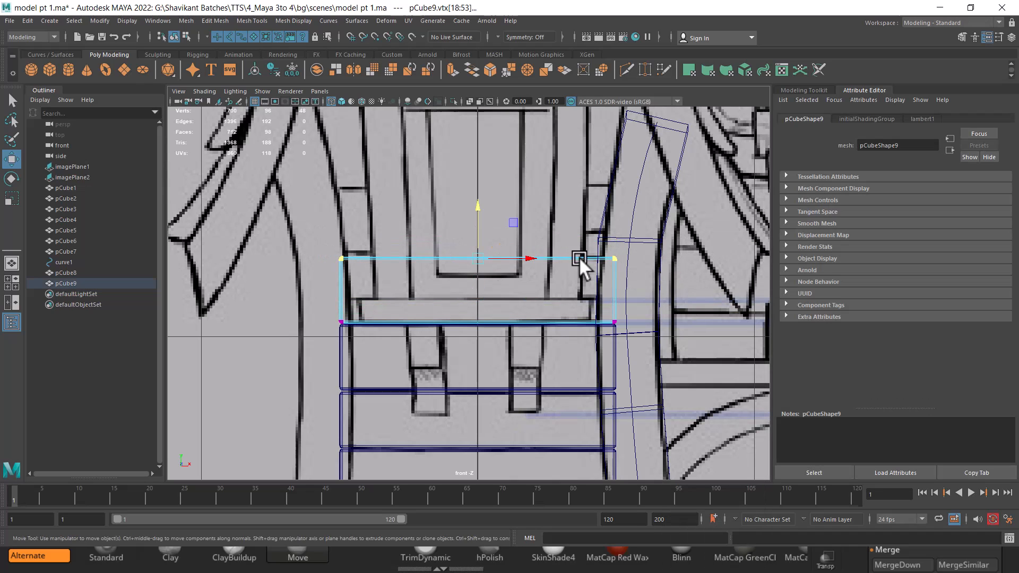
drag(484, 208, 467, 247)
right_drag(613, 309, 664, 280)
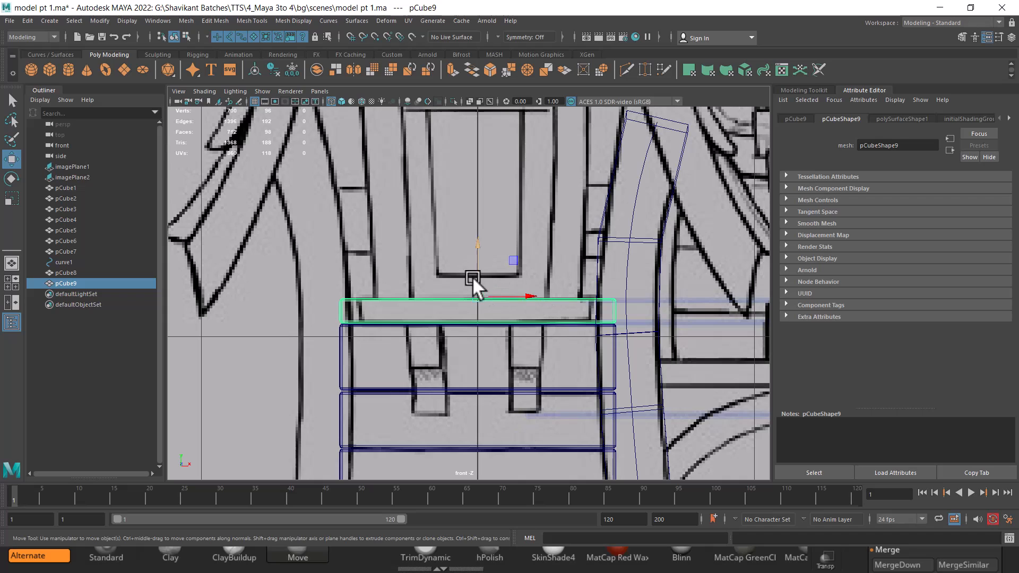
Duplicate the thin board, move it up, and raise its top vertices to thicken it
key(ctrl+d)
drag(479, 245, 475, 218)
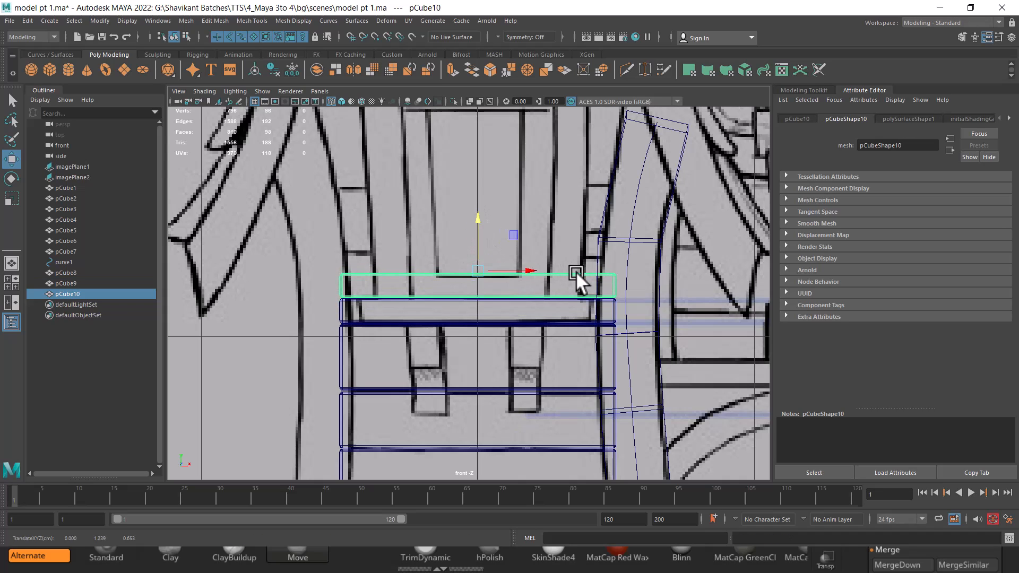
right_drag(576, 257, 445, 238)
drag(289, 246, 643, 286)
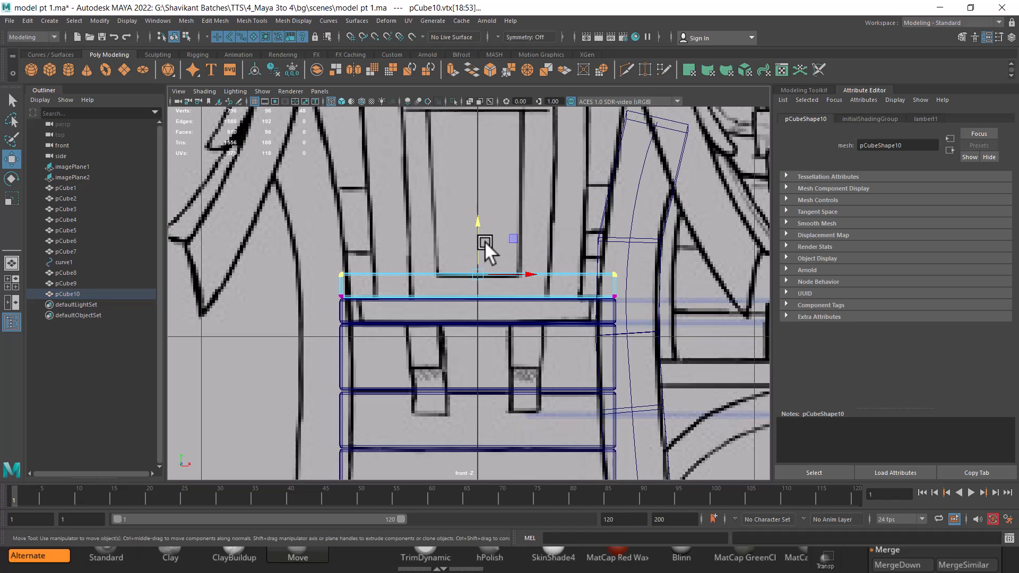
drag(479, 221, 477, 202)
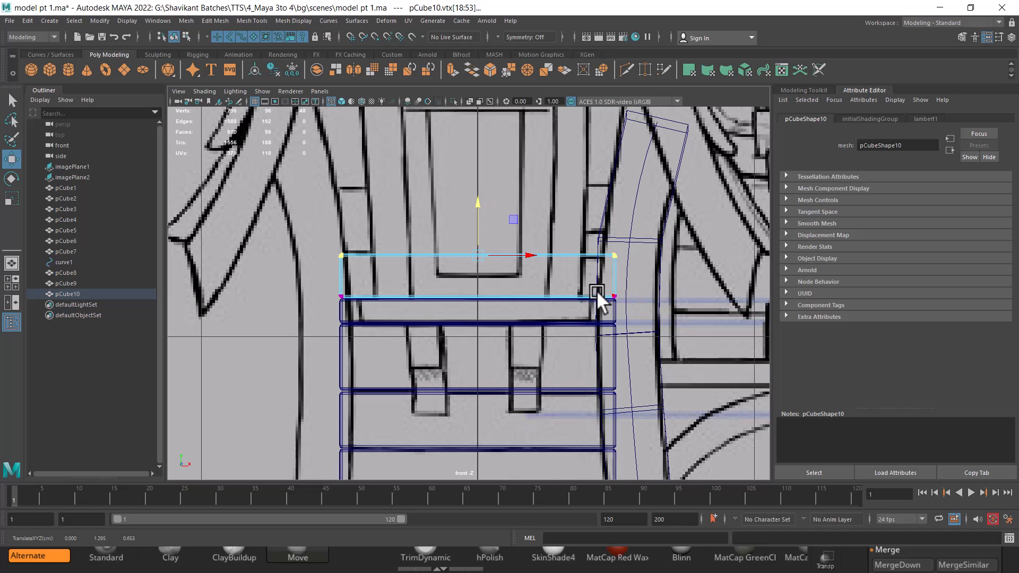
Open the national park reference image from the project's sourceimages folder
key(space)
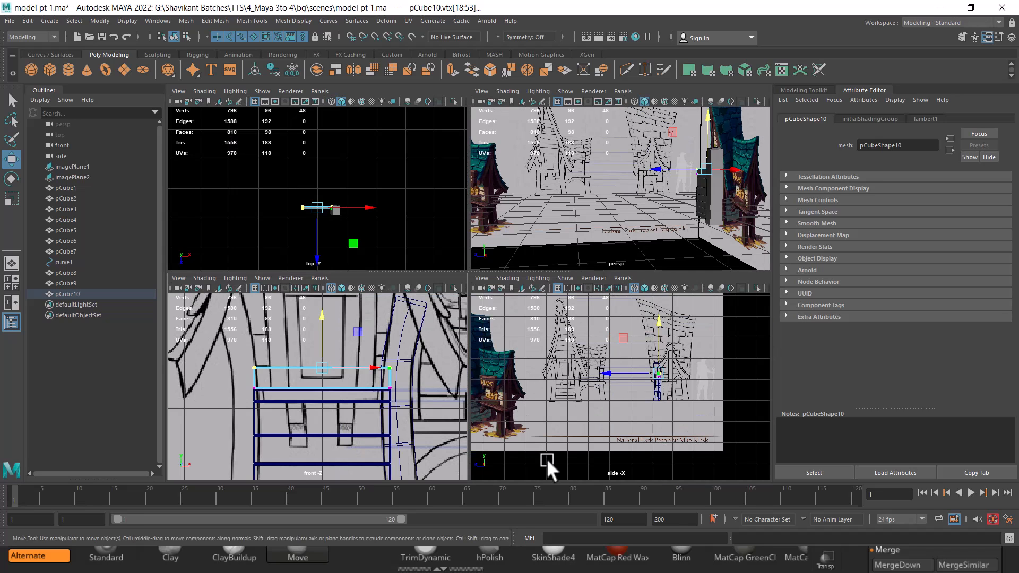
key(alt+Tab)
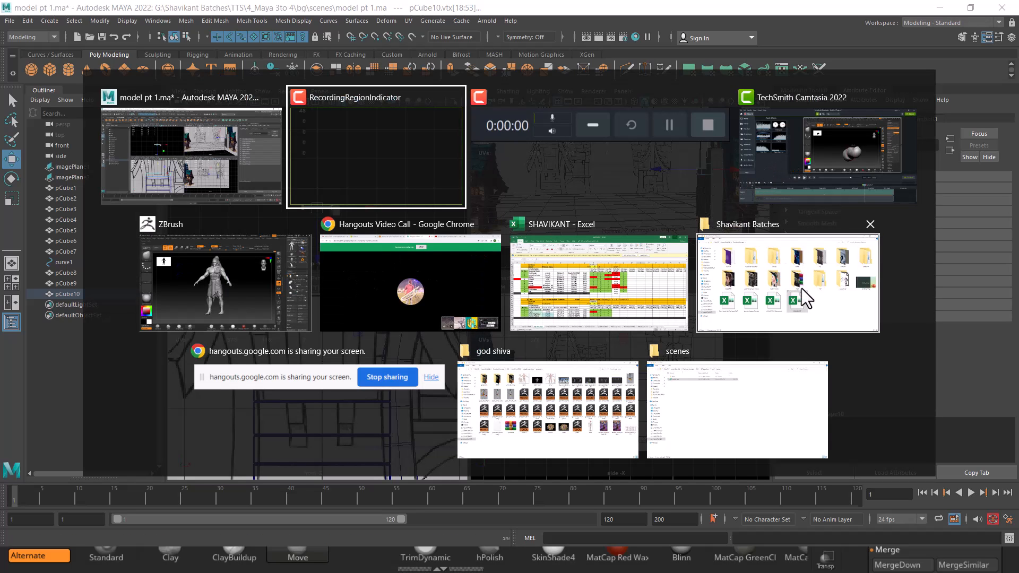
click(778, 377)
click(369, 44)
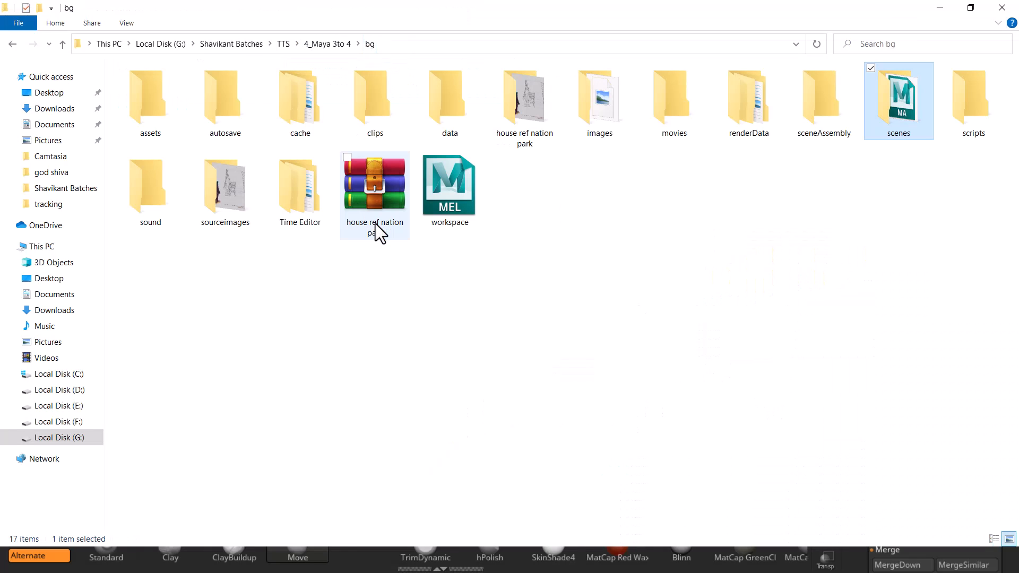
click(225, 197)
right_click(225, 196)
key(Escape)
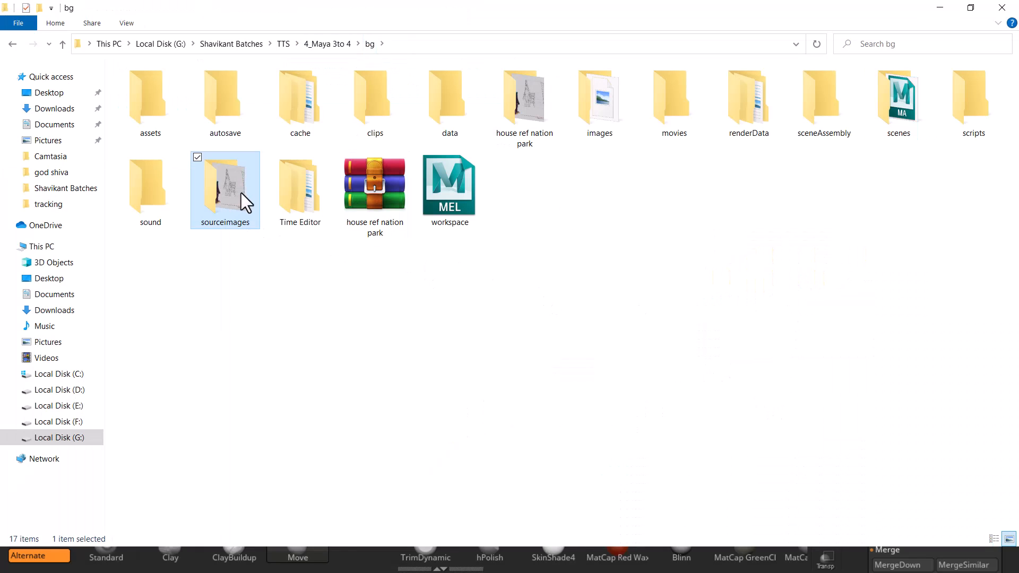
double_click(241, 193)
click(215, 105)
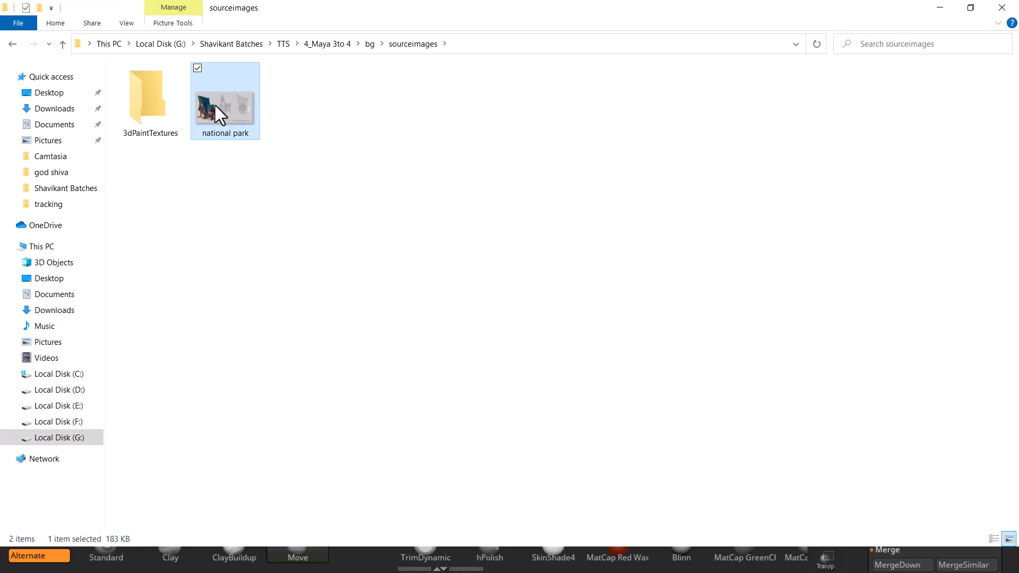
right_click(215, 105)
click(147, 282)
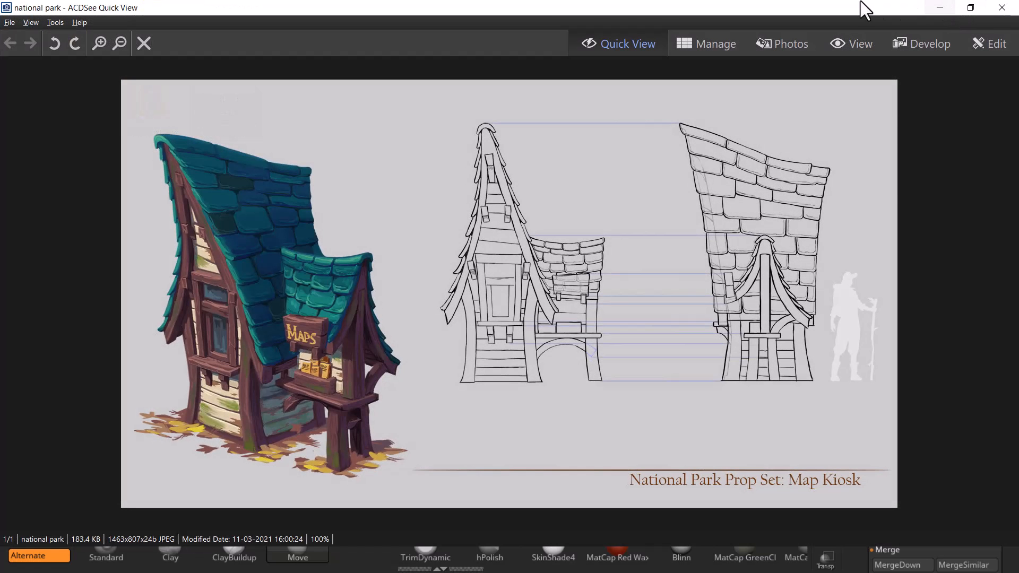
Place the reference viewer beside the viewports and zoom into the Maps sign shelf
drag(860, 2, 867, 36)
click(936, 7)
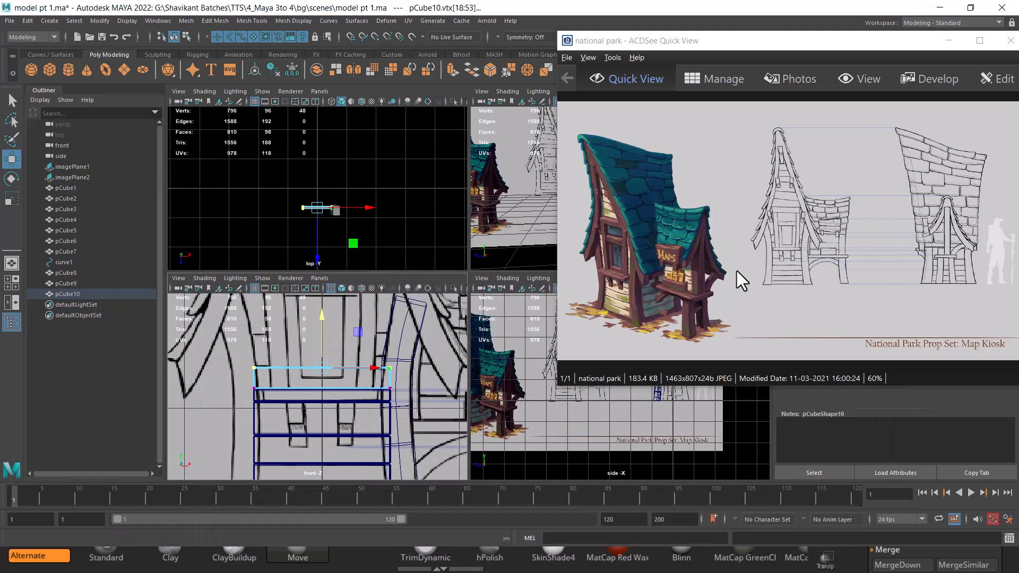
scroll(738, 269, up, 3)
scroll(797, 272, up, 1)
drag(814, 276, 976, 272)
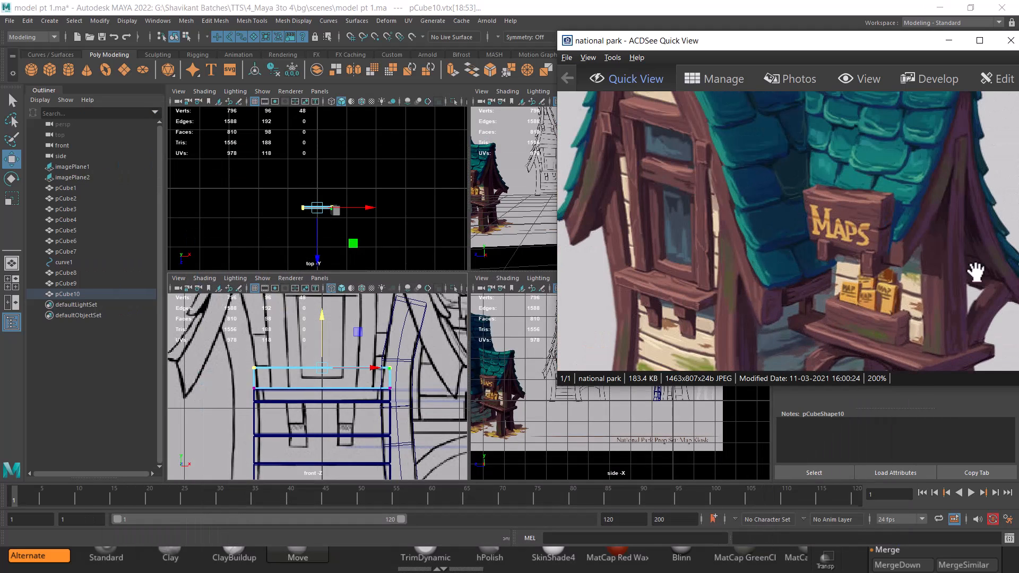
drag(892, 294, 967, 262)
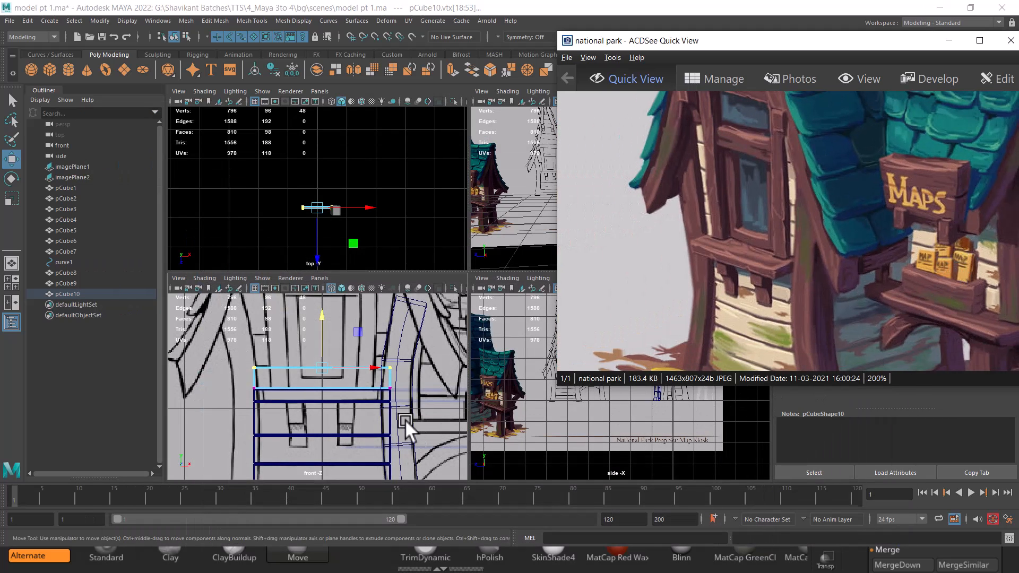
Reshape the top board's end vertices in the front view to match the reference shelf
scroll(341, 446, up, 5)
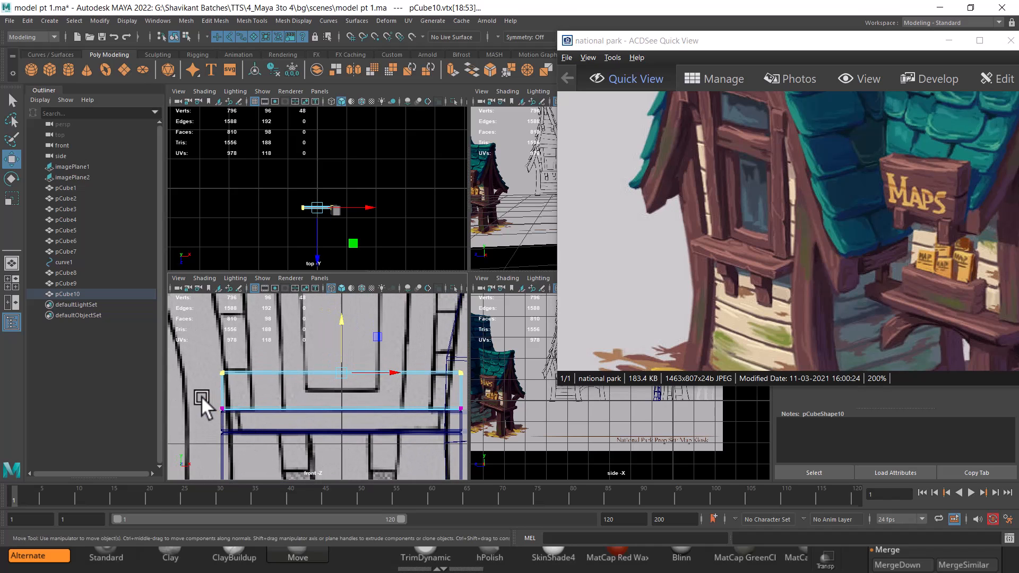
drag(201, 394, 272, 406)
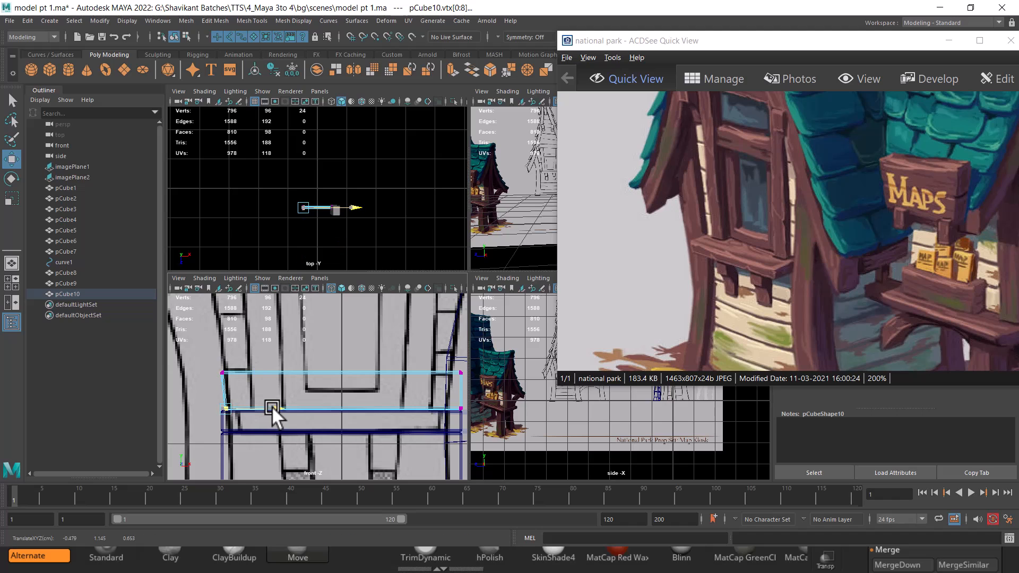
alt+middle_drag(272, 406, 190, 404)
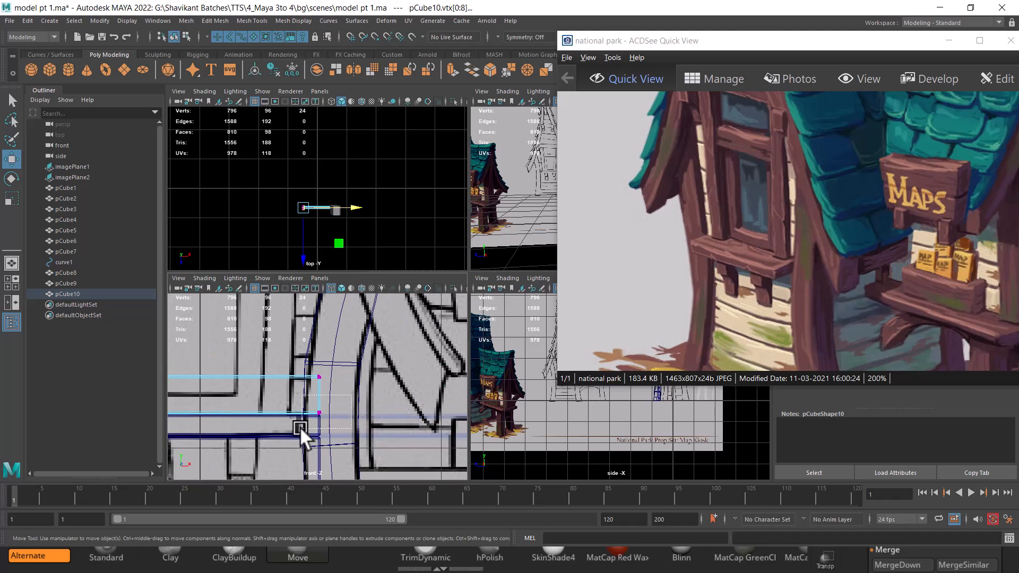
drag(300, 426, 357, 415)
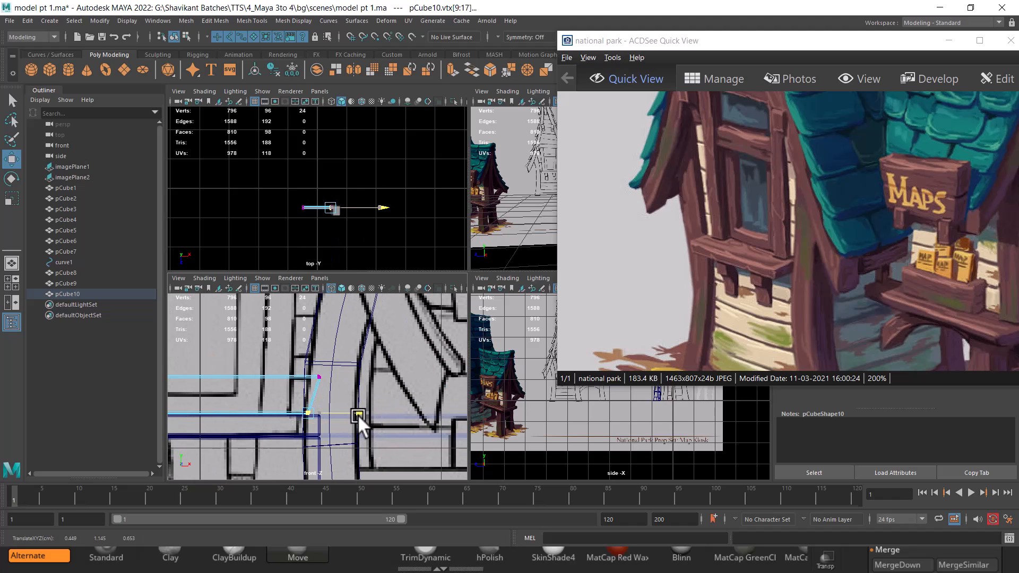
drag(367, 347, 314, 399)
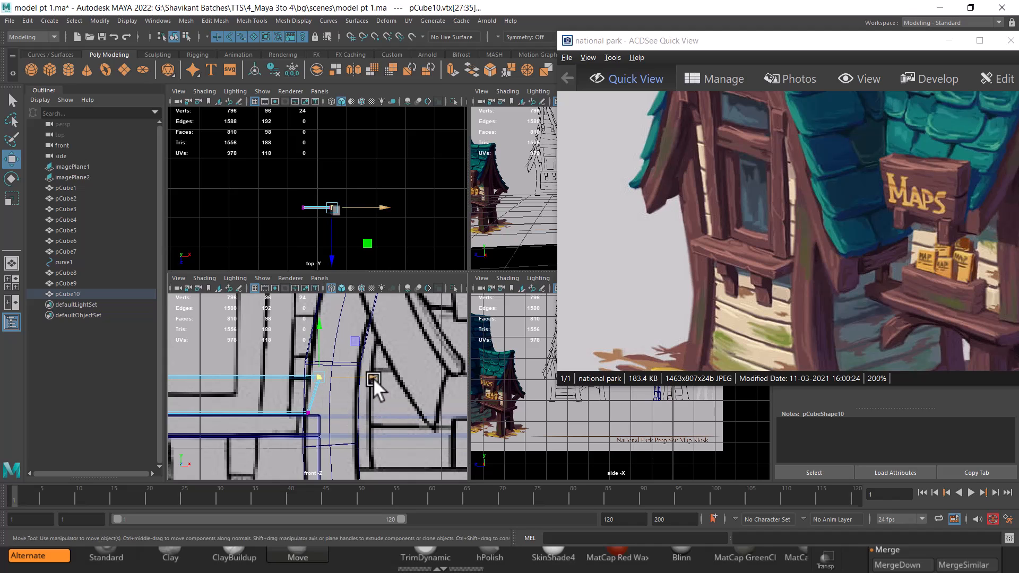
middle_drag(372, 377, 363, 378)
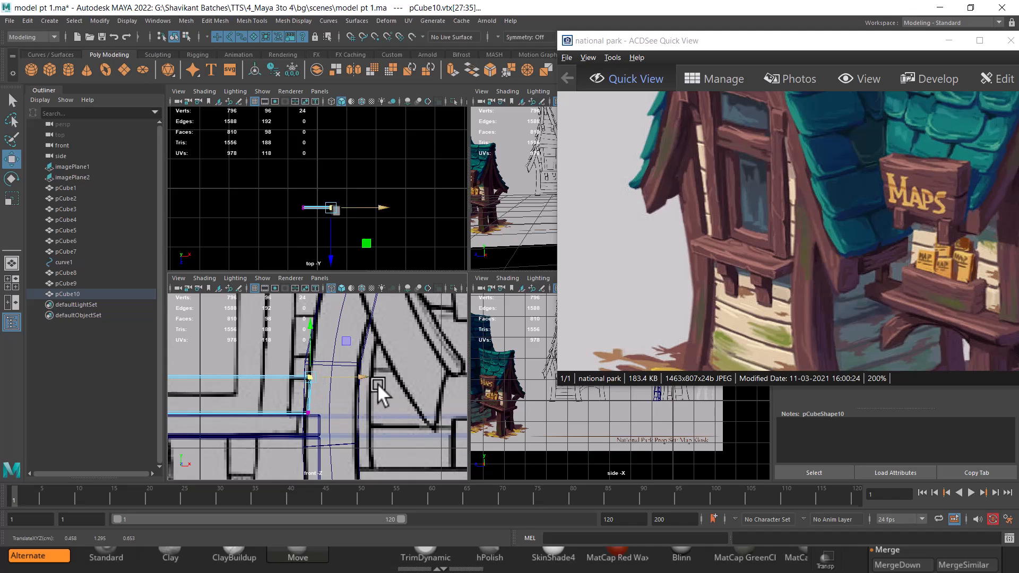
Adjust the top board's vertices in the side view to set its depth against the reference
mouse_move(392, 415)
alt+right_down()
mouse_move(319, 429)
mouse_move(300, 371)
alt+right_up()
alt+middle_drag(300, 371, 352, 356)
alt+right_drag(352, 355, 367, 383)
alt+middle_drag(367, 383, 351, 419)
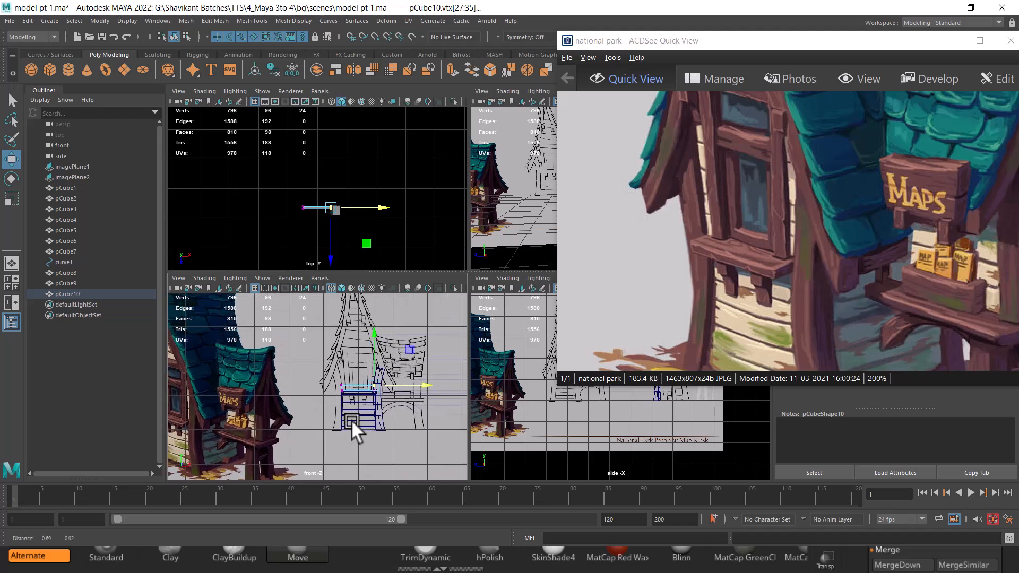
alt+right_drag(351, 419, 363, 414)
alt+middle_drag(363, 413, 352, 419)
alt+middle_drag(557, 421, 553, 444)
alt+right_drag(553, 443, 591, 455)
alt+middle_drag(631, 419, 601, 458)
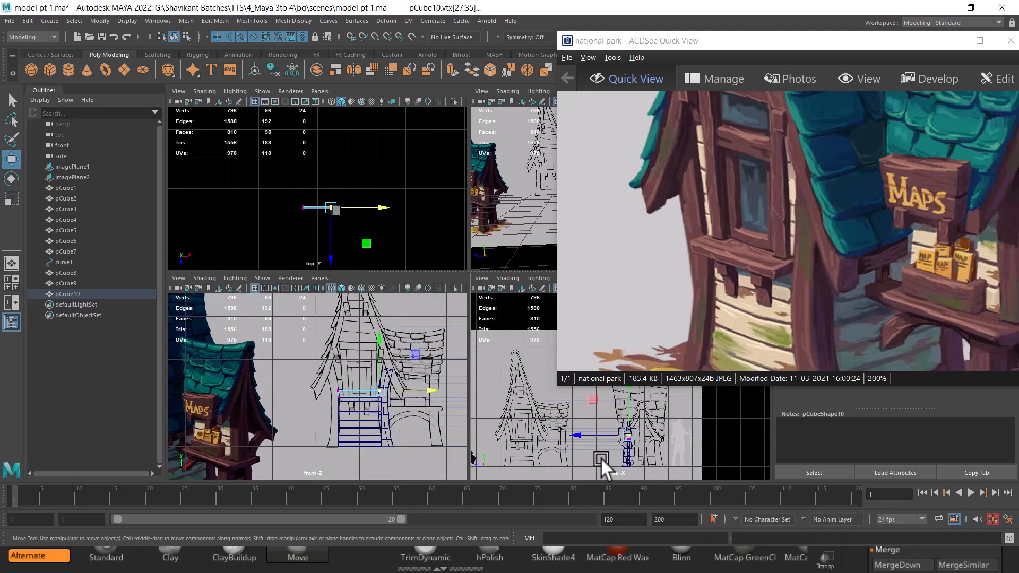
alt+right_drag(601, 457, 674, 460)
alt+middle_drag(674, 459, 587, 376)
alt+middle_drag(570, 427, 557, 459)
alt+right_drag(557, 459, 547, 428)
alt+middle_drag(546, 428, 560, 431)
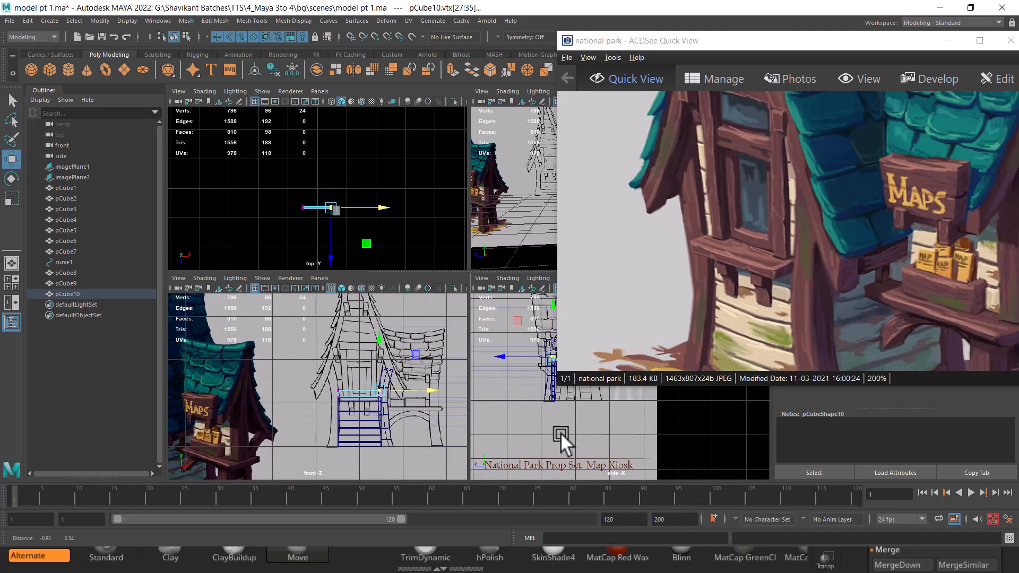
Enlarge the viewports and reposition the reference image window over the top view
key(ctrl+space)
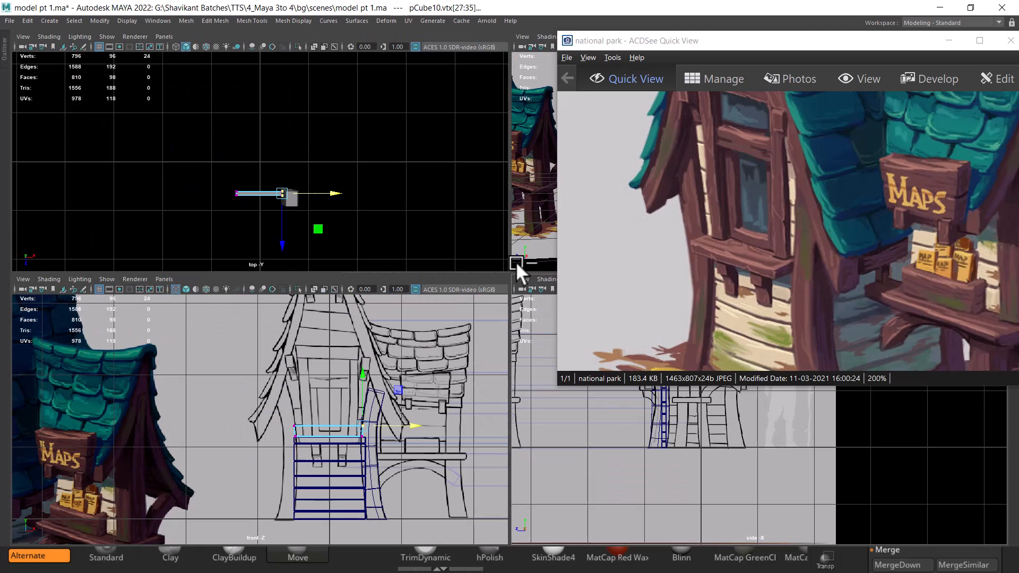
drag(526, 273, 526, 248)
drag(796, 40, 303, 10)
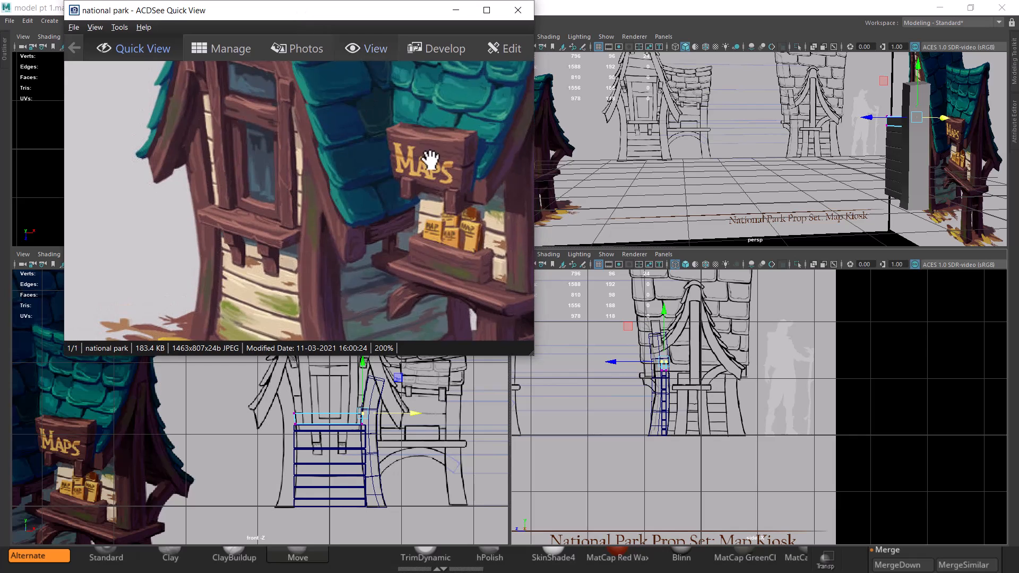
drag(473, 247, 391, 257)
scroll(391, 258, down, 1)
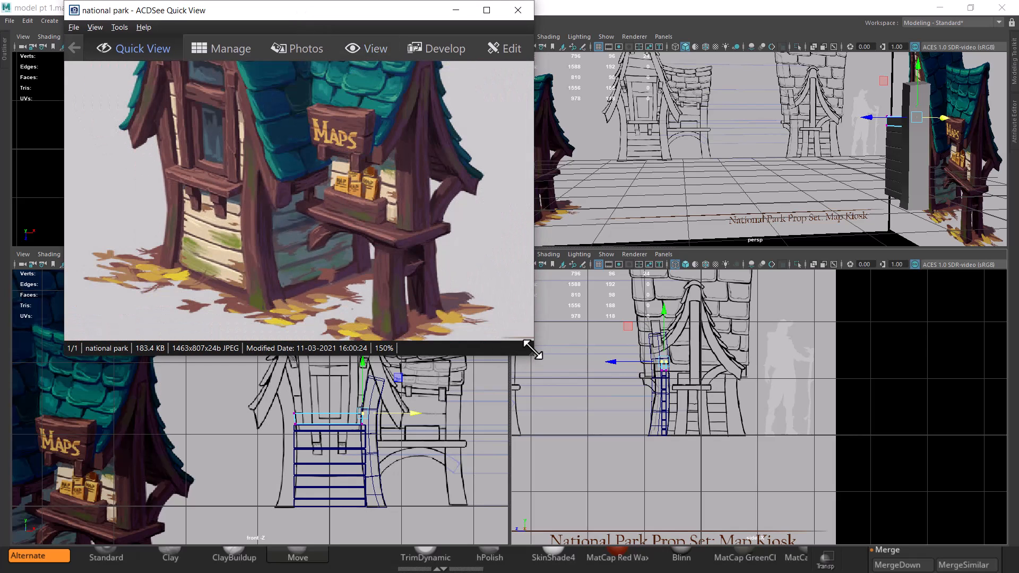
drag(532, 354, 450, 257)
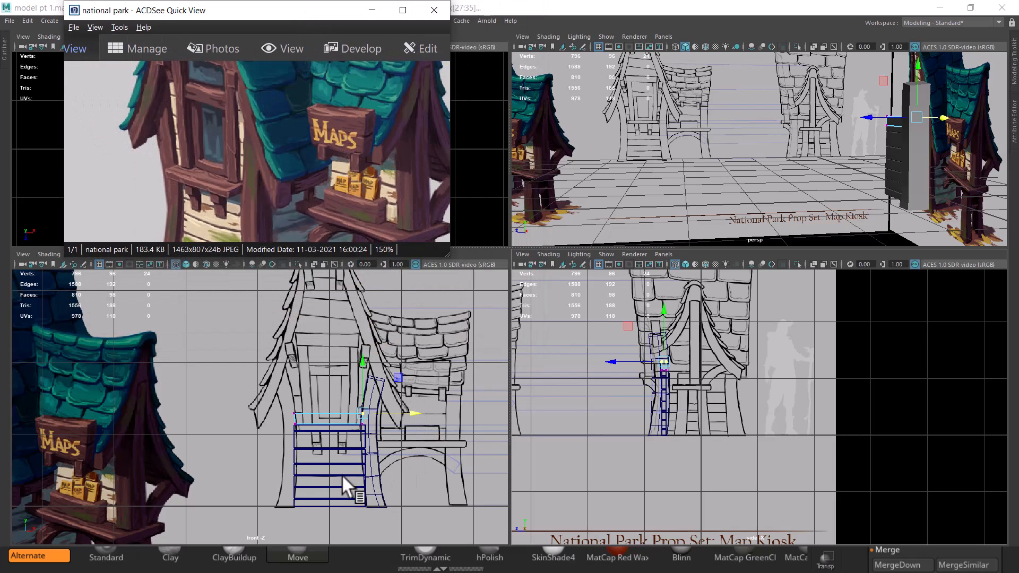
drag(349, 184, 346, 162)
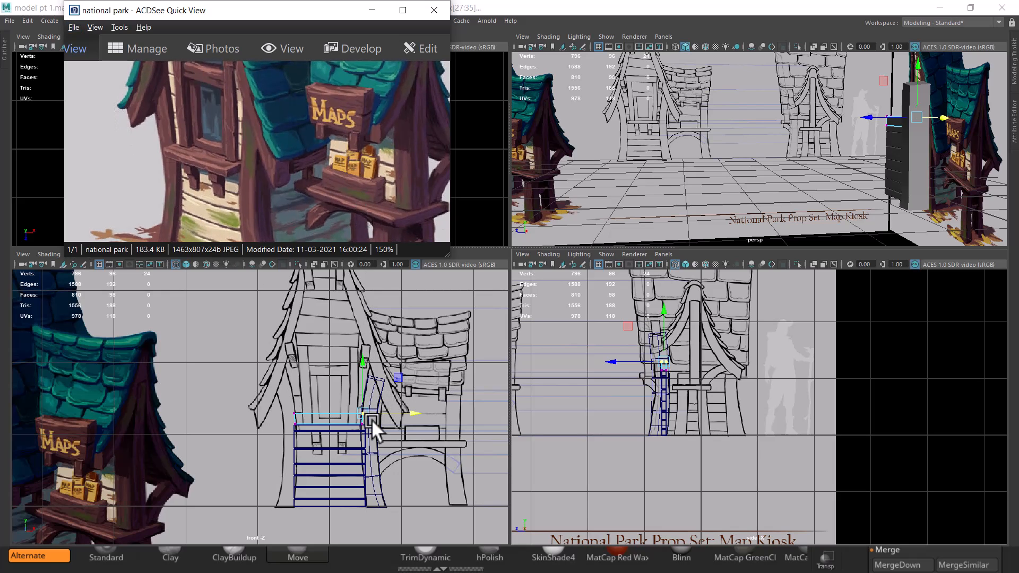
scroll(372, 420, up, 5)
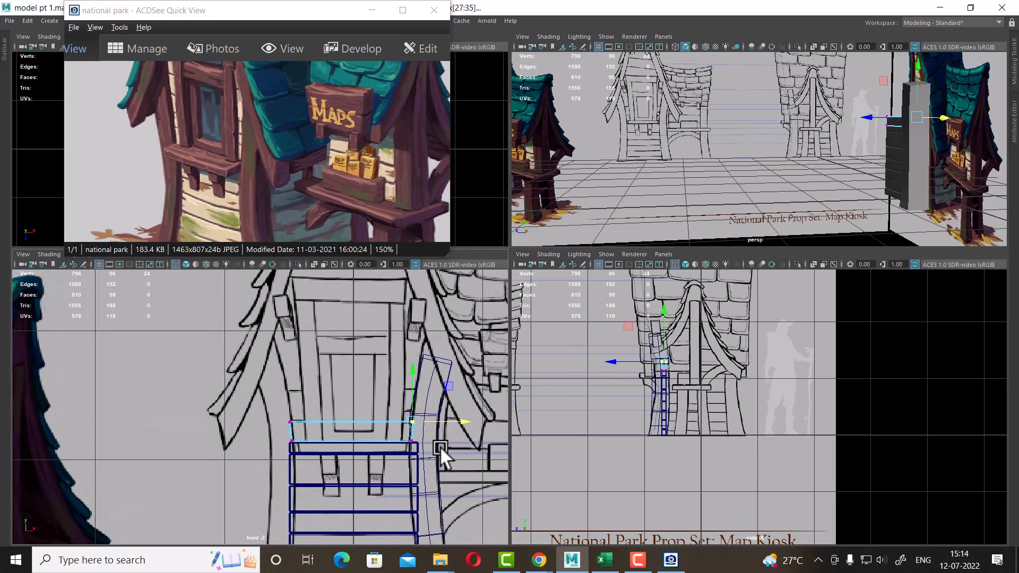
scroll(440, 446, up, 3)
drag(221, 153, 222, 162)
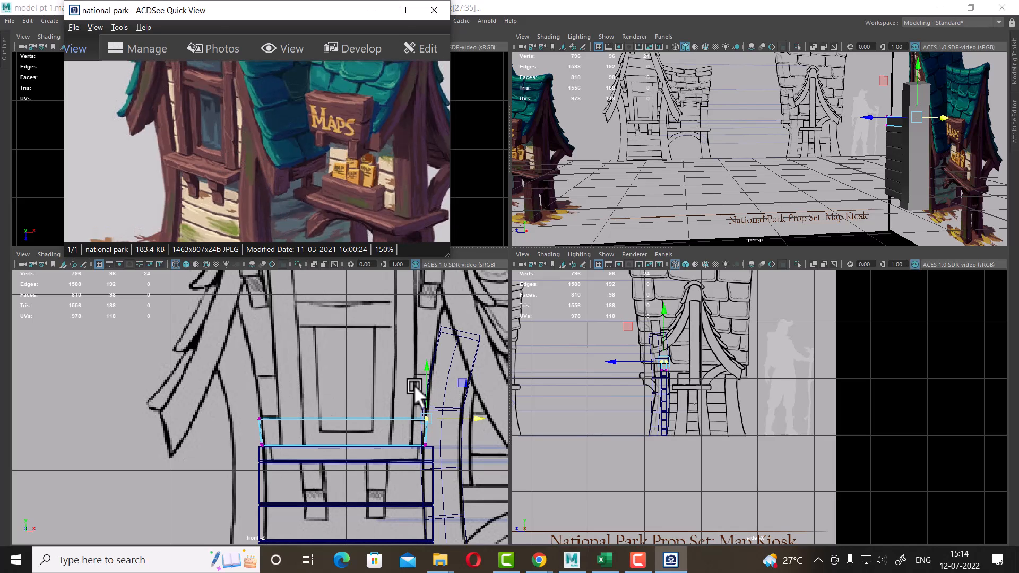
Refine the top board's upper vertices in the front view so its ends line up with the reference shelf
alt+middle_drag(381, 411, 340, 400)
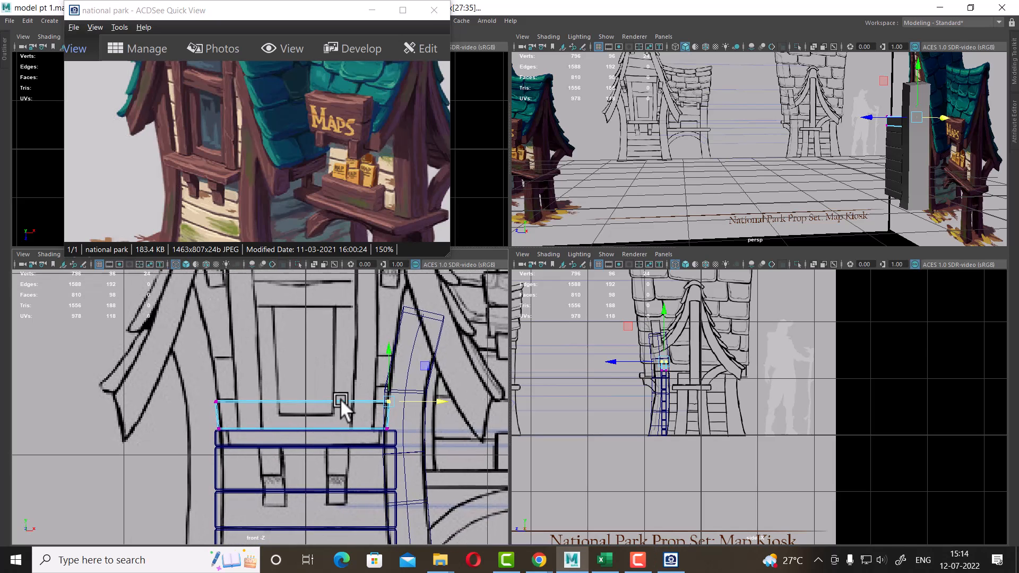
scroll(340, 400, up, 1)
scroll(687, 406, up, 6)
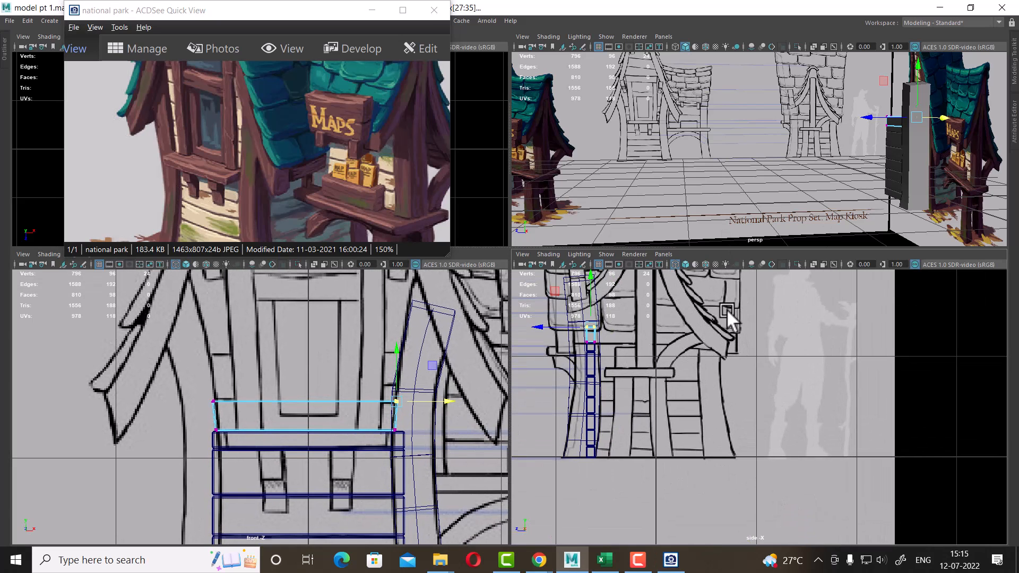
right_drag(375, 413, 417, 382)
click(429, 460)
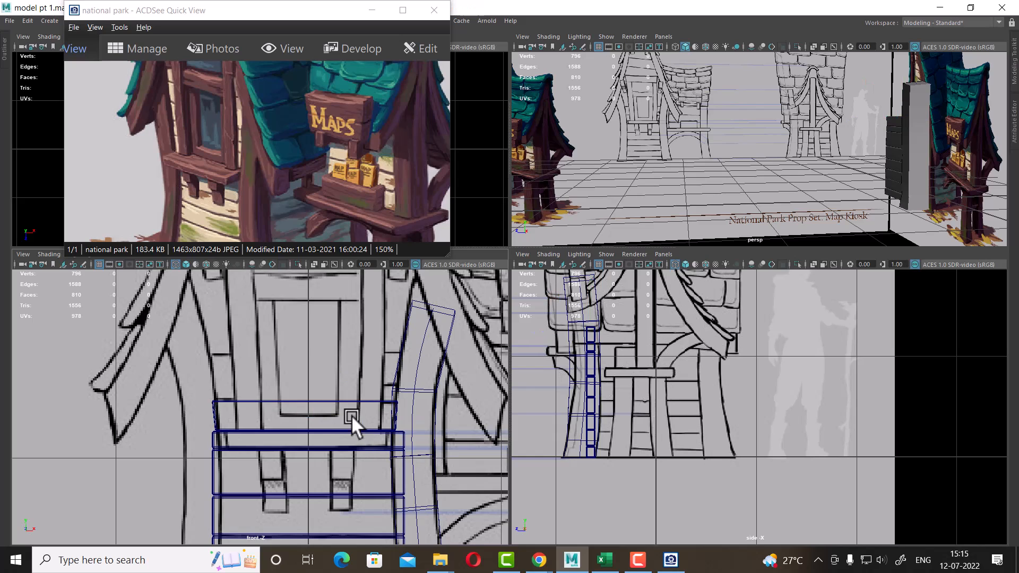
Duplicate the top board and move the copy up above the shelf
click(361, 402)
scroll(345, 395, up, 3)
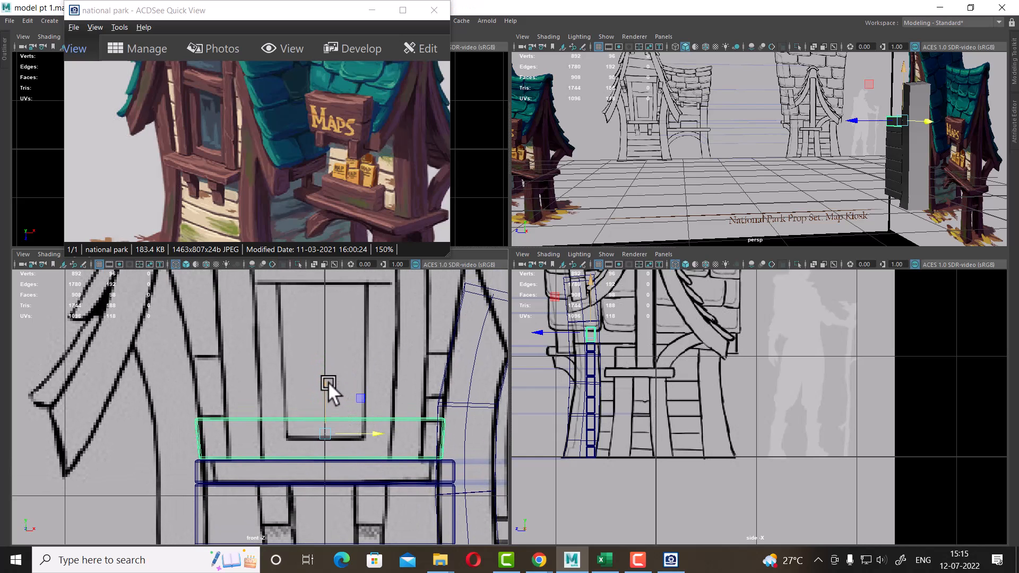
key(ctrl+d)
drag(326, 381, 327, 338)
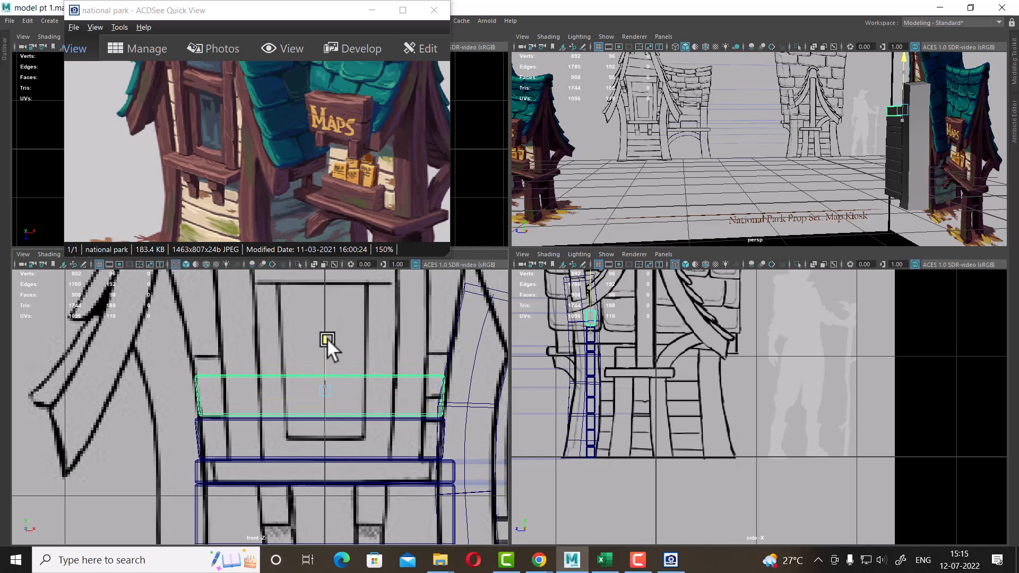
Reshape the duplicated board's vertices into a small upright block on the left side of the shelf
right_drag(424, 377, 310, 244)
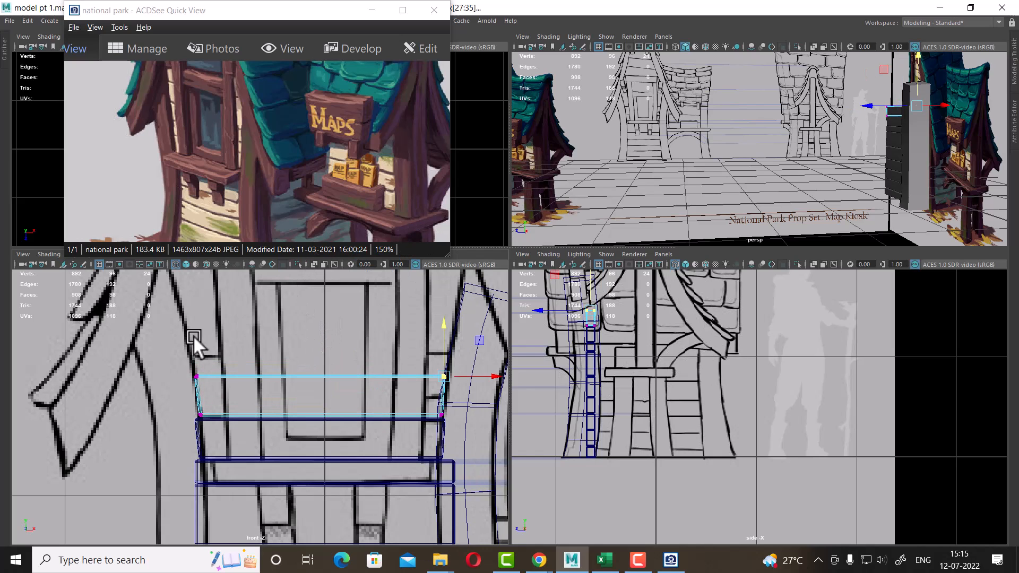
drag(437, 402, 438, 403)
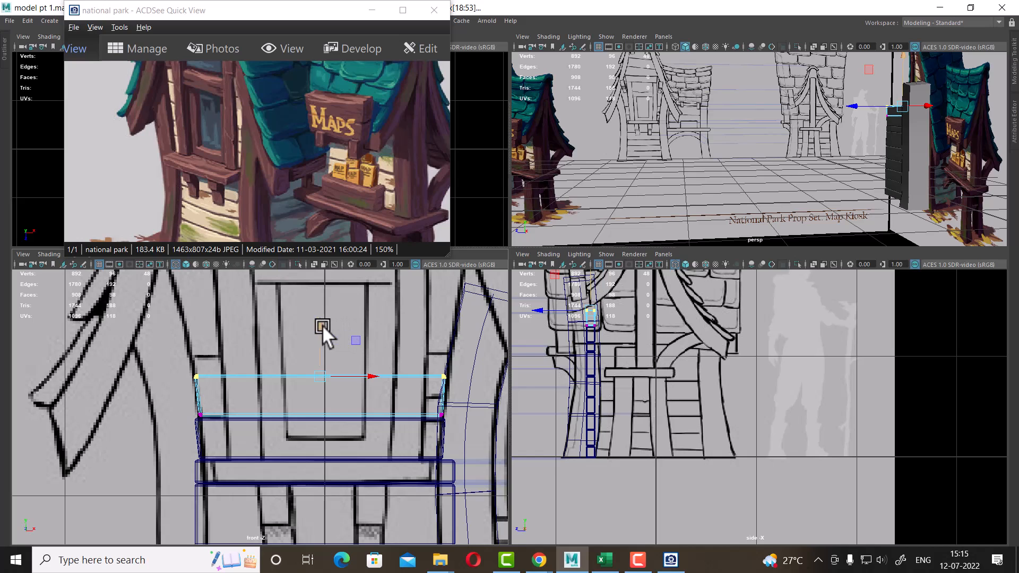
drag(320, 324, 320, 307)
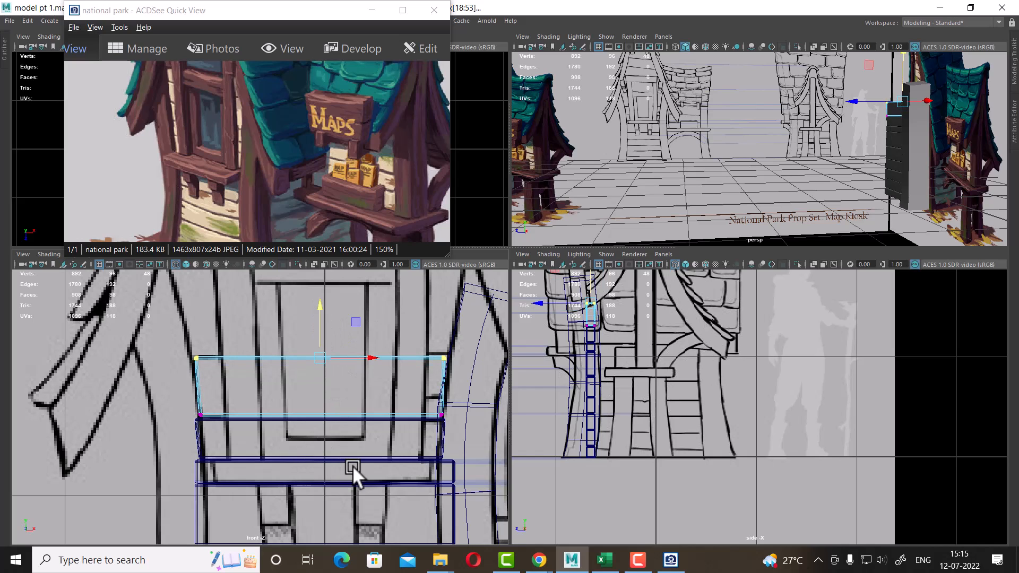
drag(411, 487, 411, 487)
alt+middle_drag(446, 409, 419, 421)
drag(469, 394, 285, 394)
drag(340, 338, 217, 409)
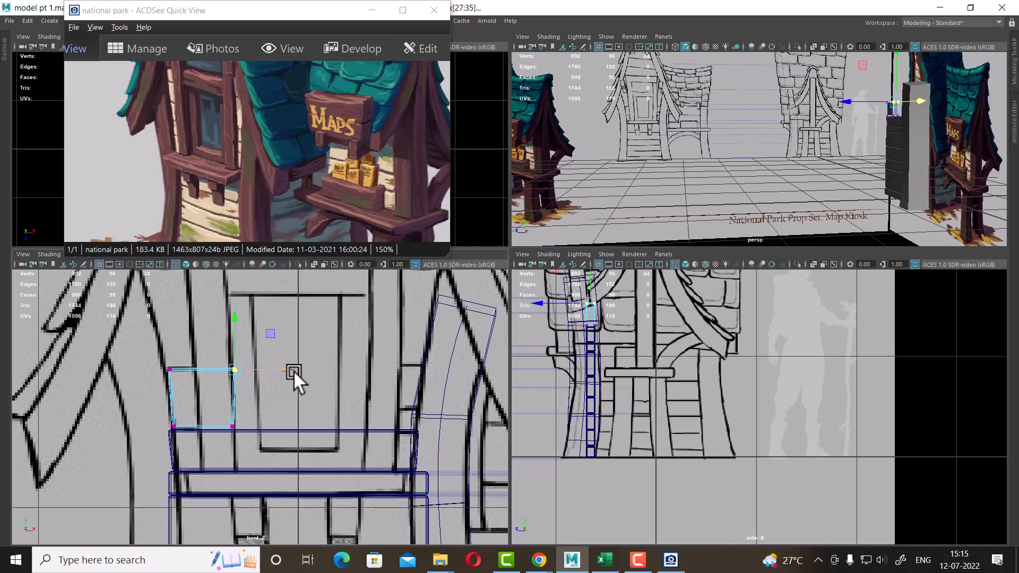
drag(294, 370, 286, 369)
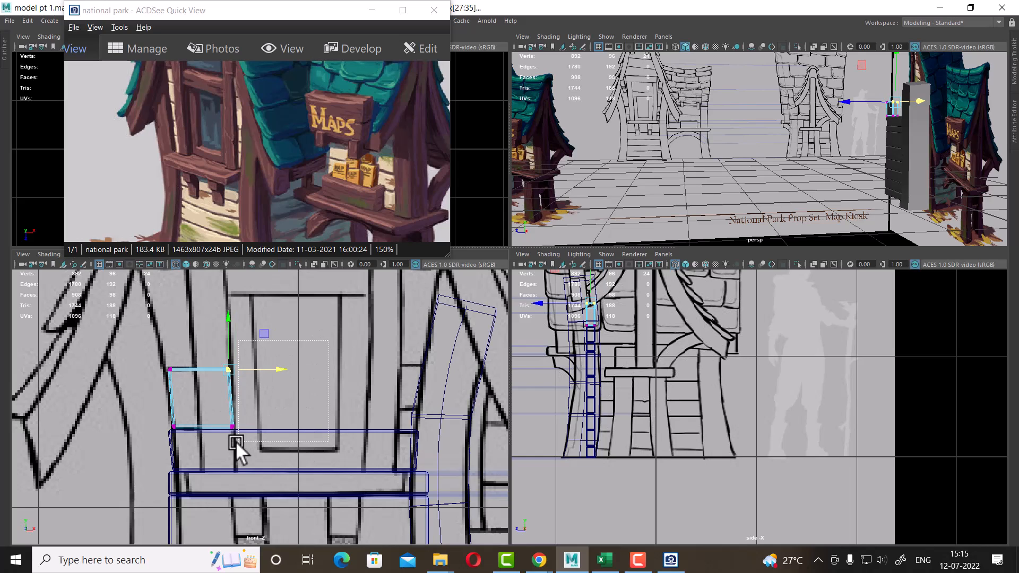
drag(236, 442, 222, 450)
drag(276, 398, 273, 398)
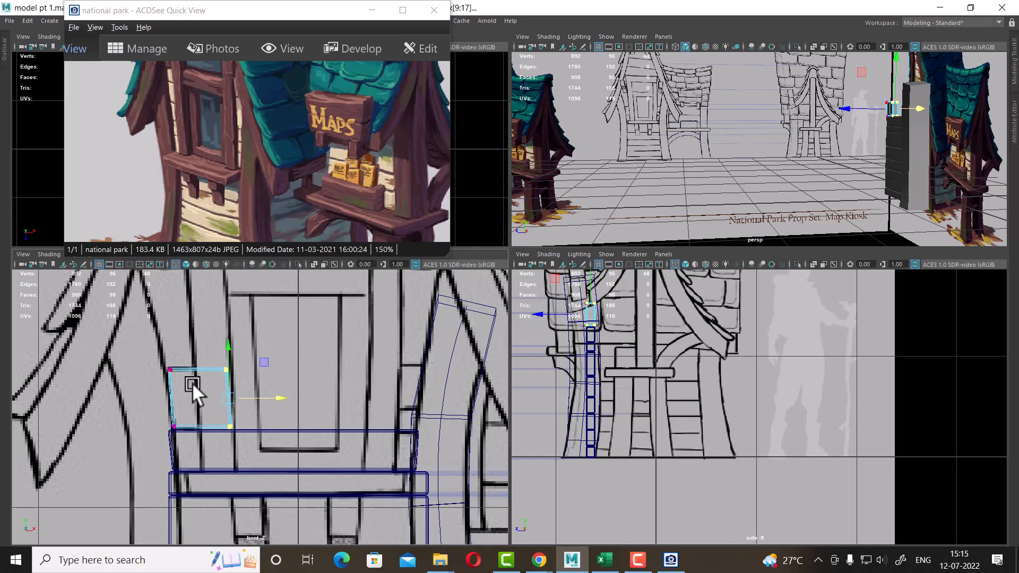
right_drag(192, 383, 193, 371)
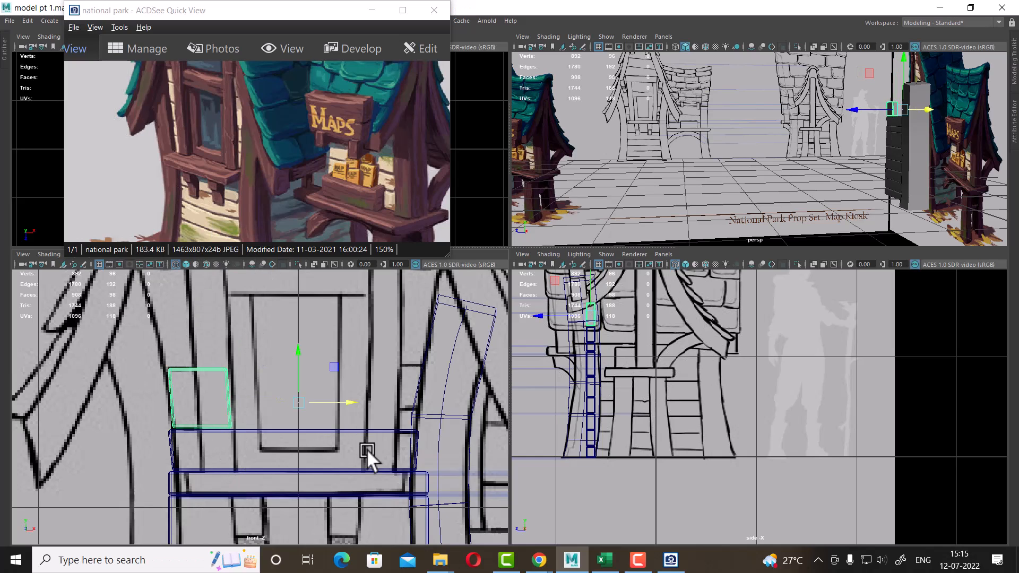
Mirror a copy of the block to the shelf's right side with Duplicate Special, resetting its settings and setting X scale to -1
click(28, 22)
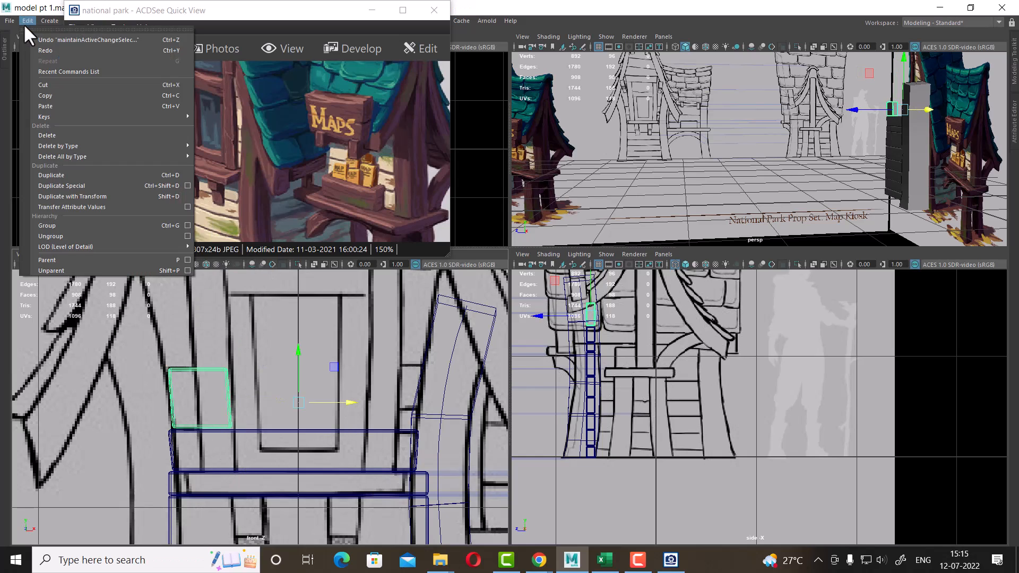
click(187, 185)
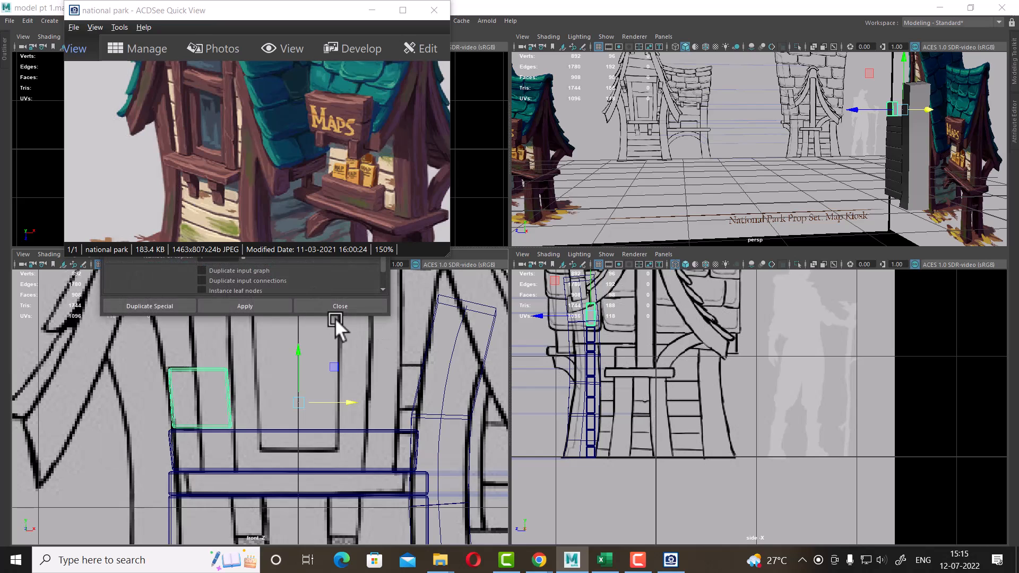
drag(329, 16, 781, 116)
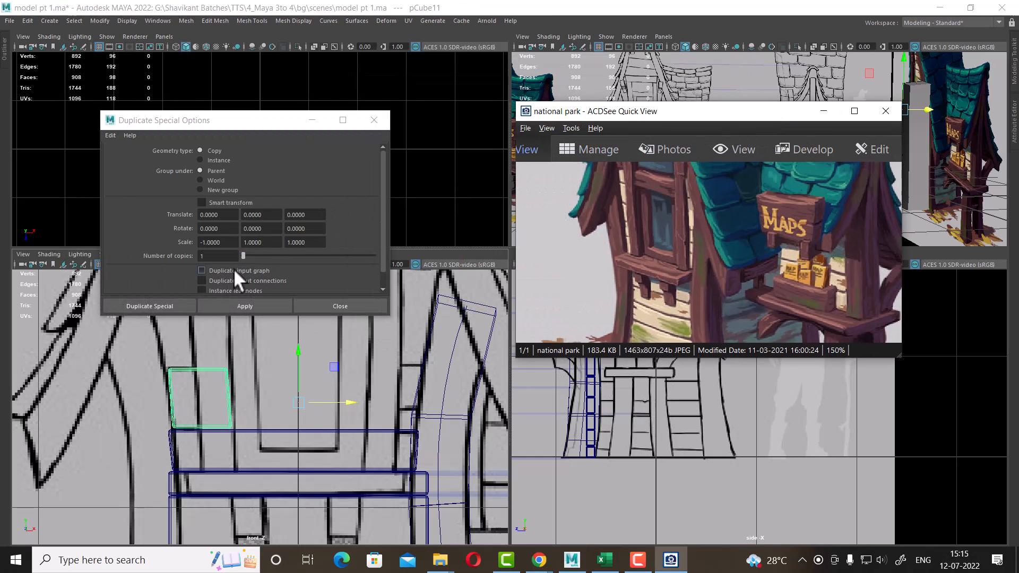
click(110, 135)
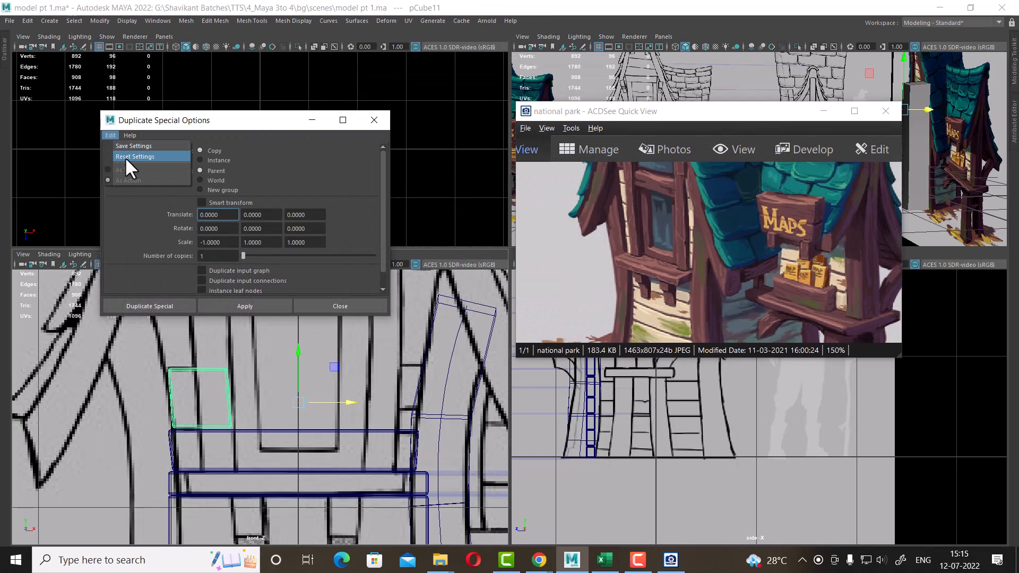
click(126, 156)
scroll(357, 418, down, 3)
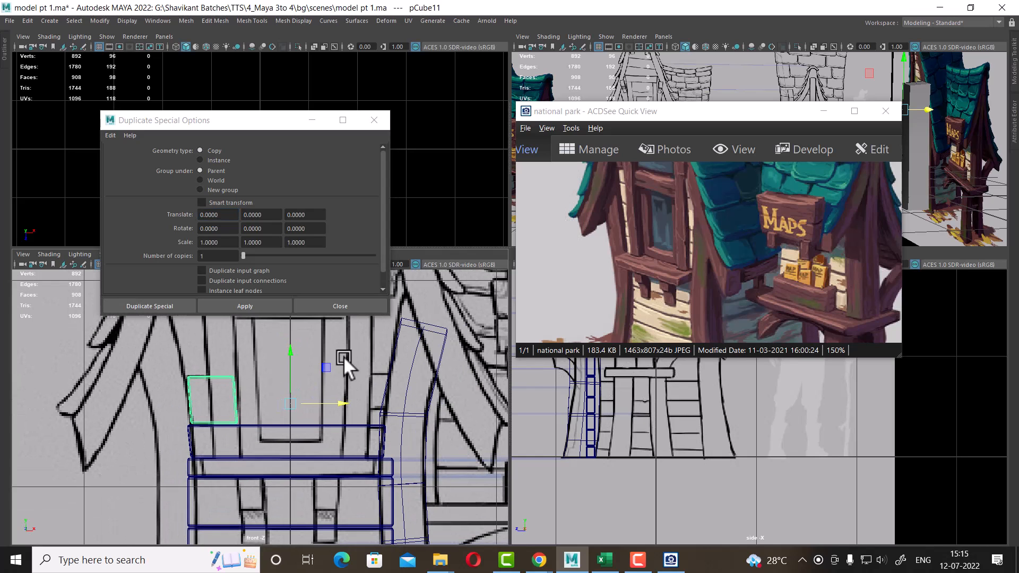
click(201, 242)
text(-)
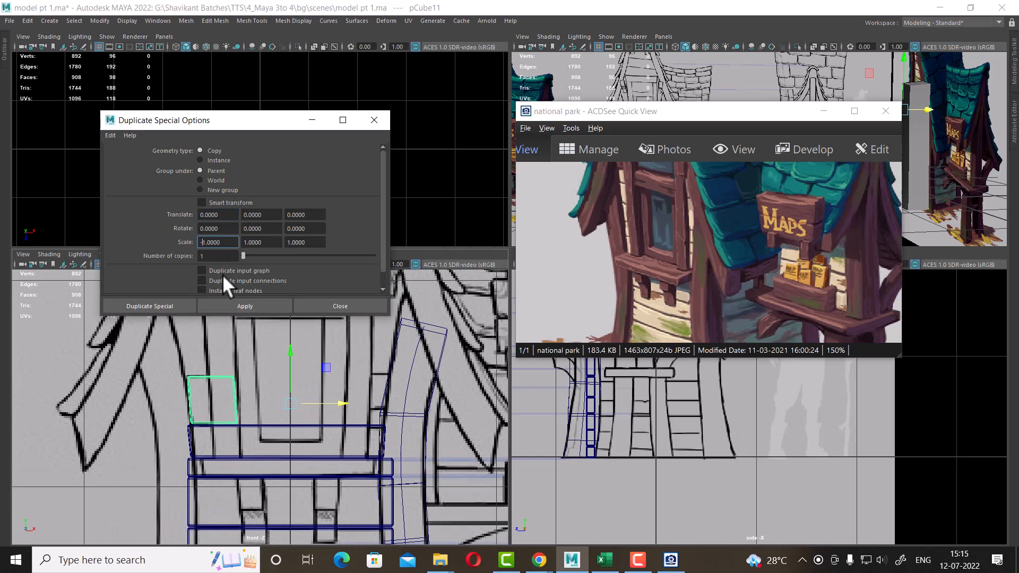
click(251, 306)
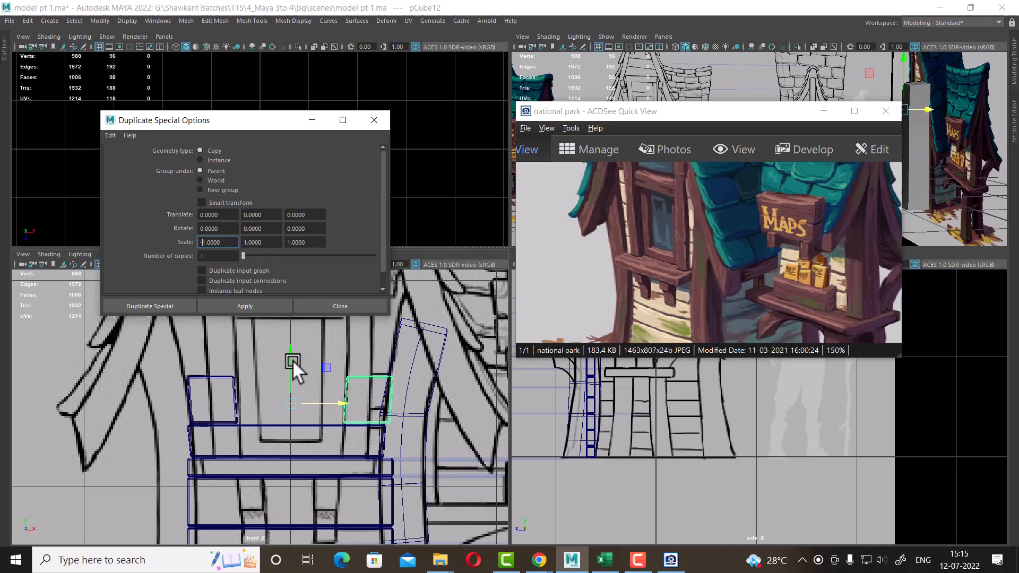
click(356, 306)
Reshape the mirrored block's vertices into a low, flat box sitting on the shelf's right side
scroll(412, 448, up, 3)
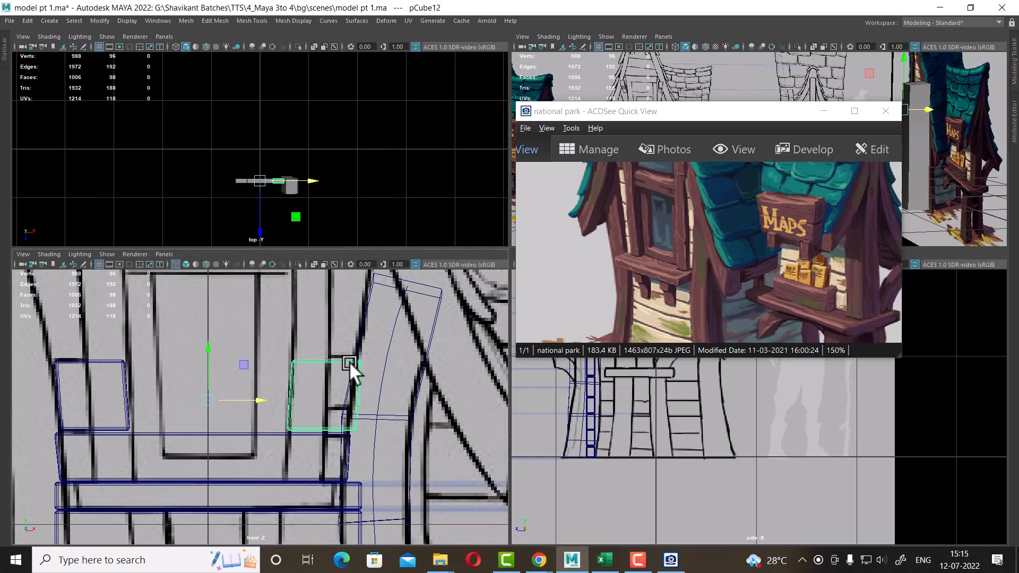
right_drag(349, 361, 234, 233)
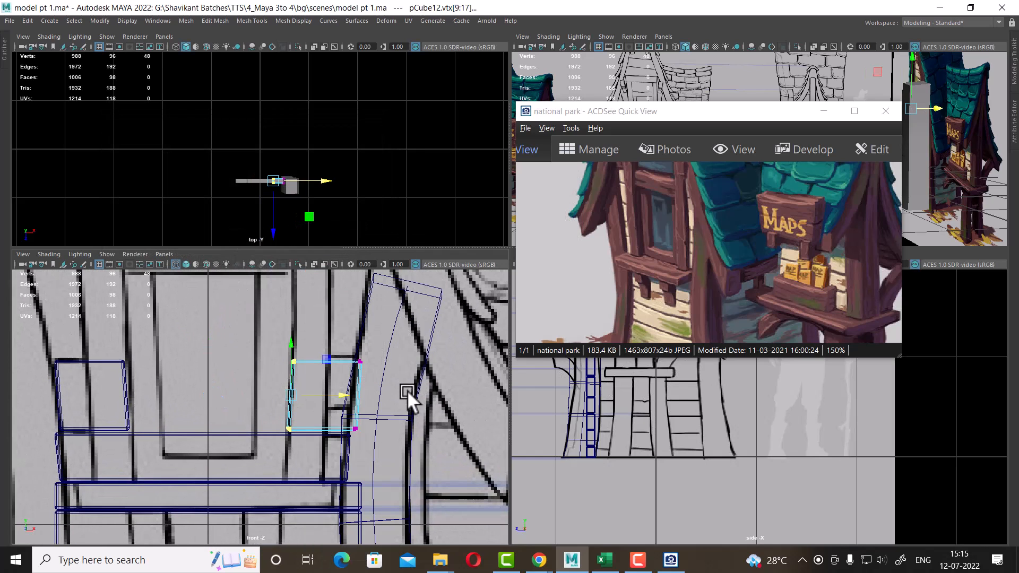
drag(407, 390, 320, 352)
scroll(424, 451, up, 2)
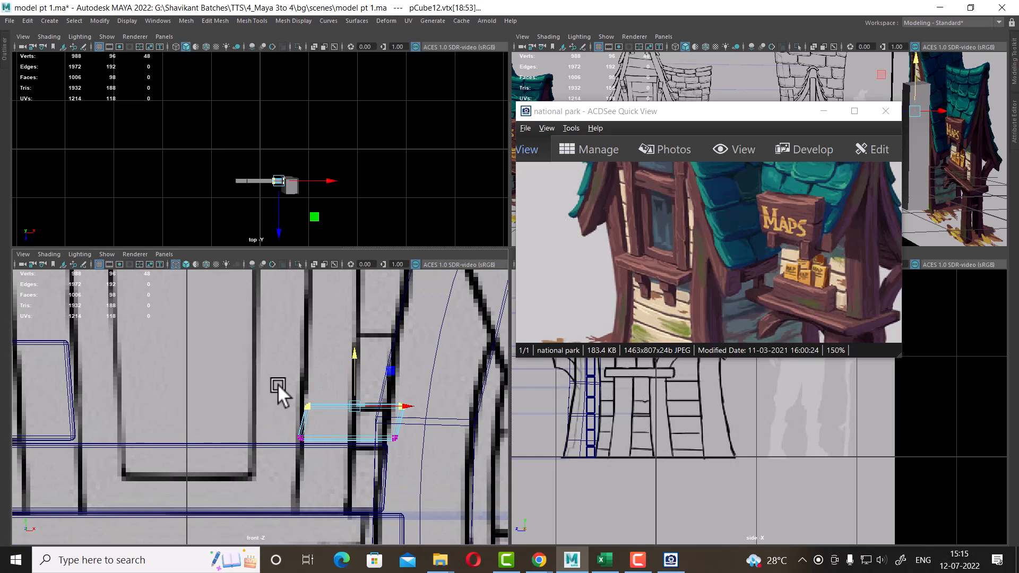
drag(329, 492, 272, 377)
drag(348, 420, 367, 408)
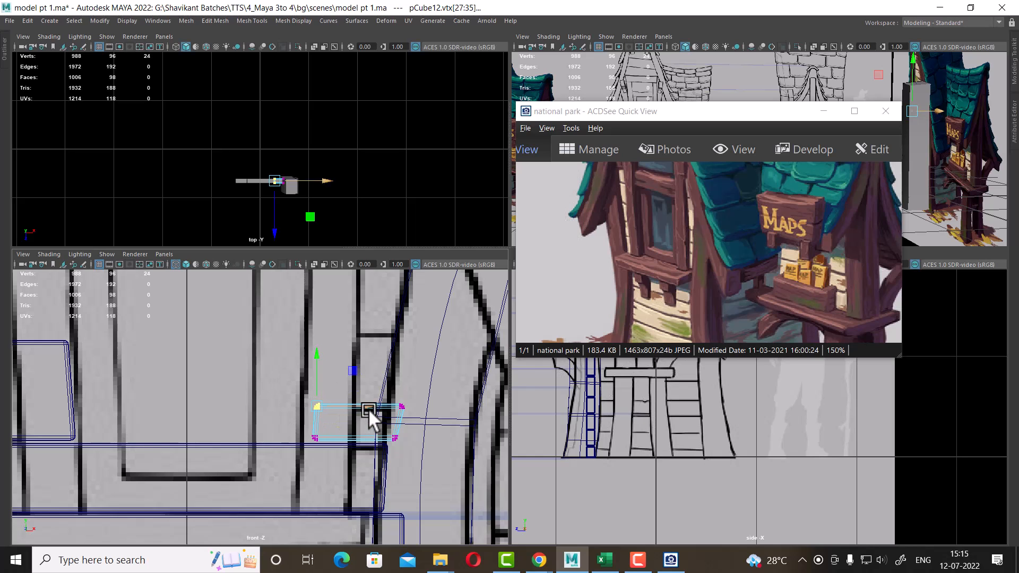
alt+middle_drag(404, 399, 370, 423)
scroll(361, 430, up, 1)
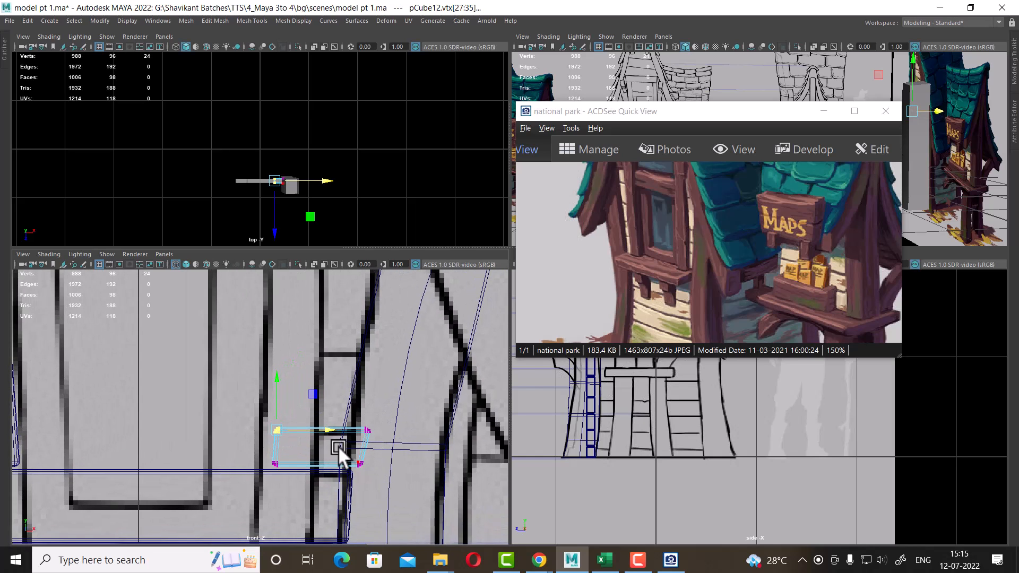
drag(396, 448, 243, 479)
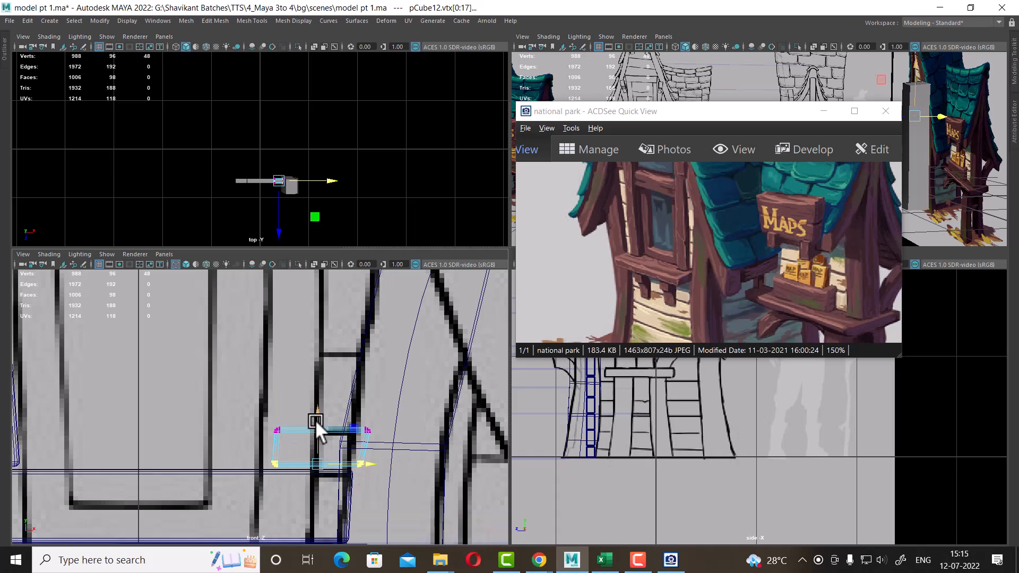
right_drag(311, 424, 390, 224)
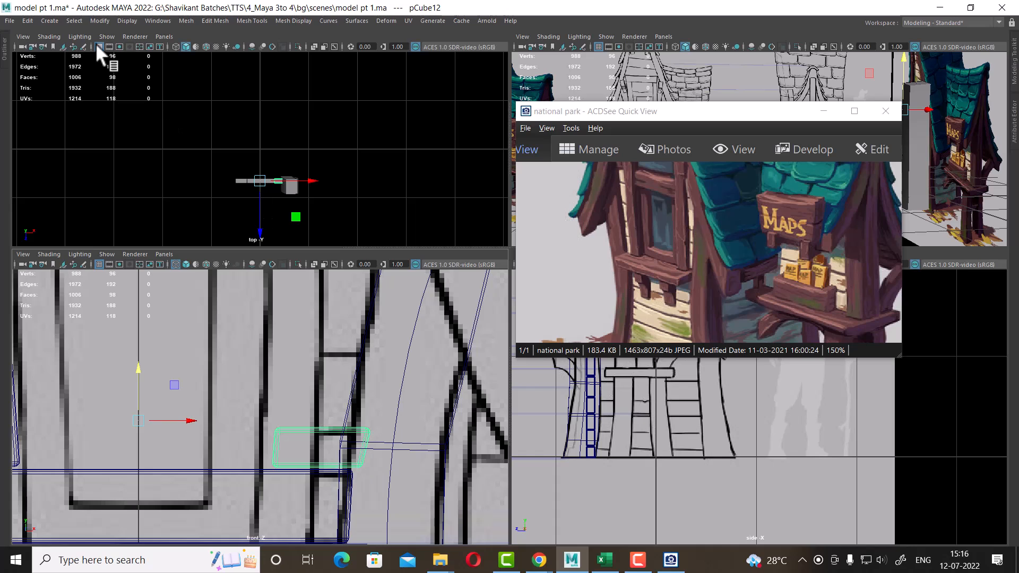
Duplicate the flat box, move the copy up, and raise its top vertices to make a taller box
click(99, 21)
click(160, 98)
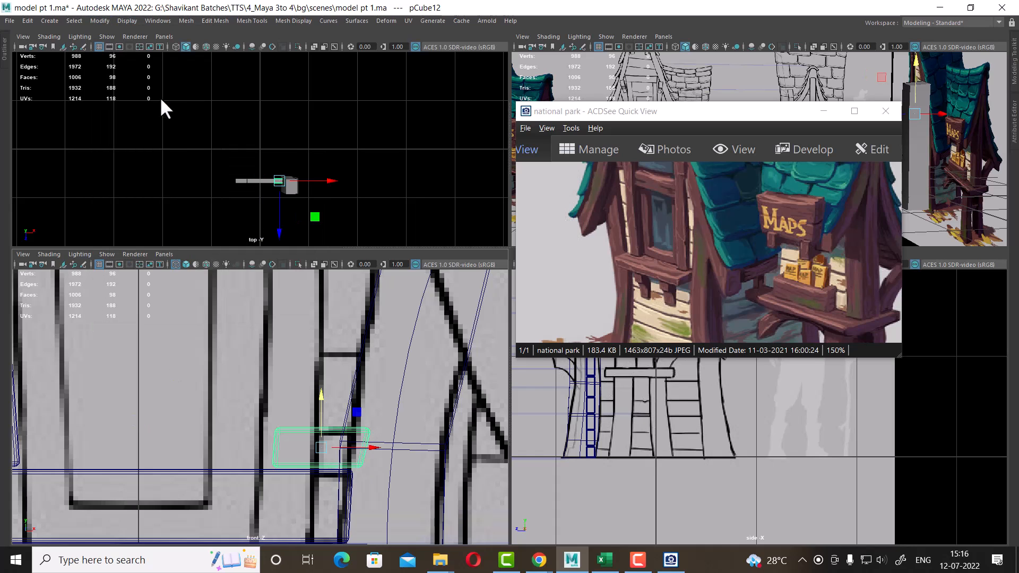
key(ctrl+d)
drag(324, 393, 323, 355)
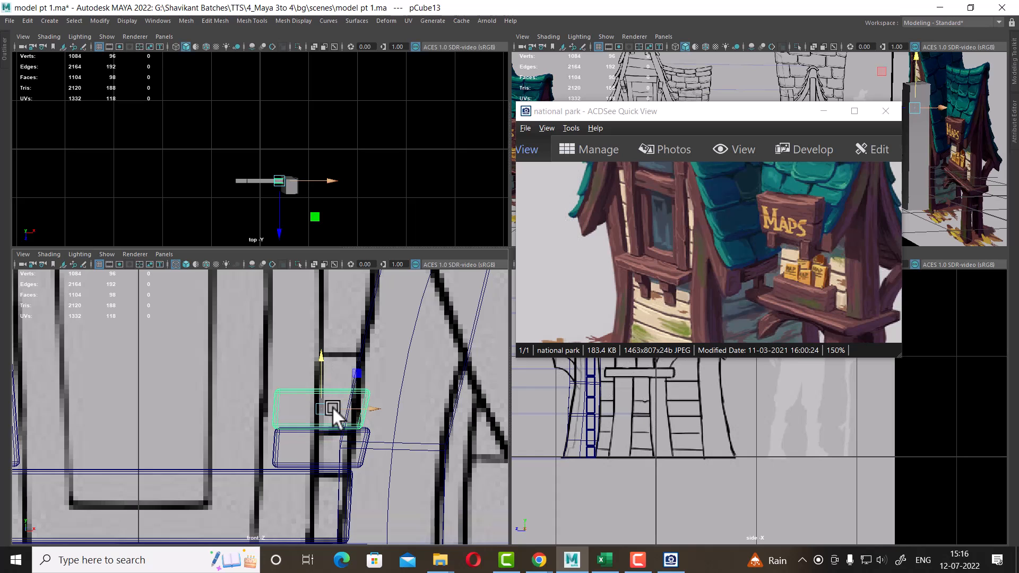
right_drag(310, 387, 227, 210)
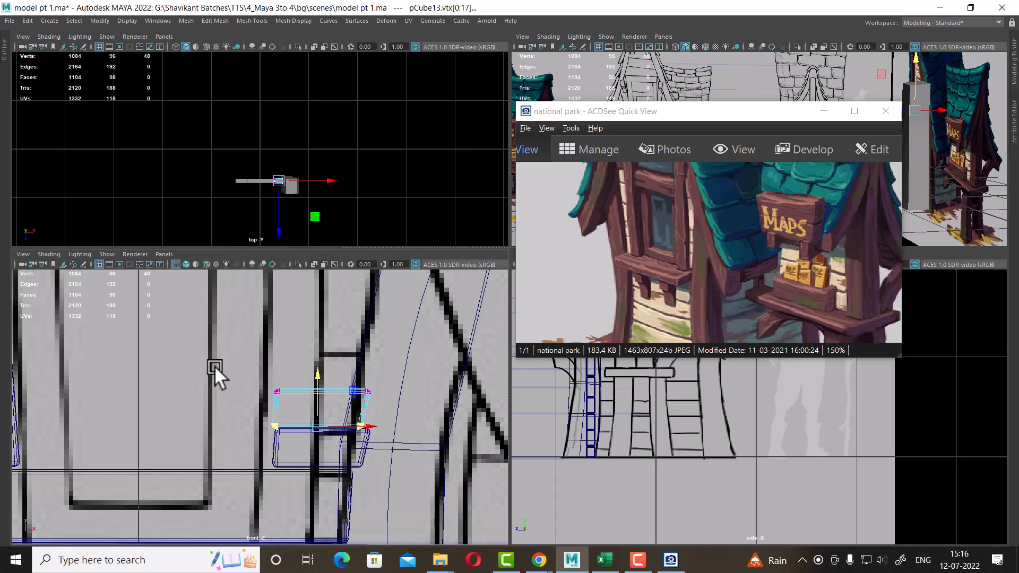
drag(217, 362, 403, 406)
drag(326, 340, 326, 308)
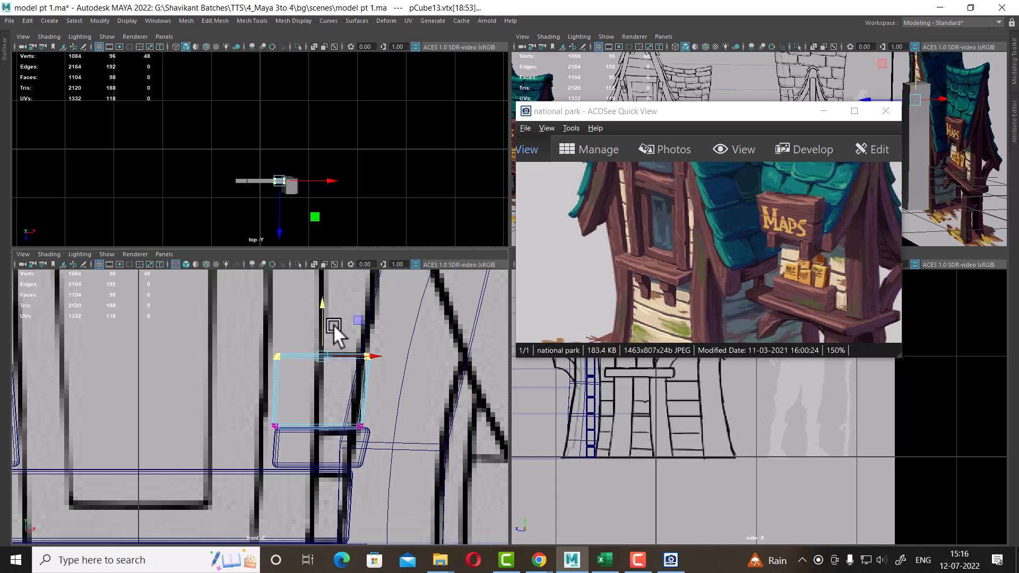
Inspect the new shelf boxes in the front and perspective views against the reference image
scroll(405, 419, down, 3)
alt+middle_drag(392, 459, 387, 342)
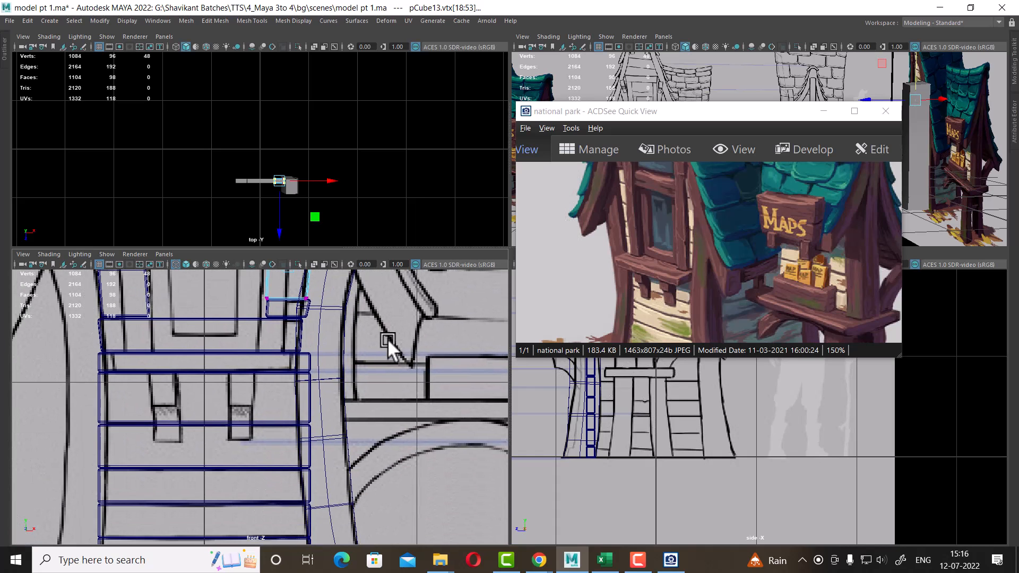
alt+middle_drag(364, 425, 390, 532)
scroll(393, 533, up, 4)
scroll(366, 403, up, 3)
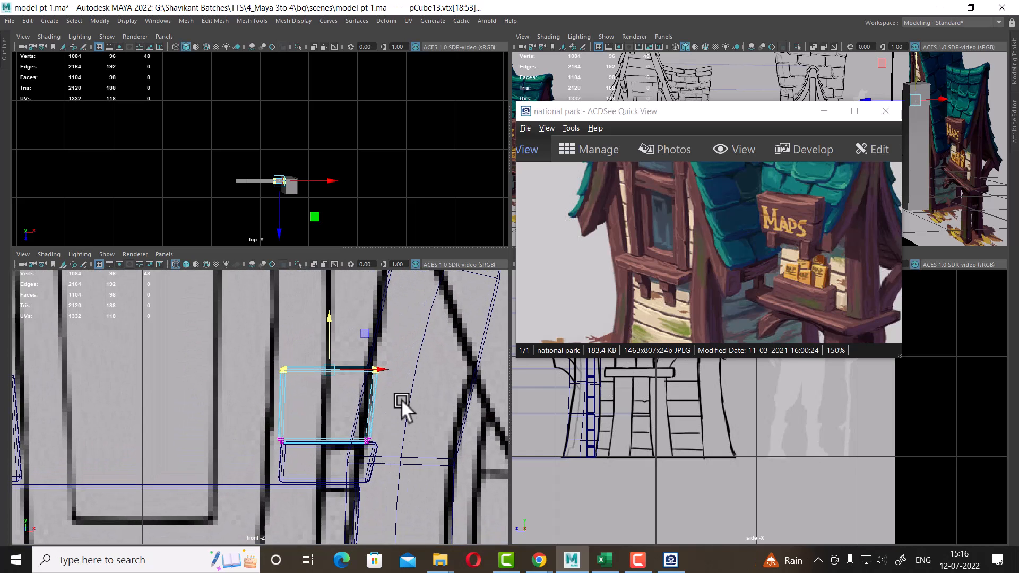
scroll(351, 440, down, 5)
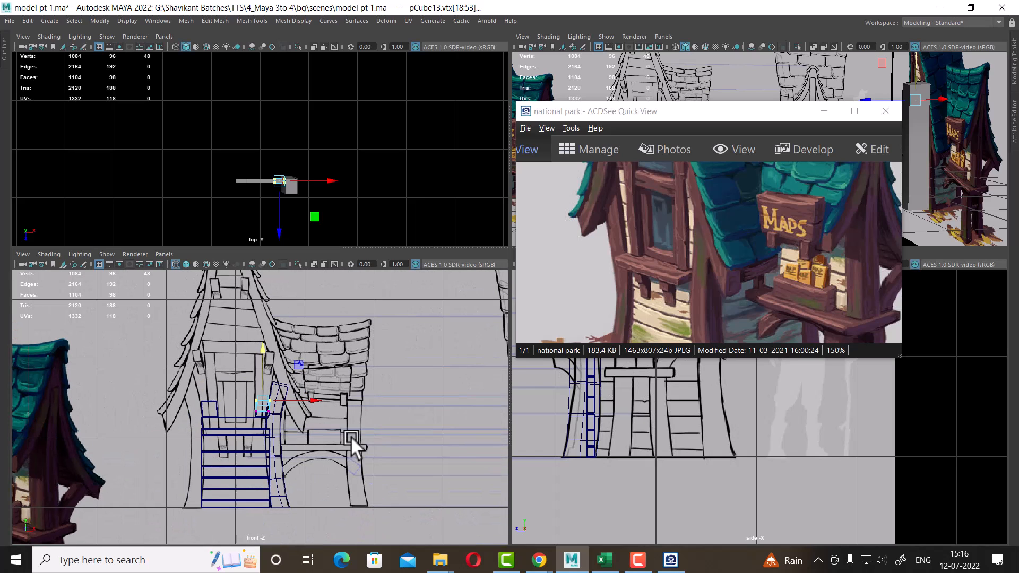
drag(799, 117, 511, 97)
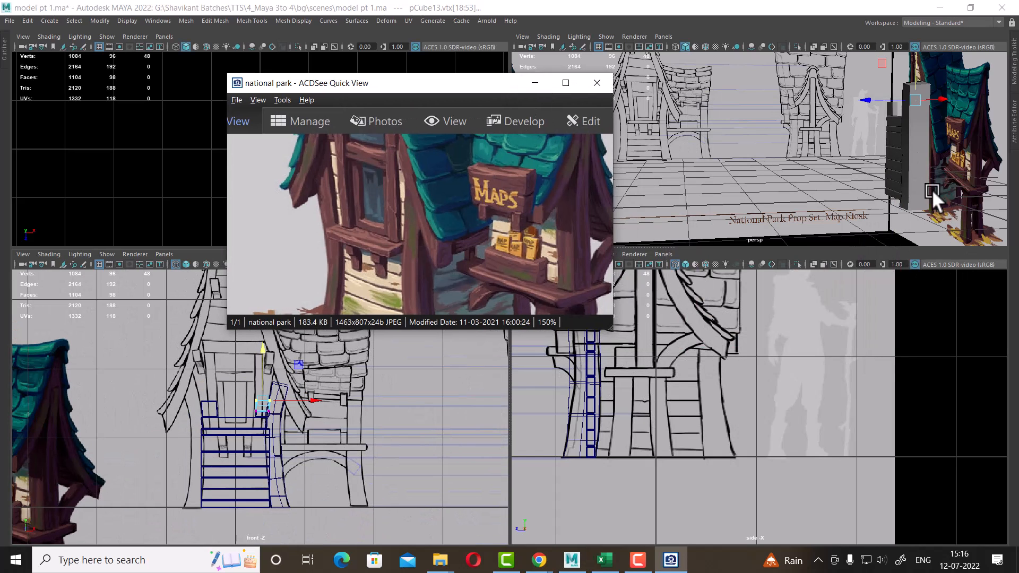
mouse_move(931, 190)
alt+mouse_down()
mouse_move(897, 173)
mouse_move(921, 173)
mouse_move(935, 205)
alt+mouse_up()
alt+right_drag(935, 205, 965, 196)
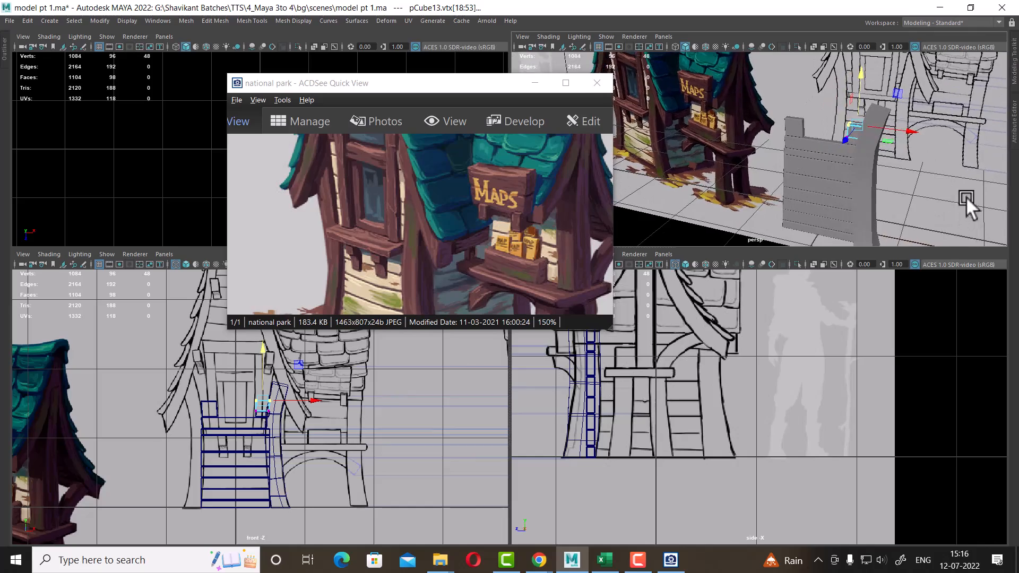
Compare the model's sign area with the reference image in the perspective and front views
key(space)
alt+drag(875, 199, 593, 342)
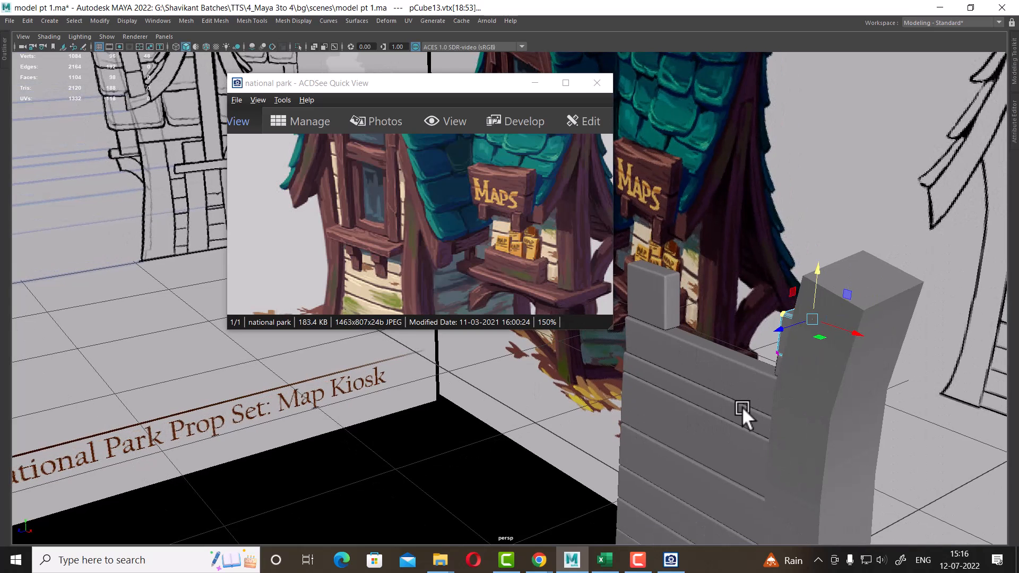
drag(454, 273, 444, 166)
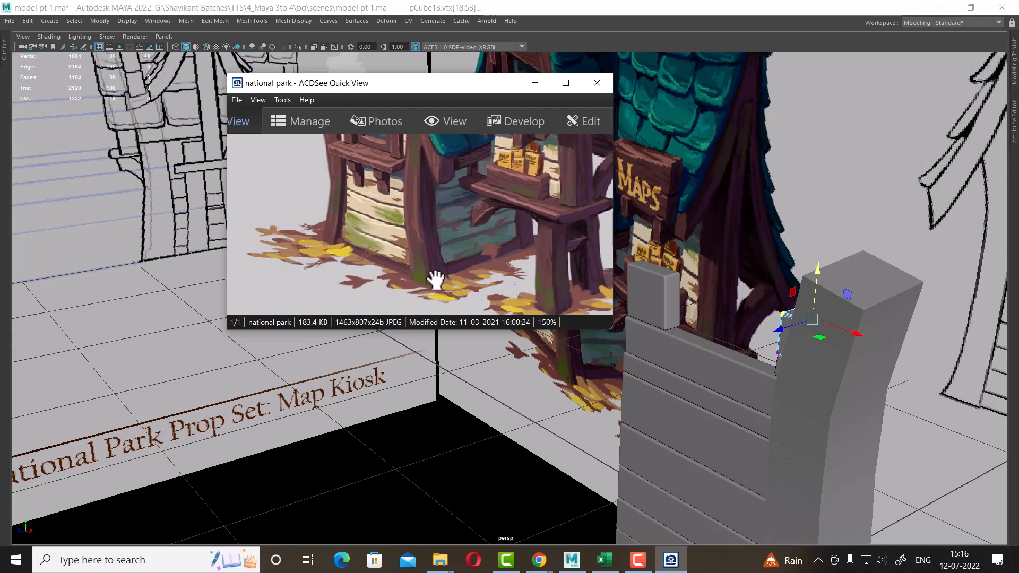
drag(463, 84, 752, 83)
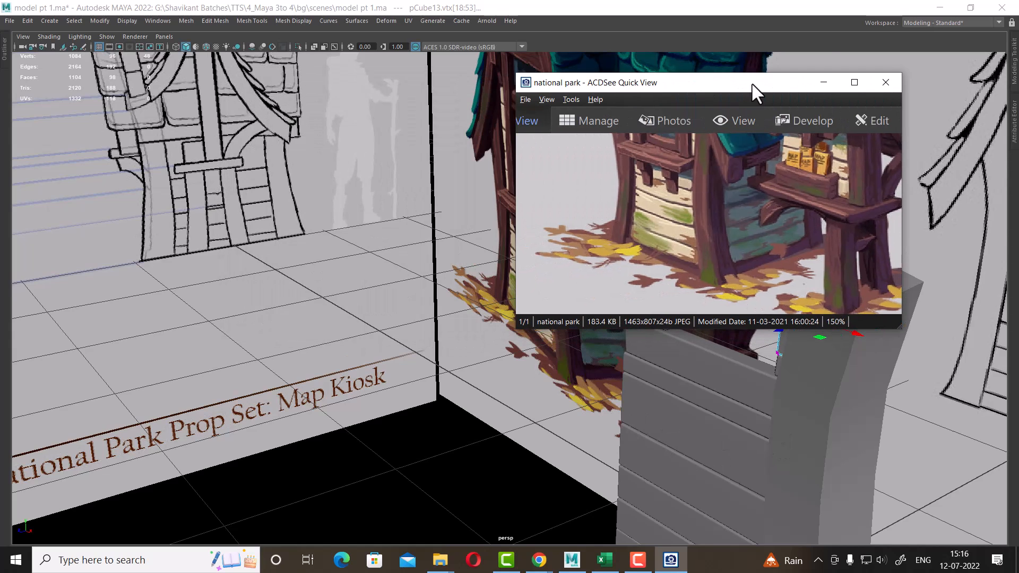
alt+drag(484, 399, 444, 412)
key(space)
alt+right_drag(287, 459, 316, 482)
alt+middle_drag(316, 482, 364, 372)
alt+right_drag(364, 373, 424, 467)
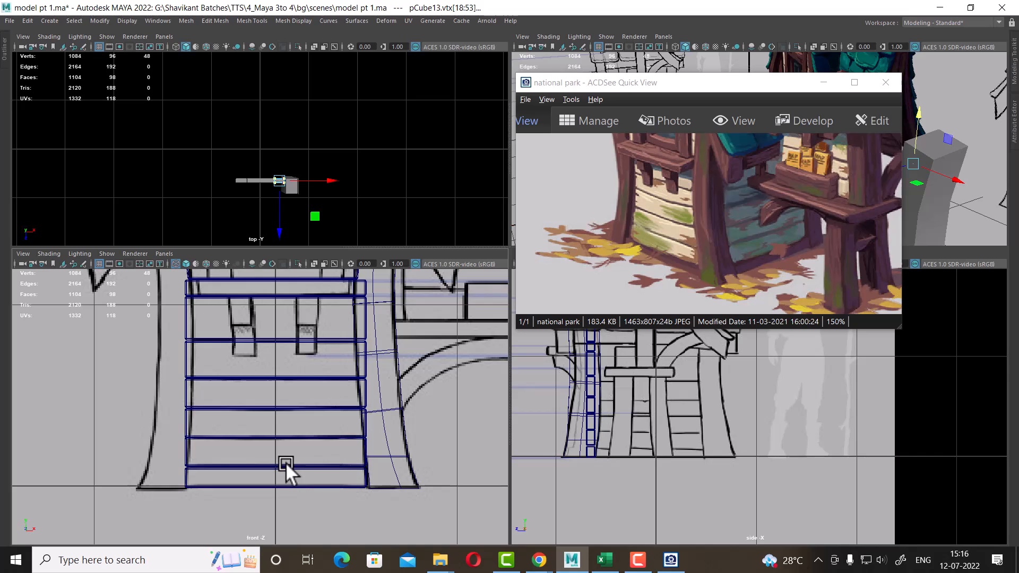
alt+right_drag(308, 454, 348, 485)
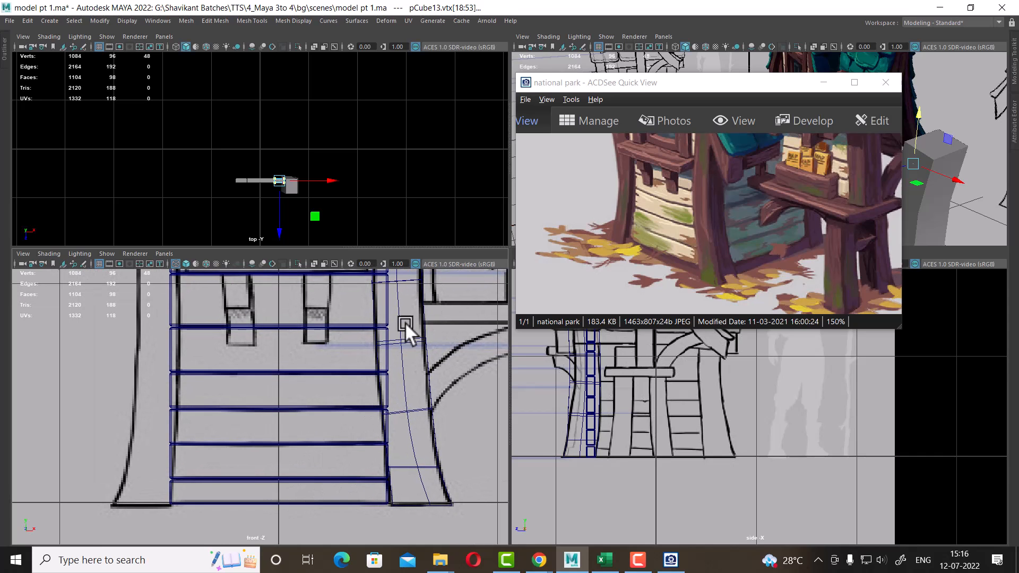
alt+middle_drag(341, 398, 340, 540)
alt+right_drag(310, 408, 326, 420)
alt+middle_drag(326, 420, 327, 445)
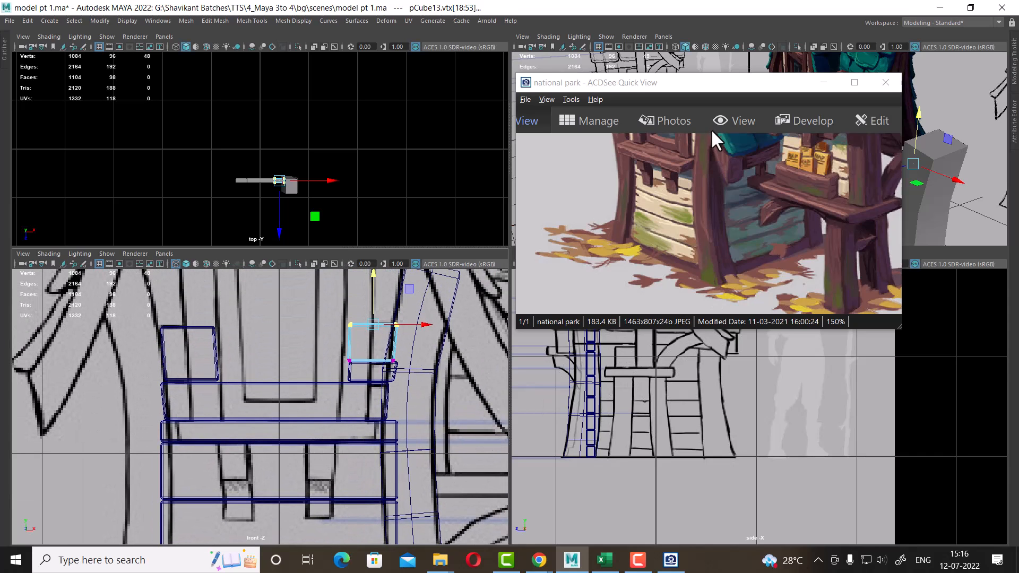
drag(693, 218, 695, 308)
drag(742, 211, 748, 240)
alt+middle_drag(363, 419, 365, 451)
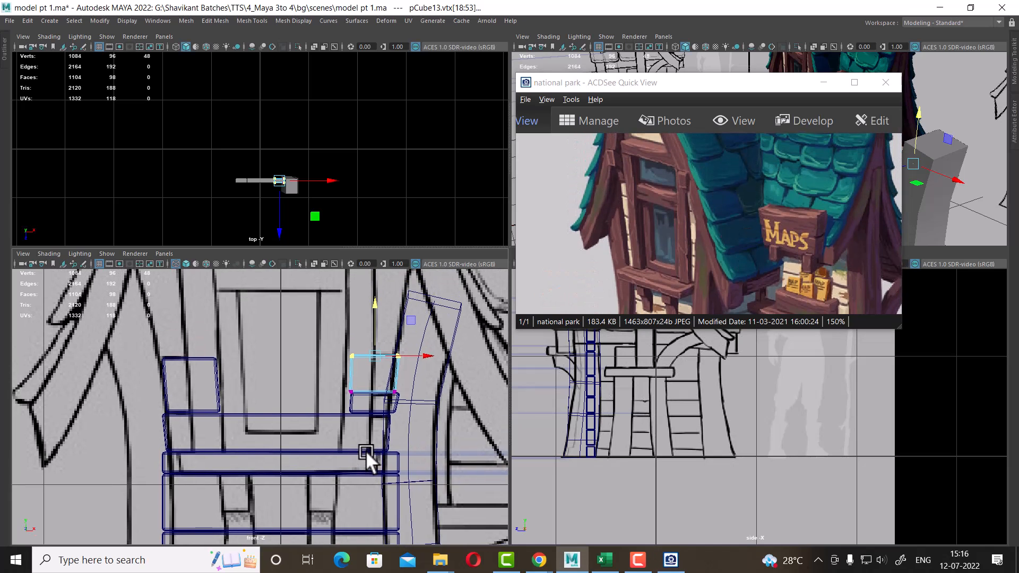
alt+right_drag(365, 450, 353, 476)
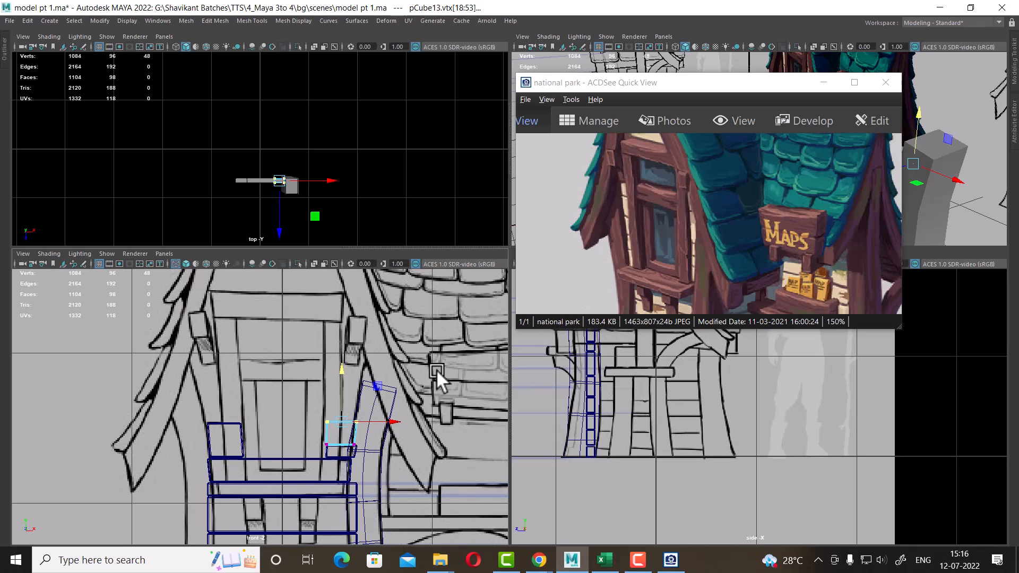
drag(729, 232, 745, 232)
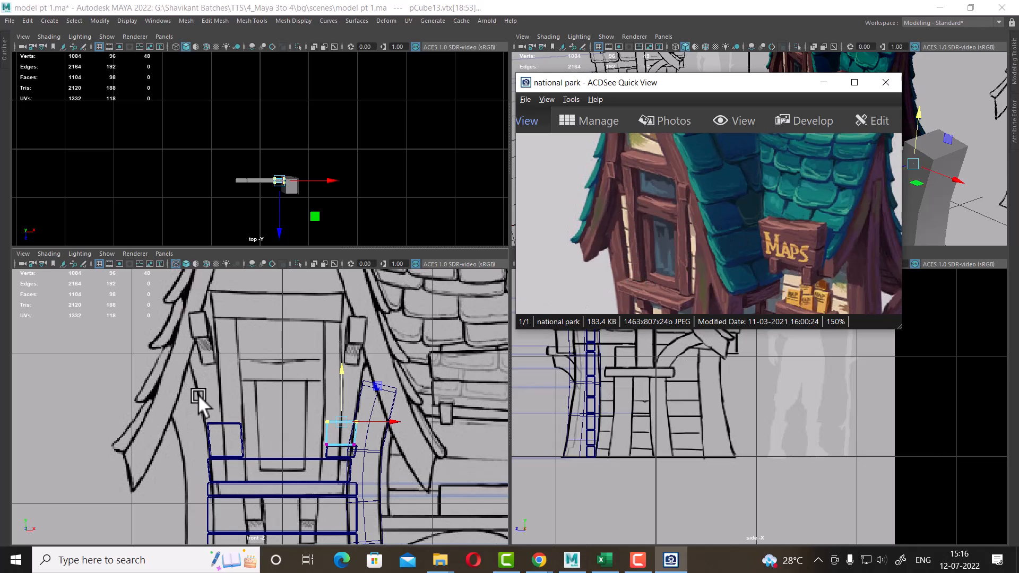
alt+right_drag(411, 457, 431, 465)
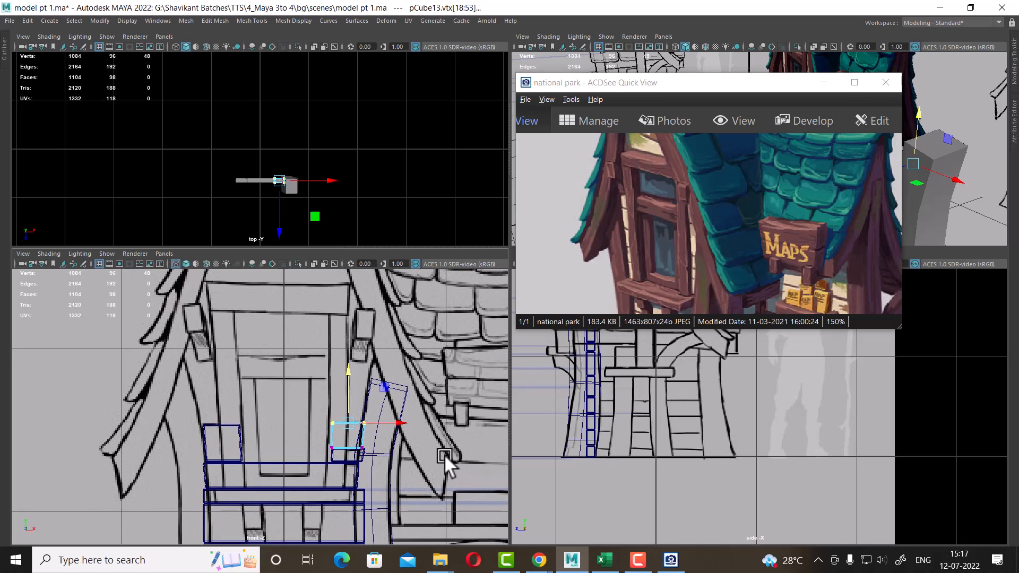
Duplicate the small box on the shelf's left side and move the copy up onto it
right_click(231, 428)
click(313, 239)
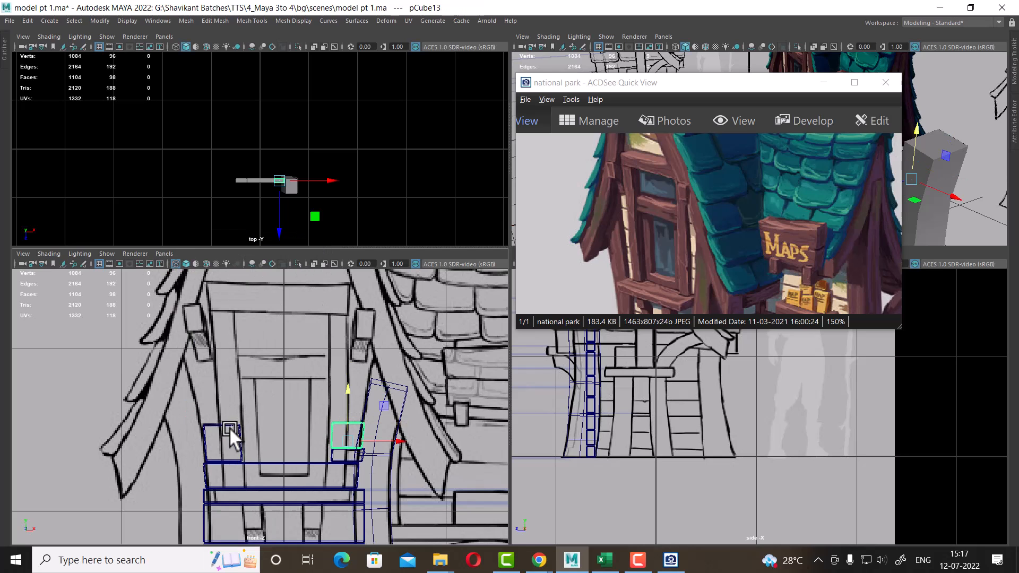
click(223, 432)
alt+middle_drag(221, 396, 225, 380)
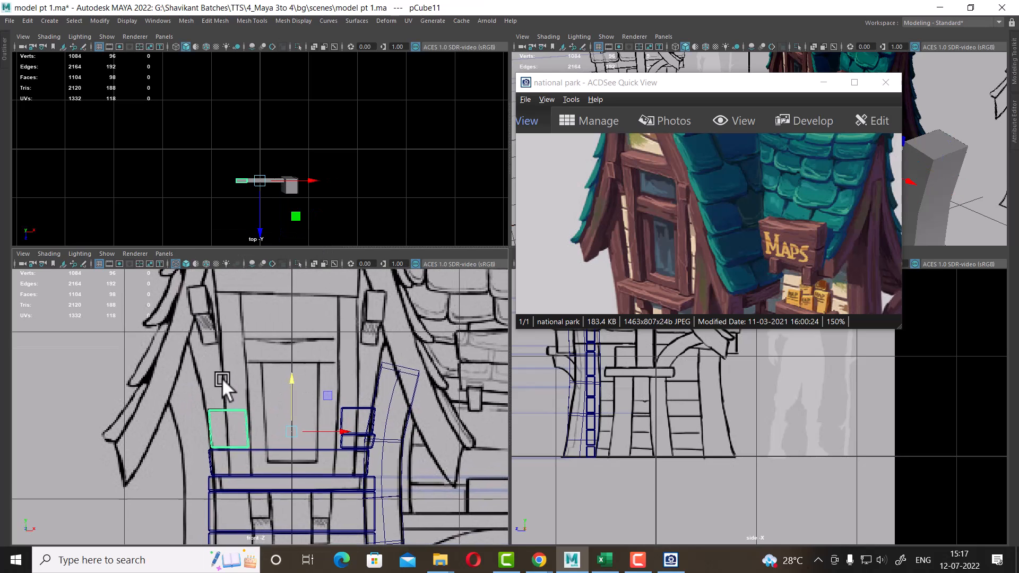
scroll(222, 377, up, 1)
key(ctrl+d)
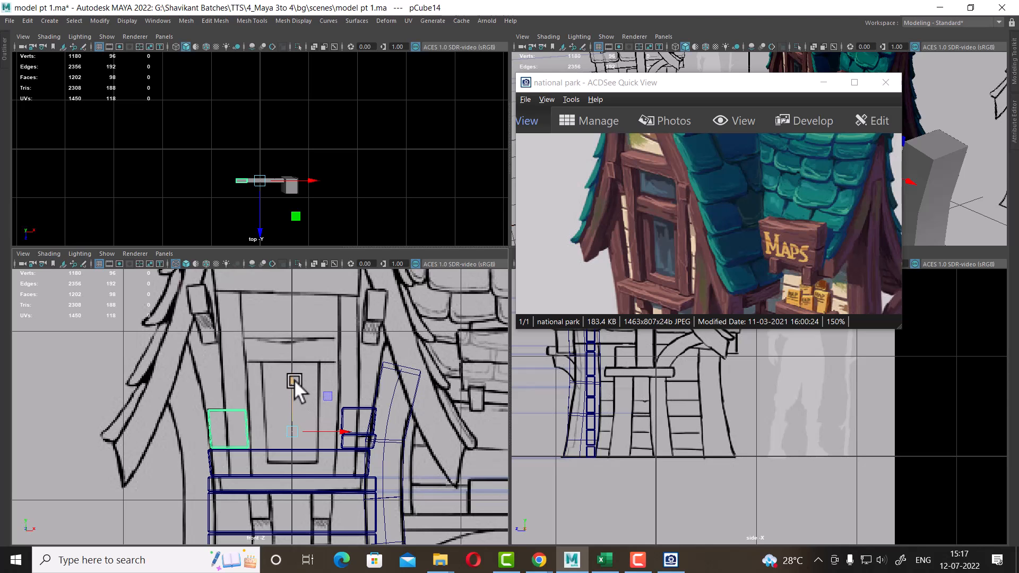
drag(294, 379, 281, 340)
scroll(380, 444, up, 2)
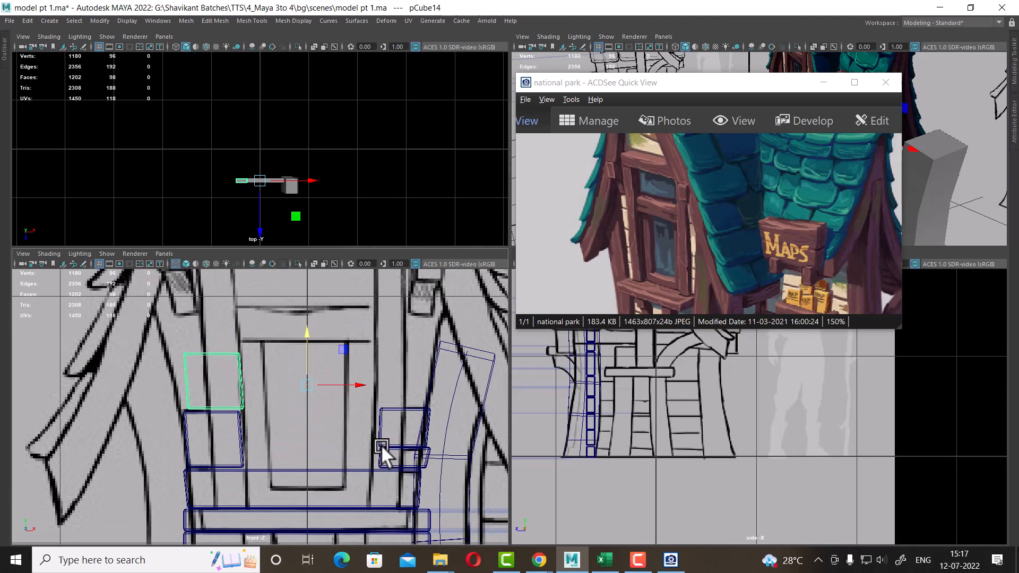
drag(357, 383, 352, 383)
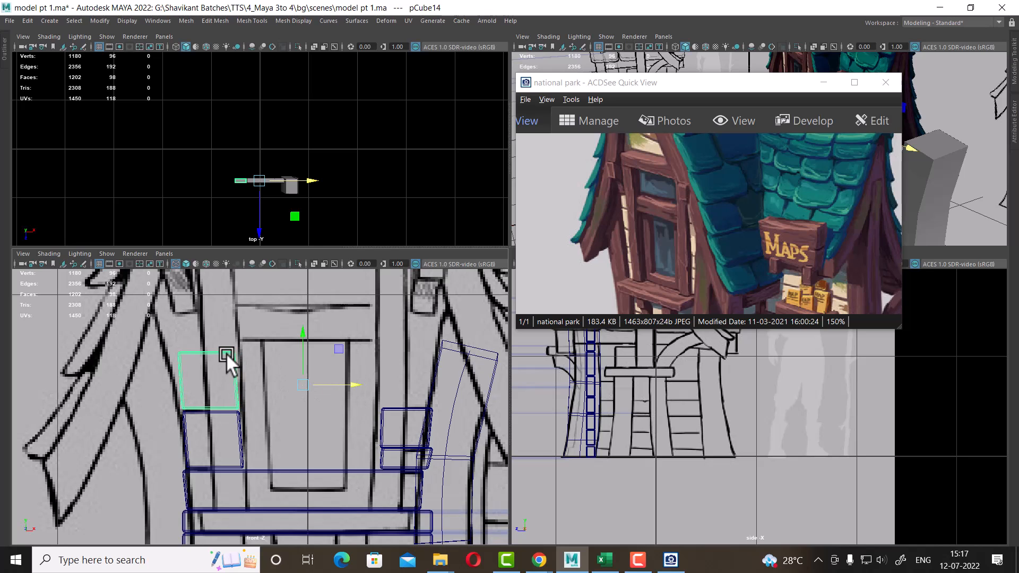
Shift the copy's vertices so it becomes a leaning box resting on the one below
right_drag(226, 352, 134, 247)
mouse_move(157, 324)
mouse_down()
mouse_move(156, 355)
mouse_move(200, 439)
mouse_up()
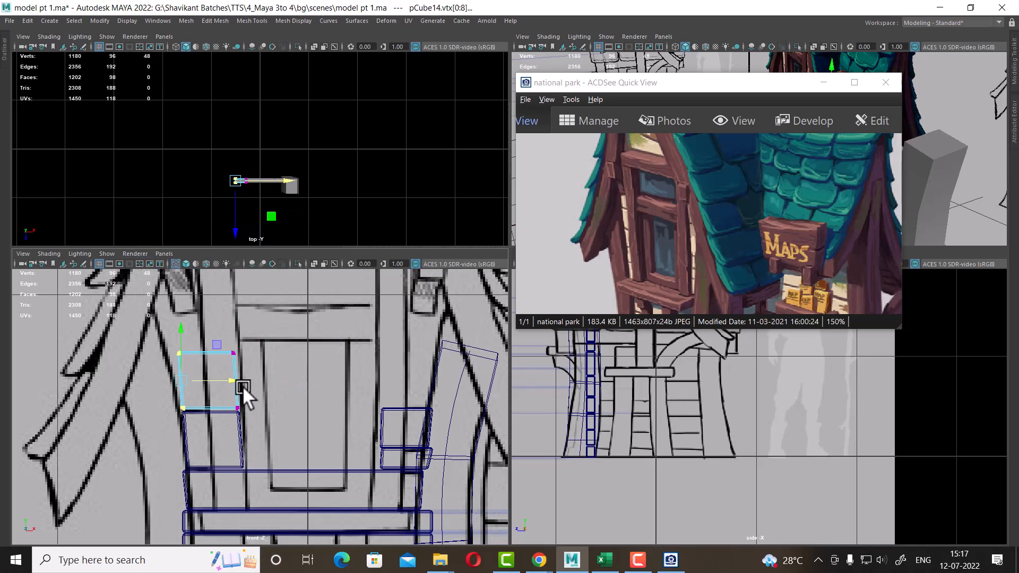
drag(237, 380, 232, 380)
mouse_move(125, 333)
mouse_down()
mouse_move(177, 362)
mouse_move(208, 349)
mouse_up()
scroll(243, 381, up, 1)
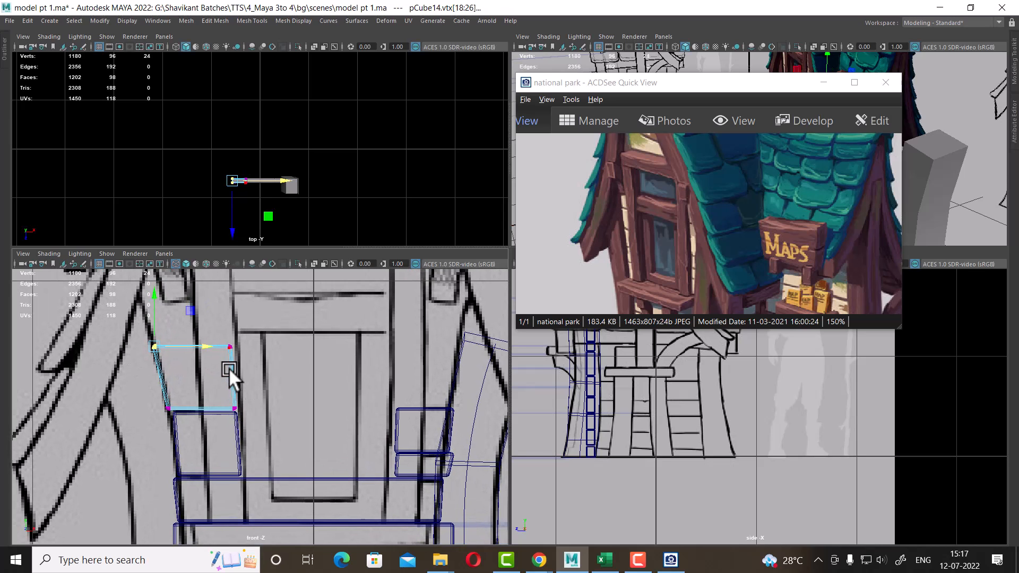
right_drag(229, 367, 310, 199)
alt+middle_drag(232, 368, 252, 404)
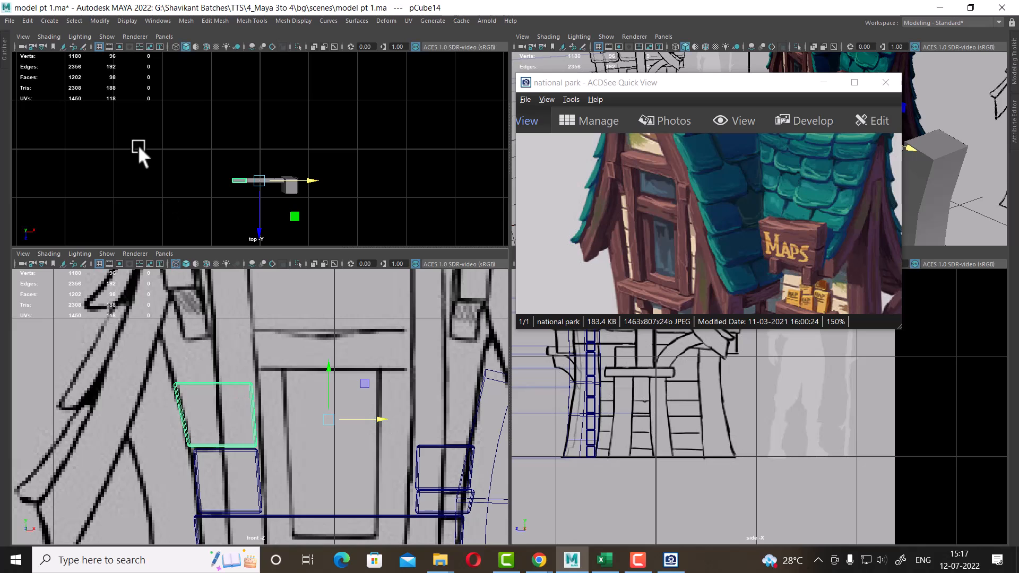
Center the leaning box's pivot, duplicate it and stack the copy above it
click(101, 22)
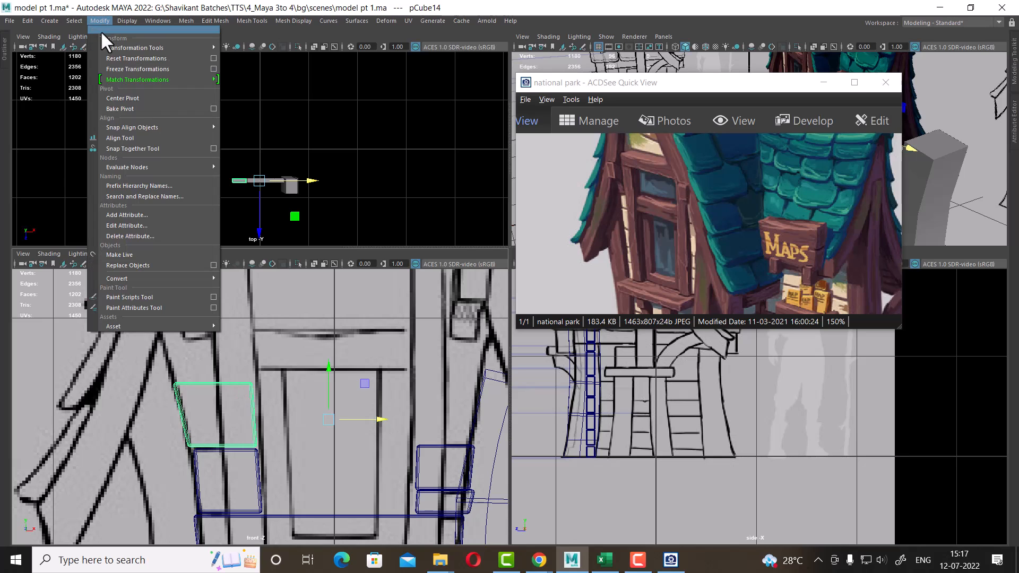
click(155, 98)
key(ctrl+d)
drag(218, 365, 212, 297)
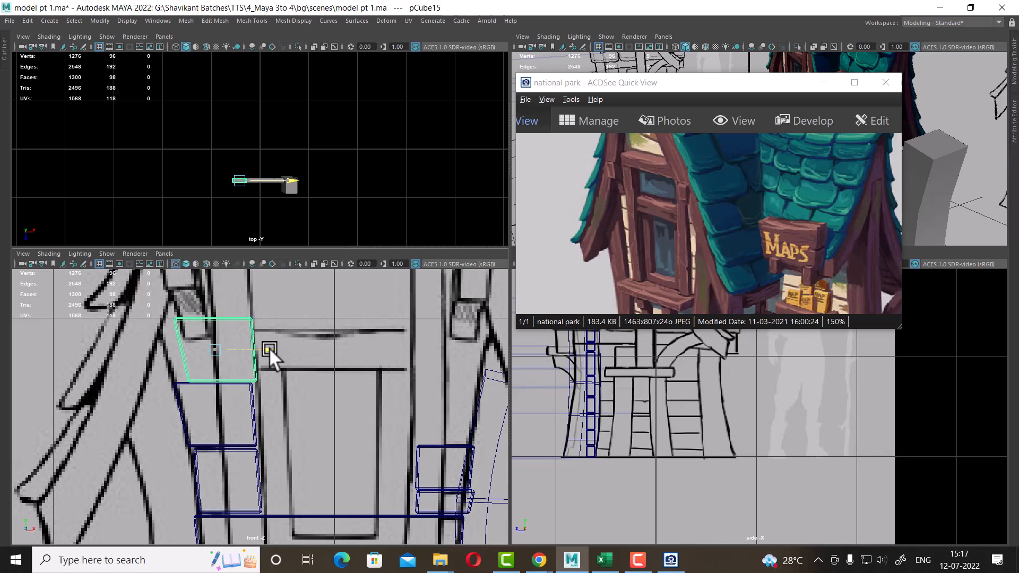
drag(269, 348, 255, 347)
alt+middle_drag(269, 381, 303, 411)
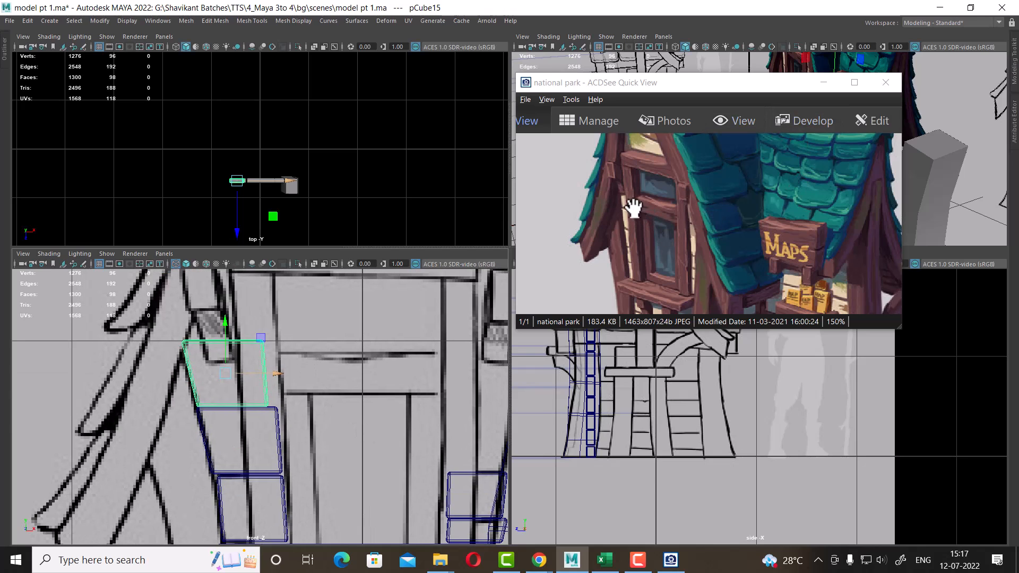
alt+middle_drag(254, 345, 253, 380)
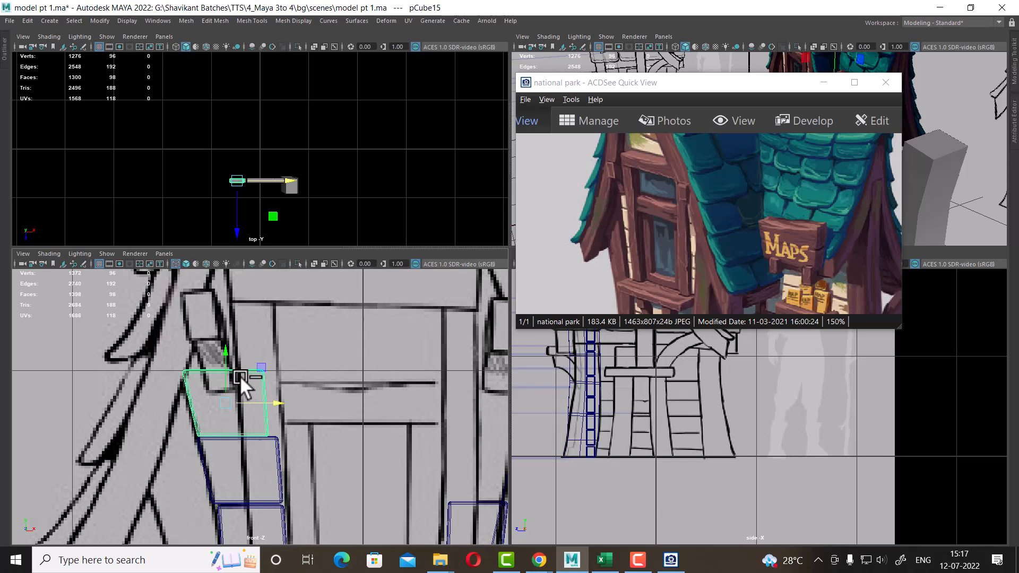
Raise another duplicate box to the top of the stack and select its top vertices
drag(224, 354, 224, 289)
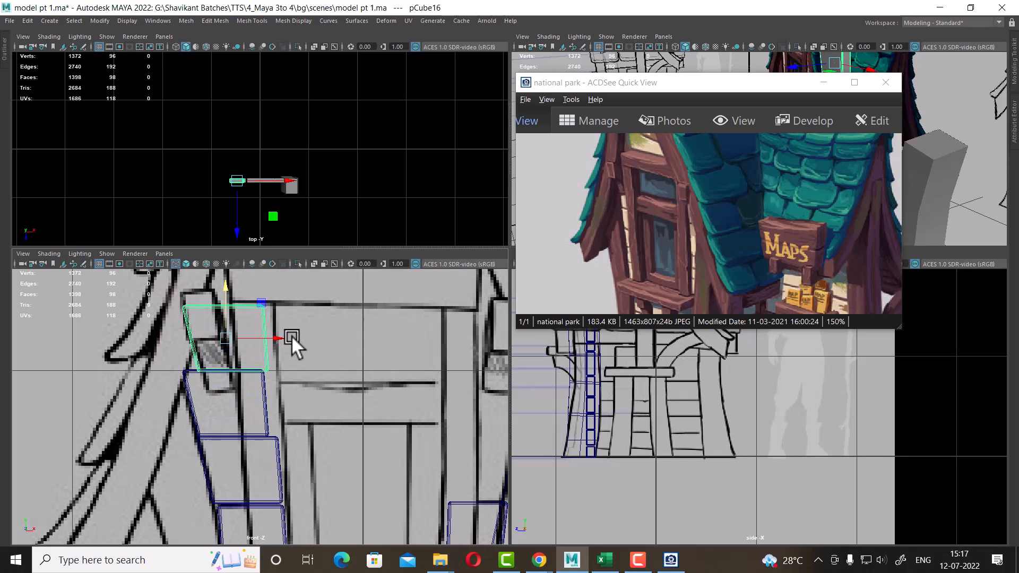
drag(280, 339, 267, 334)
alt+middle_drag(264, 354, 262, 399)
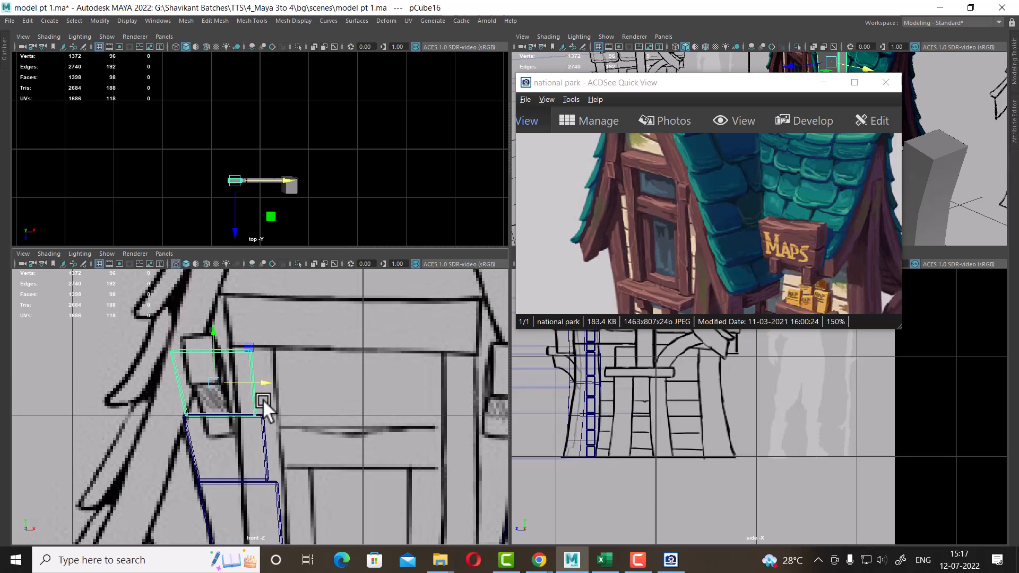
right_click(233, 349)
right_drag(234, 348, 142, 236)
drag(140, 314, 231, 347)
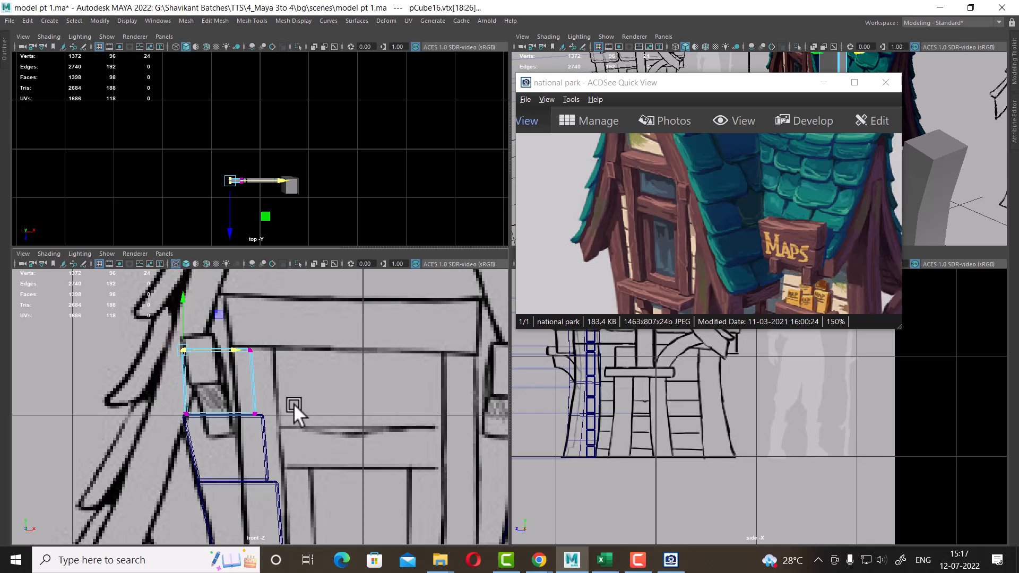
Examine the reference image around the sign shelf and its stacked boxes
scroll(295, 380, down, 6)
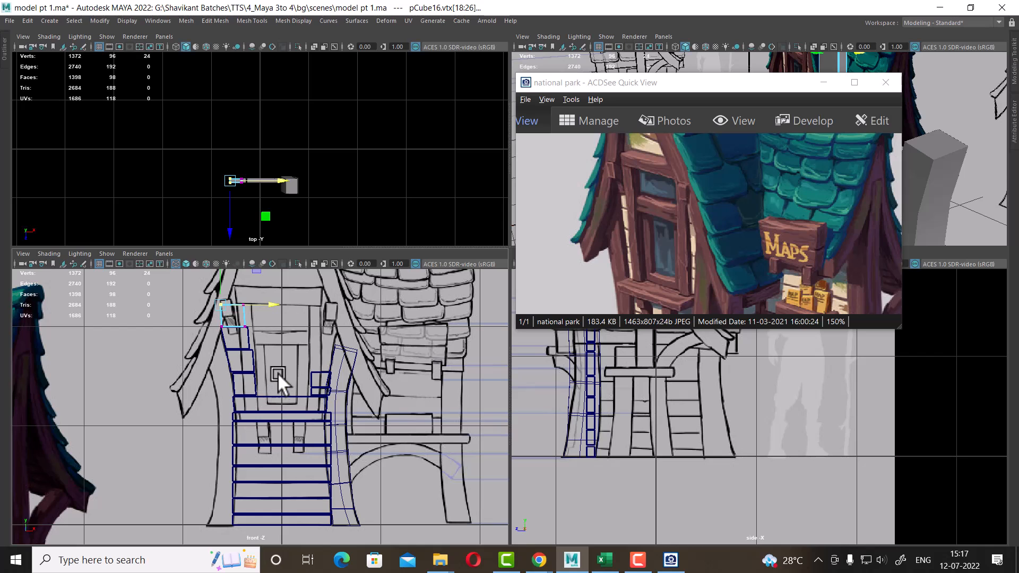
mouse_move(640, 309)
mouse_down()
mouse_move(648, 193)
mouse_move(728, 243)
mouse_move(673, 246)
mouse_move(780, 212)
mouse_move(777, 260)
mouse_up()
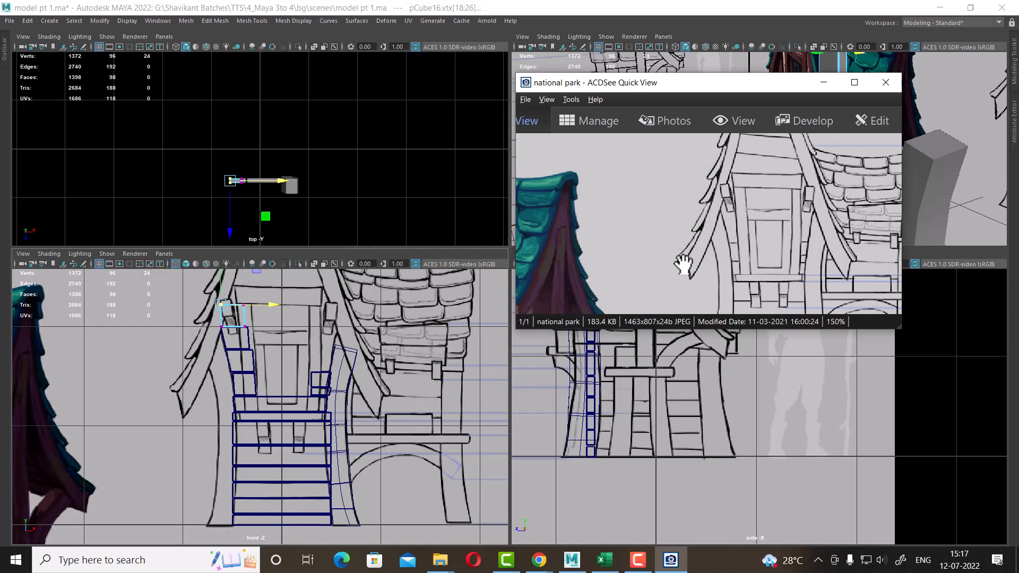
mouse_move(682, 266)
mouse_down()
mouse_move(824, 222)
mouse_move(847, 188)
mouse_up()
drag(630, 182, 631, 205)
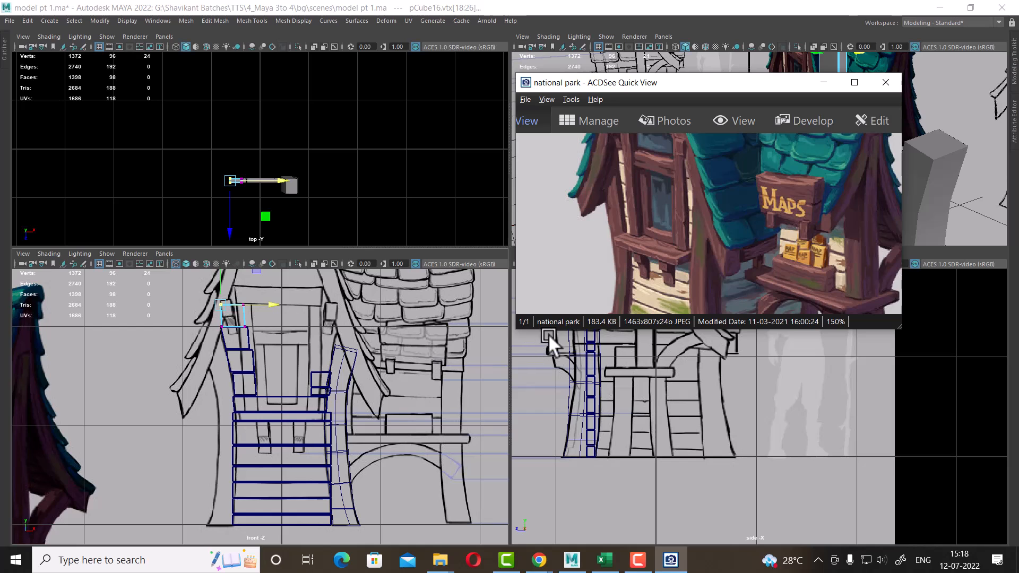
drag(770, 251, 615, 240)
drag(857, 157, 732, 210)
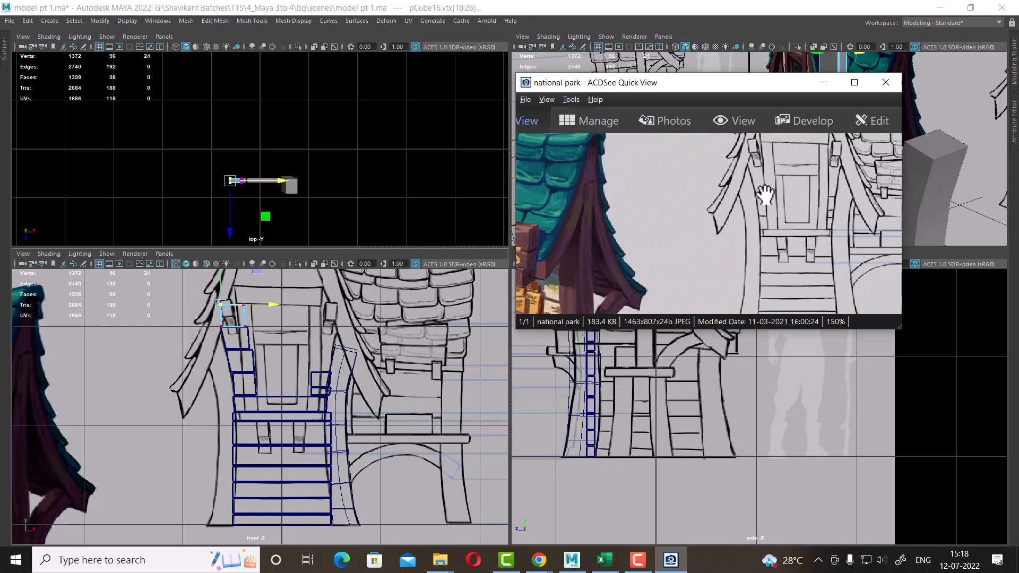
drag(653, 262, 838, 248)
mouse_move(669, 248)
mouse_down()
mouse_move(723, 234)
mouse_move(759, 250)
mouse_up()
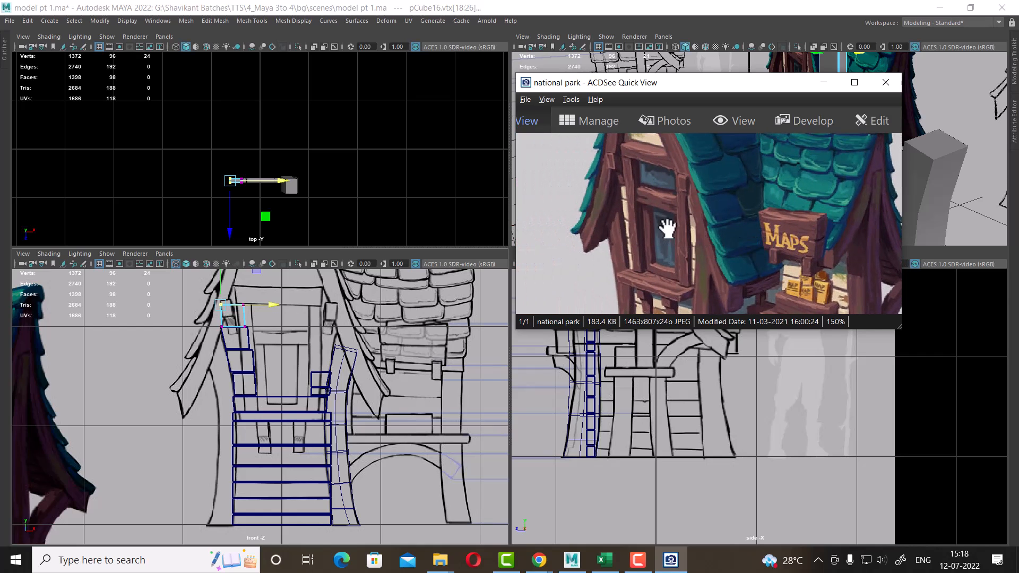
scroll(348, 386, up, 5)
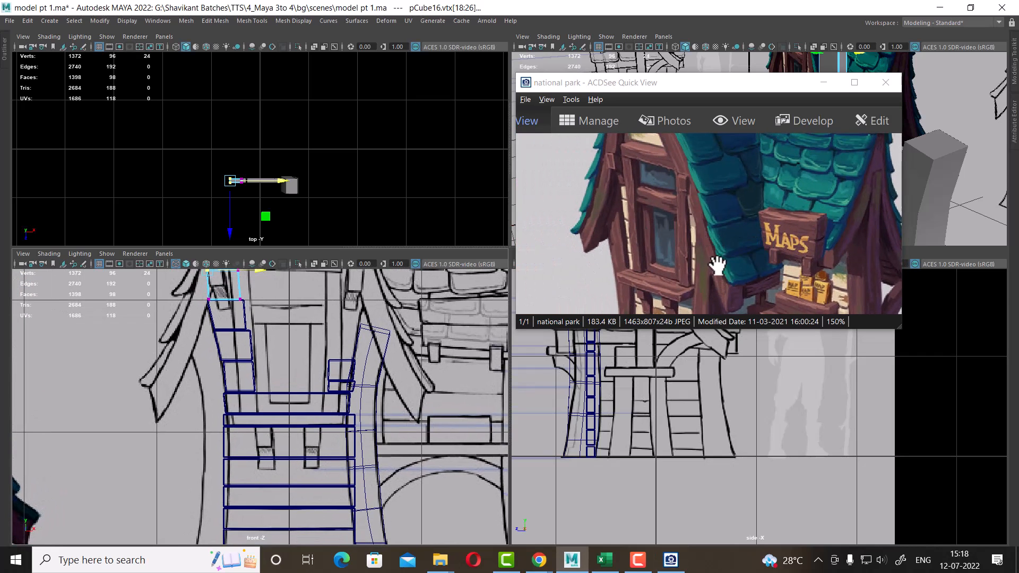
scroll(463, 343, up, 1)
scroll(463, 344, up, 1)
alt+middle_drag(416, 368, 403, 422)
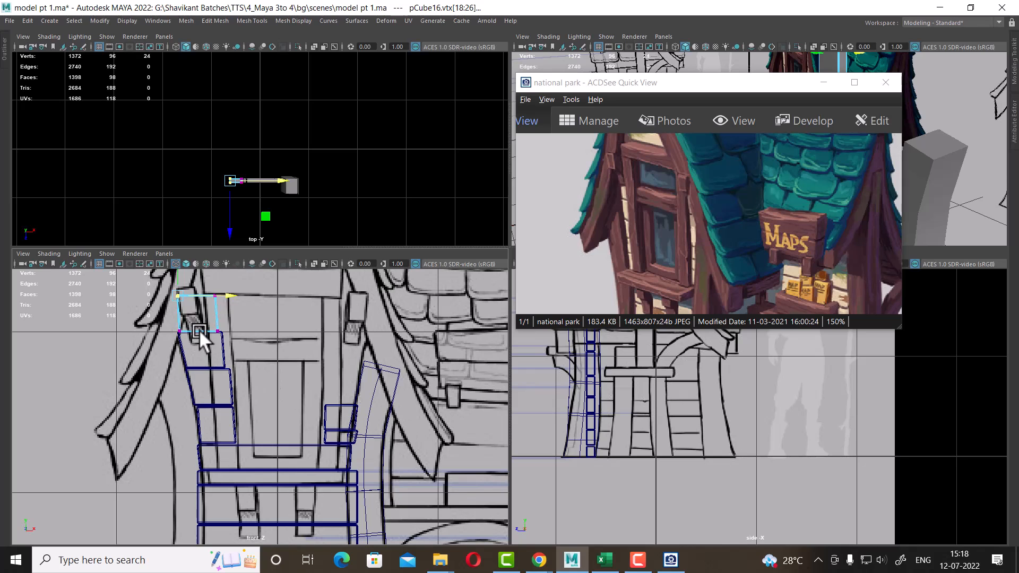
Select the three stacked boxes on the left side of the sign and group them together
right_drag(199, 329, 319, 246)
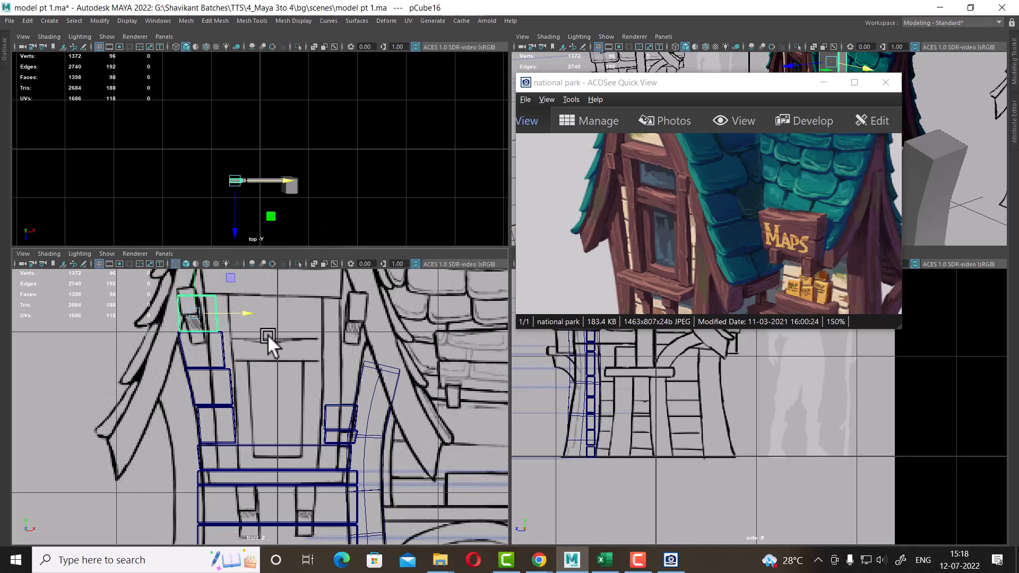
shift+click(223, 345)
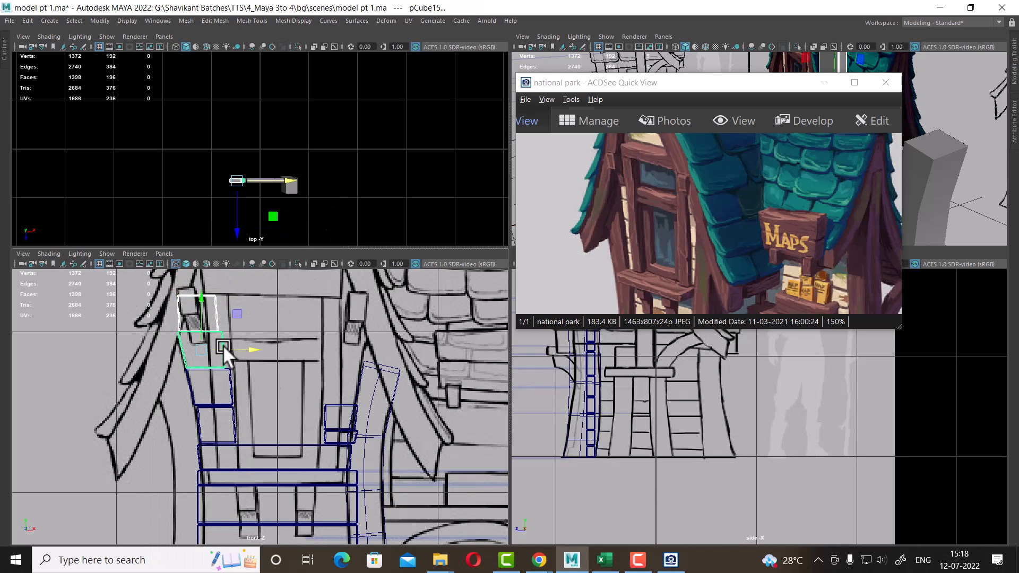
shift+click(231, 386)
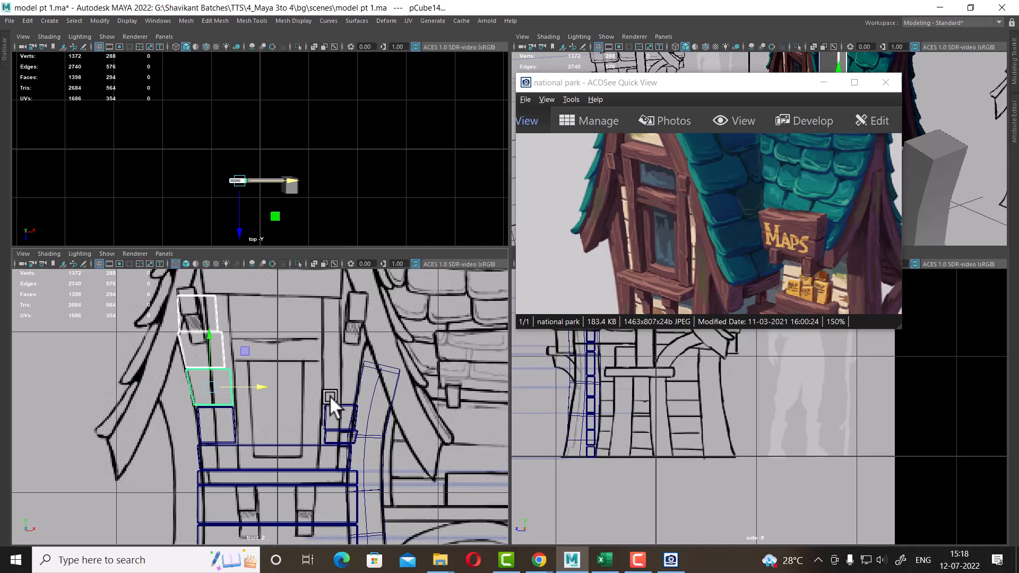
key(ctrl+g)
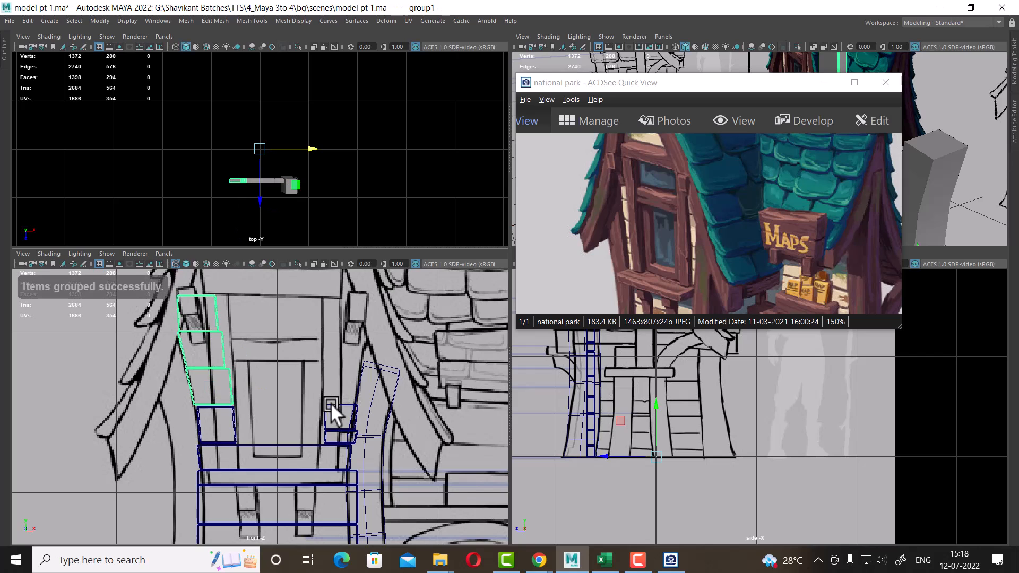
Duplicate the box group as a mirrored copy for the stack on the opposite side of the sign shelf
scroll(330, 406, down, 5)
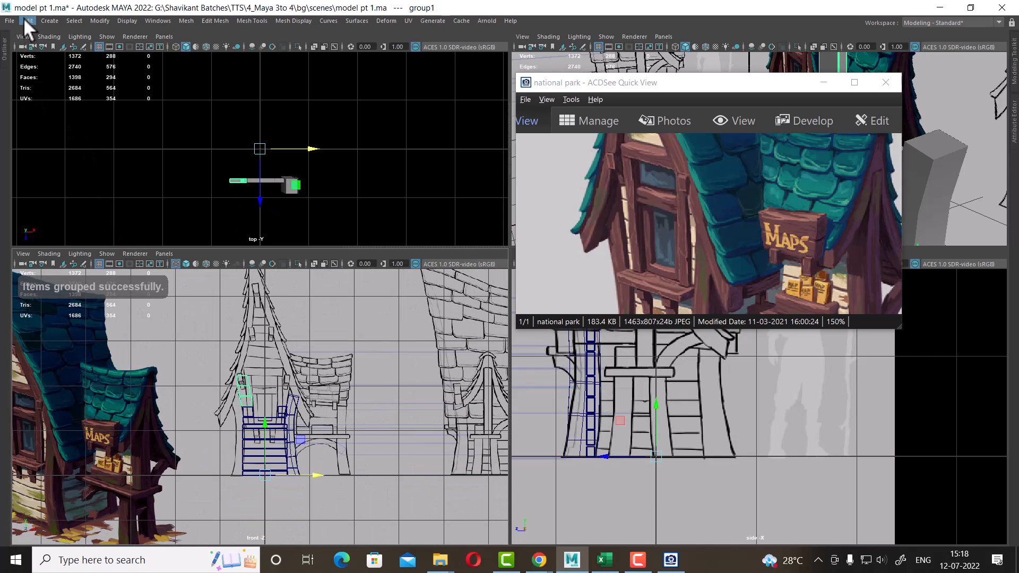
click(26, 20)
click(96, 183)
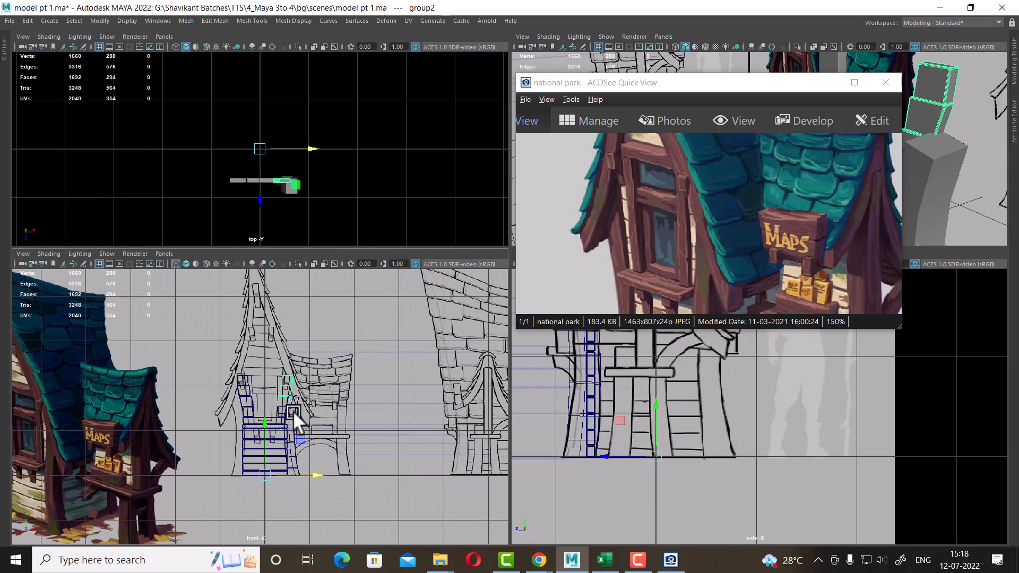
scroll(423, 426, up, 6)
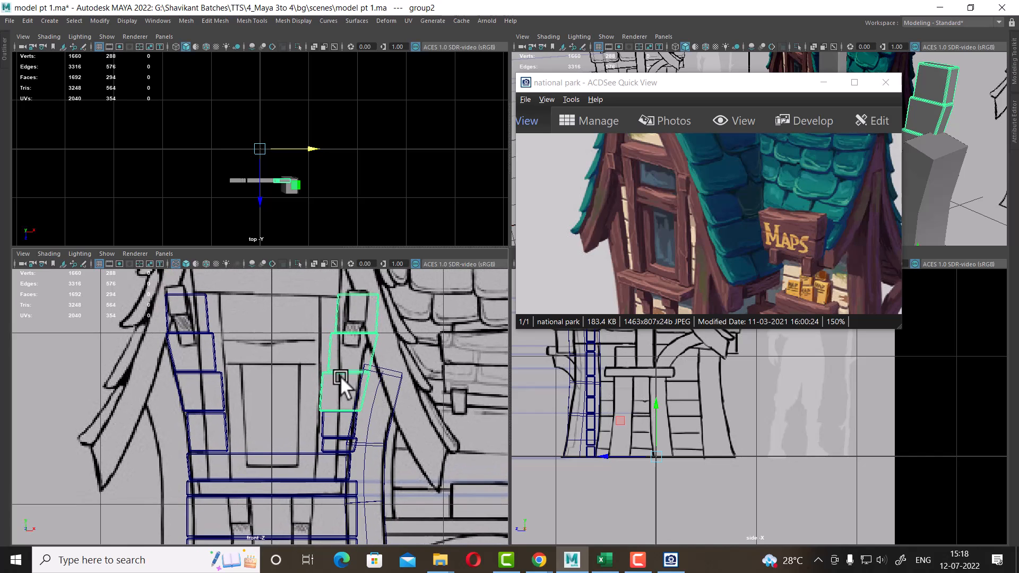
scroll(340, 375, up, 3)
scroll(421, 409, down, 2)
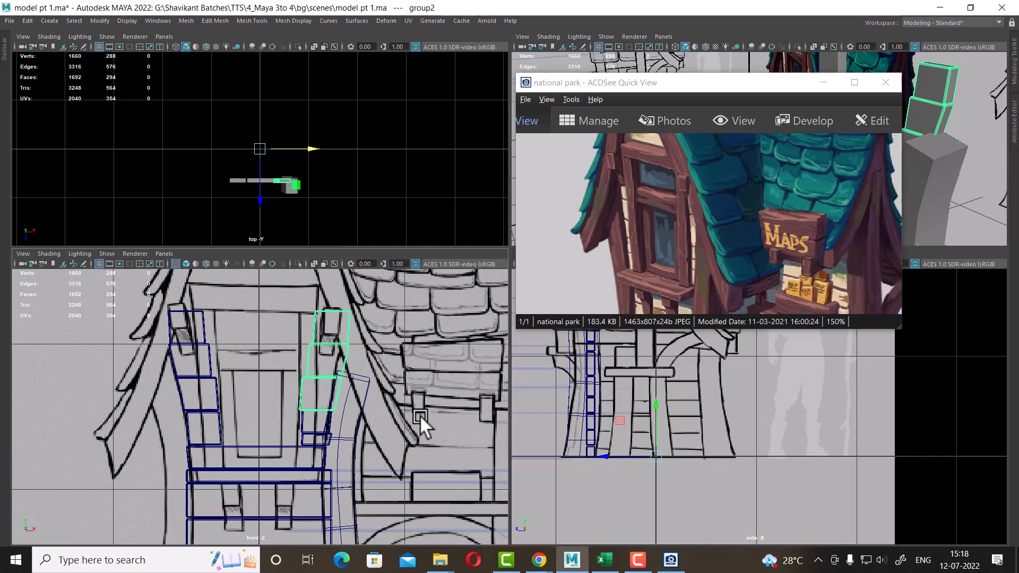
scroll(318, 374, up, 2)
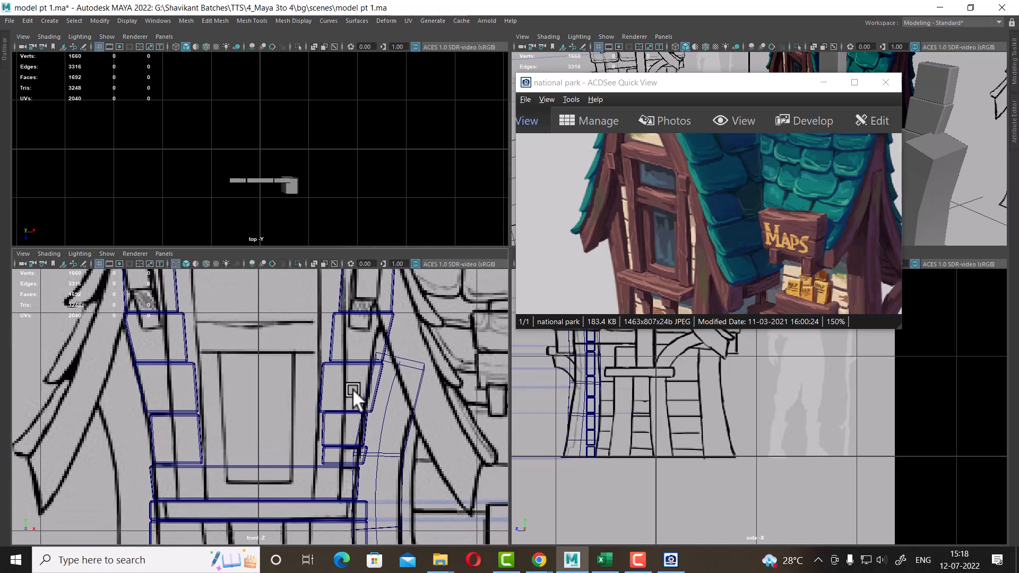
Adjust each box of the mirrored stack so it fits the outline in the front view
click(319, 381)
alt+middle_drag(371, 402, 357, 432)
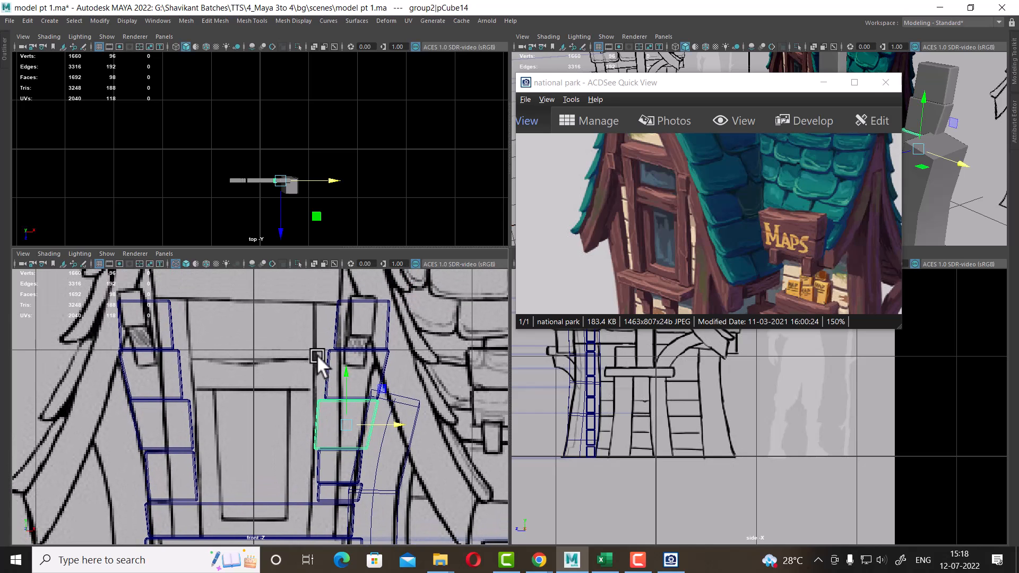
click(340, 366)
scroll(368, 390, up, 2)
alt+middle_drag(340, 330, 359, 371)
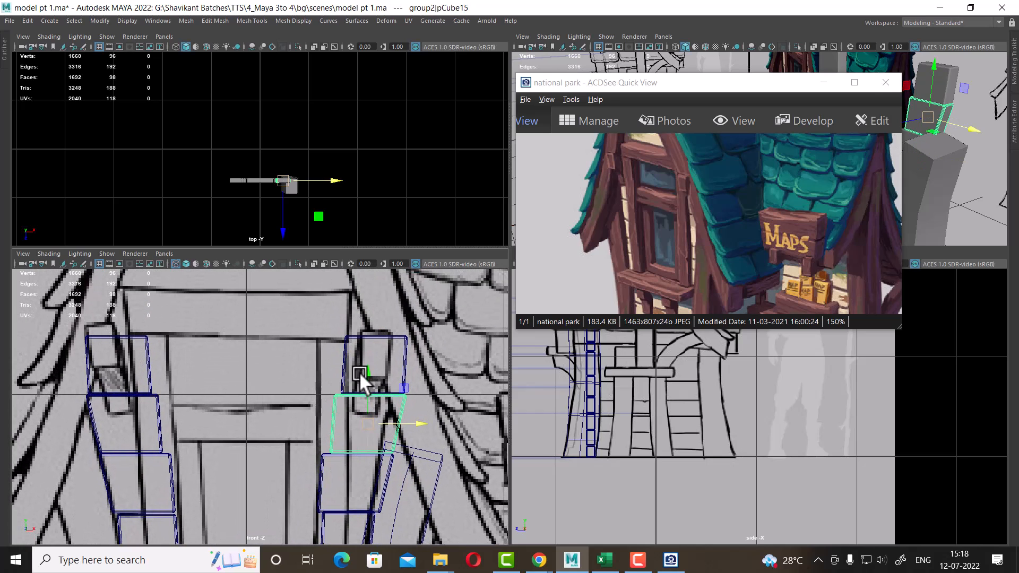
click(364, 362)
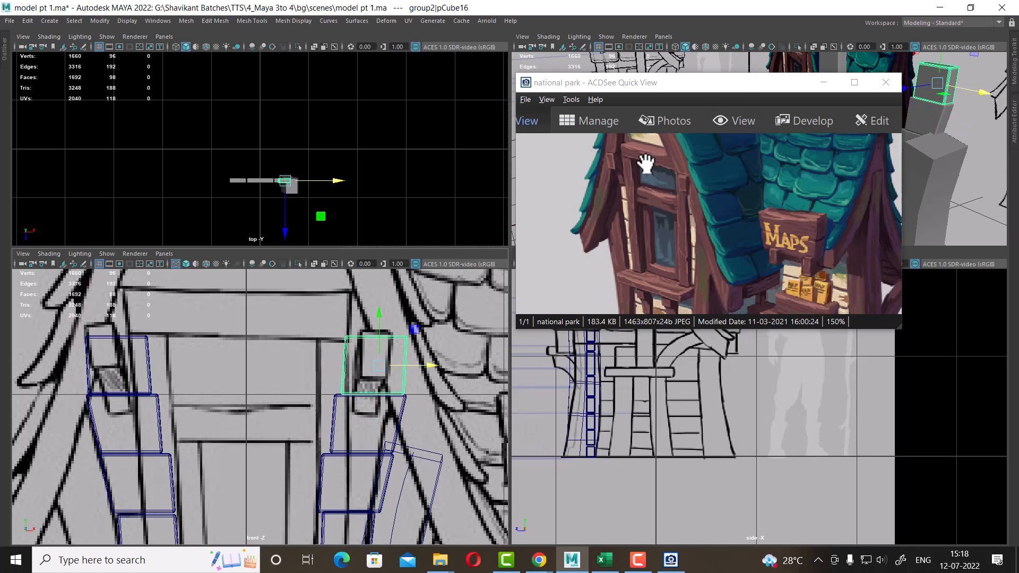
Reposition the reference image and examine the sign shelf area in the reference and the viewports
drag(680, 83, 312, 54)
alt+drag(851, 177, 886, 188)
alt+middle_drag(339, 457, 325, 445)
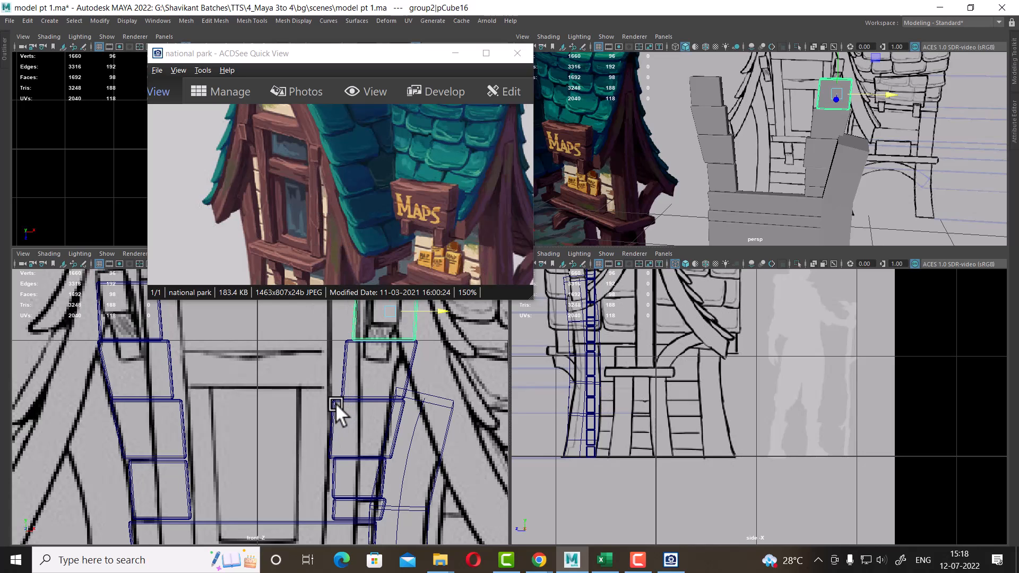
drag(296, 245, 337, 159)
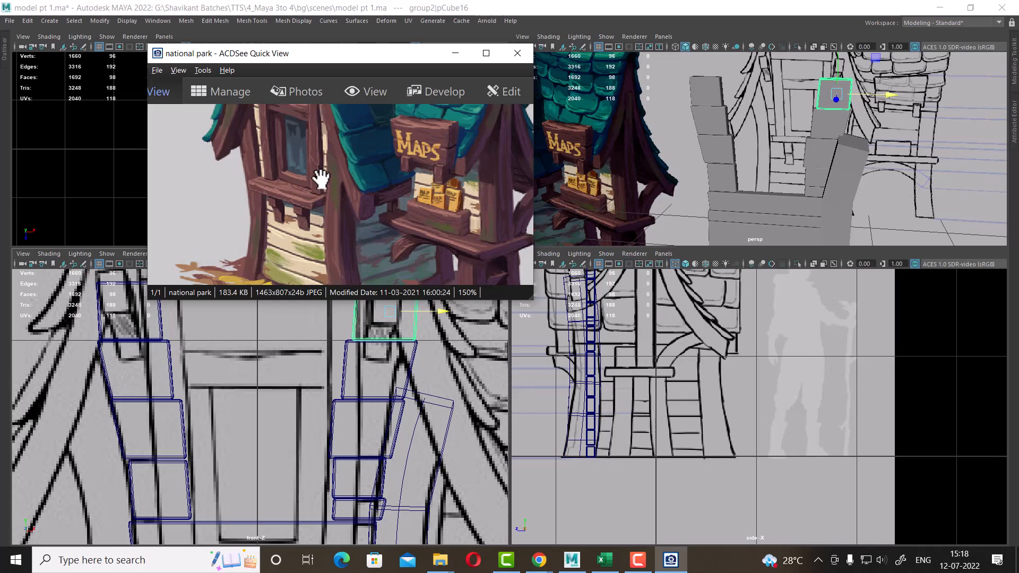
alt+middle_drag(391, 461, 393, 348)
scroll(406, 423, down, 4)
scroll(406, 424, down, 1)
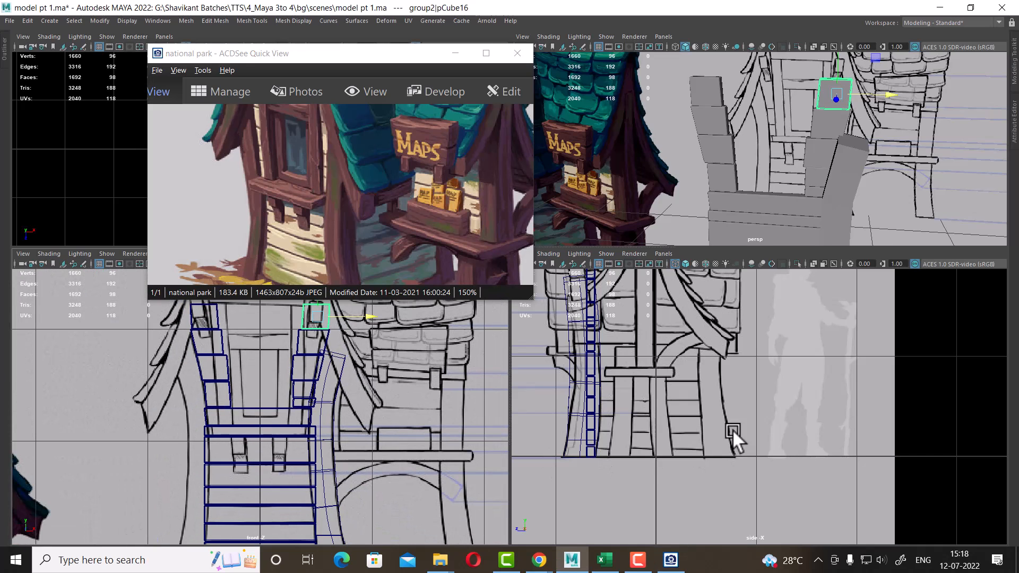
scroll(746, 353, down, 4)
alt+middle_drag(697, 369, 721, 406)
scroll(727, 447, up, 4)
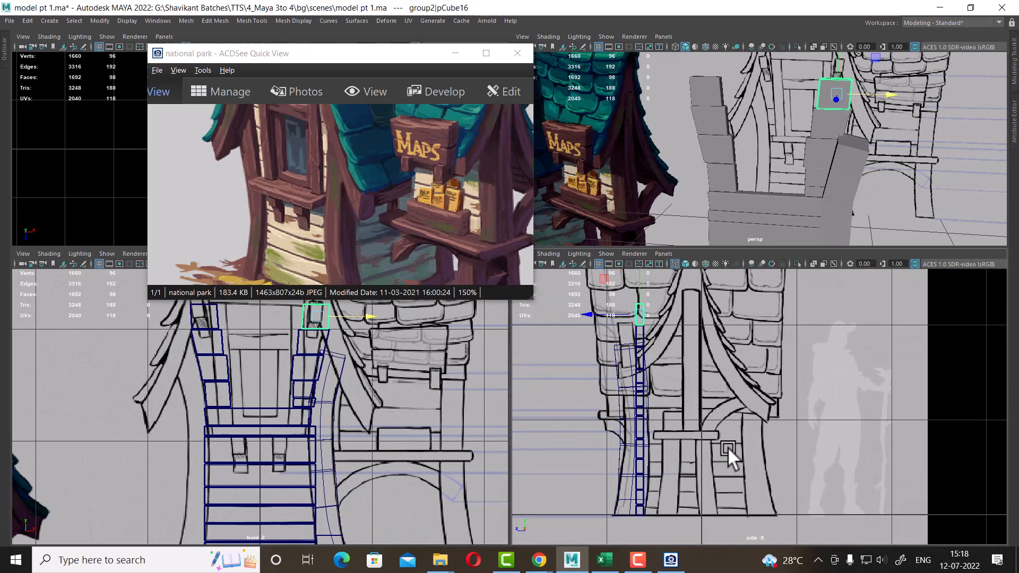
alt+middle_drag(727, 446, 767, 428)
alt+middle_drag(755, 384, 775, 438)
scroll(761, 444, up, 2)
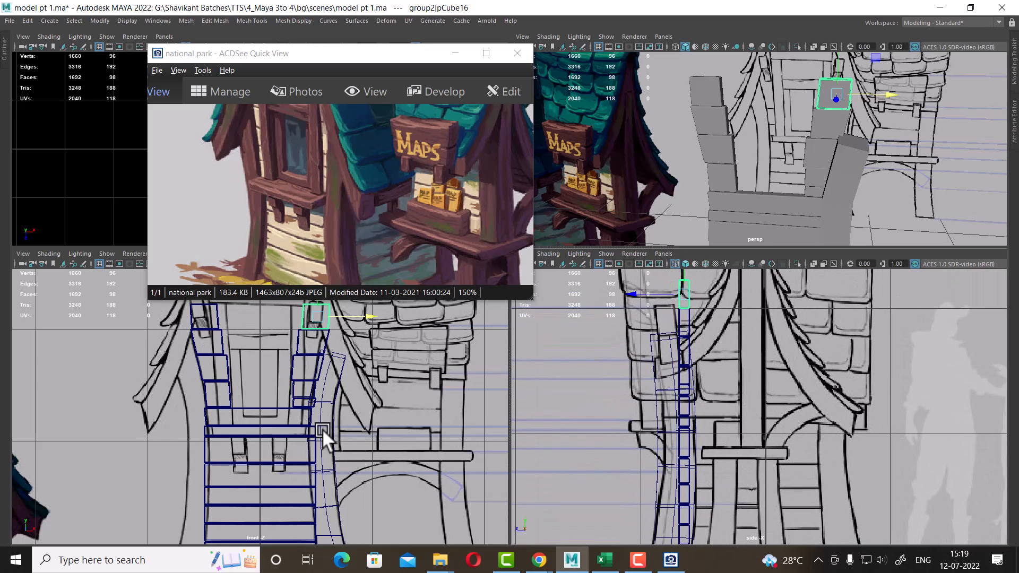
scroll(278, 438, up, 2)
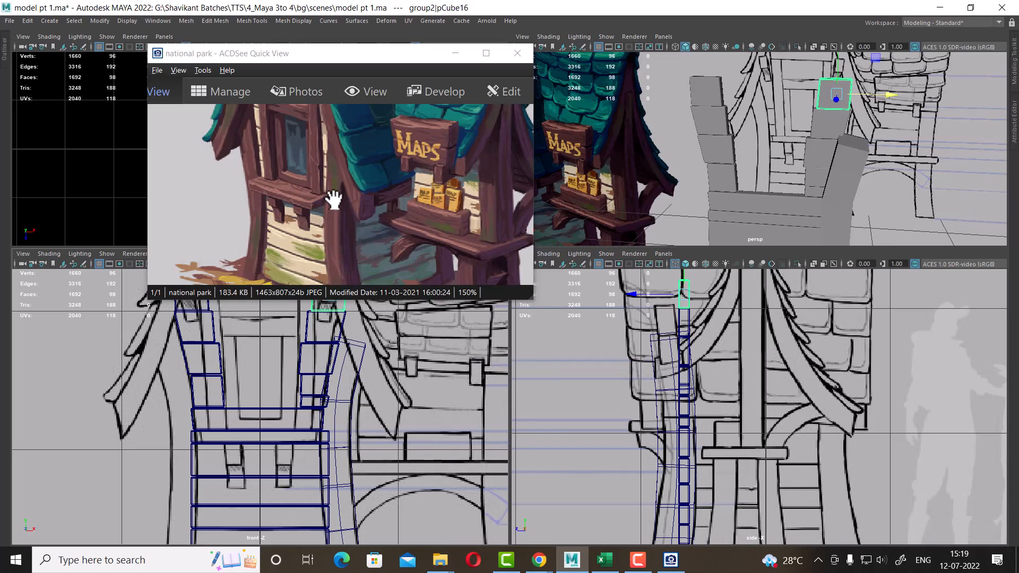
scroll(296, 416, up, 2)
alt+drag(749, 211, 797, 154)
Try raising the plank below the shelf in the front view, then undo the move
click(797, 155)
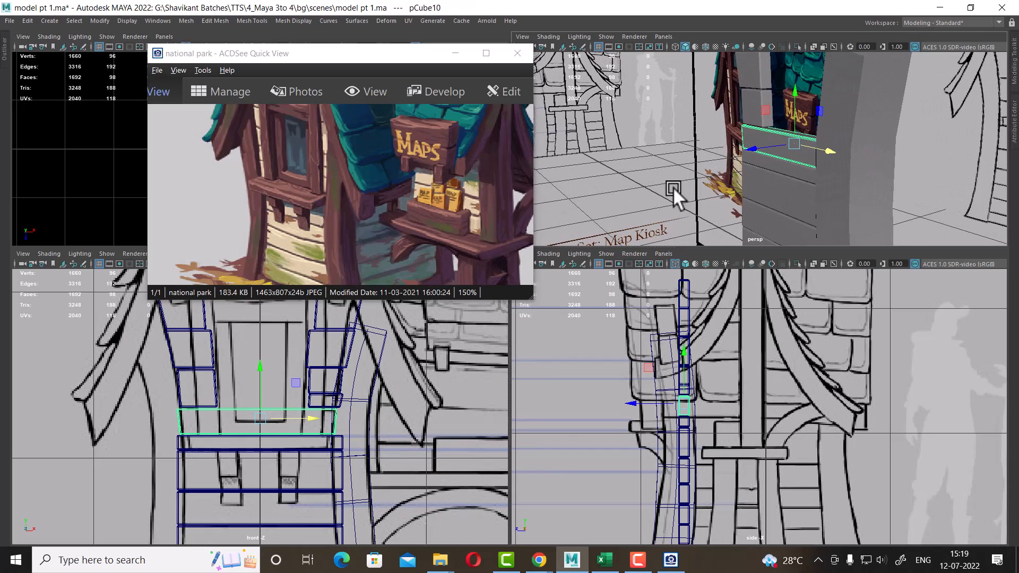
scroll(360, 505, up, 2)
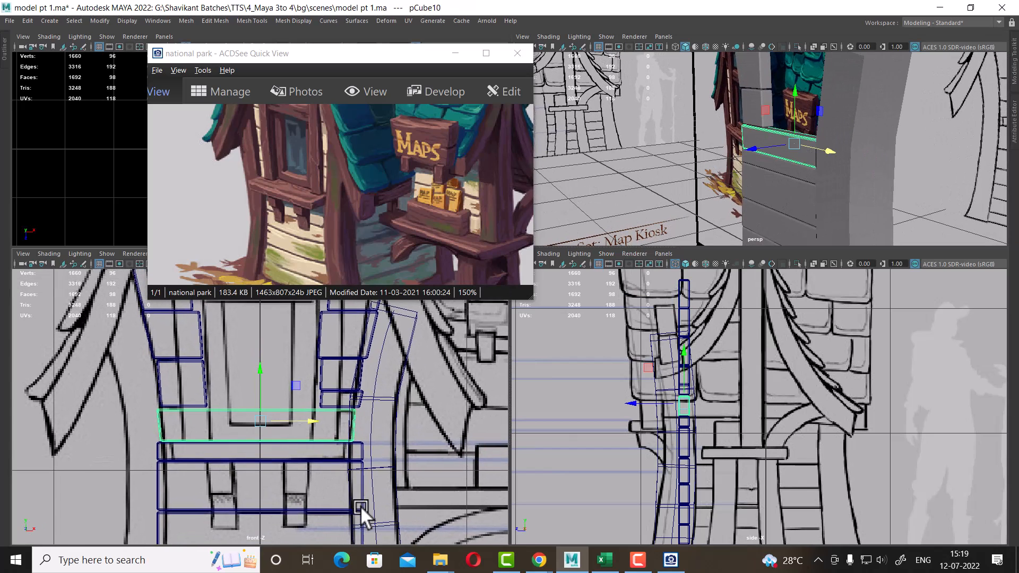
click(323, 450)
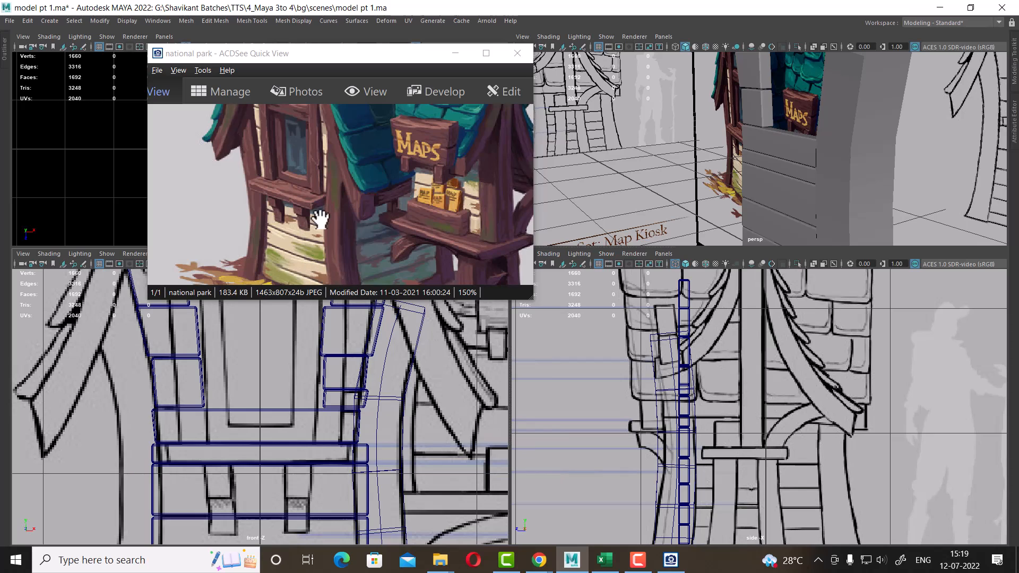
click(367, 449)
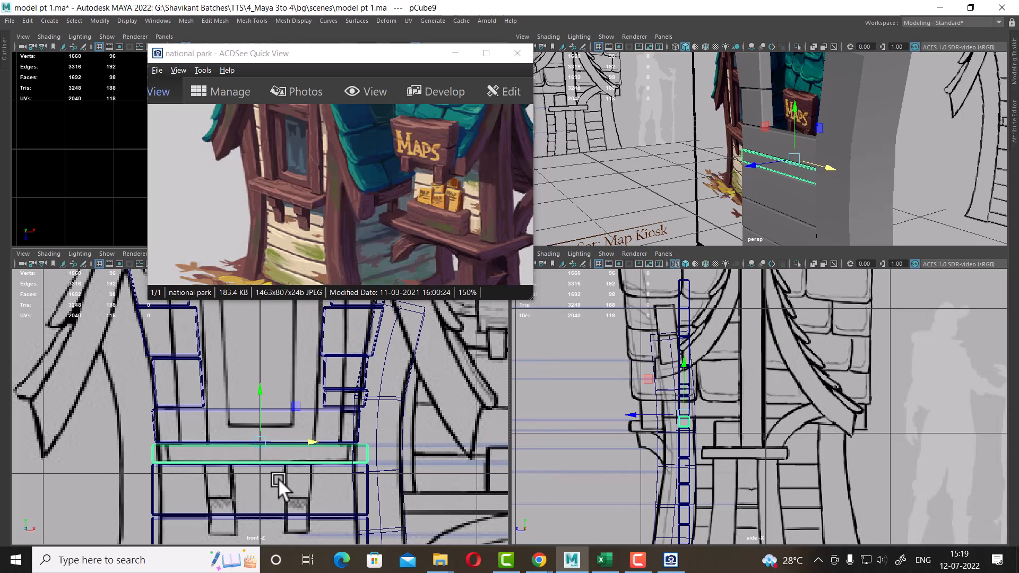
drag(267, 399, 269, 359)
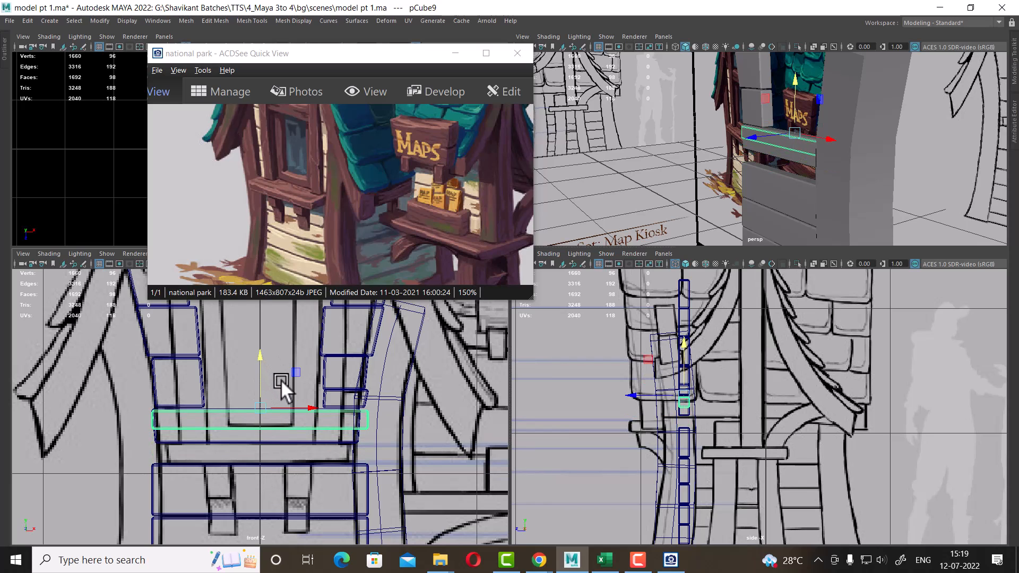
key(ctrl+z)
mouse_move(903, 230)
alt+mouse_down()
mouse_move(880, 202)
mouse_move(901, 221)
alt+mouse_up()
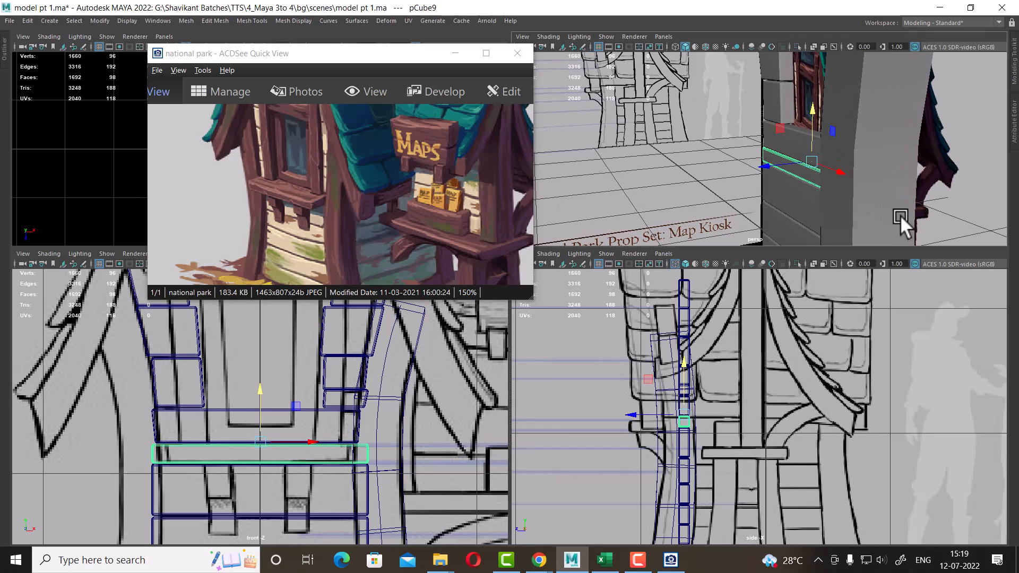
Duplicate the plank and move the copy outward and slightly down to form the shelf's base board
key(ctrl+d)
alt+right_drag(727, 464, 749, 516)
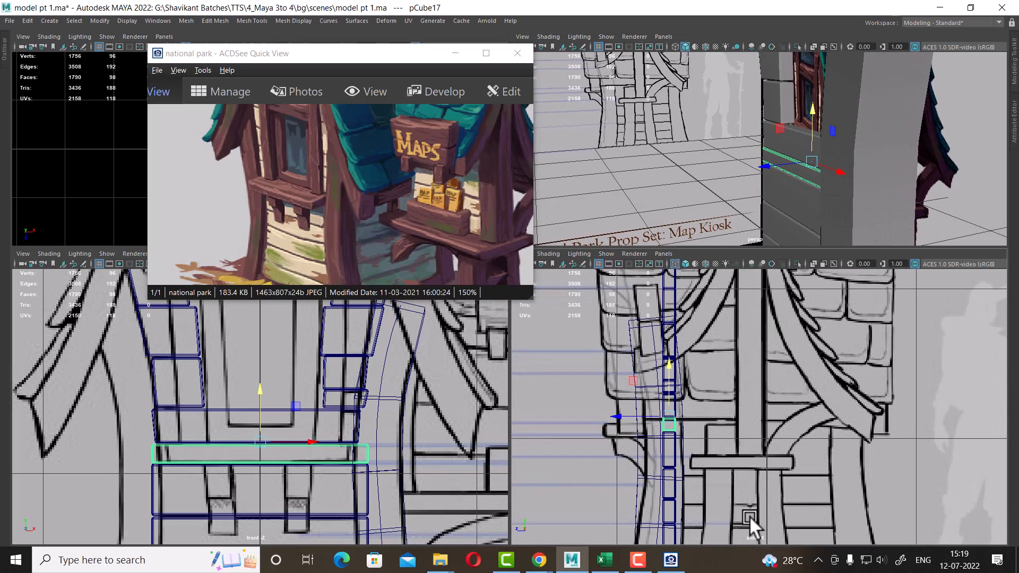
drag(626, 417, 598, 418)
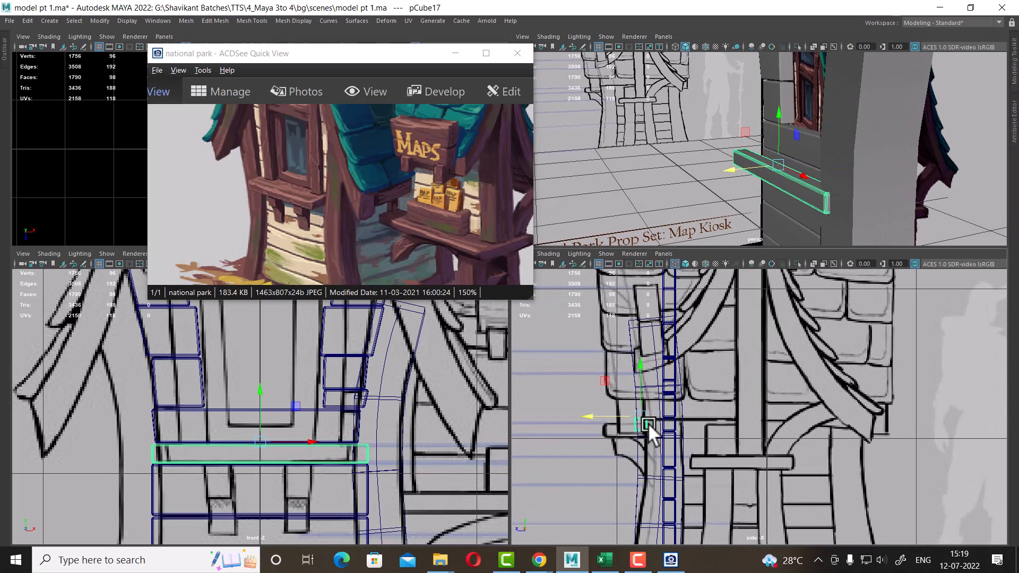
alt+right_drag(648, 423, 892, 472)
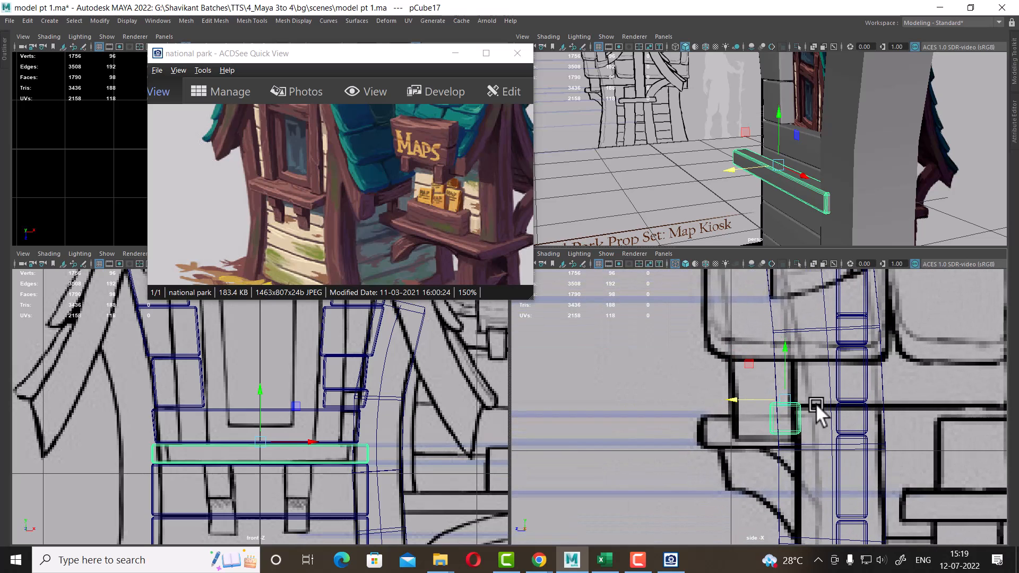
drag(787, 354, 786, 364)
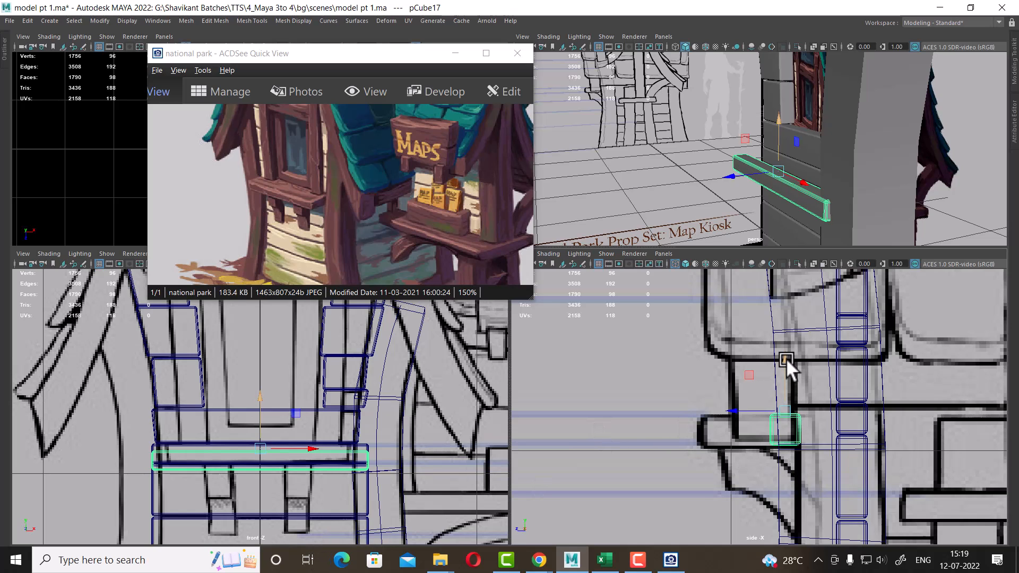
drag(785, 358, 785, 360)
scroll(832, 418, down, 6)
scroll(870, 463, up, 6)
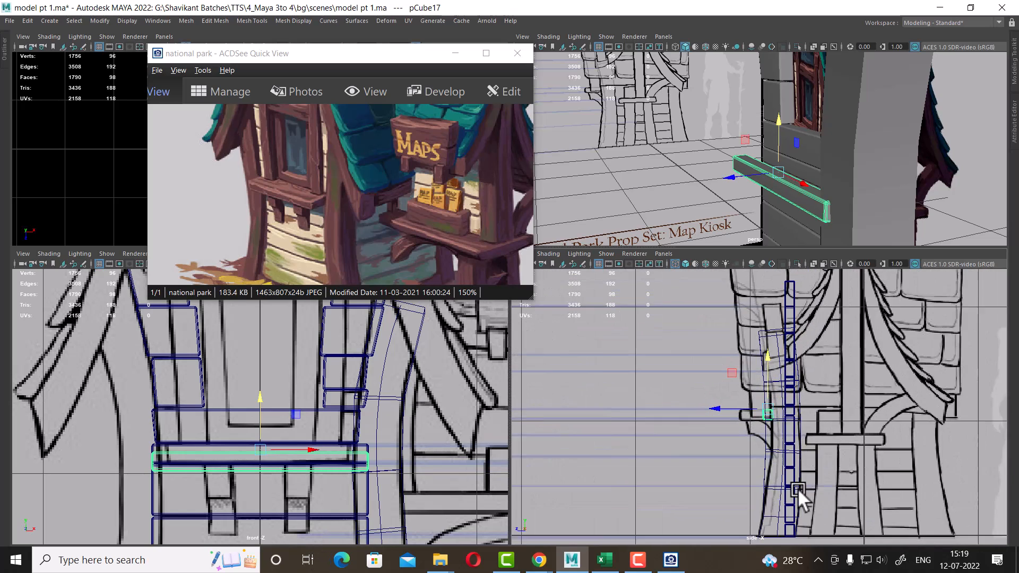
Select the new board's end vertices and orbit the perspective view to check its placement
right_drag(817, 199, 770, 201)
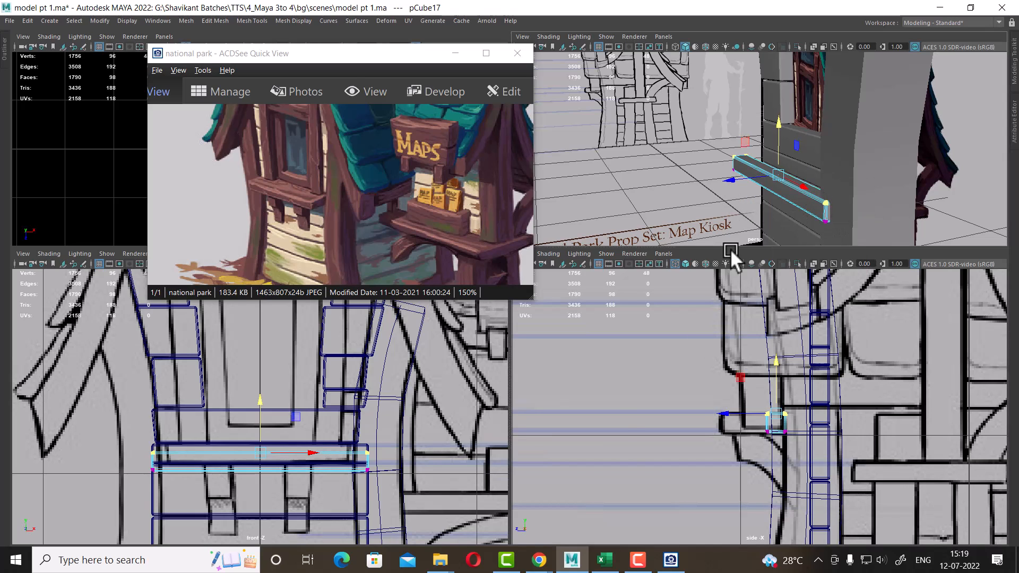
scroll(303, 485, up, 2)
drag(429, 420, 425, 495)
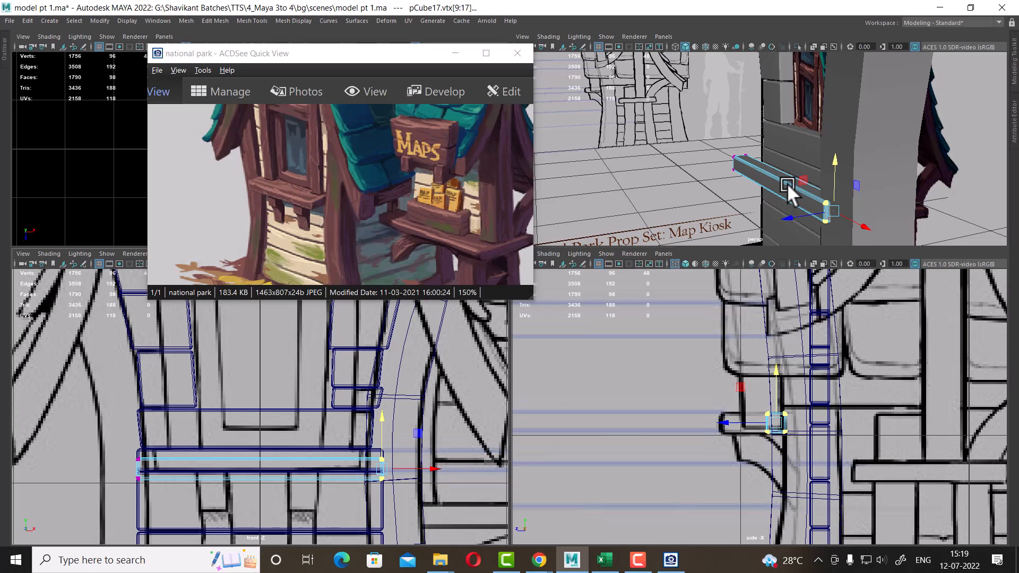
right_drag(788, 183, 894, 119)
alt+drag(893, 119, 867, 188)
scroll(867, 188, down, 2)
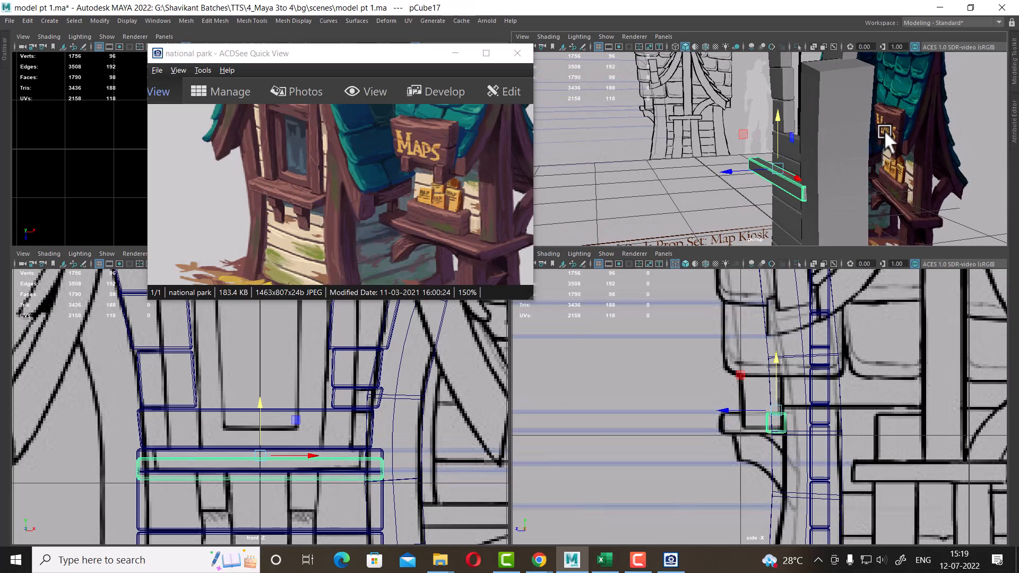
Hide the wall boxes blocking the view and reselect the shelf board
drag(885, 132, 813, 174)
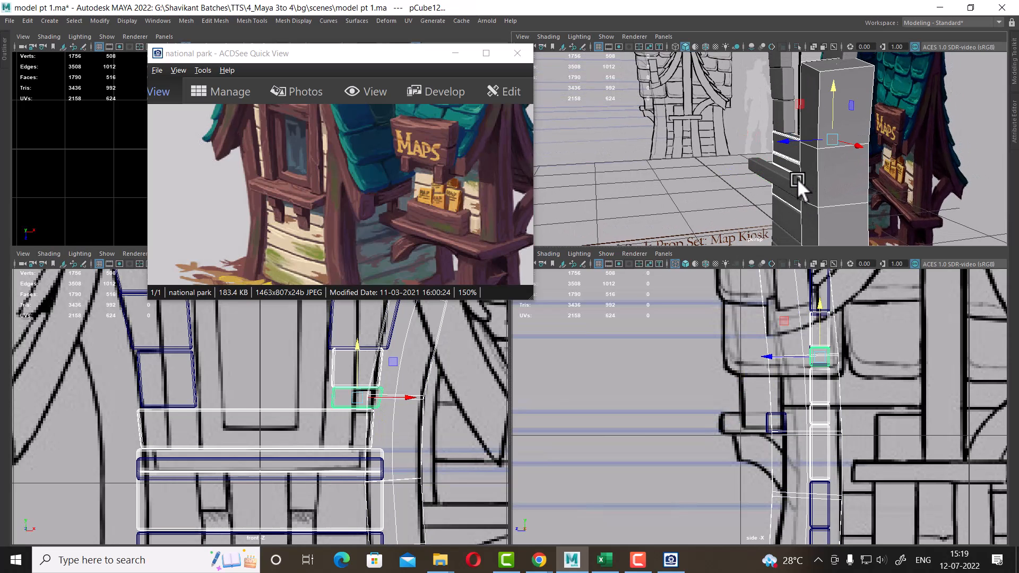
key(ctrl+h)
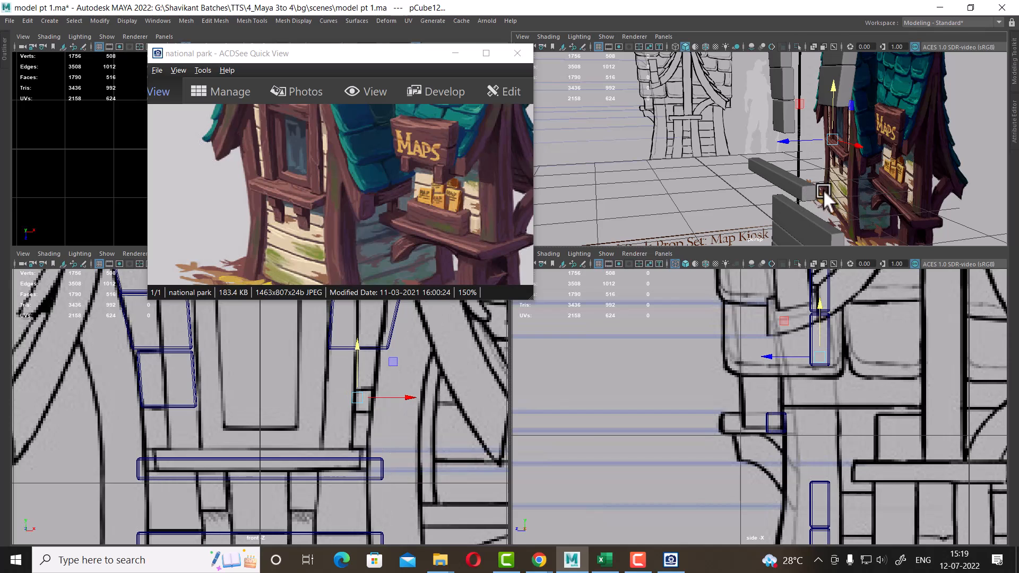
click(313, 457)
scroll(870, 435, up, 2)
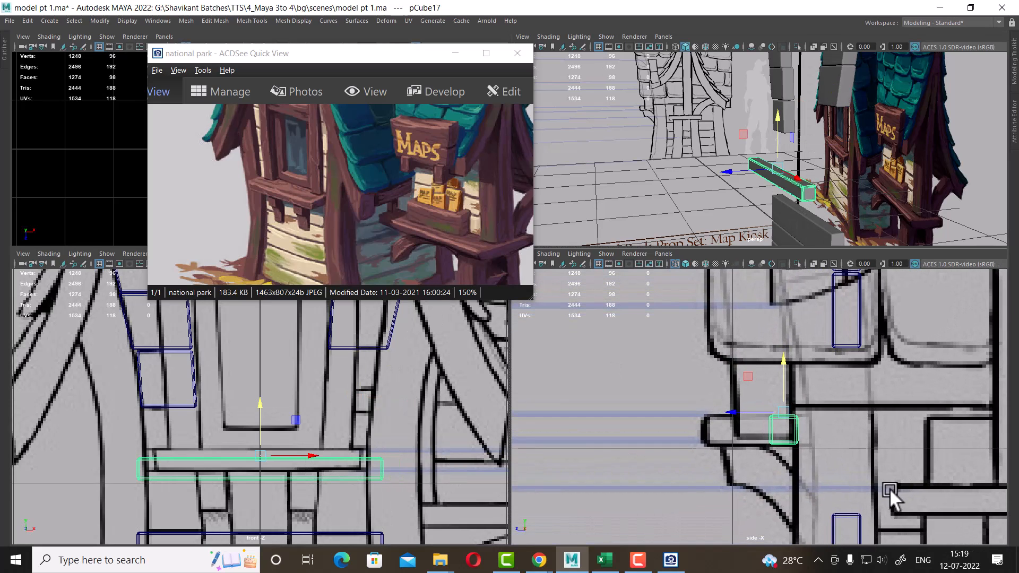
Shorten the shelf base board from both ends in the front view to fit under the shelf, raising it slightly
right_click(789, 436)
right_drag(718, 263, 738, 257)
drag(408, 498, 368, 440)
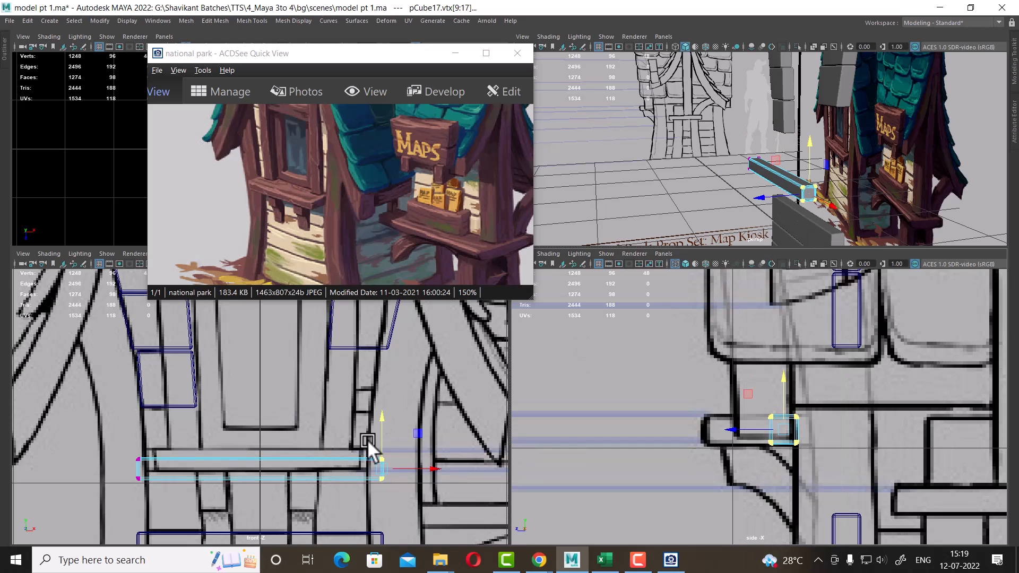
scroll(424, 462, up, 1)
drag(467, 475, 428, 473)
drag(145, 442, 89, 540)
drag(172, 476, 191, 475)
drag(113, 444, 395, 516)
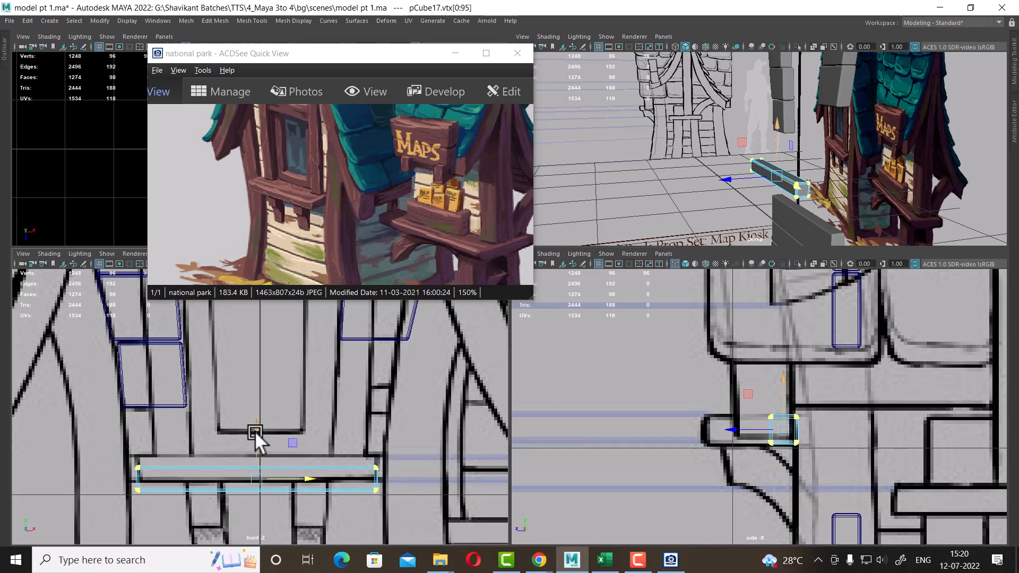
drag(255, 431, 256, 418)
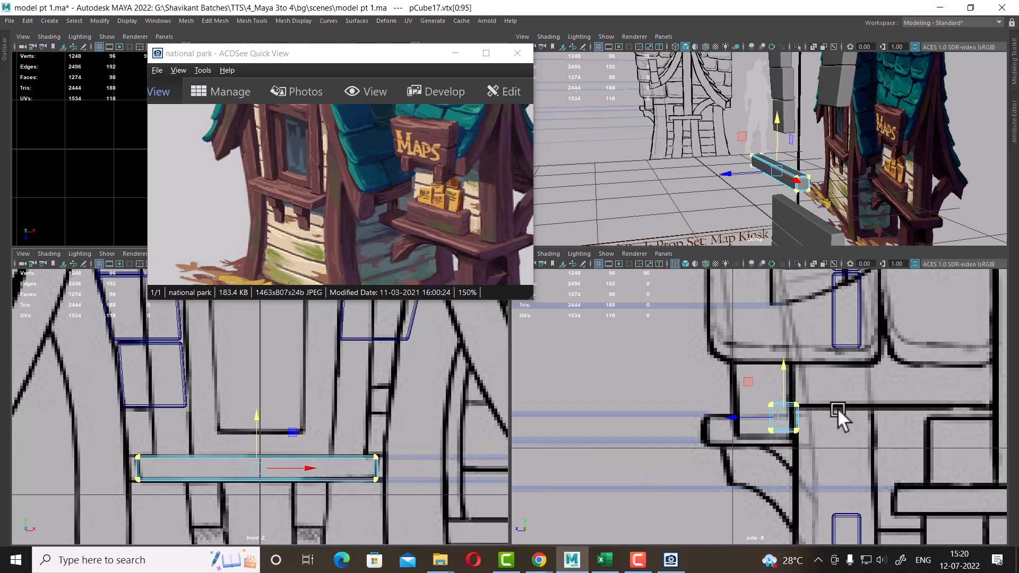
Extend the base board's depth outward in the side view to match the reference shelf
scroll(798, 425, down, 5)
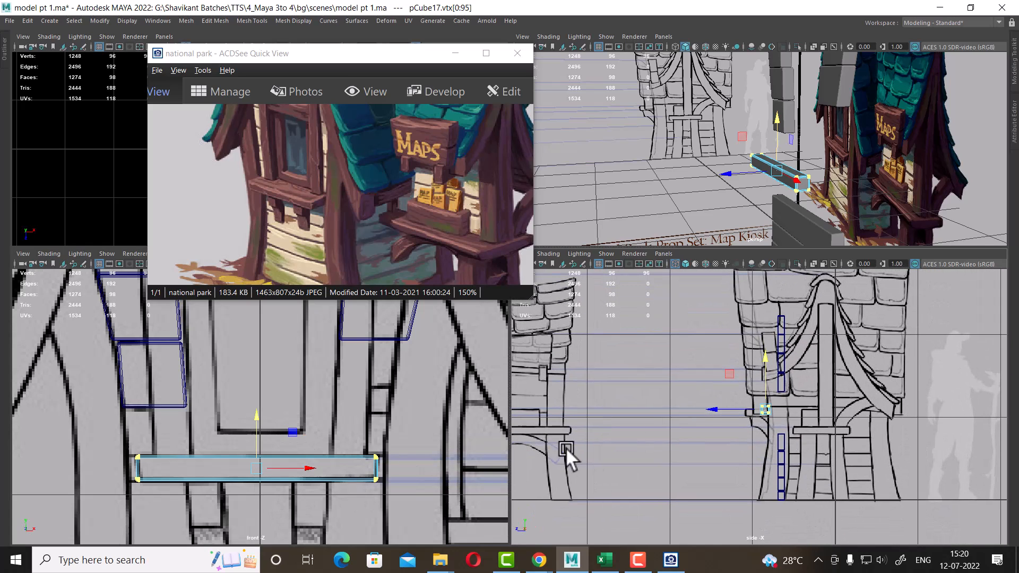
scroll(785, 413, up, 6)
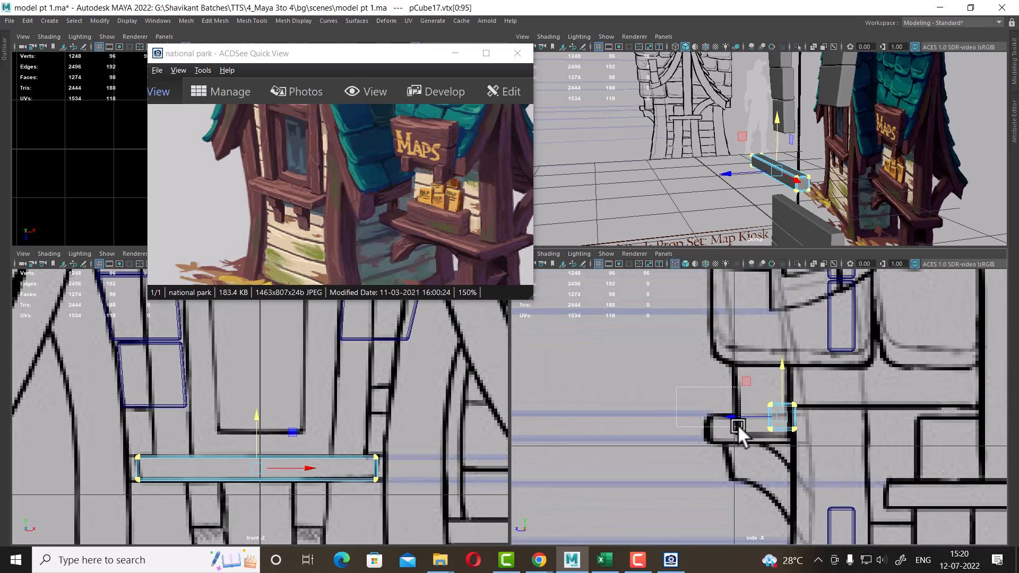
drag(737, 424, 670, 415)
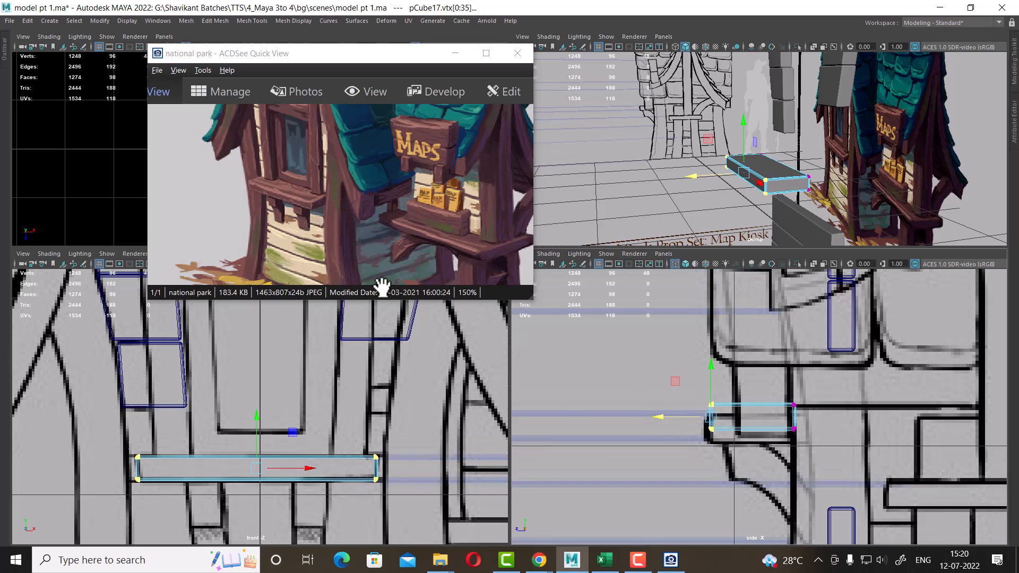
alt+middle_drag(754, 417, 734, 366)
scroll(723, 426, up, 1)
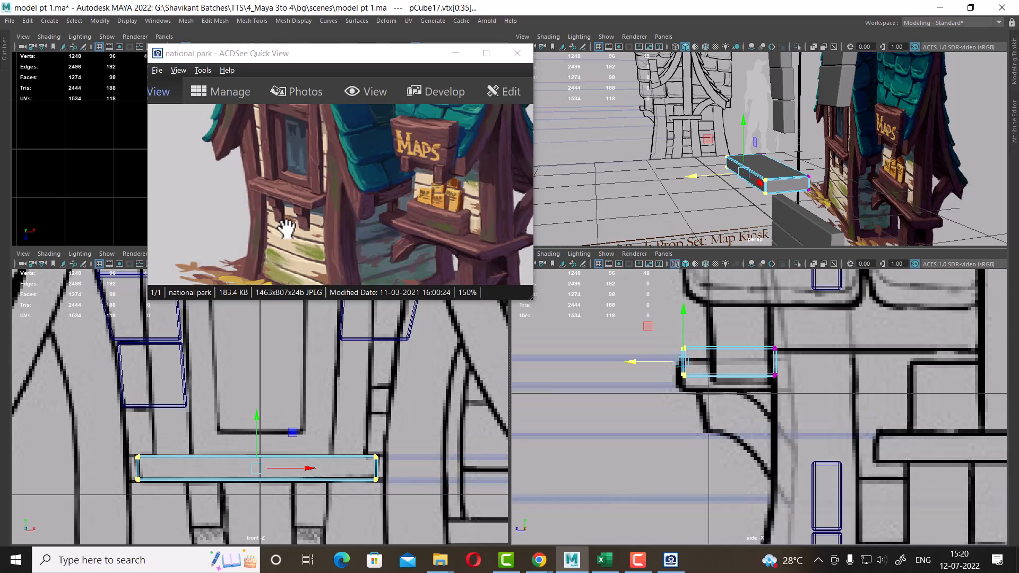
alt+middle_drag(316, 384, 323, 341)
scroll(324, 433, up, 1)
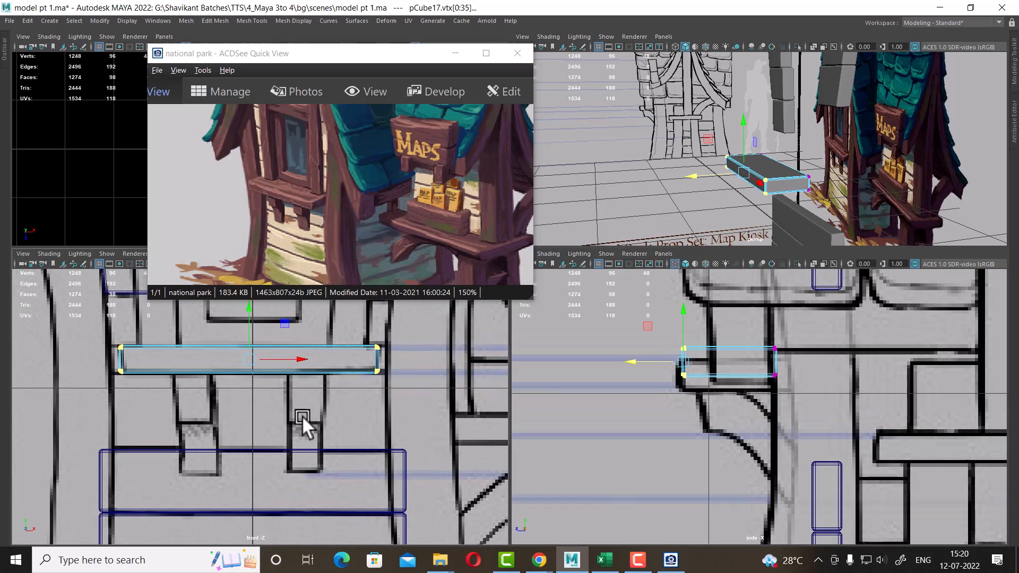
Duplicate the base board below it and narrow the copy into a small bracket block under the shelf
right_drag(343, 365, 430, 217)
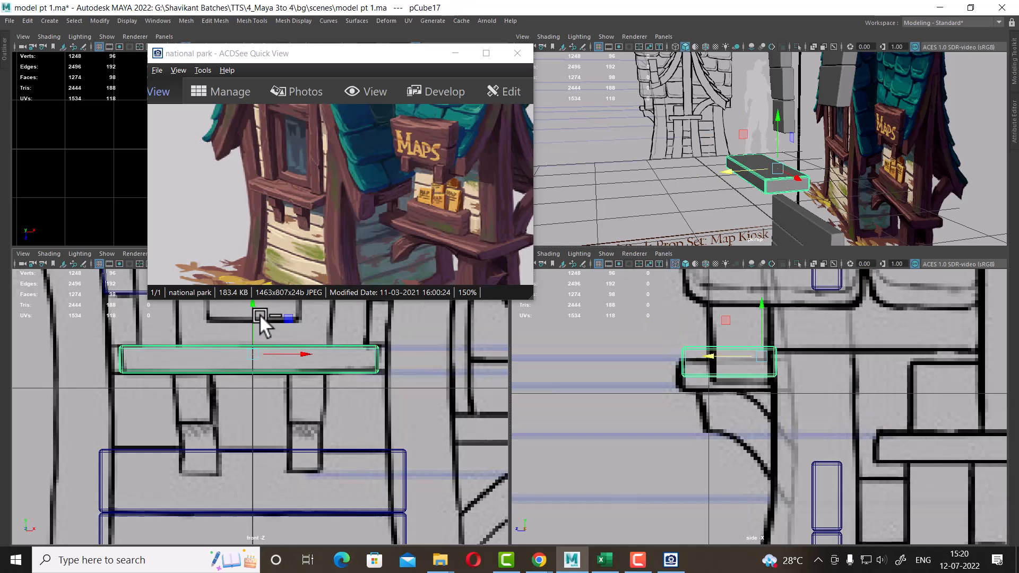
key(ctrl+d)
drag(252, 310, 257, 351)
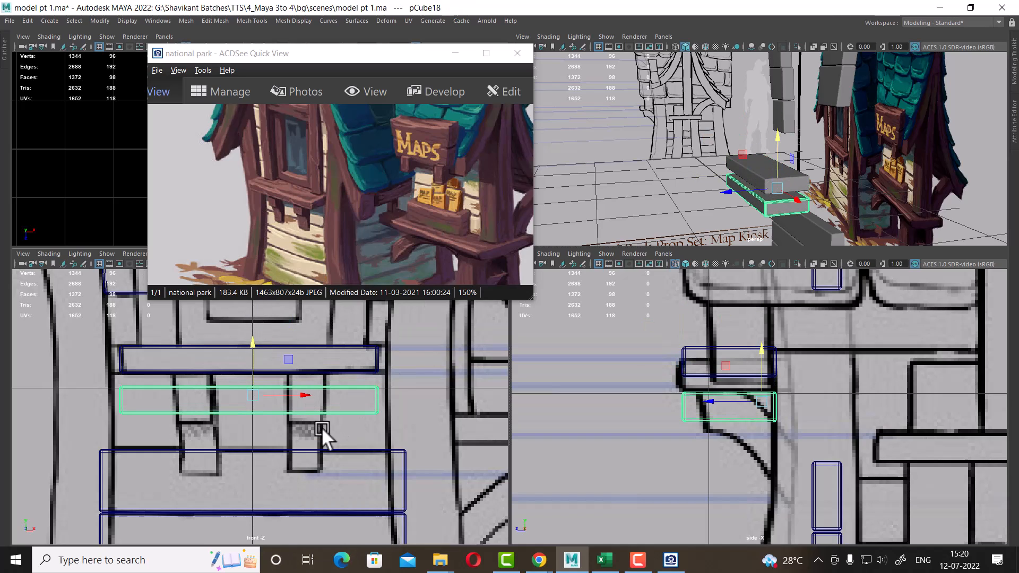
right_drag(351, 385, 226, 261)
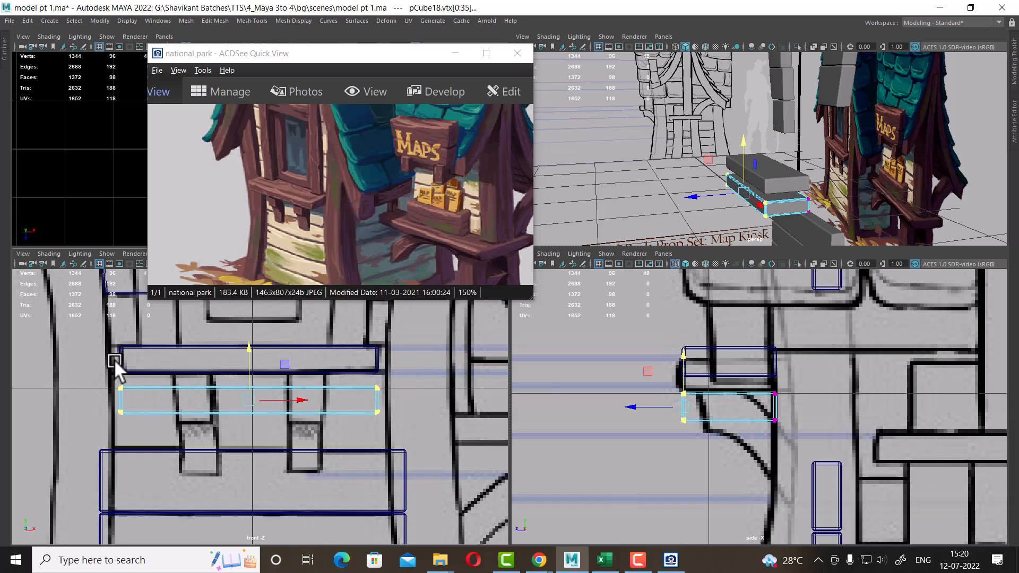
drag(113, 359, 176, 484)
drag(181, 403, 365, 409)
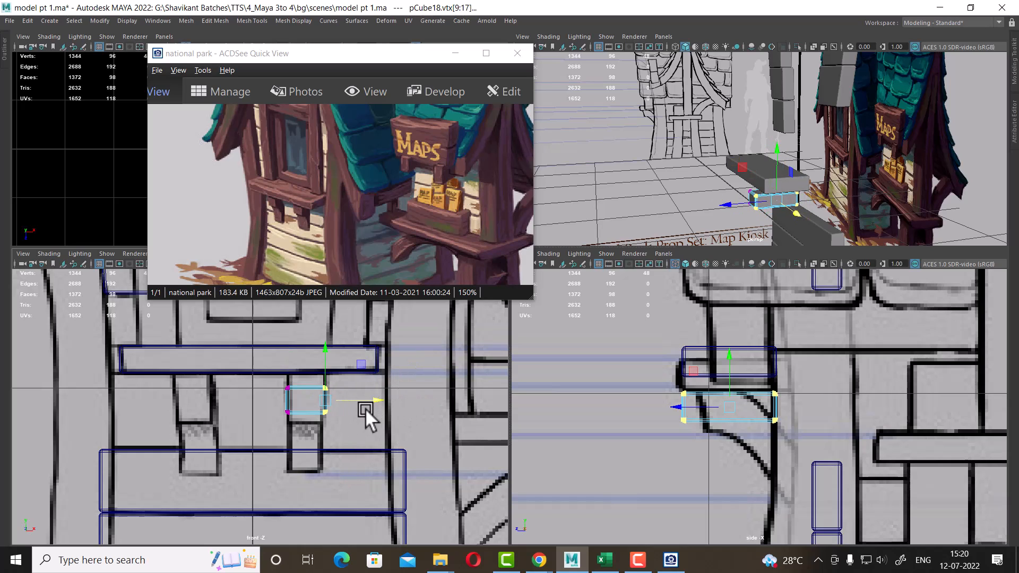
Slant the bracket in the side view by lowering its outer end vertices and adjusting the inner ones
scroll(742, 470, up, 2)
alt+middle_drag(784, 442, 768, 408)
scroll(764, 406, up, 1)
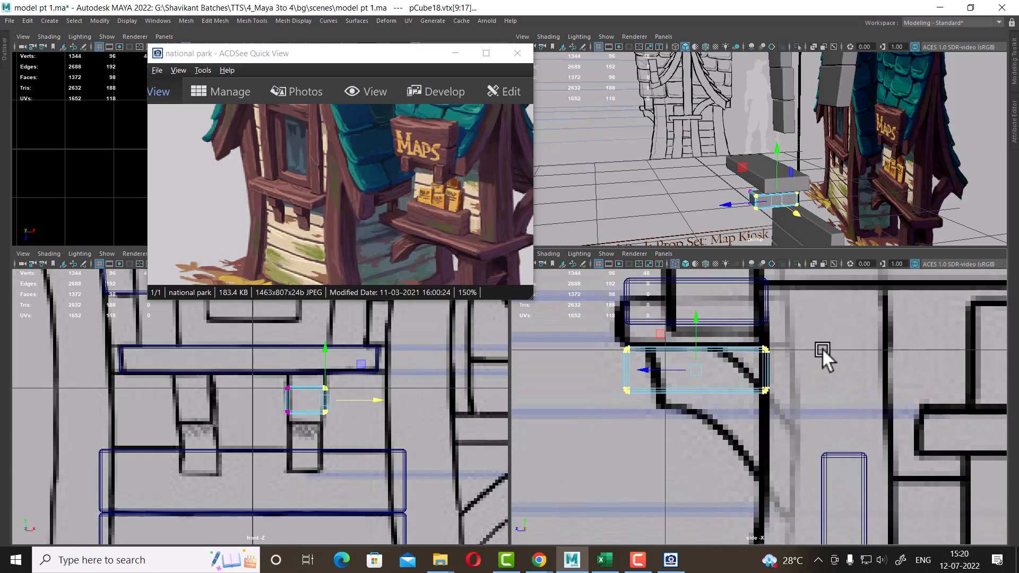
drag(817, 314, 720, 477)
drag(766, 318, 747, 446)
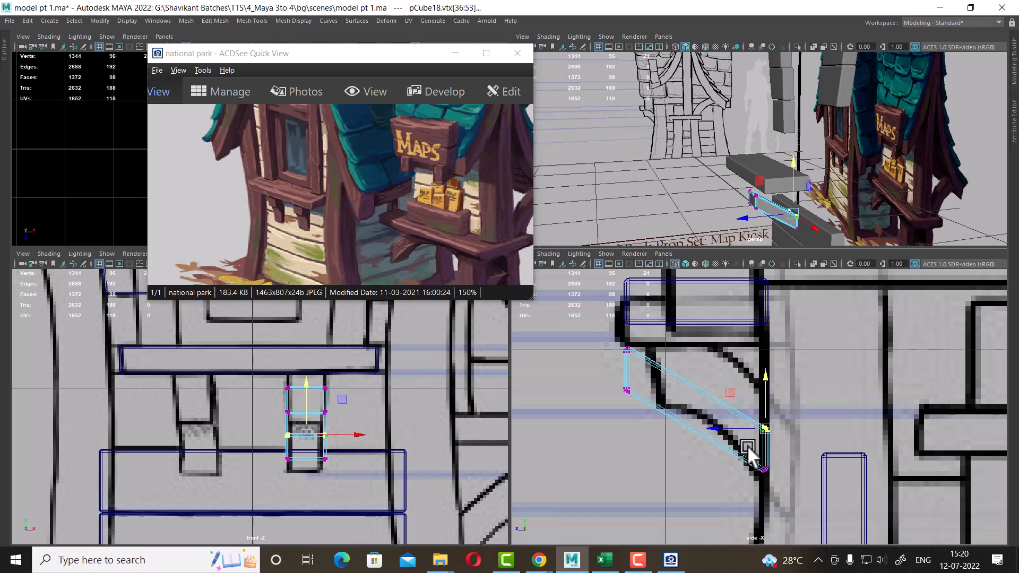
shift+drag(656, 340, 605, 367)
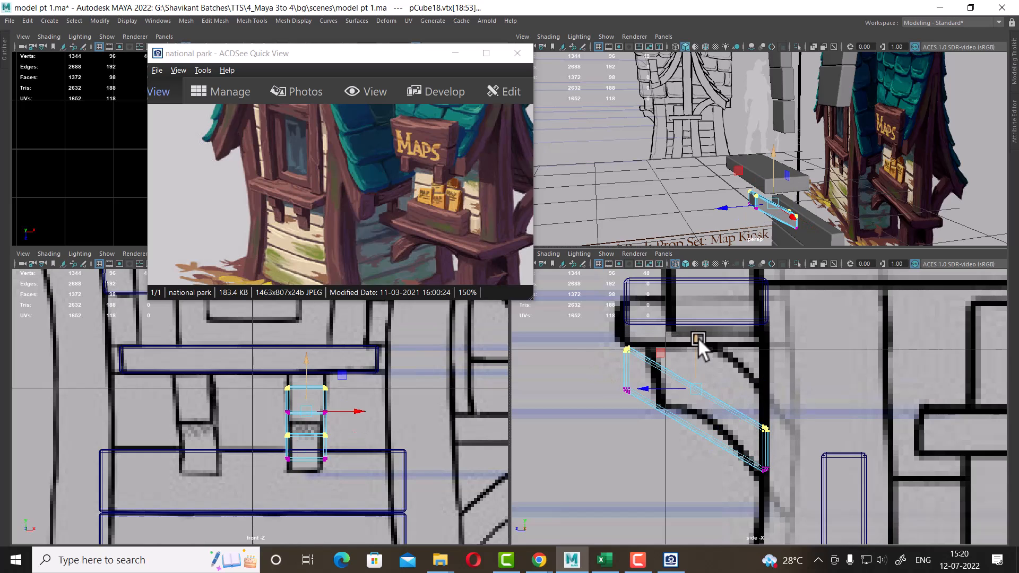
drag(697, 336, 701, 326)
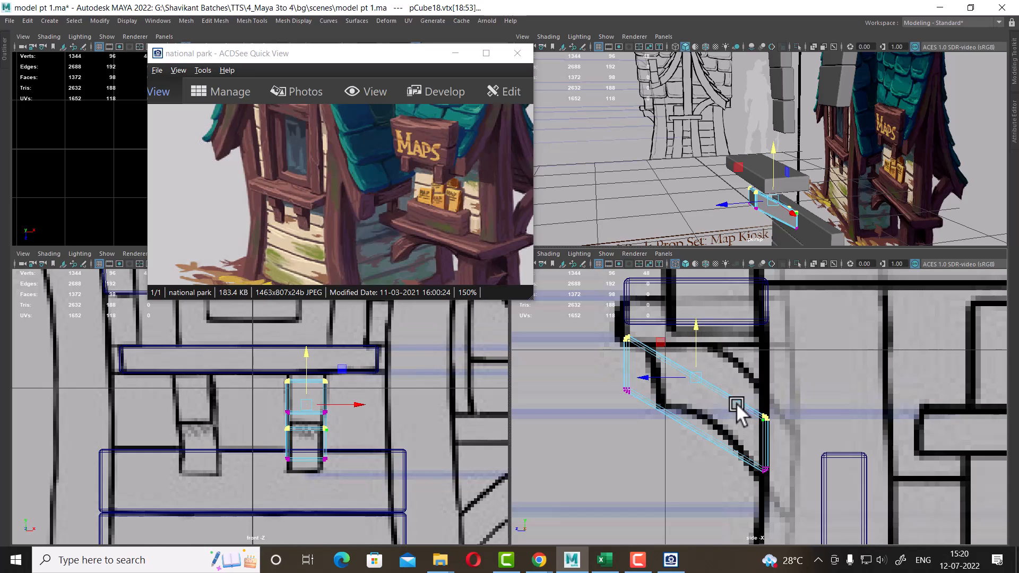
Insert two edge loops across the bracket's length to allow it to bend
right_drag(737, 405, 747, 134)
click(721, 386)
ctrl+right_drag(803, 317, 819, 428)
scroll(680, 339, up, 2)
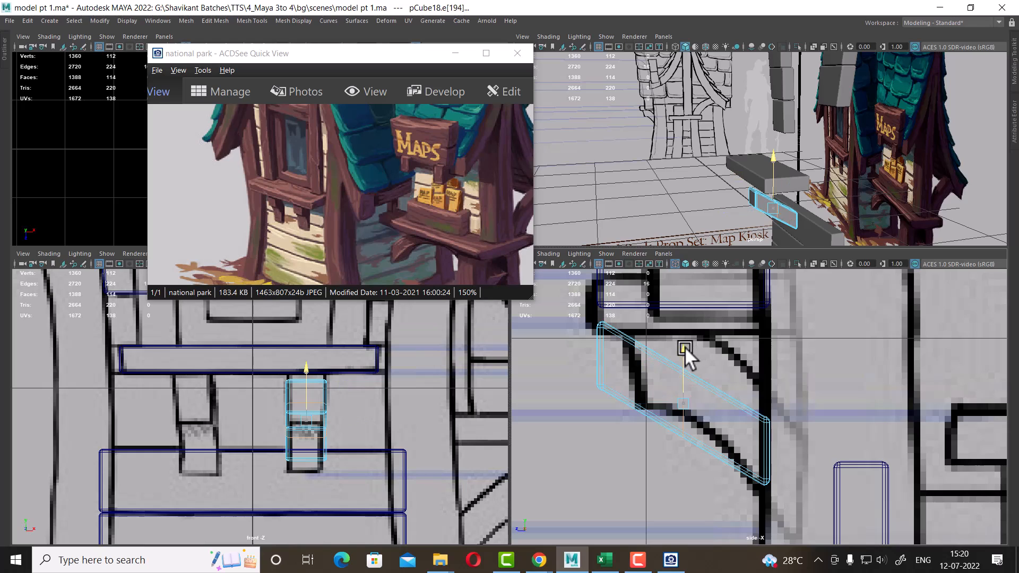
drag(685, 346, 692, 311)
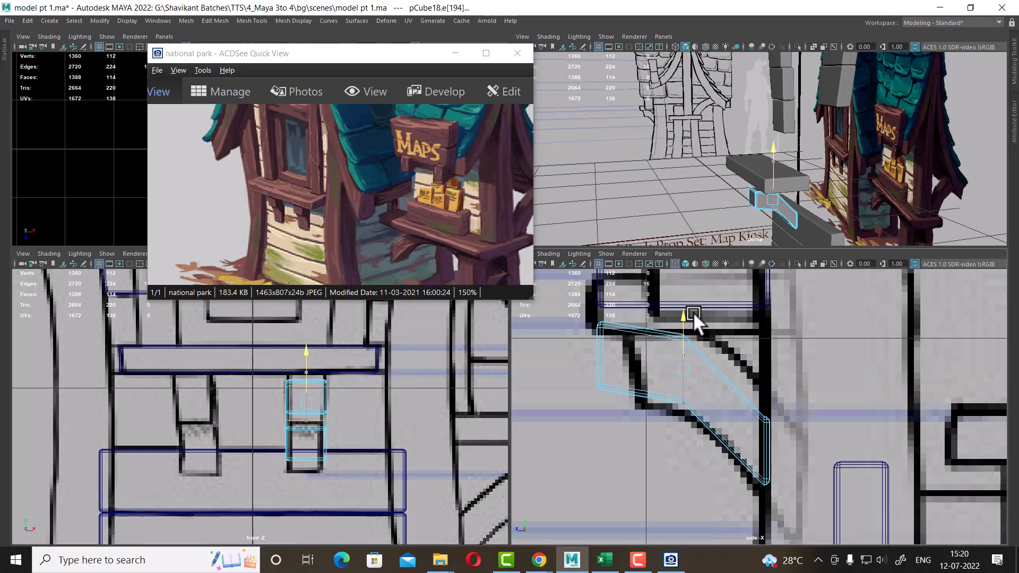
click(729, 386)
ctrl+right_drag(786, 337, 723, 406)
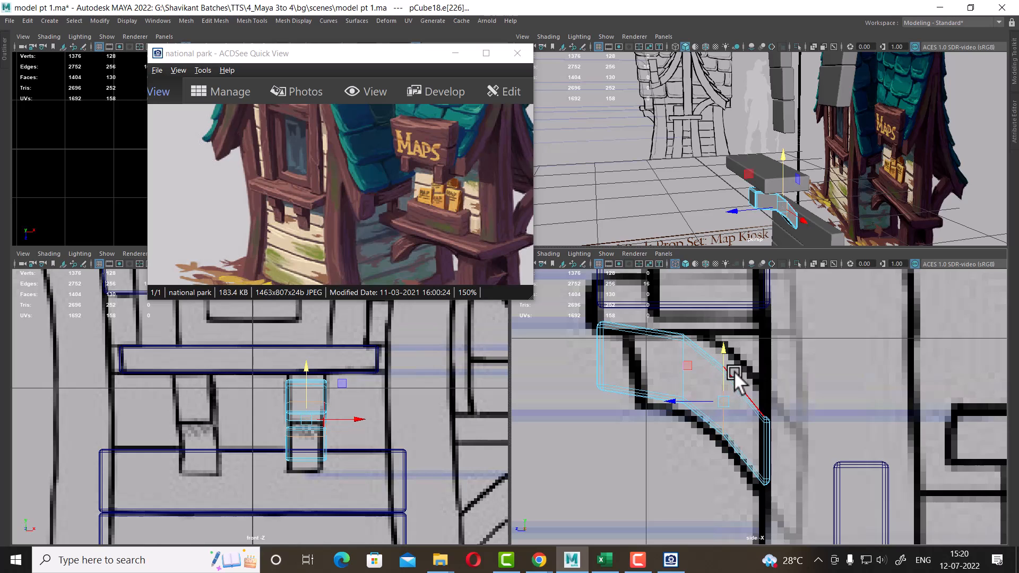
Move the bracket's vertices in the side view to bend it into a curve following the reference
right_drag(617, 348, 525, 240)
drag(561, 303, 631, 421)
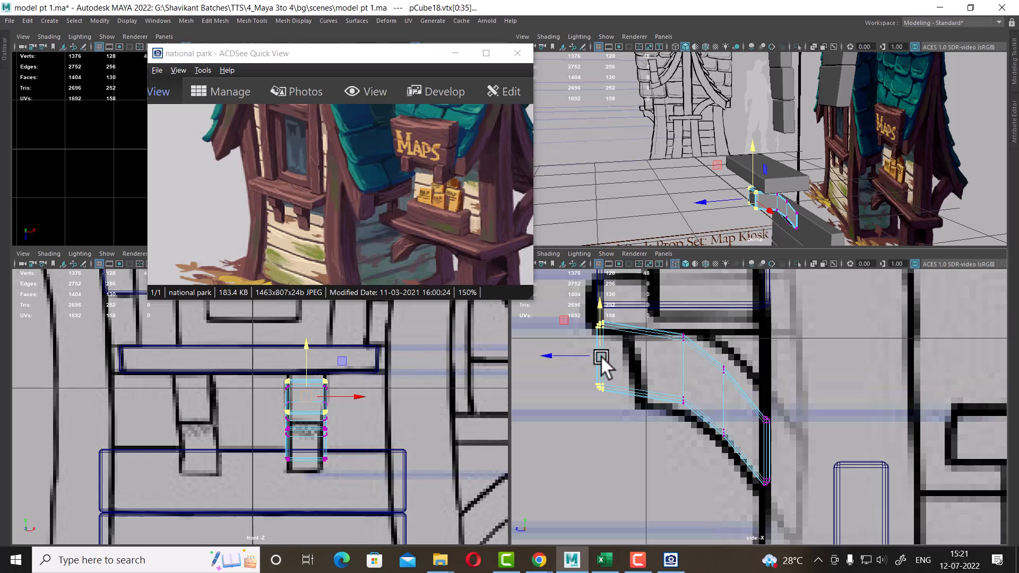
drag(600, 355, 630, 368)
scroll(734, 391, up, 3)
scroll(730, 404, up, 2)
drag(734, 335, 708, 326)
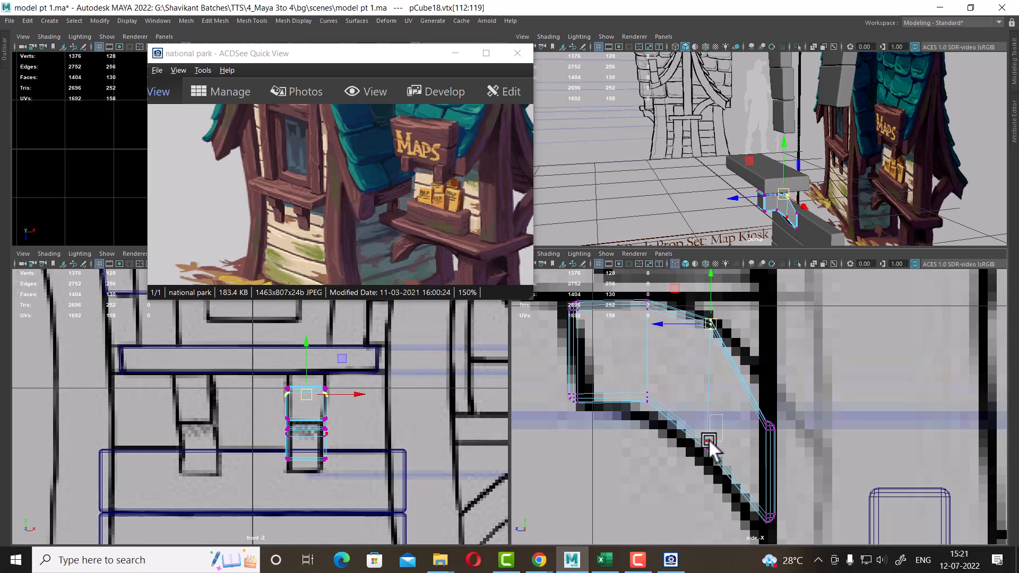
mouse_move(718, 433)
mouse_down()
mouse_move(699, 455)
mouse_move(708, 446)
mouse_up()
drag(797, 407, 755, 440)
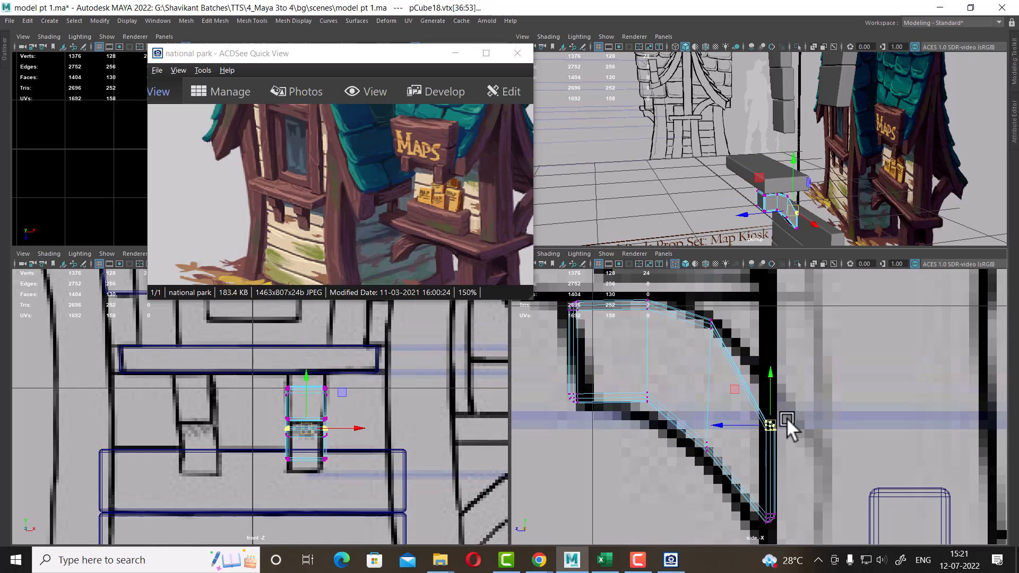
drag(774, 373, 785, 326)
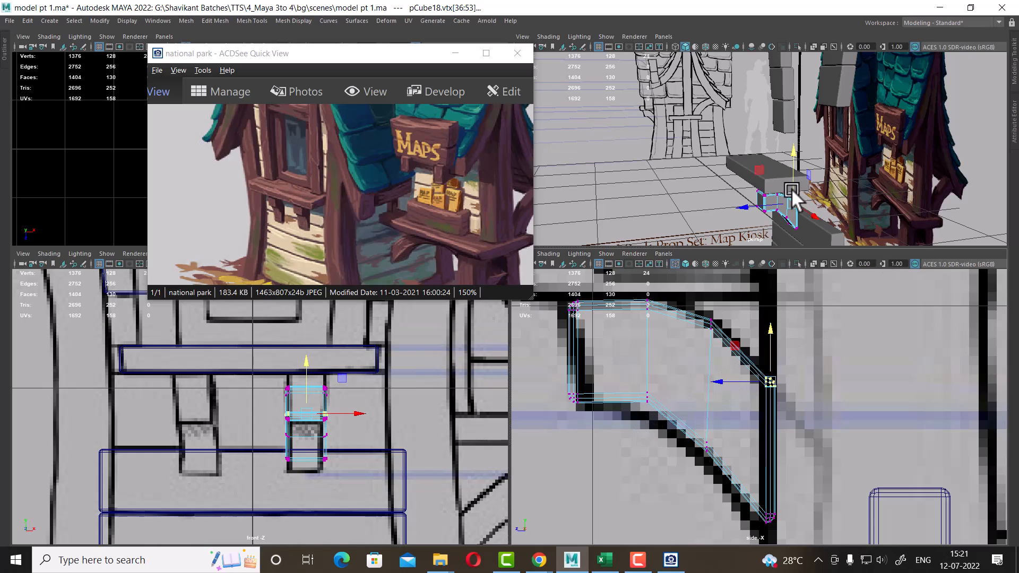
scroll(657, 455, up, 2)
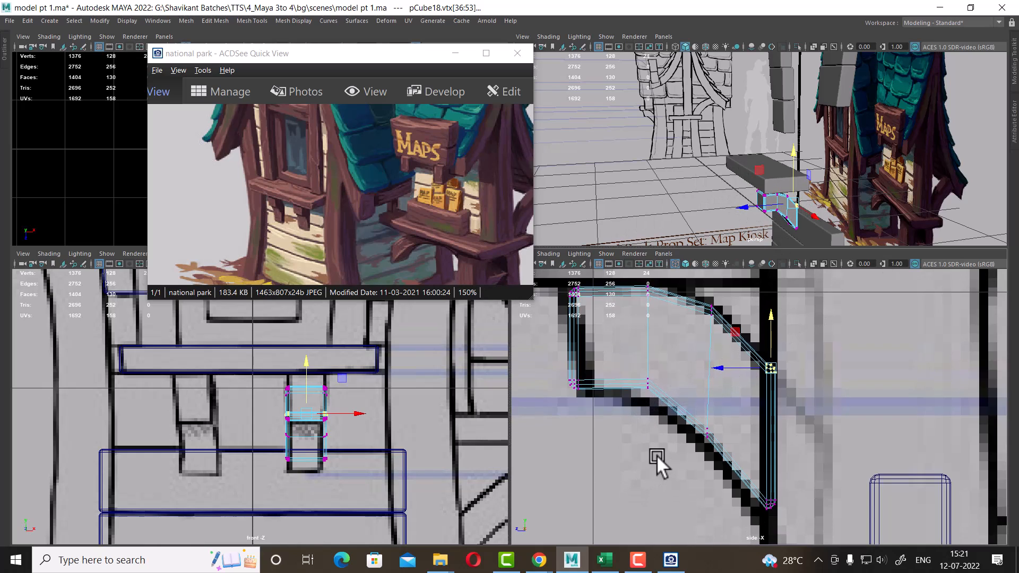
drag(664, 364, 635, 385)
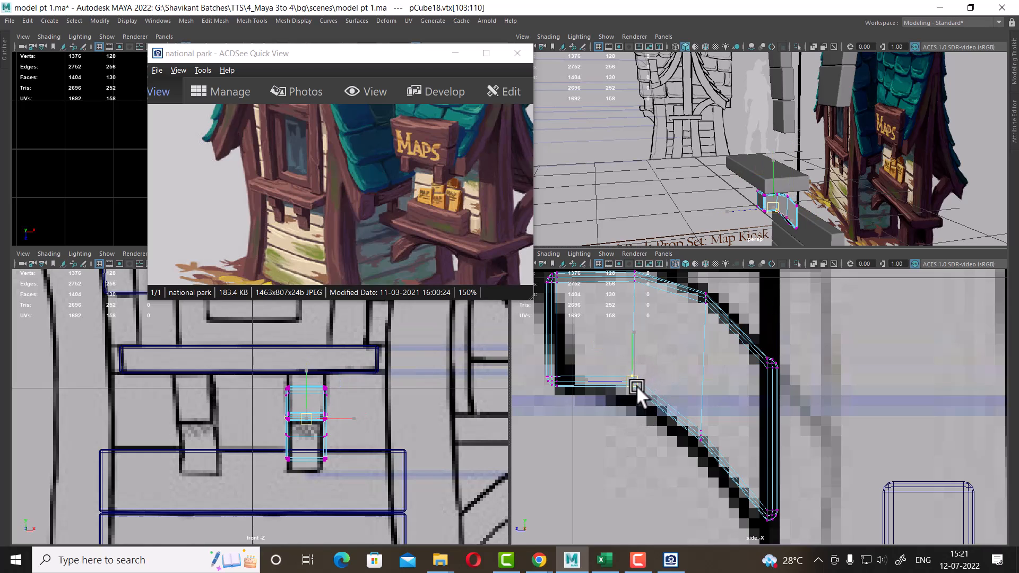
mouse_move(714, 424)
mouse_down()
mouse_move(691, 449)
mouse_move(703, 441)
mouse_up()
right_drag(750, 359, 747, 310)
Add another edge loop to the bracket and adjust its vertices to smooth the curve
click(735, 333)
ctrl+right_drag(842, 285, 669, 239)
scroll(760, 353, up, 2)
mouse_move(735, 313)
mouse_down()
mouse_move(719, 328)
mouse_move(737, 309)
mouse_up()
alt+middle_drag(747, 383, 750, 321)
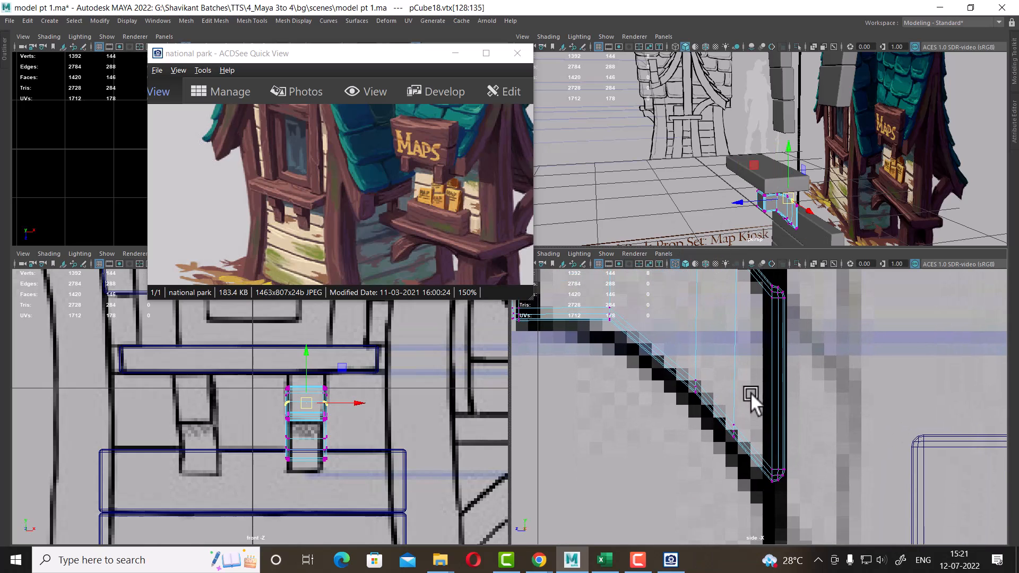
drag(750, 395, 737, 428)
drag(714, 345, 692, 405)
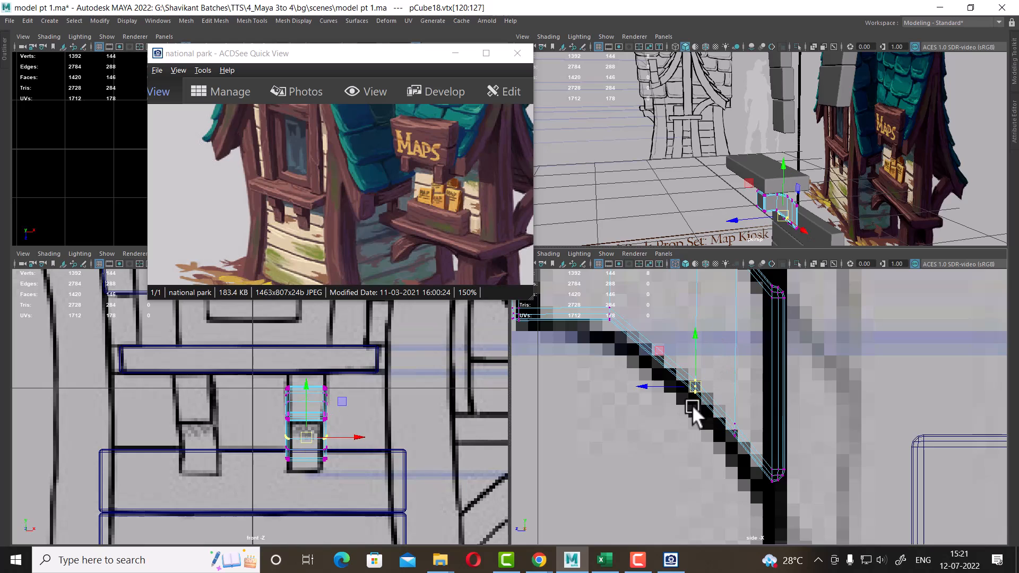
drag(718, 466, 718, 466)
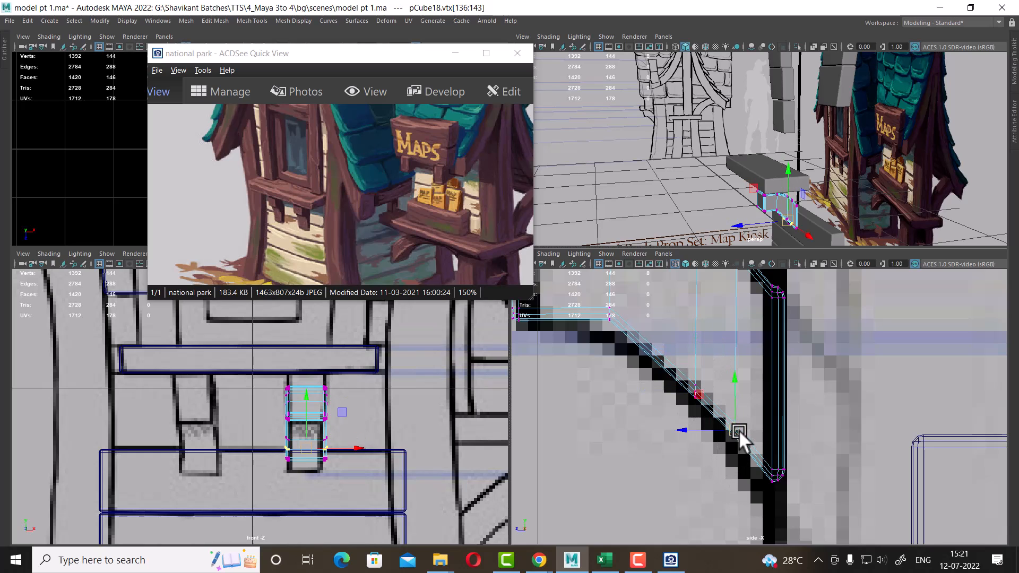
drag(738, 430, 736, 436)
drag(790, 517, 777, 447)
alt+middle_drag(717, 394, 720, 428)
mouse_move(714, 406)
mouse_down()
mouse_move(690, 448)
mouse_move(700, 421)
mouse_up()
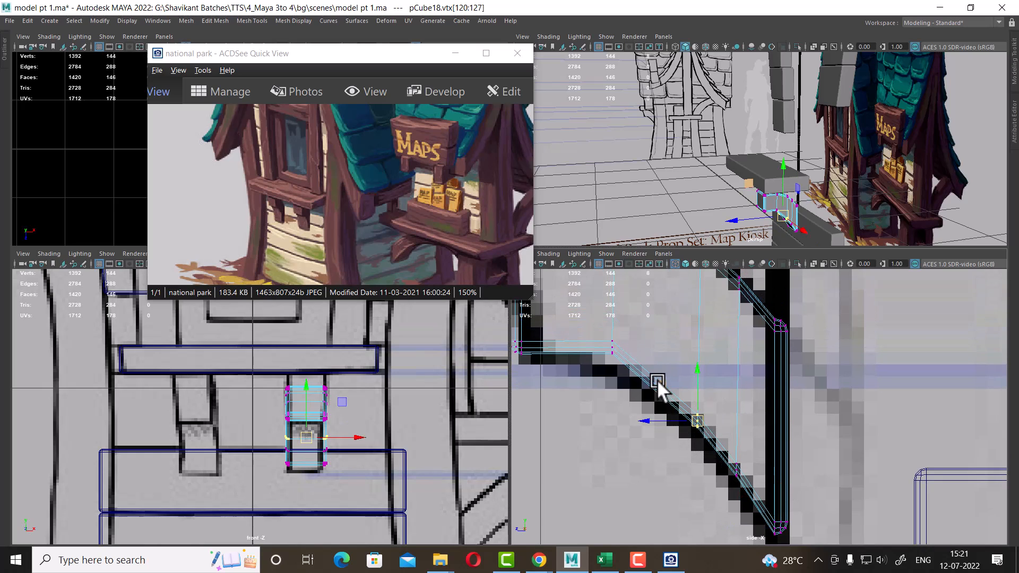
Insert one more edge loop near the bracket's lower end and refine the curve's vertices
right_drag(657, 382, 652, 229)
click(660, 392)
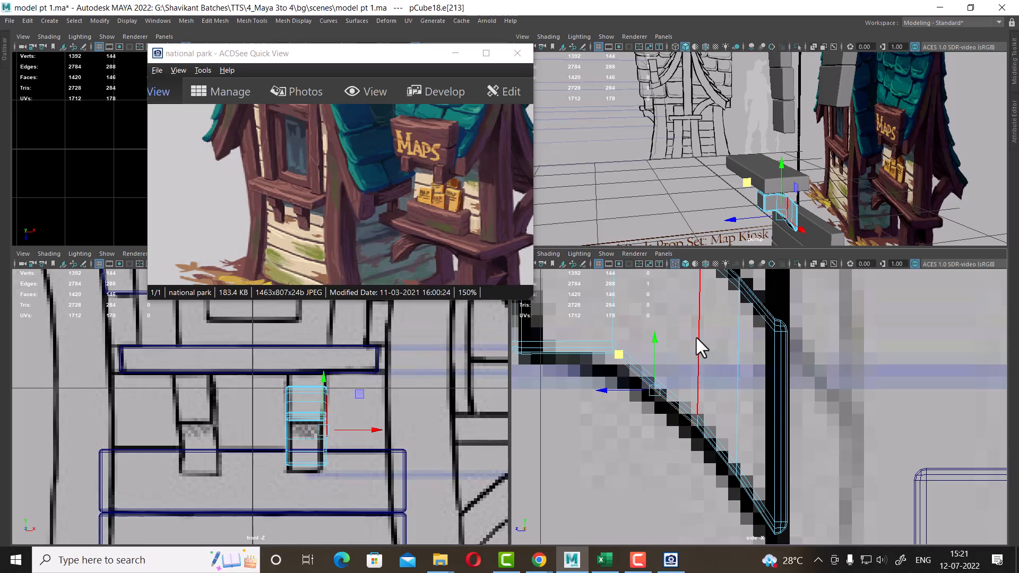
ctrl+right_drag(696, 337, 794, 444)
scroll(684, 340, up, 1)
right_drag(692, 326, 612, 256)
scroll(684, 392, up, 2)
scroll(684, 392, up, 1)
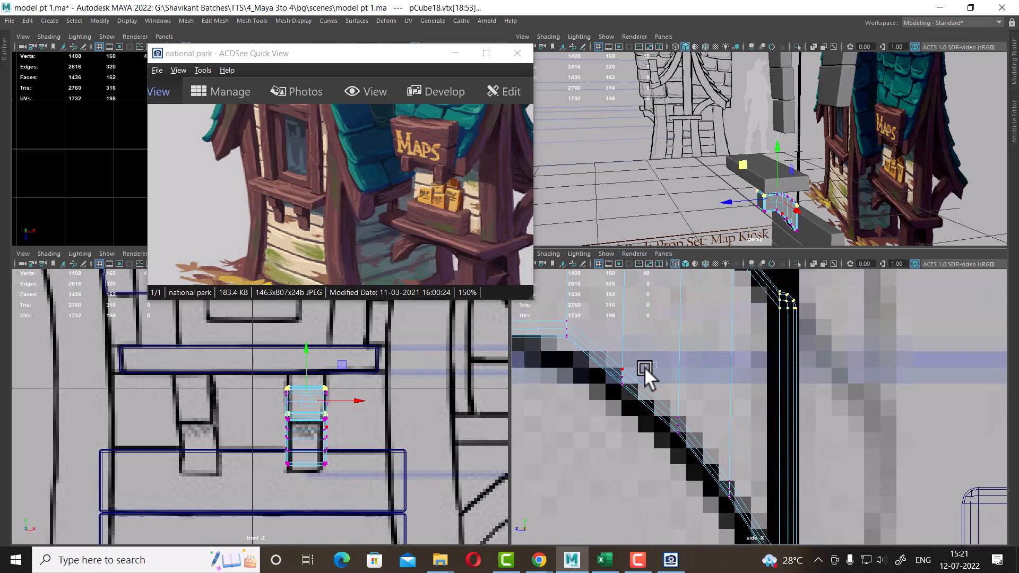
drag(645, 363, 602, 412)
drag(621, 376, 620, 365)
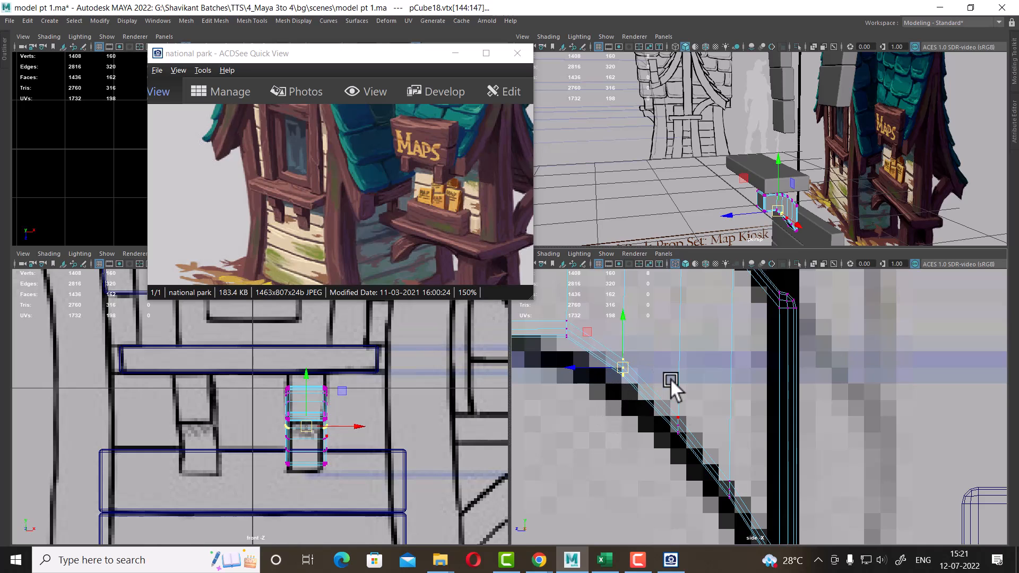
Frame the curved bracket in the perspective view and orbit around it to inspect its shape
scroll(670, 378, down, 5)
alt+drag(978, 139, 1002, 113)
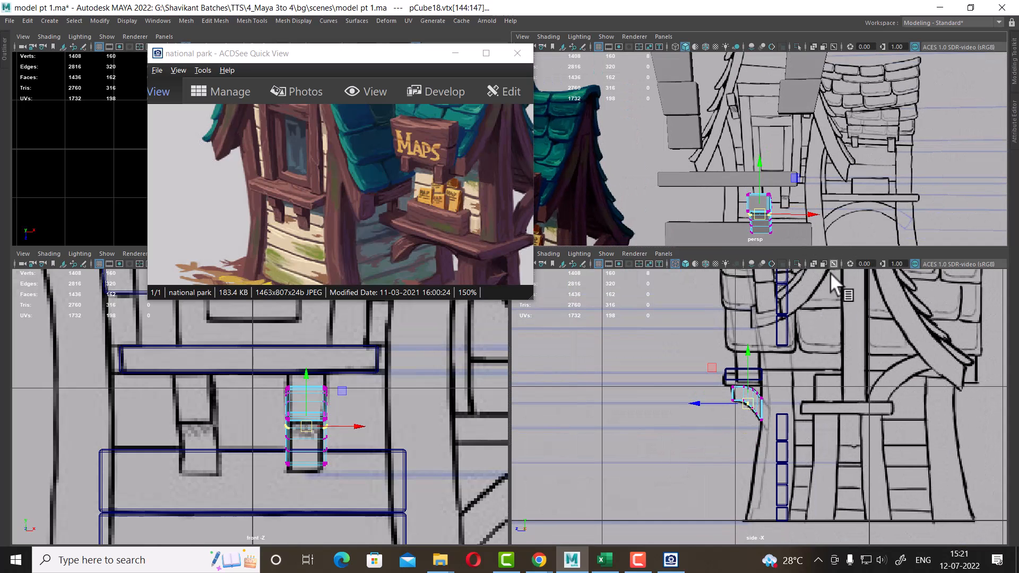
scroll(750, 386, up, 3)
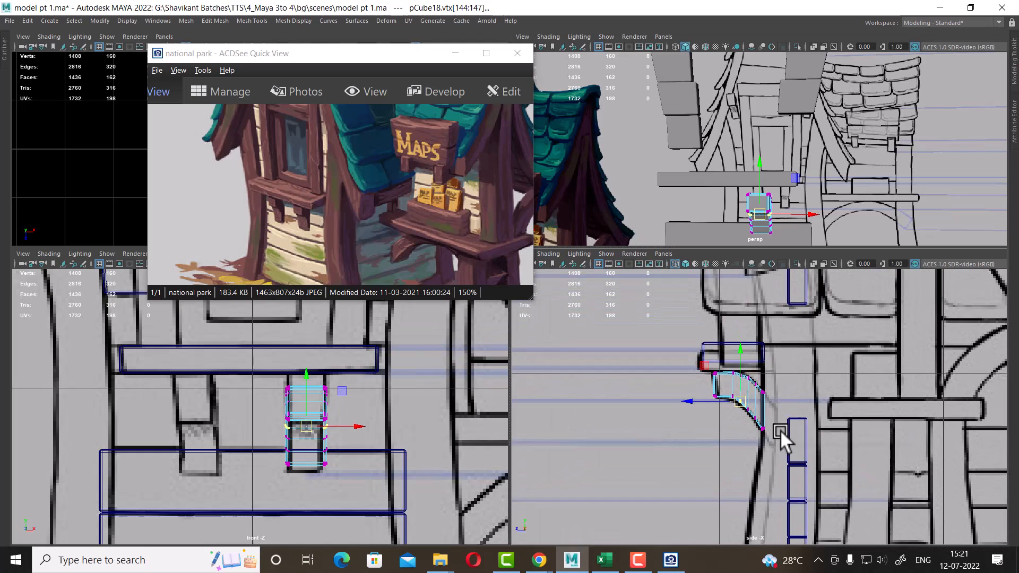
key(f)
alt+drag(718, 183, 755, 119)
right_drag(753, 117, 887, 35)
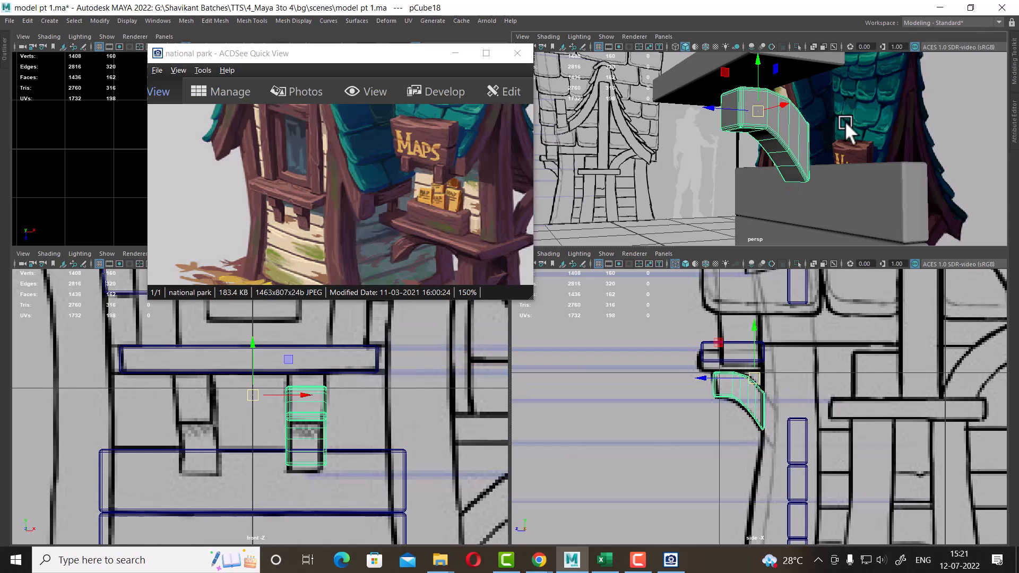
Insert an edge loop across the bracket near its upper bend
alt+drag(845, 121, 878, 265)
scroll(832, 151, up, 3)
click(692, 172)
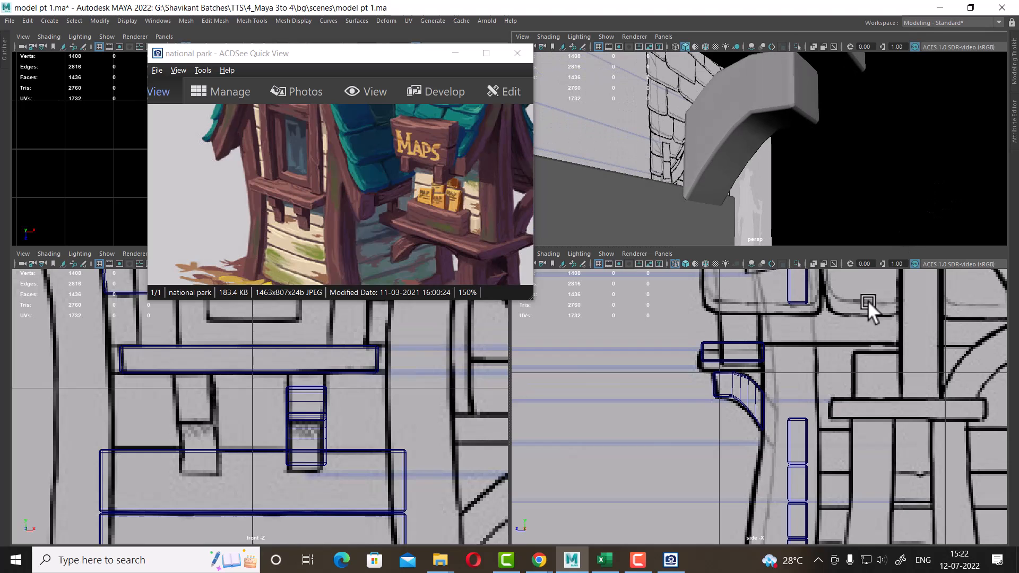
scroll(826, 436, up, 3)
click(737, 361)
scroll(717, 402, up, 4)
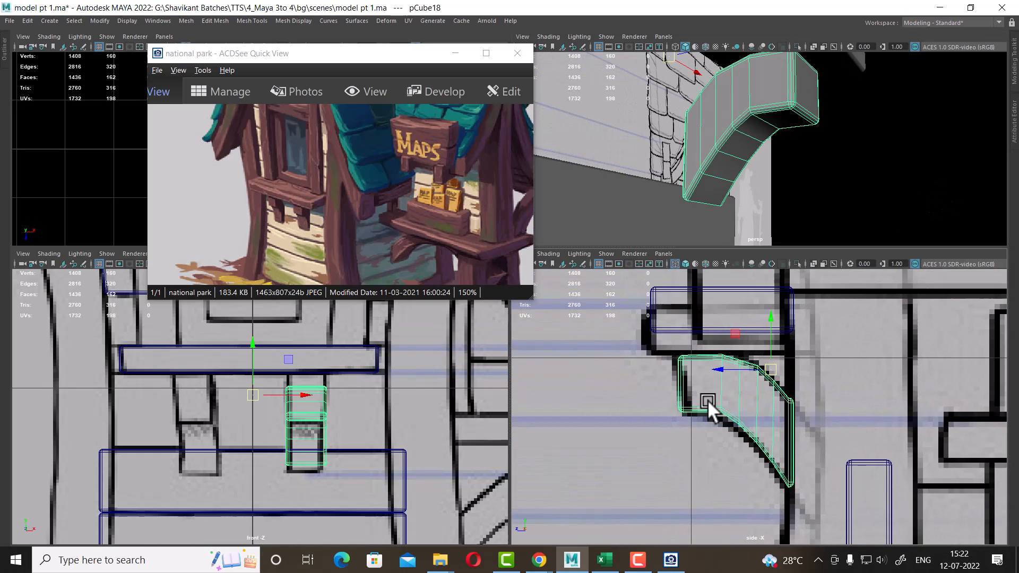
right_drag(724, 387, 702, 198)
click(738, 353)
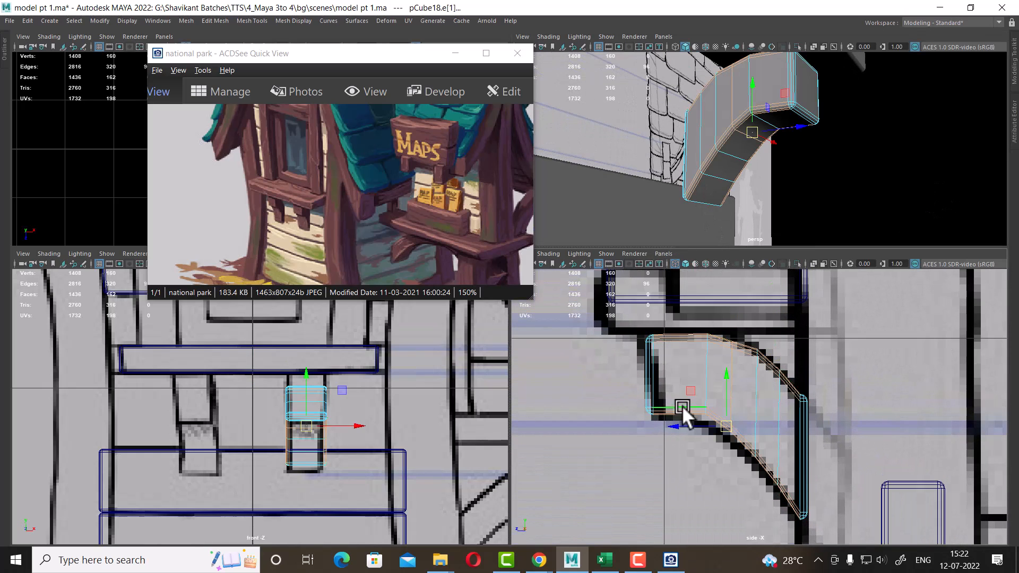
ctrl+right_drag(762, 330, 610, 351)
scroll(743, 387, up, 3)
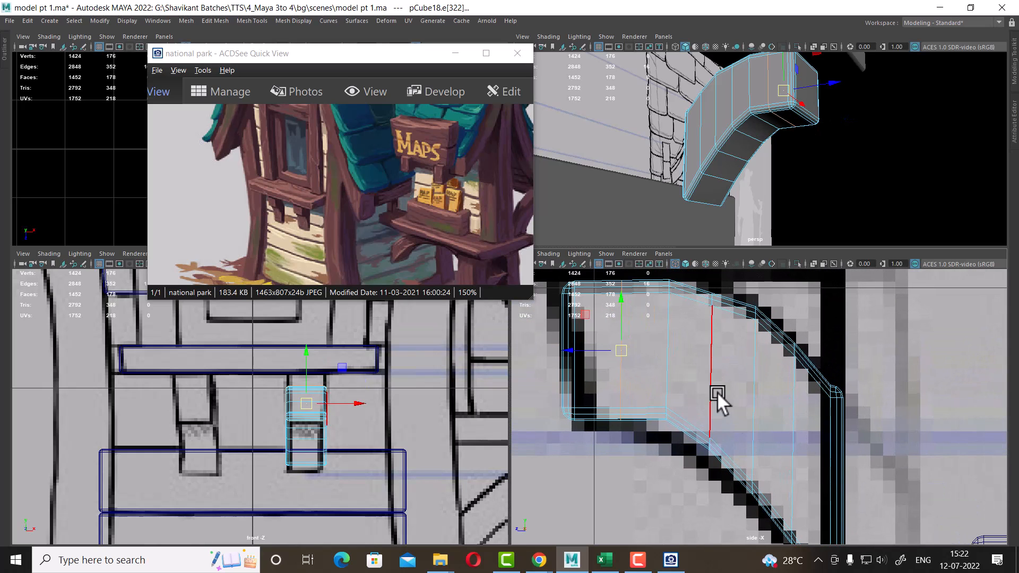
Select the bracket's upper vertices and move them in the side view to round the top of the curve
right_drag(717, 392, 622, 326)
right_drag(729, 317, 628, 254)
scroll(694, 460, up, 3)
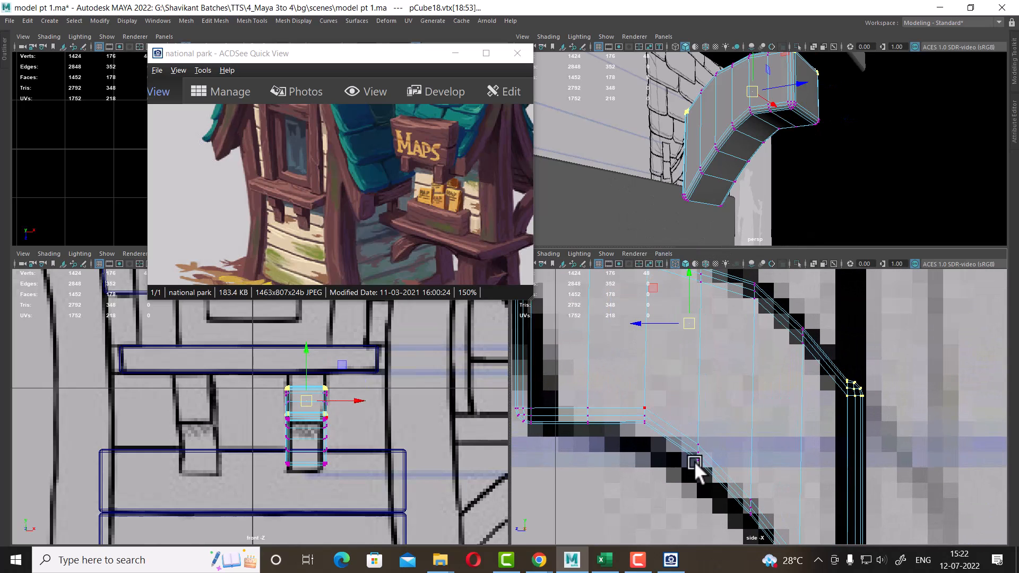
drag(671, 389, 642, 425)
alt+middle_drag(688, 397, 724, 504)
drag(684, 337, 654, 394)
drag(683, 356, 686, 358)
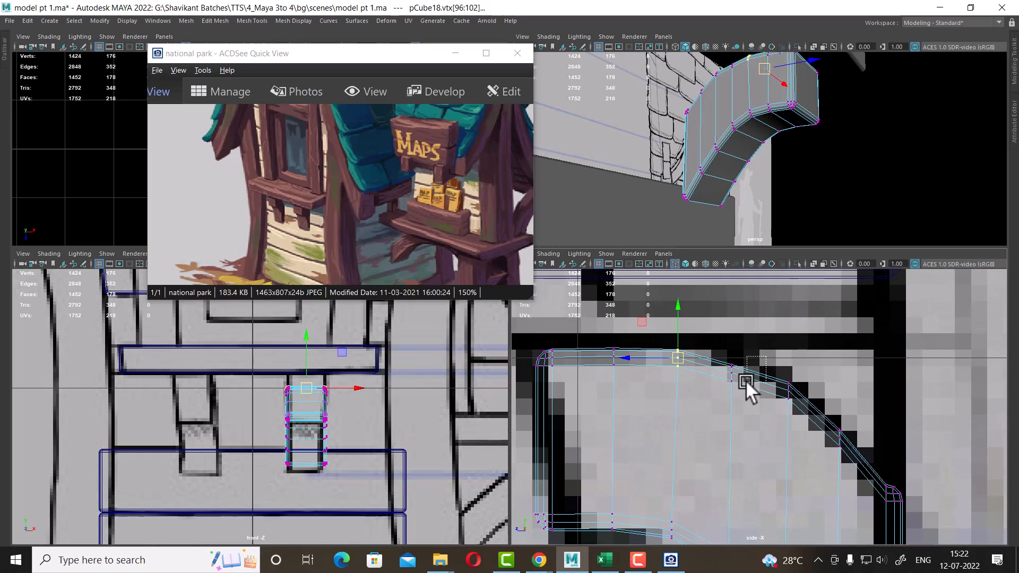
mouse_move(749, 354)
mouse_down()
mouse_move(716, 391)
mouse_move(734, 365)
mouse_up()
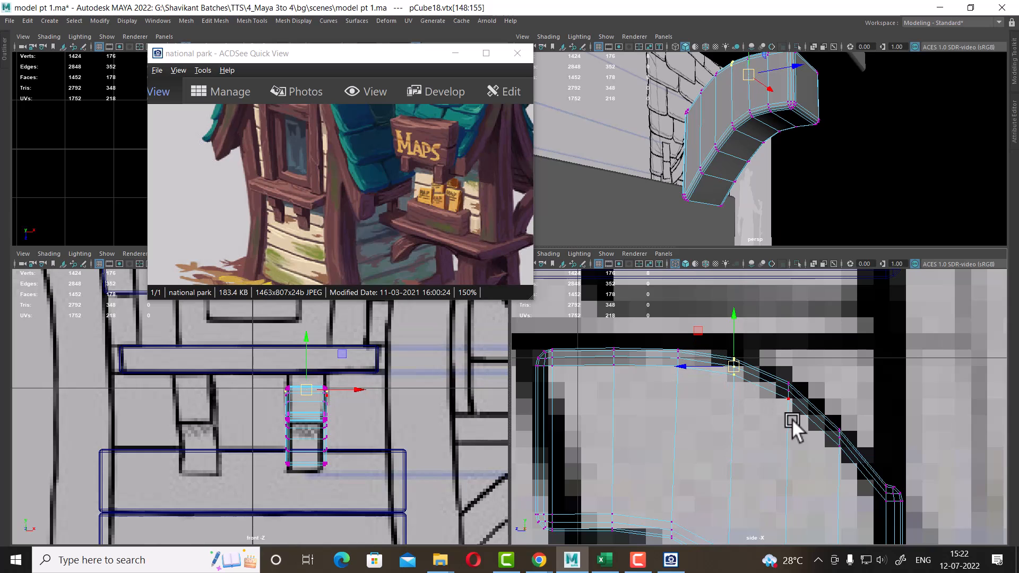
Orbit around the curved bracket in the perspective view to inspect its shape
mouse_move(762, 115)
alt+mouse_down()
mouse_move(745, 110)
mouse_move(755, 122)
alt+mouse_up()
right_drag(755, 122, 792, 103)
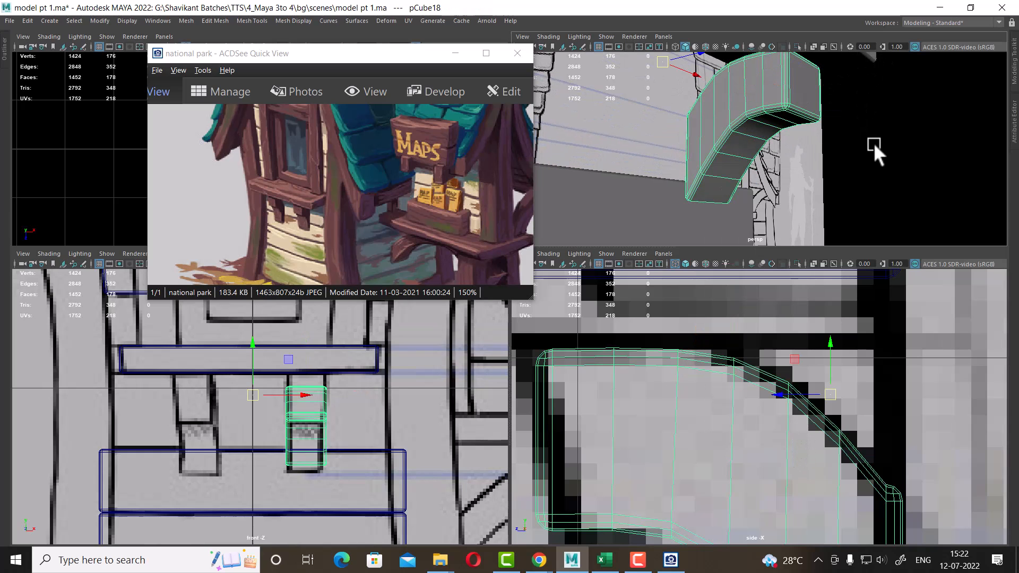
click(873, 142)
alt+right_drag(782, 167, 667, 101)
alt+drag(667, 101, 788, 139)
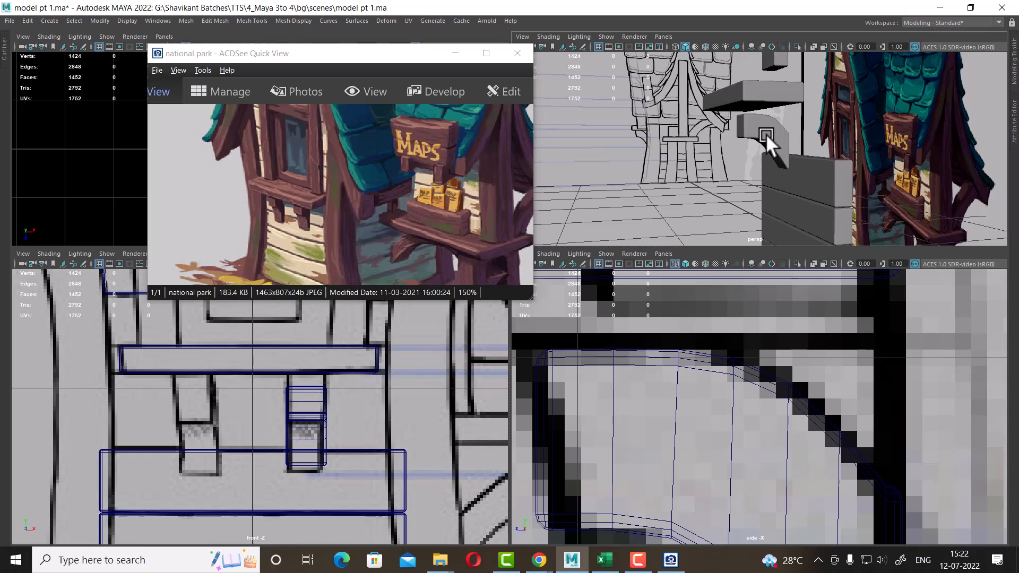
click(766, 134)
alt+middle_drag(834, 485, 788, 396)
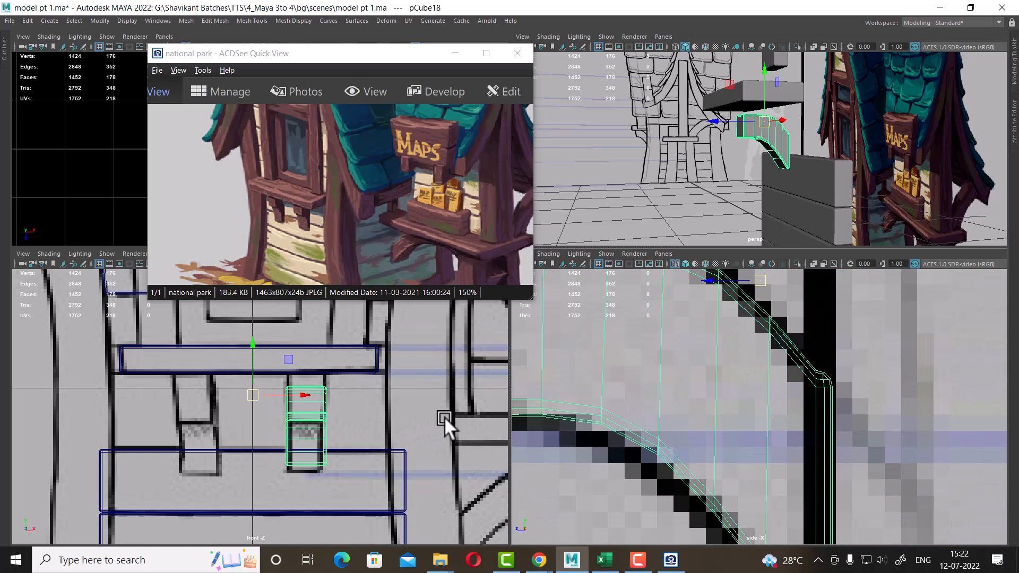
alt+right_drag(848, 412, 756, 383)
alt+middle_drag(756, 383, 764, 394)
alt+right_drag(764, 394, 814, 465)
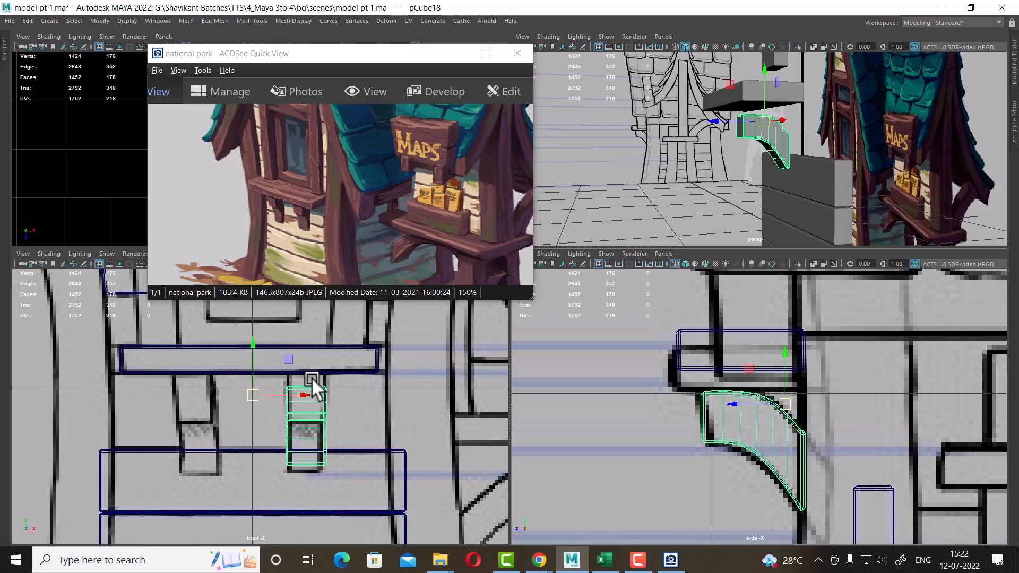
Pan and zoom the front and side views to compare the bracket, stairs and shelf with the reference
scroll(297, 408, down, 5)
scroll(300, 419, up, 6)
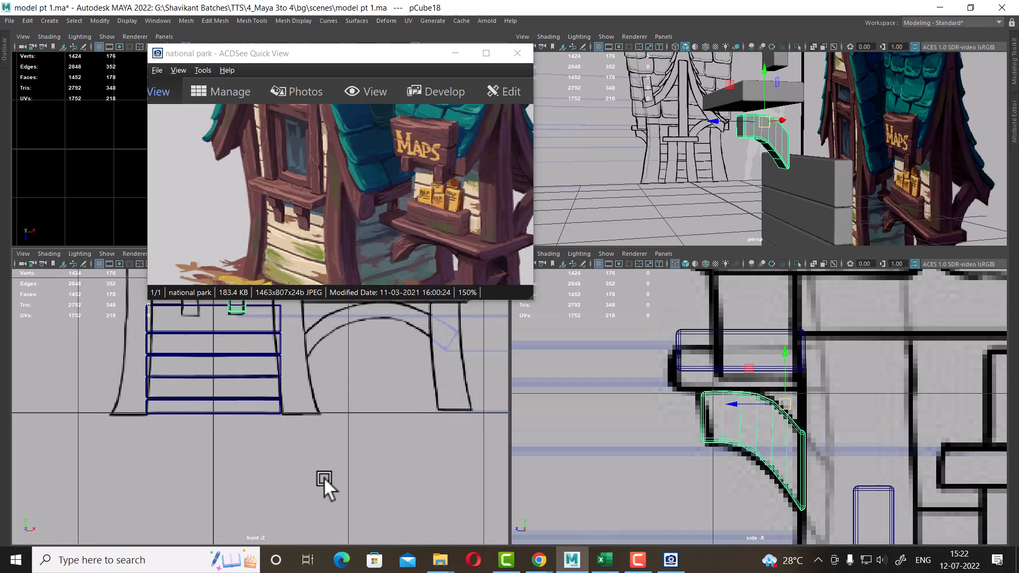
scroll(756, 467, down, 8)
scroll(755, 467, up, 10)
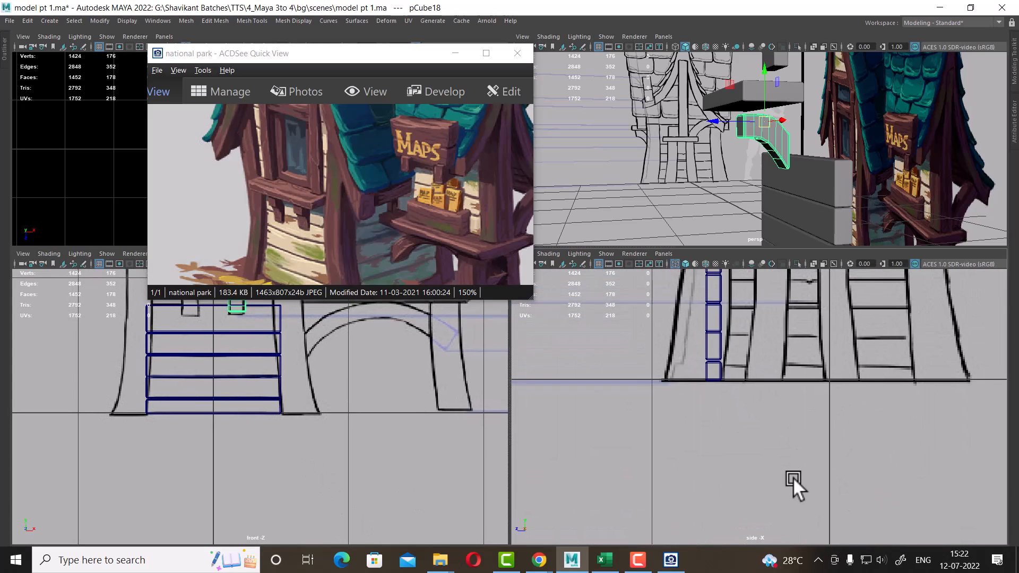
alt+middle_drag(667, 379, 750, 431)
scroll(254, 473, up, 1)
alt+middle_drag(253, 462, 307, 537)
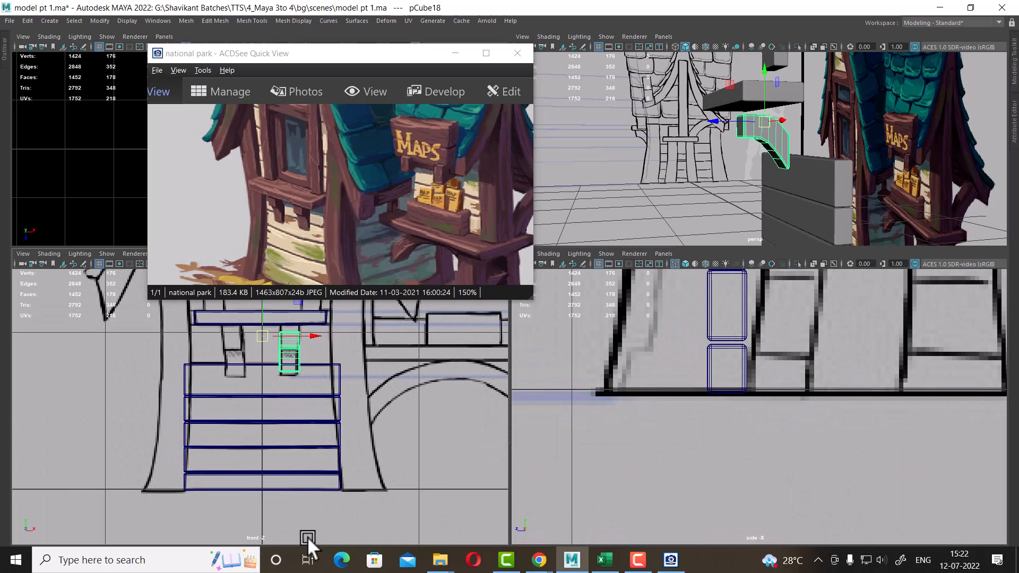
scroll(781, 422, down, 10)
alt+middle_drag(779, 419, 781, 423)
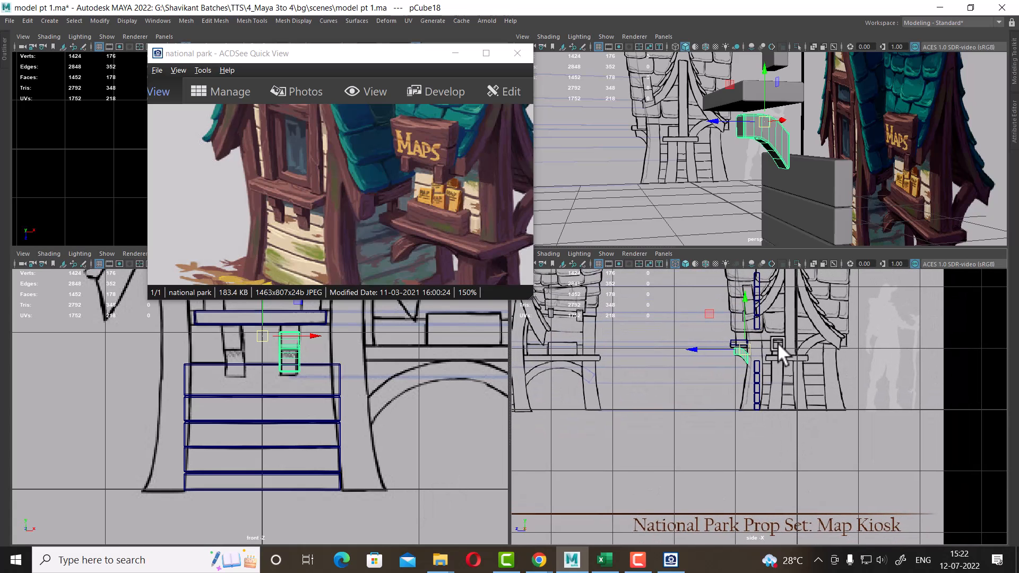
alt+drag(770, 185, 757, 240)
alt+middle_drag(324, 413, 364, 440)
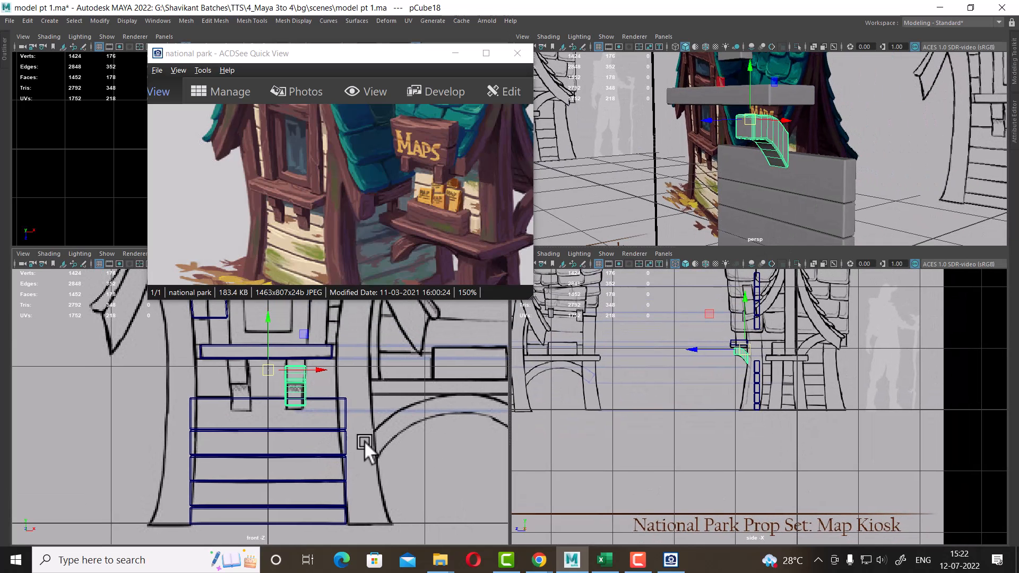
scroll(763, 435, up, 8)
scroll(821, 451, up, 4)
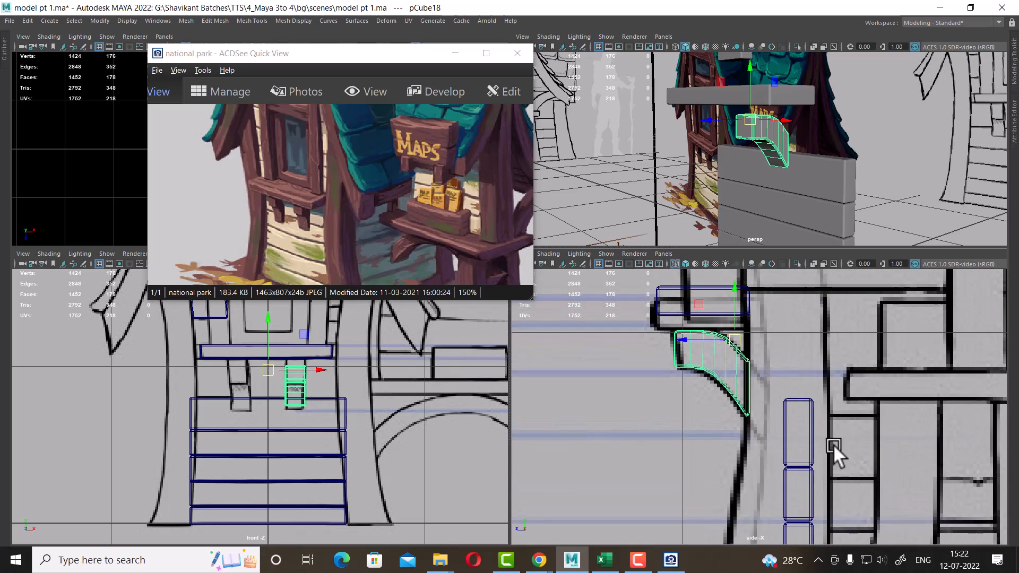
Select the shelf plank above the bracket and scale its bottom vertices inward to taper its ends
click(673, 322)
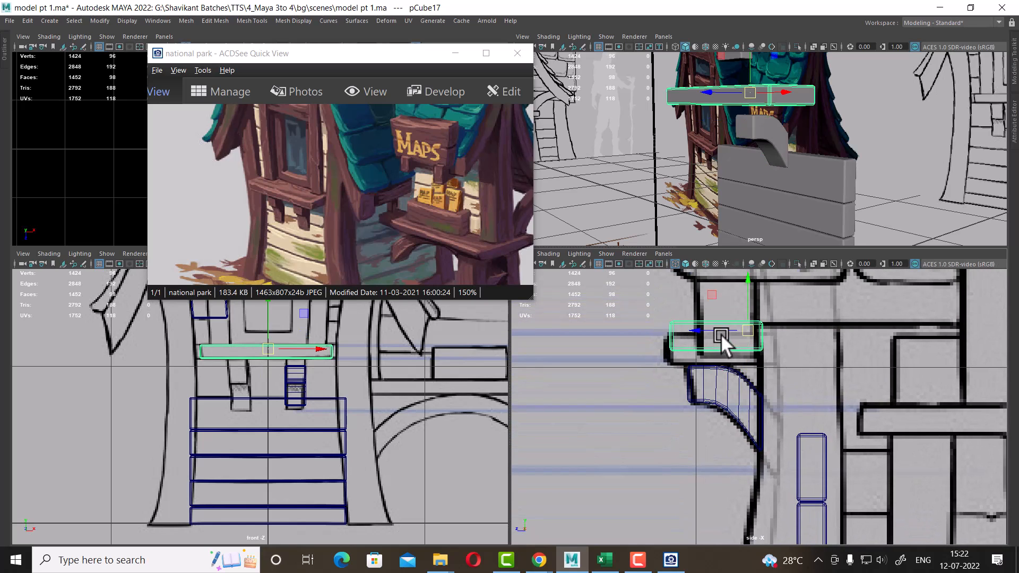
scroll(286, 366, up, 3)
alt+middle_drag(331, 374, 321, 436)
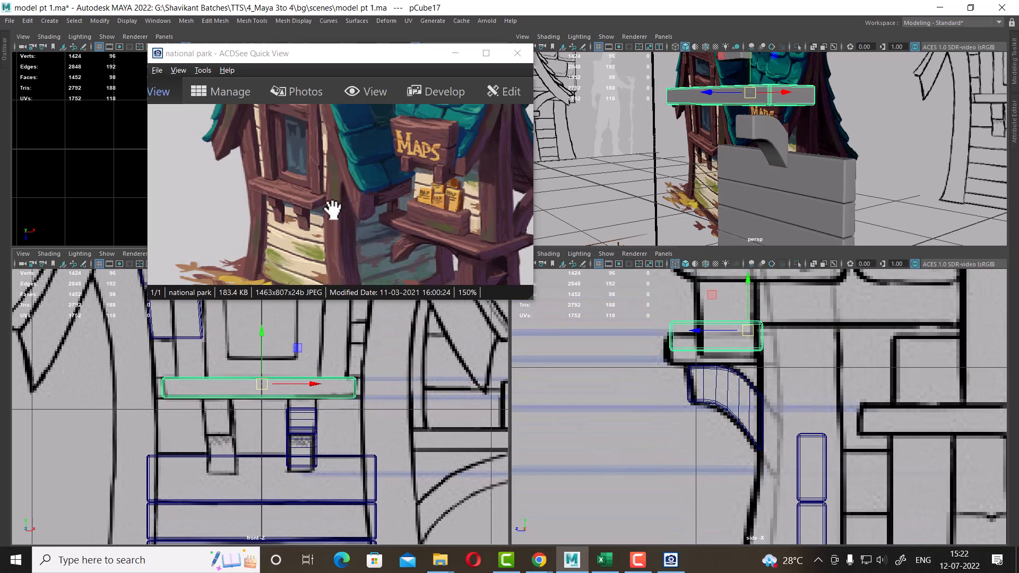
scroll(234, 410, up, 3)
alt+middle_drag(257, 415, 269, 422)
scroll(269, 421, up, 2)
right_drag(214, 374, 107, 230)
scroll(164, 446, up, 2)
drag(71, 379, 475, 426)
key(r)
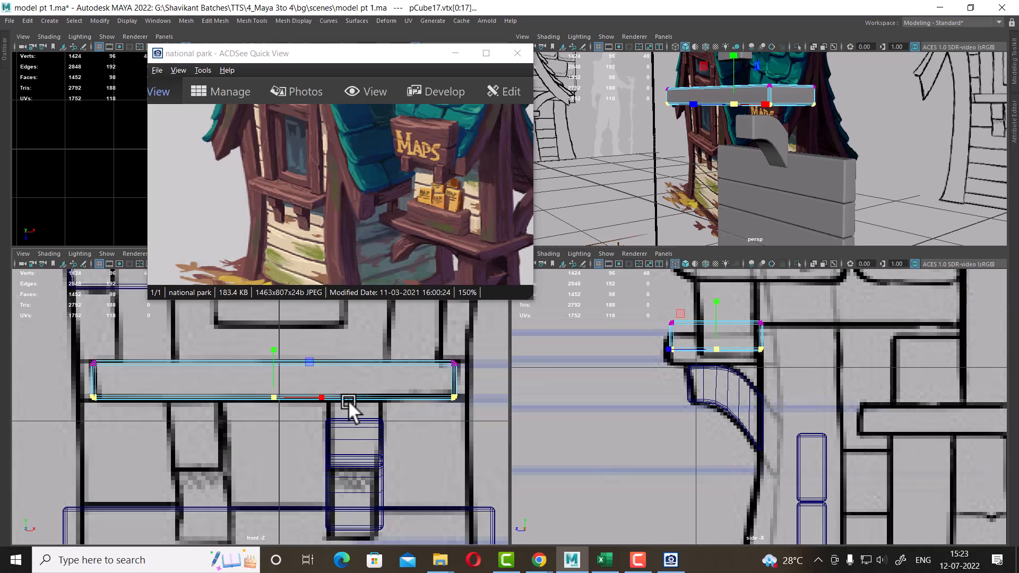
drag(323, 396, 321, 396)
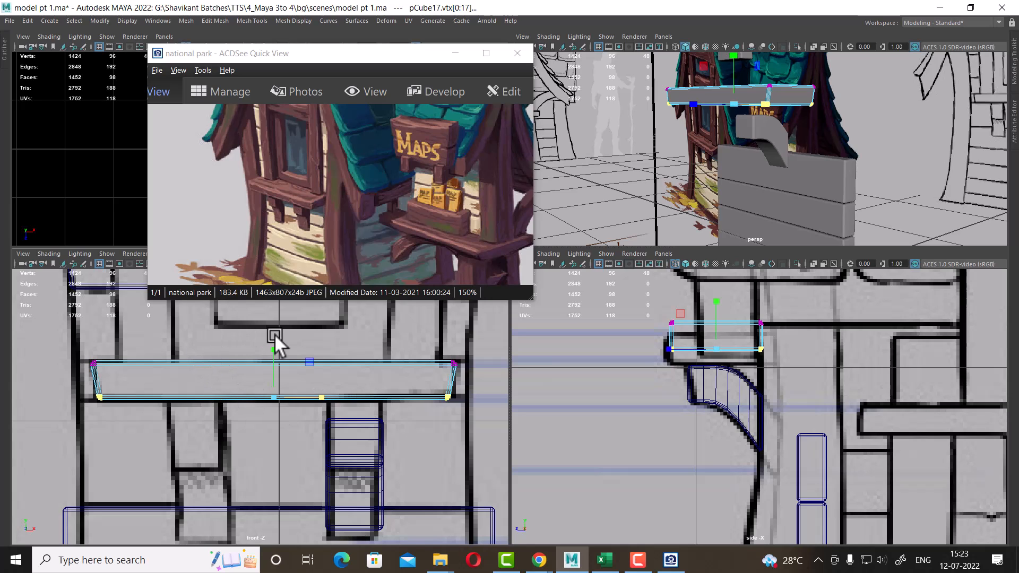
Orbit the perspective view around the tapered shelf plank to inspect it
right_drag(780, 97, 848, 65)
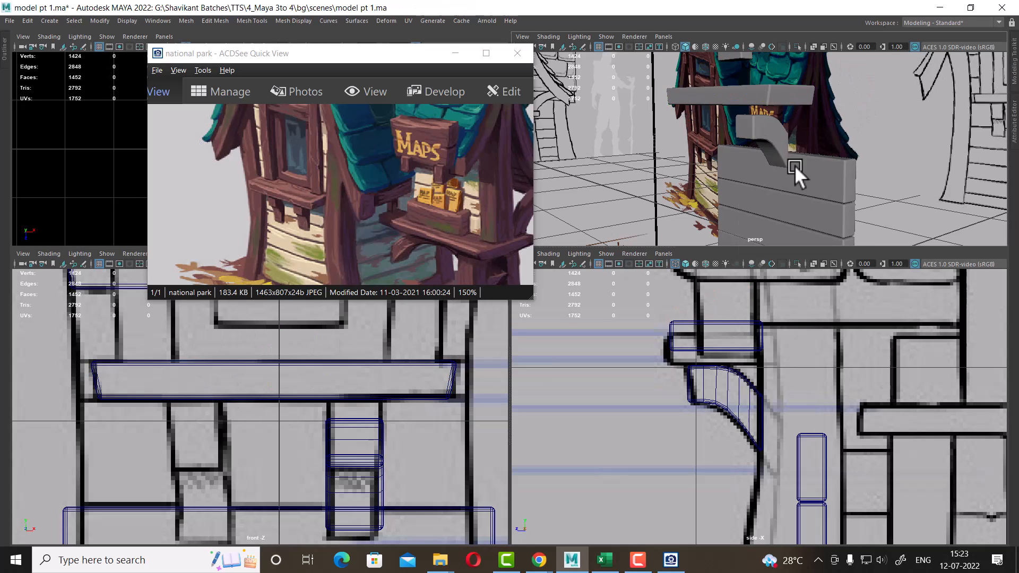
alt+drag(794, 164, 938, 167)
scroll(937, 166, up, 2)
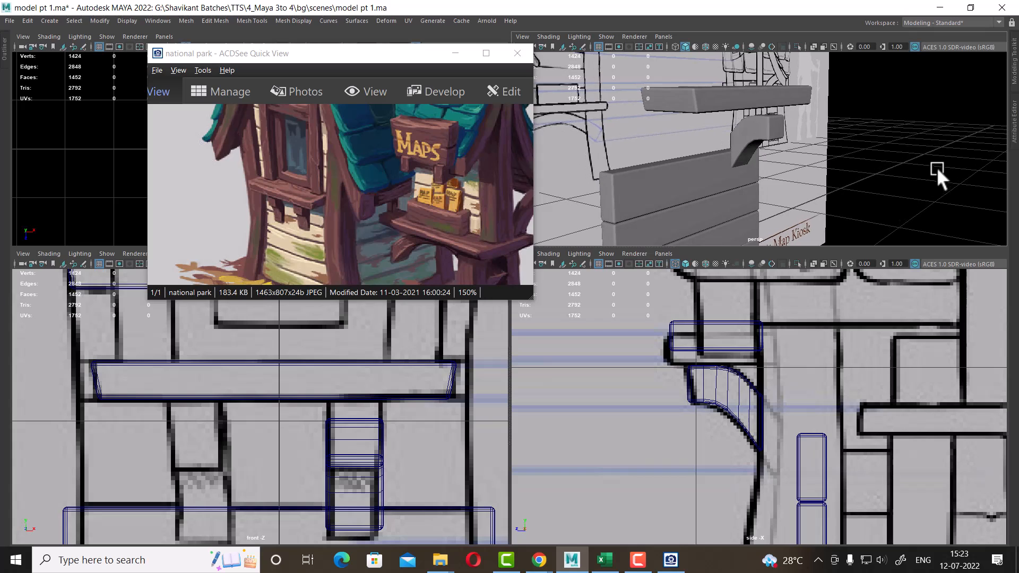
click(454, 392)
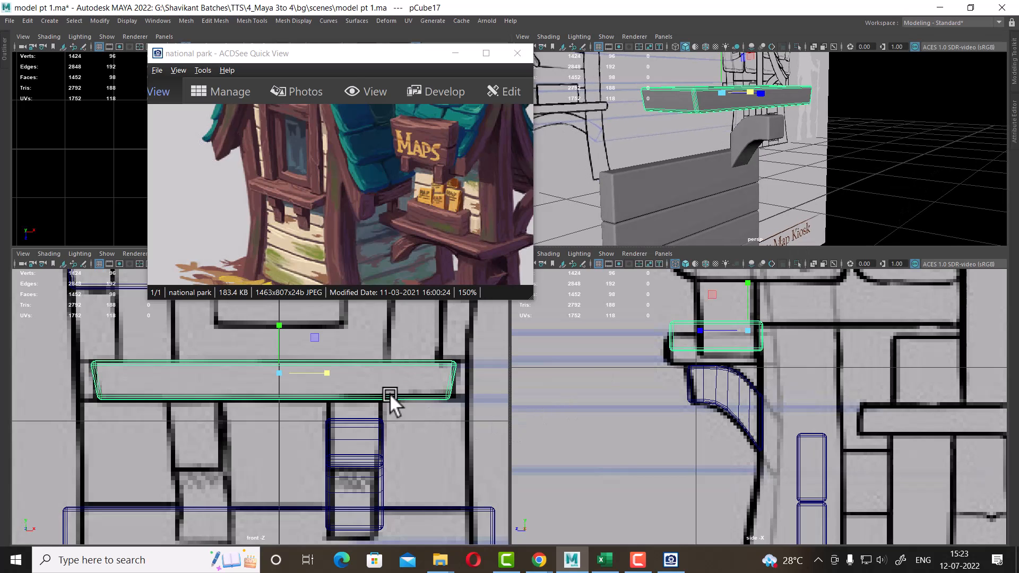
right_drag(434, 372, 377, 289)
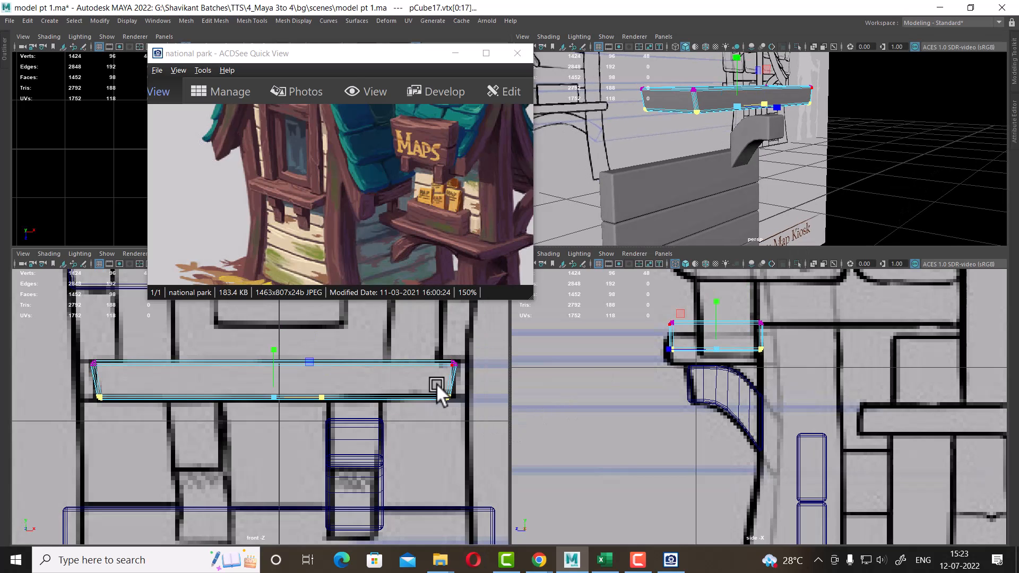
scroll(415, 415, down, 2)
right_drag(792, 104, 886, 50)
click(786, 94)
alt+drag(866, 236, 759, 218)
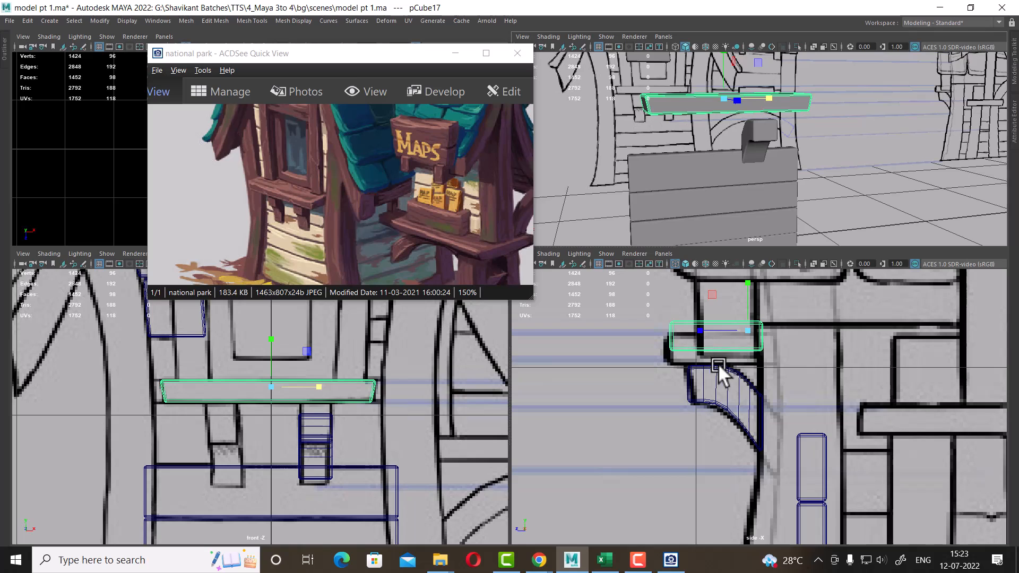
Move the shelf plank vertically so it sits just above the bracket
key(w)
drag(751, 281, 753, 295)
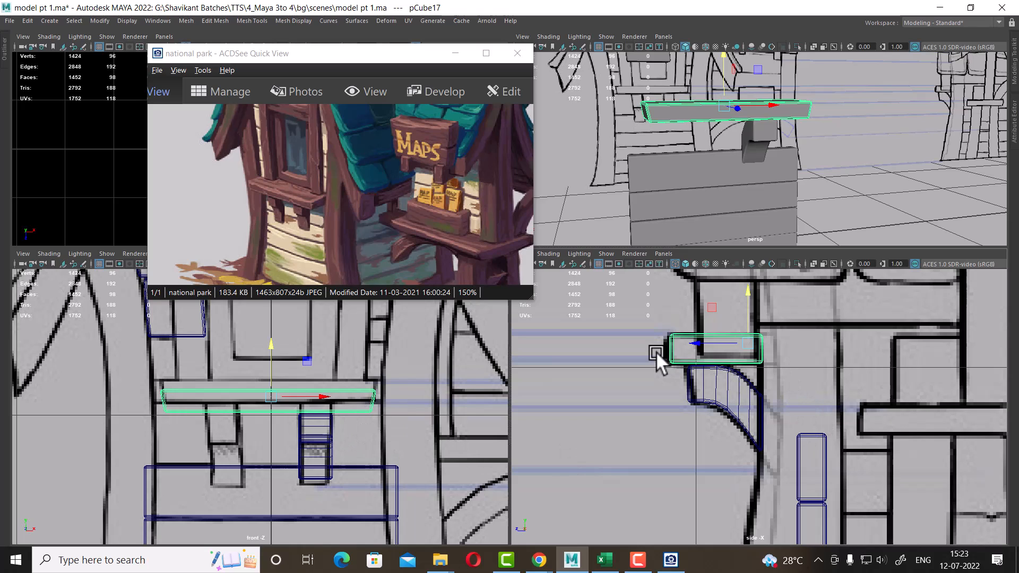
scroll(321, 417, up, 3)
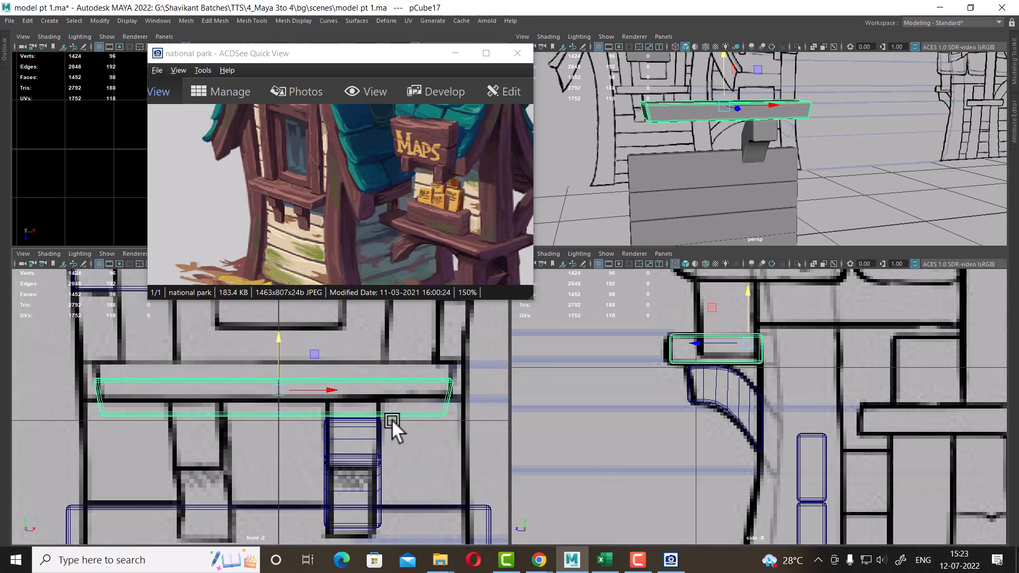
click(374, 439)
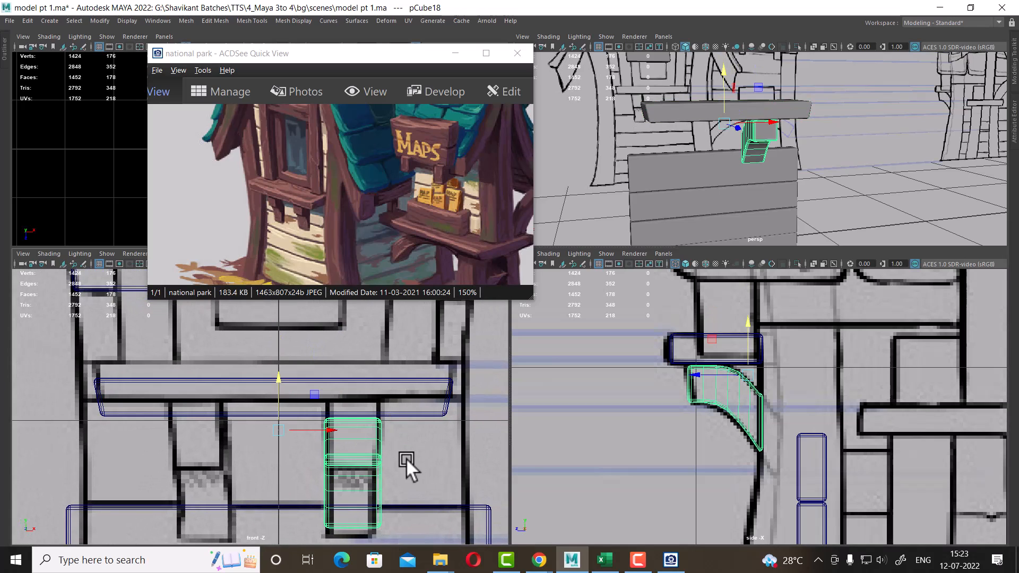
click(433, 377)
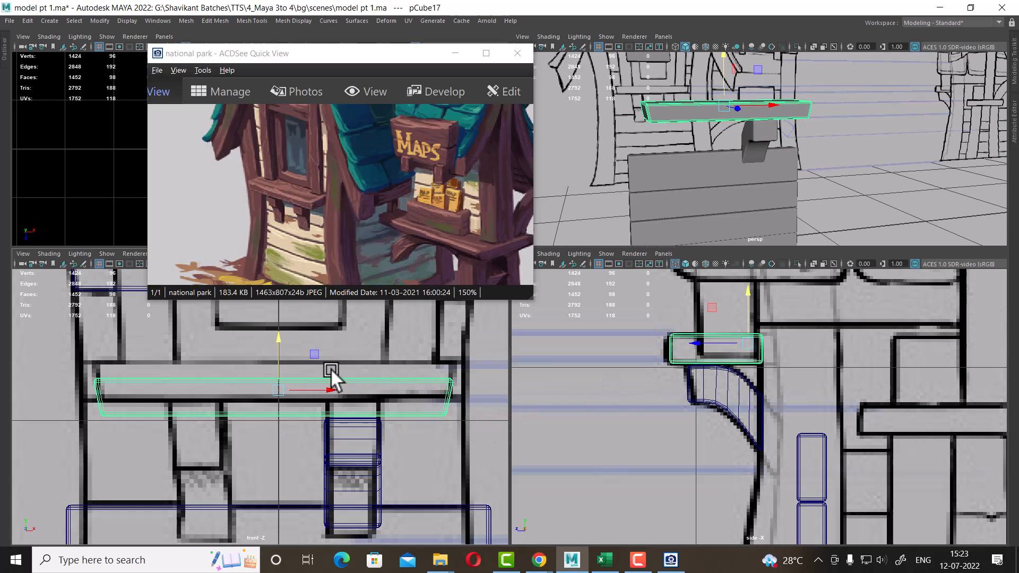
drag(276, 336, 279, 319)
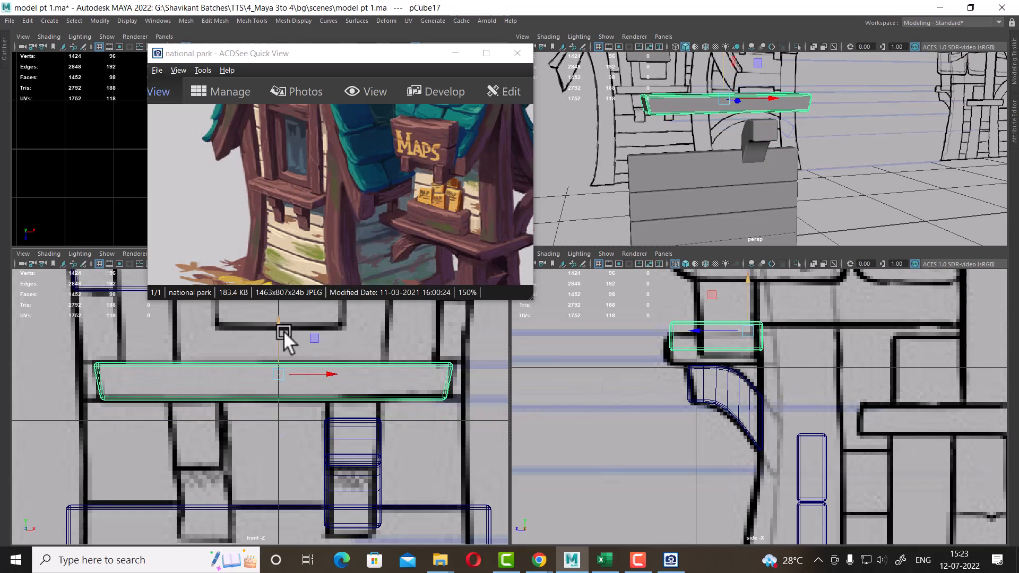
Try raising the bracket's top vertices toward the shelf, then undo the move
click(351, 426)
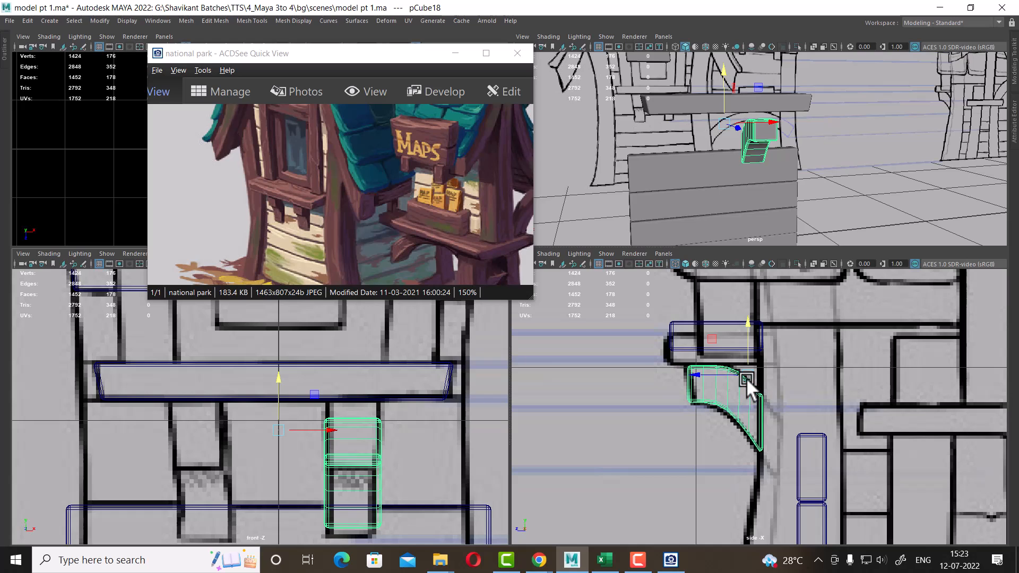
right_drag(371, 428, 316, 326)
drag(278, 404, 414, 429)
drag(352, 375, 354, 356)
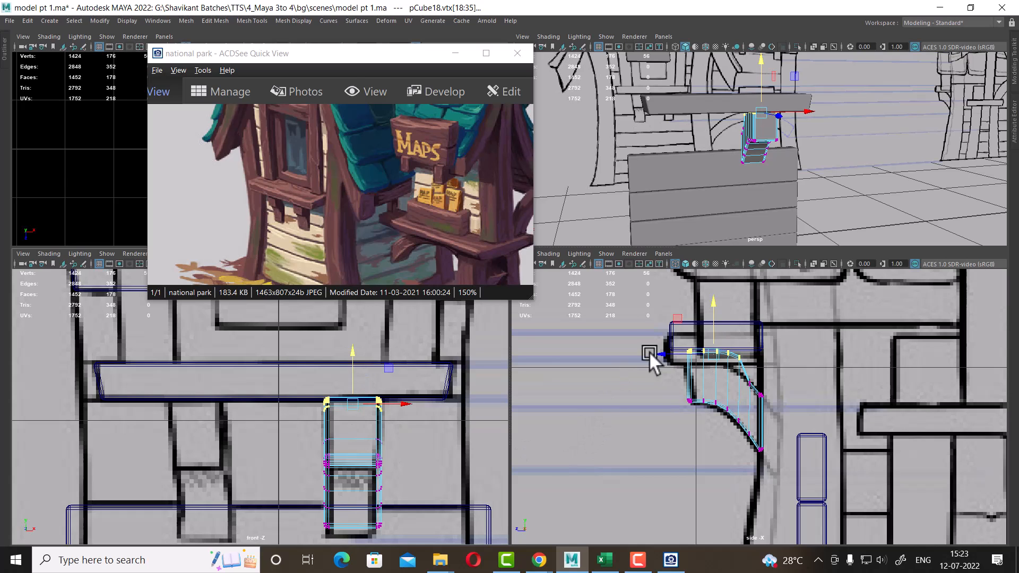
scroll(658, 353, up, 2)
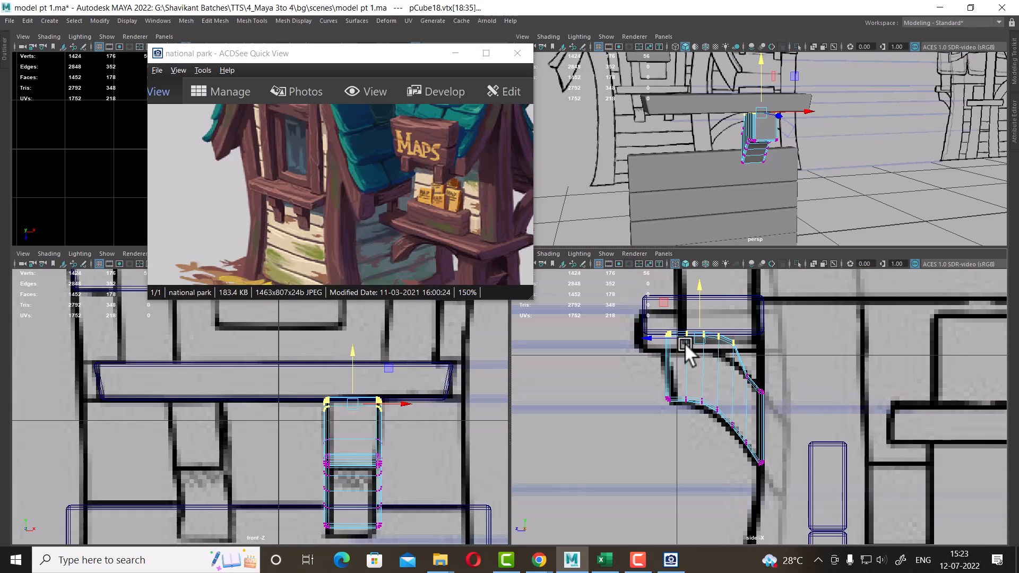
key(ctrl+z)
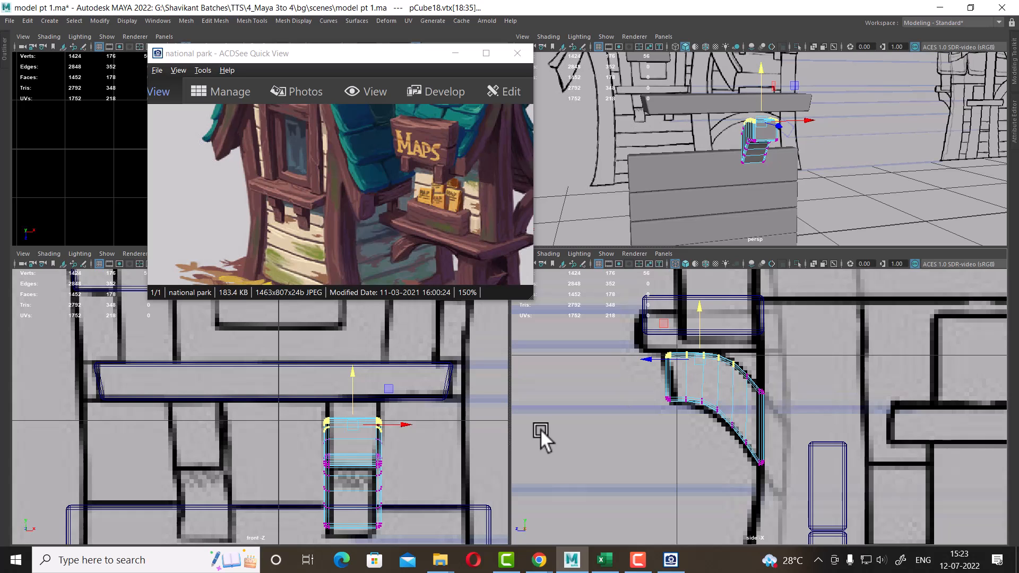
Select the whole bracket and try moving it upward toward the shelf, then undo the move
scroll(355, 446, down, 3)
alt+middle_drag(337, 432, 336, 463)
alt+right_drag(336, 463, 357, 539)
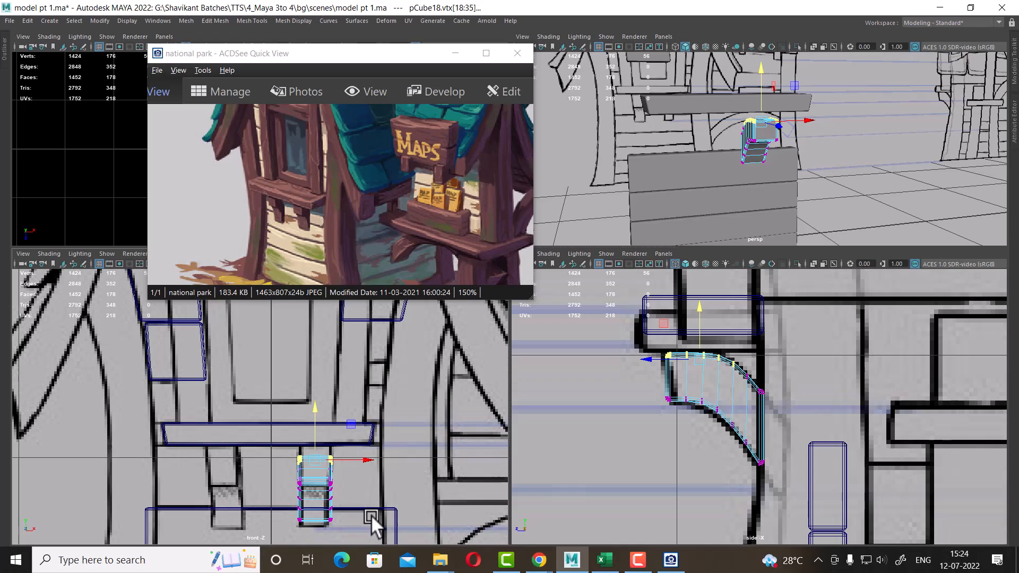
right_drag(711, 398, 845, 159)
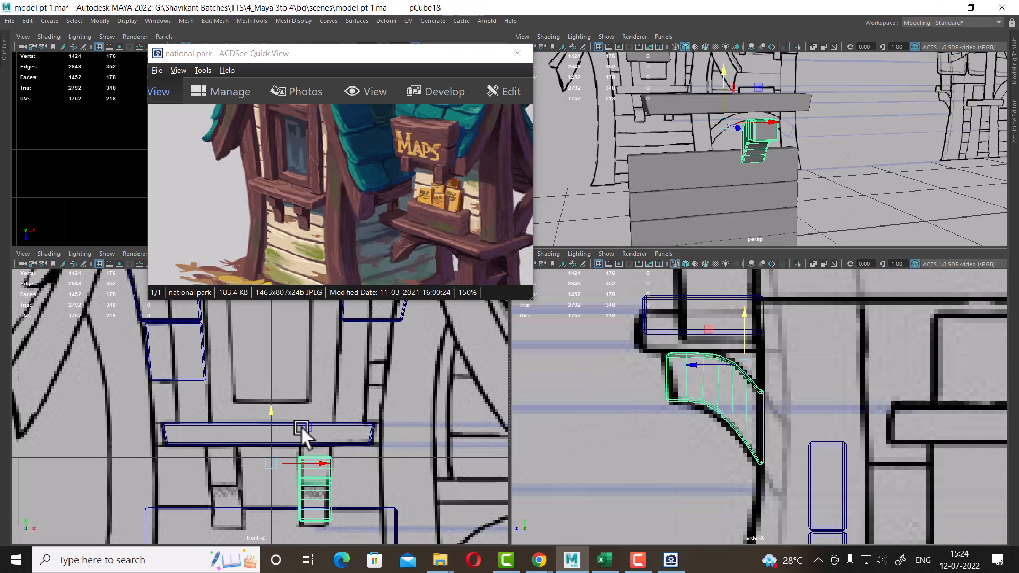
drag(273, 411, 273, 398)
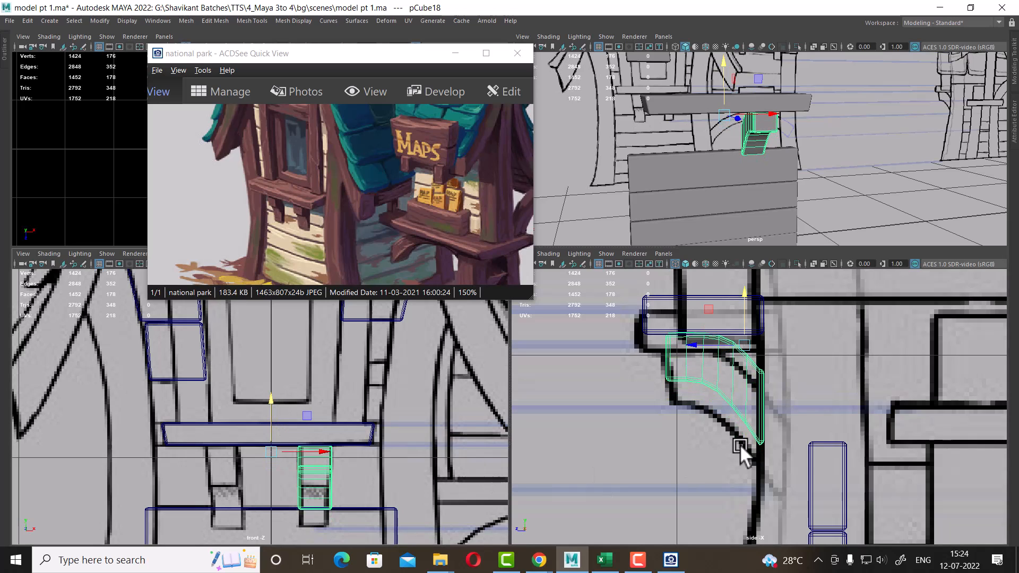
key(ctrl+z)
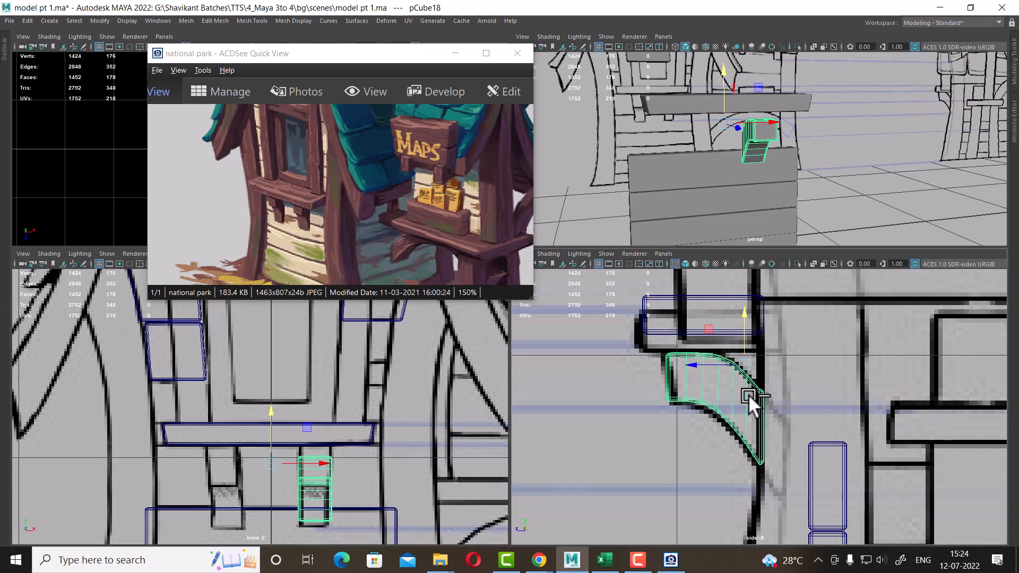
Select the shelf plank and inspect its position relative to the bracket in the front and side views
click(351, 434)
scroll(399, 473, down, 5)
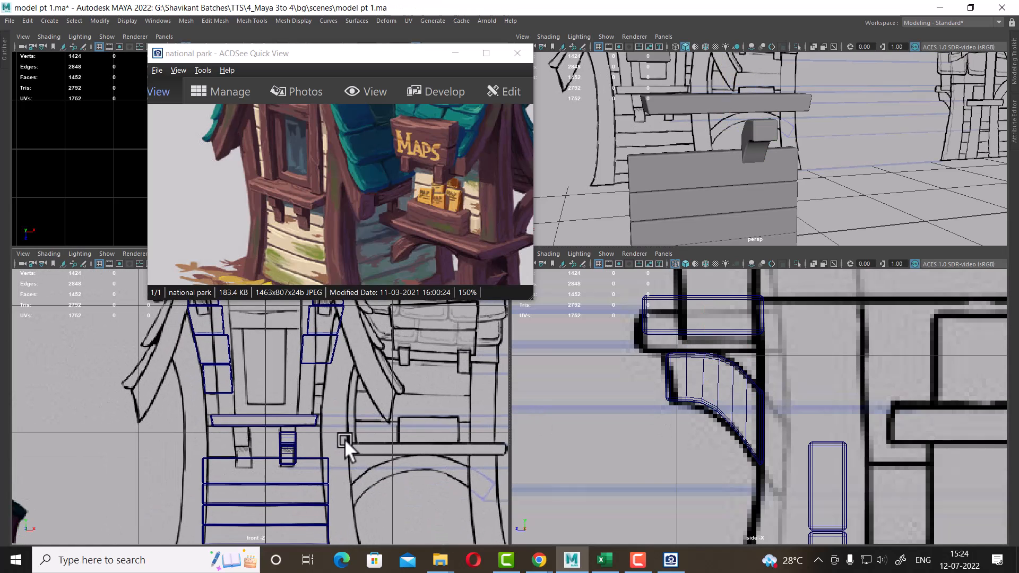
key(space)
click(605, 414)
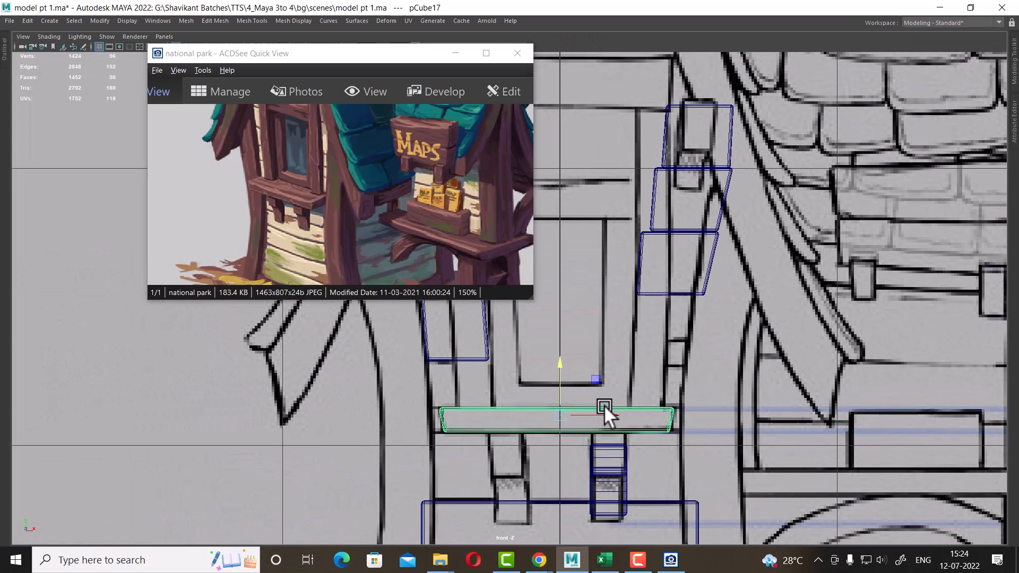
key(space)
alt+middle_drag(738, 383, 748, 435)
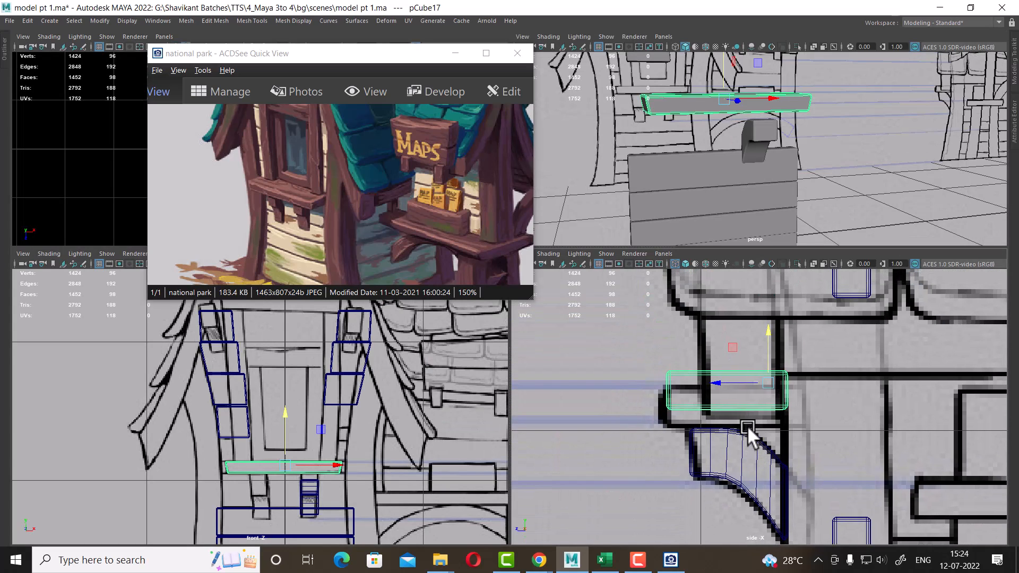
scroll(348, 492, up, 2)
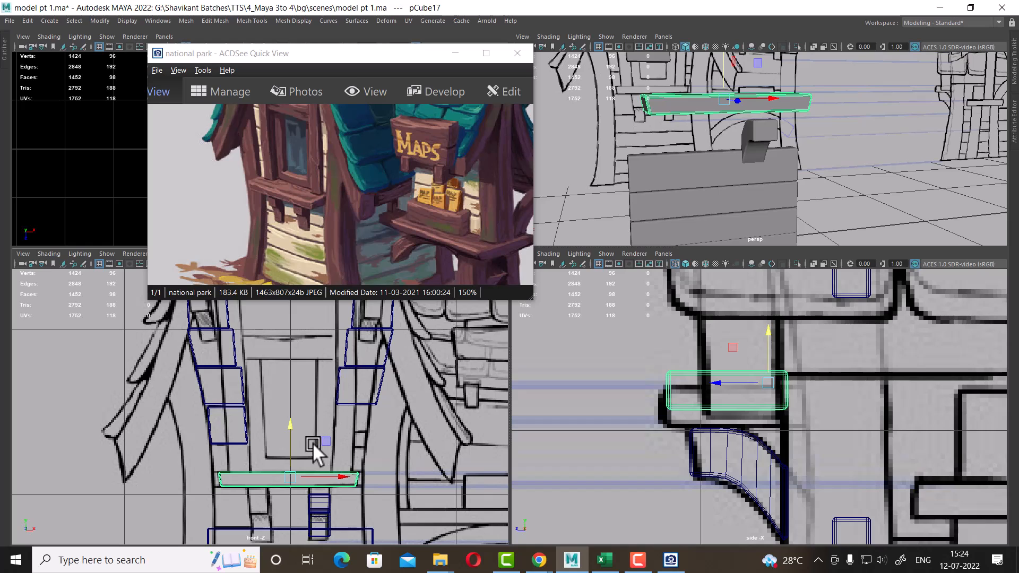
drag(295, 431, 289, 428)
scroll(341, 494, up, 2)
click(754, 438)
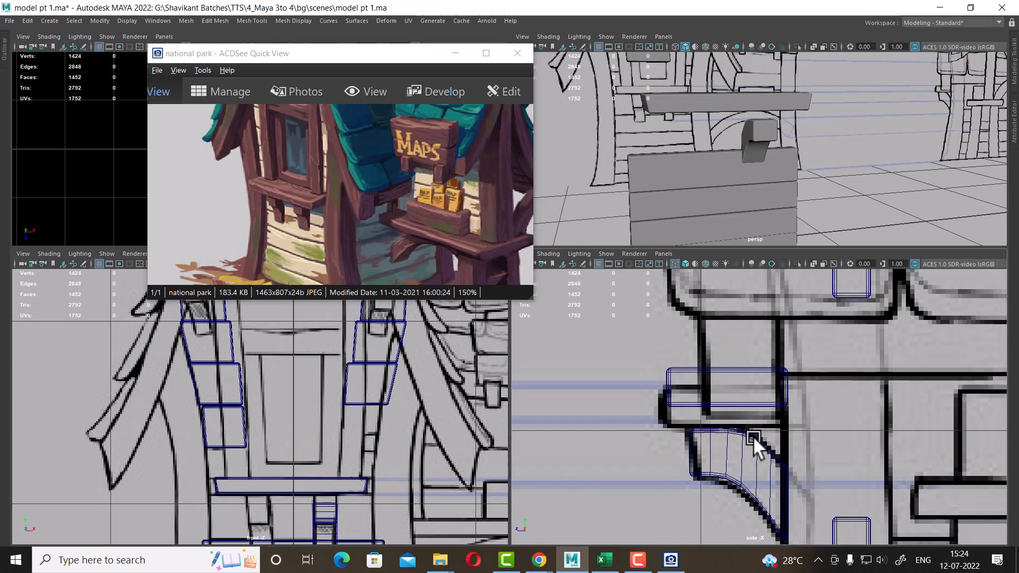
Reshape the bracket's vertices in the side view so its curve rises to meet the shelf underside
click(754, 438)
scroll(364, 479, up, 4)
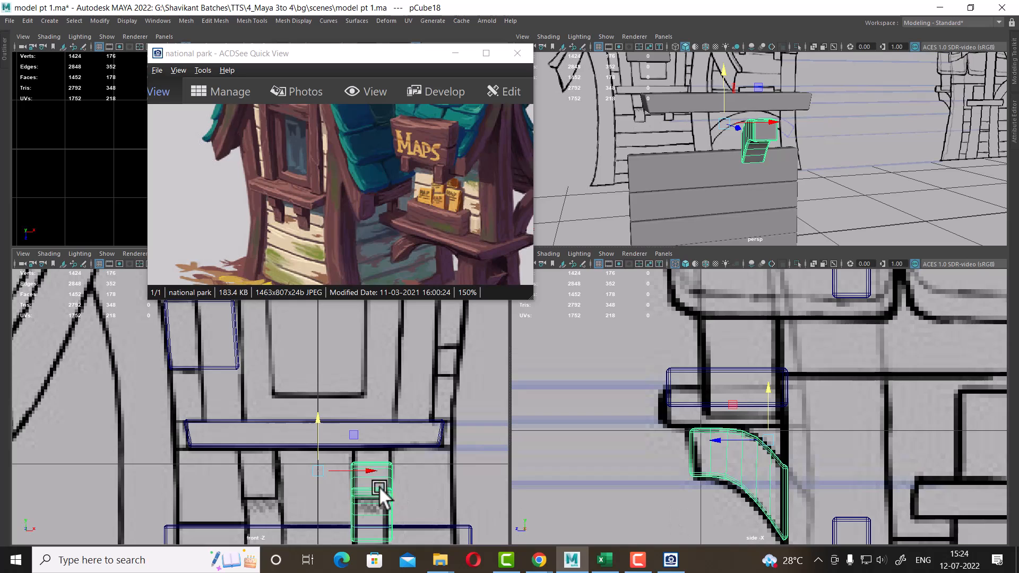
alt+middle_drag(378, 495, 365, 409)
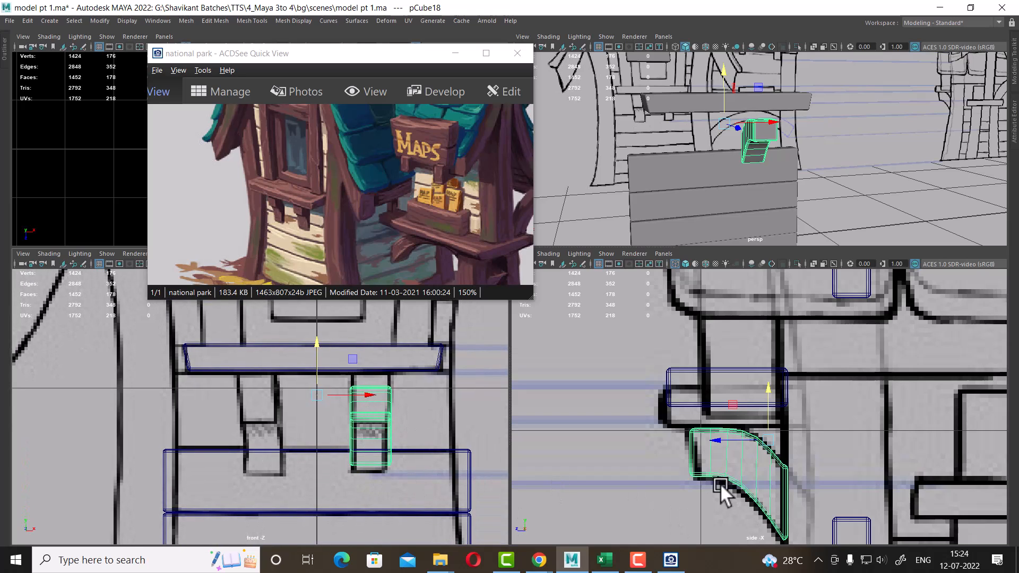
drag(720, 483, 784, 530)
scroll(766, 469, up, 4)
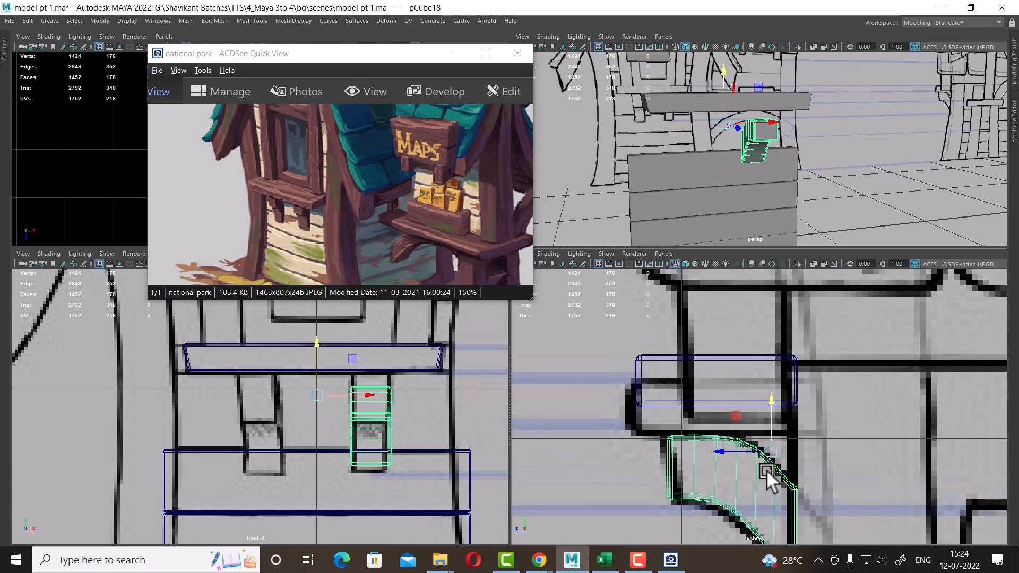
right_drag(690, 455, 618, 244)
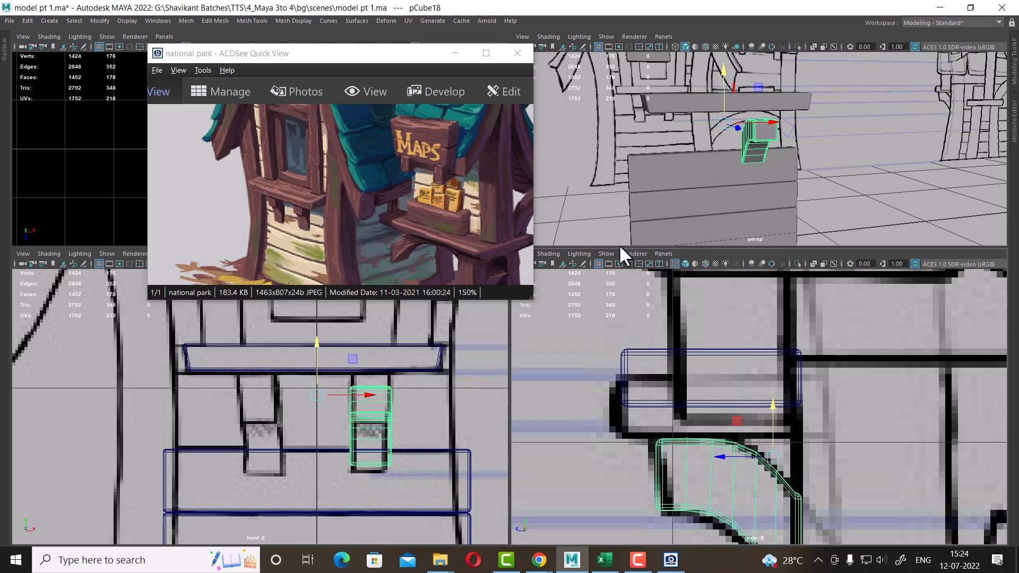
scroll(660, 389, up, 2)
drag(616, 434, 691, 462)
drag(678, 400, 670, 358)
drag(744, 438, 726, 462)
alt+middle_drag(770, 436, 755, 422)
scroll(749, 333, up, 2)
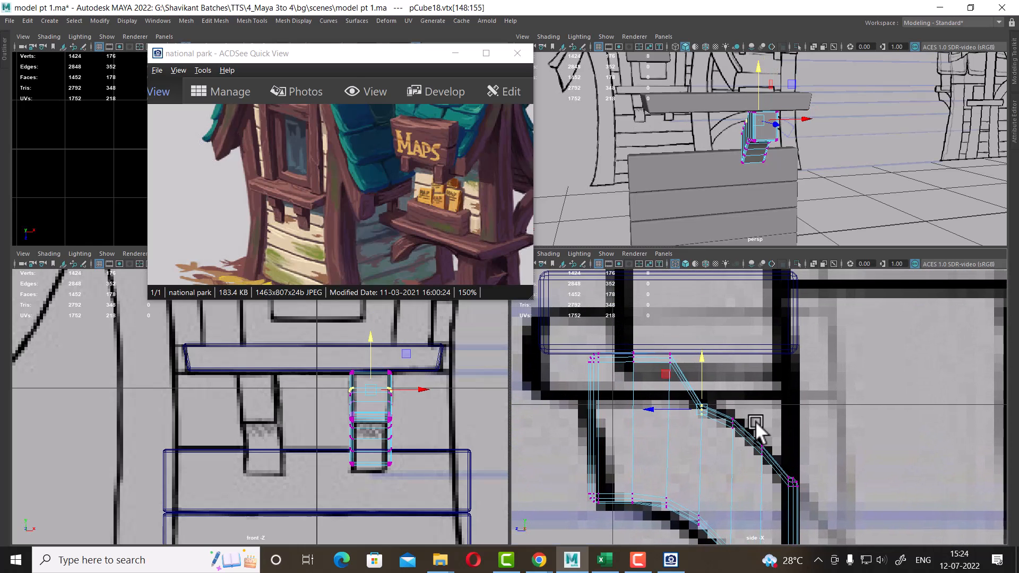
Adjust the bracket's middle vertex rows to follow the curved reference line in the side view
shift+drag(743, 390, 717, 439)
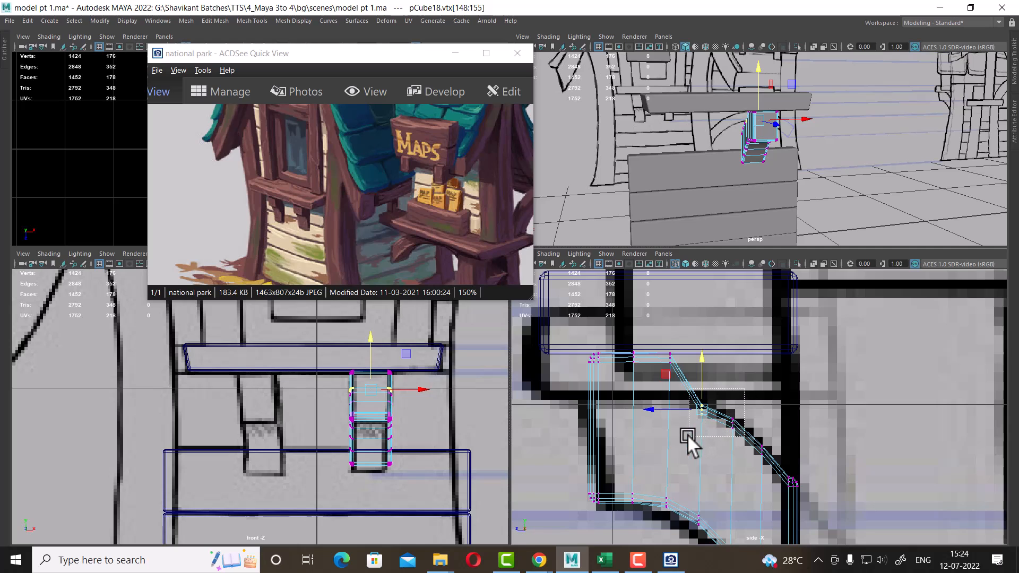
drag(710, 375, 723, 336)
drag(722, 422, 722, 423)
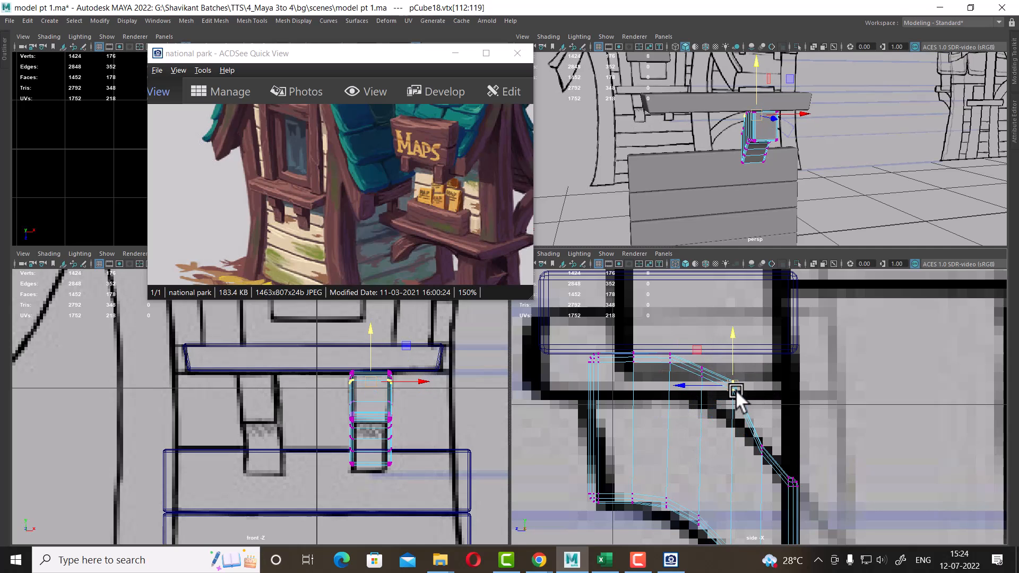
drag(735, 390, 739, 412)
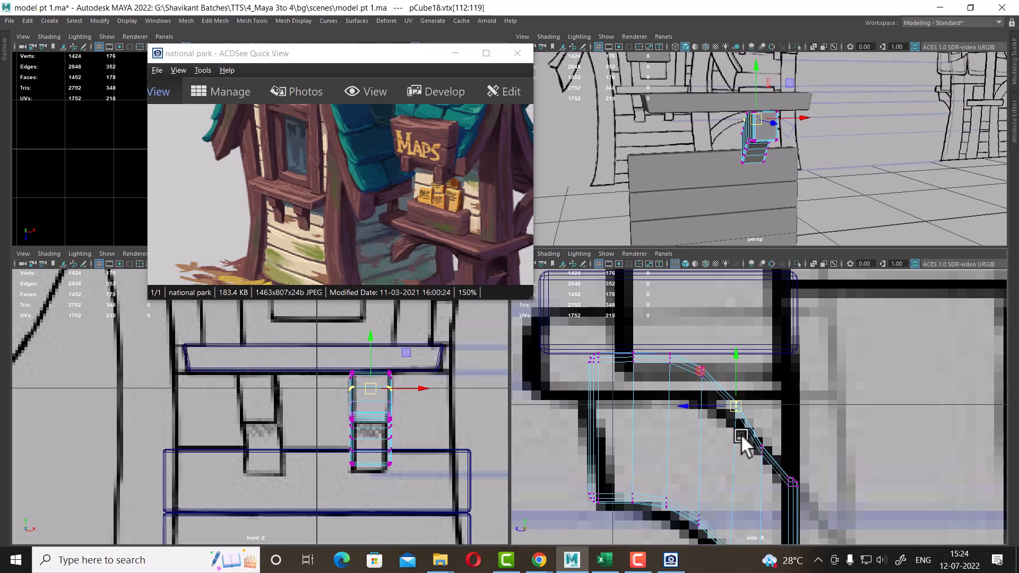
Orbit and pan the views to inspect the reshaped bracket under the shelf
alt+drag(806, 118, 694, 132)
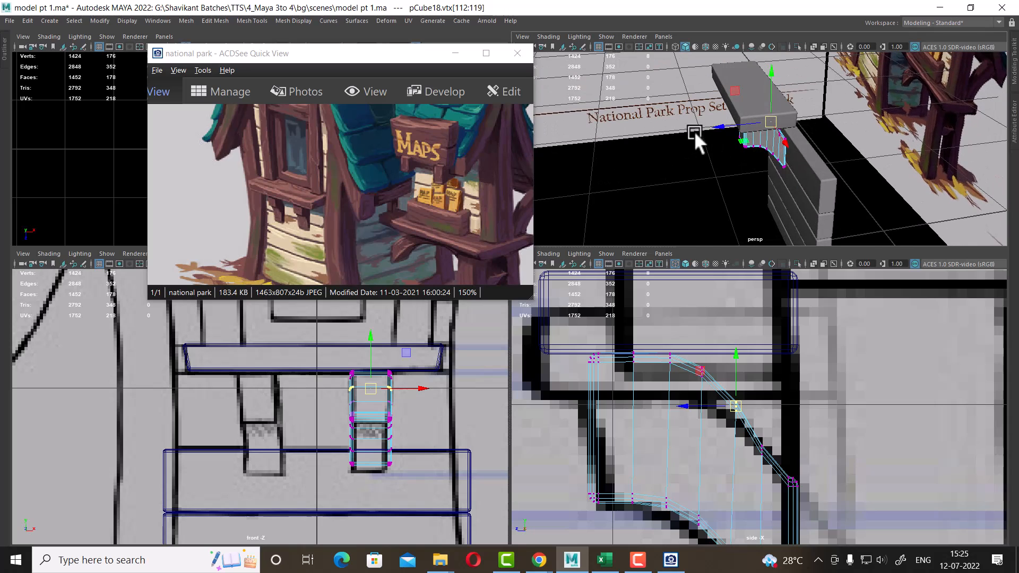
right_drag(759, 148, 878, 74)
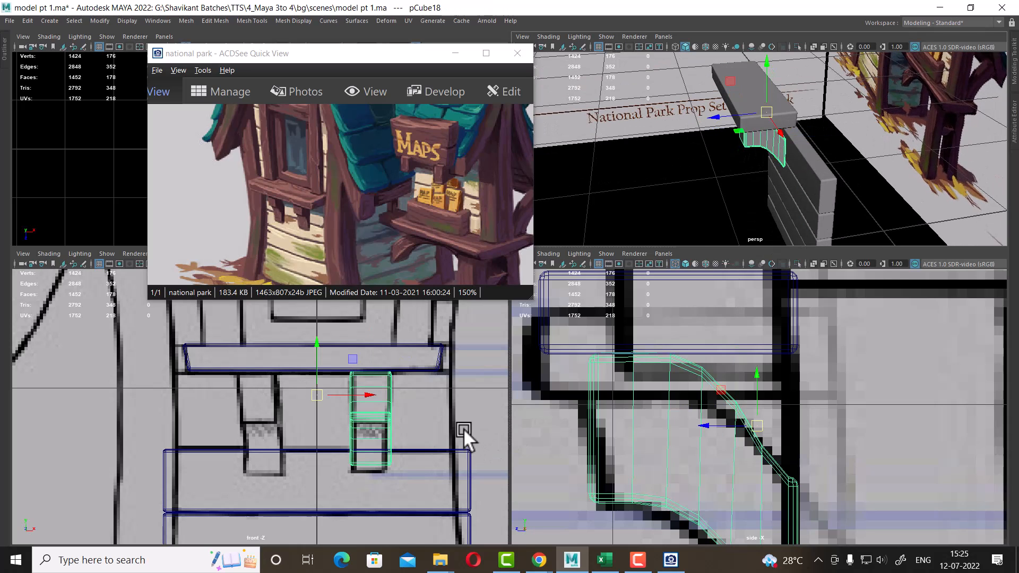
alt+middle_drag(718, 331, 739, 370)
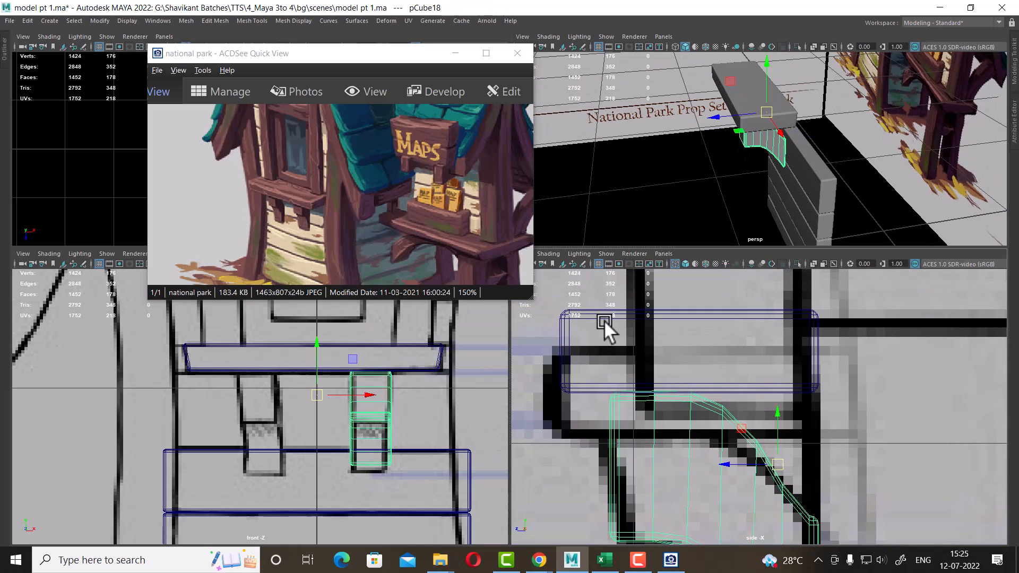
scroll(276, 510, down, 5)
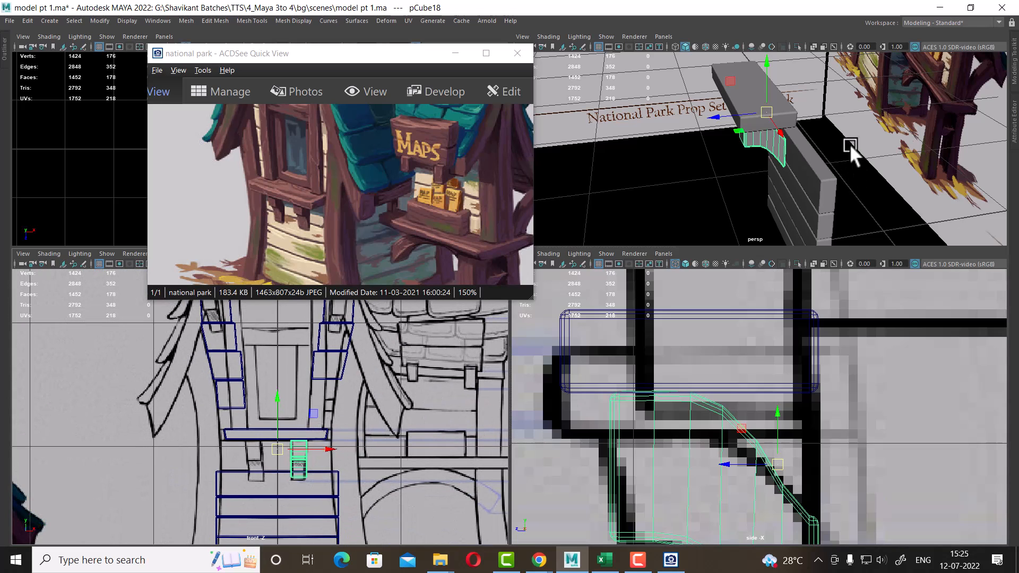
alt+drag(849, 144, 813, 124)
alt+middle_drag(343, 444, 352, 471)
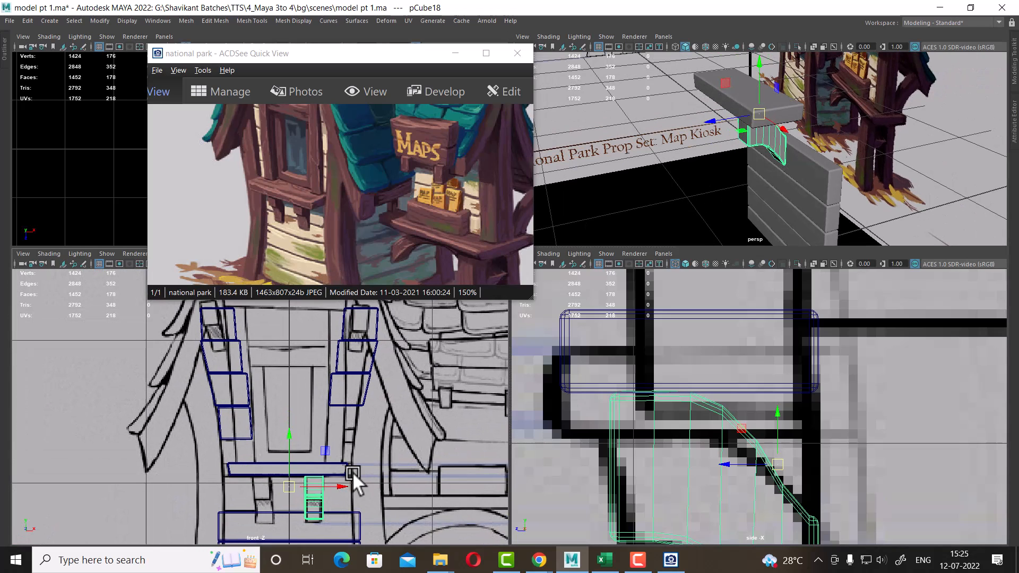
scroll(327, 426, up, 2)
alt+middle_drag(339, 407, 338, 429)
scroll(363, 428, down, 5)
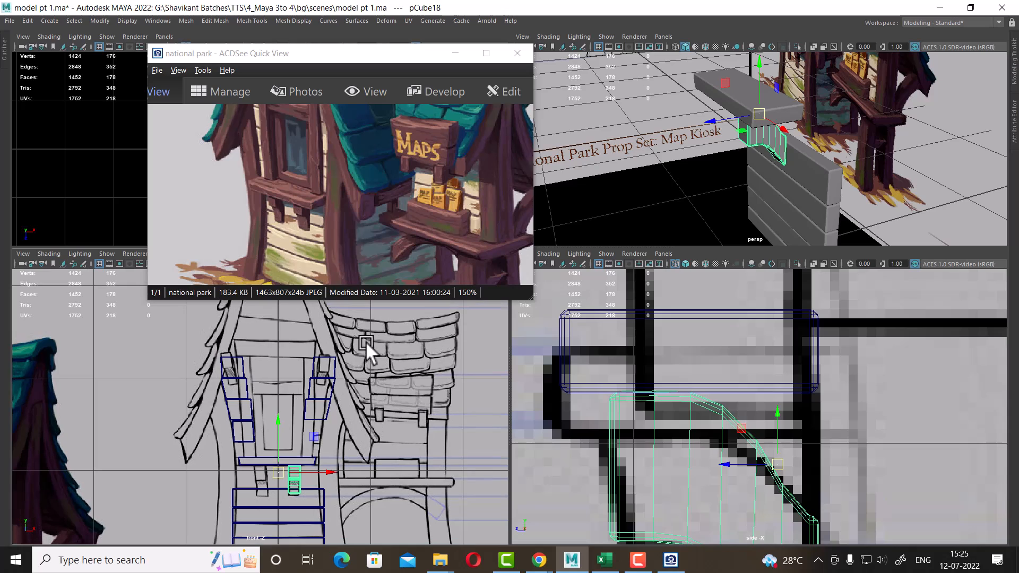
Select and delete the leftover box pieces above the shelf in the front view
drag(365, 342, 194, 432)
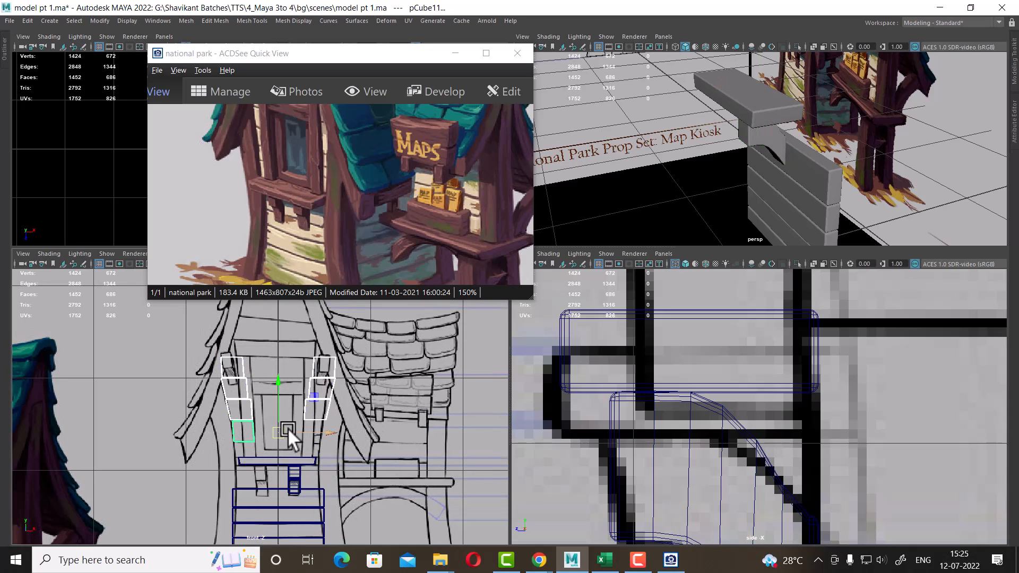
key(Delete)
scroll(348, 442, up, 3)
alt+middle_drag(337, 431, 330, 445)
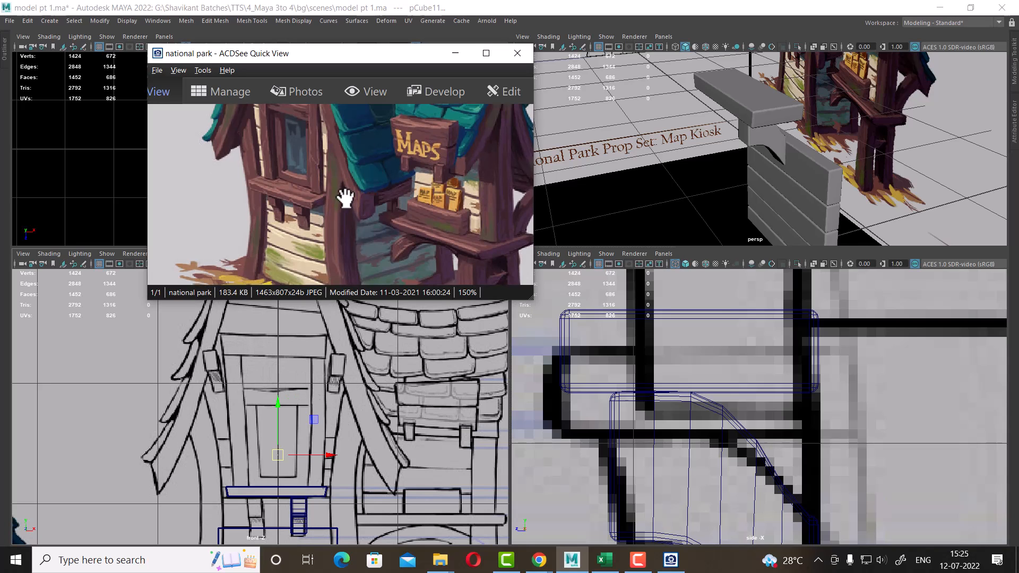
drag(342, 193, 352, 304)
alt+right_drag(285, 371, 297, 365)
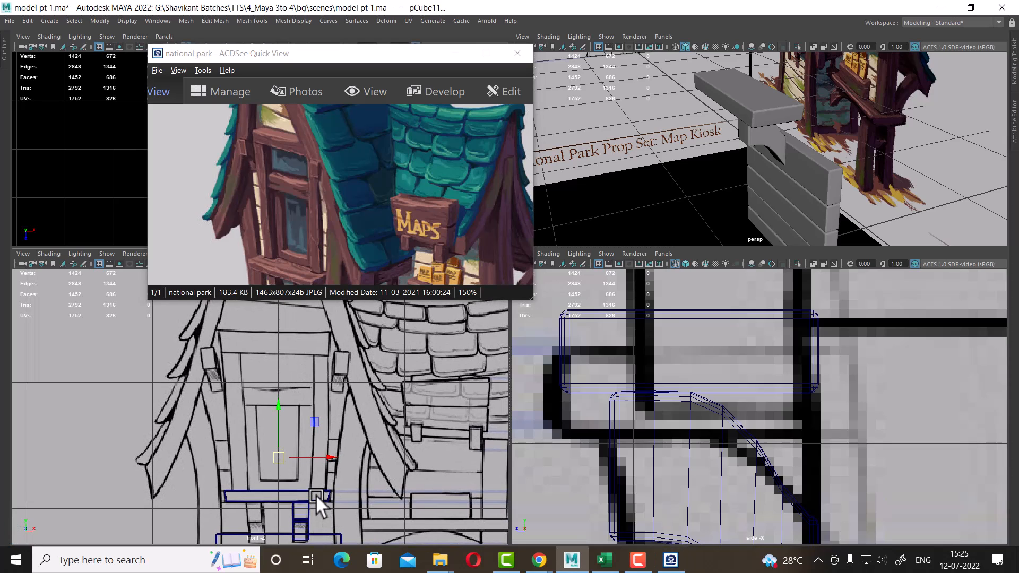
key(Delete)
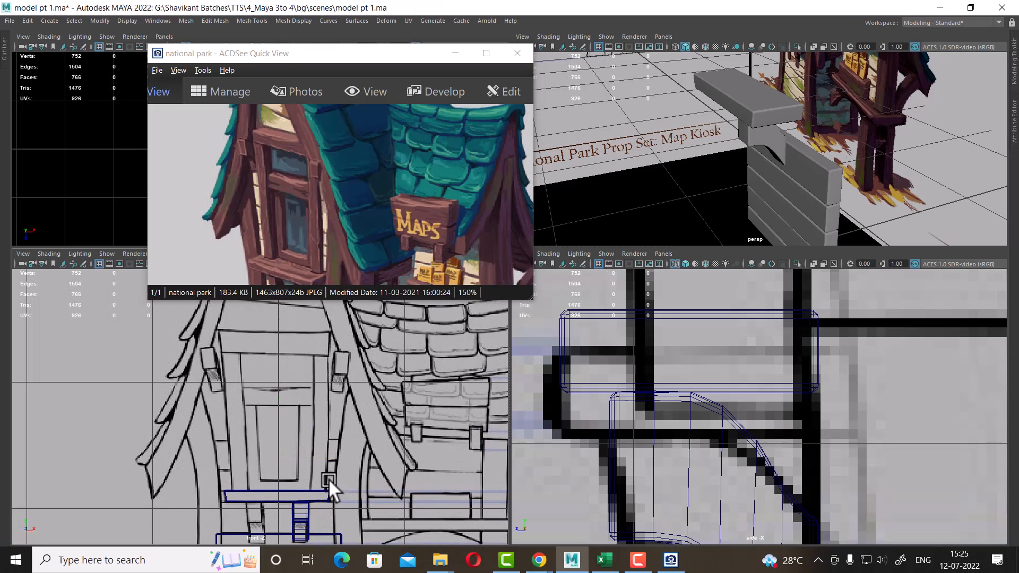
Duplicate the top stair plank and move the copy up to the sign board position above the shelf
click(329, 493)
scroll(723, 375, down, 5)
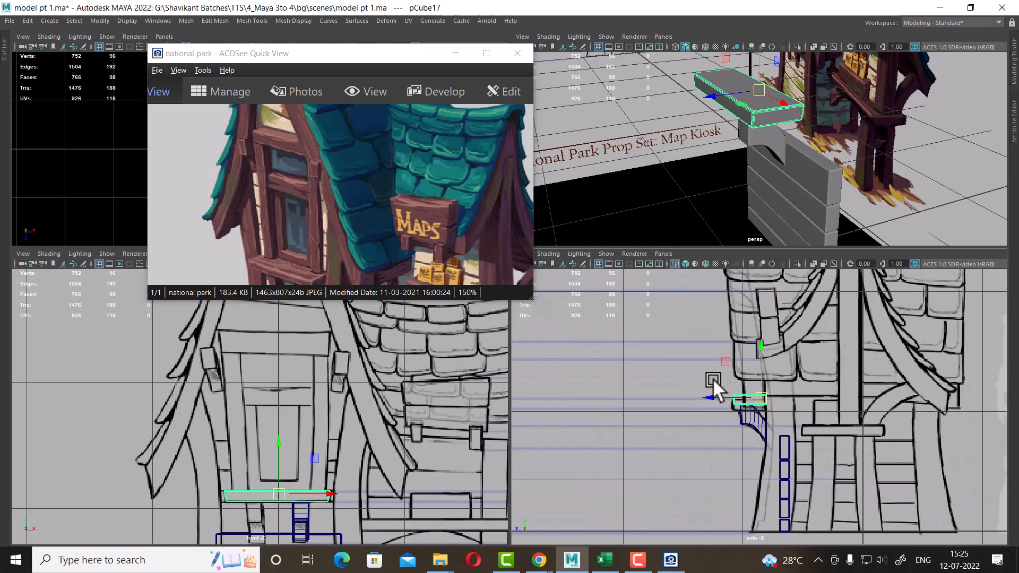
alt+middle_drag(376, 469, 370, 392)
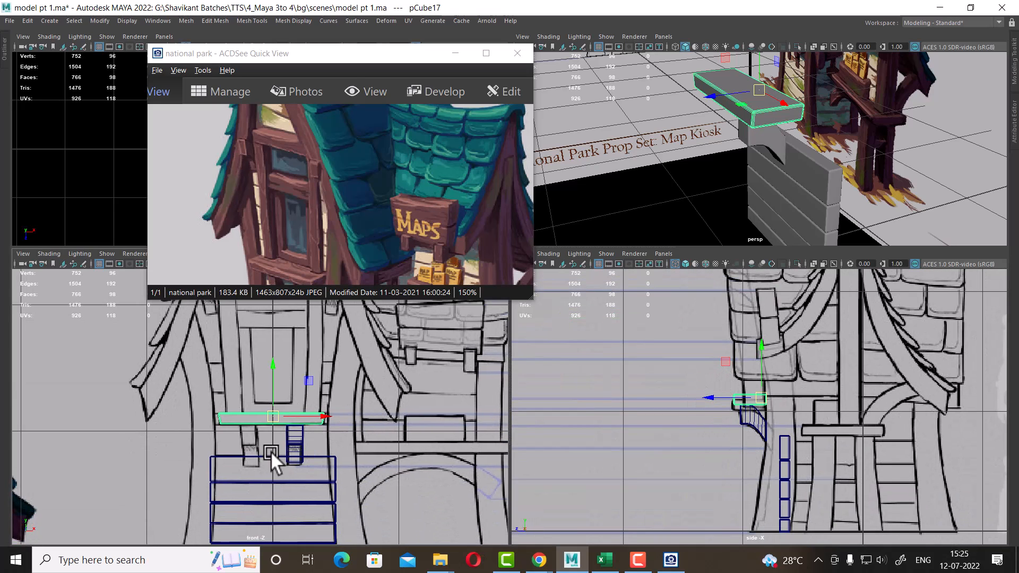
click(271, 451)
click(275, 456)
key(ctrl+d)
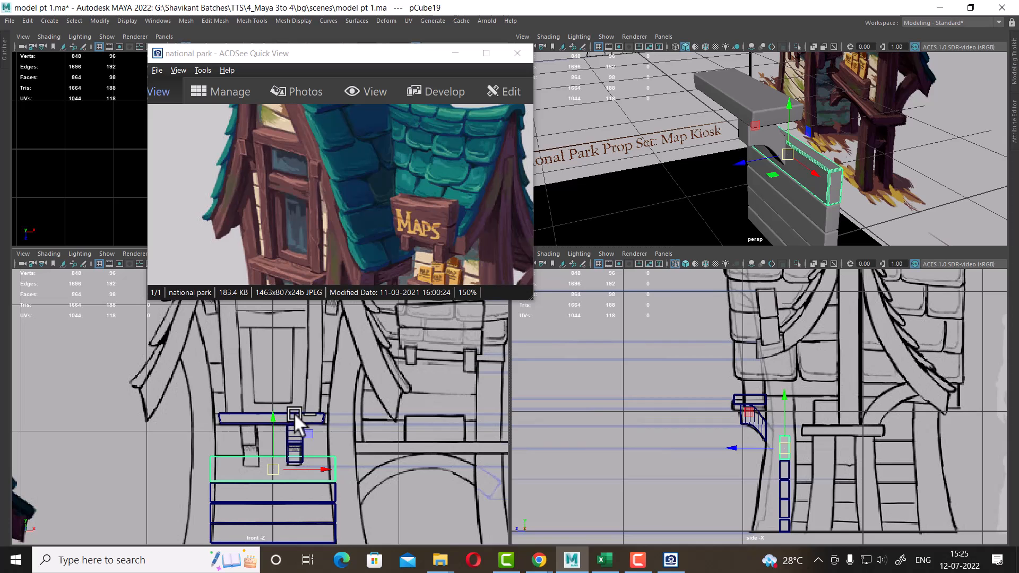
drag(276, 416, 279, 280)
alt+middle_drag(287, 338, 311, 485)
alt+right_drag(311, 486, 352, 492)
drag(313, 464, 308, 361)
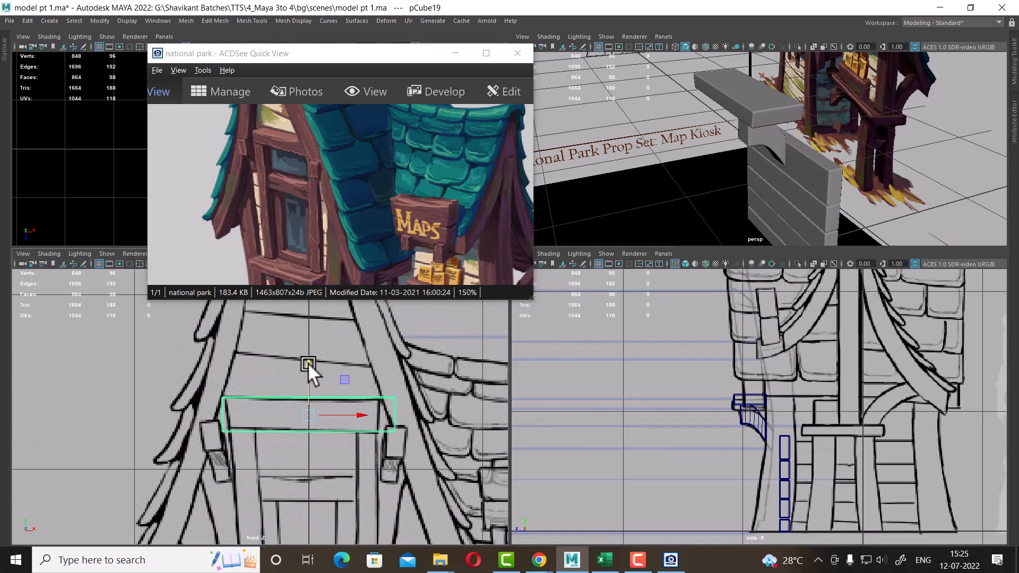
Move the duplicated plank back in the side view to line up with the sign board in the reference
scroll(835, 370, up, 1)
alt+middle_drag(811, 354, 797, 456)
scroll(764, 373, up, 3)
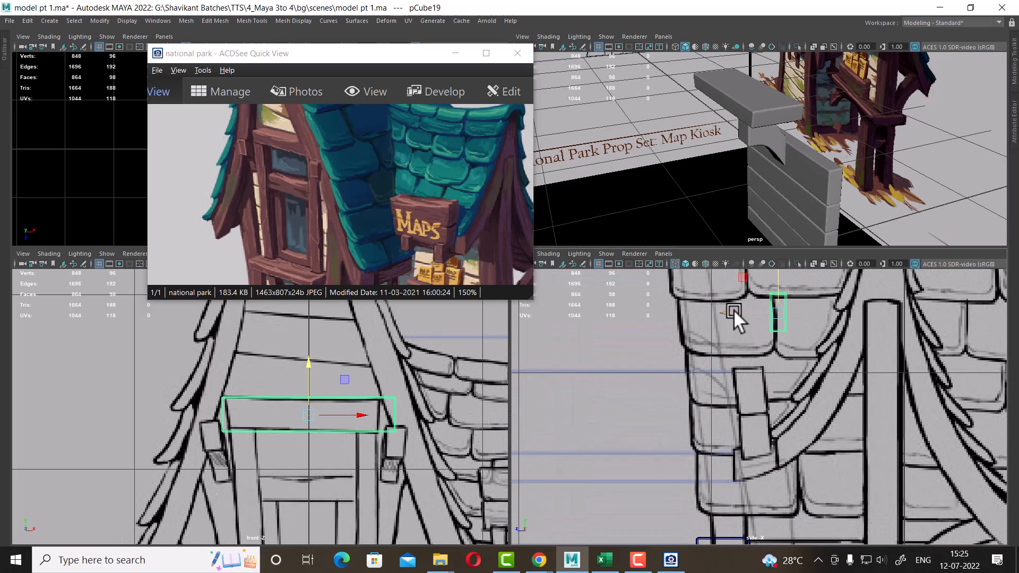
drag(734, 312, 696, 316)
drag(320, 203, 298, 228)
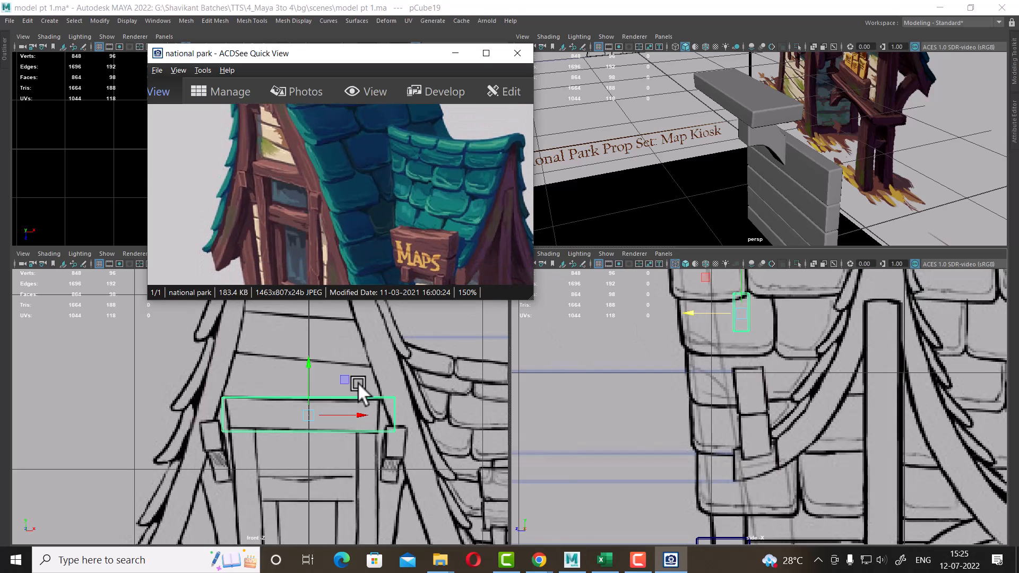
alt+right_drag(340, 394, 361, 479)
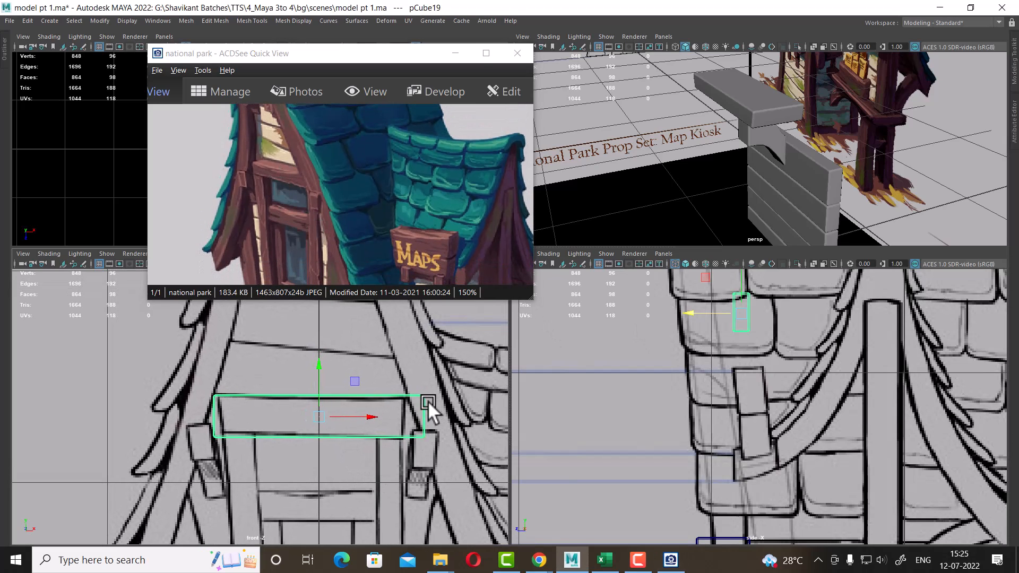
Reshape the sign board's ends in the front view by moving its side vertices to match the reference sign outline
right_drag(423, 402, 344, 248)
scroll(279, 416, up, 3)
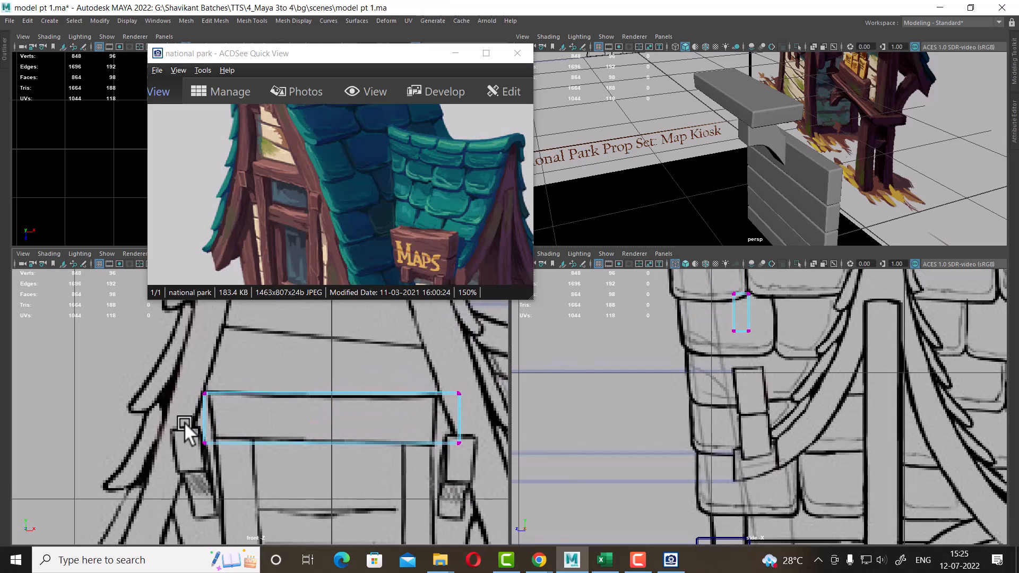
drag(307, 464, 481, 468)
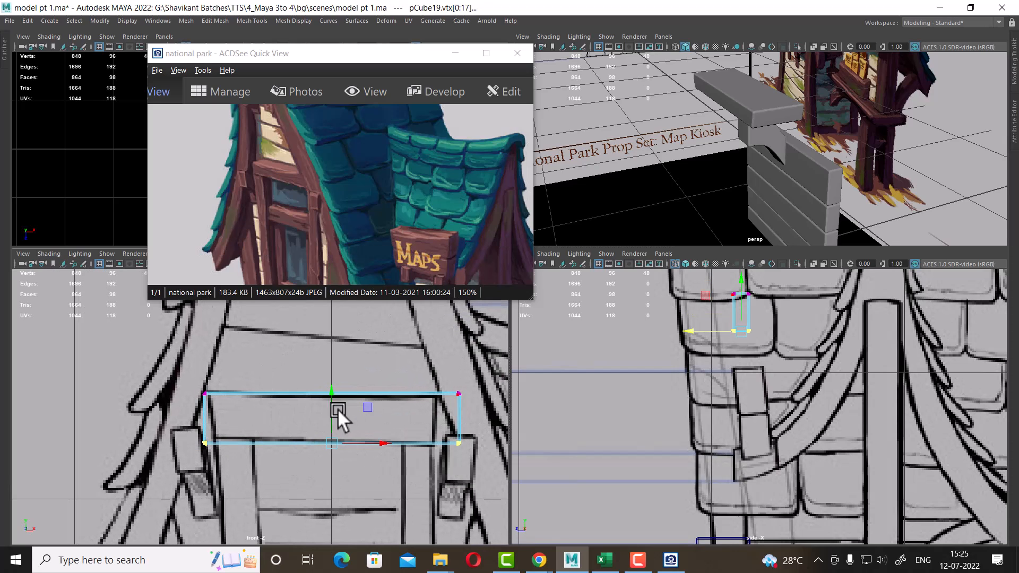
drag(243, 461, 263, 441)
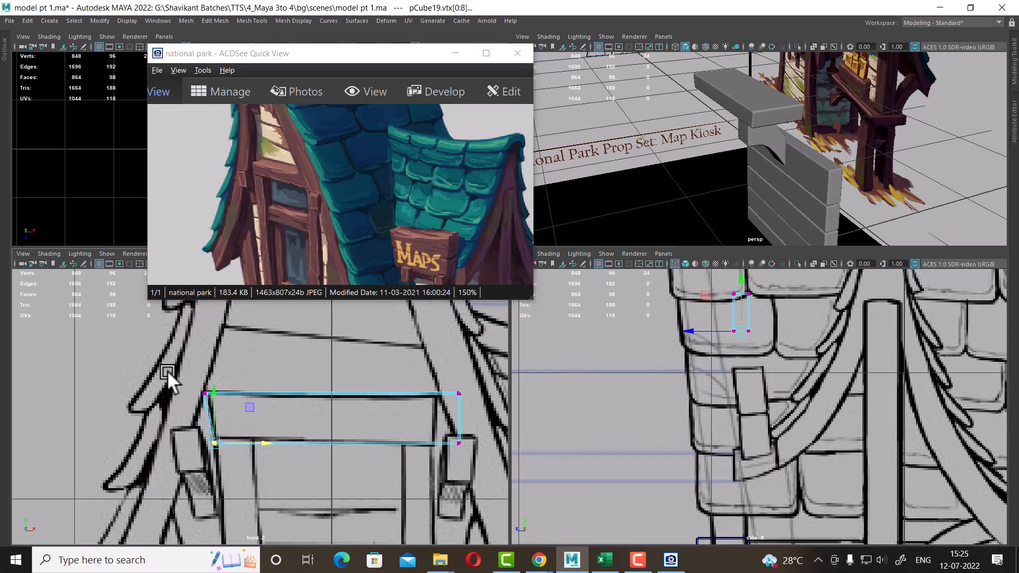
drag(167, 371, 259, 391)
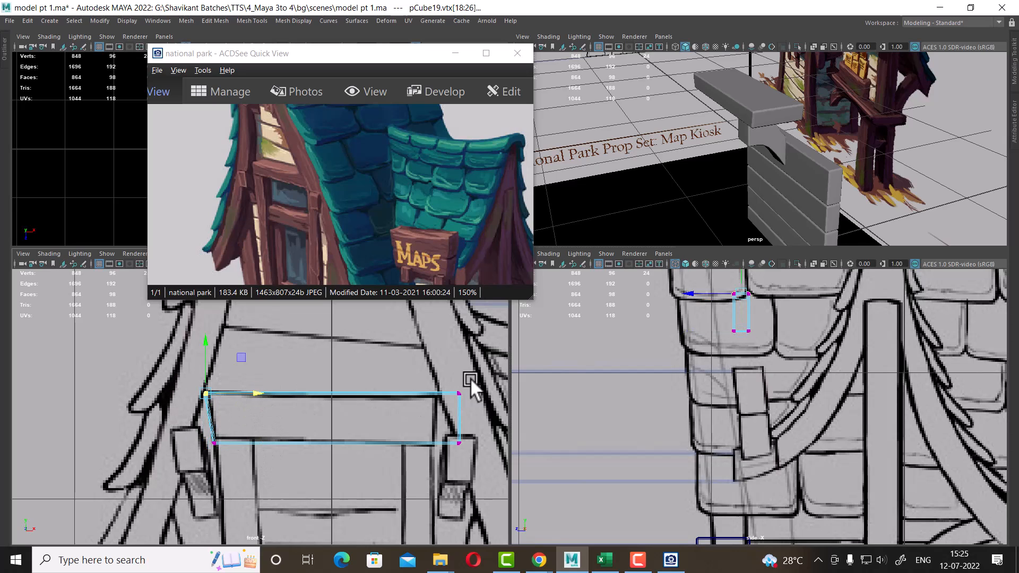
drag(470, 378, 441, 453)
drag(504, 419, 480, 422)
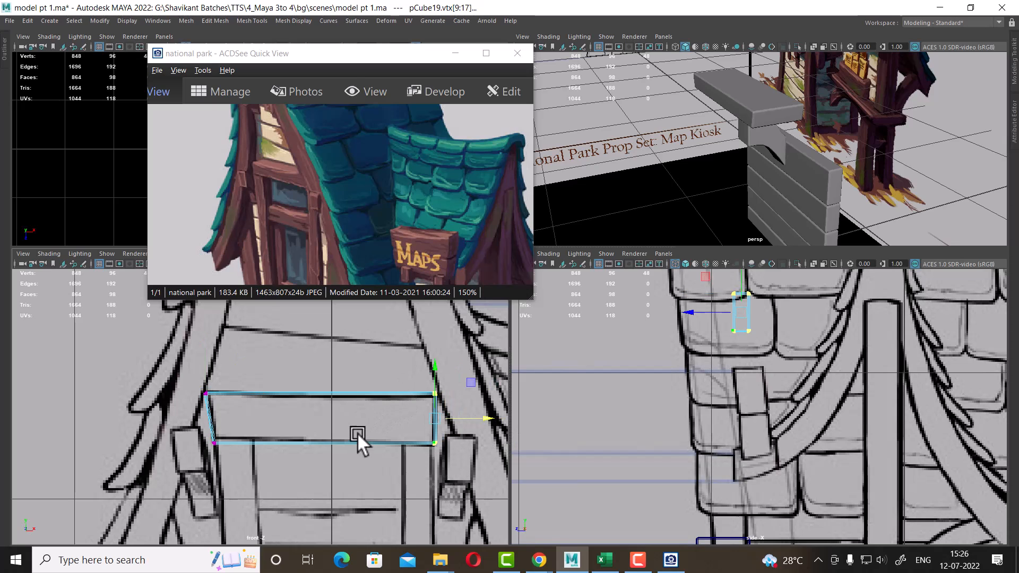
Shift the whole sign board along its depth in the side view to sit against the reference post
alt+drag(926, 166, 856, 177)
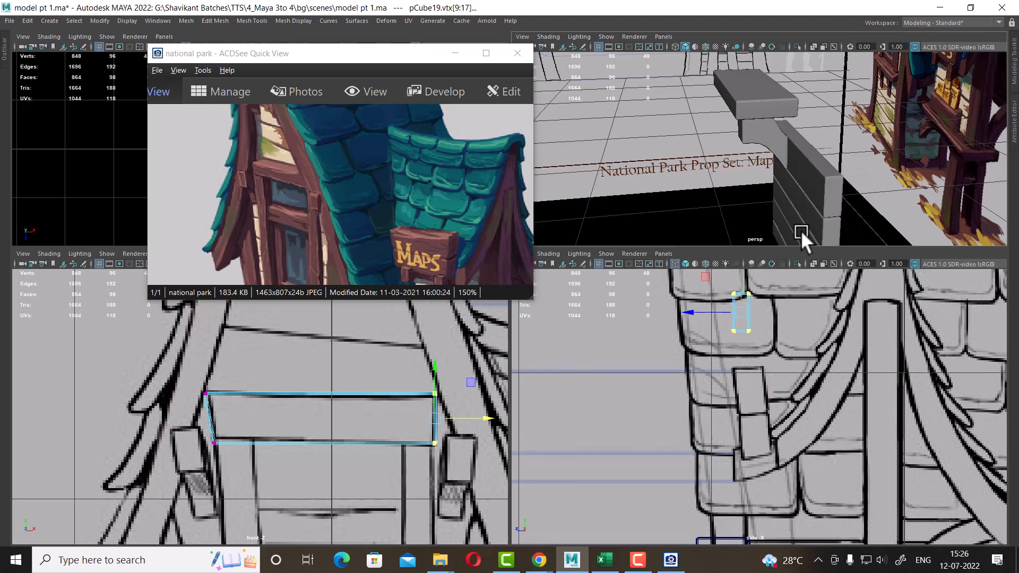
alt+drag(800, 231, 823, 158)
scroll(842, 386, down, 2)
alt+middle_drag(760, 327, 760, 369)
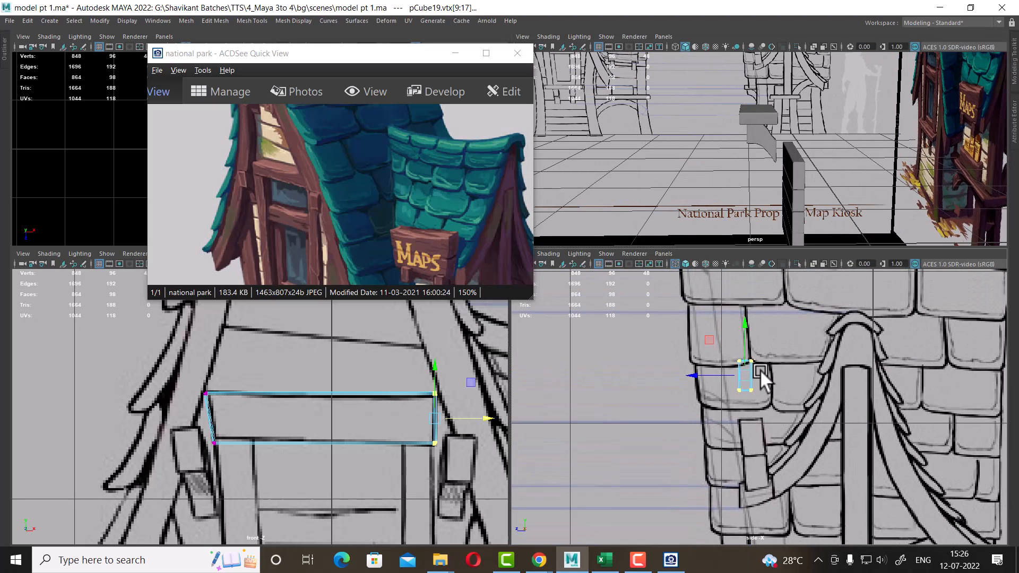
scroll(760, 369, up, 2)
drag(729, 386, 737, 400)
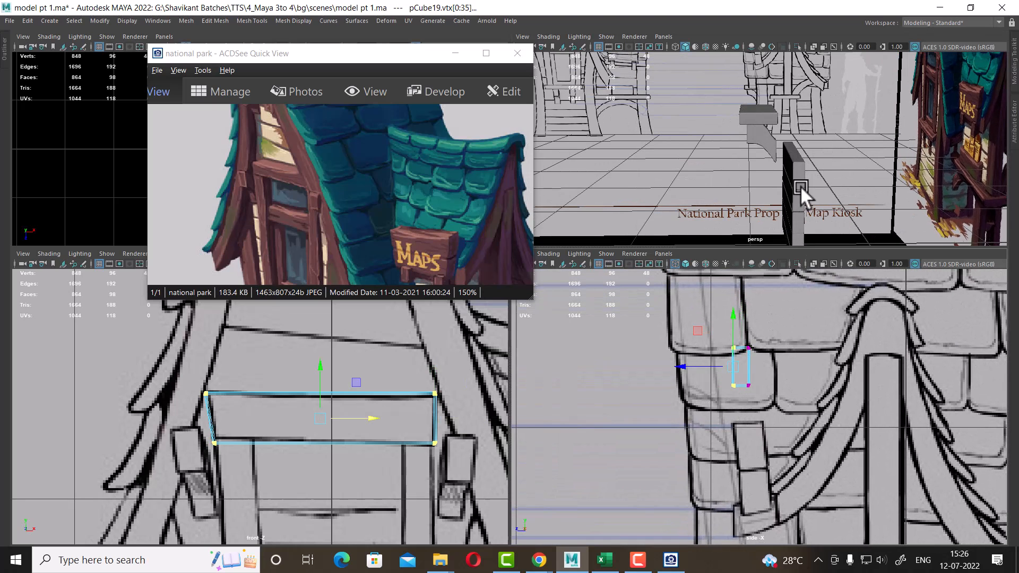
alt+drag(800, 185, 801, 364)
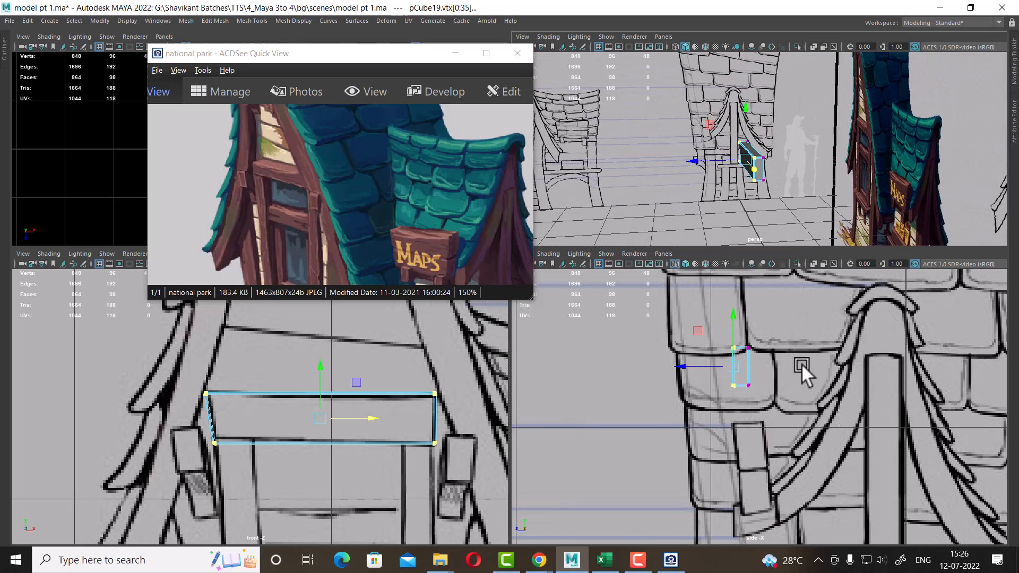
drag(689, 367, 681, 367)
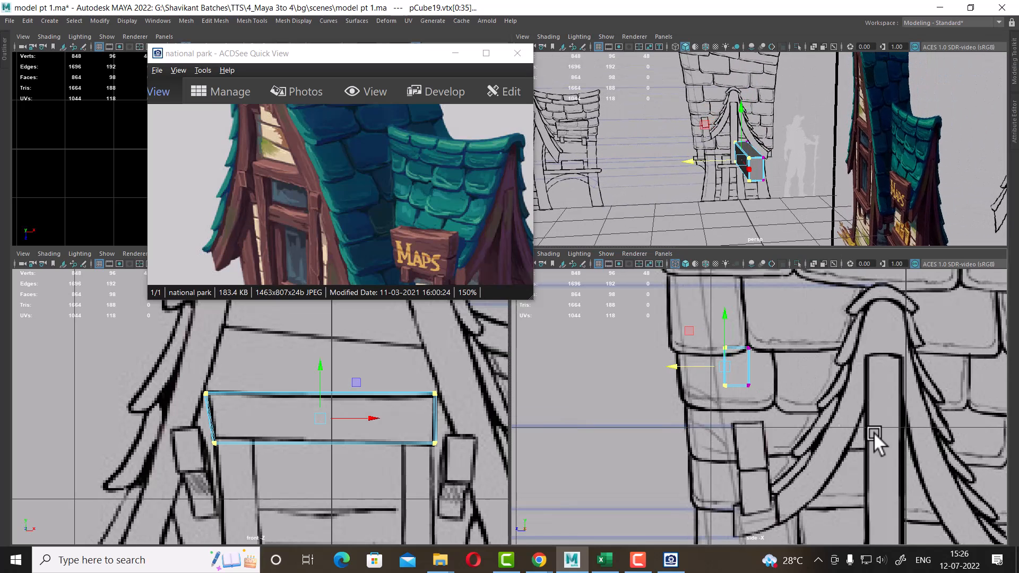
alt+middle_drag(863, 527, 891, 408)
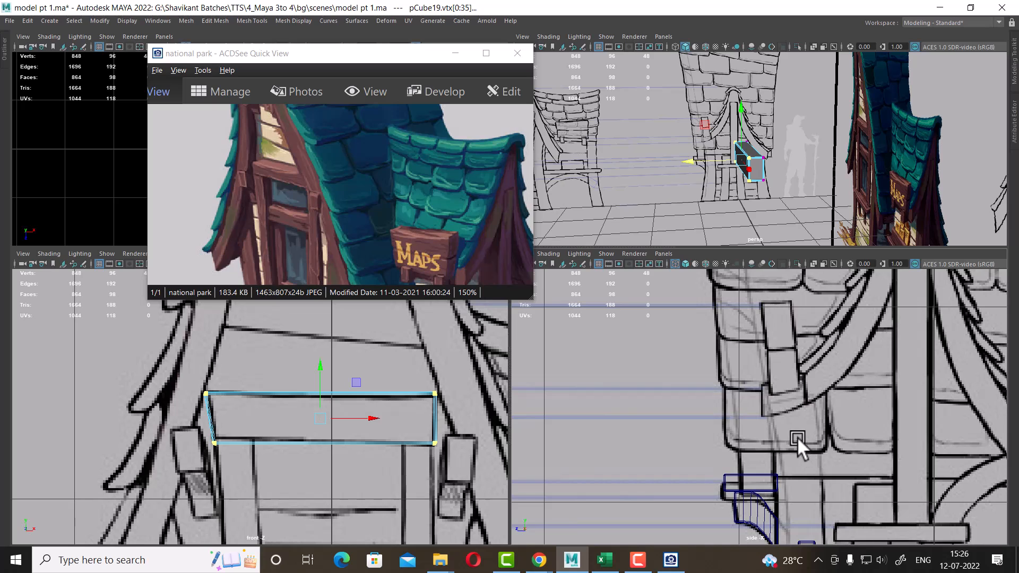
right_drag(768, 164, 808, 132)
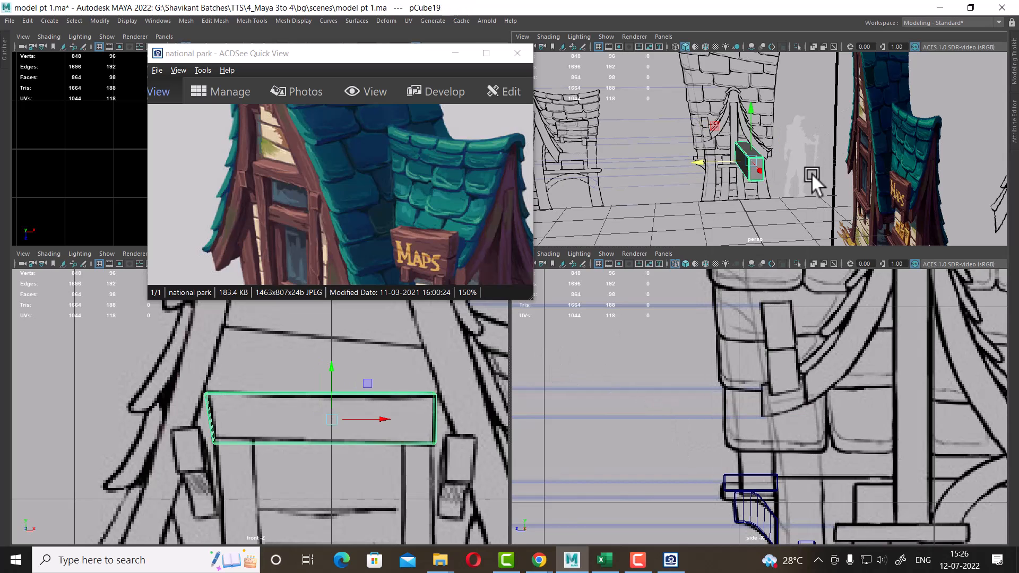
click(811, 173)
click(752, 164)
alt+middle_drag(779, 415, 786, 460)
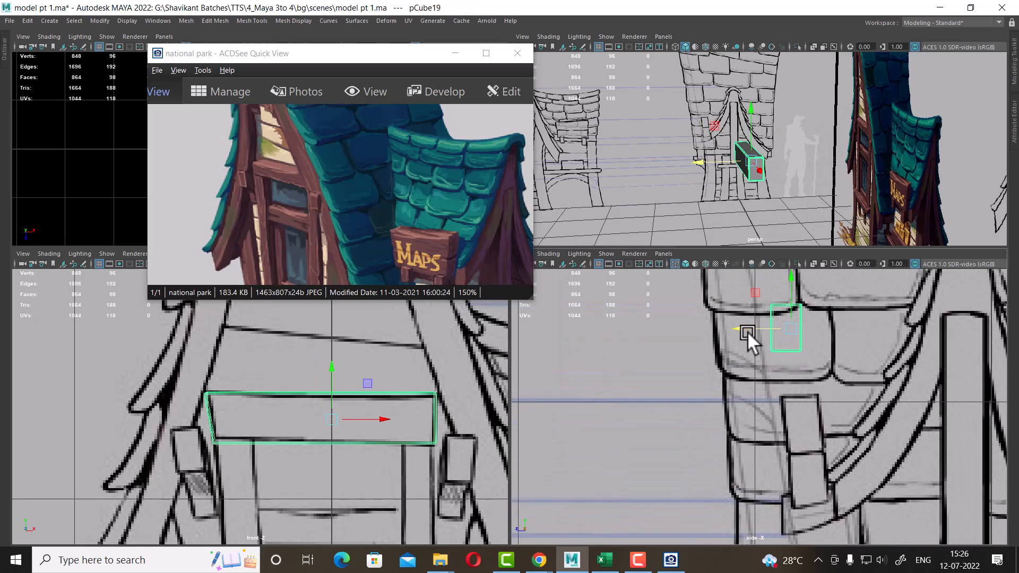
drag(747, 332, 702, 334)
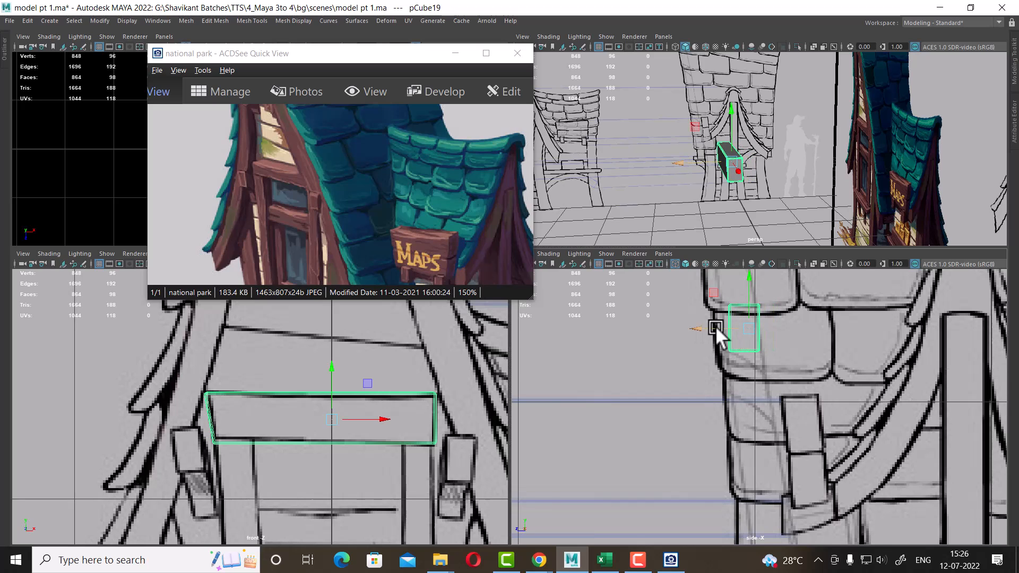
drag(265, 177, 289, 188)
scroll(287, 187, up, 2)
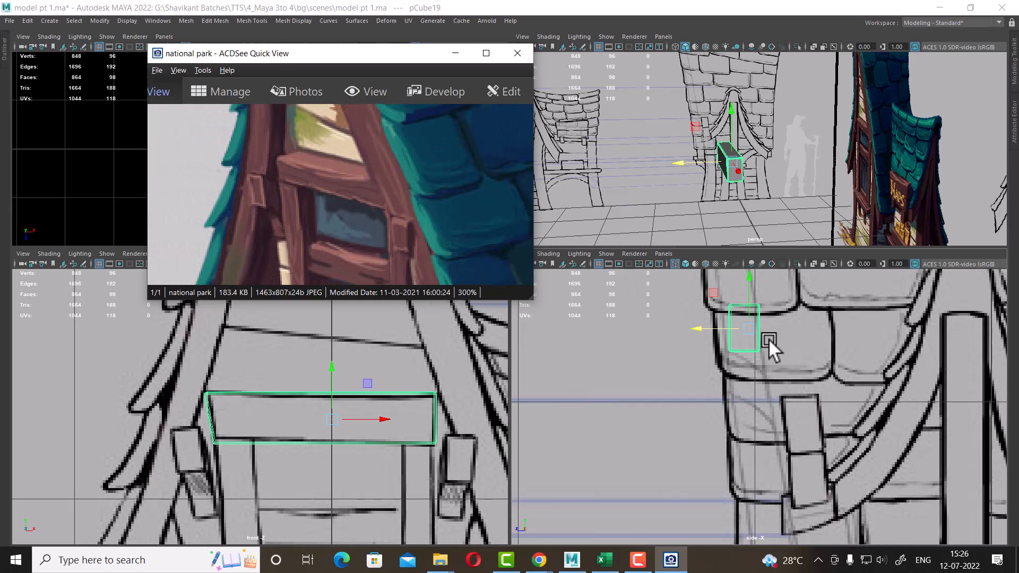
drag(709, 329, 718, 329)
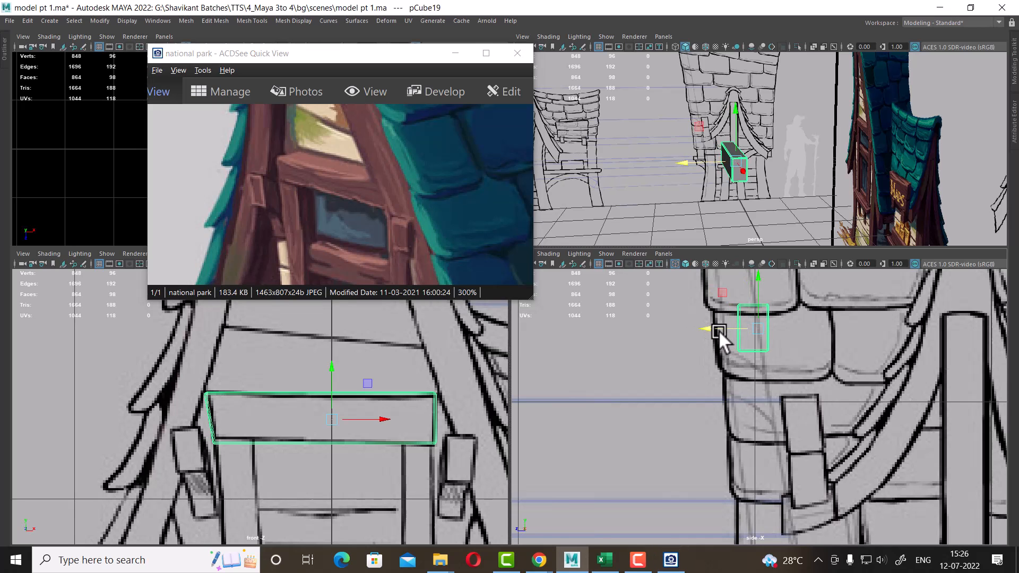
scroll(382, 423, down, 5)
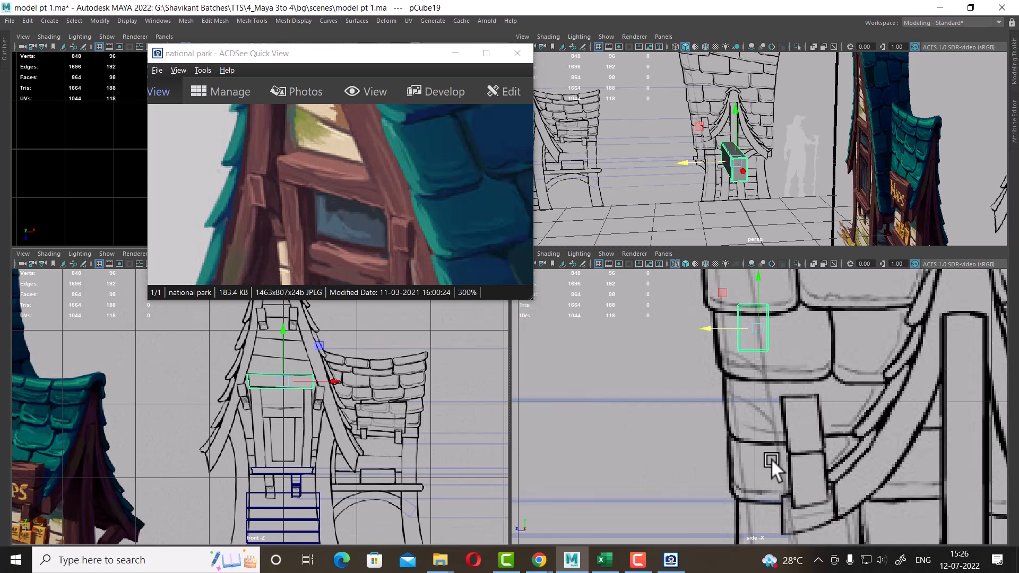
scroll(771, 458, down, 5)
scroll(814, 492, up, 3)
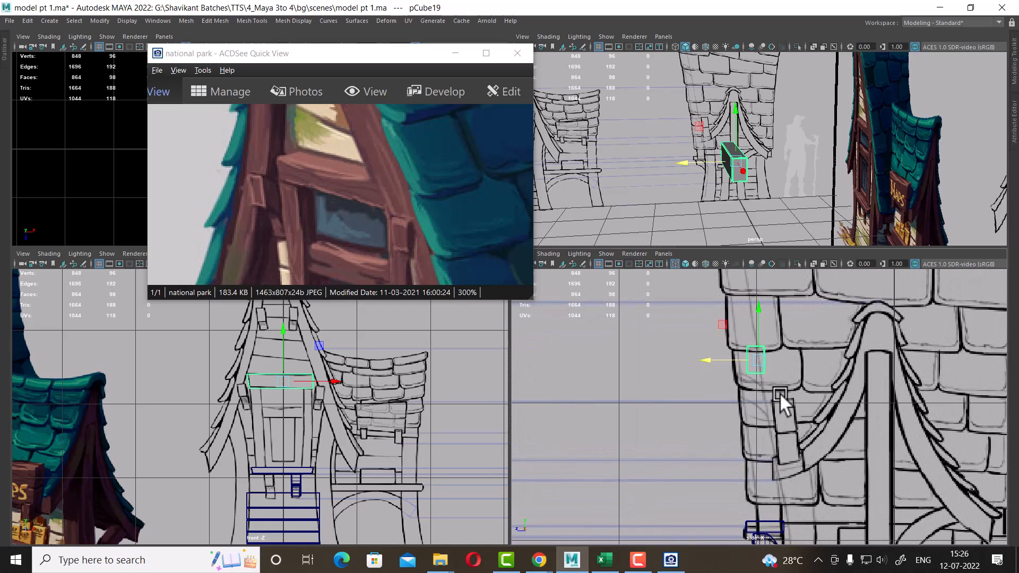
Move the sign board's face vertices in the side view to set the board's thickness
alt+drag(814, 151, 764, 135)
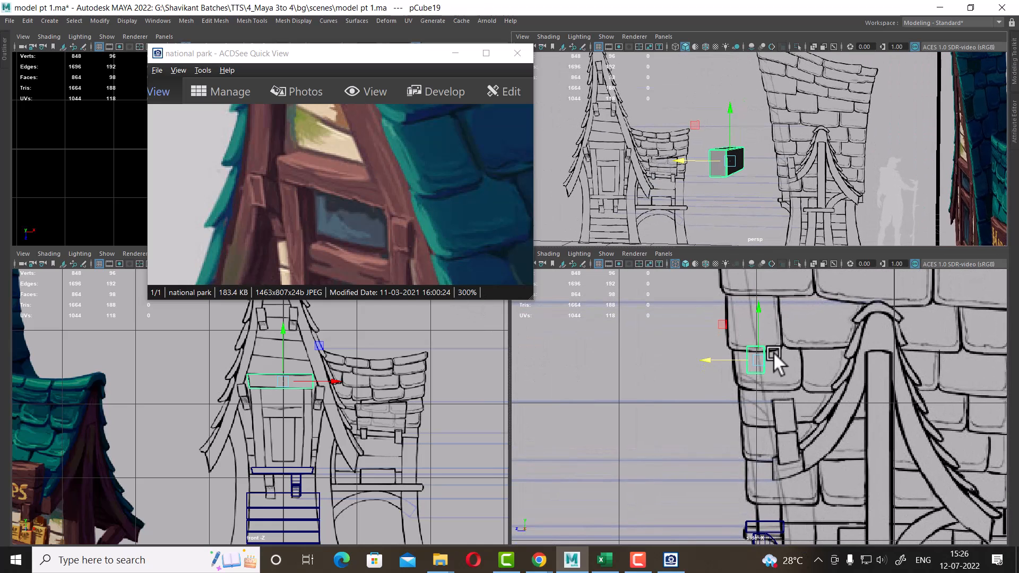
right_drag(759, 349, 657, 236)
scroll(763, 390, up, 3)
drag(757, 379, 756, 379)
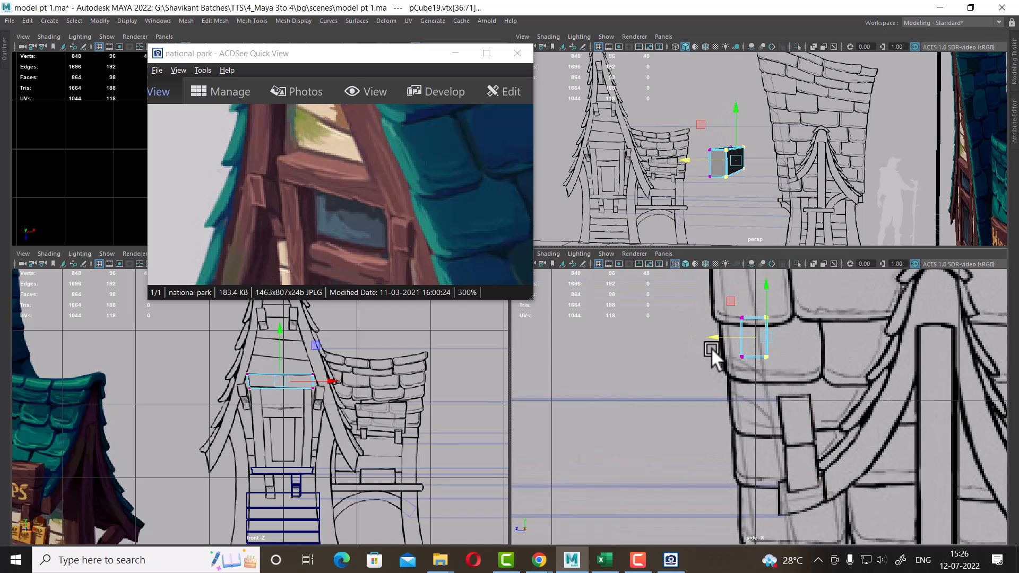
drag(716, 338, 724, 338)
alt+drag(754, 217, 845, 239)
drag(731, 339, 738, 340)
scroll(324, 410, up, 4)
scroll(325, 410, up, 4)
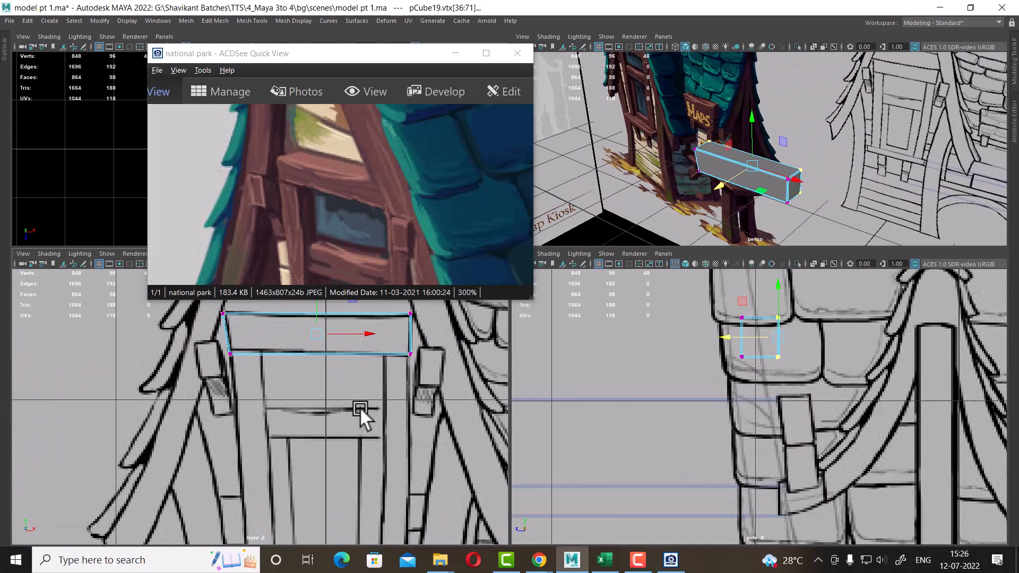
Raise the board's lower-left corner slightly and insert vertical edge loops across the sign board
drag(257, 396, 225, 417)
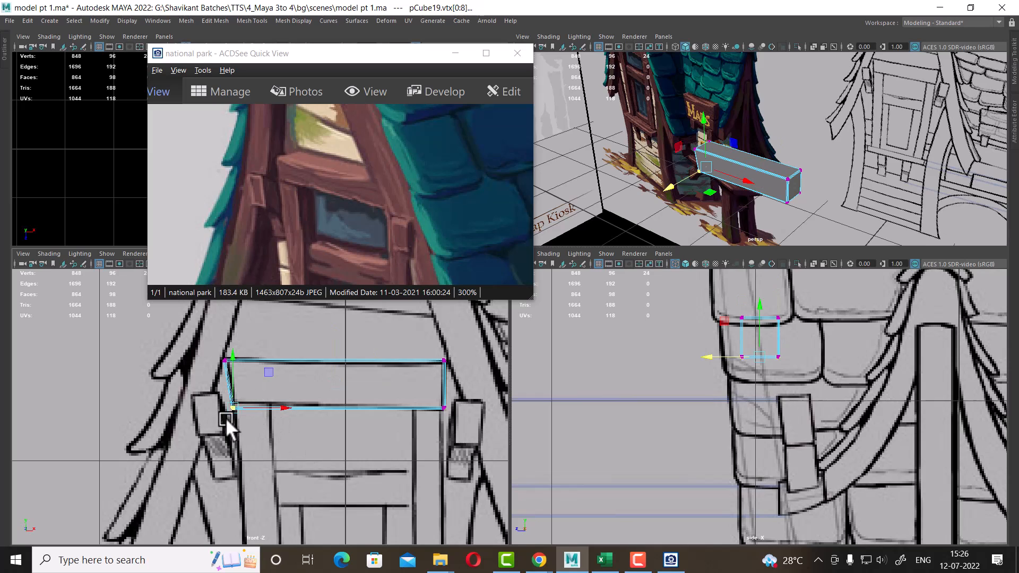
drag(234, 356, 234, 351)
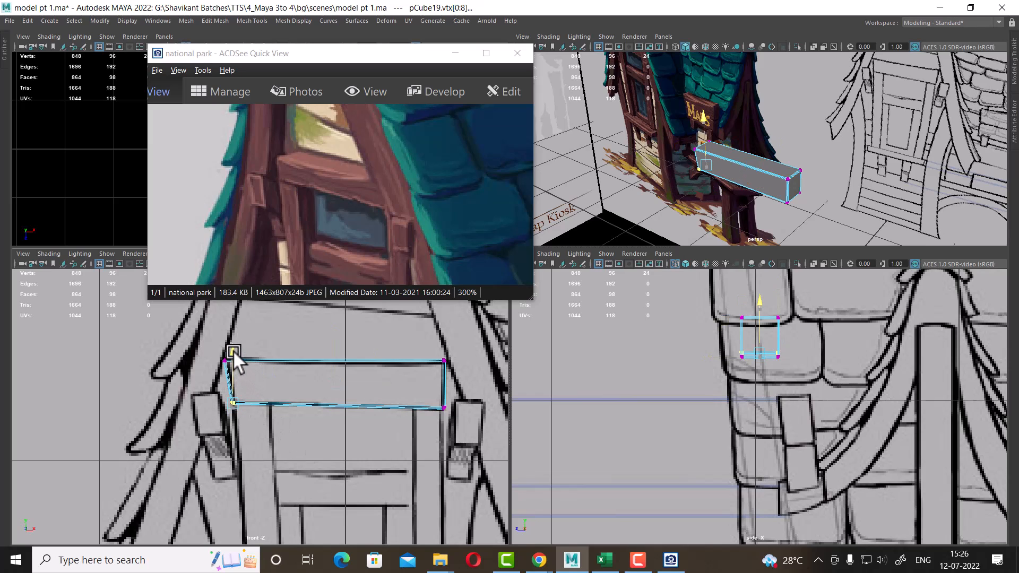
right_drag(339, 405, 345, 226)
click(335, 407)
ctrl+right_drag(391, 361, 375, 408)
click(378, 401)
key(g)
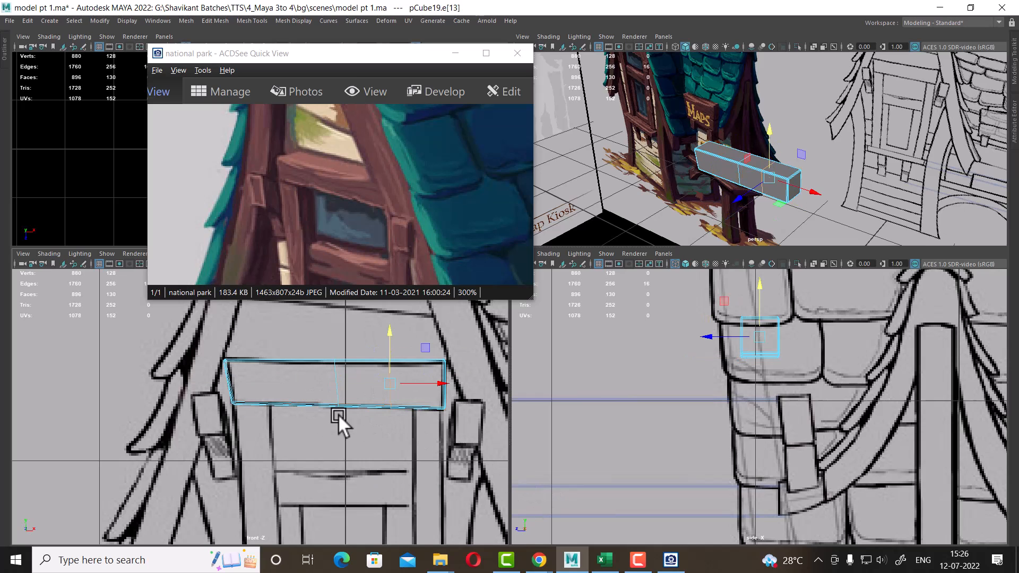
click(298, 402)
key(g)
Move the new edge-loop vertices along the board's top and bottom edges to follow the reference's uneven outline
scroll(393, 416, up, 2)
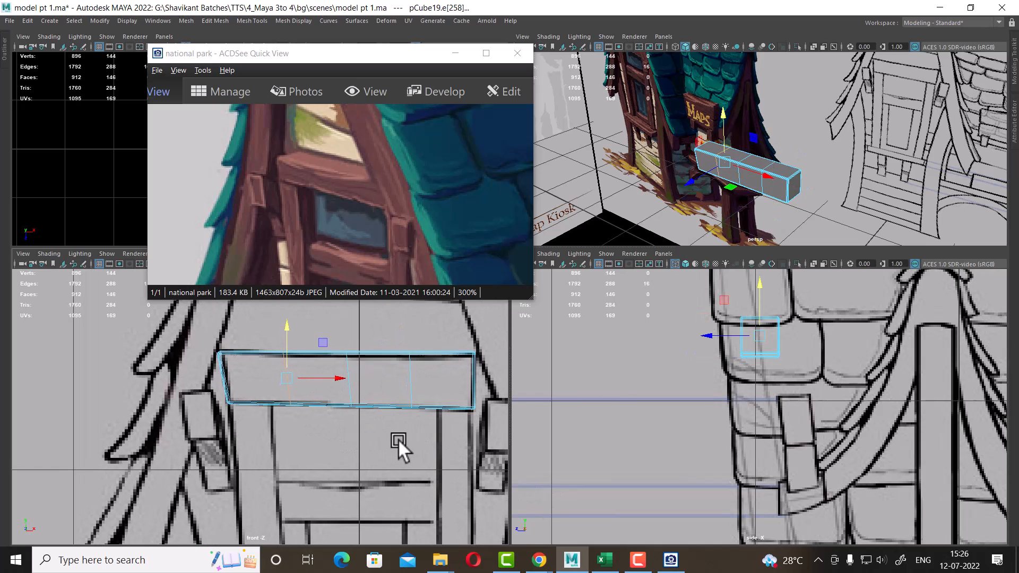
right_drag(413, 360, 307, 356)
scroll(307, 356, up, 2)
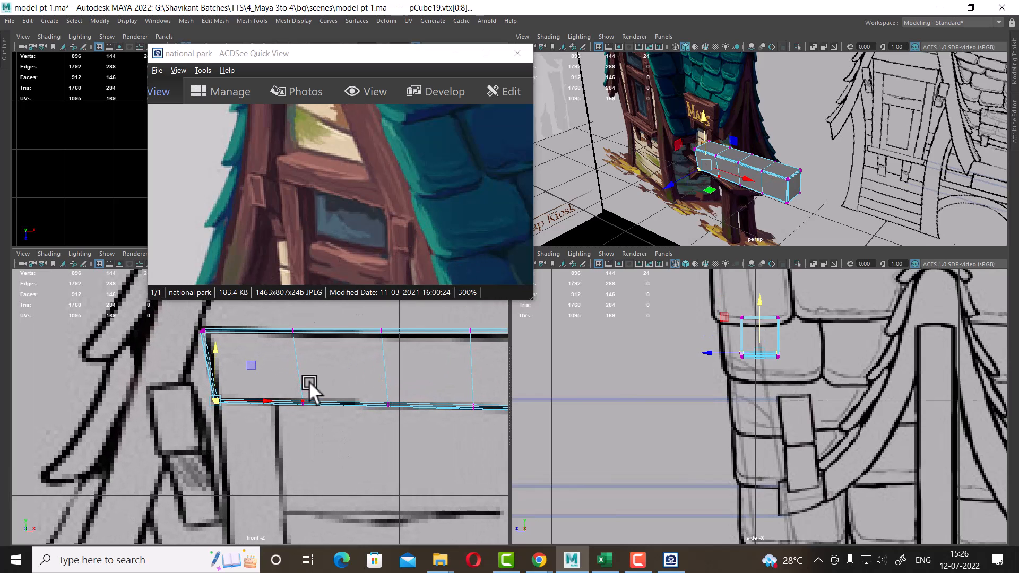
drag(312, 387, 291, 419)
drag(303, 360, 303, 356)
scroll(310, 392, down, 4)
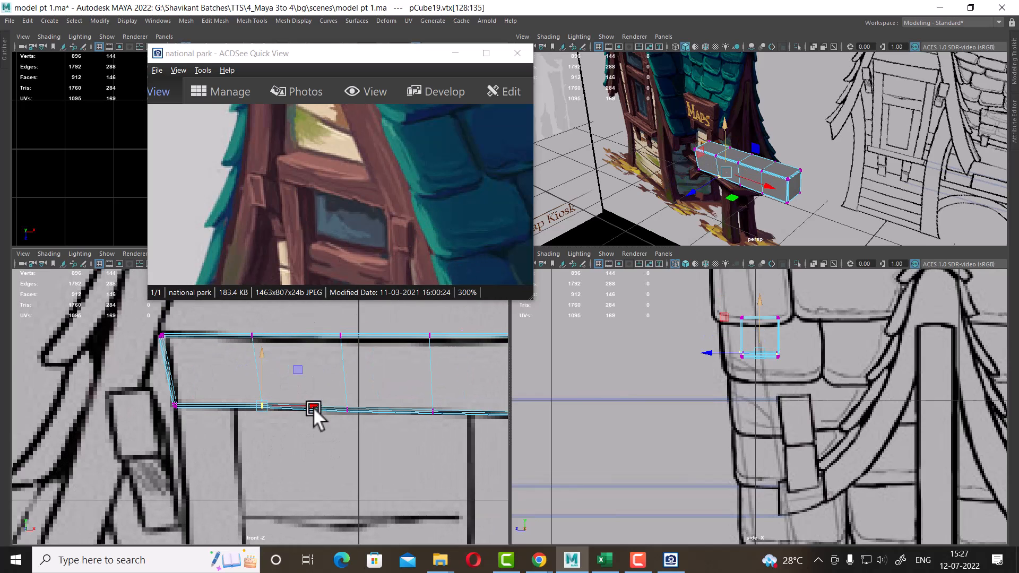
drag(372, 400, 420, 327)
alt+middle_drag(372, 364, 402, 400)
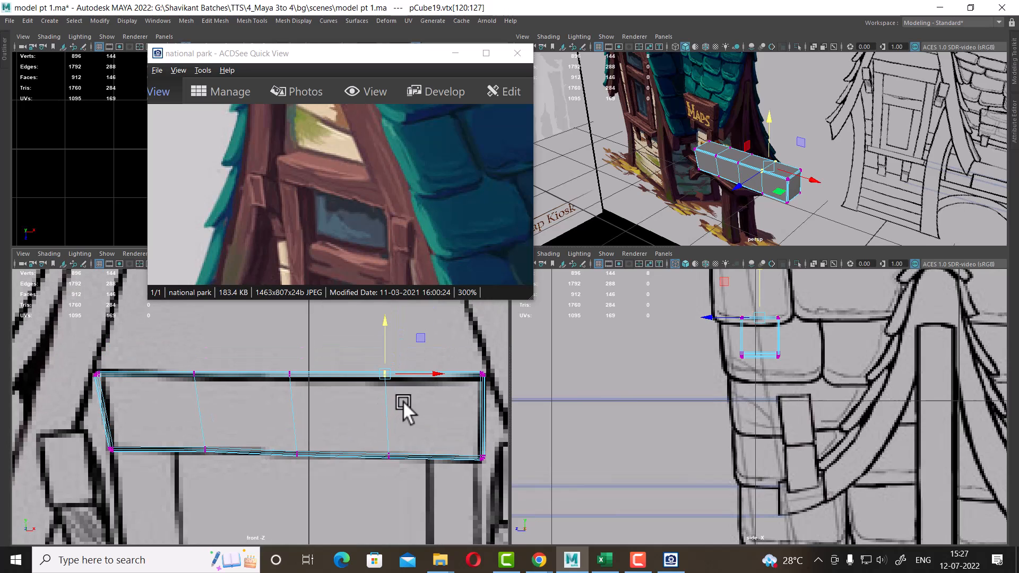
drag(357, 340, 492, 390)
drag(435, 324, 434, 329)
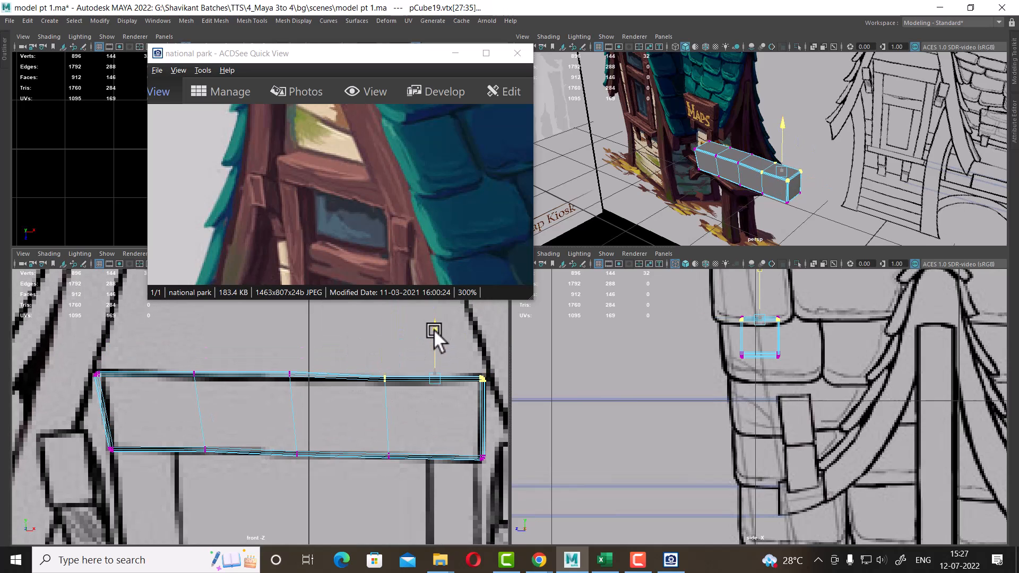
alt+drag(785, 159, 804, 174)
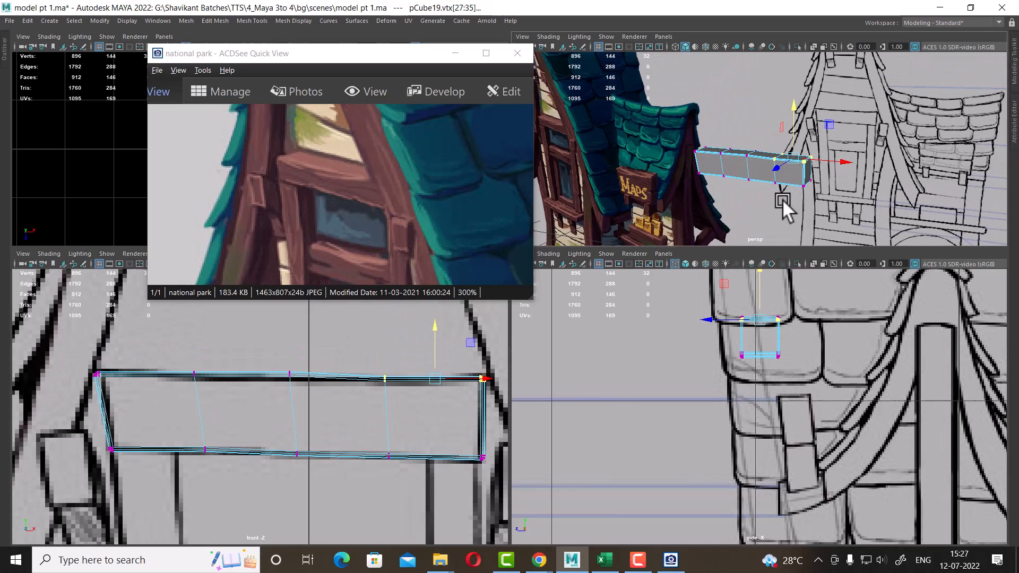
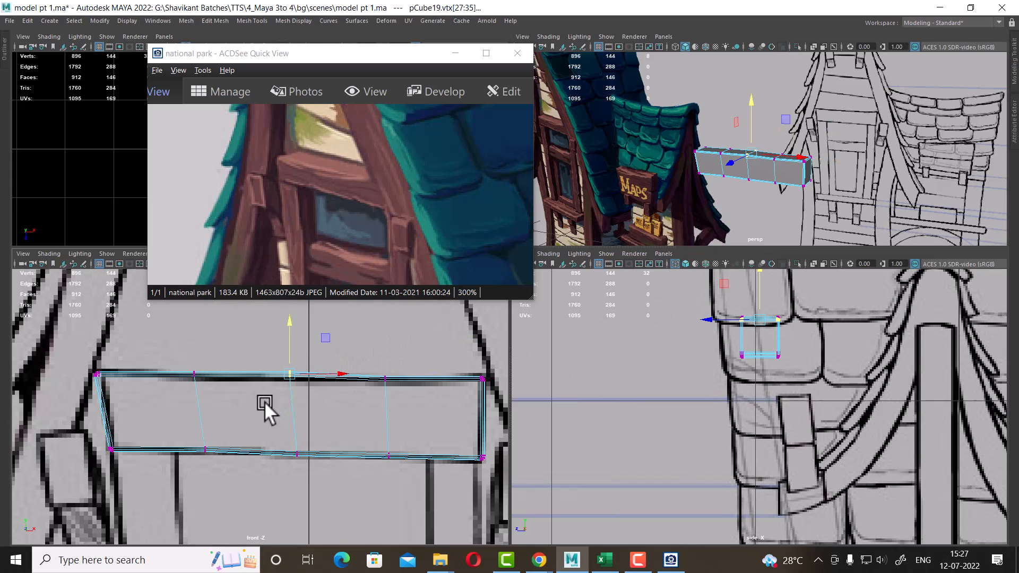
Adjust the sign board's upper-left corner vertex to follow the reference outline
drag(264, 402, 290, 335)
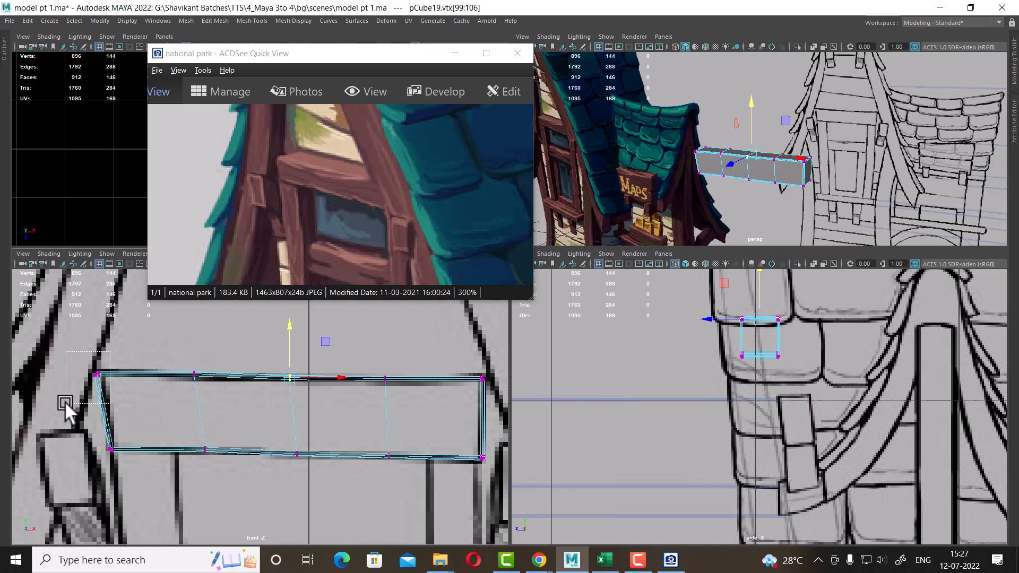
drag(65, 402, 147, 371)
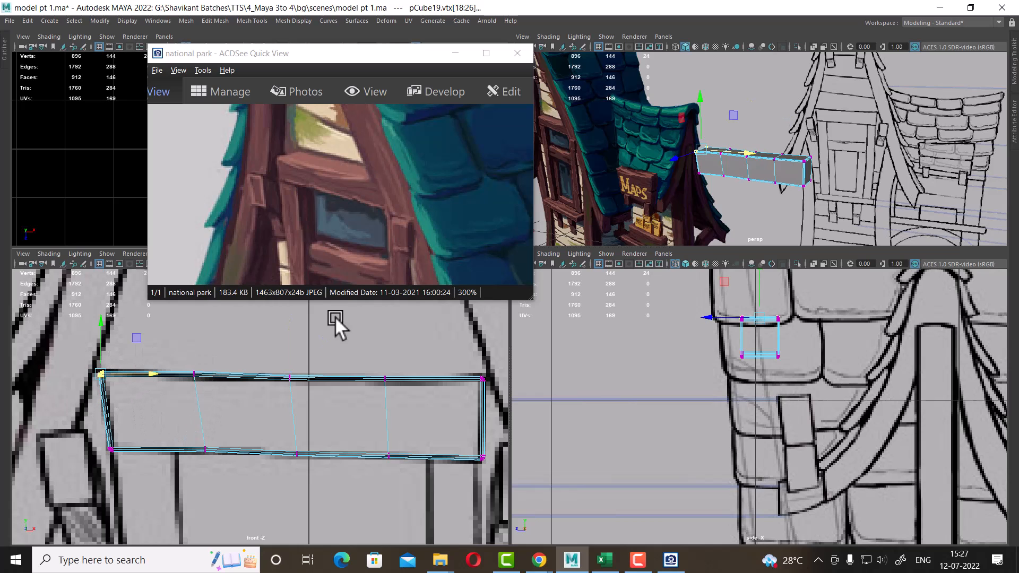
alt+drag(753, 149, 776, 175)
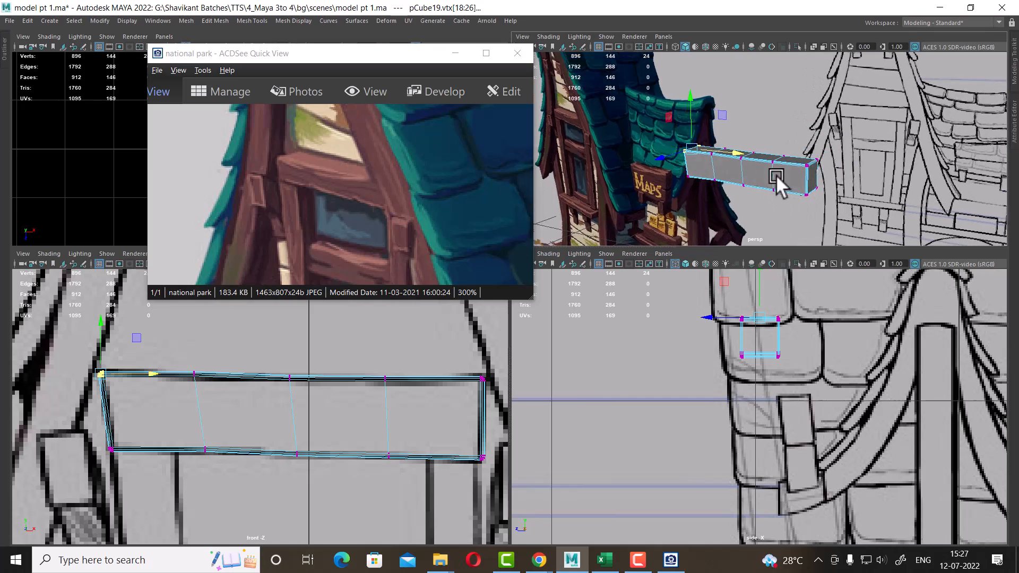
Duplicate the whole sign board and move the copy down onto the lower board position in the front view
right_drag(776, 175, 849, 137)
alt+drag(858, 144, 898, 197)
click(862, 199)
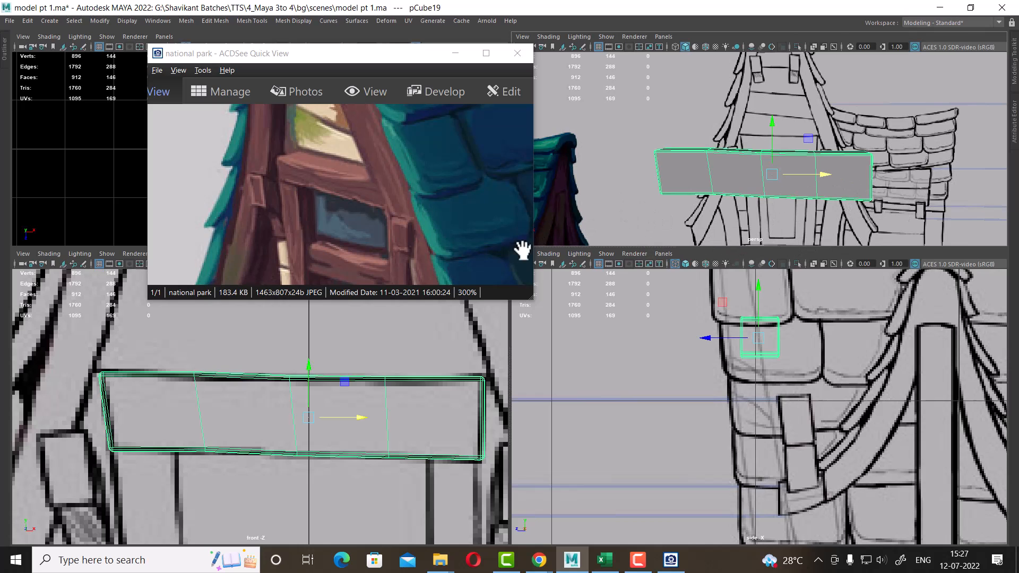
scroll(366, 422, down, 5)
drag(409, 264, 449, 205)
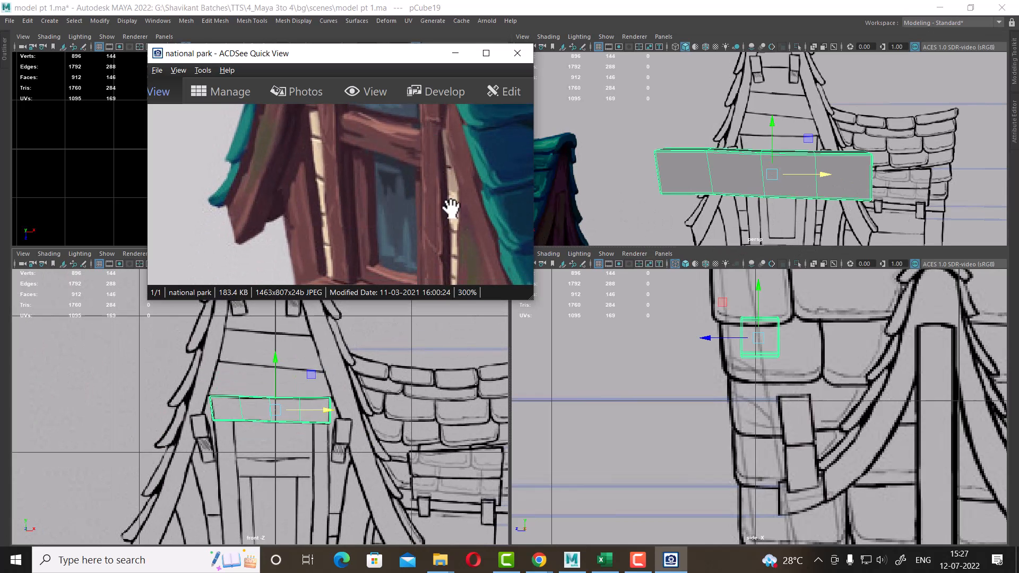
alt+middle_drag(331, 444, 337, 380)
scroll(372, 445, up, 1)
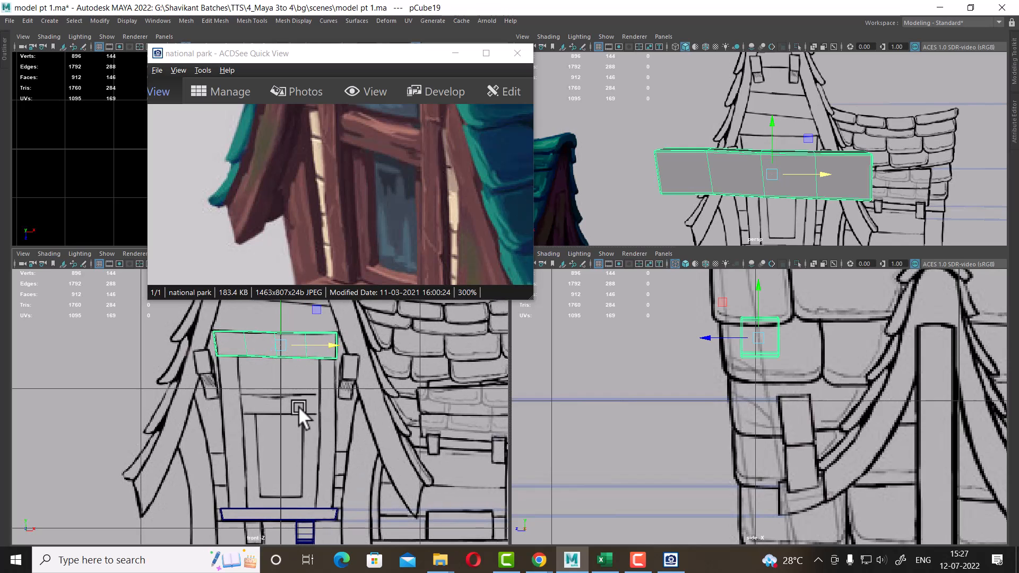
mouse_move(325, 393)
alt+middle_down()
mouse_move(337, 413)
mouse_move(341, 390)
alt+middle_up()
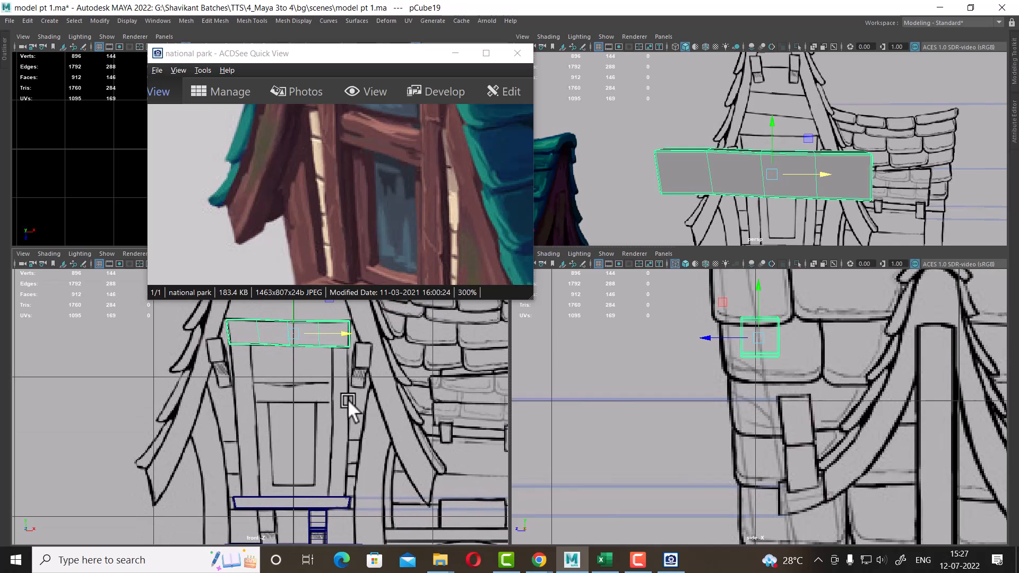
drag(382, 218, 351, 301)
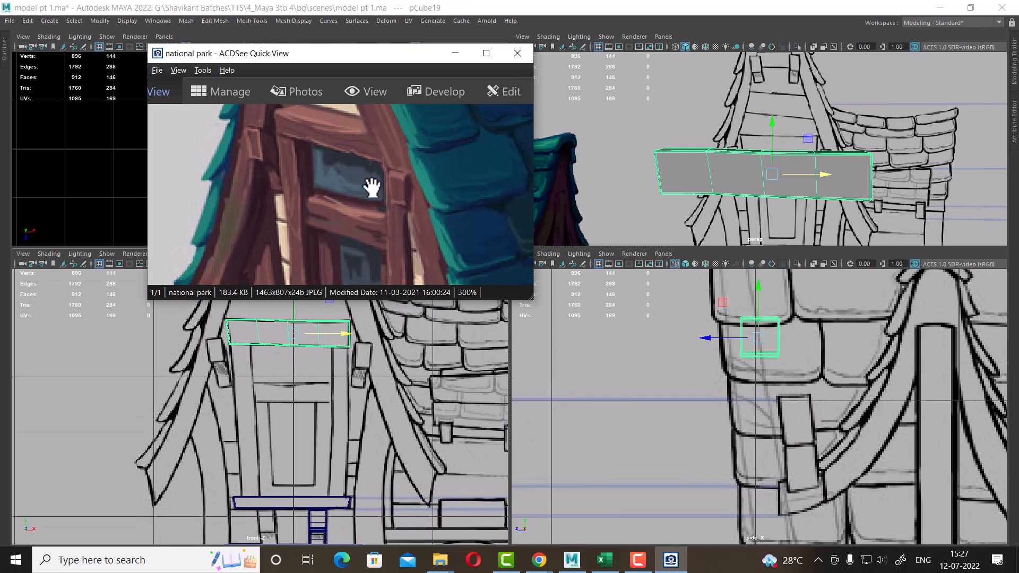
scroll(325, 421, up, 1)
alt+middle_drag(334, 417, 337, 444)
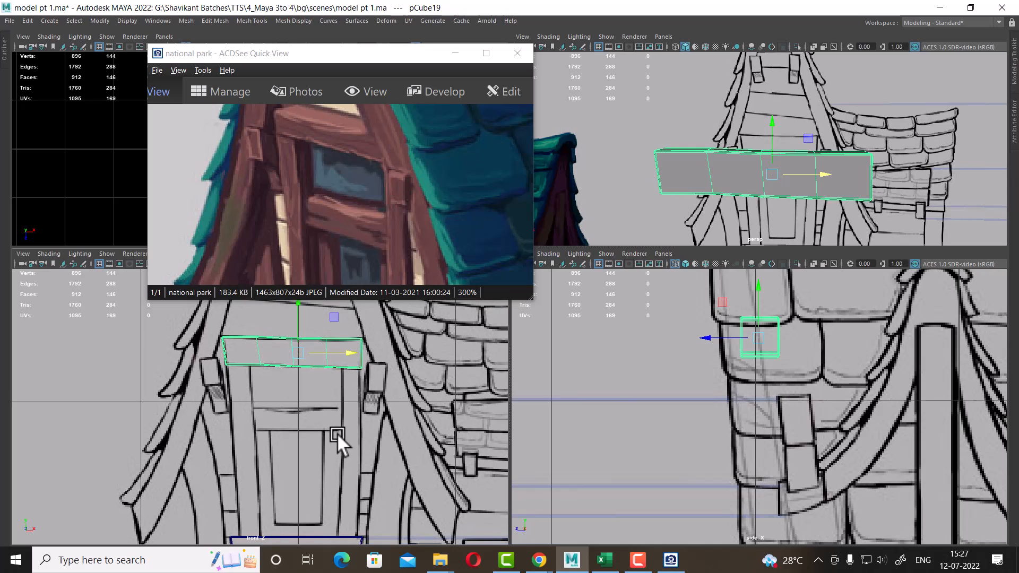
key(ctrl+d)
drag(299, 311, 305, 376)
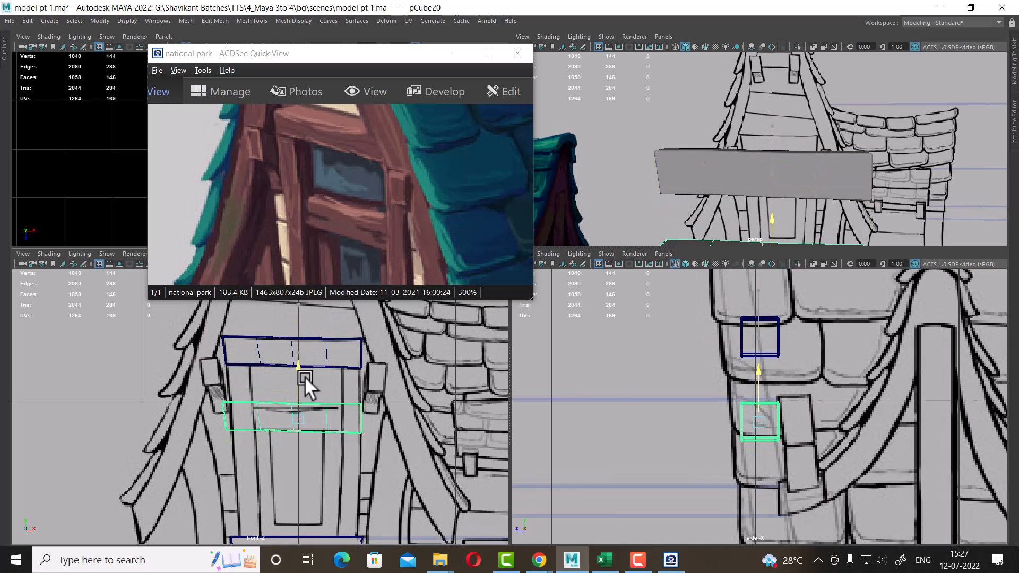
Scale the duplicated board narrower and nudge it into place over the lower board in the reference
scroll(311, 423, up, 1)
alt+right_drag(311, 424, 407, 495)
alt+middle_drag(406, 495, 376, 454)
alt+right_drag(348, 444, 362, 450)
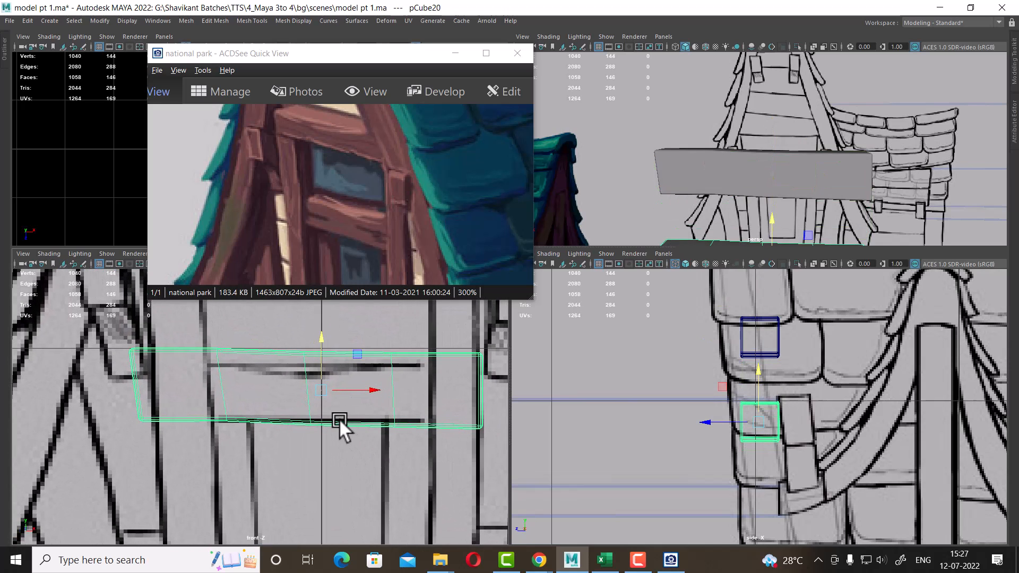
key(r)
drag(326, 395, 284, 416)
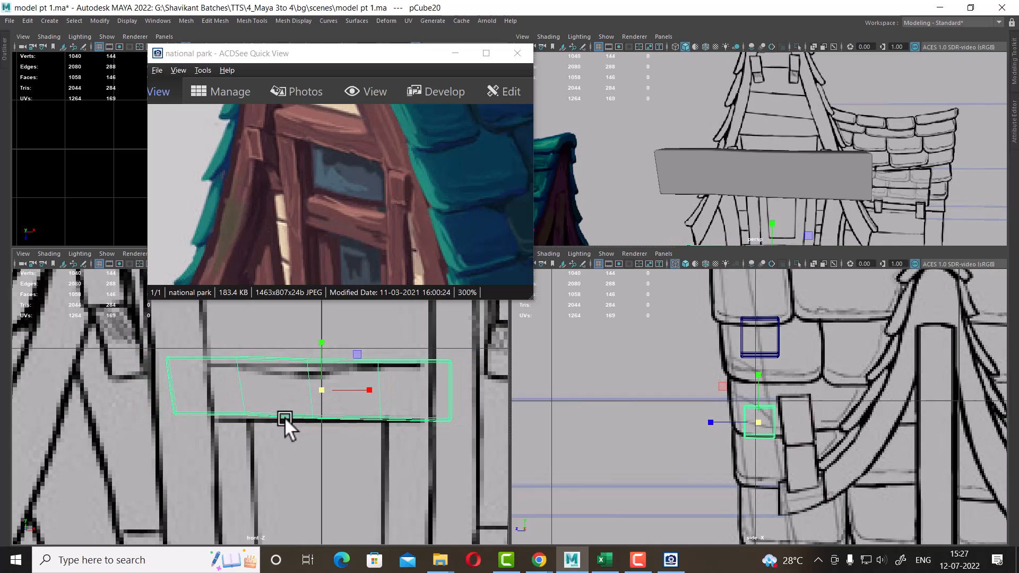
key(w)
drag(318, 348, 327, 345)
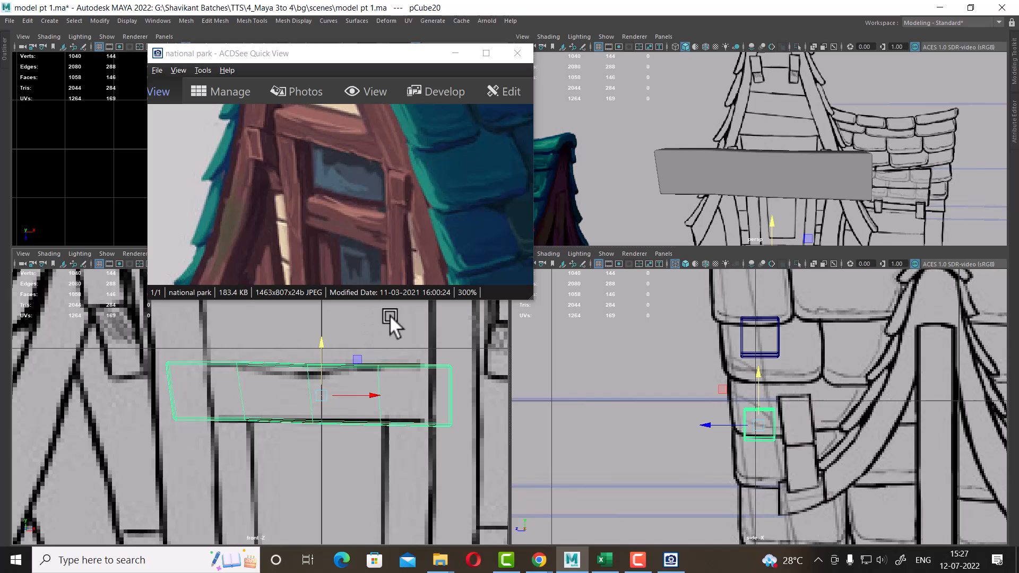
Move the lower board's top and bottom edge vertices to follow the reference's uneven outline
right_drag(402, 365, 319, 327)
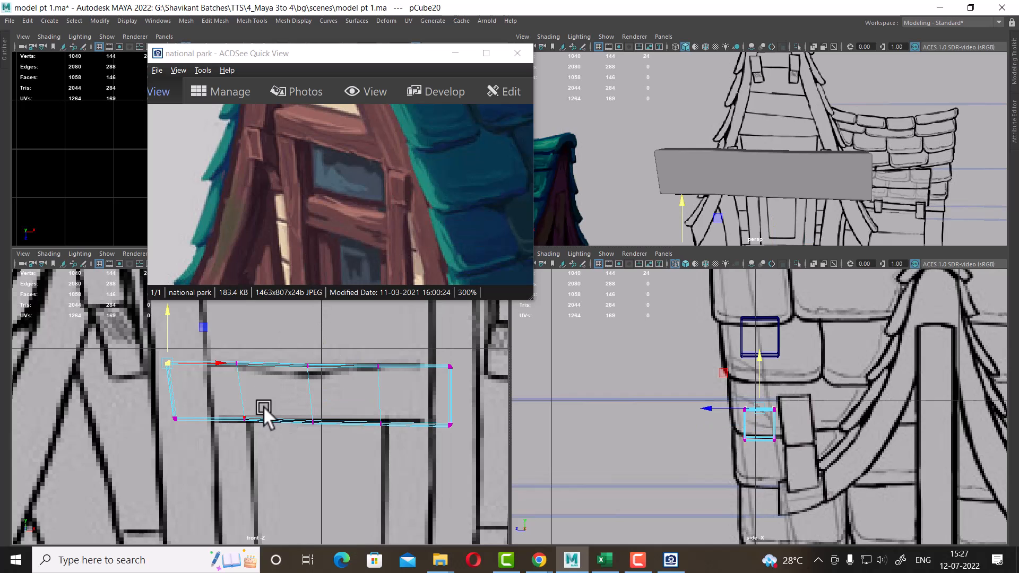
drag(278, 395, 222, 385)
drag(392, 340, 366, 439)
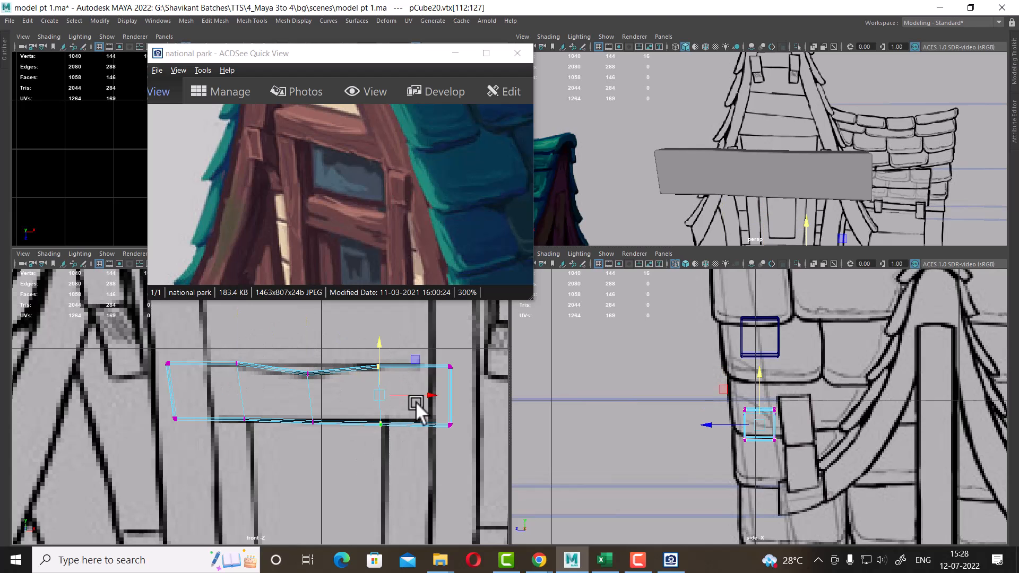
drag(421, 394, 418, 392)
drag(488, 411, 167, 446)
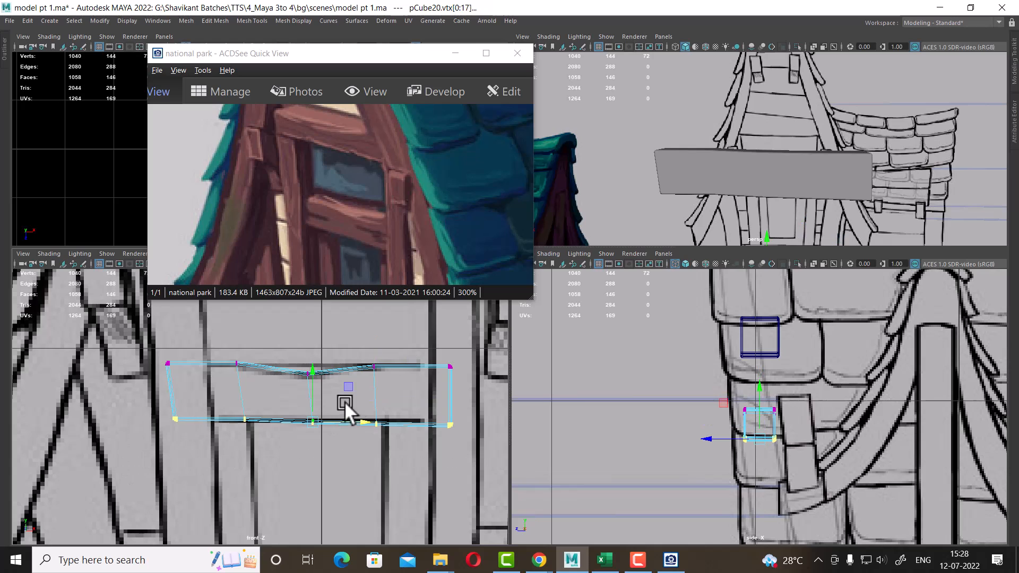
drag(315, 373, 316, 372)
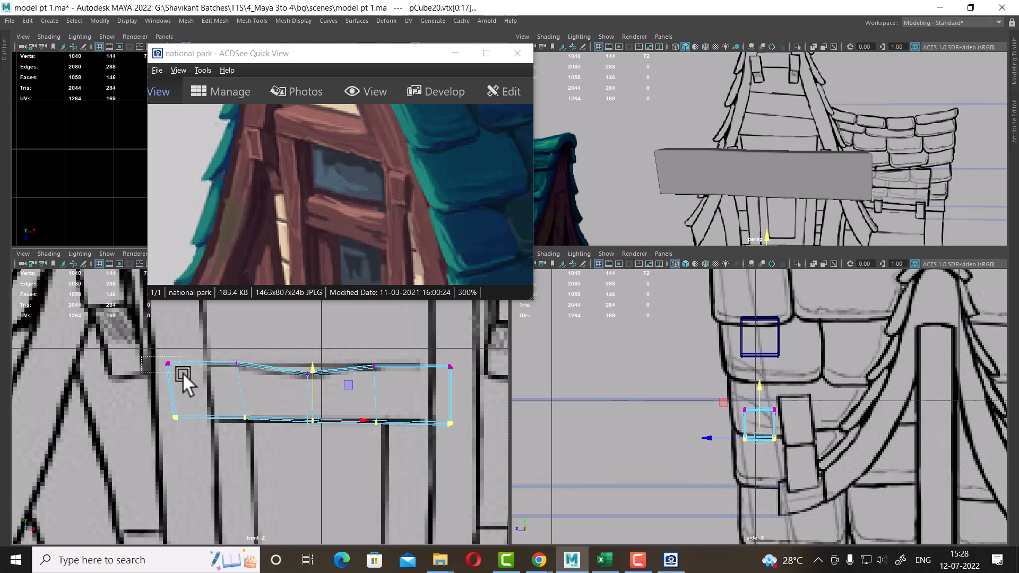
drag(262, 462, 263, 462)
Move the lower board's left and right side vertices inward to match the reference width
drag(254, 387, 266, 389)
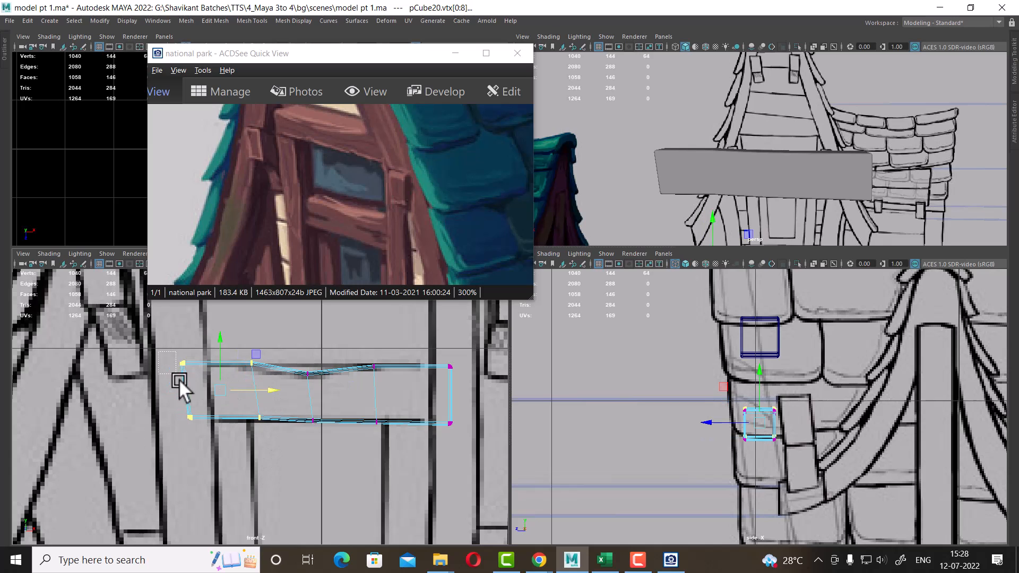
drag(180, 379, 258, 387)
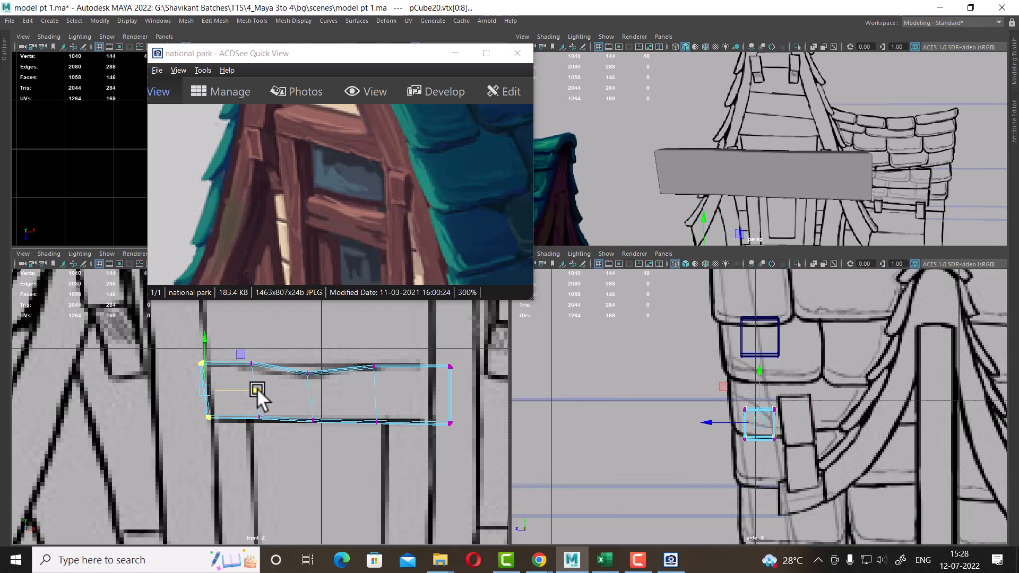
drag(467, 344, 438, 432)
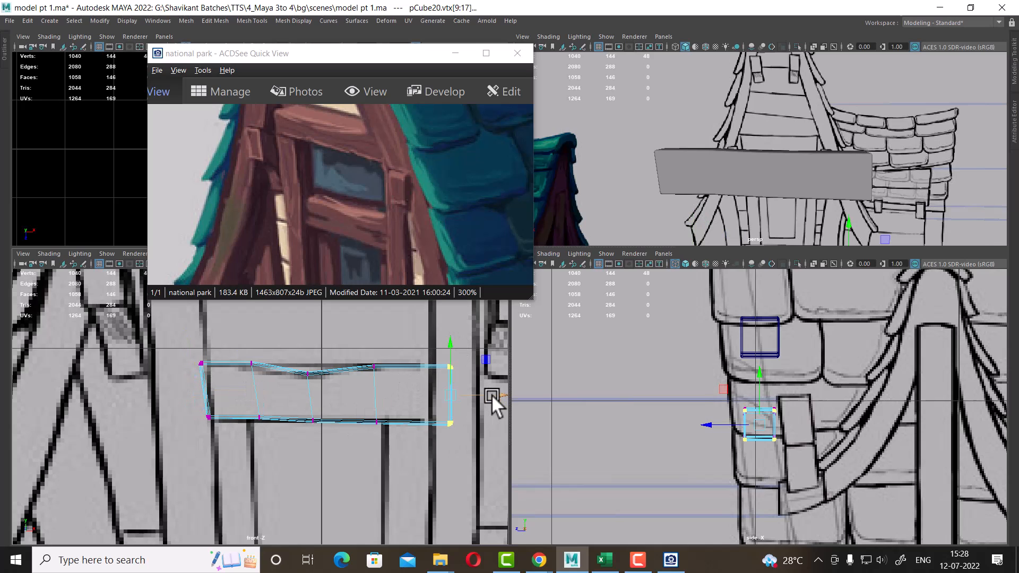
drag(491, 395, 481, 395)
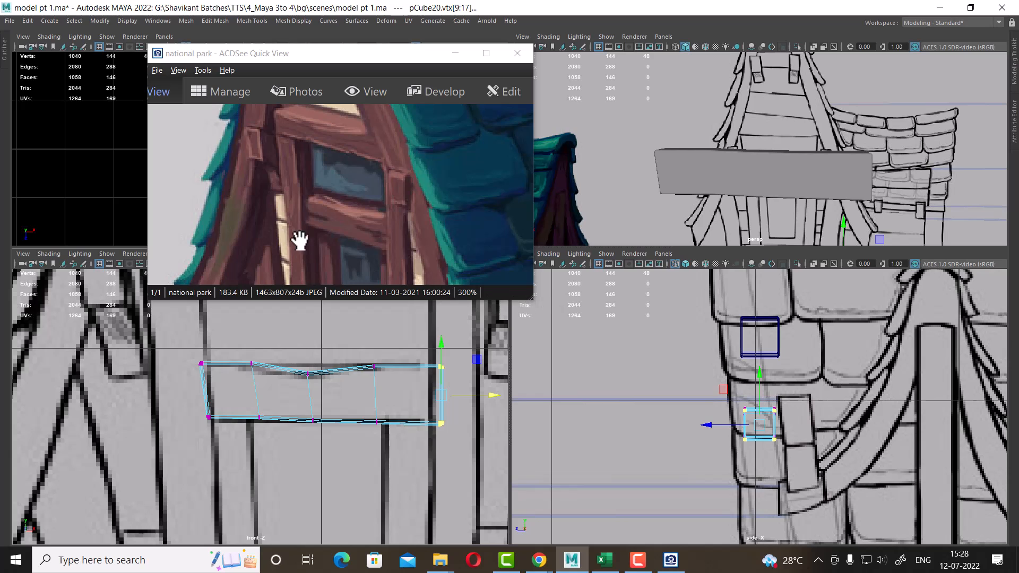
Undo a stray move and scale the lower board thinner along its depth in the side view
alt+drag(828, 125, 781, 159)
scroll(779, 459, up, 2)
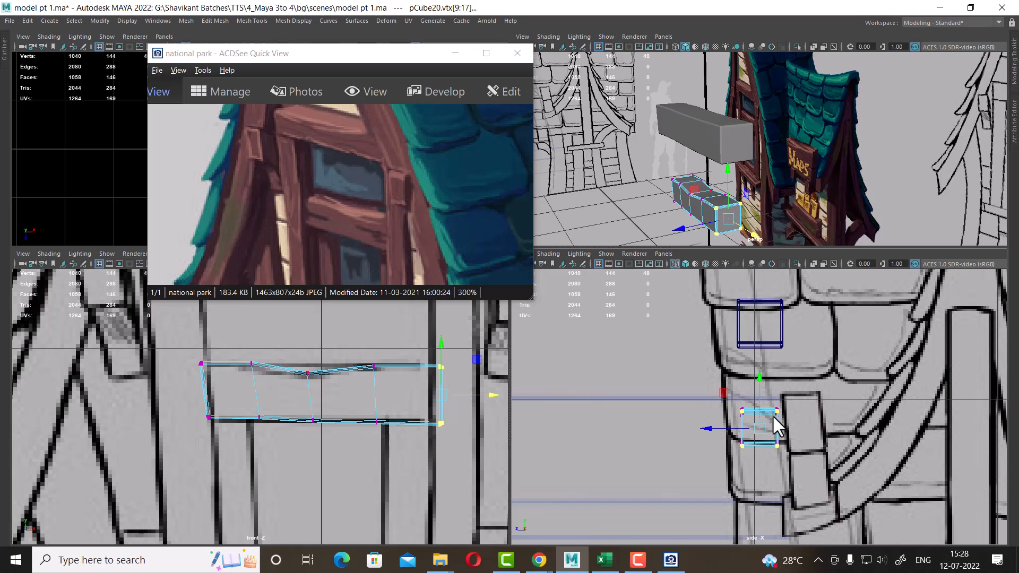
right_drag(772, 415, 824, 288)
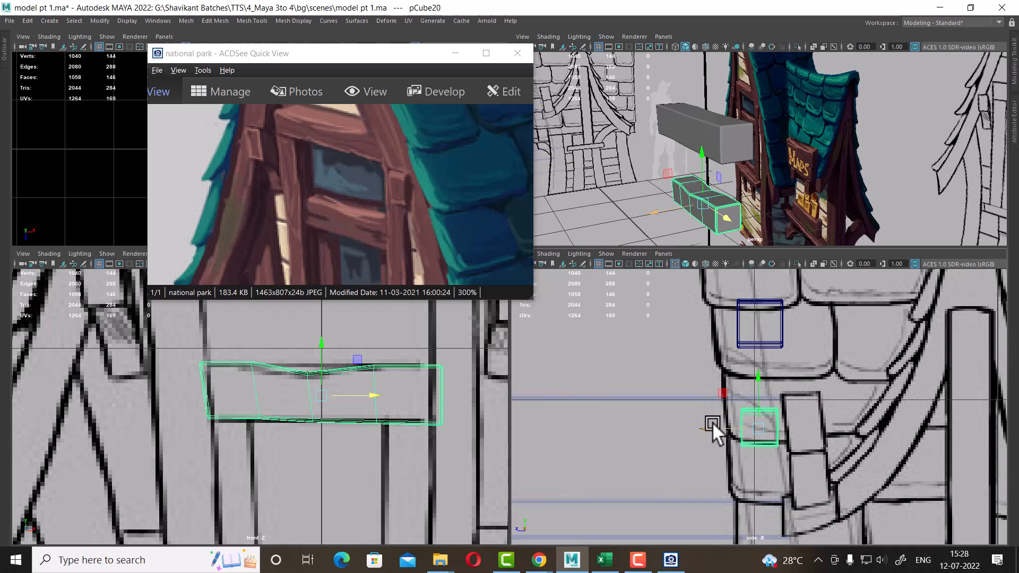
middle_drag(713, 422, 717, 427)
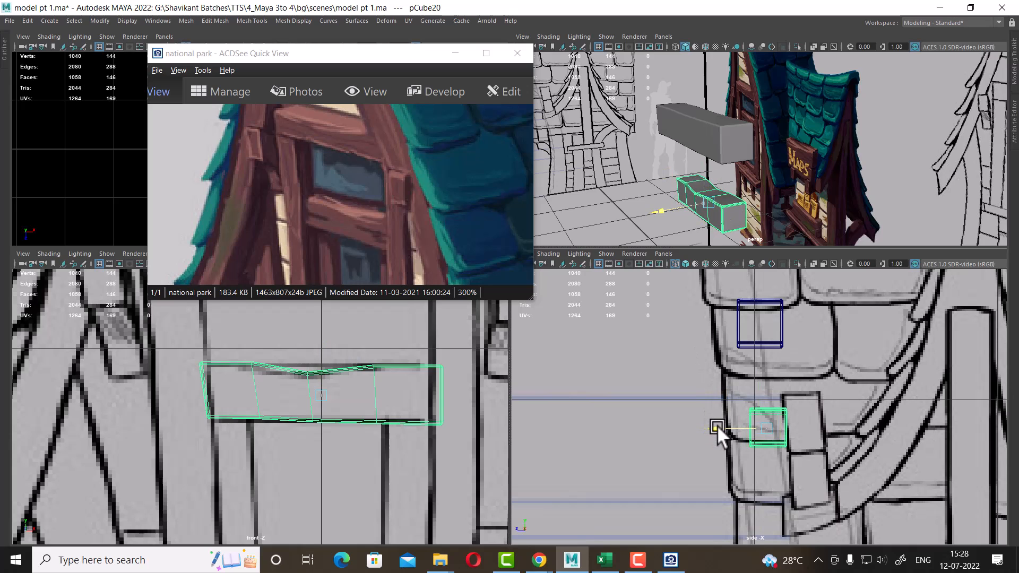
key(ctrl+z)
key(r)
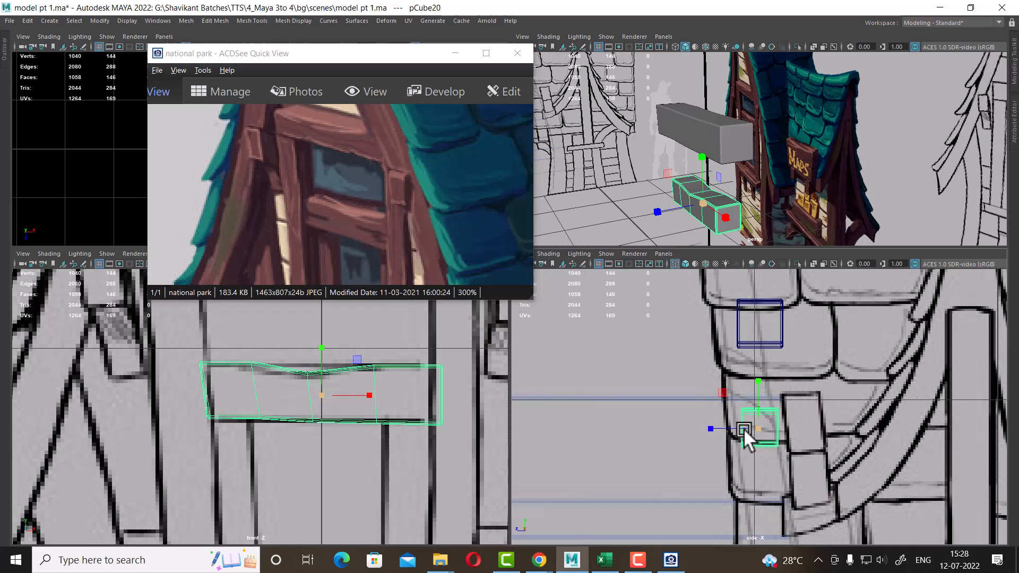
drag(711, 428, 719, 427)
key(w)
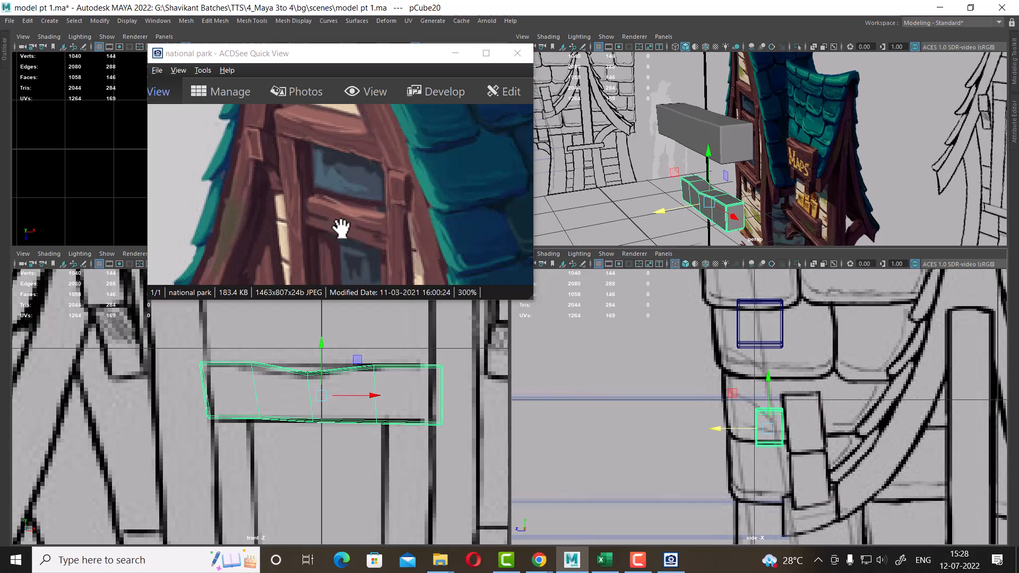
Duplicate the sign board, rotate the copy upright, and place it as a vertical post beside the door
alt+middle_drag(254, 390, 257, 408)
alt+right_drag(257, 408, 272, 416)
alt+right_drag(446, 461, 363, 446)
click(323, 352)
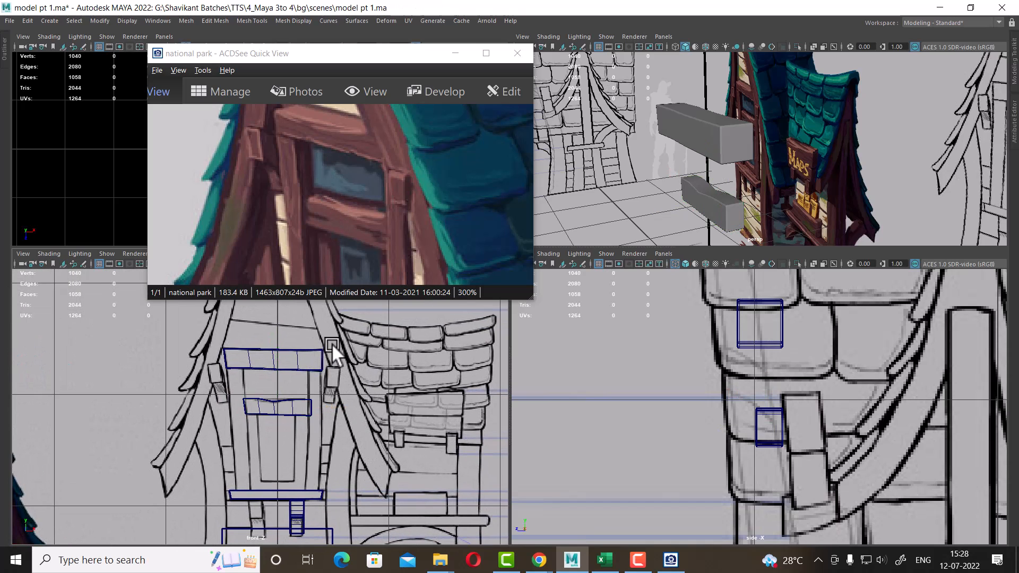
click(320, 358)
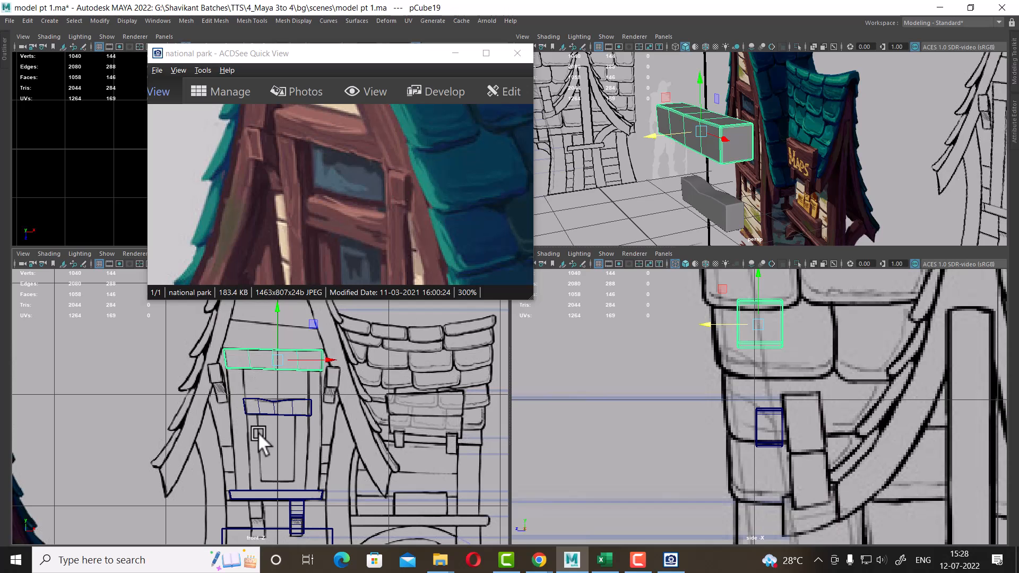
alt+right_drag(779, 393, 801, 381)
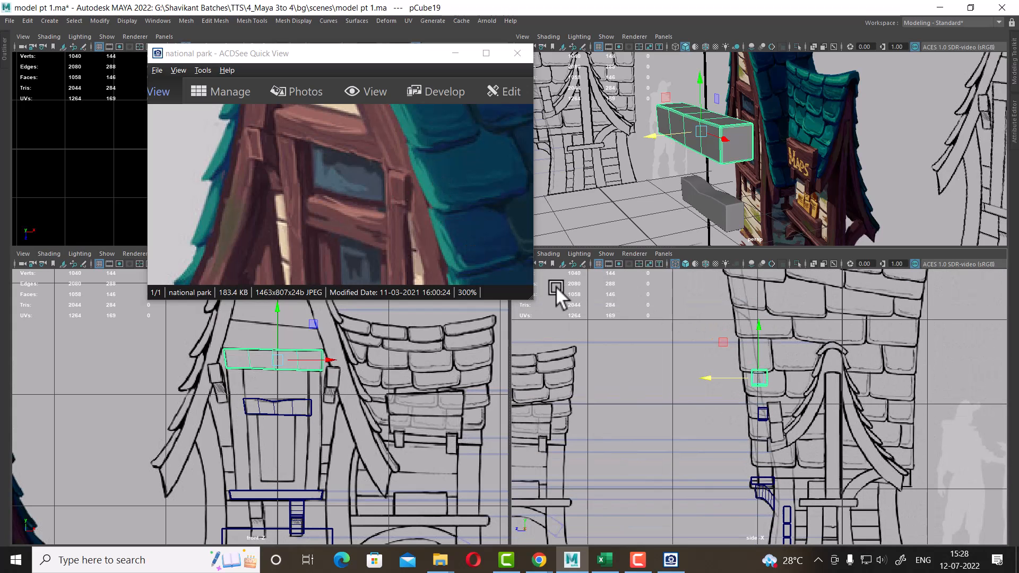
alt+right_drag(331, 400, 291, 449)
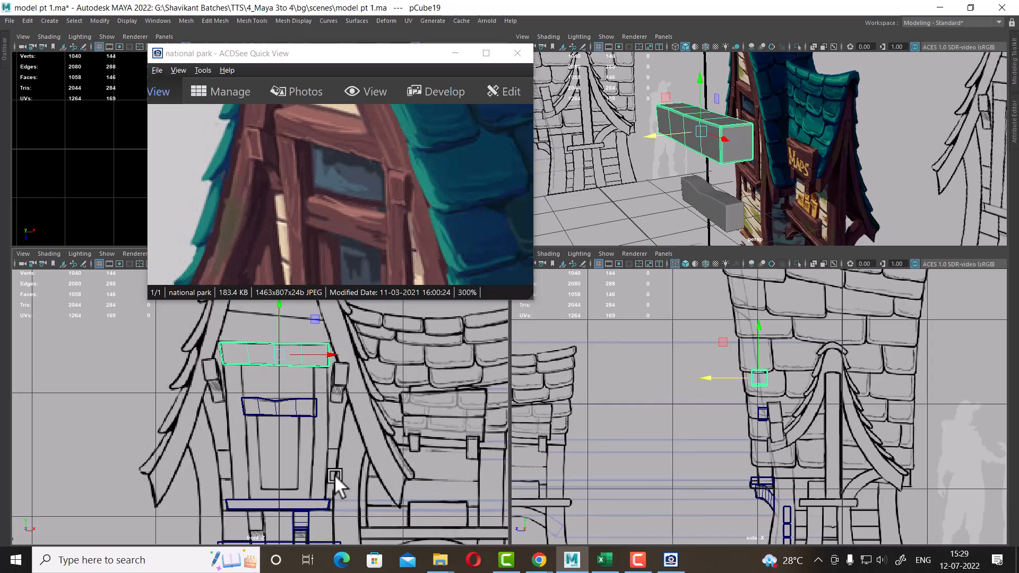
key(ctrl+d)
key(e)
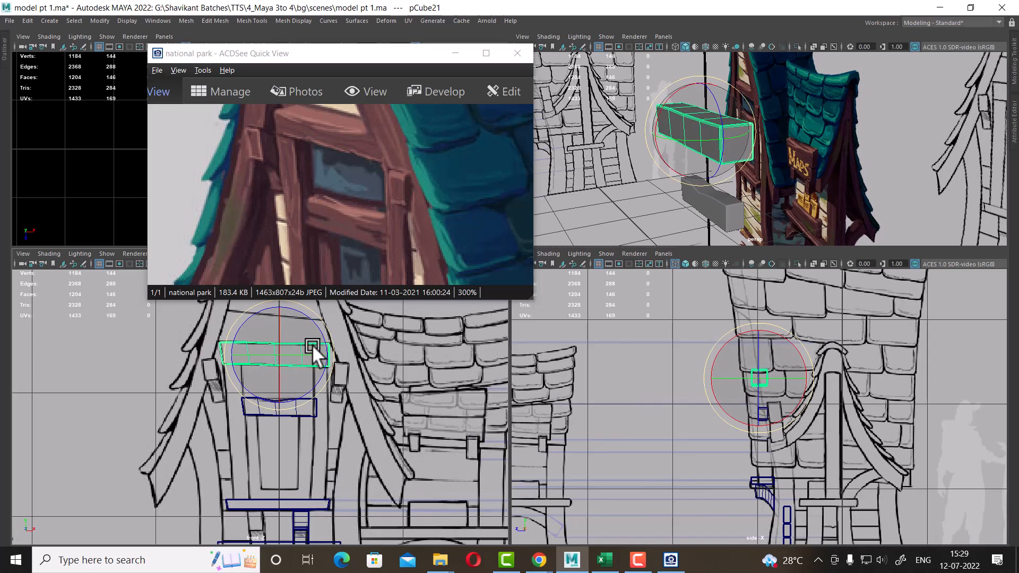
drag(319, 327, 311, 396)
key(w)
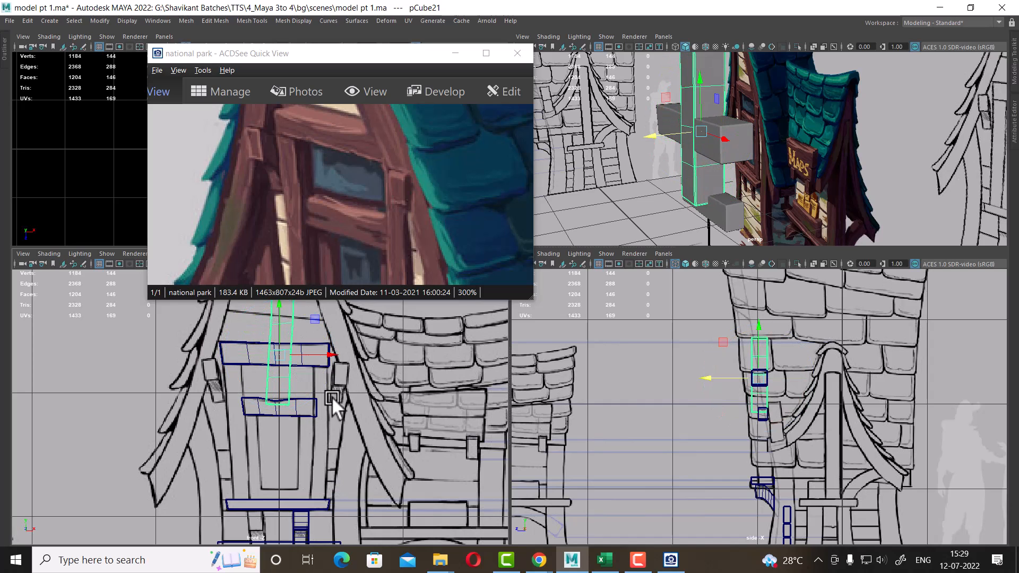
drag(293, 355, 325, 425)
alt+right_drag(325, 425, 376, 477)
alt+middle_drag(376, 477, 345, 445)
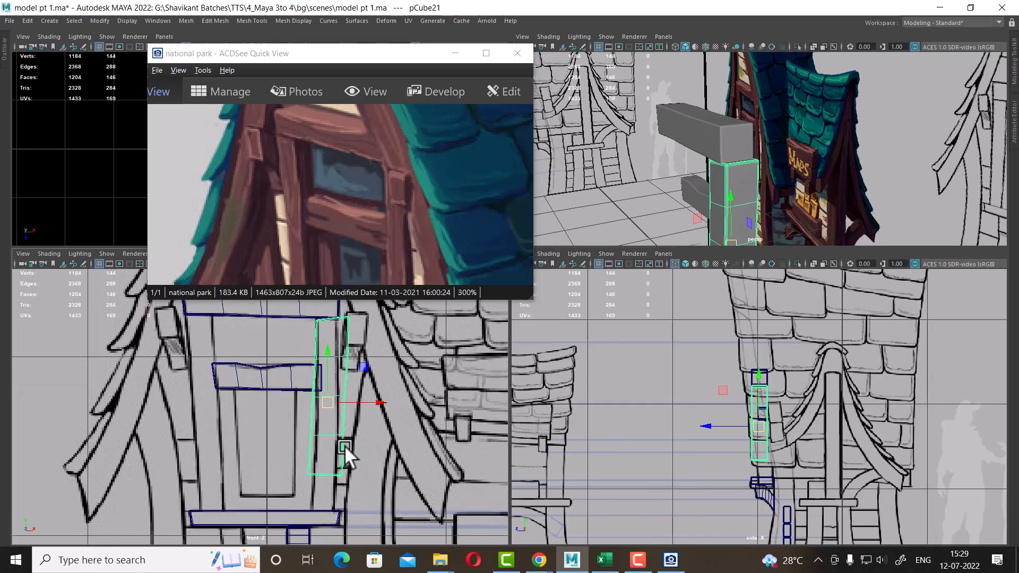
alt+right_drag(345, 445, 373, 483)
key(space)
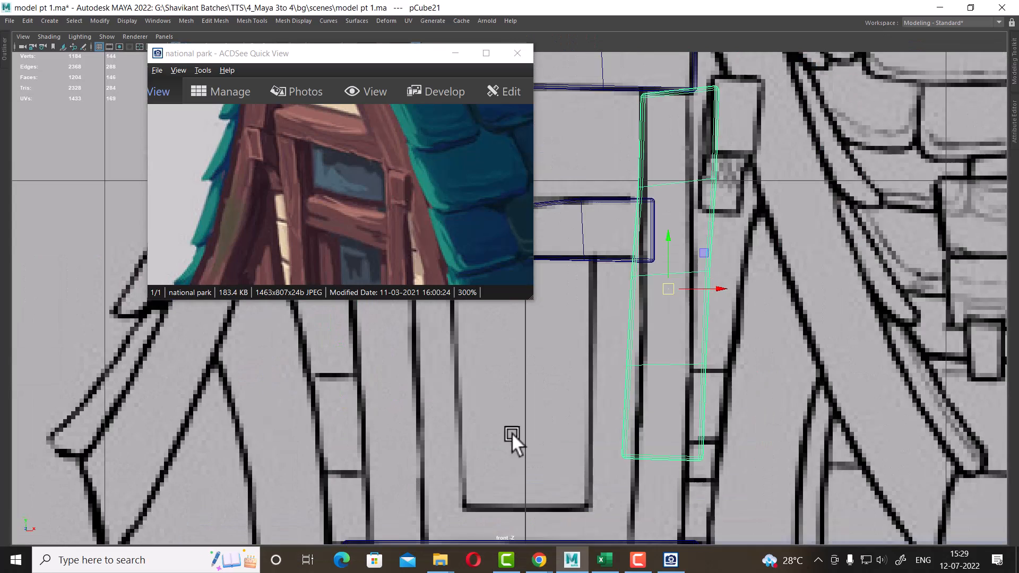
scroll(613, 397, down, 7)
scroll(613, 397, up, 2)
drag(409, 55, 283, 52)
scroll(703, 423, up, 2)
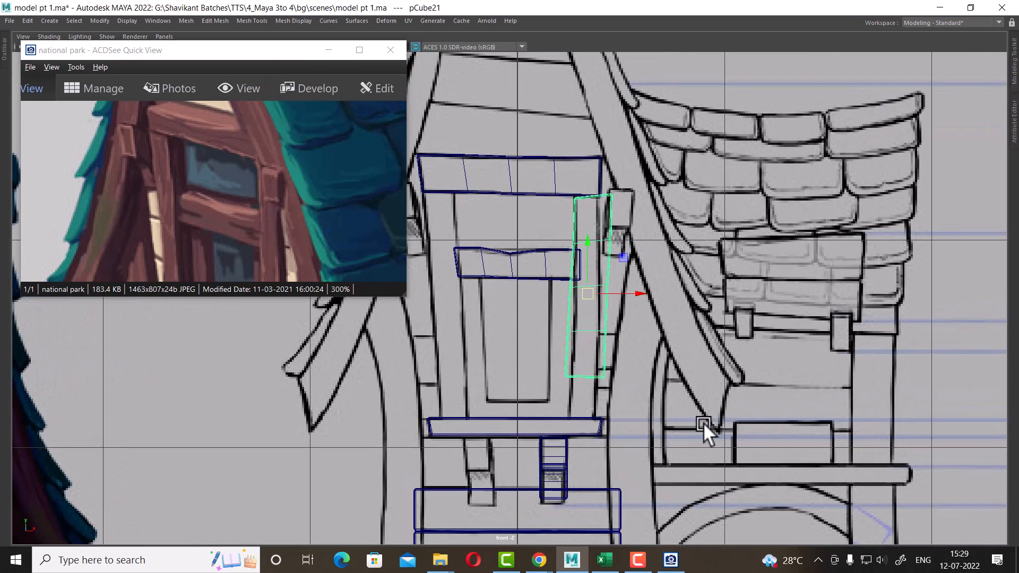
Undo a stray move, set the post's pivot at its base, and scale the post to span from the shelf to the upper board
scroll(652, 446, up, 2)
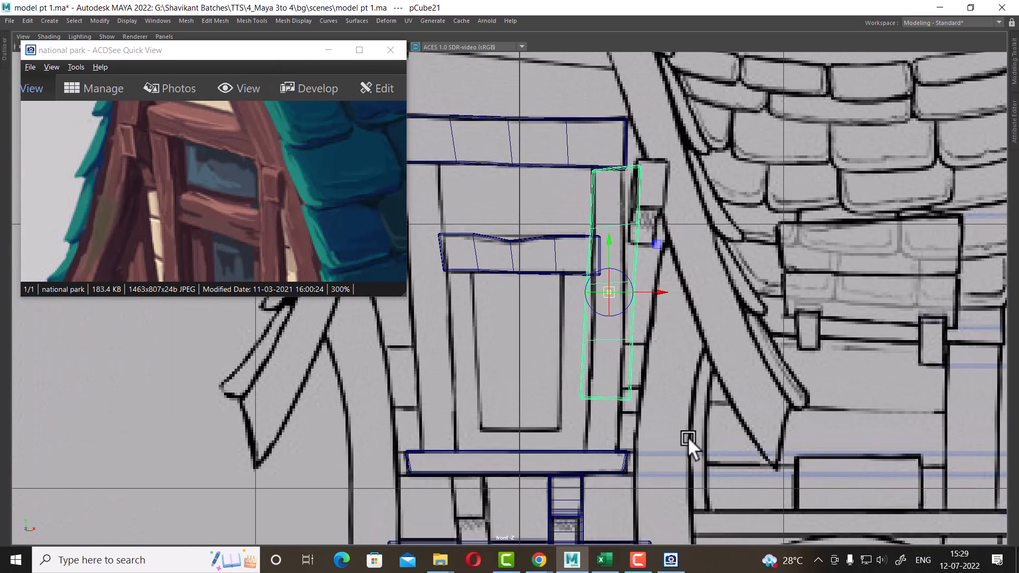
middle_click(582, 400)
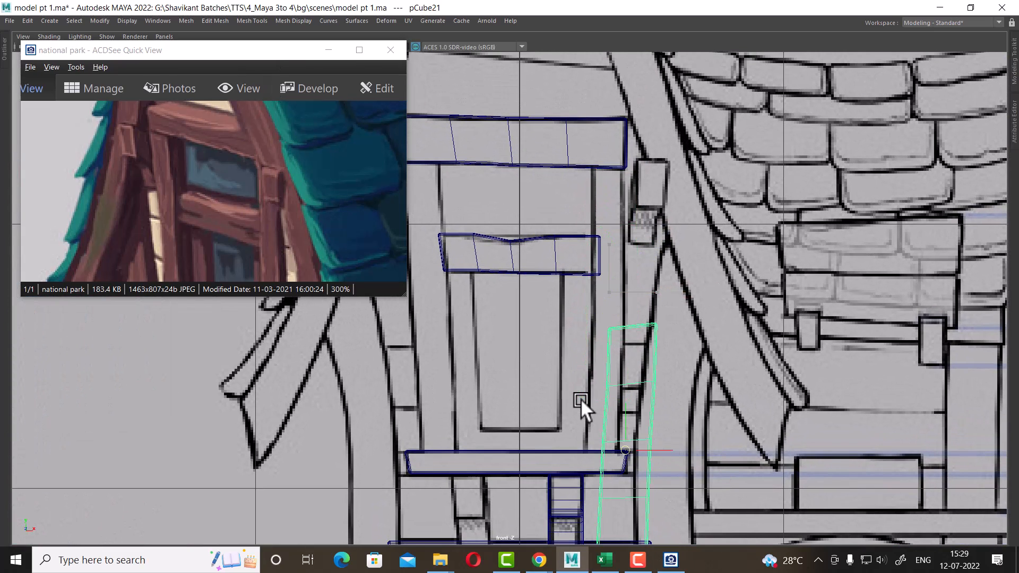
key(ctrl+z)
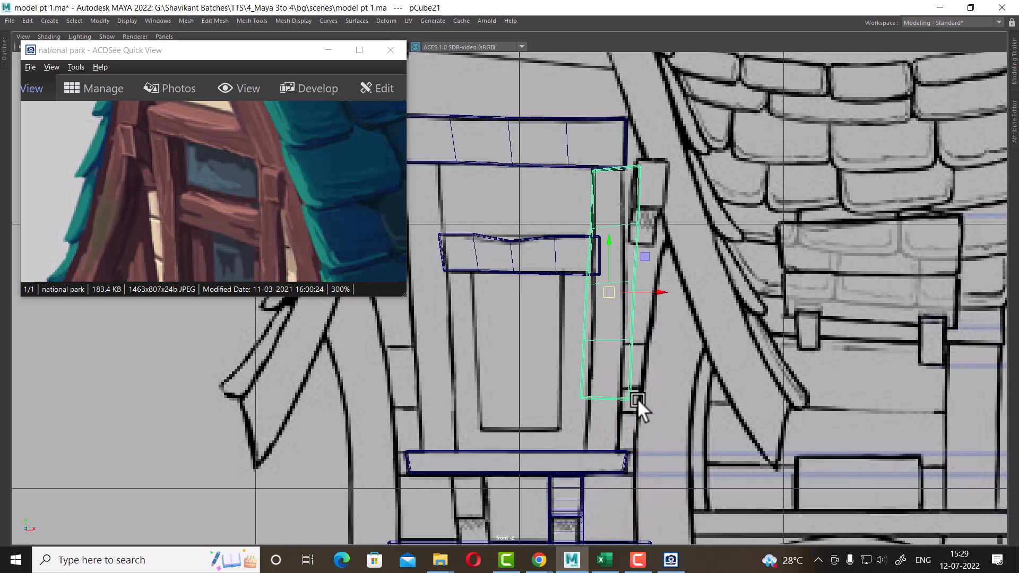
key(d)
middle_click(587, 395)
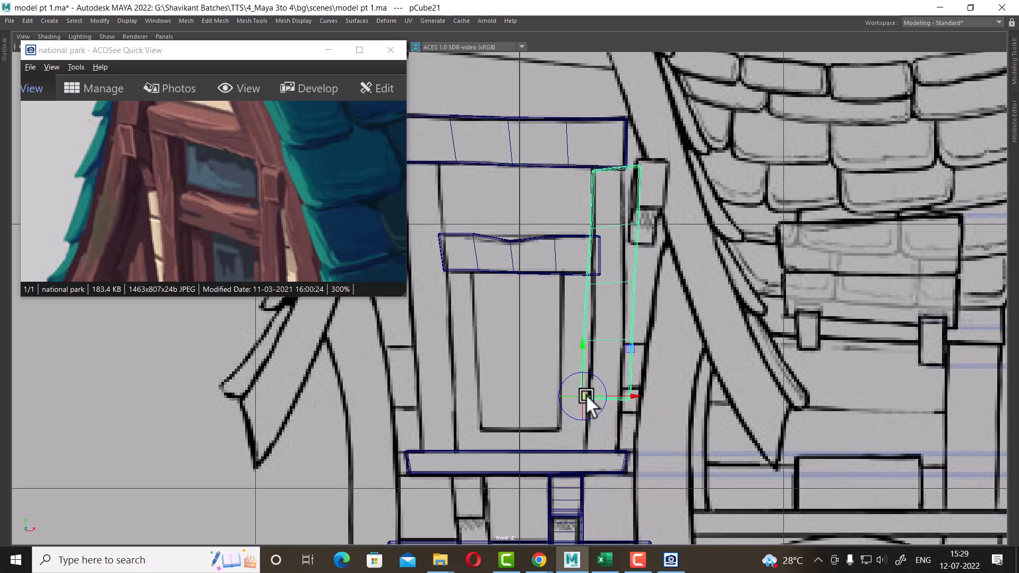
drag(585, 397, 637, 415)
key(r)
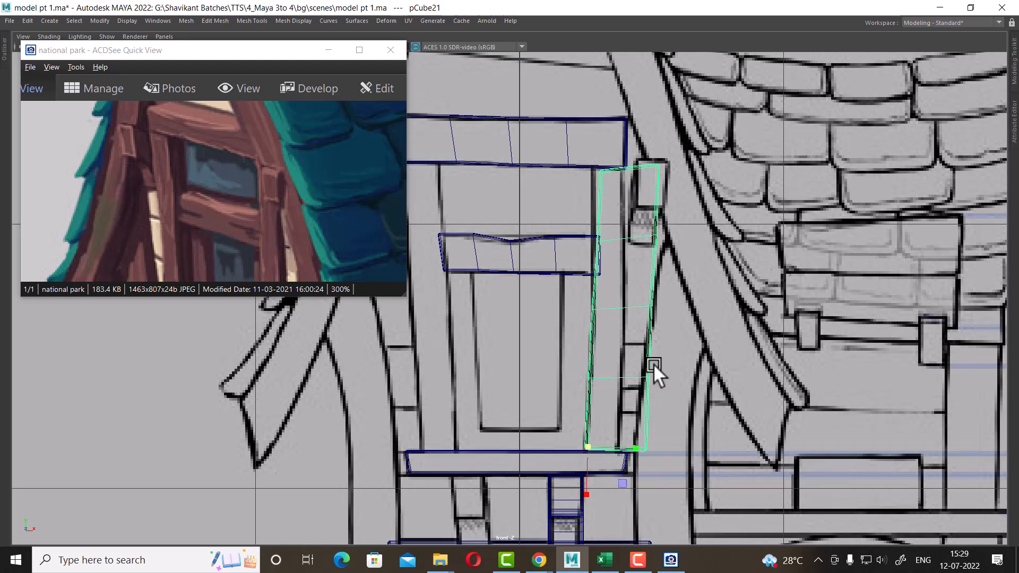
right_drag(657, 183, 623, 175)
Select the post's right-side vertices and move them to follow the reference's slanted edge
drag(760, 110, 640, 533)
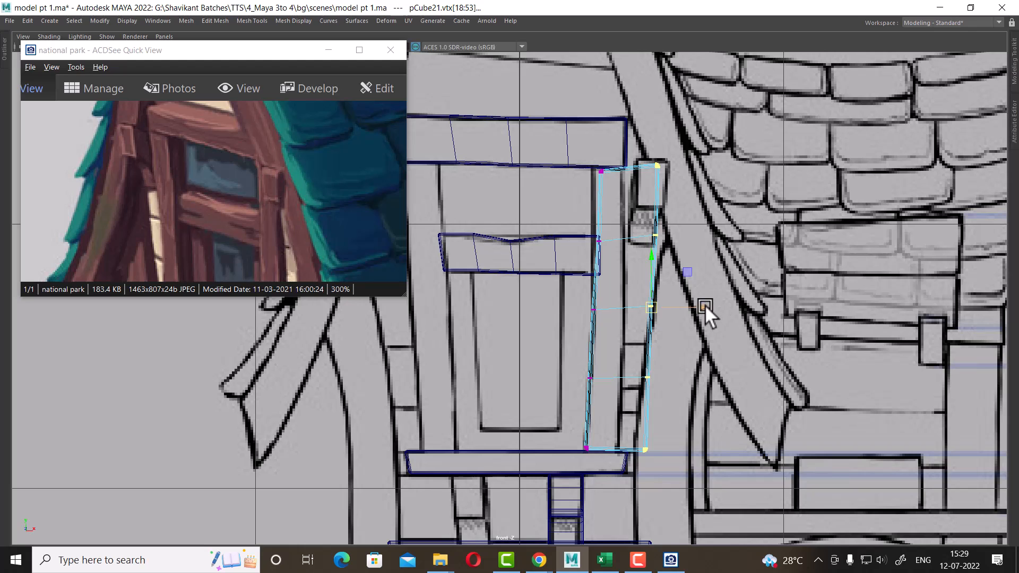
drag(705, 305, 678, 307)
alt+right_drag(678, 306, 680, 407)
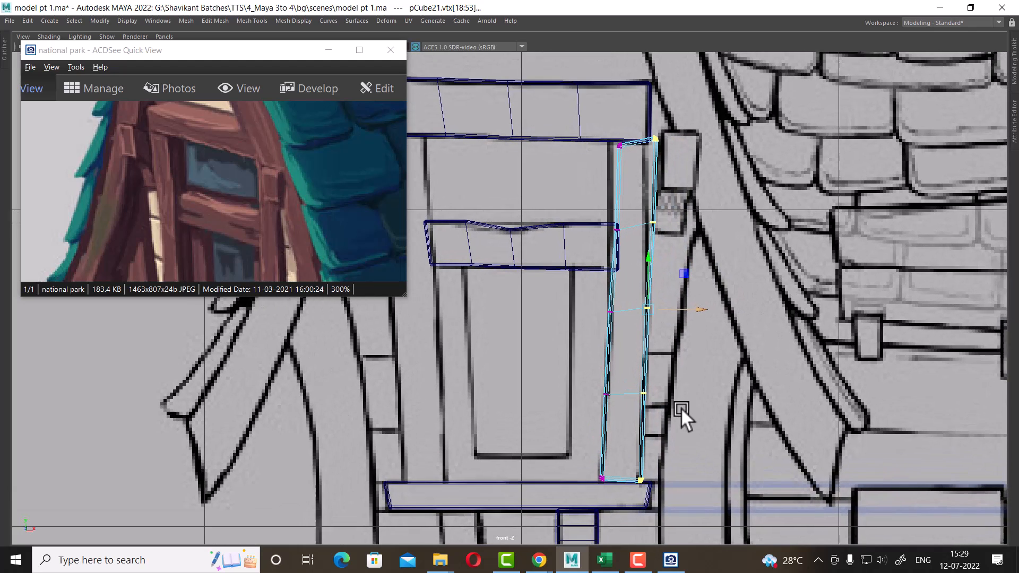
alt+middle_drag(686, 354, 655, 370)
alt+right_drag(655, 369, 692, 397)
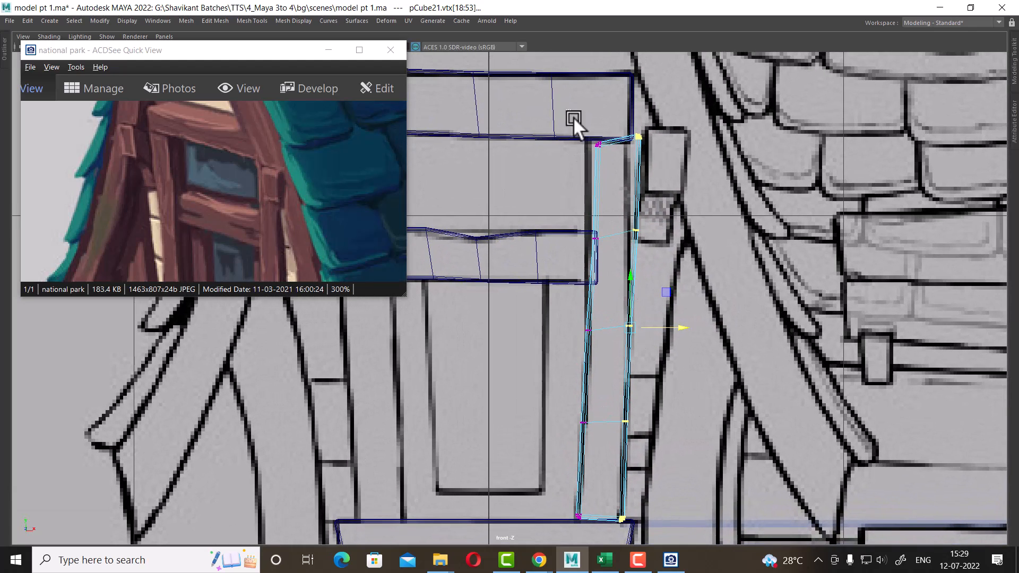
Adjust the post's top corner vertices so they meet the underside of the upper board
drag(573, 117, 664, 268)
drag(669, 187, 662, 188)
alt+right_drag(662, 188, 685, 170)
alt+middle_drag(685, 169, 648, 249)
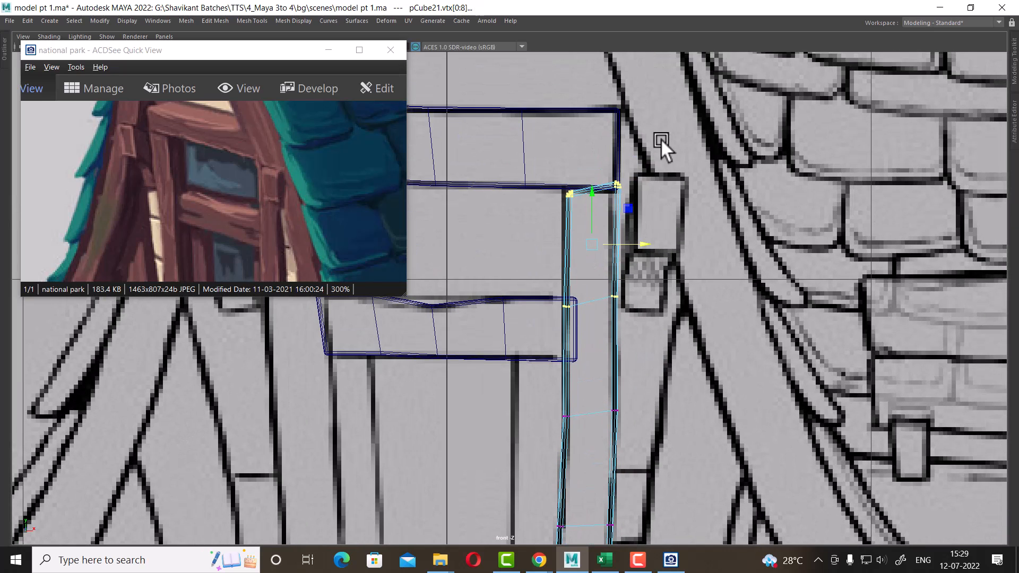
drag(608, 172, 622, 225)
drag(674, 161, 553, 228)
alt+right_drag(637, 208, 690, 170)
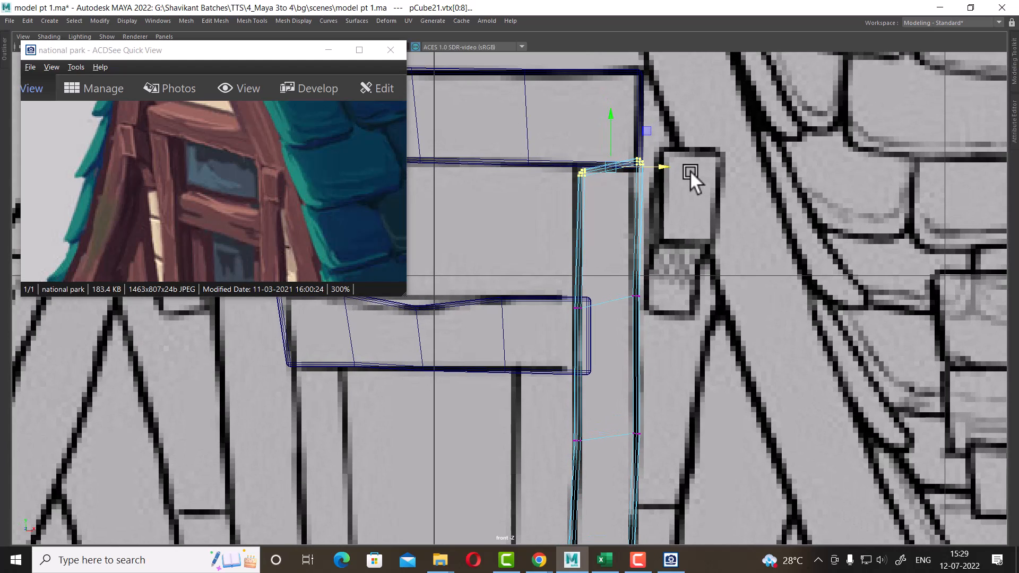
drag(664, 166, 660, 166)
drag(559, 143, 602, 211)
alt+right_drag(593, 233, 620, 239)
alt+middle_drag(612, 96, 613, 258)
alt+right_drag(613, 258, 631, 251)
drag(607, 250, 606, 236)
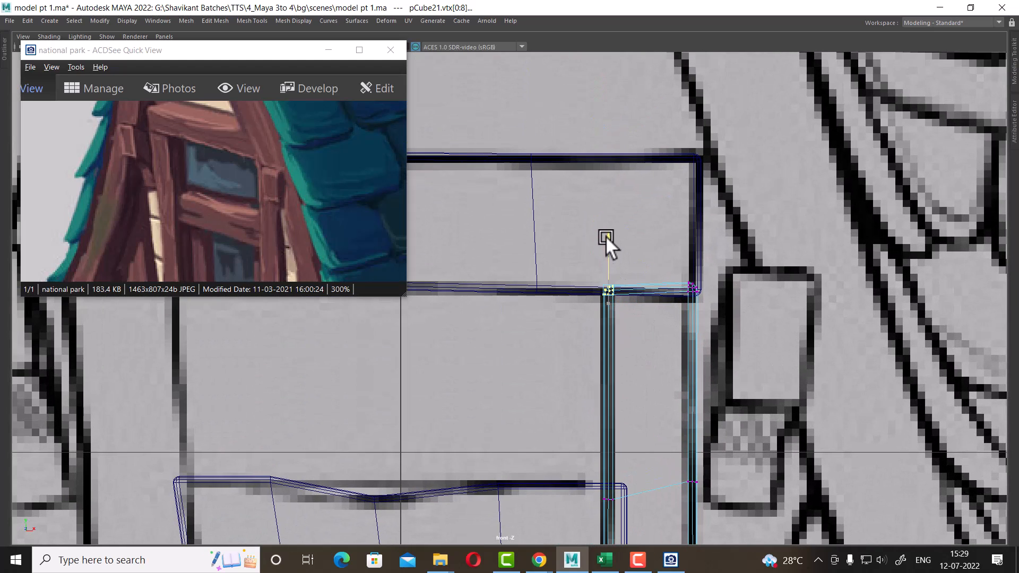
drag(717, 318, 685, 272)
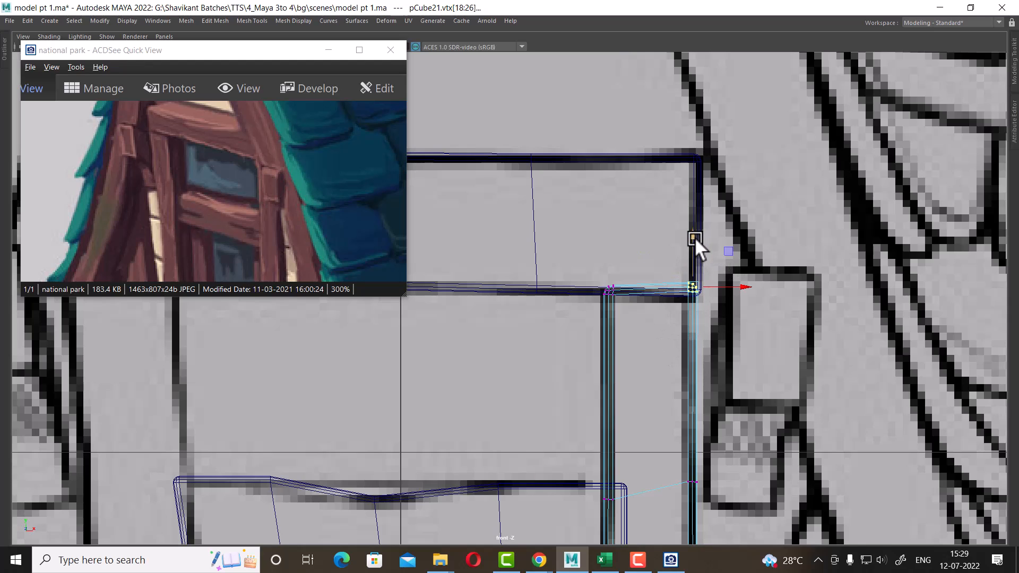
drag(694, 237, 695, 243)
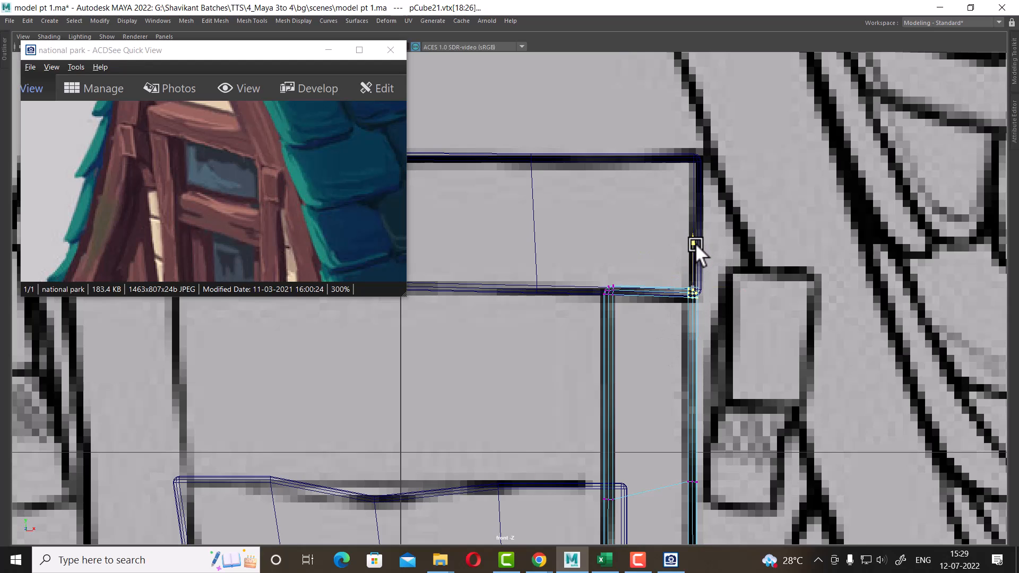
alt+middle_drag(716, 329, 715, 269)
drag(732, 168, 723, 169)
alt+middle_drag(723, 169, 708, 93)
Refine the post's side and bottom vertices along the reference lines down to the shelf
scroll(713, 224, up, 1)
drag(719, 237, 644, 317)
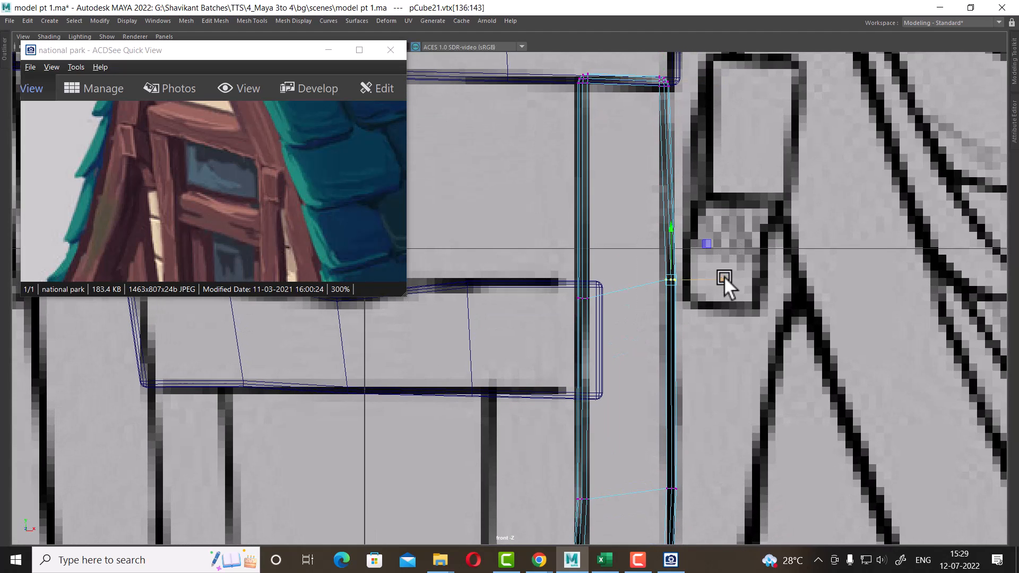
drag(725, 278, 721, 279)
scroll(642, 339, down, 5)
alt+middle_drag(636, 337, 626, 254)
alt+right_drag(626, 255, 877, 335)
drag(645, 245, 580, 317)
drag(654, 278, 651, 278)
alt+middle_drag(602, 383, 620, 312)
scroll(619, 311, up, 1)
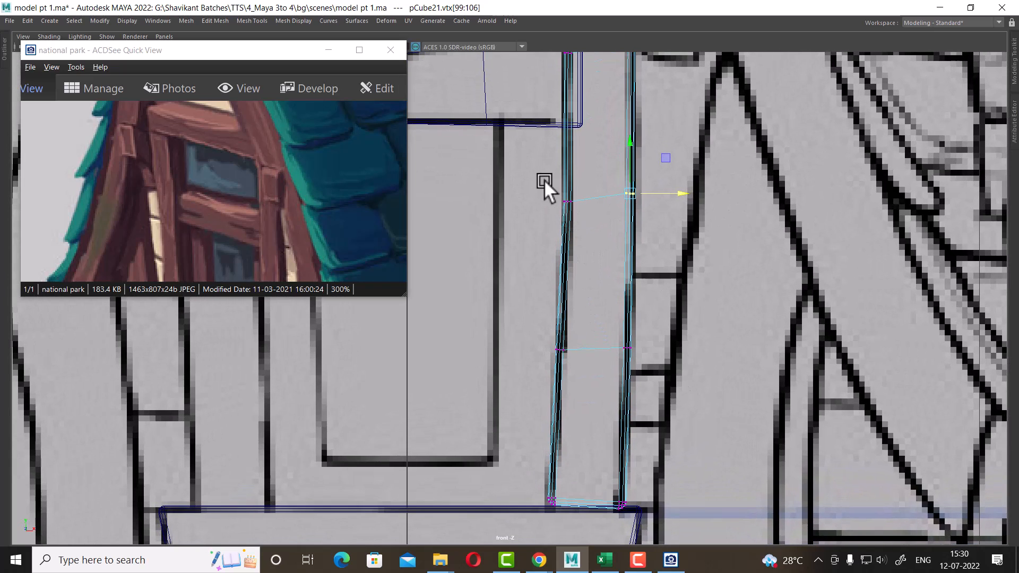
drag(544, 180, 613, 201)
drag(591, 311, 560, 349)
alt+middle_drag(609, 508, 594, 447)
scroll(593, 447, up, 1)
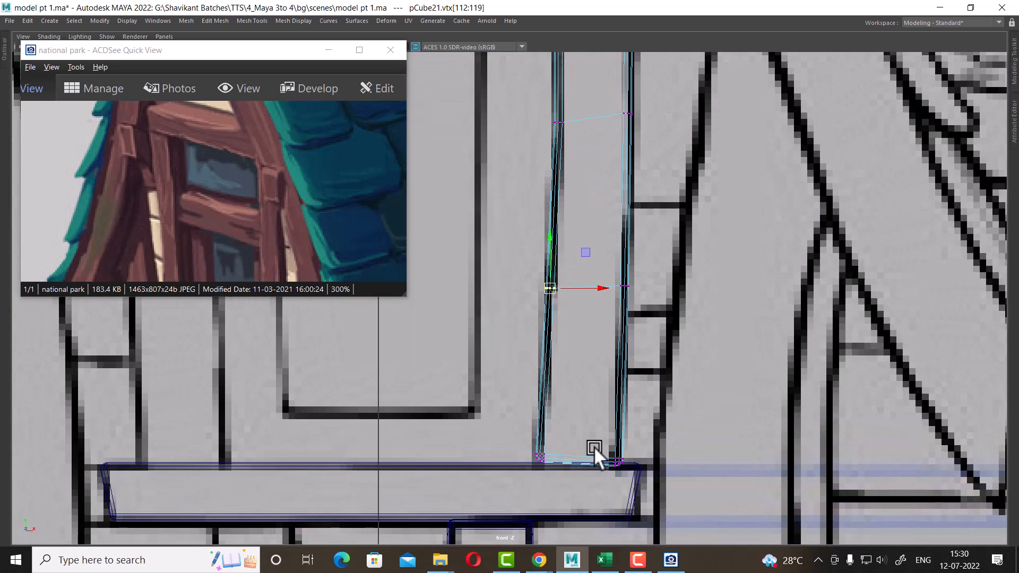
drag(513, 480, 515, 480)
drag(538, 404, 538, 408)
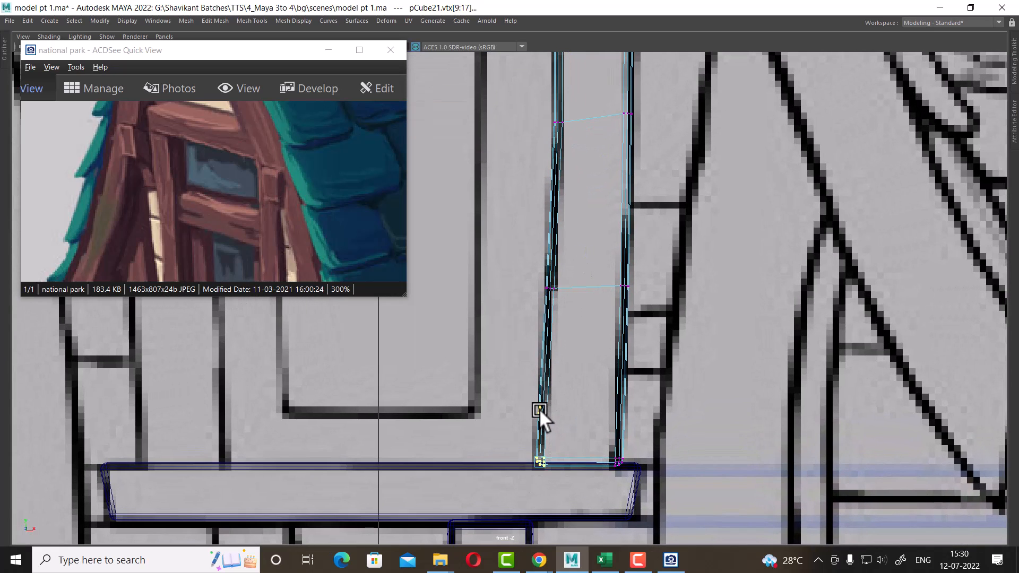
drag(650, 272, 598, 310)
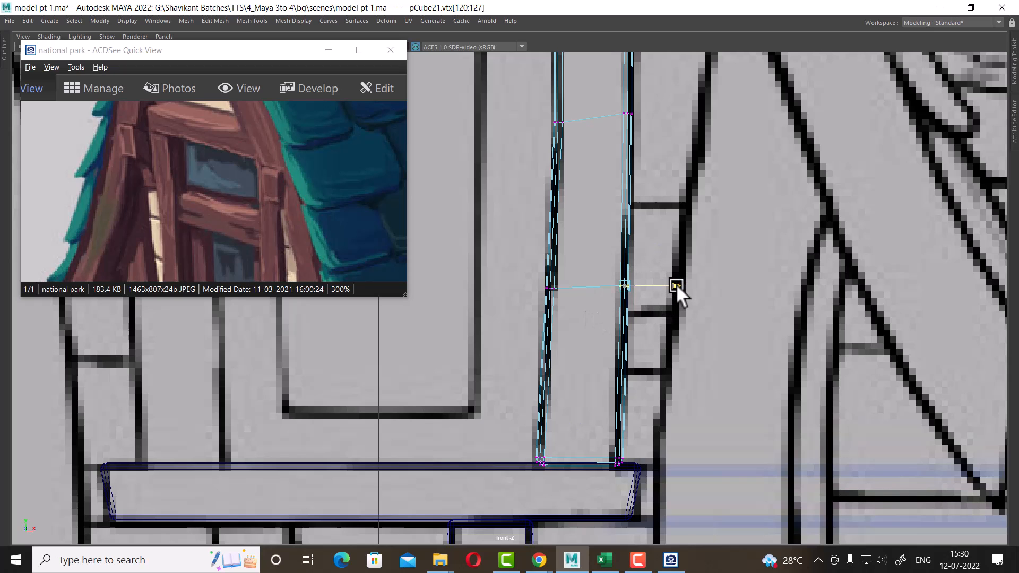
drag(676, 283, 673, 288)
drag(603, 476, 662, 459)
scroll(712, 309, down, 8)
alt+middle_drag(672, 262, 682, 337)
Switch to object mode and review the reshaped post in the perspective and front views
key(space)
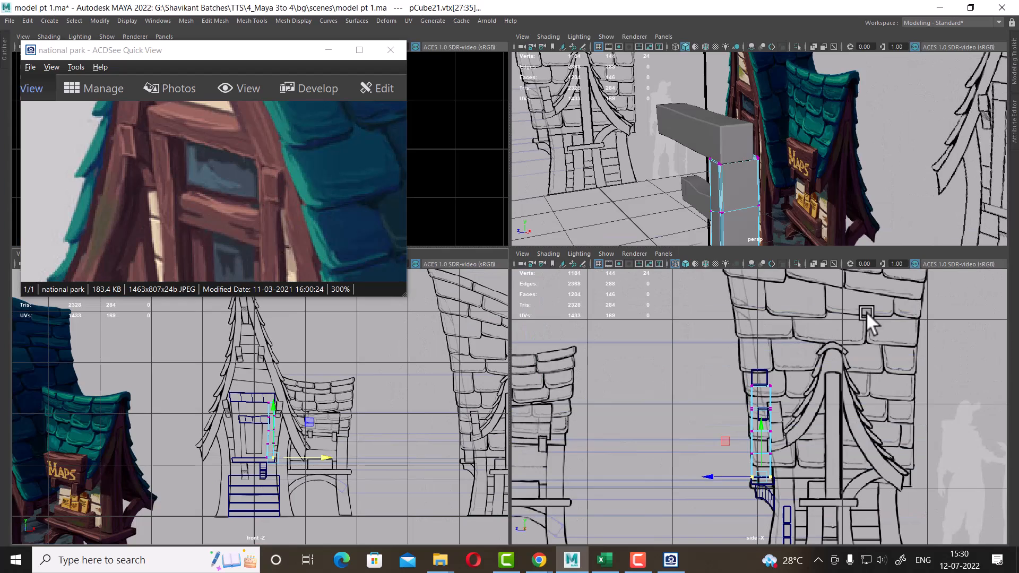
alt+drag(782, 184, 773, 160)
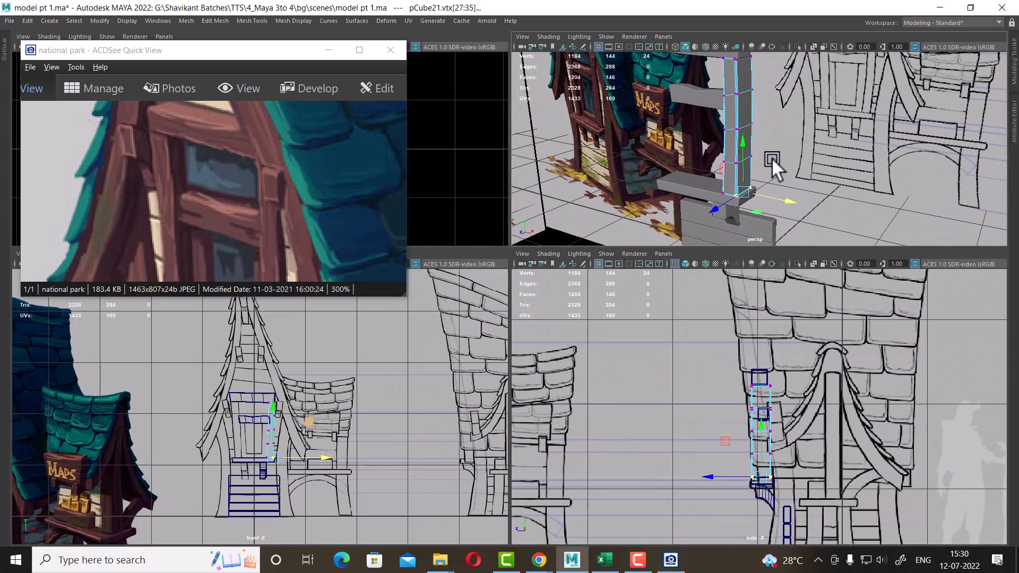
key(F8)
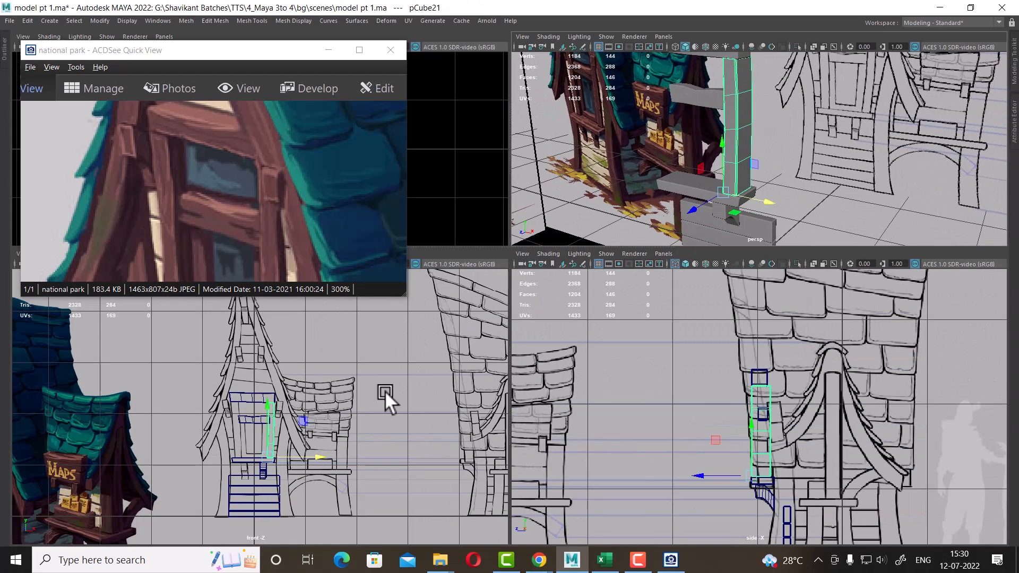
alt+right_drag(384, 391, 391, 515)
alt+right_drag(308, 393, 336, 463)
alt+middle_drag(335, 463, 343, 413)
alt+right_drag(343, 414, 397, 469)
key(space)
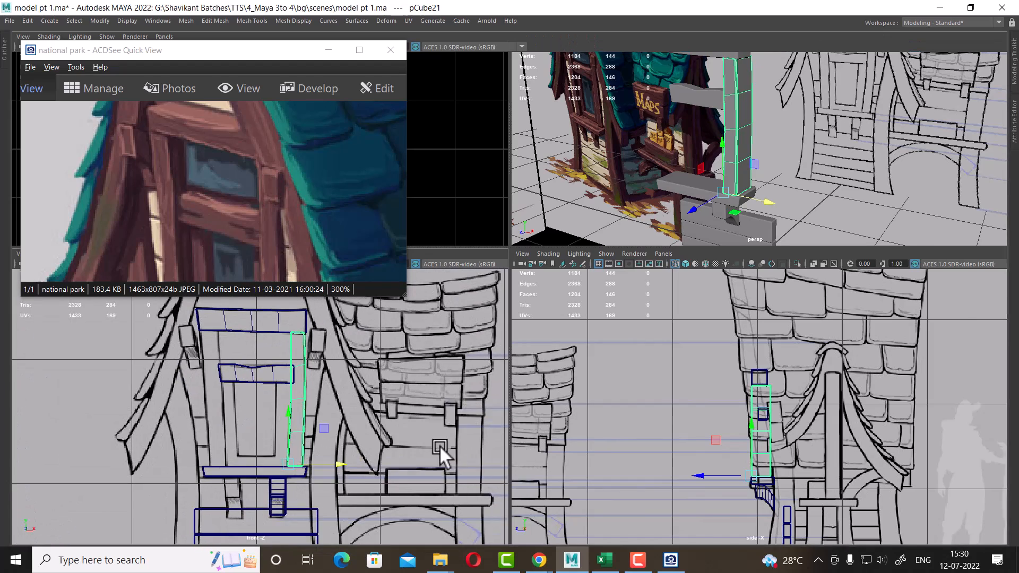
alt+right_drag(599, 361, 633, 372)
alt+middle_drag(630, 347, 655, 338)
alt+right_drag(654, 337, 664, 346)
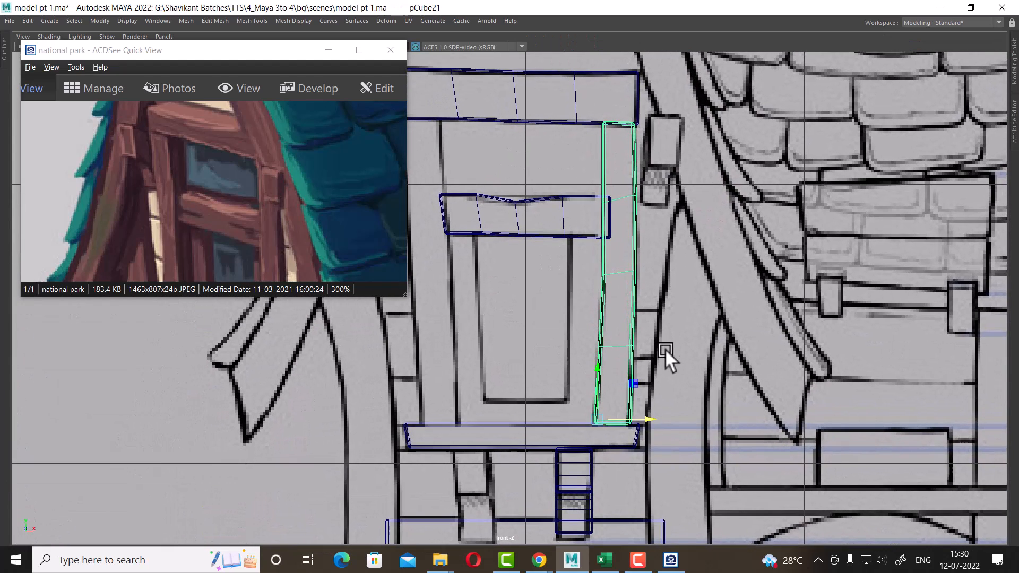
Duplicate the post as a thinner, shorter strip placed just inside it beneath the lower board
drag(303, 224, 291, 93)
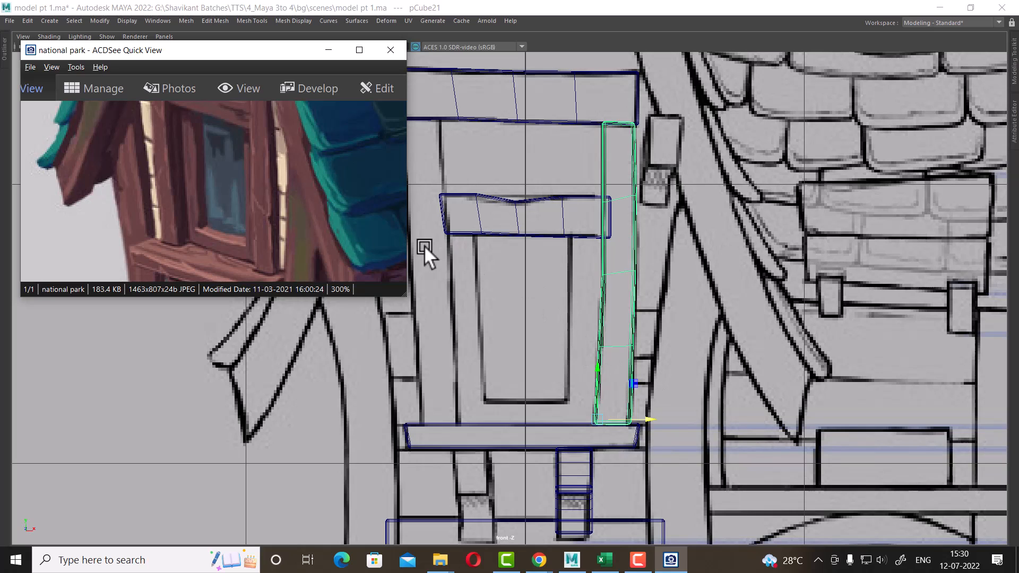
drag(213, 183, 216, 263)
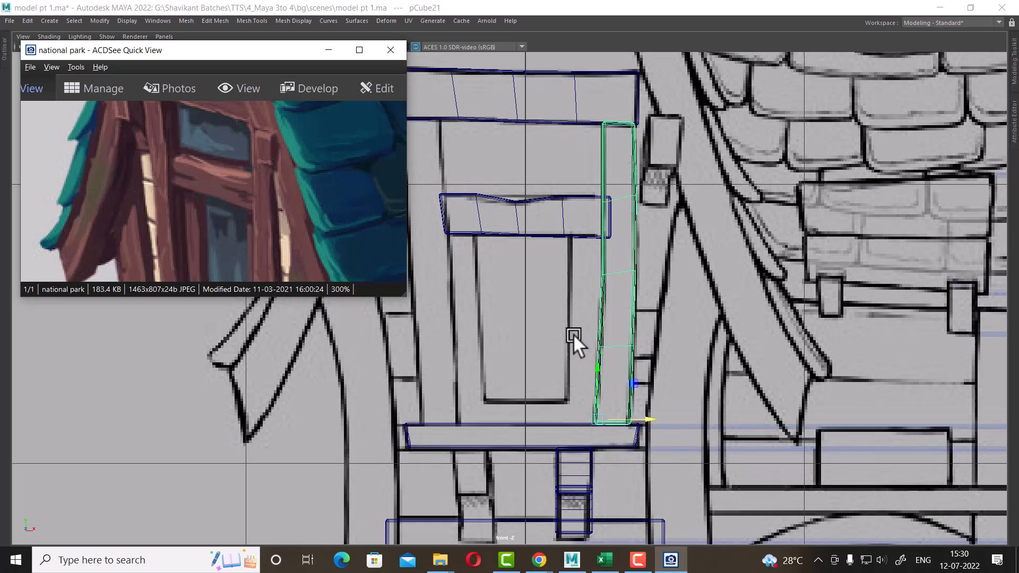
alt+right_drag(658, 393, 692, 413)
drag(243, 252, 254, 127)
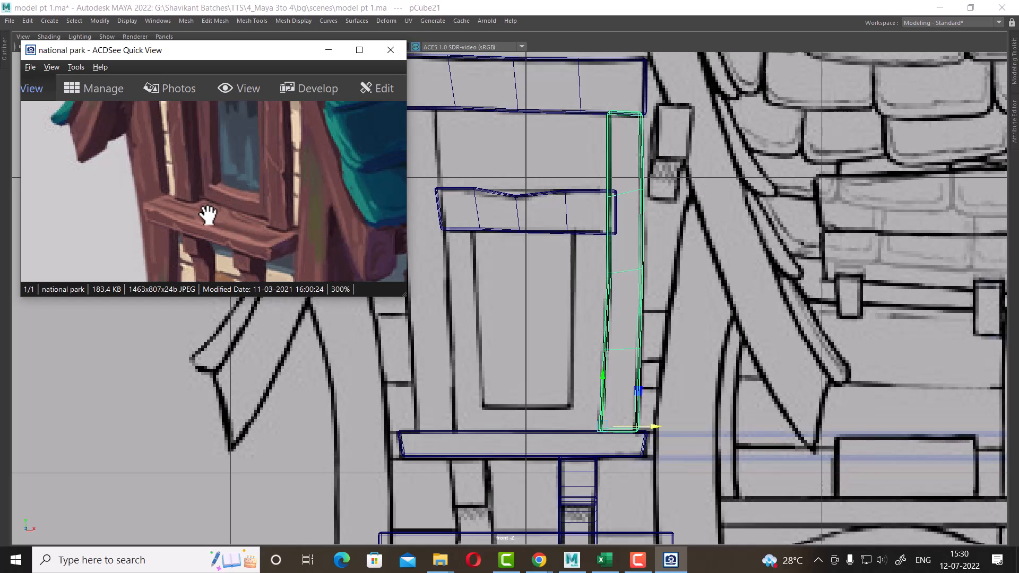
alt+right_drag(579, 419, 682, 452)
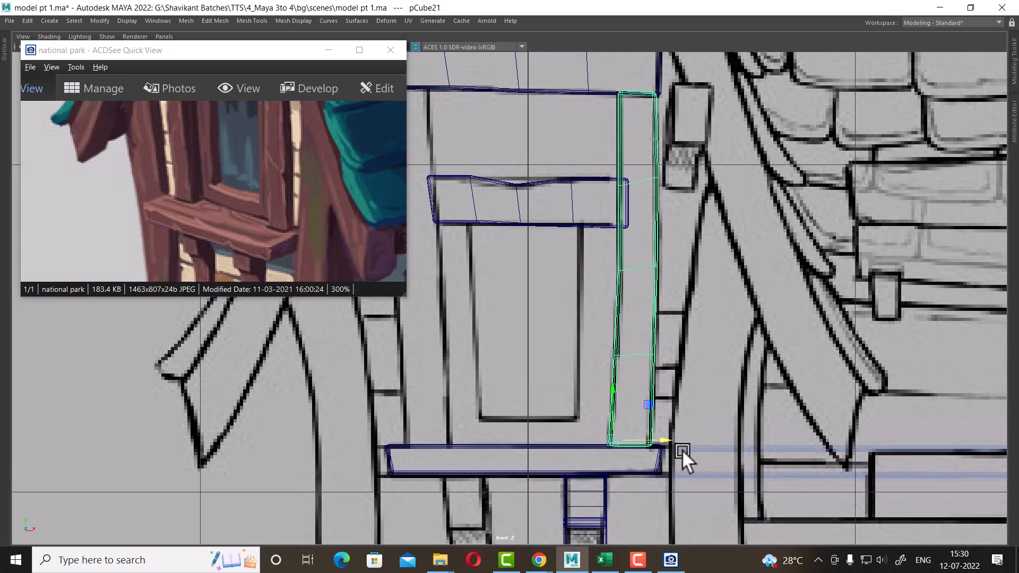
key(ctrl+d)
drag(670, 437, 479, 488)
key(r)
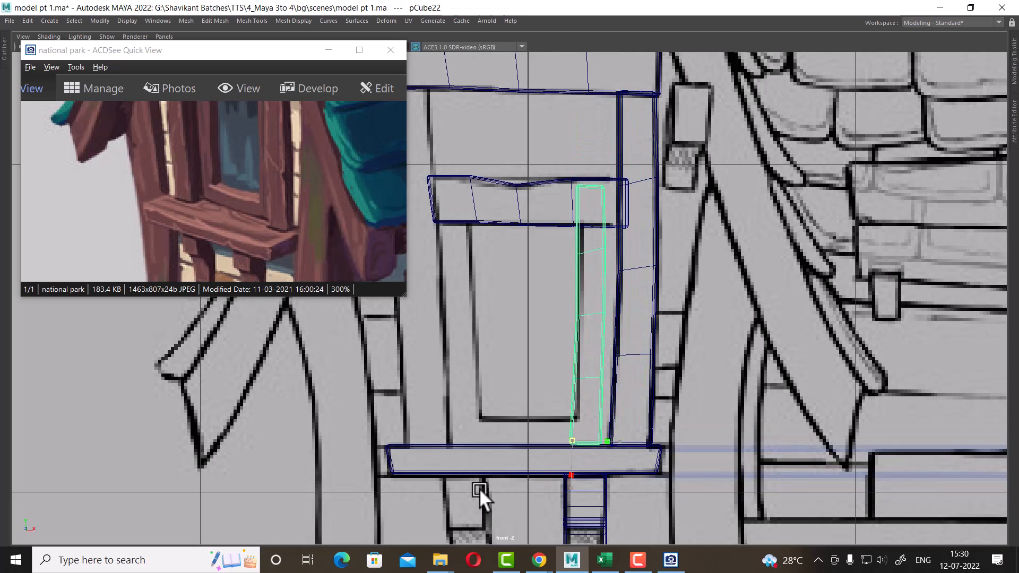
key(w)
drag(621, 437, 631, 437)
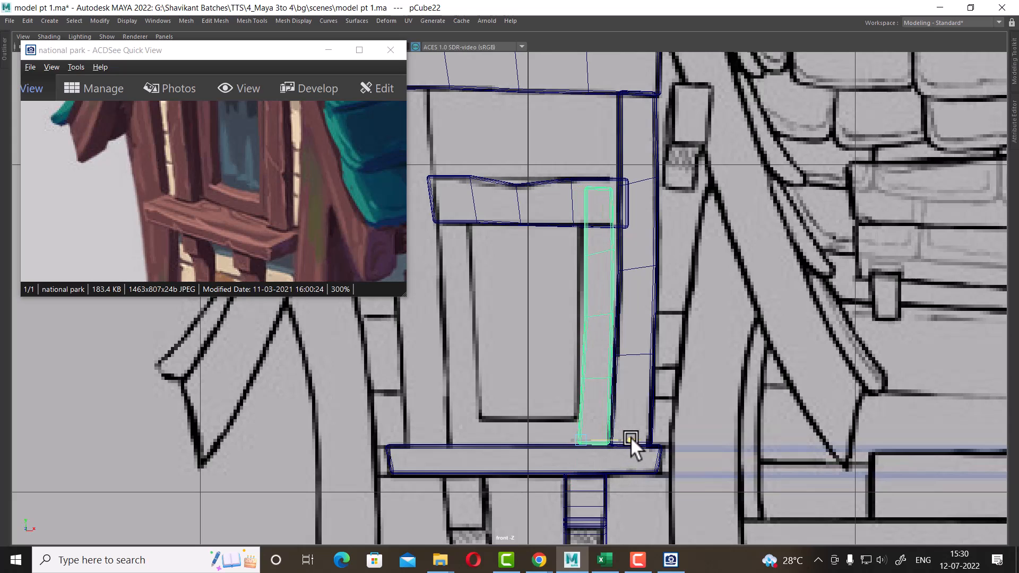
Inspect the new strip in the perspective and side views against the reference image
key(space)
alt+drag(887, 180, 825, 169)
alt+right_drag(825, 169, 881, 248)
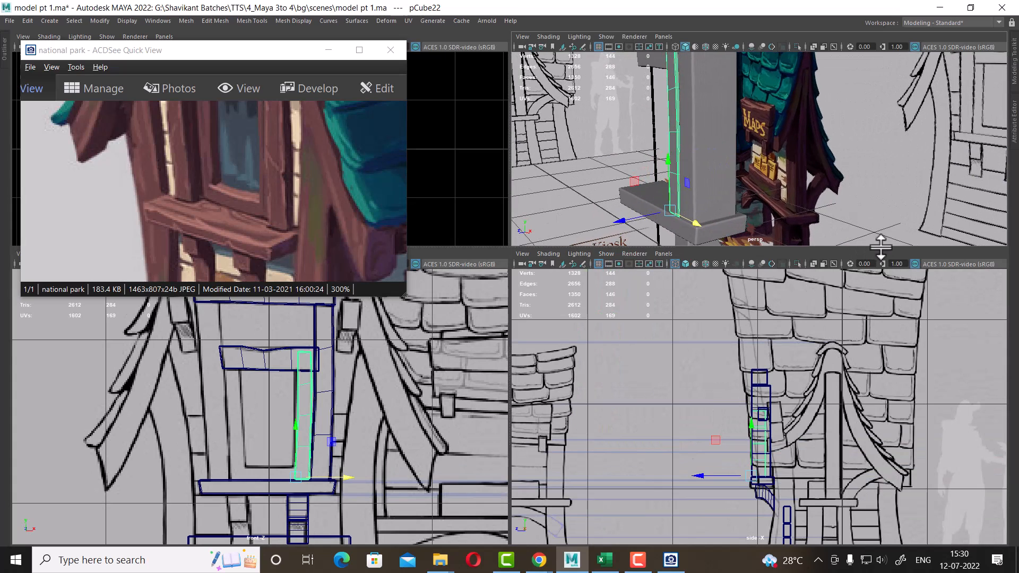
alt+drag(881, 242, 812, 224)
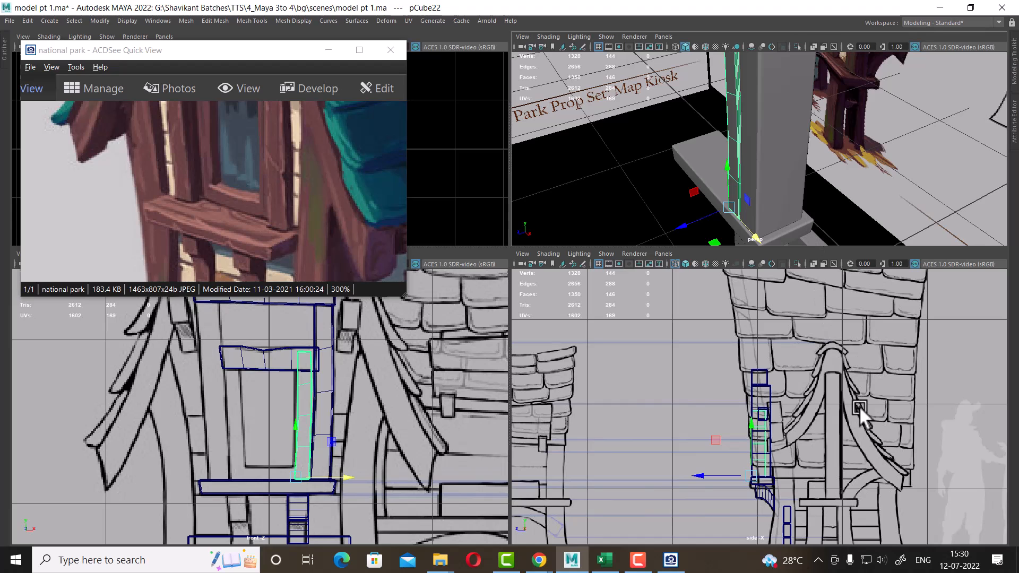
scroll(858, 407, up, 5)
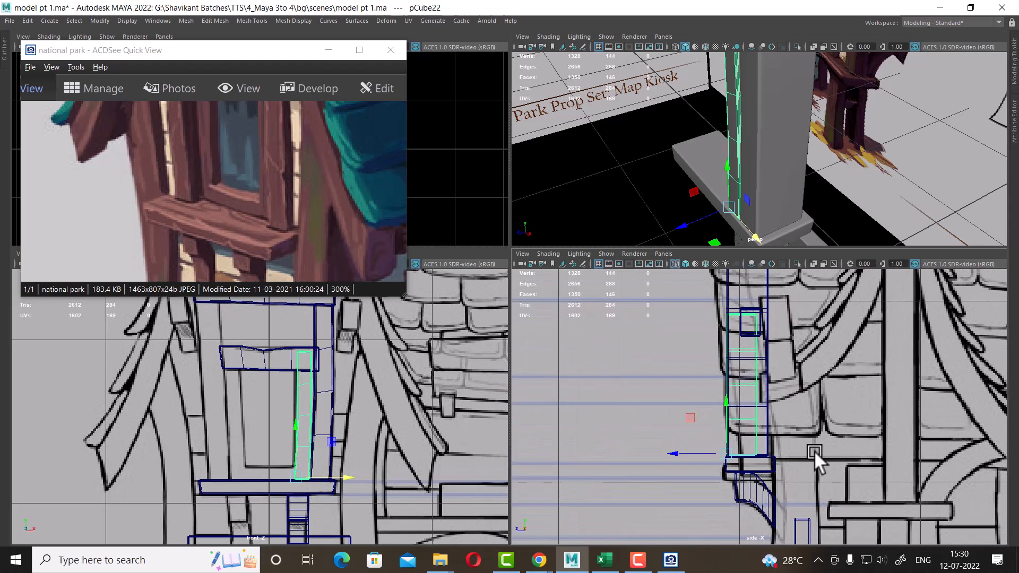
drag(679, 226, 854, 132)
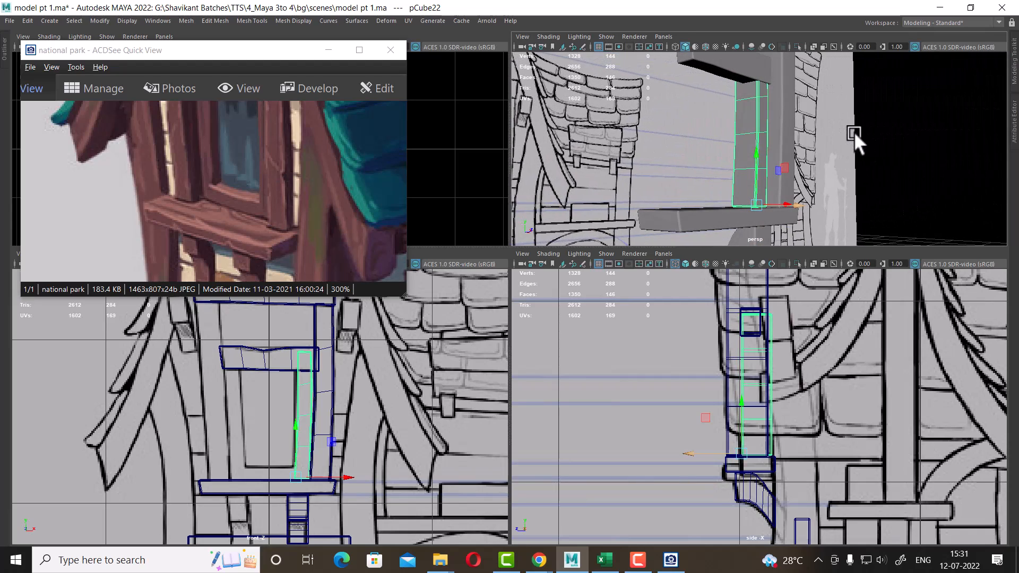
drag(374, 198, 342, 257)
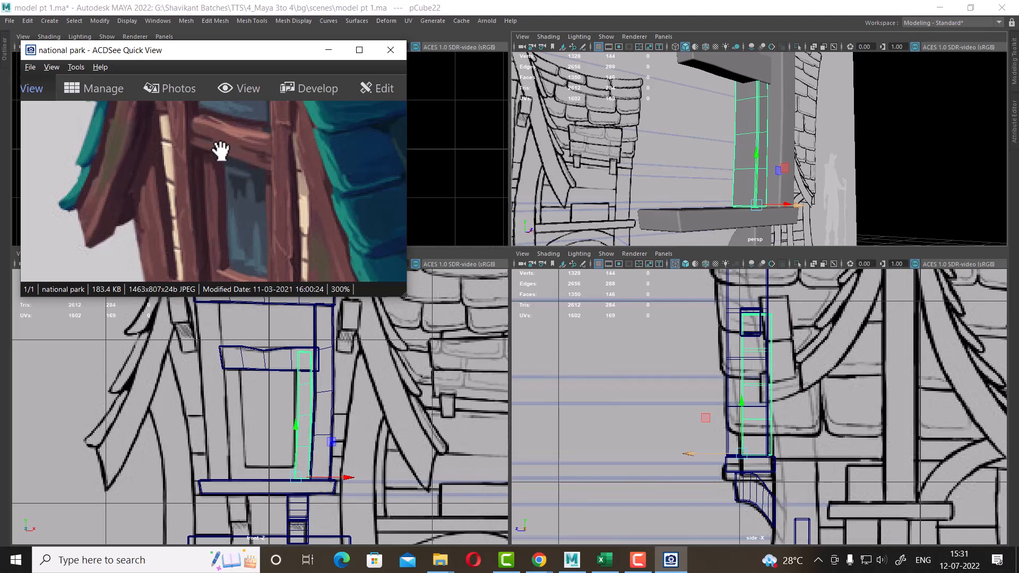
alt+drag(727, 147, 763, 162)
drag(803, 205, 838, 183)
scroll(860, 344, down, 5)
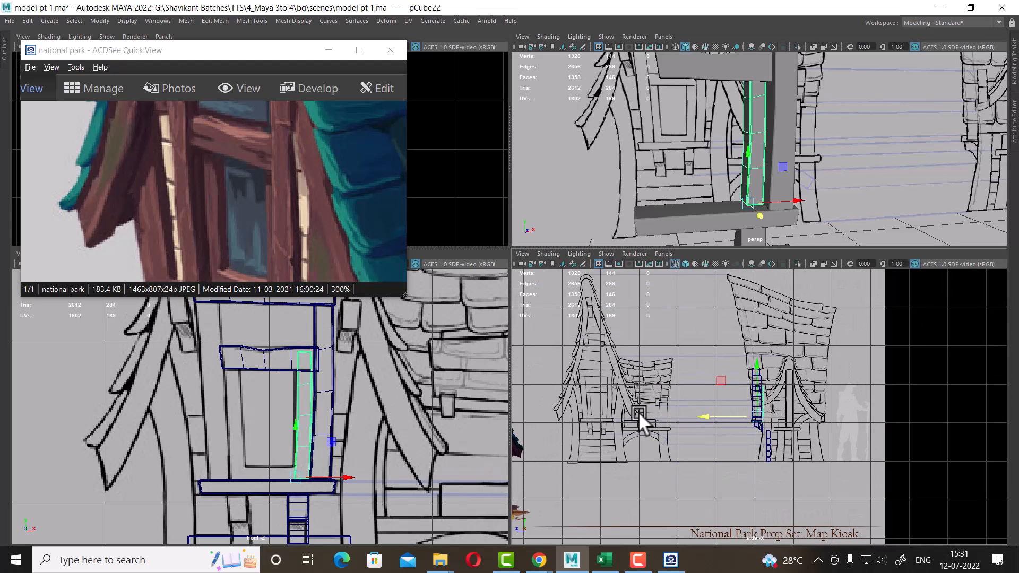
Examine the reference image and the strip in the side, perspective and front views
scroll(834, 399, up, 10)
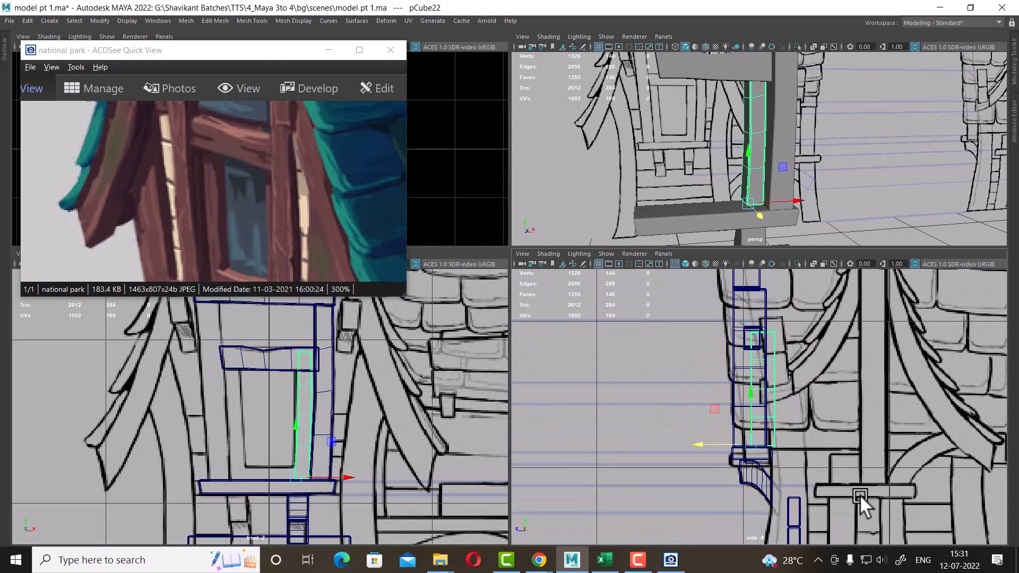
scroll(764, 323, up, 2)
scroll(785, 386, down, 4)
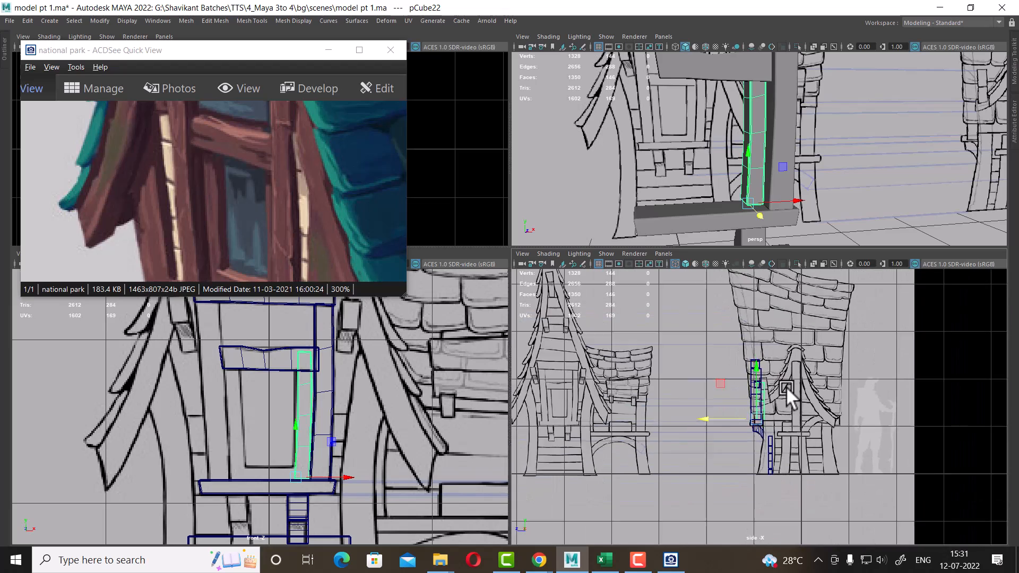
scroll(816, 441, up, 2)
scroll(865, 451, up, 2)
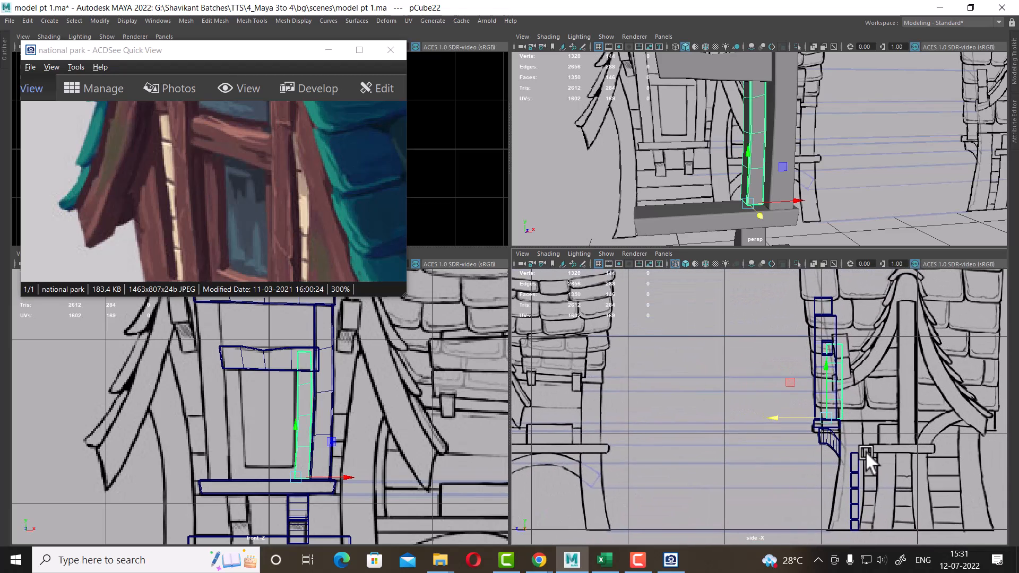
drag(249, 238, 318, 95)
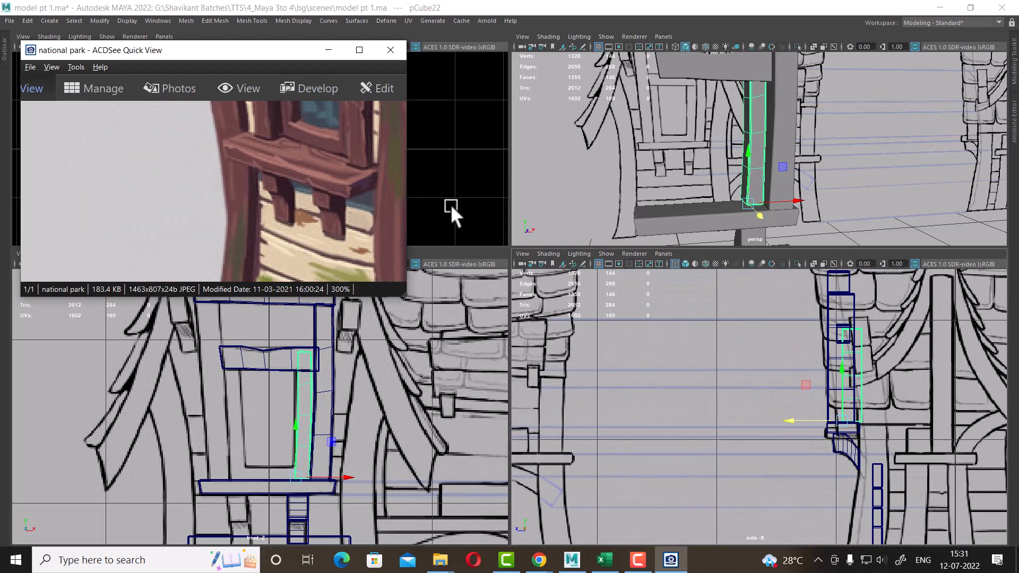
alt+drag(817, 153, 722, 207)
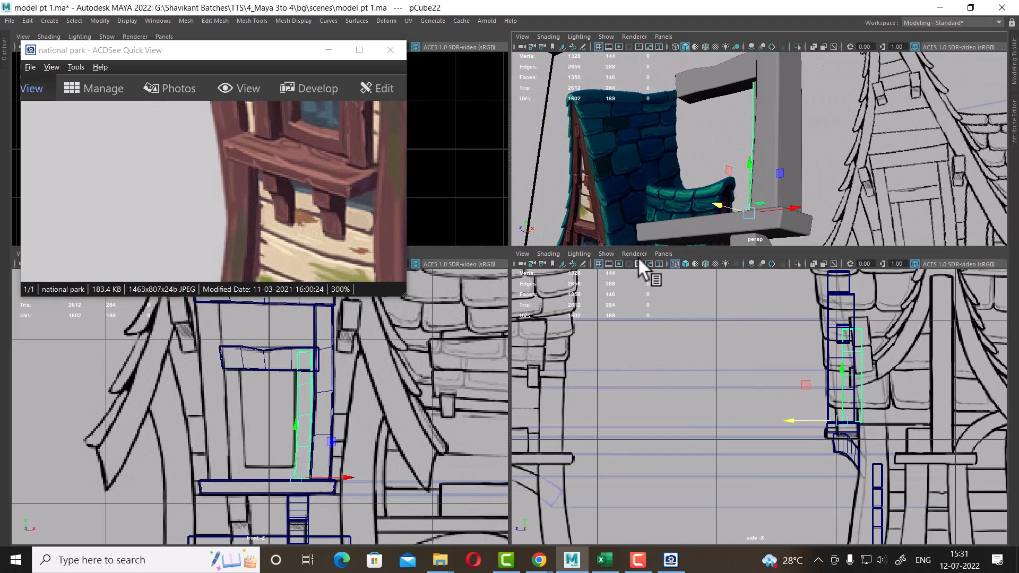
drag(357, 172, 314, 249)
drag(313, 194, 358, 241)
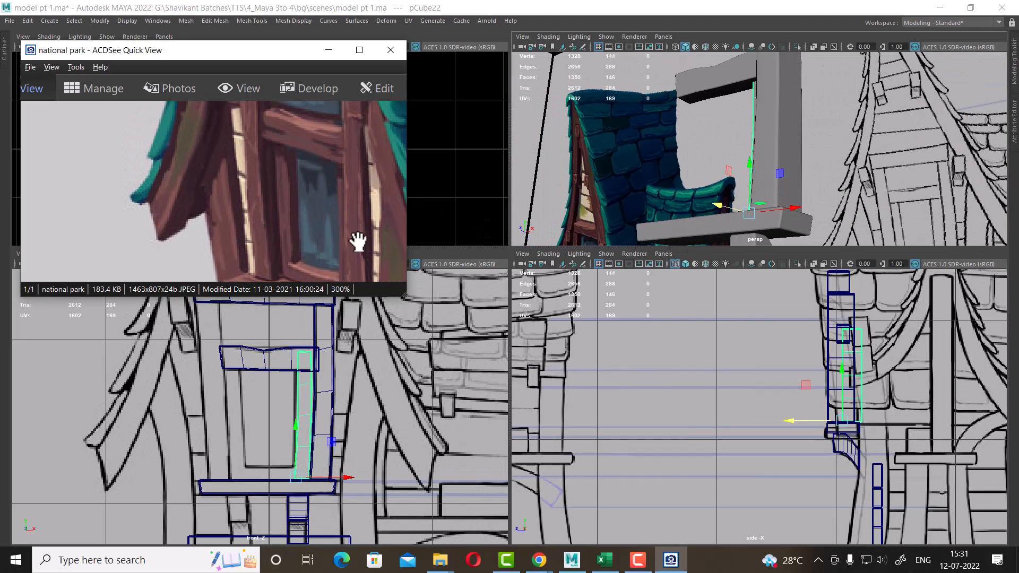
alt+right_drag(318, 462, 339, 472)
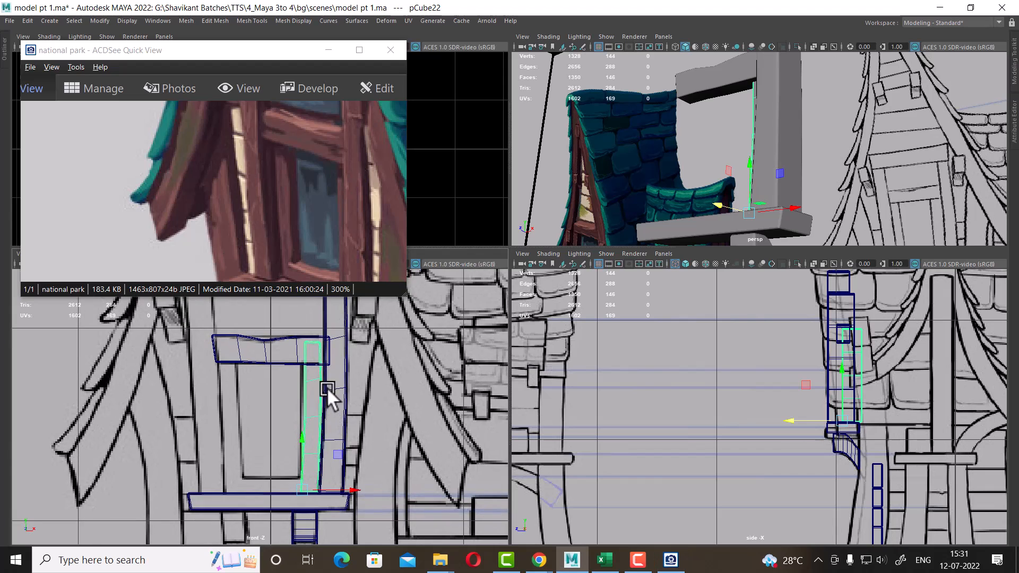
alt+right_drag(326, 387, 382, 414)
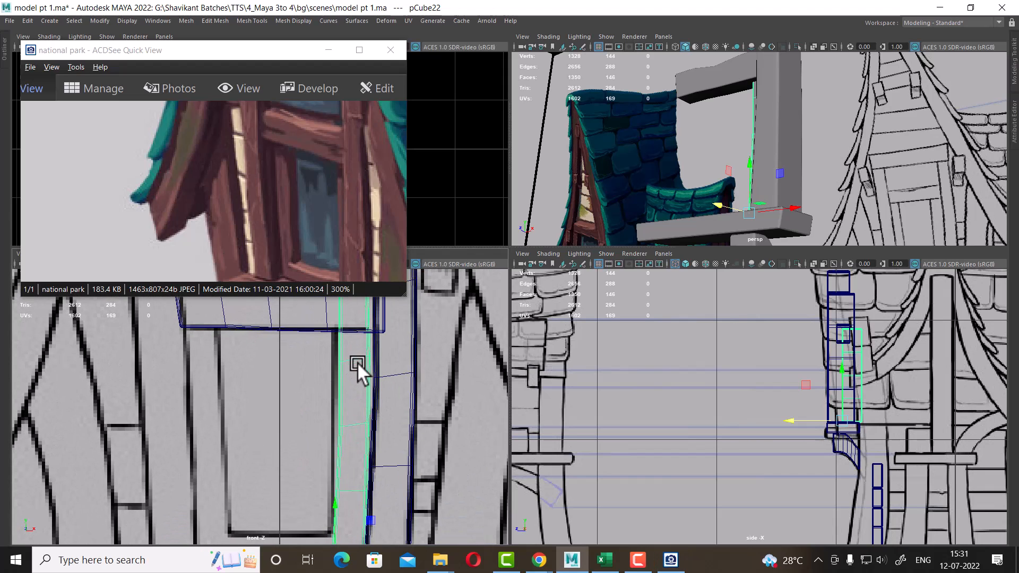
alt+right_drag(357, 362, 389, 380)
Move the strip's vertices in the front view so it follows the reference post between the lower board and the shelf
key(space)
alt+right_drag(612, 363, 499, 228)
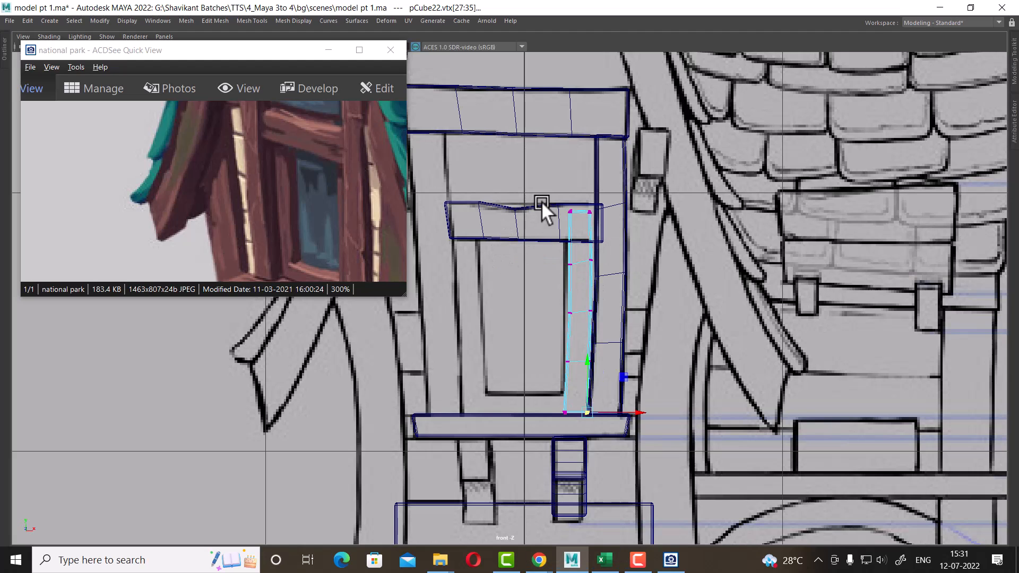
scroll(552, 203, up, 2)
alt+right_drag(559, 181, 628, 362)
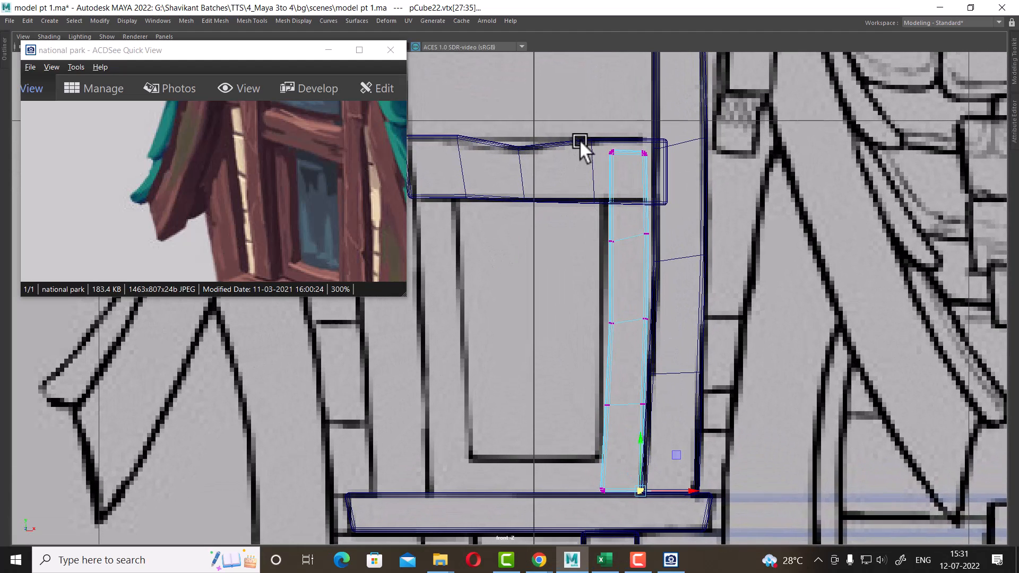
drag(631, 429, 631, 440)
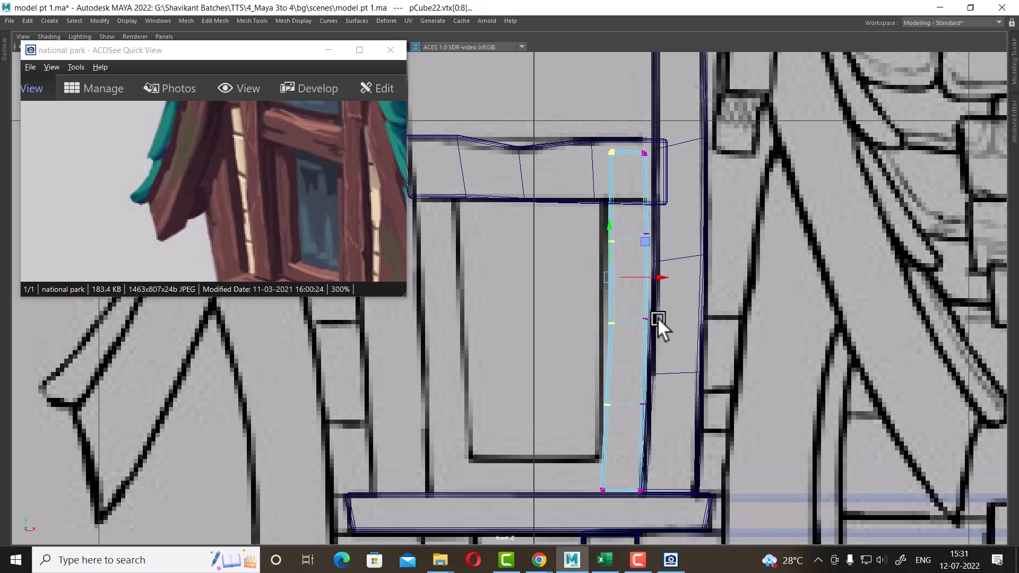
drag(659, 275, 656, 276)
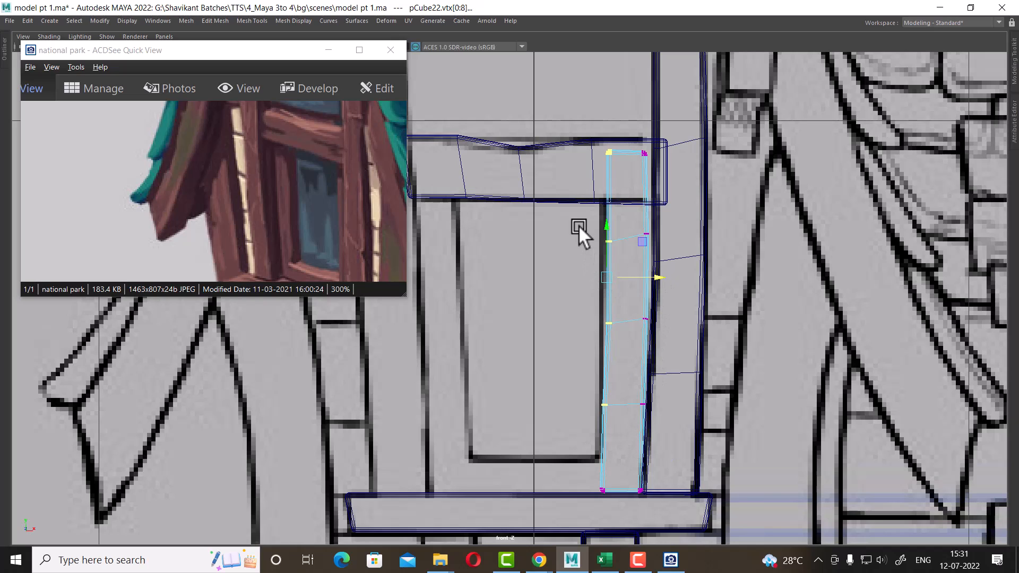
drag(636, 333, 638, 334)
drag(655, 278, 653, 277)
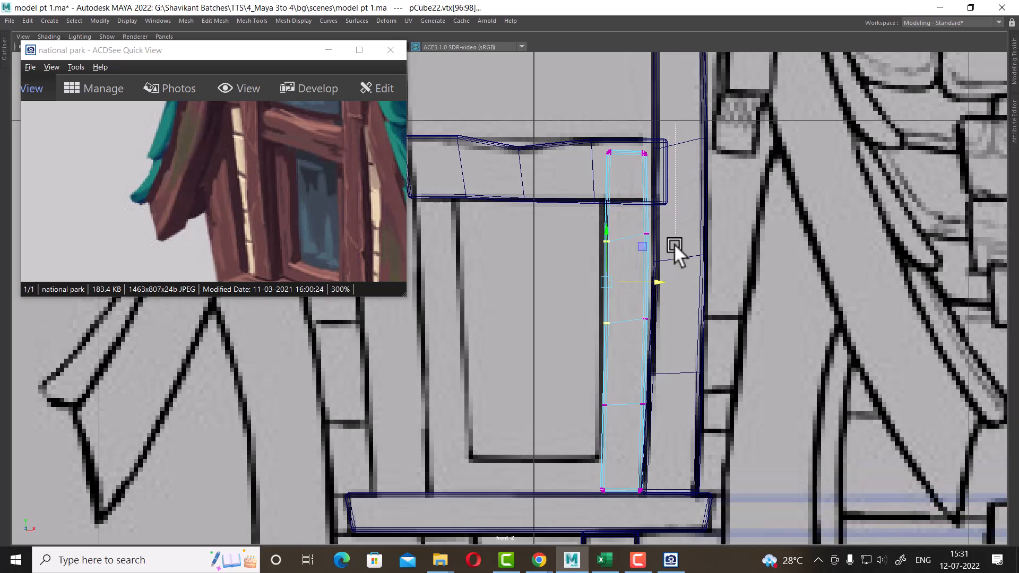
drag(661, 125, 640, 338)
drag(697, 239, 703, 234)
drag(680, 111, 634, 245)
drag(706, 186, 705, 187)
alt+middle_drag(636, 383, 614, 295)
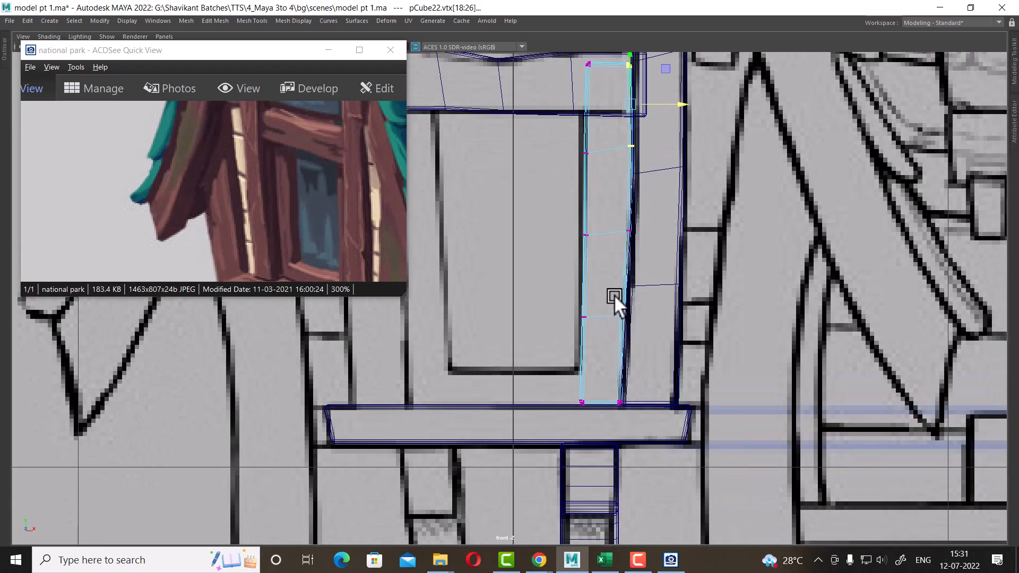
alt+right_drag(613, 294, 673, 291)
drag(640, 433, 626, 447)
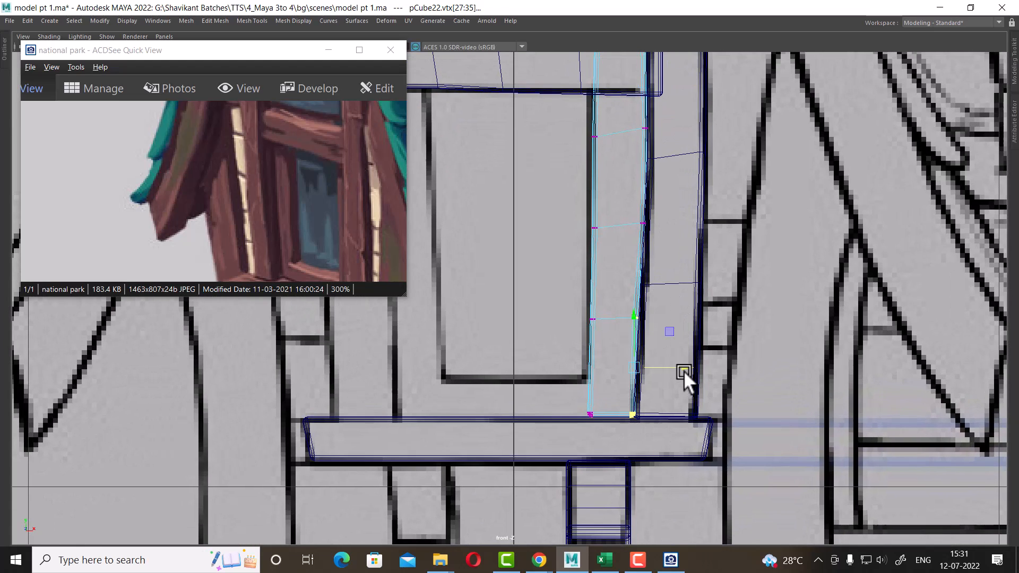
drag(683, 365, 686, 365)
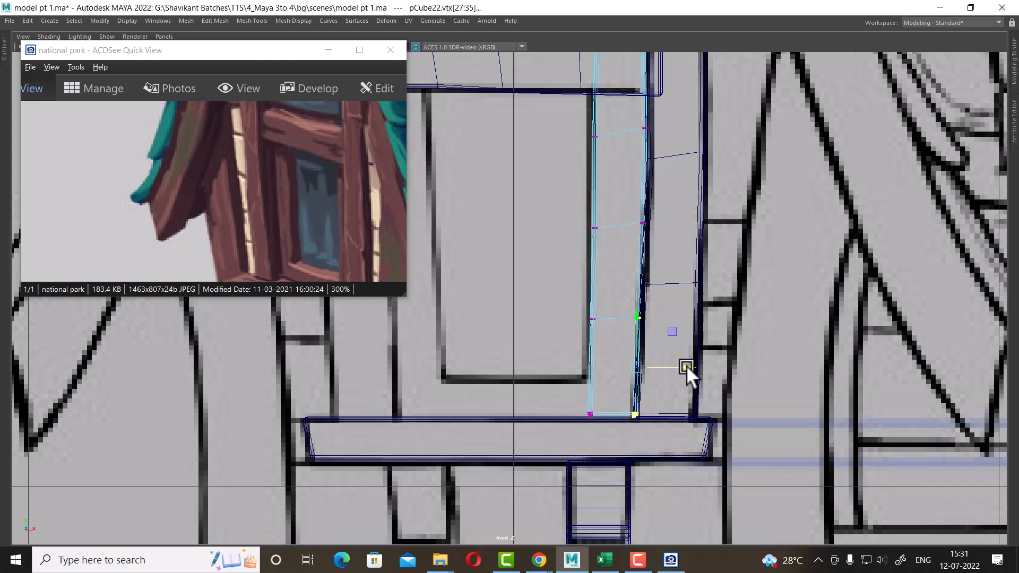
drag(655, 395, 622, 440)
drag(677, 410, 674, 411)
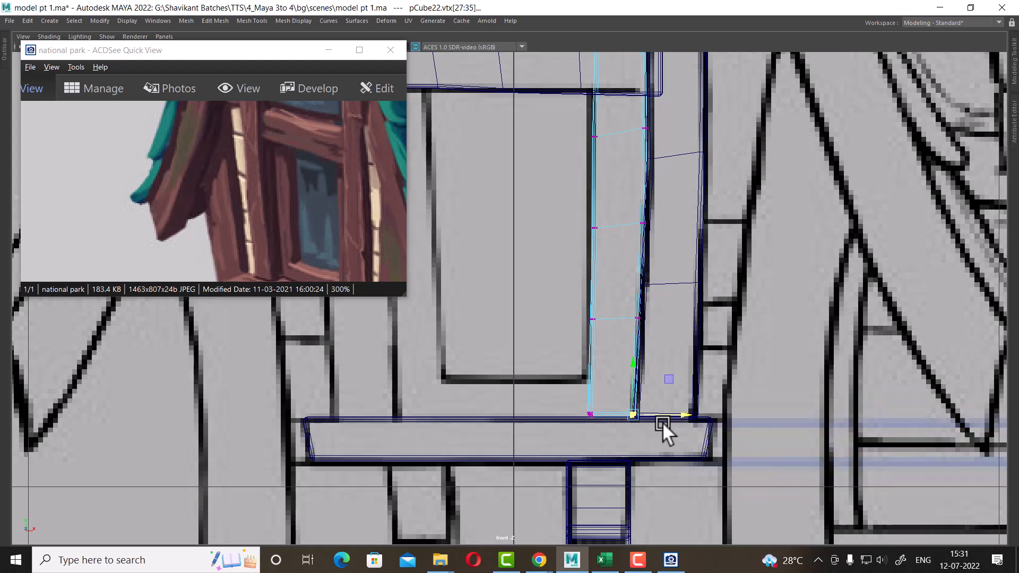
key(space)
key(f)
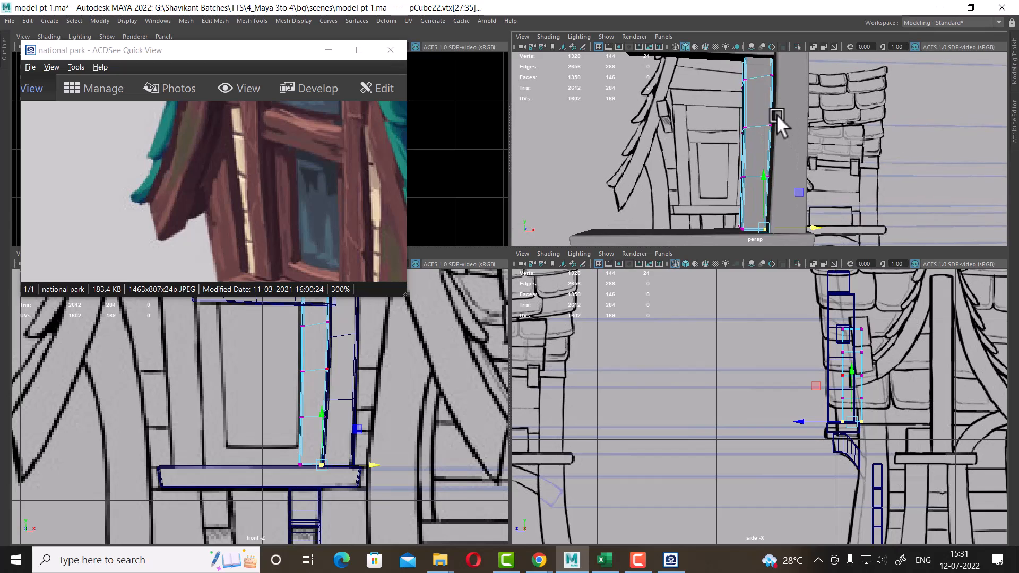
Select the post together with its inner strip and group them
right_drag(778, 114, 849, 92)
click(853, 98)
alt+drag(857, 175, 930, 187)
scroll(344, 441, down, 4)
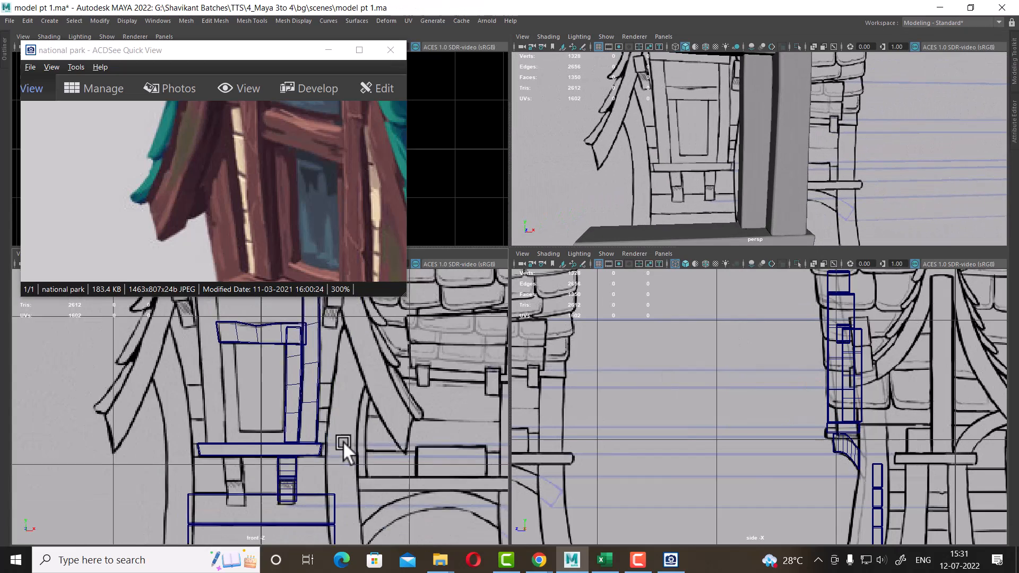
scroll(343, 441, up, 5)
click(393, 429)
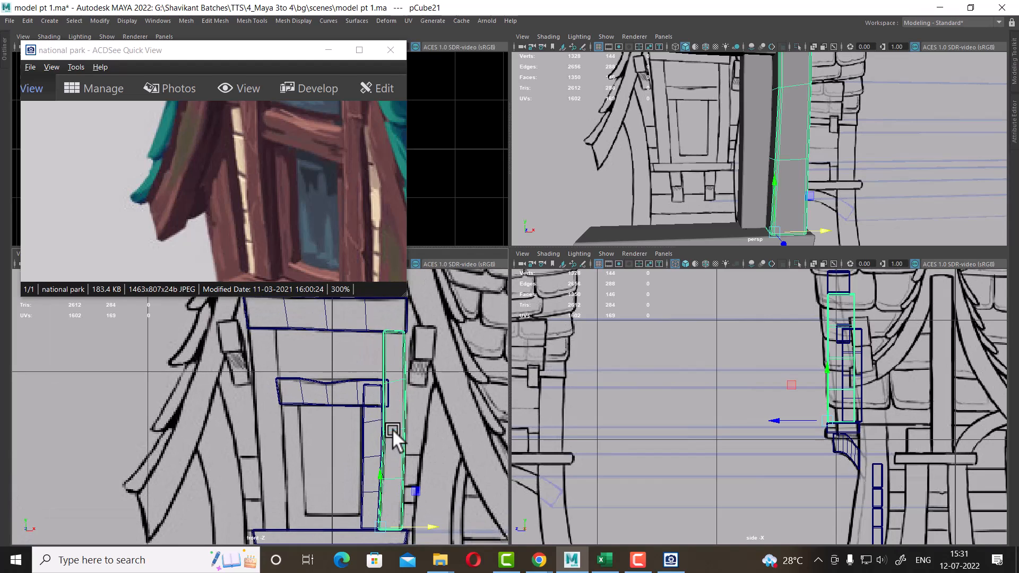
scroll(370, 460, up, 1)
key(space)
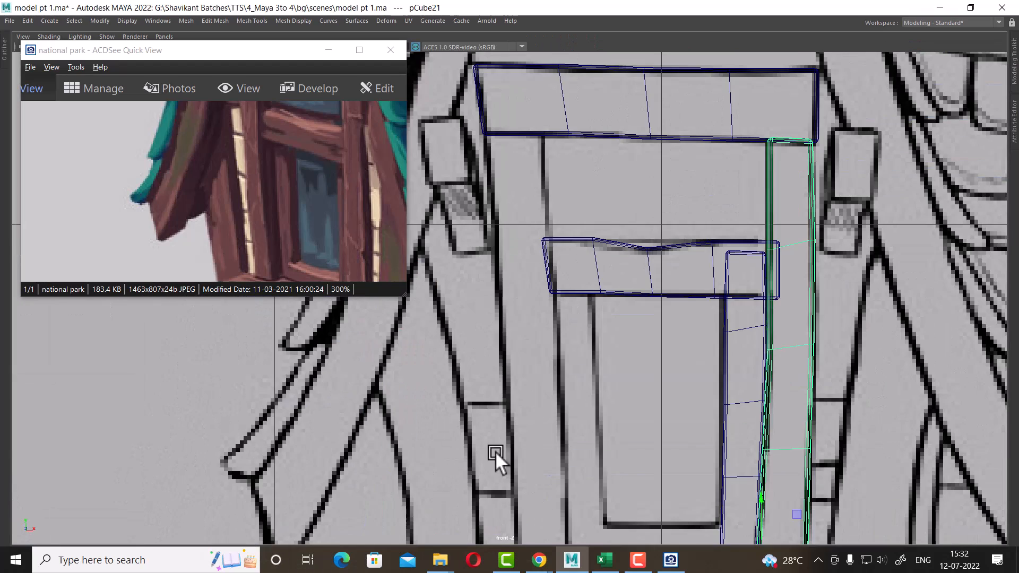
scroll(496, 452, down, 4)
scroll(694, 369, up, 4)
alt+middle_drag(694, 370, 630, 166)
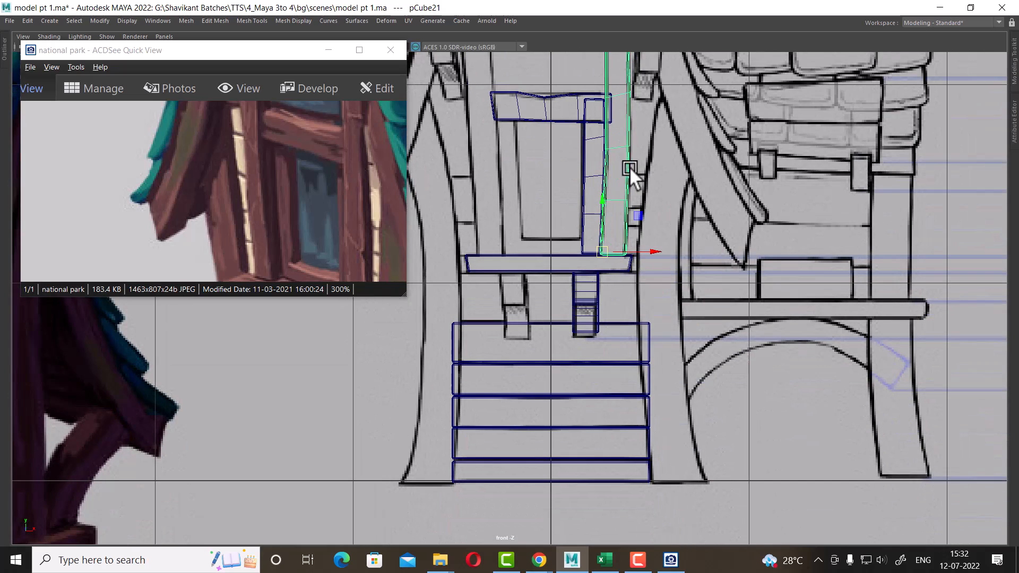
scroll(611, 341, up, 2)
alt+middle_drag(624, 254, 631, 325)
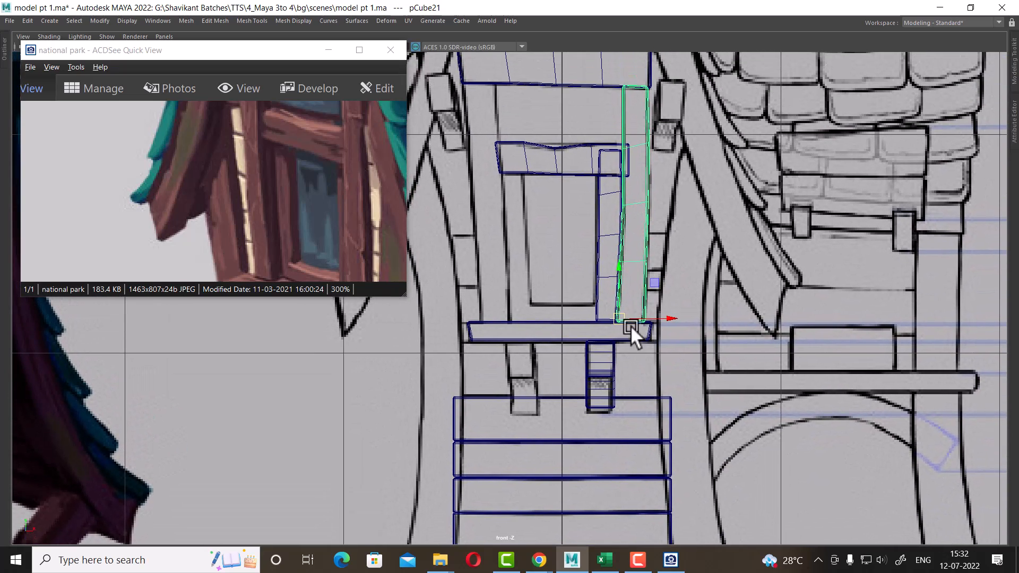
scroll(606, 241, up, 1)
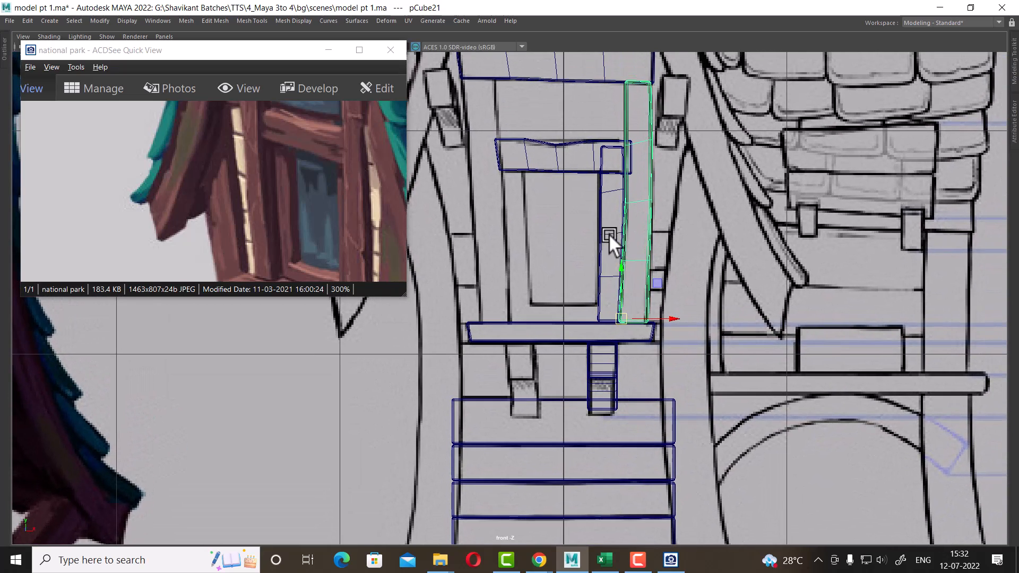
shift+click(608, 257)
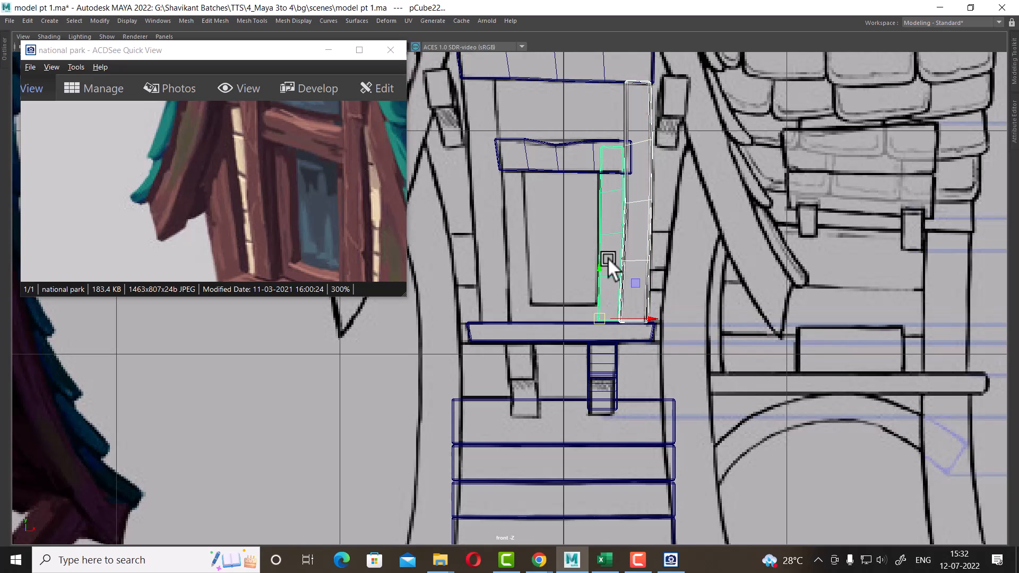
key(space)
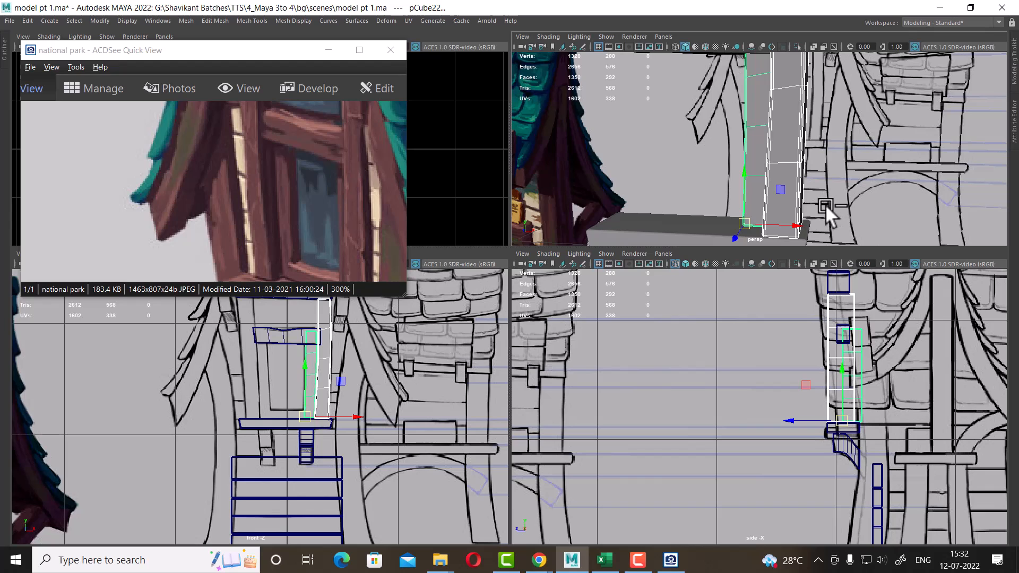
key(ctrl+g)
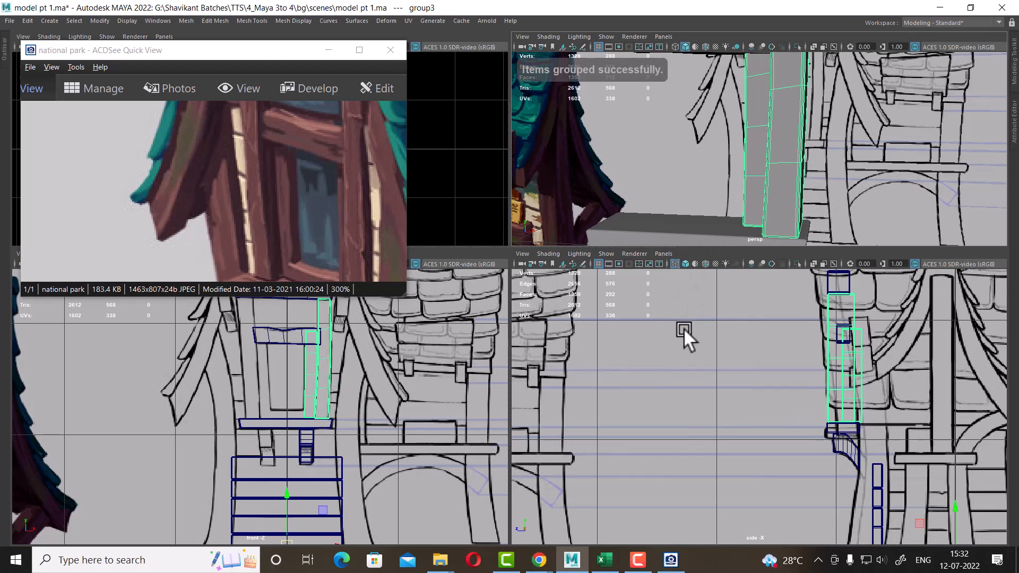
Duplicate the post group with transform onto the opposite, left side of the door frame
click(24, 16)
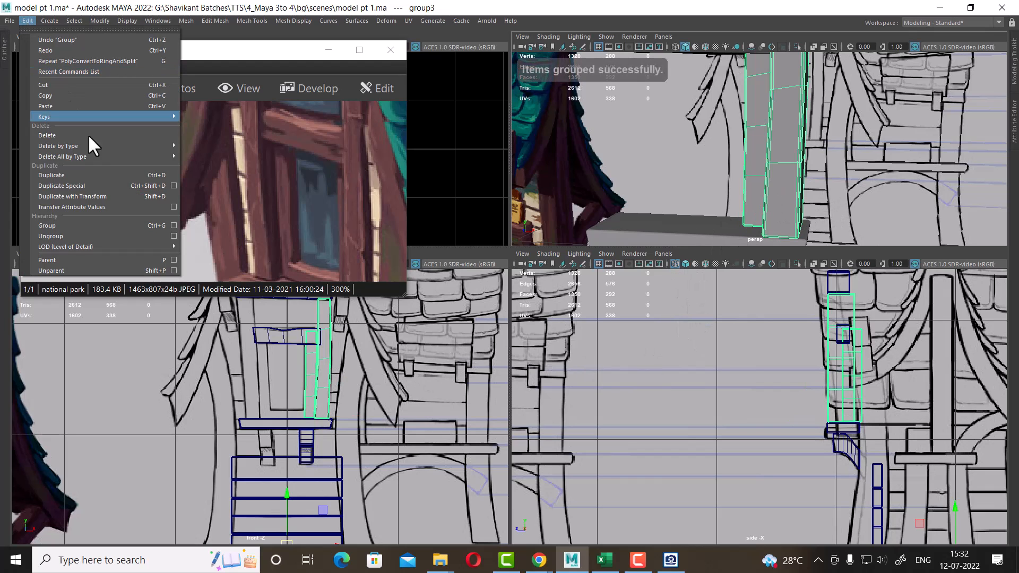
click(113, 195)
scroll(403, 438, up, 2)
alt+middle_drag(348, 408, 389, 495)
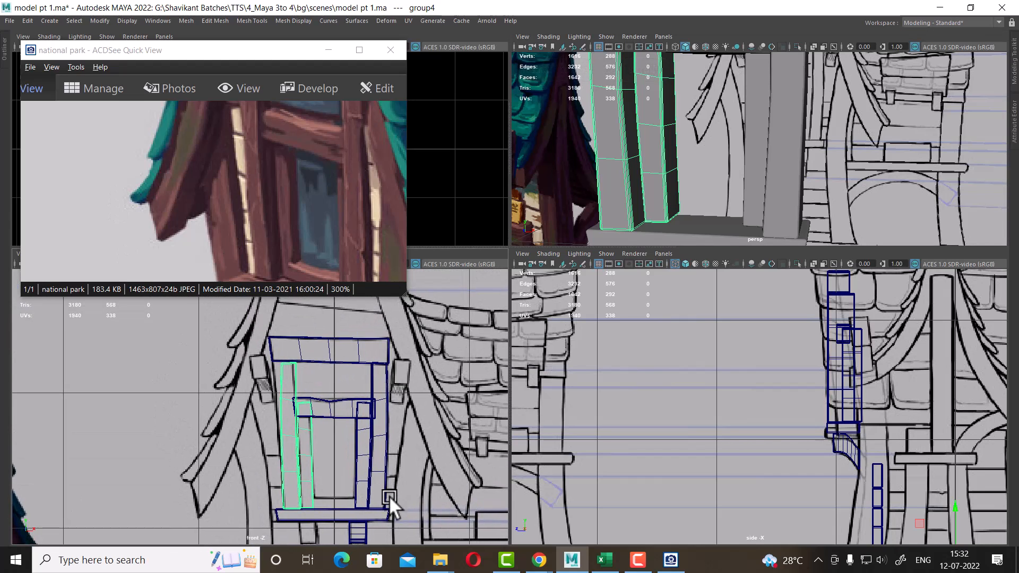
scroll(383, 479, up, 2)
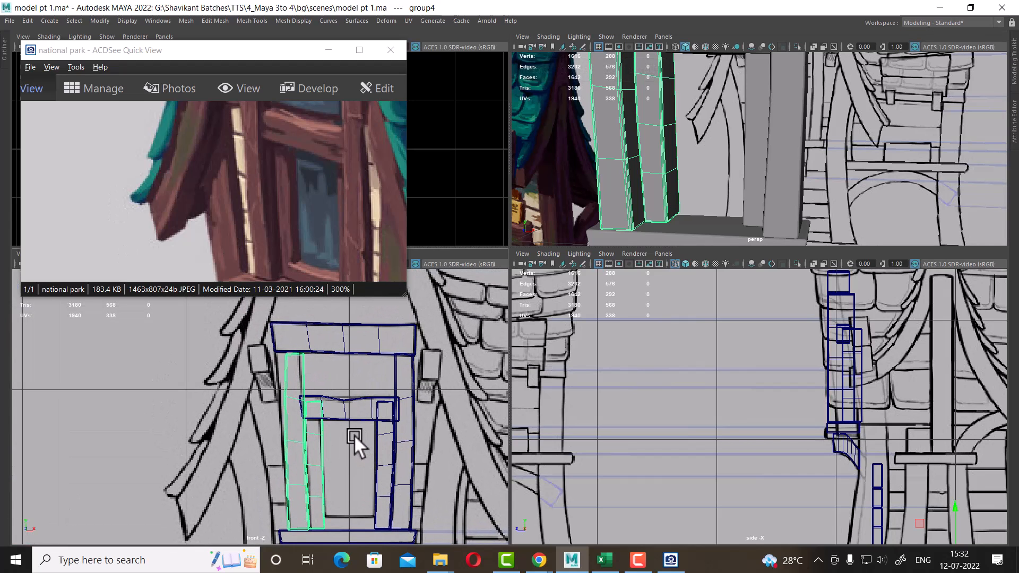
scroll(289, 397, up, 2)
Select the left post's inner strip and move its top vertices to fit the reference frame corner in the front view
click(313, 349)
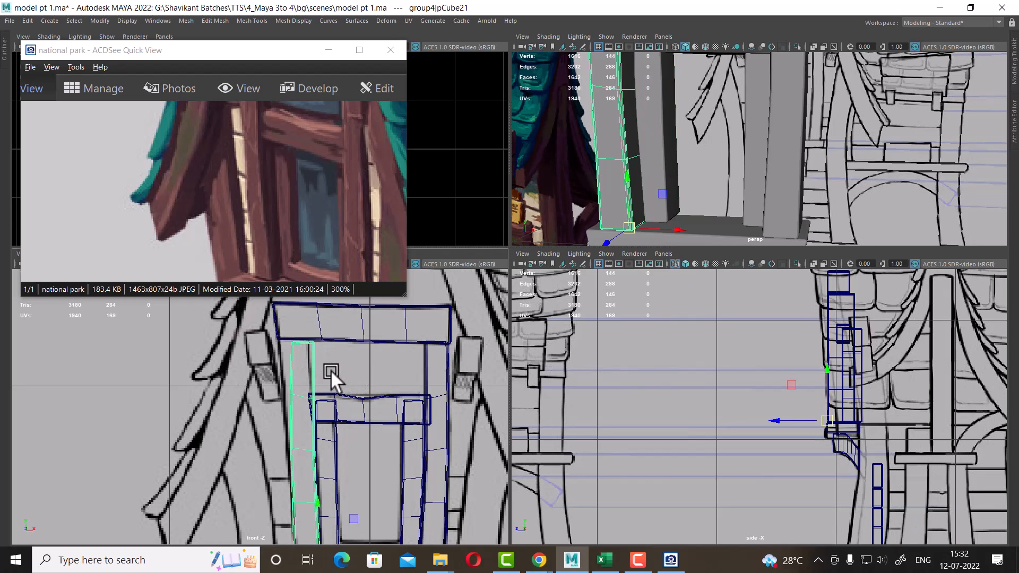
key(space)
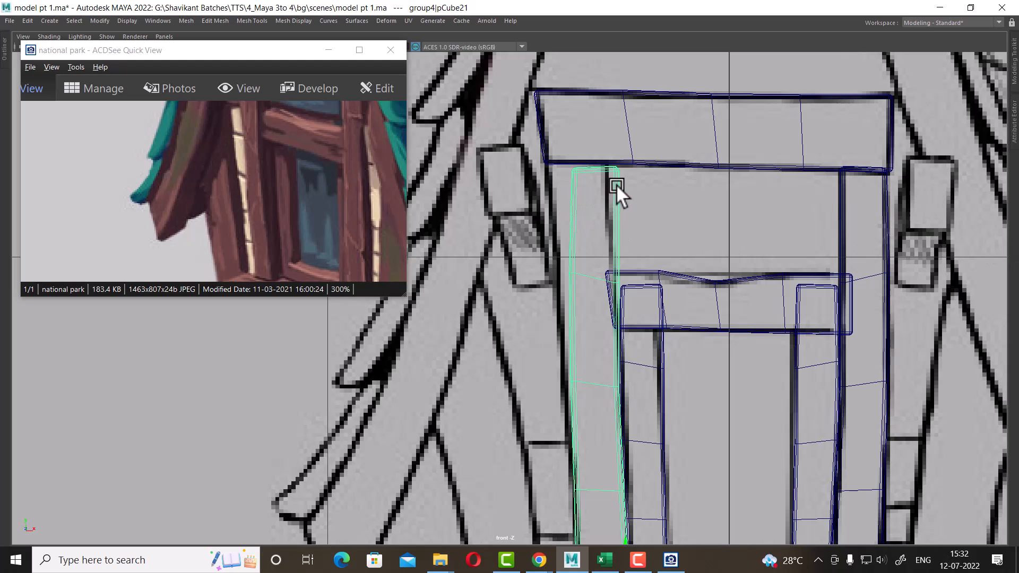
right_drag(617, 186, 522, 177)
scroll(593, 171, up, 2)
drag(667, 142, 535, 178)
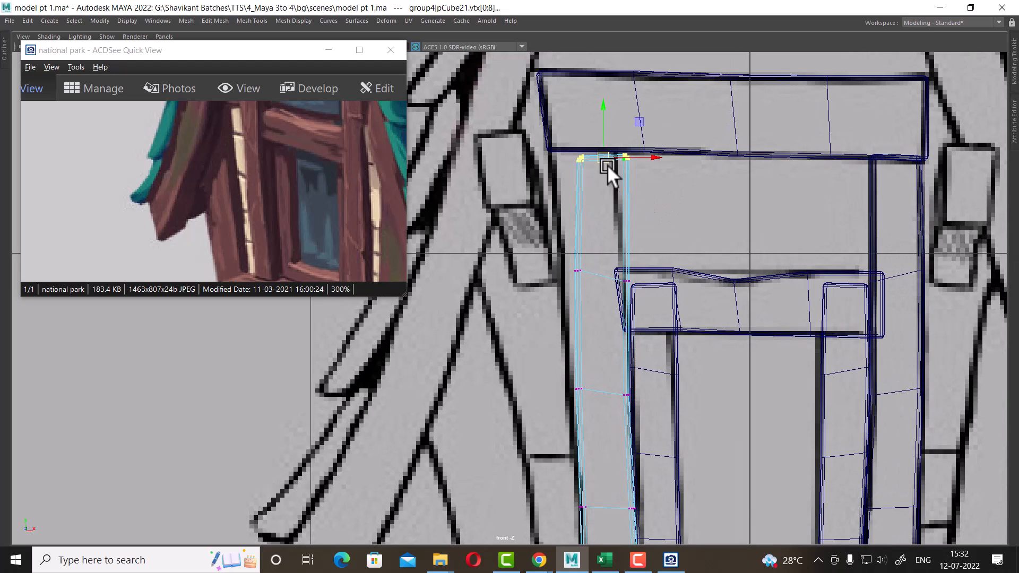
drag(602, 156, 560, 151)
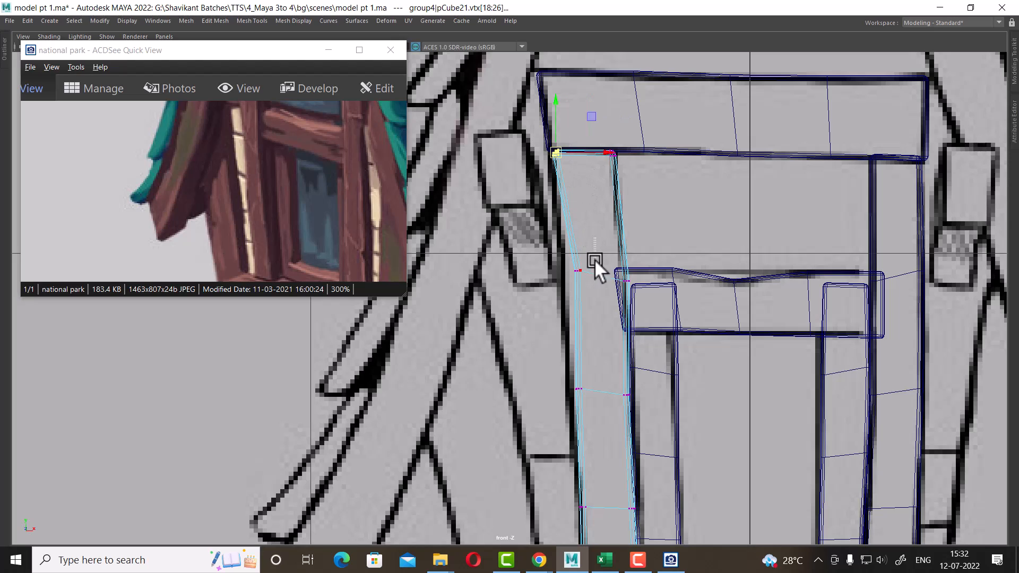
drag(595, 258, 564, 285)
drag(626, 270, 615, 266)
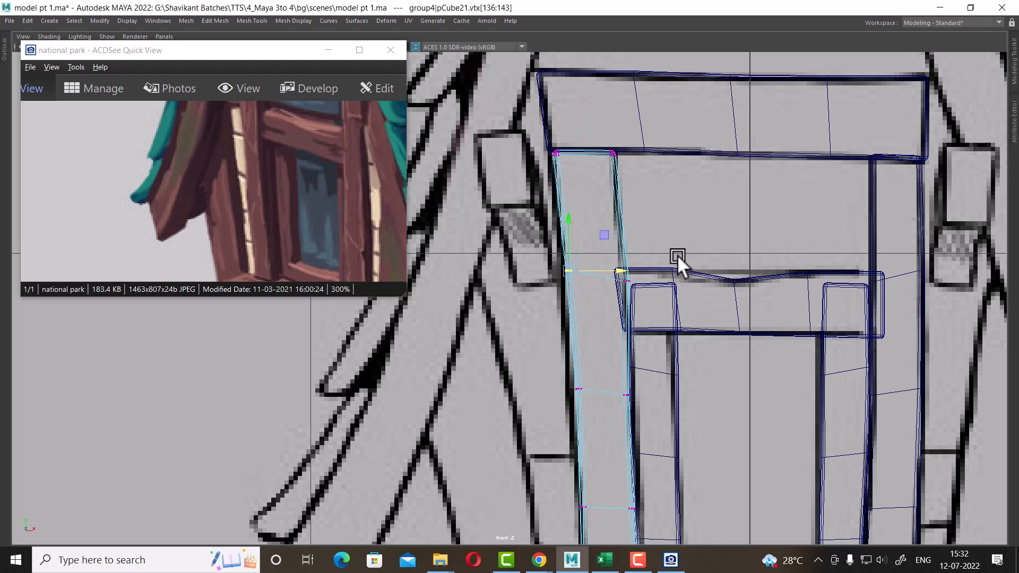
drag(678, 255, 604, 302)
drag(673, 277, 668, 279)
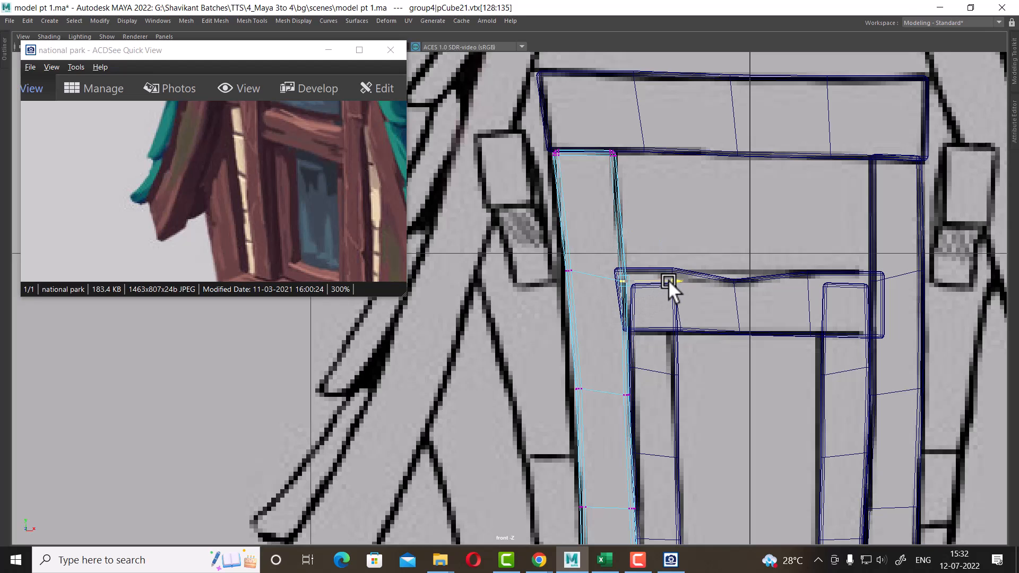
Move the left strip's middle and lower vertices so it follows the reference down to the sill
alt+middle_drag(603, 315, 603, 204)
scroll(604, 245, up, 1)
drag(603, 248, 566, 296)
drag(630, 274, 627, 273)
drag(682, 252, 611, 303)
drag(673, 281, 674, 281)
alt+middle_drag(681, 302, 698, 192)
scroll(698, 192, up, 1)
drag(624, 267, 593, 313)
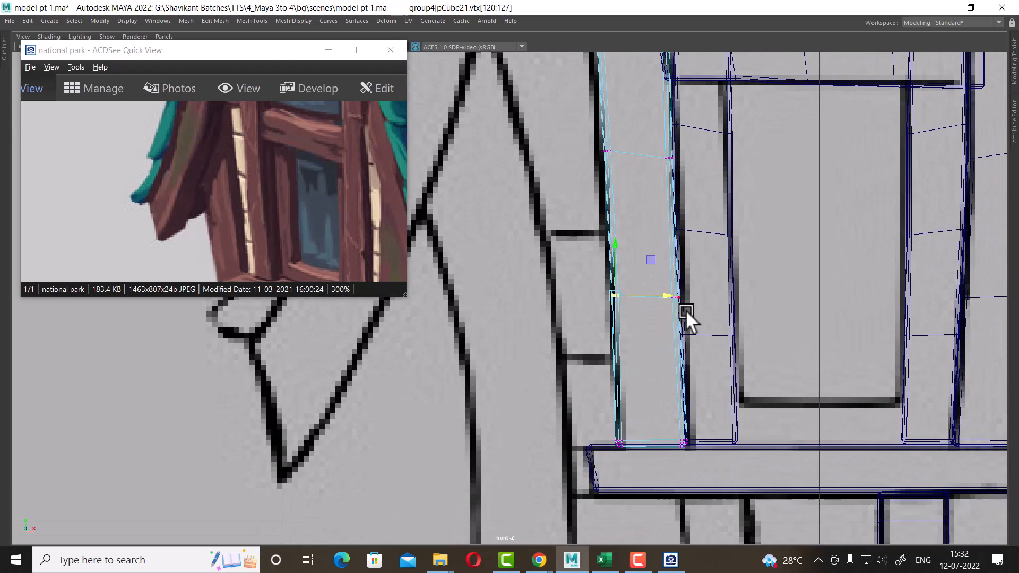
drag(657, 320, 656, 319)
drag(723, 294, 721, 295)
drag(592, 482, 668, 441)
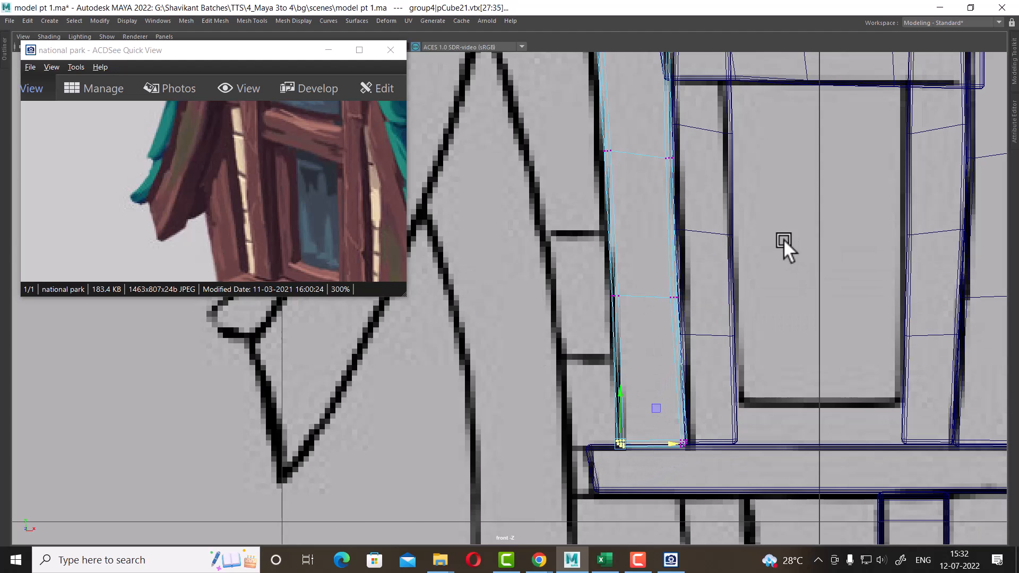
Examine the reference image and the door frame in the perspective and front views
key(space)
alt+drag(892, 162, 729, 193)
right_drag(728, 193, 697, 120)
alt+drag(707, 151, 732, 209)
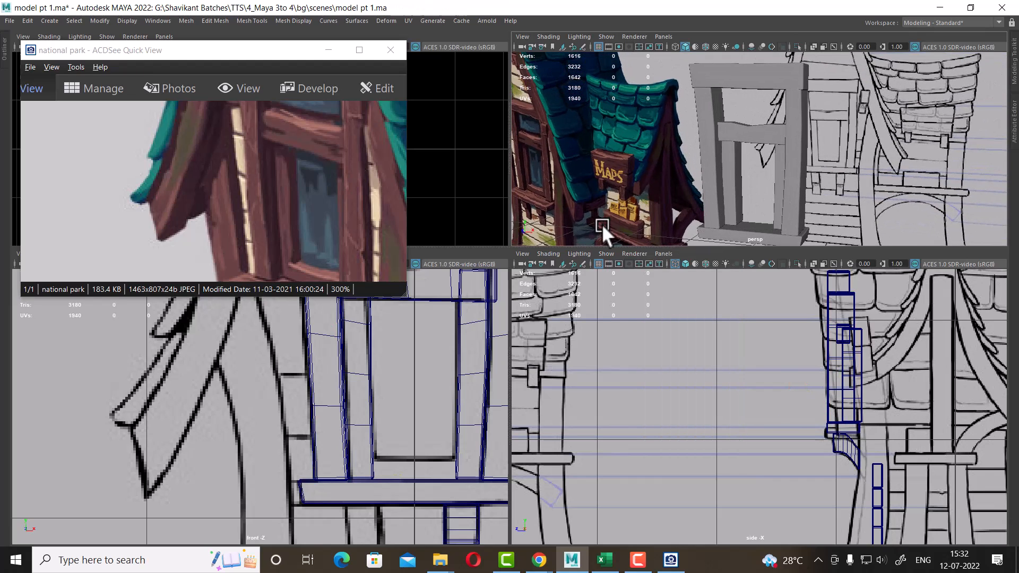
drag(386, 215, 360, 207)
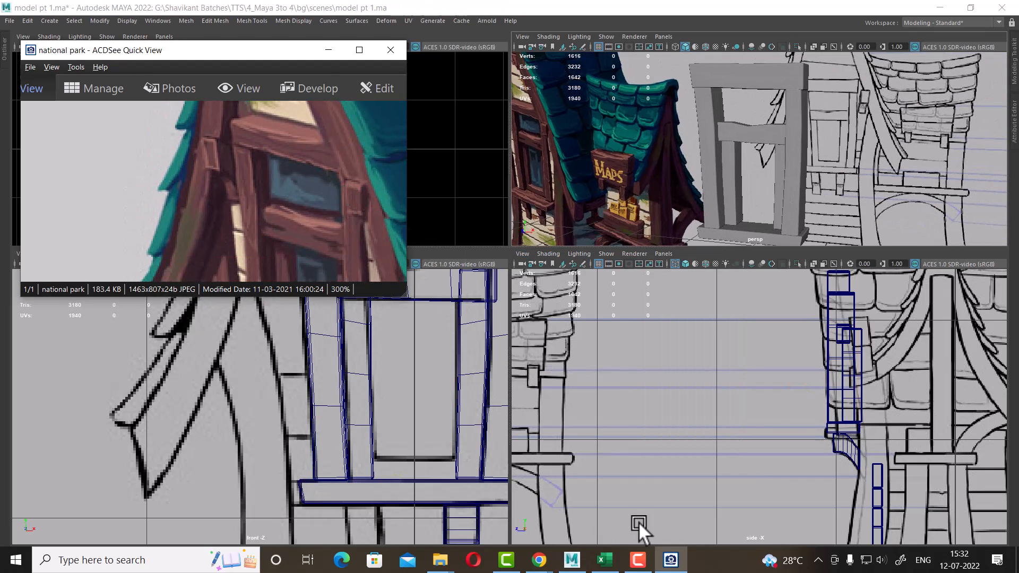
drag(335, 241, 313, 209)
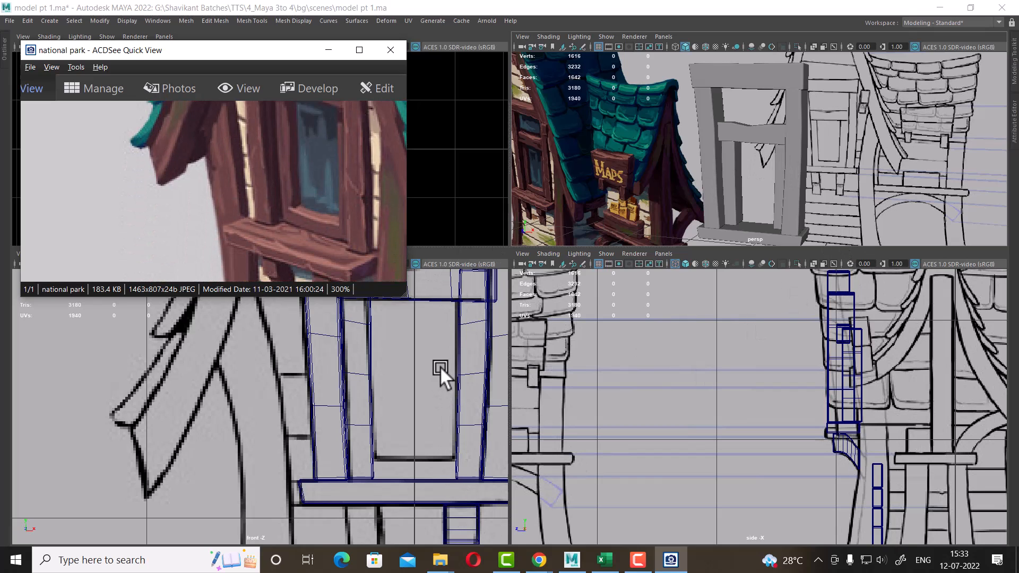
drag(323, 175, 286, 199)
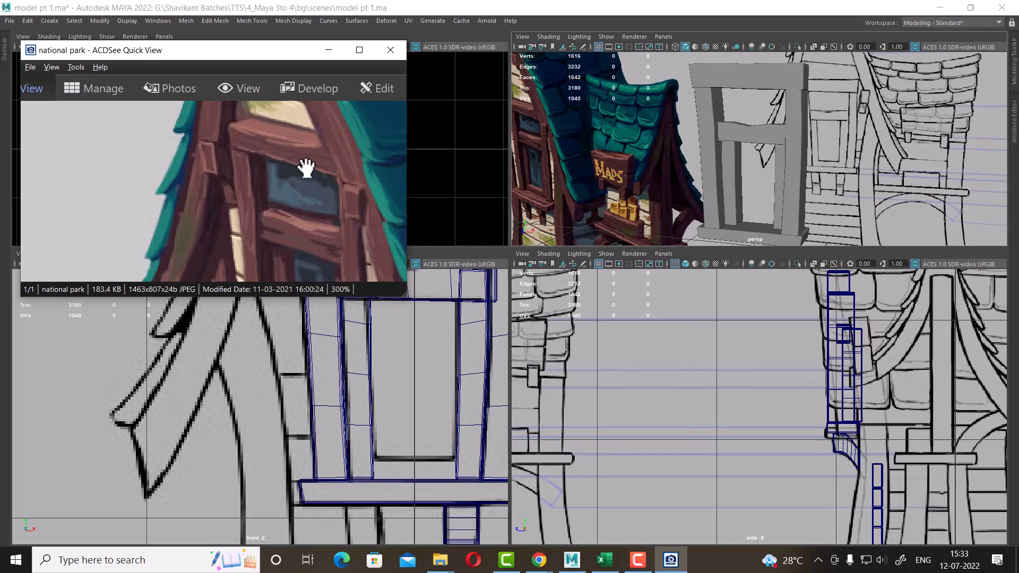
drag(294, 236, 318, 143)
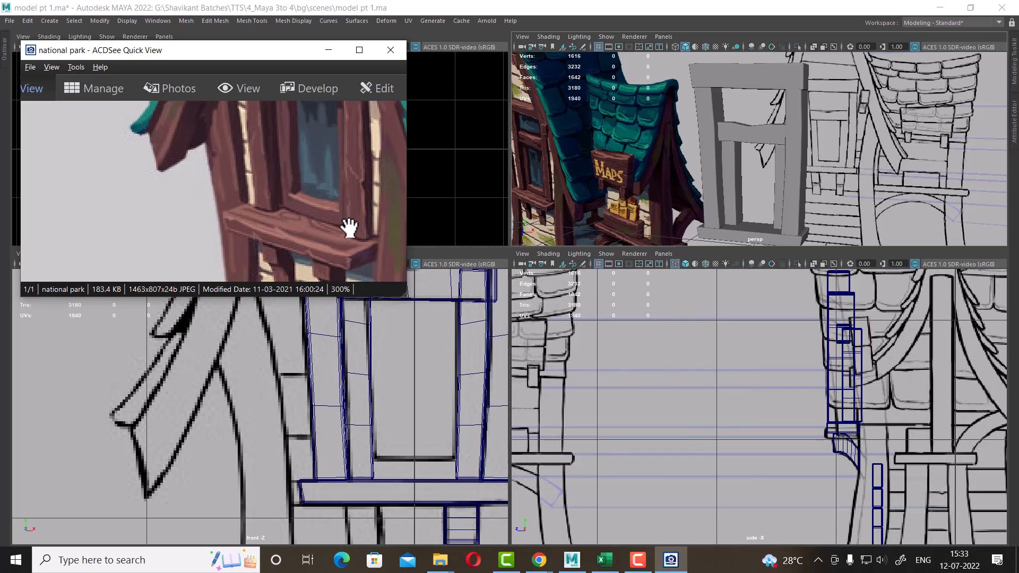
alt+middle_drag(440, 448, 458, 485)
alt+right_drag(459, 485, 440, 434)
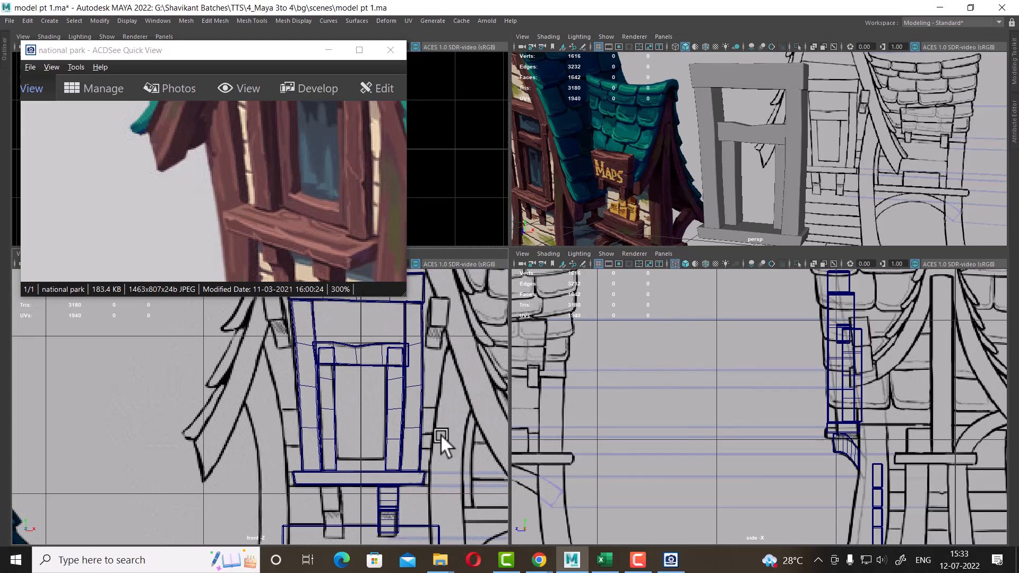
drag(356, 371, 356, 373)
drag(329, 201, 332, 284)
drag(342, 242, 344, 181)
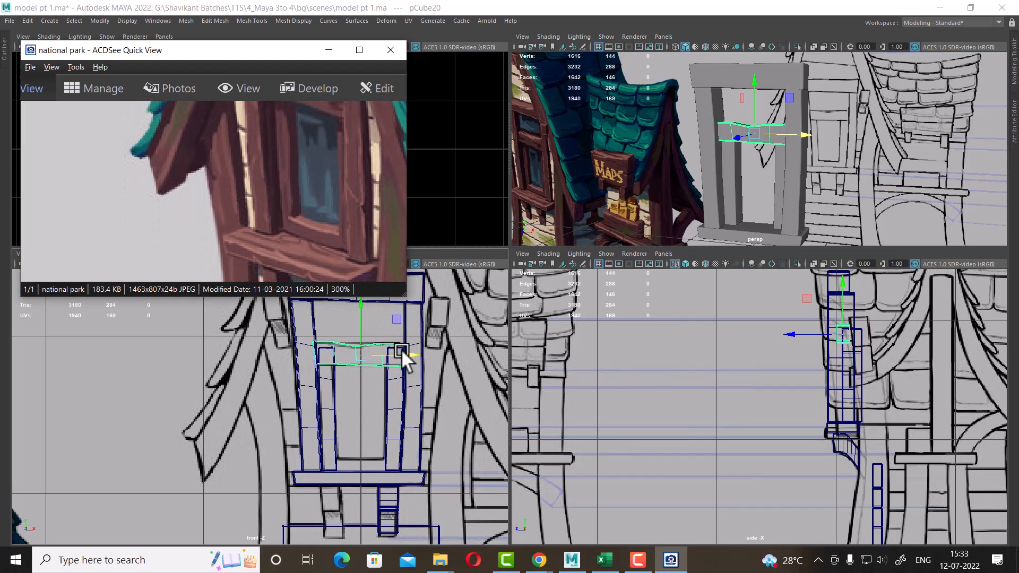
alt+right_drag(401, 349, 408, 488)
alt+middle_drag(402, 463, 364, 419)
alt+right_drag(363, 420, 437, 462)
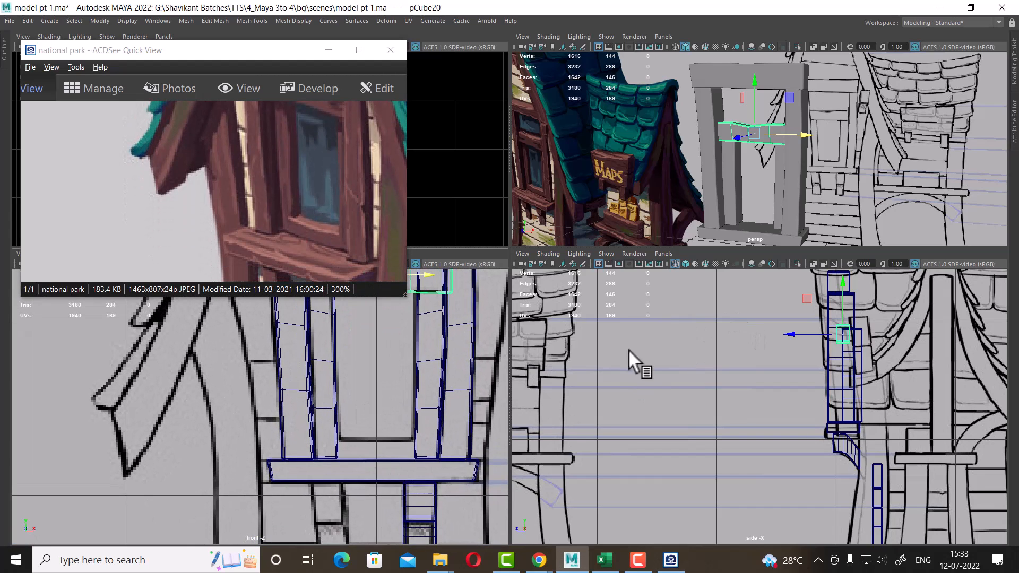
Duplicate the door's inner strip and set the copy's Rotate Z to -180 so it lies horizontally
drag(339, 437, 339, 444)
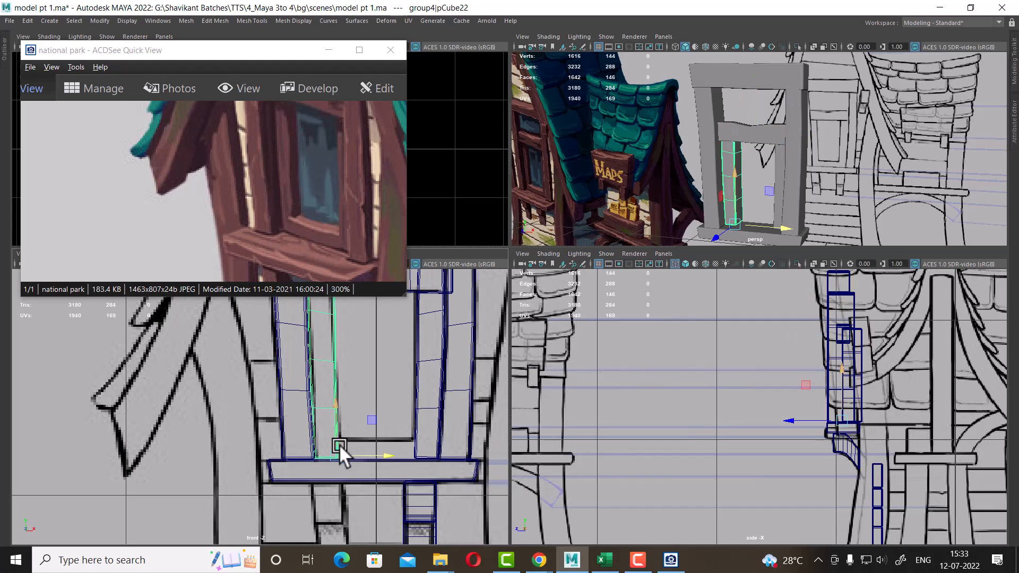
alt+right_drag(339, 445, 403, 460)
alt+middle_drag(402, 461, 358, 441)
key(space)
scroll(706, 394, down, 6)
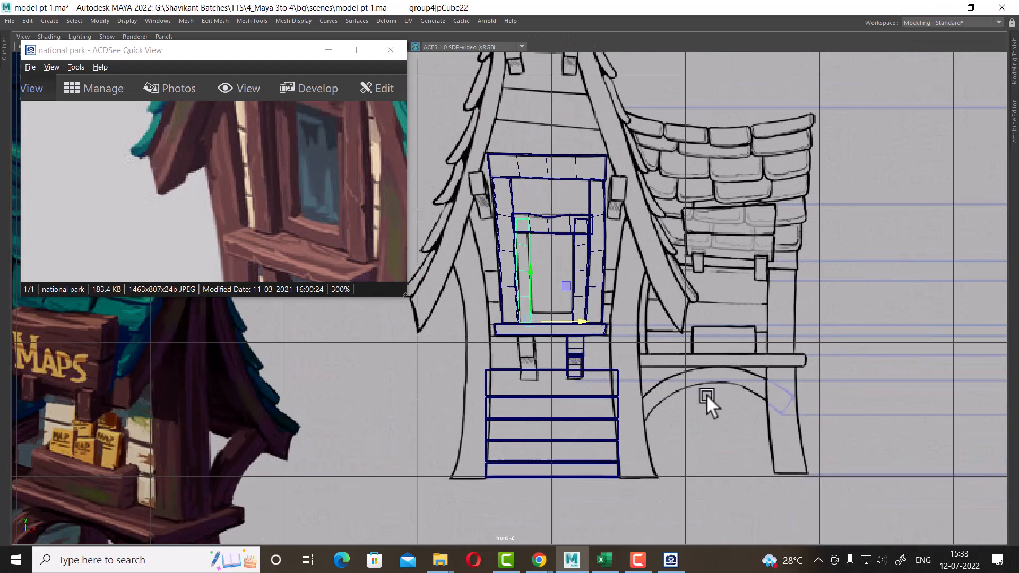
alt+right_drag(706, 394, 697, 510)
key(ctrl+d)
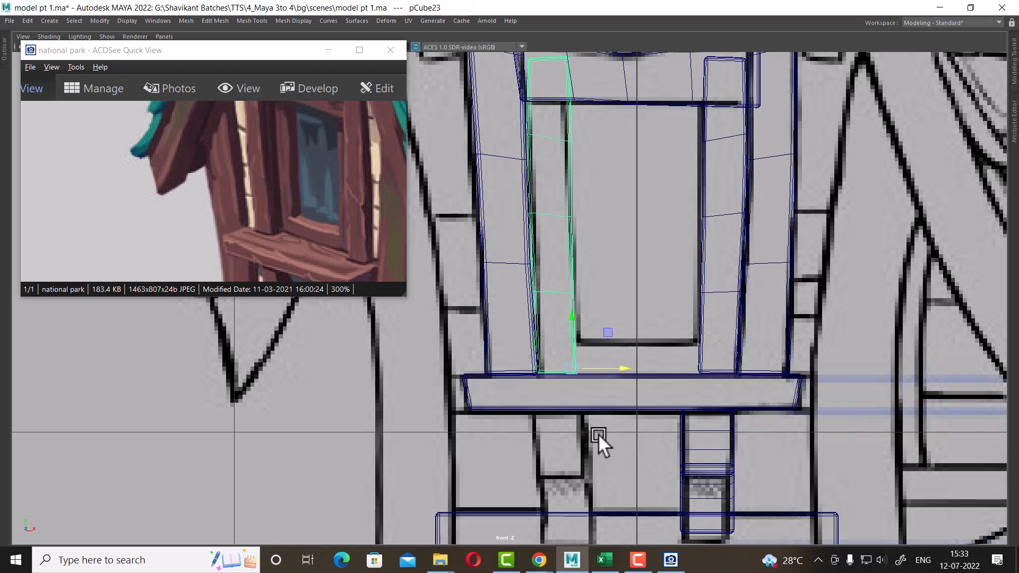
alt+right_drag(598, 433, 684, 435)
key(e)
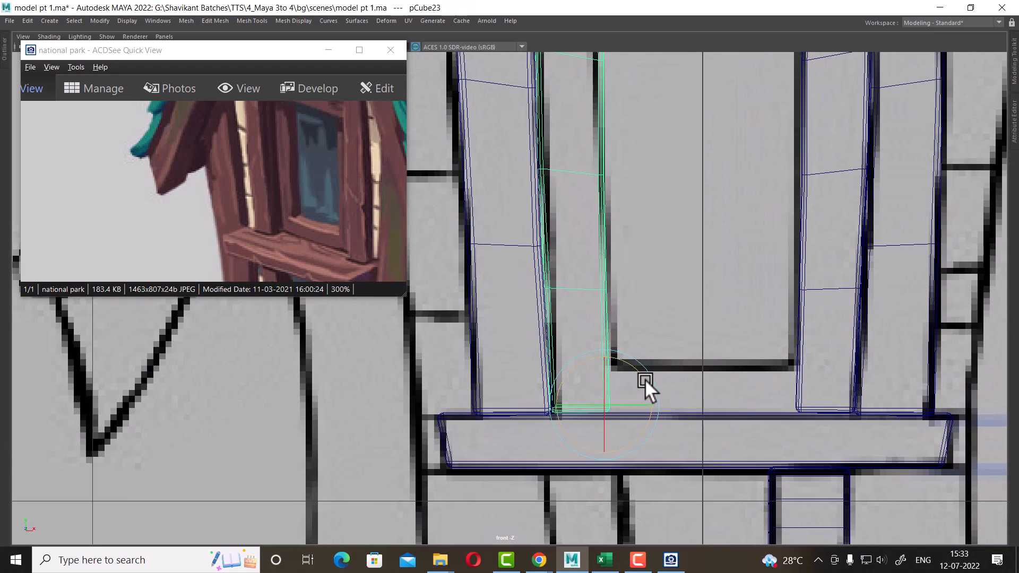
drag(645, 379, 603, 359)
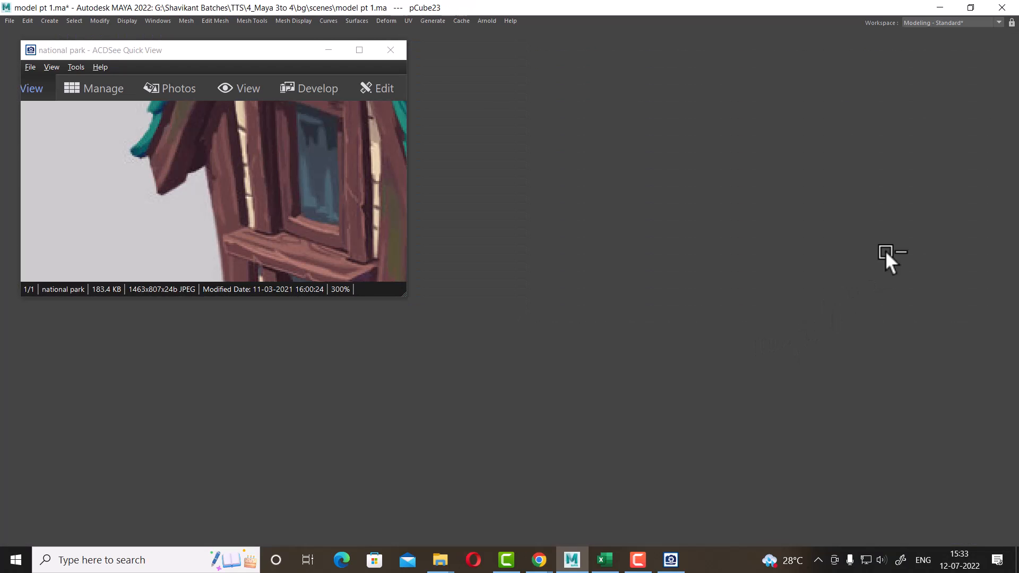
click(1012, 38)
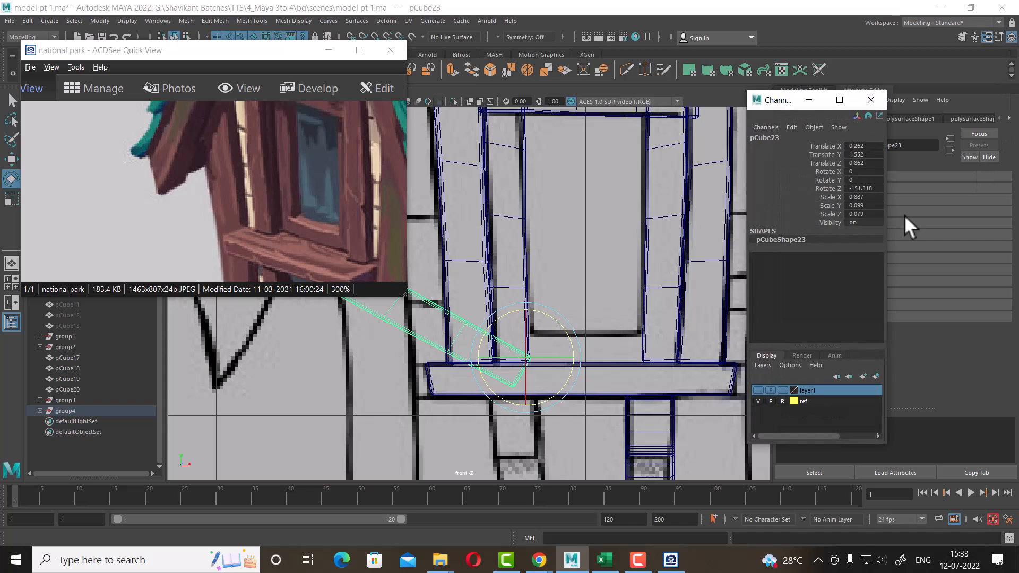
click(873, 189)
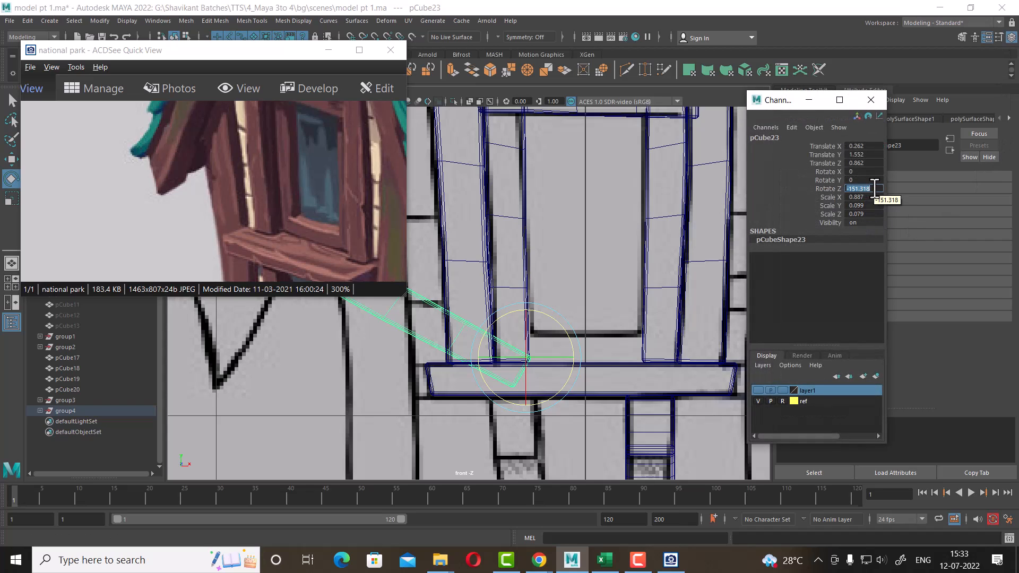
text(-180)
key(Return)
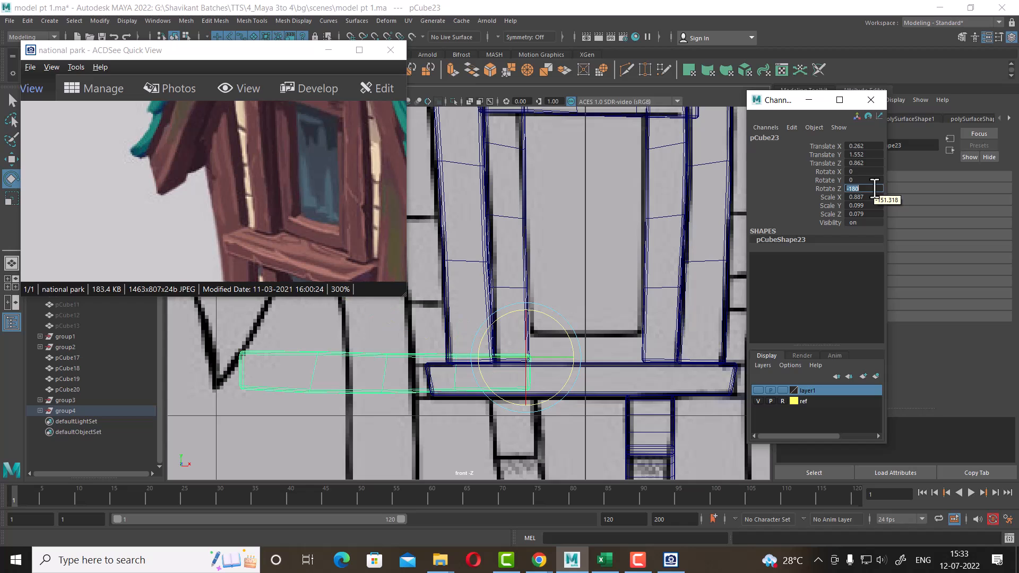
Move the horizontal strip onto the sill between the two door posts
scroll(571, 424, up, 1)
scroll(570, 424, up, 1)
key(w)
alt+middle_drag(578, 404, 529, 408)
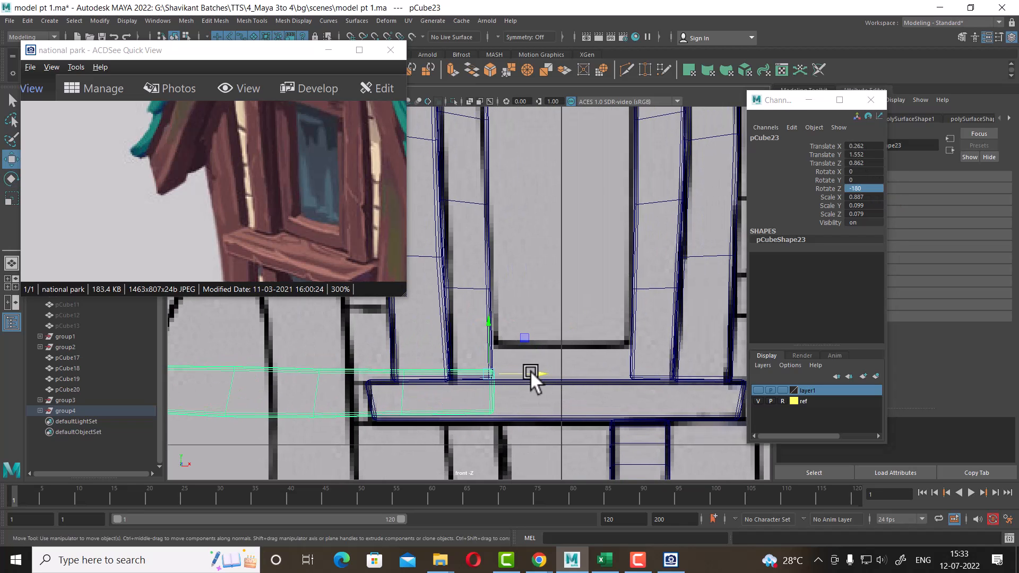
drag(533, 374, 636, 296)
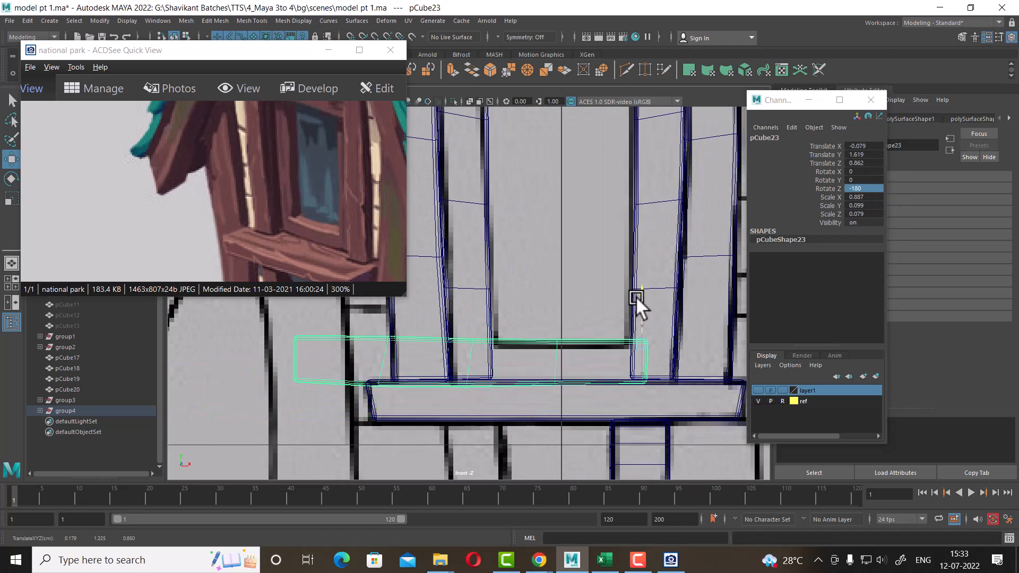
scroll(635, 301, up, 2)
scroll(716, 367, up, 1)
alt+middle_drag(726, 402, 611, 397)
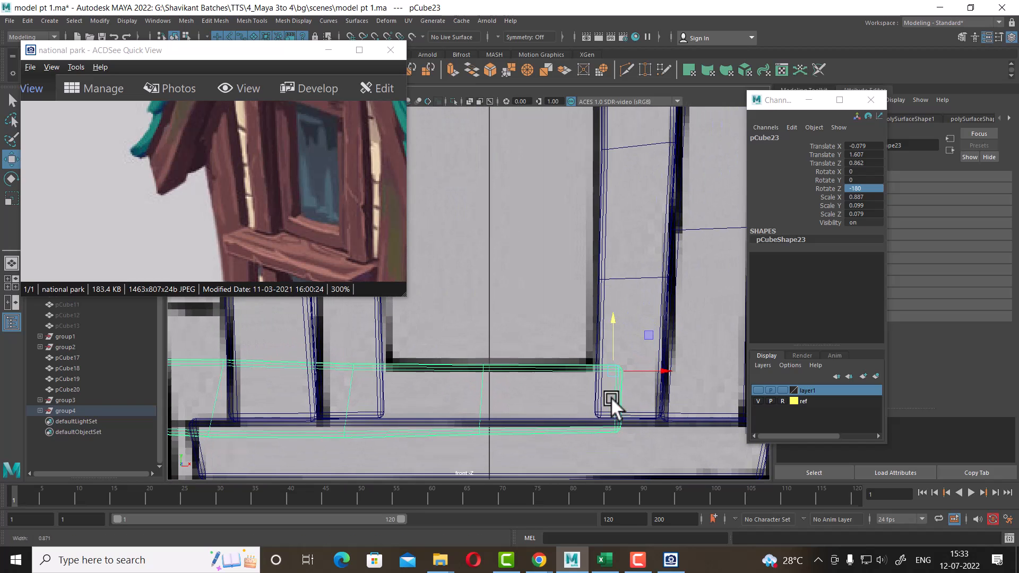
drag(668, 371, 648, 371)
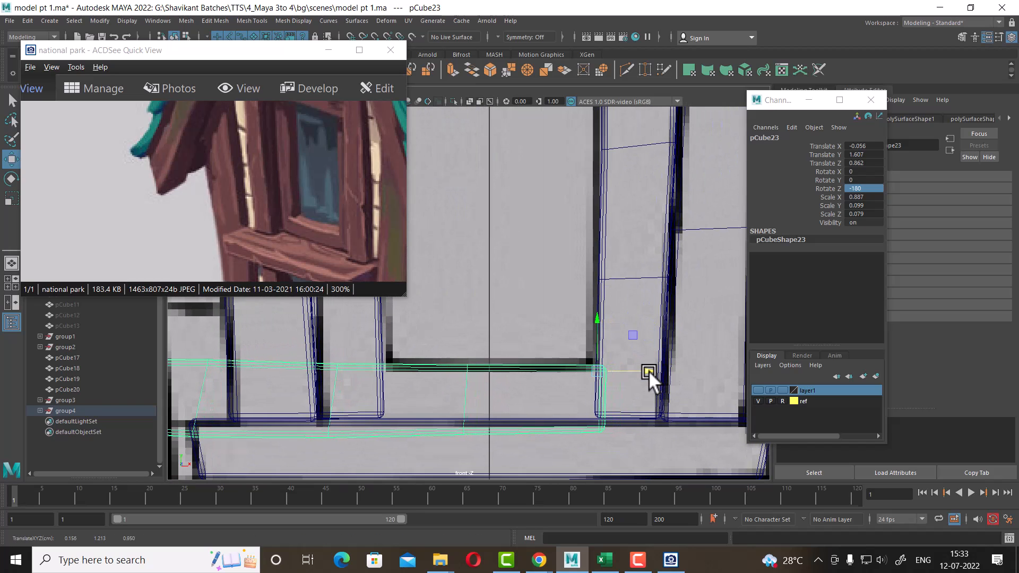
Move the horizontal strip's vertices so its ends and edges fit the sill between the posts
scroll(514, 337, down, 4)
scroll(580, 373, up, 4)
right_drag(579, 321, 451, 245)
scroll(552, 330, up, 4)
alt+middle_drag(659, 375, 599, 378)
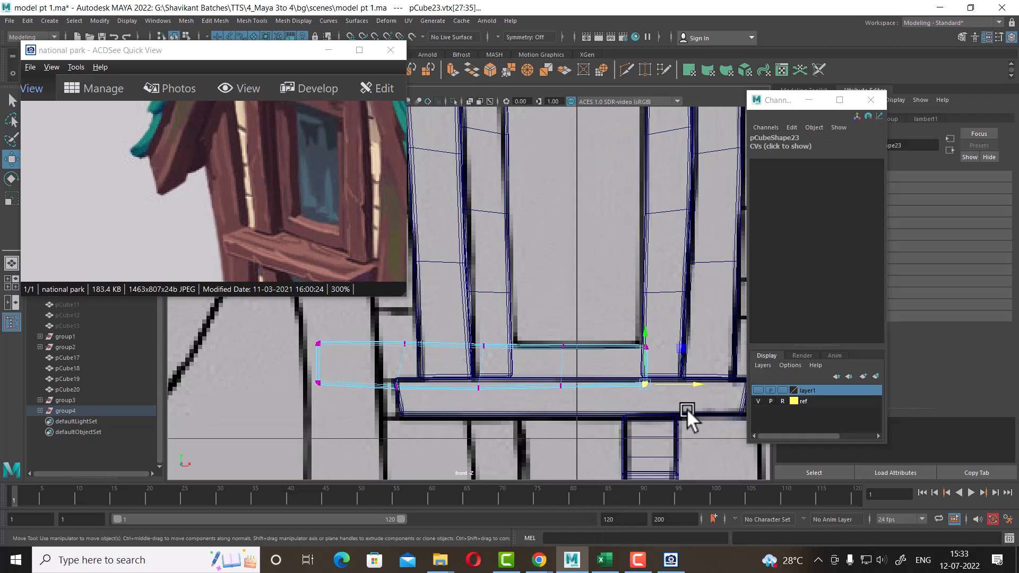
drag(300, 383, 300, 383)
drag(481, 343, 480, 332)
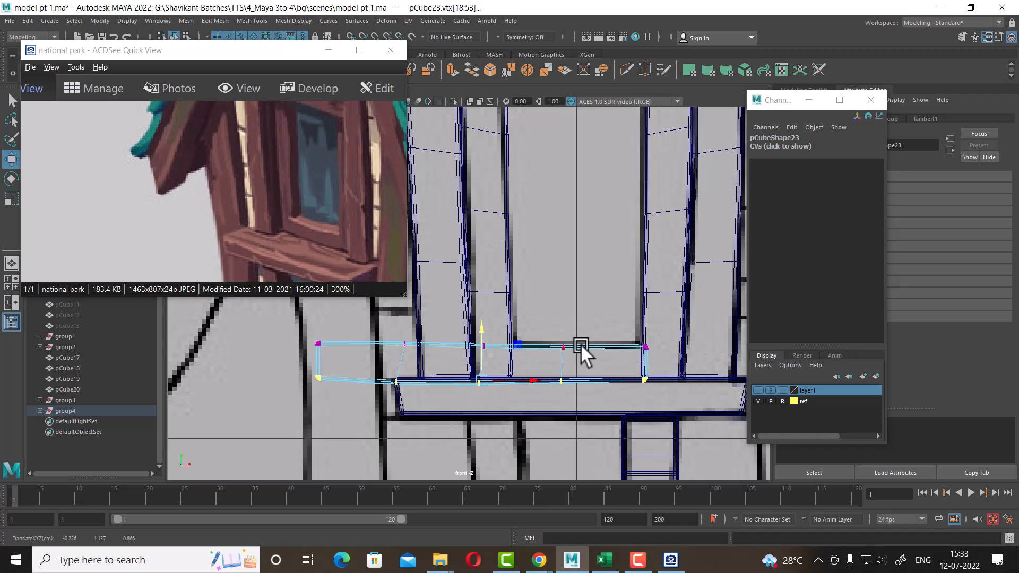
scroll(637, 382, up, 1)
alt+middle_drag(647, 392, 530, 377)
alt+middle_drag(603, 342, 565, 350)
right_drag(473, 352, 547, 303)
drag(574, 354, 613, 352)
alt+middle_drag(500, 371, 578, 366)
right_drag(526, 345, 452, 245)
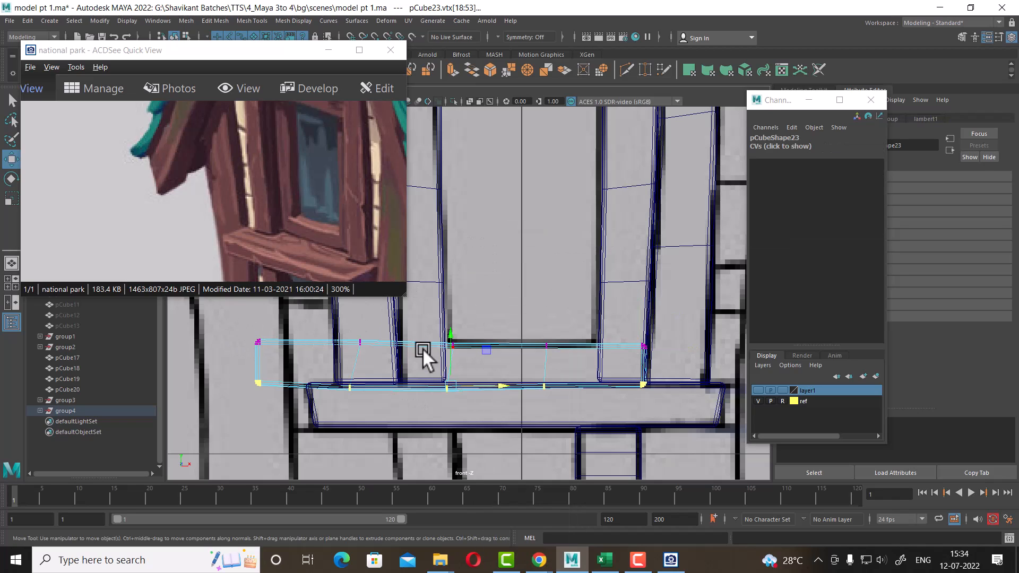
Delete three vertical edge loops from the horizontal strip
right_drag(422, 348, 445, 162)
click(487, 381)
click(548, 361)
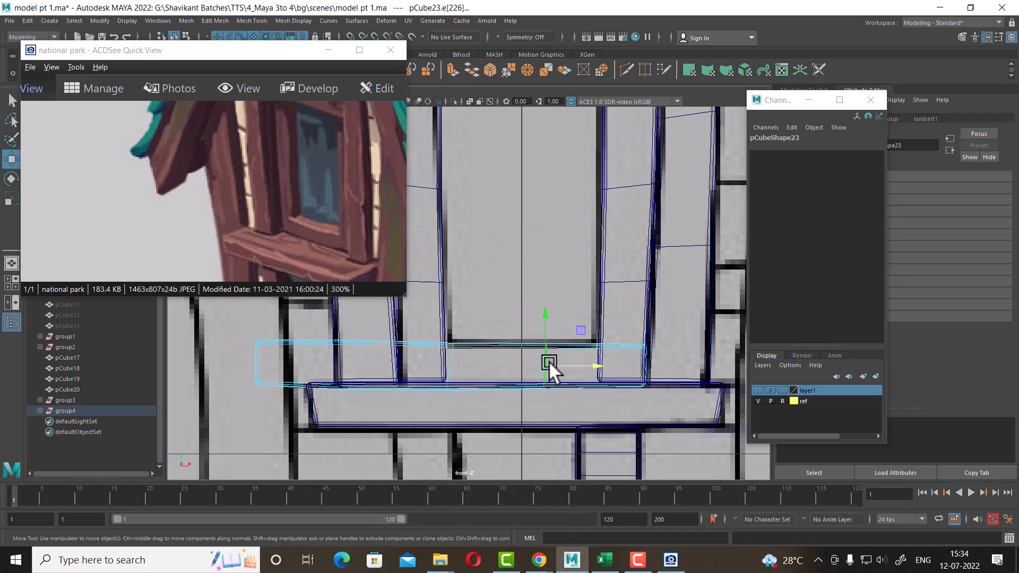
shift+right_drag(579, 281, 512, 371)
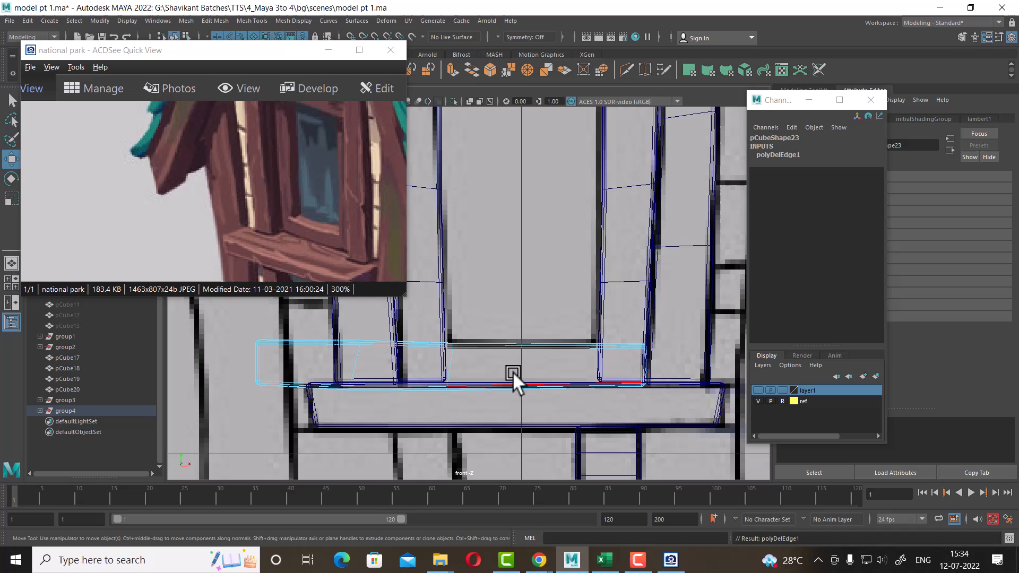
click(459, 358)
shift+right_drag(557, 271, 305, 365)
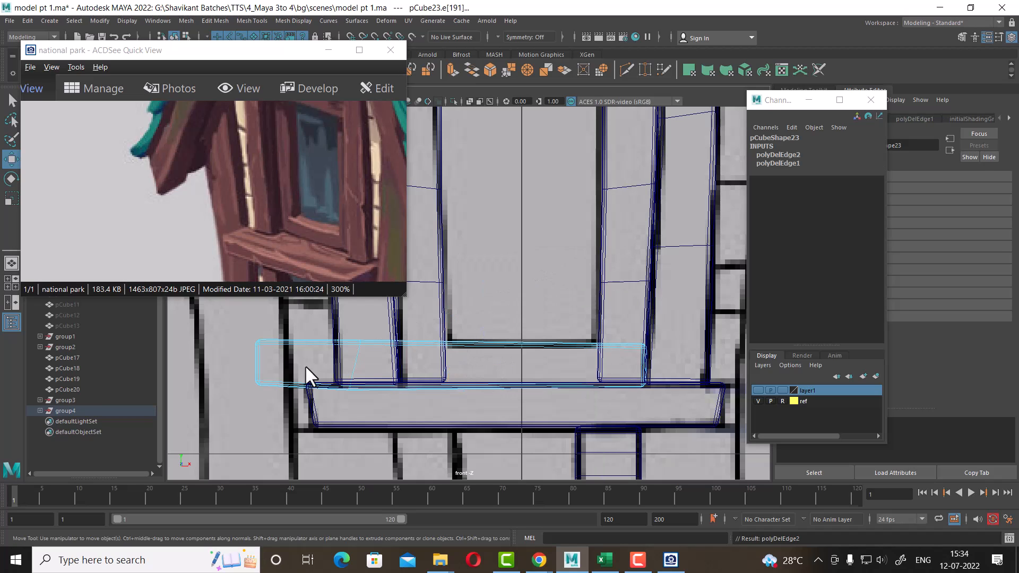
click(356, 352)
shift+right_drag(510, 255, 252, 403)
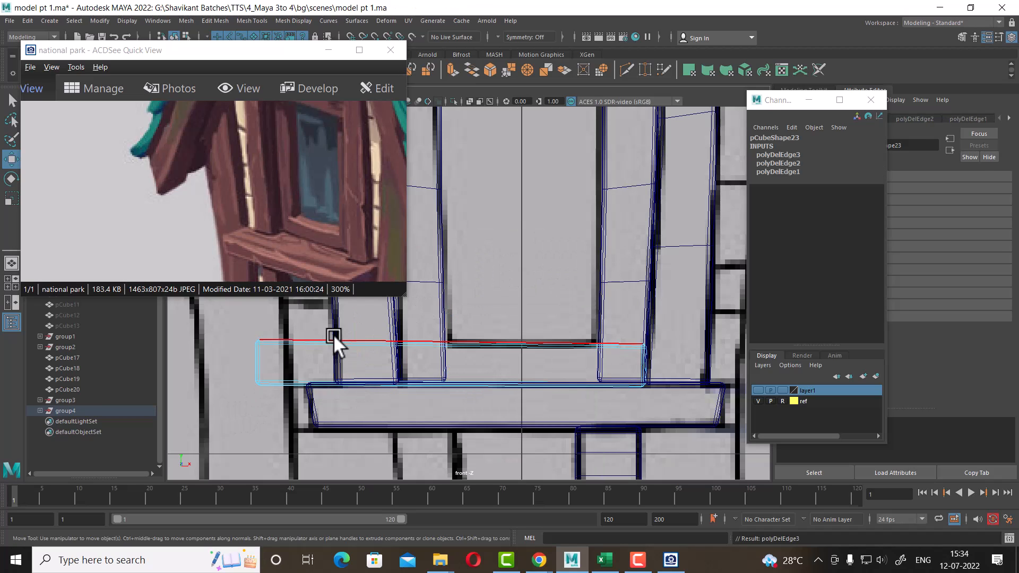
Select the horizontal strip's left-end vertices and move them in to meet the left door post's inner edge
right_drag(333, 342, 230, 245)
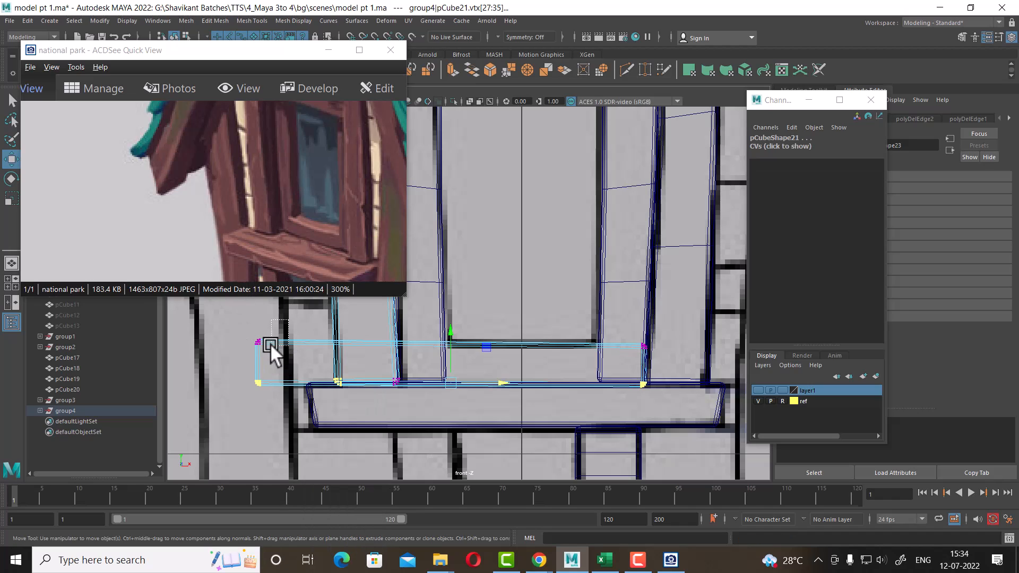
drag(270, 343, 204, 403)
drag(314, 363, 448, 359)
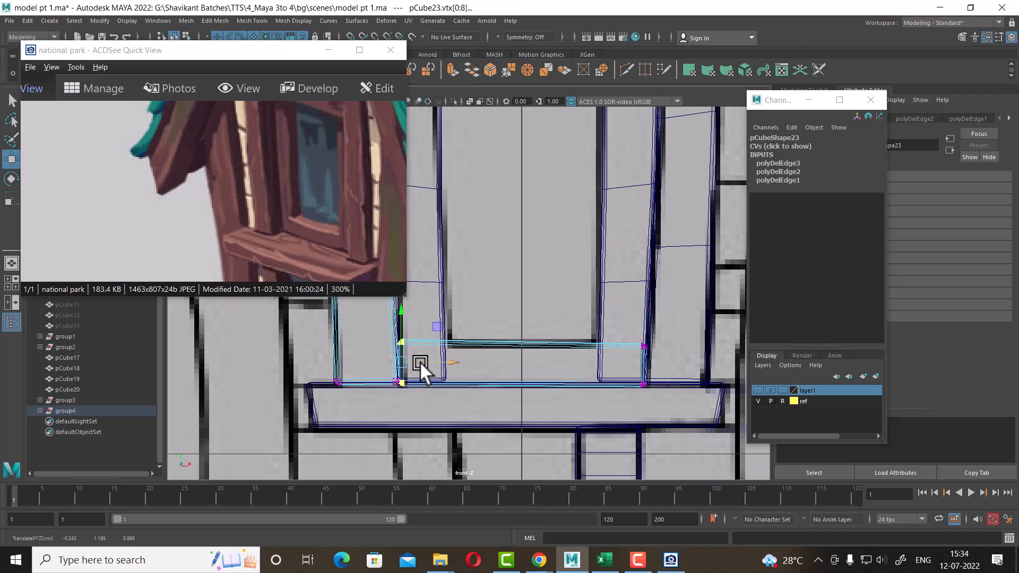
Inspect how the horizontal strip sits on the sill between the door posts in the perspective and front views
key(space)
key(space)
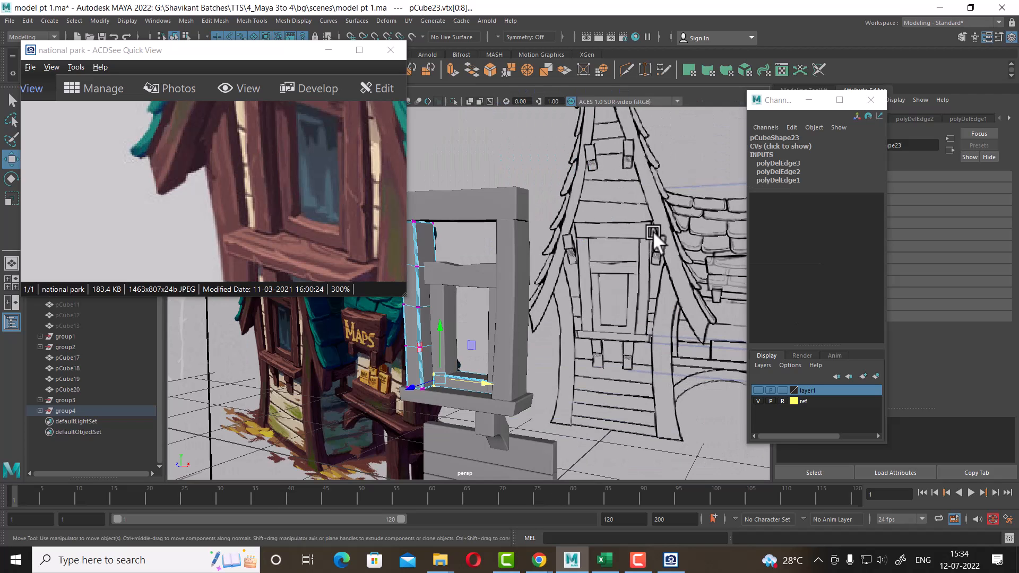
alt+right_drag(549, 384, 601, 381)
alt+drag(467, 361, 559, 339)
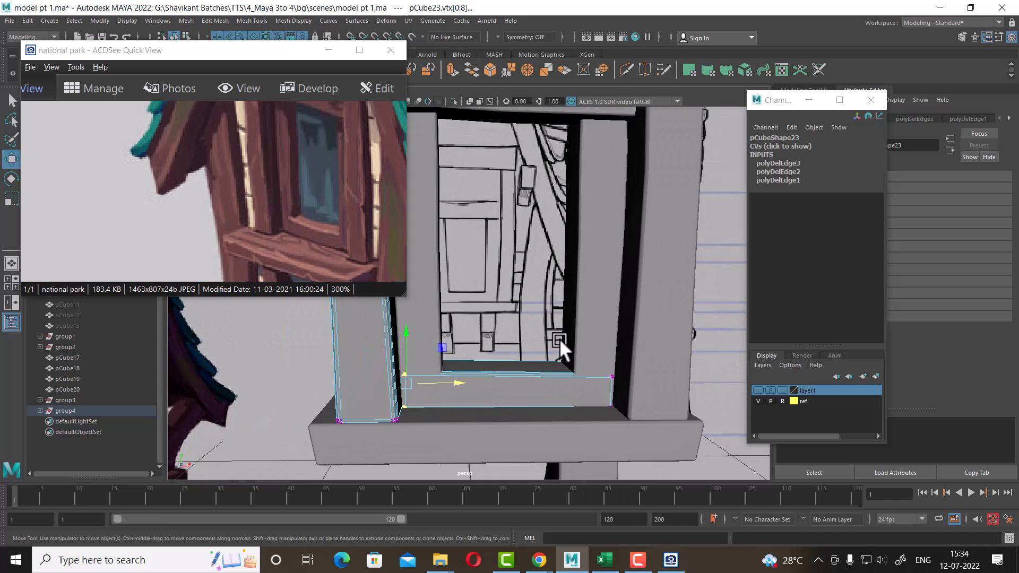
alt+right_drag(560, 338, 595, 377)
key(space)
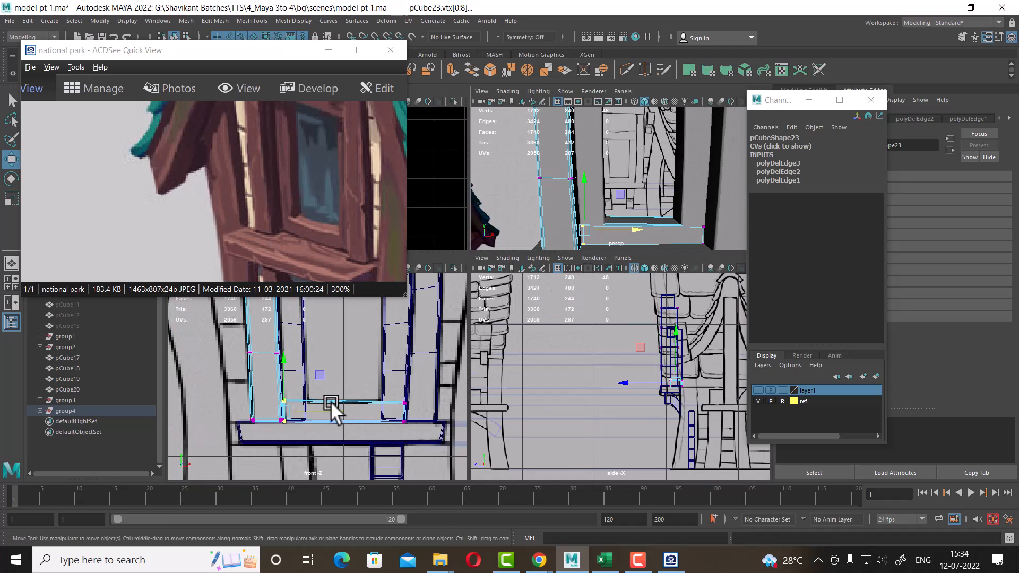
alt+right_drag(330, 401, 357, 438)
alt+middle_drag(349, 449, 348, 406)
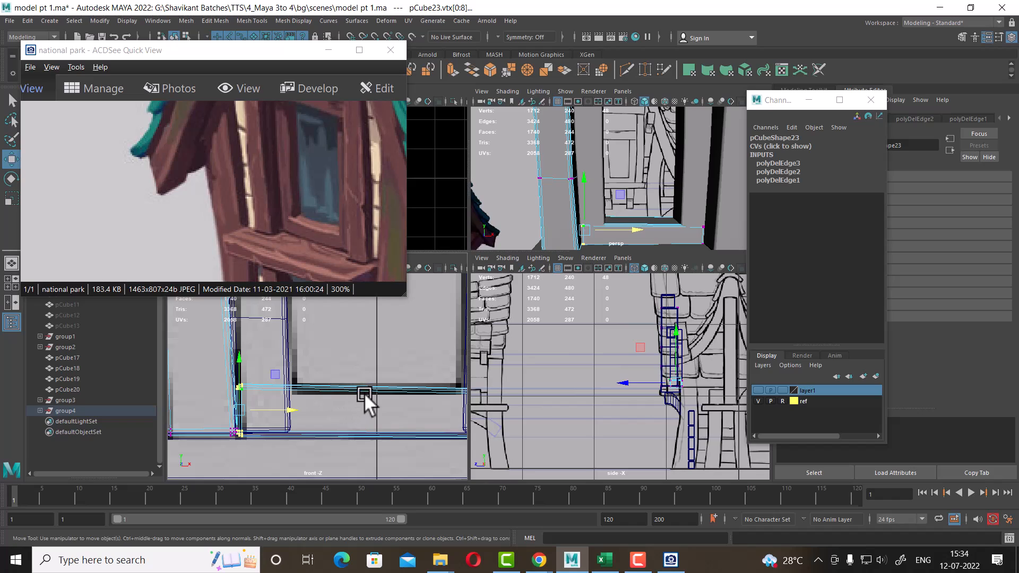
Insert three vertical edge loops into the horizontal strip
right_drag(385, 389, 408, 154)
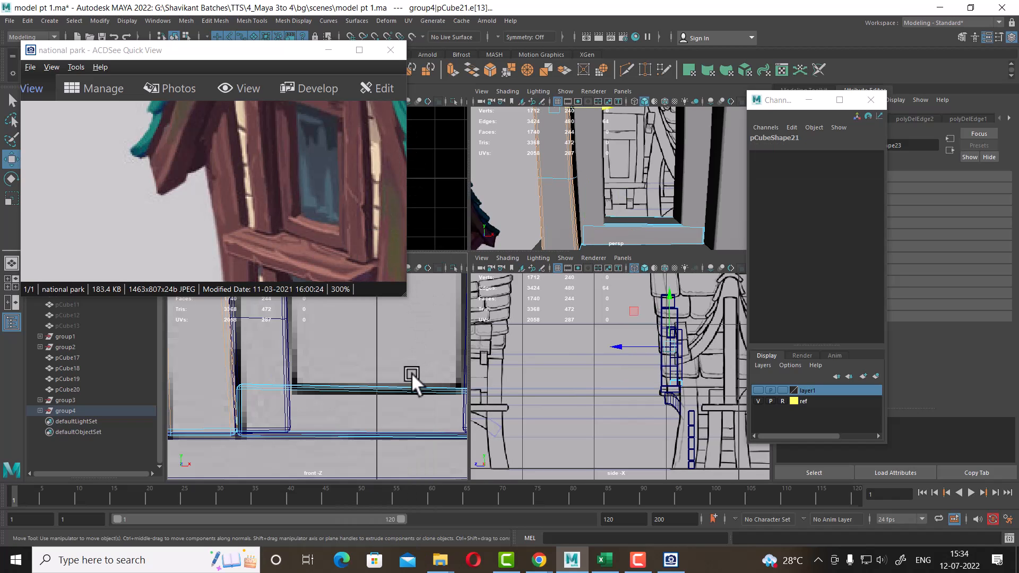
click(394, 394)
click(394, 394)
ctrl+right_drag(429, 331, 458, 469)
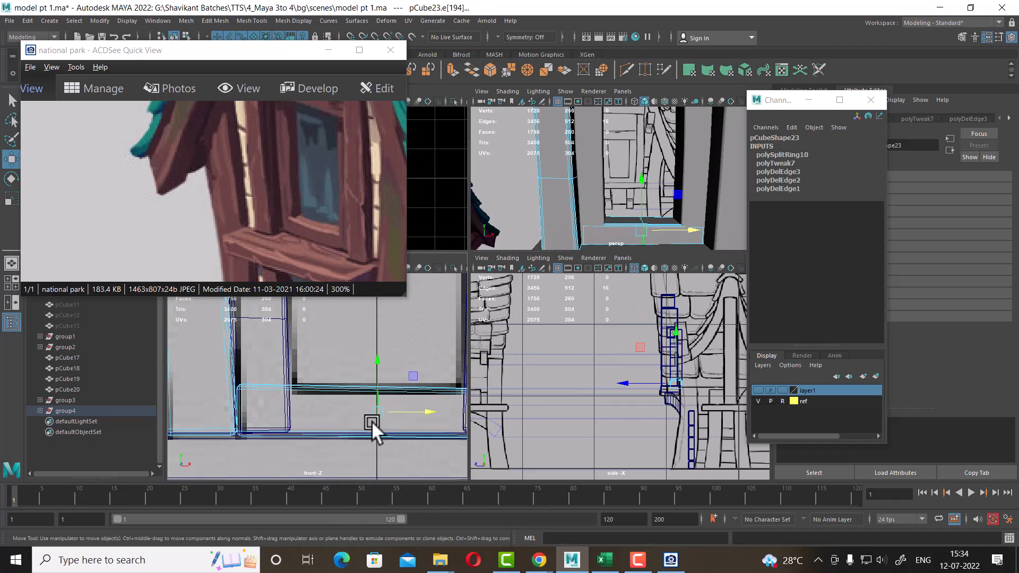
click(318, 389)
key(g)
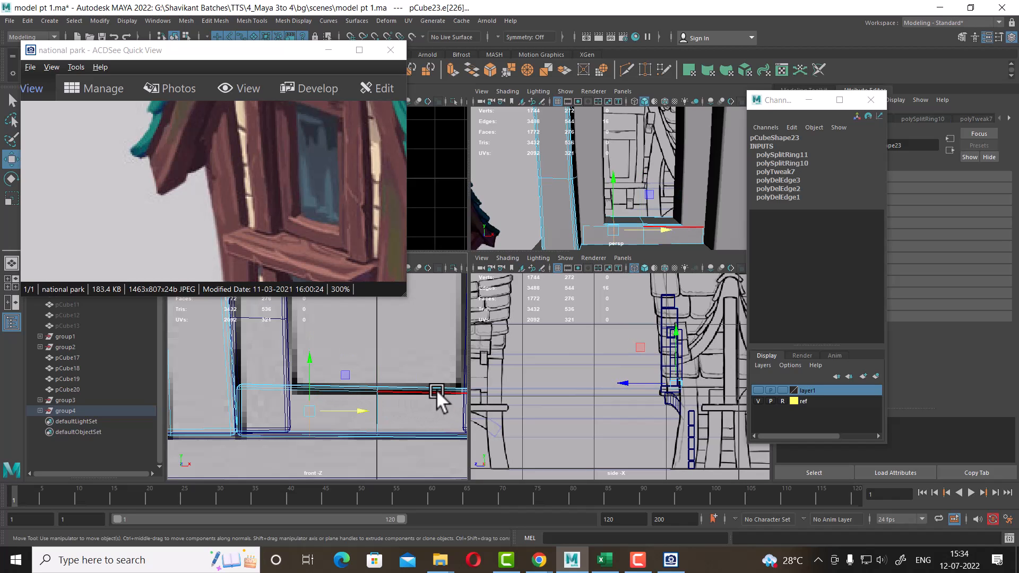
click(436, 392)
key(g)
Slide the inserted edge loops toward the strip's ends
key(space)
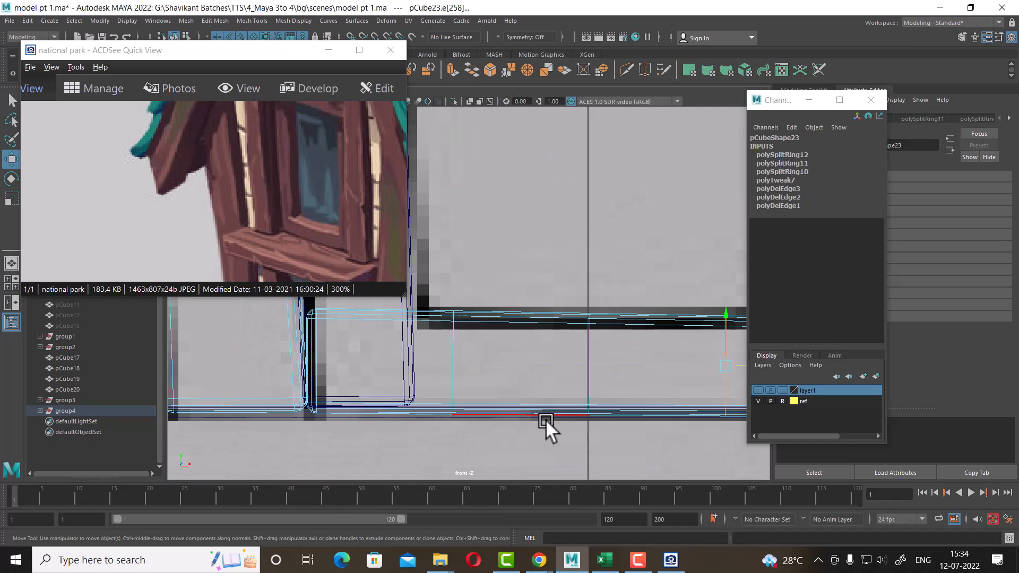
alt+middle_drag(631, 385, 552, 402)
alt+right_drag(637, 406, 595, 392)
alt+middle_drag(595, 382, 601, 388)
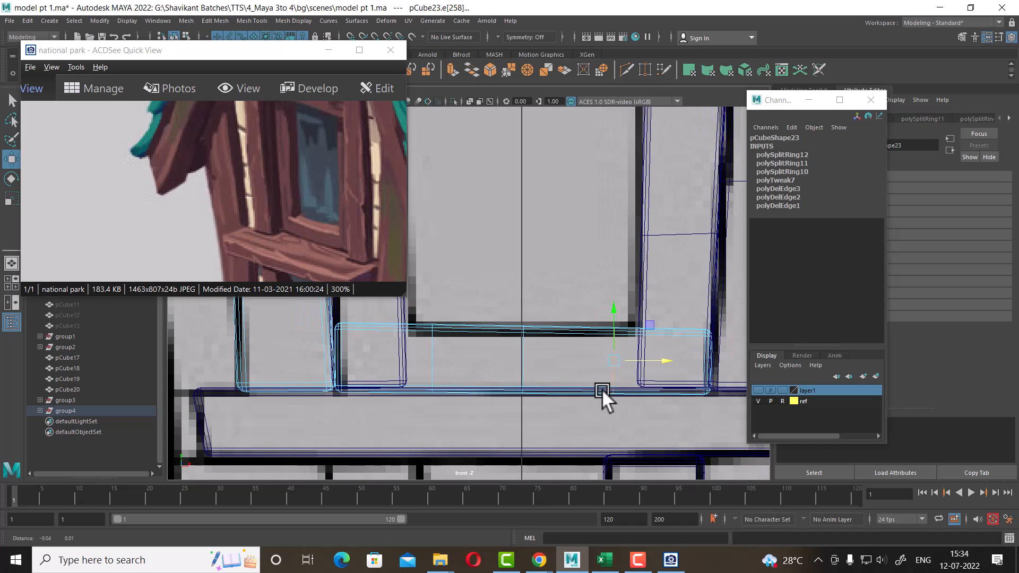
drag(665, 360, 690, 359)
click(432, 351)
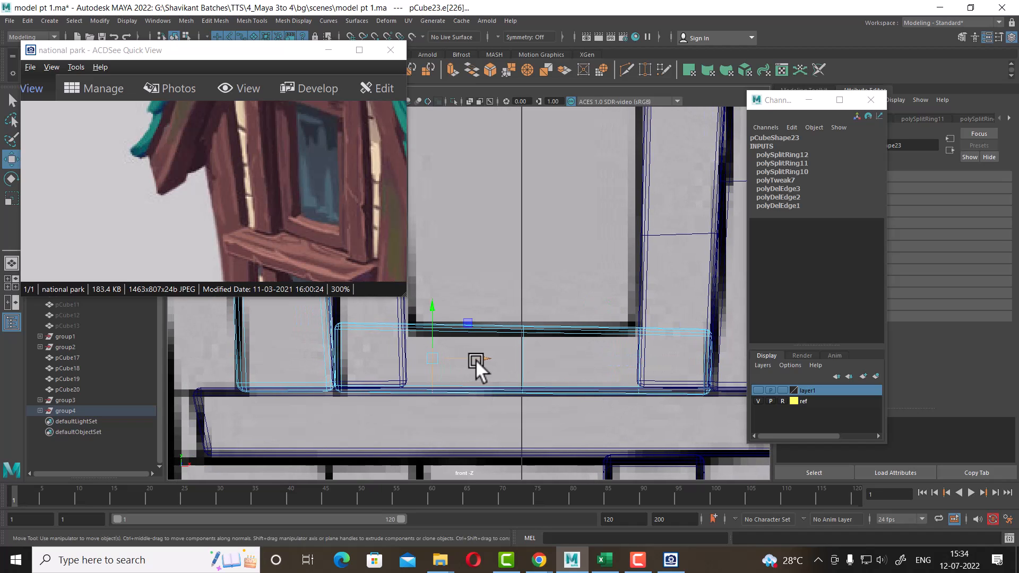
drag(456, 356, 451, 356)
Move the horizontal strip's upper corner vertices at both ends down to form angled mitred ends
scroll(416, 350, up, 2)
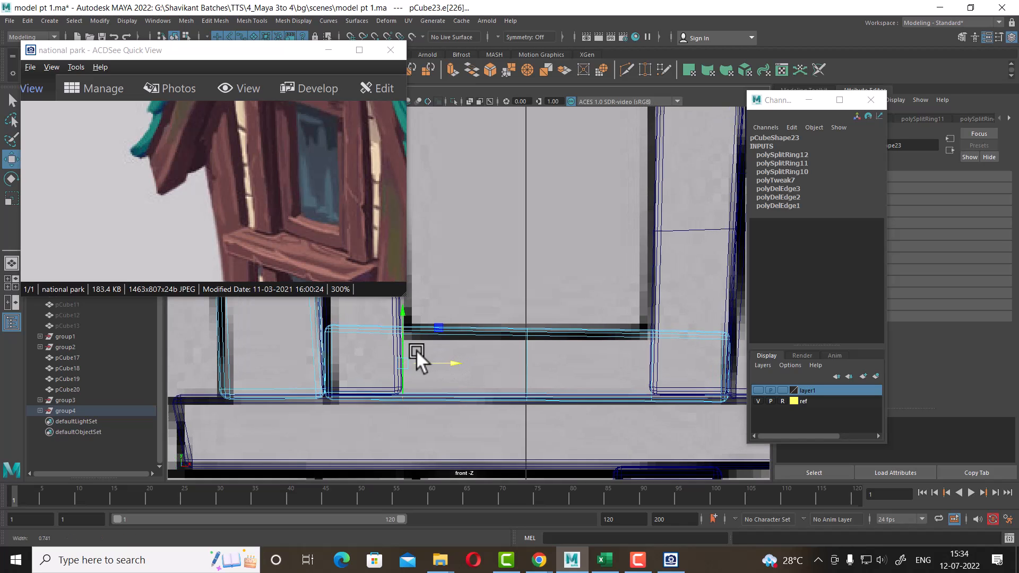
alt+middle_drag(519, 330, 566, 342)
right_drag(567, 342, 523, 338)
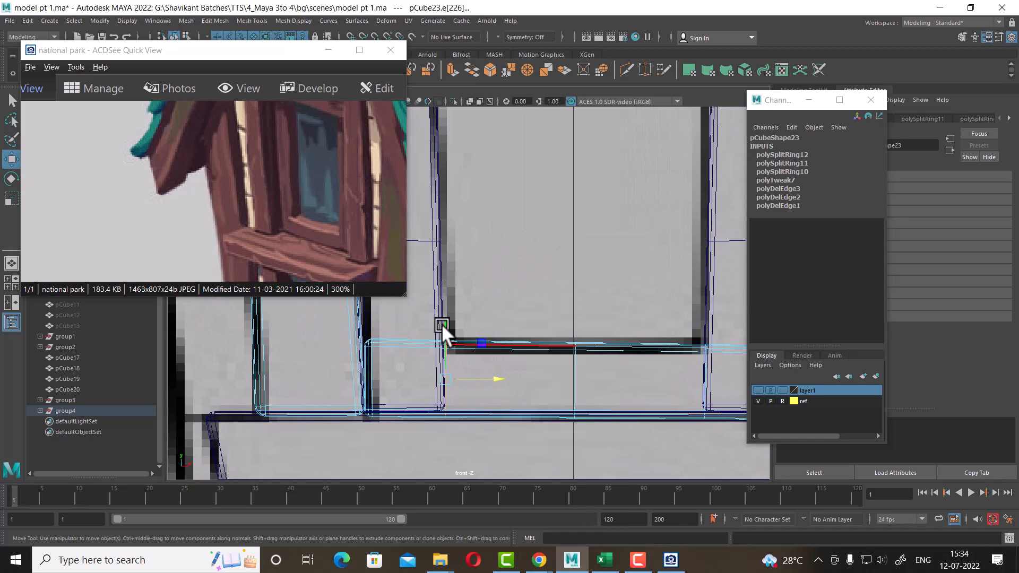
alt+middle_drag(400, 316, 468, 341)
drag(468, 341, 413, 386)
drag(441, 312, 441, 370)
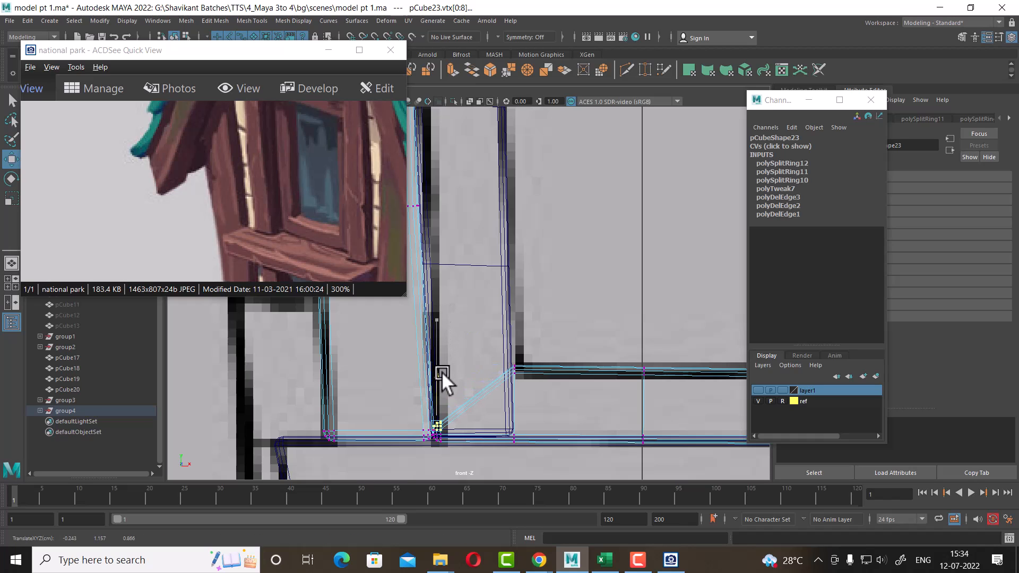
alt+middle_drag(534, 389, 387, 394)
alt+middle_drag(637, 364, 566, 357)
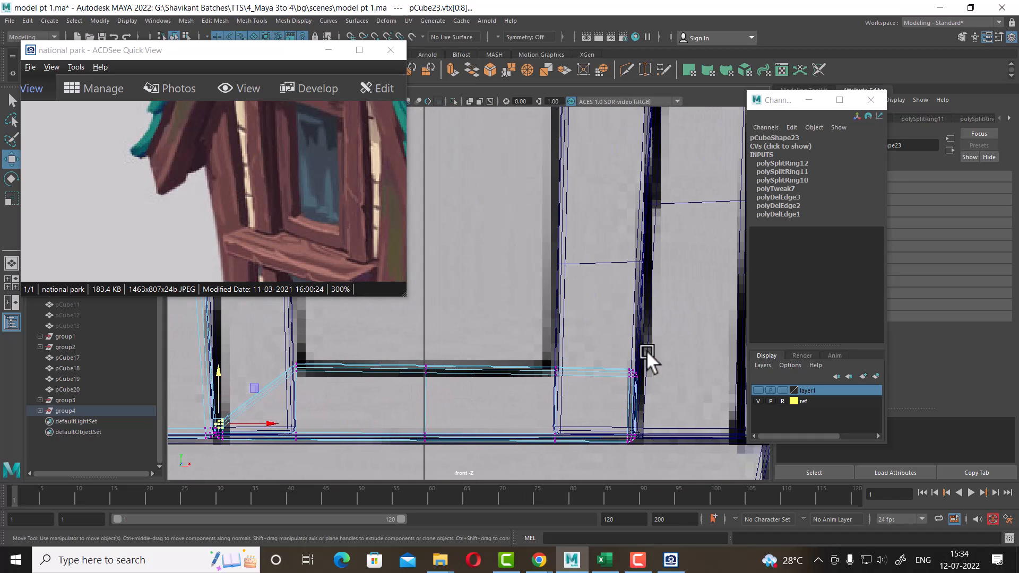
drag(646, 350, 625, 384)
drag(637, 316, 632, 369)
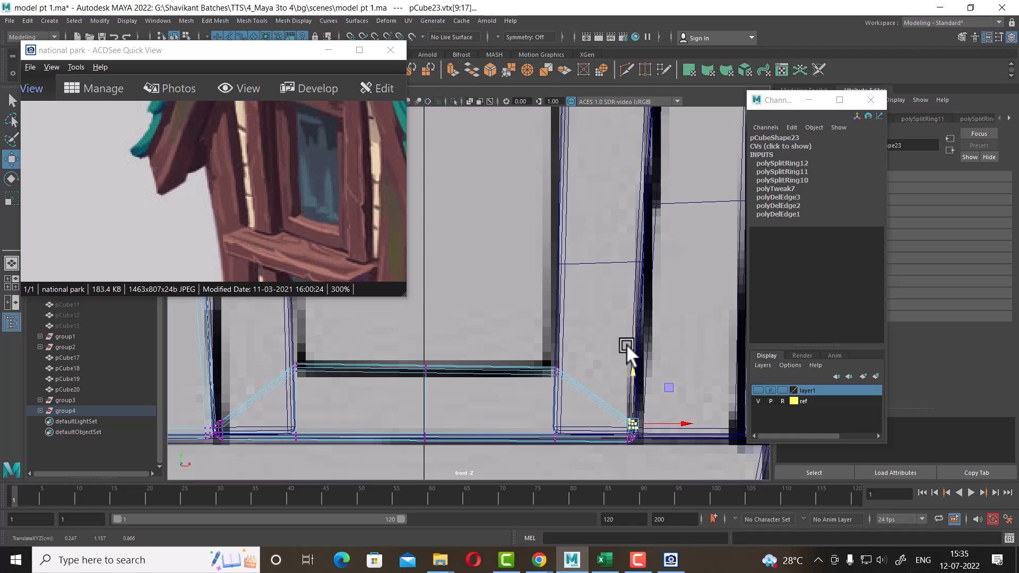
Select the right inner vertical strip and insert an edge loop across it near the sill
right_drag(643, 310, 679, 245)
click(638, 303)
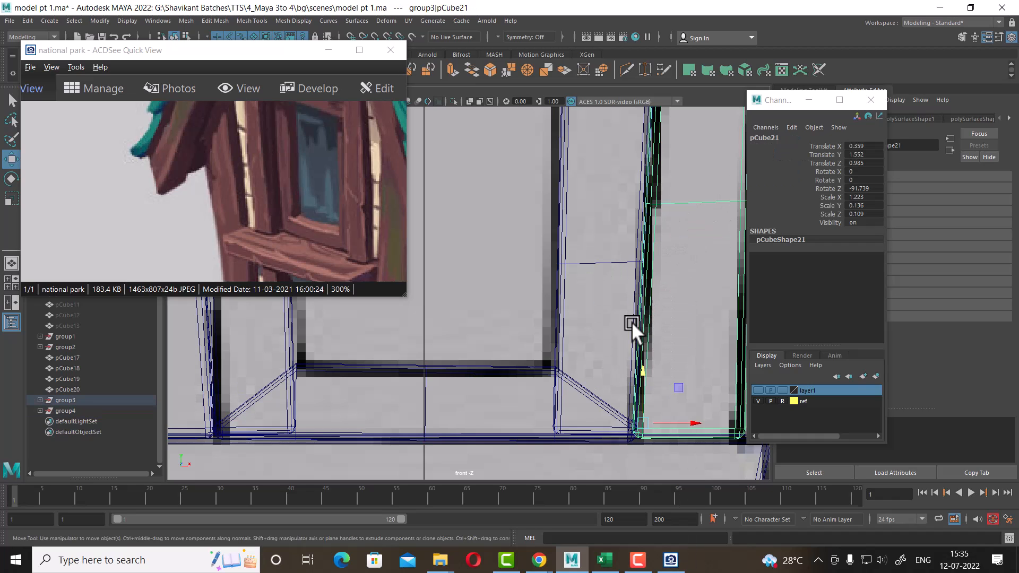
click(559, 290)
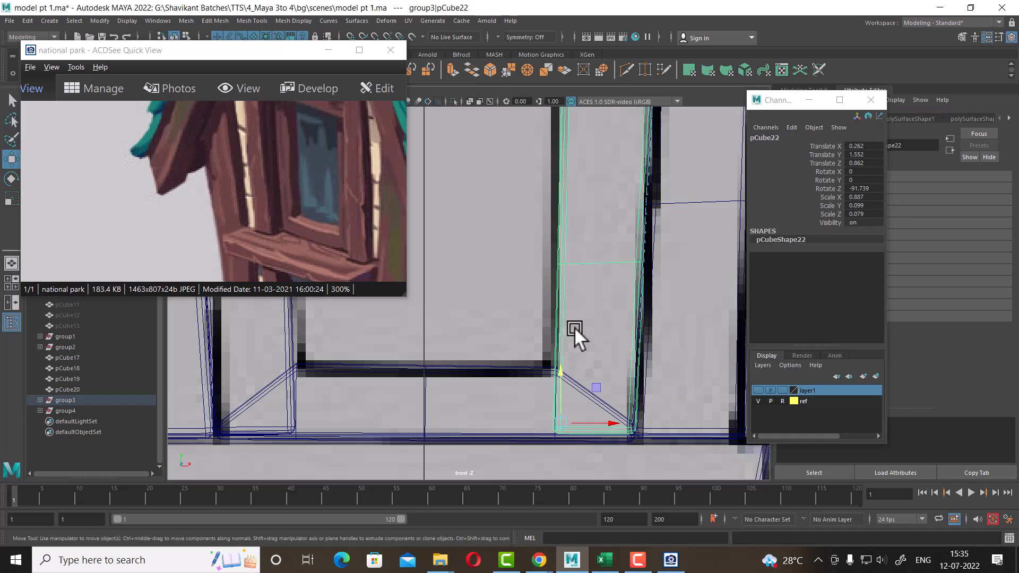
alt+middle_drag(574, 327, 561, 298)
scroll(561, 297, up, 2)
shift+right_drag(598, 286, 533, 297)
scroll(593, 383, up, 2)
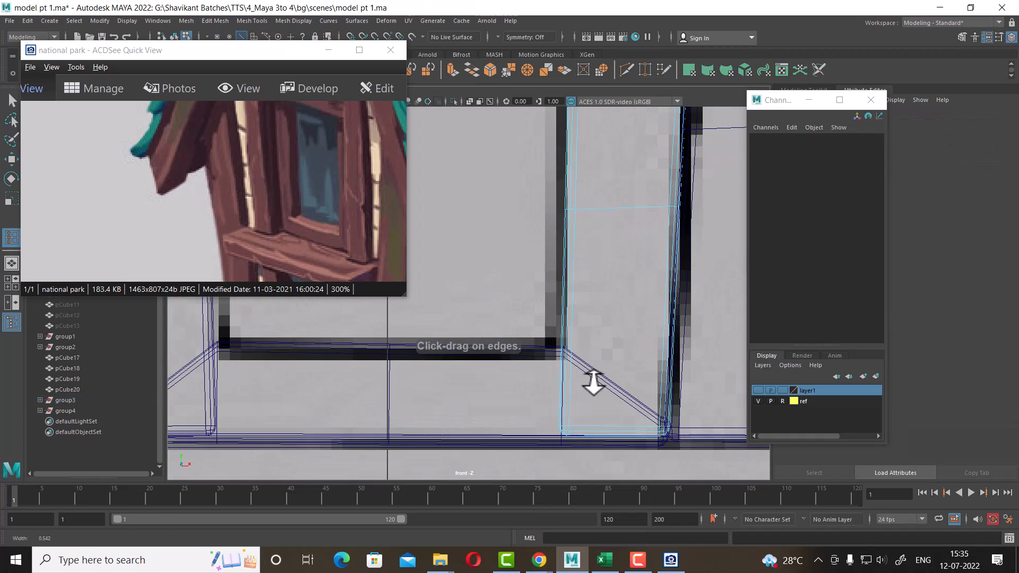
scroll(593, 383, up, 1)
drag(580, 341, 580, 340)
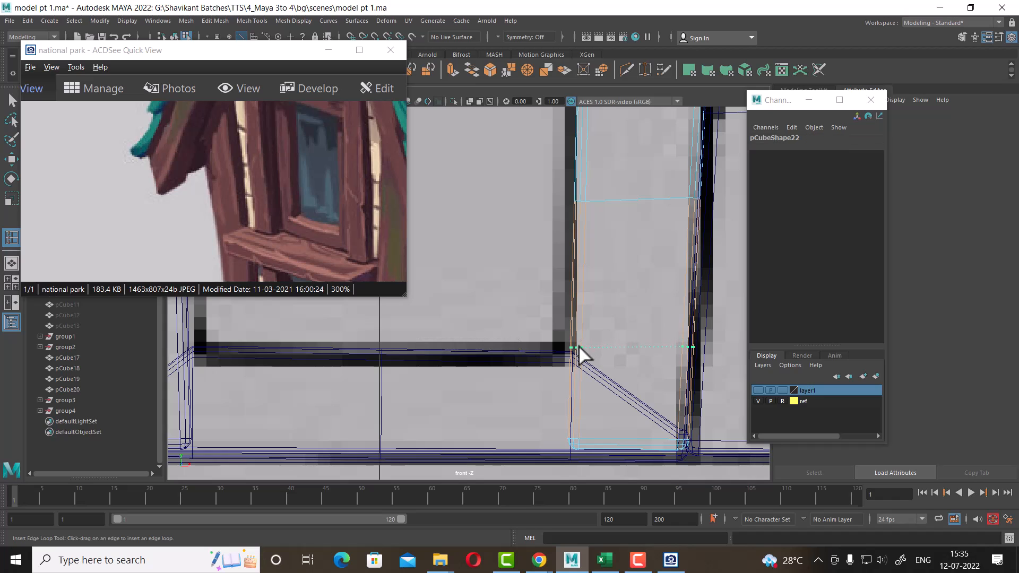
key(Return)
key(w)
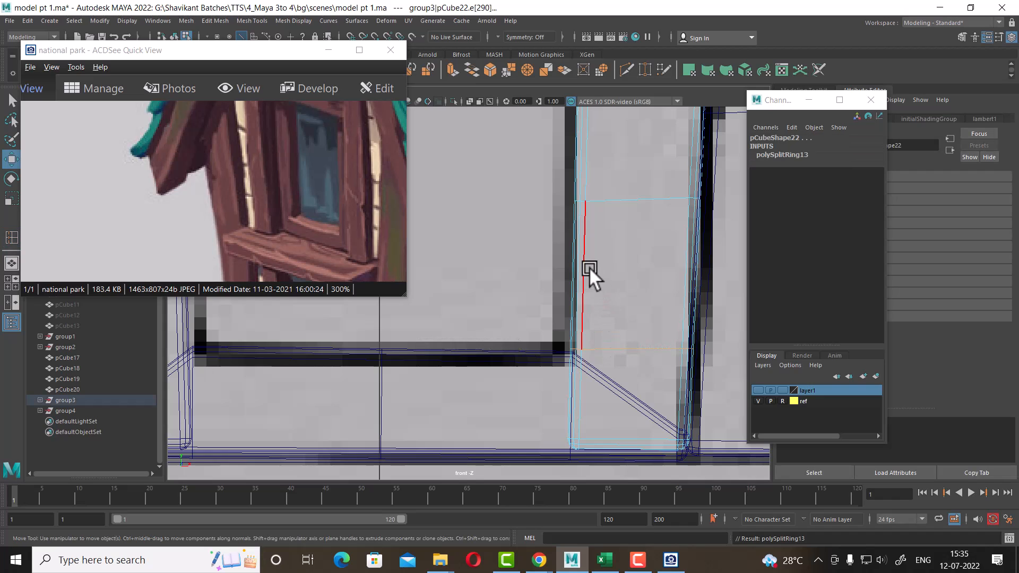
Move the vertical strip's bottom vertices up to meet the horizontal strip's angled corner
right_drag(589, 267, 554, 268)
scroll(607, 340, up, 1)
drag(615, 426, 565, 474)
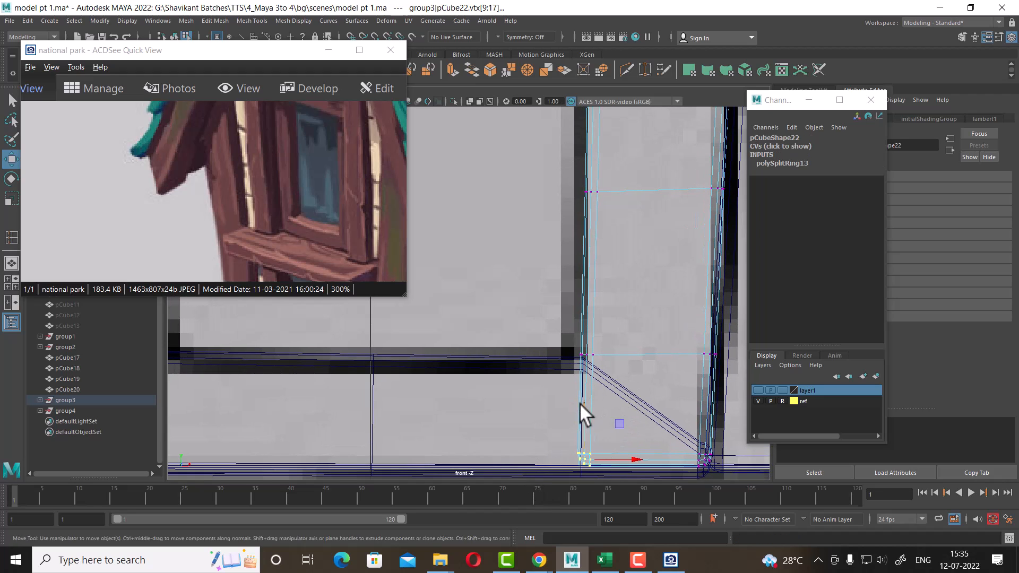
drag(579, 403, 580, 325)
scroll(573, 340, up, 2)
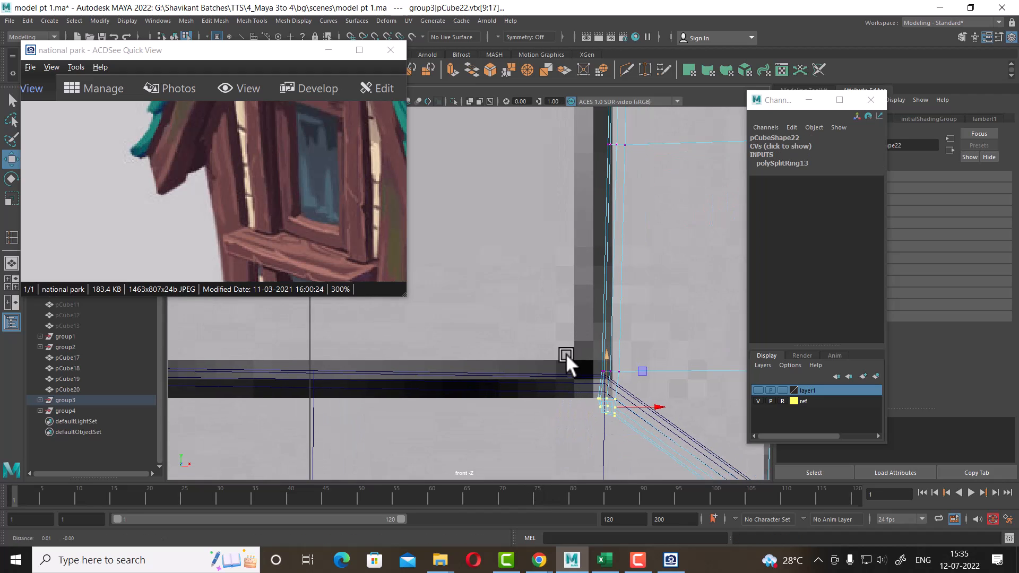
alt+middle_drag(566, 353, 473, 333)
alt+middle_drag(467, 289, 539, 321)
alt+right_drag(539, 320, 571, 307)
drag(568, 282, 475, 415)
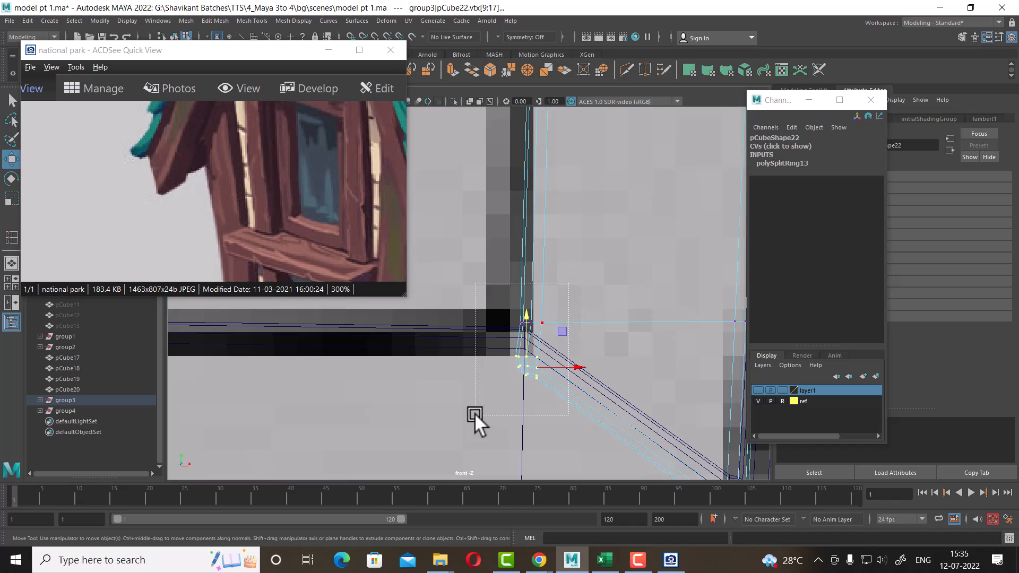
drag(530, 307, 540, 271)
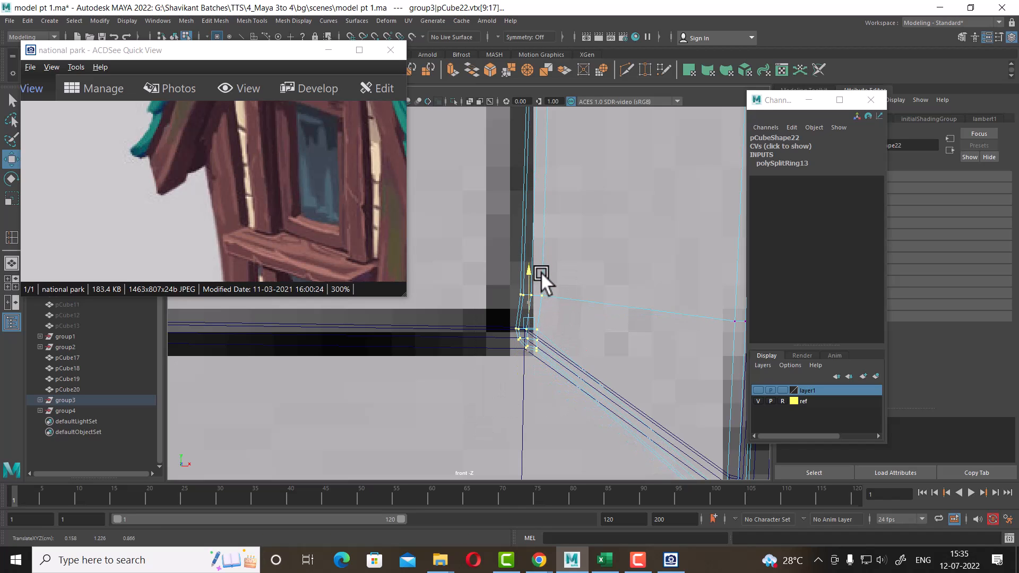
drag(595, 388, 541, 334)
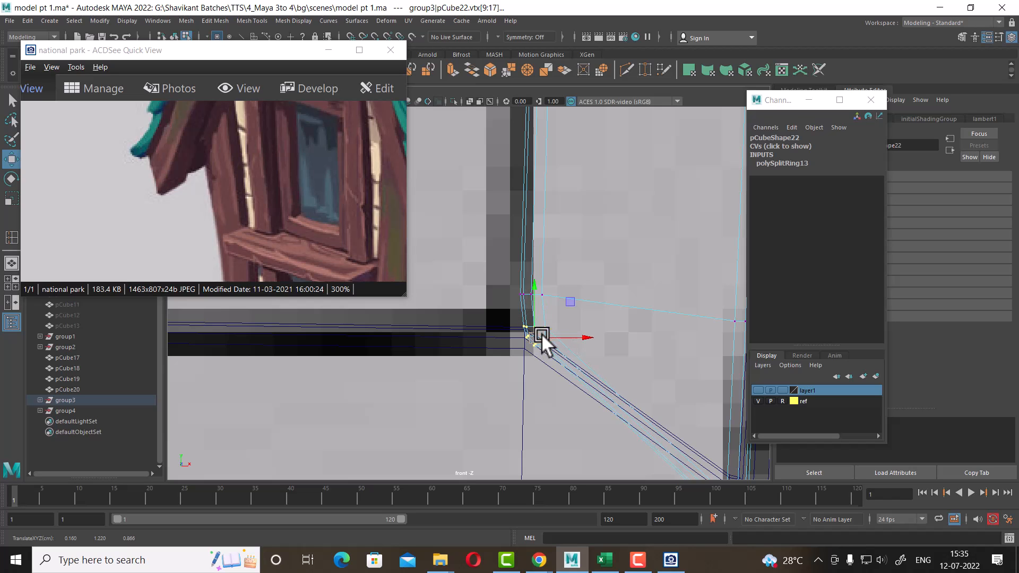
Inspect the mitred corner between the vertical and horizontal strips in the perspective view
scroll(609, 396, down, 5)
key(space)
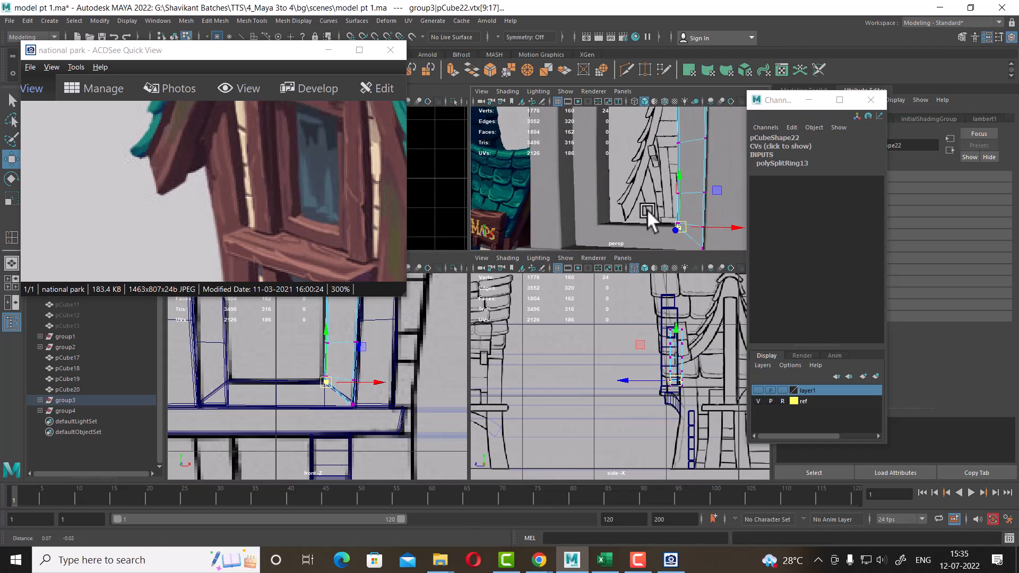
key(space)
scroll(641, 326, up, 3)
right_drag(536, 256, 601, 239)
click(493, 263)
alt+drag(554, 309, 550, 366)
click(558, 305)
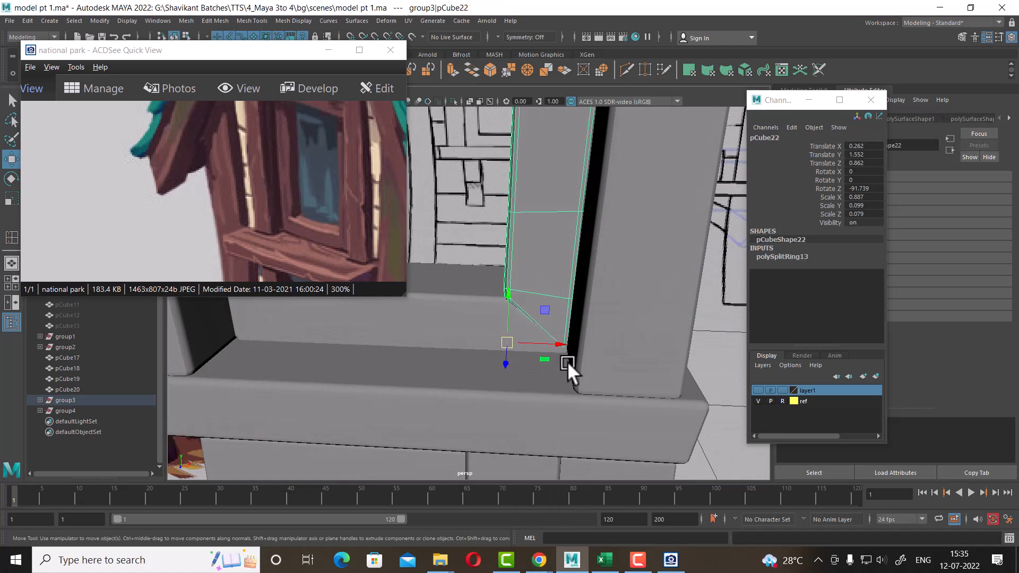
key(space)
scroll(355, 415, up, 5)
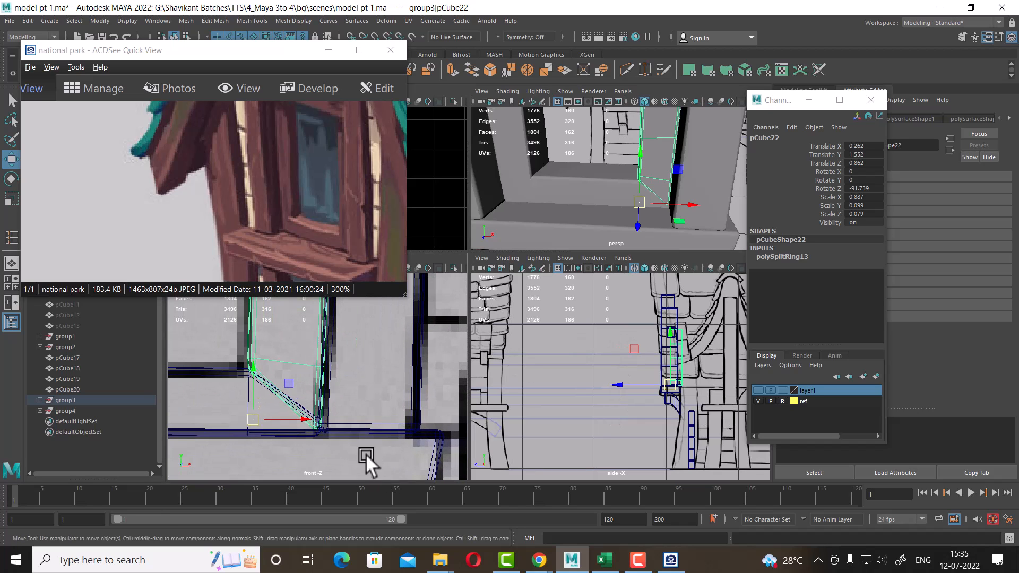
Adjust the vertical strip's bottom vertices in the front and perspective views so the corner closes against the diagonal
right_drag(323, 362, 280, 257)
scroll(360, 421, up, 2)
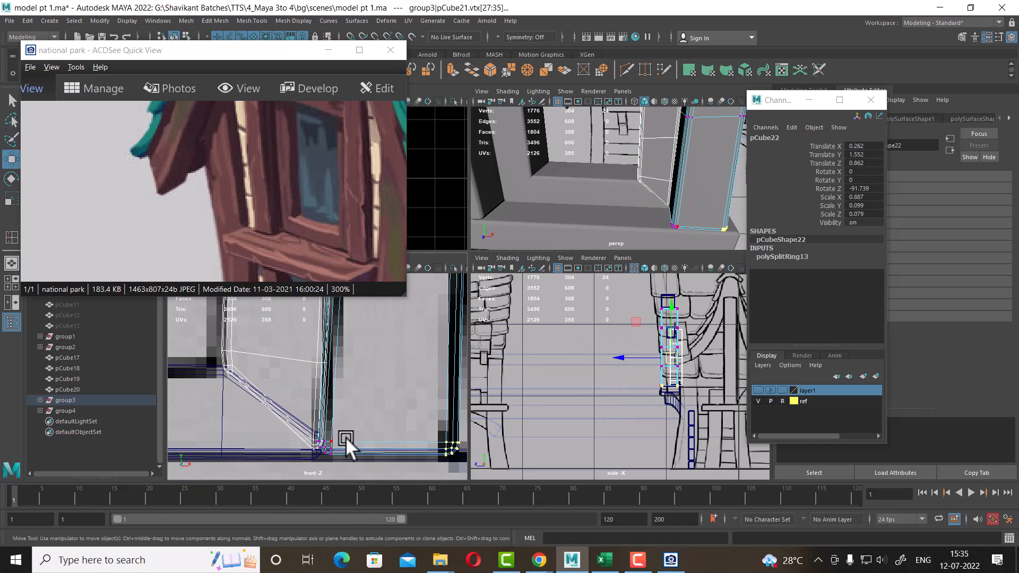
click(308, 354)
click(301, 358)
right_drag(289, 363, 254, 260)
scroll(319, 396, up, 2)
drag(340, 433, 300, 477)
alt+middle_drag(340, 427, 353, 374)
scroll(353, 374, up, 2)
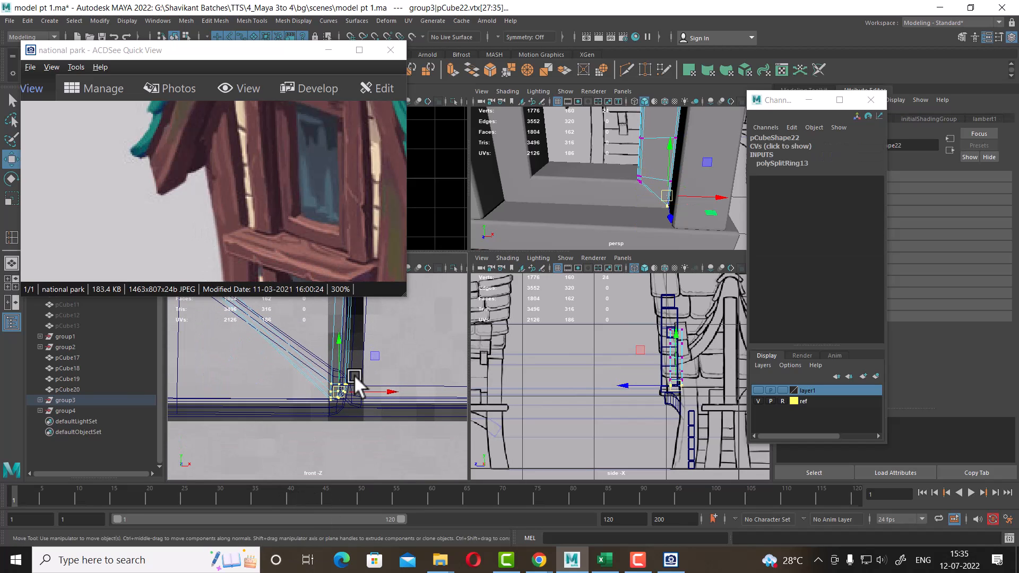
drag(338, 343, 341, 319)
alt+drag(679, 206, 691, 232)
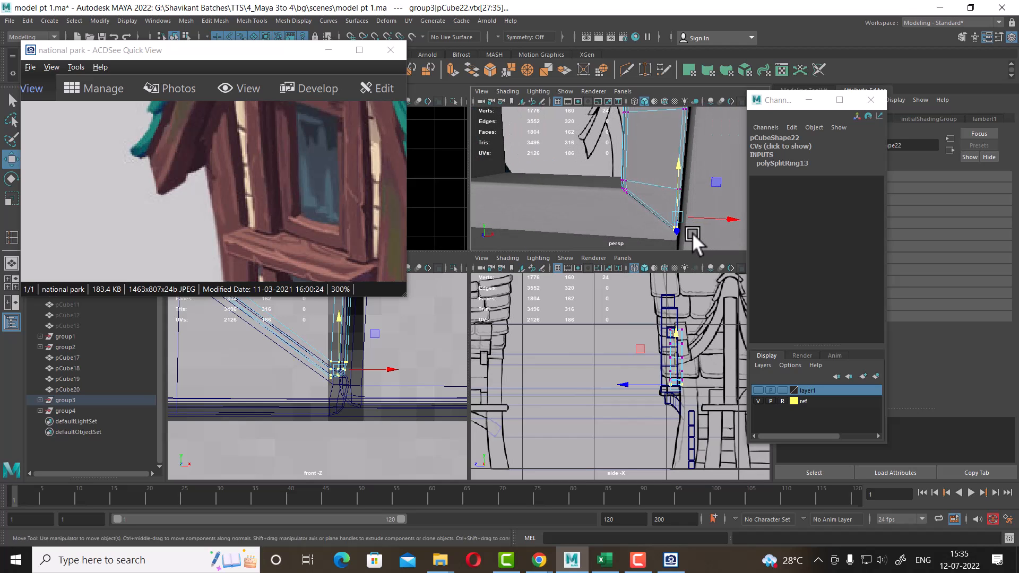
right_drag(648, 209, 685, 185)
click(616, 158)
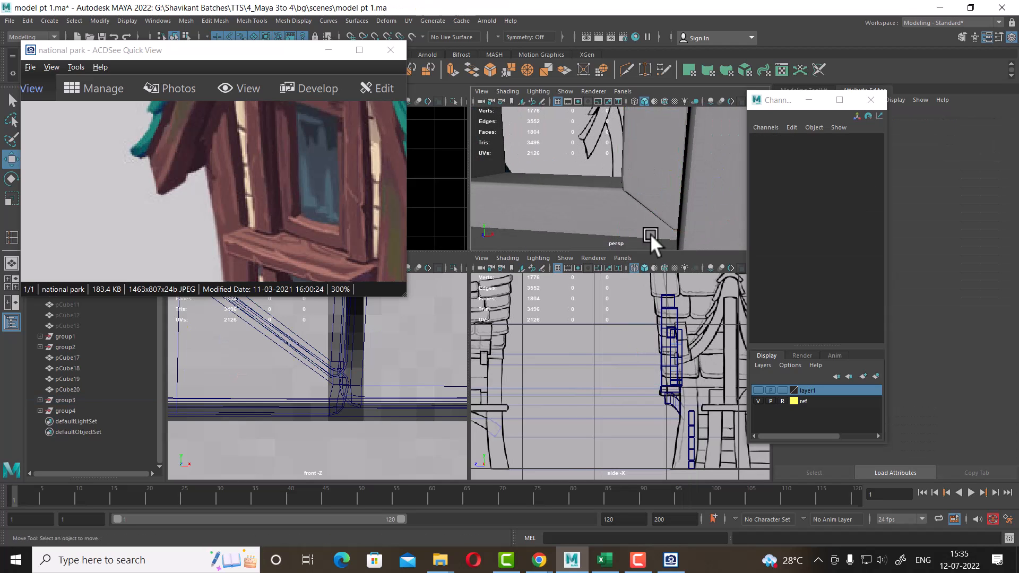
alt+drag(663, 230, 618, 218)
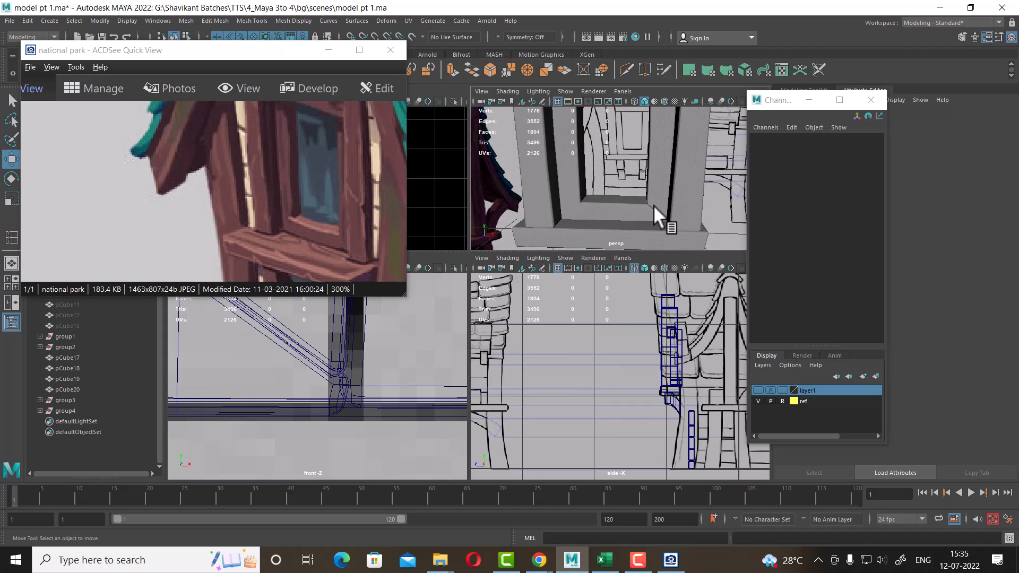
Refine the vertical strip's bottom corner vertices in the enlarged front view so they sit on the mitred diagonal, checking the corner in perspective
click(618, 204)
scroll(442, 409, down, 6)
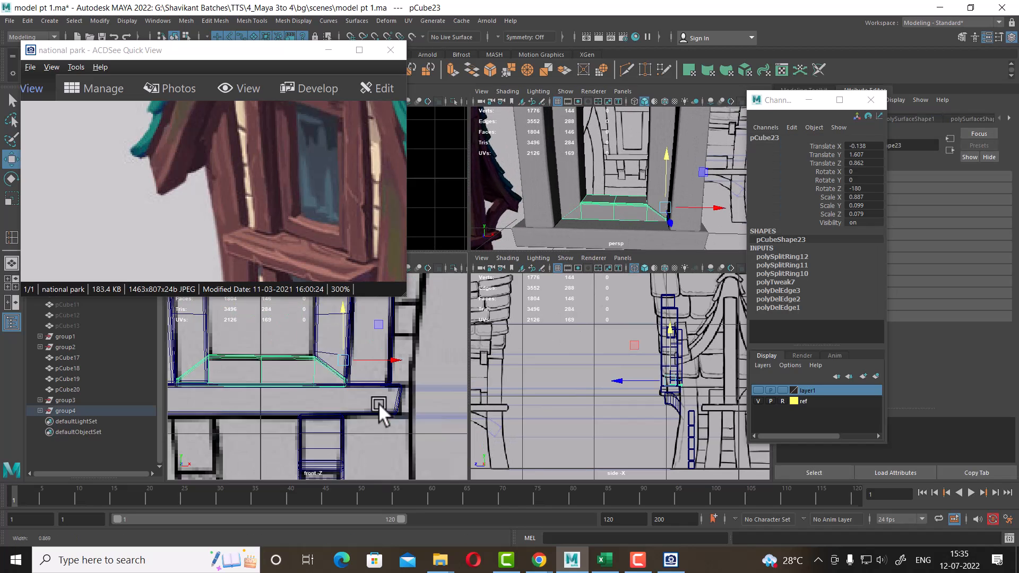
scroll(311, 423, up, 8)
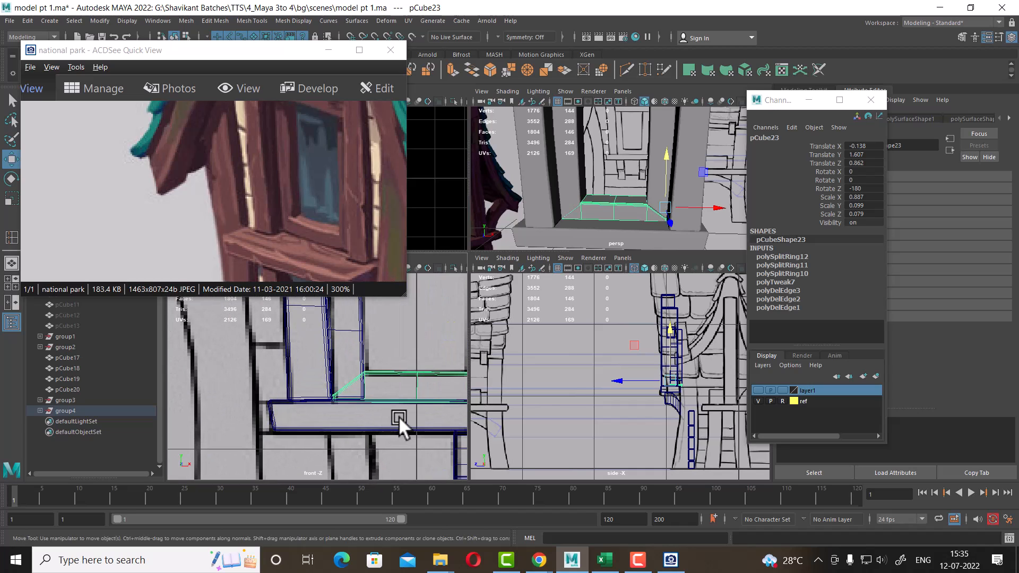
key(space)
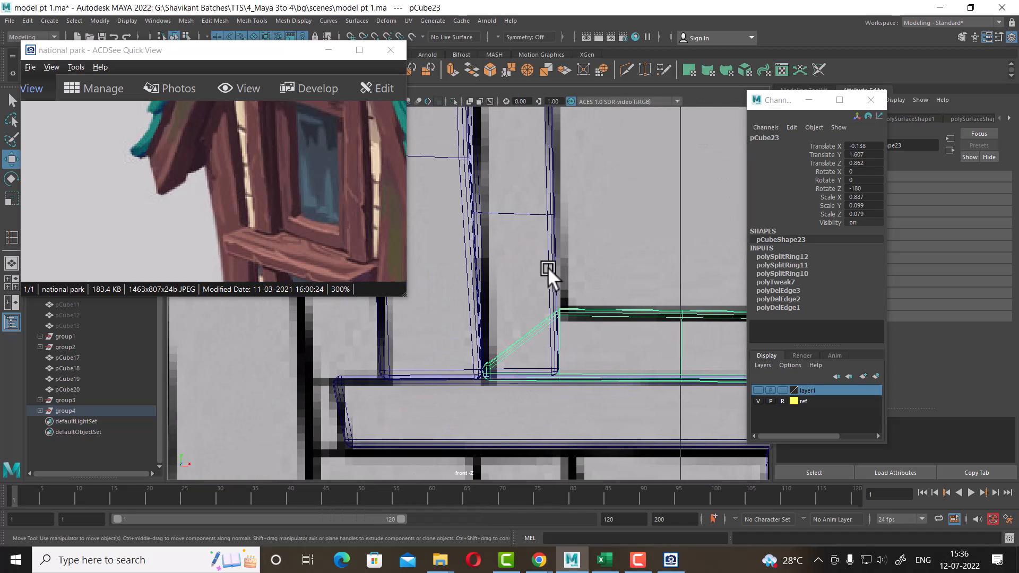
click(551, 265)
right_drag(554, 234, 438, 220)
scroll(573, 336, up, 1)
drag(618, 352, 542, 417)
drag(566, 342, 575, 271)
drag(509, 365, 476, 405)
drag(487, 339, 483, 323)
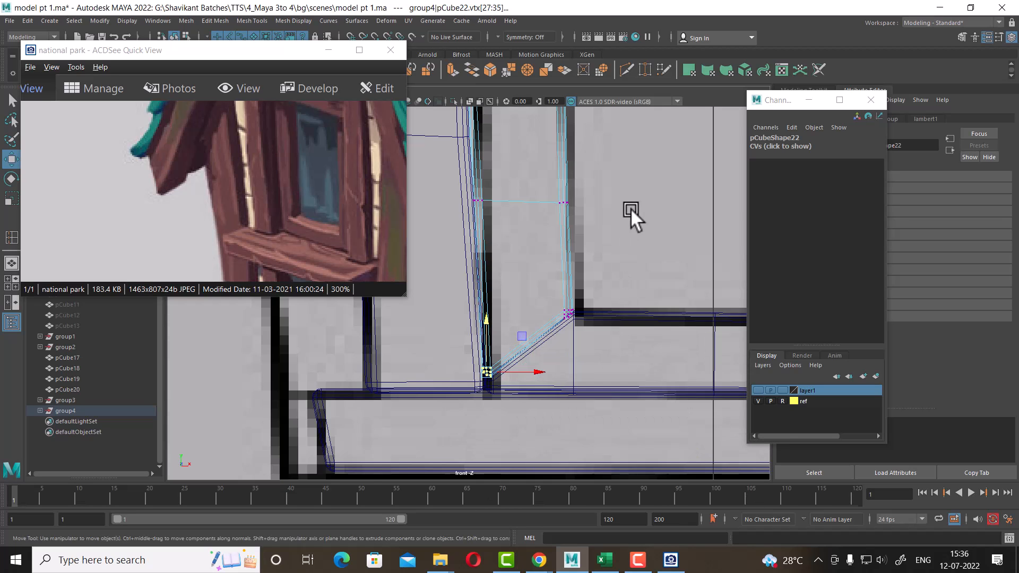
key(space)
key(space)
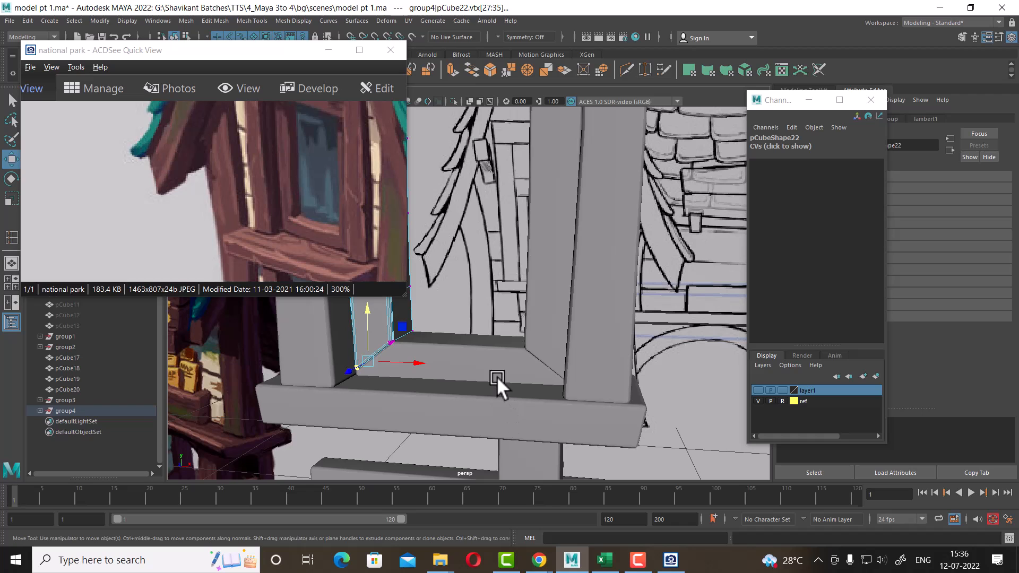
right_drag(517, 248, 593, 212)
alt+drag(679, 336, 506, 320)
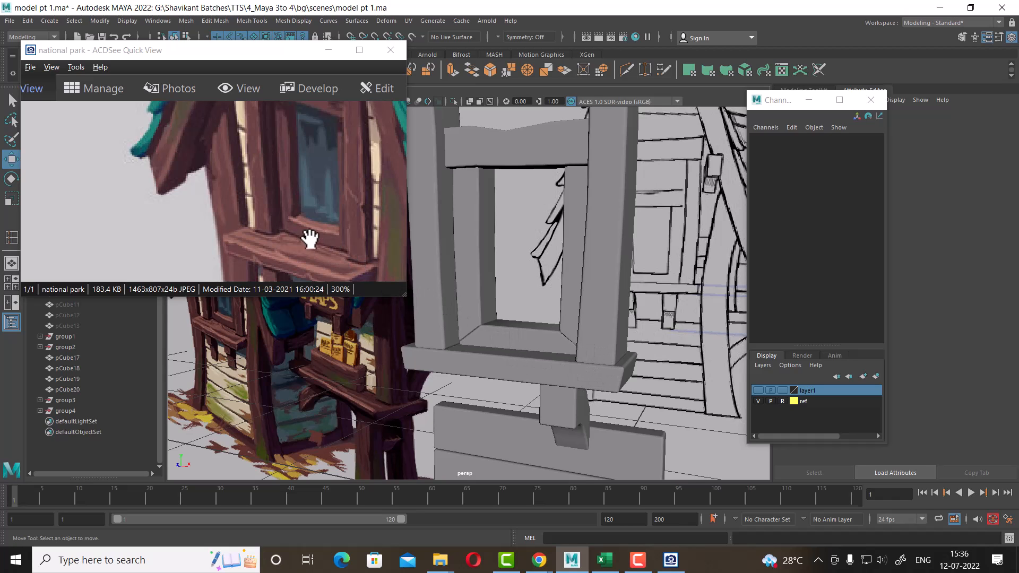
key(space)
Insert several edge loops across the horizontal sill strip
scroll(393, 396, up, 3)
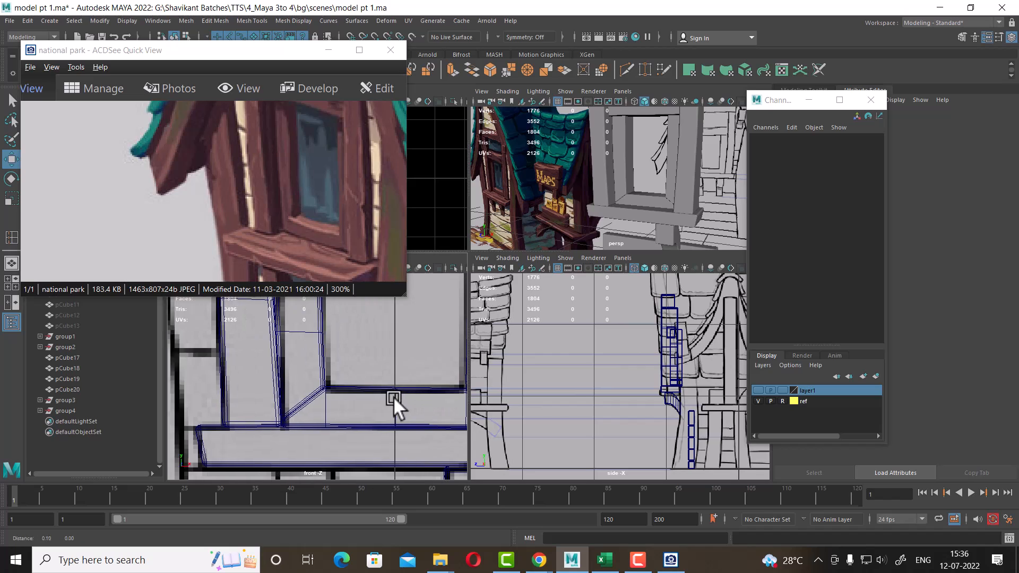
click(378, 380)
alt+right_drag(366, 407, 390, 423)
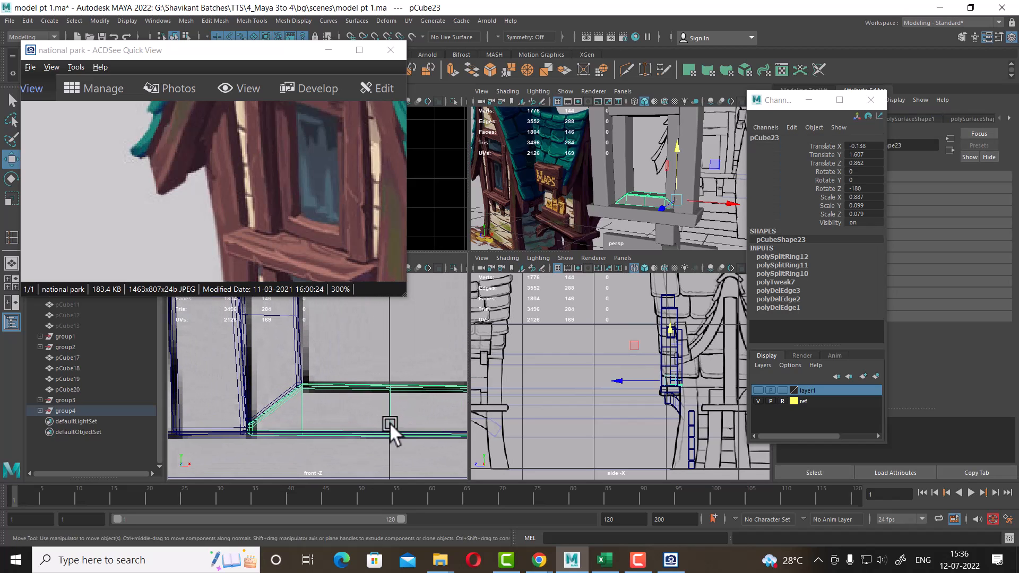
right_drag(414, 383, 369, 205)
right_drag(385, 394, 364, 219)
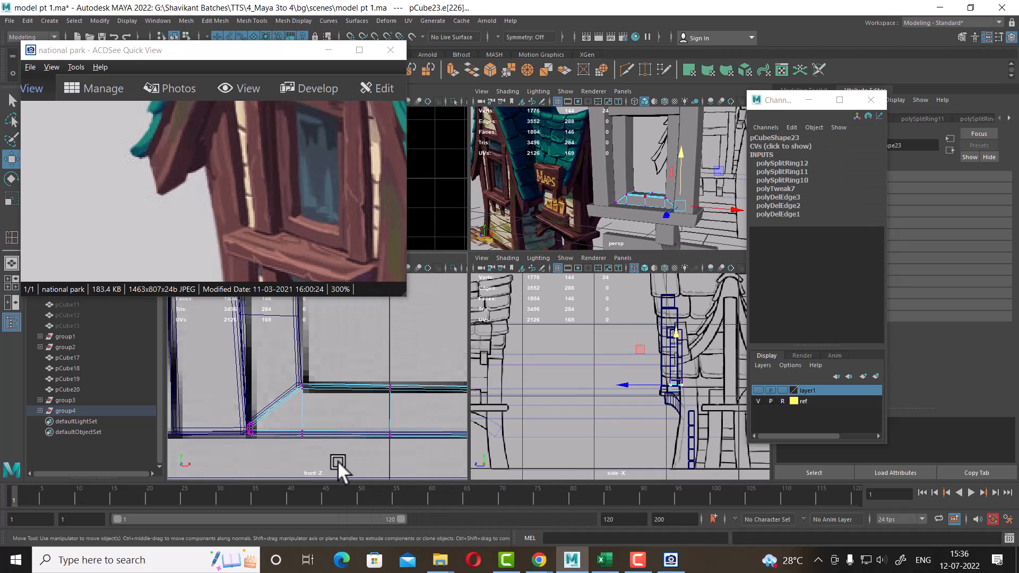
right_drag(363, 388, 355, 190)
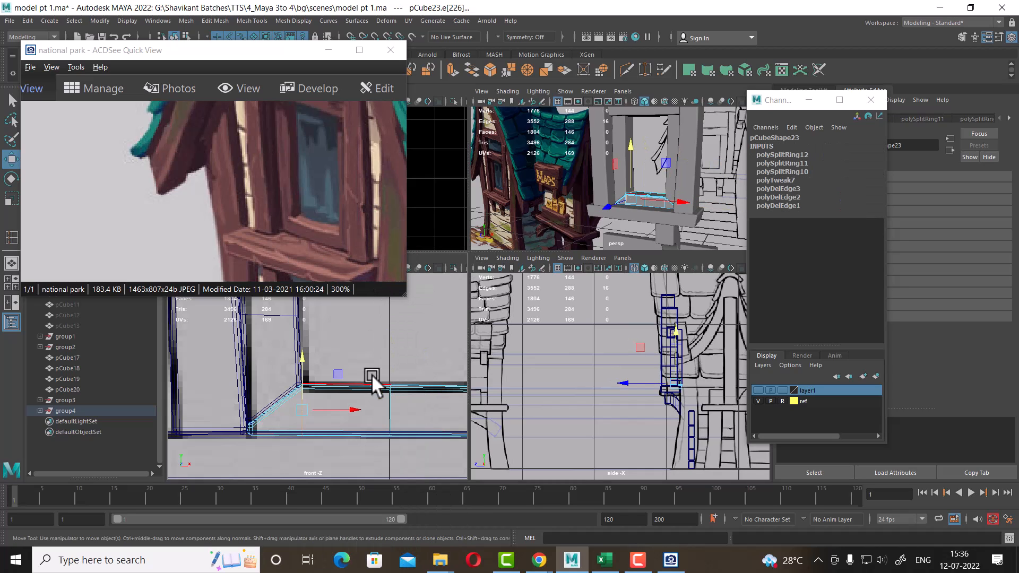
click(375, 379)
shift+right_drag(392, 335, 312, 361)
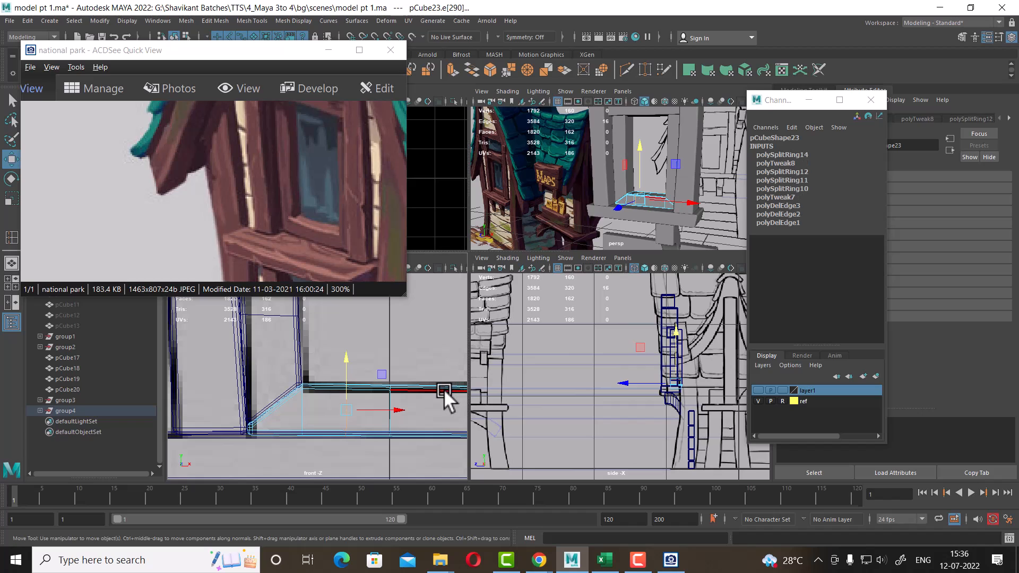
click(444, 389)
key(g)
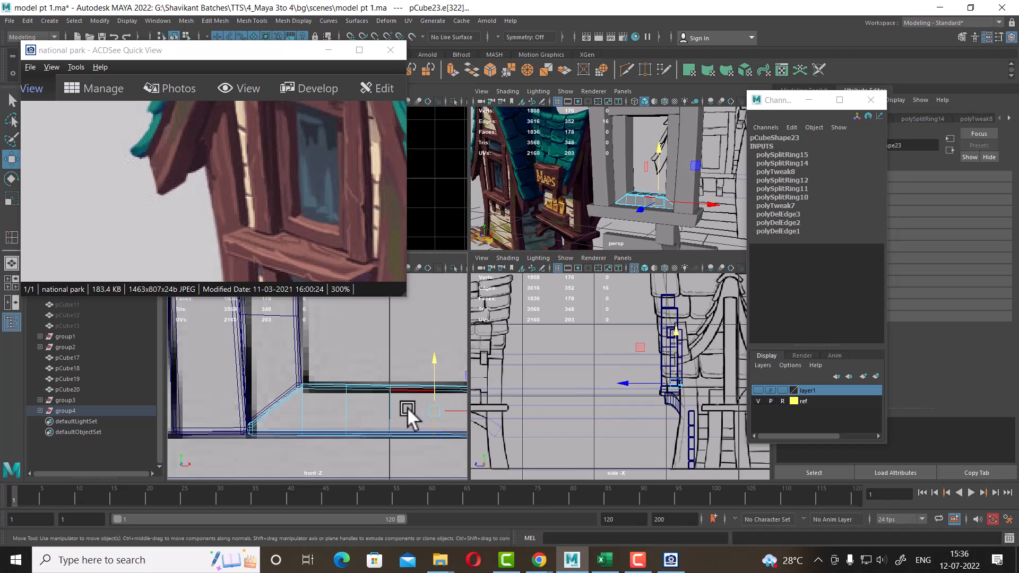
Nudge rows of the sill strip's new vertices up slightly to give the sill a subtly bent, uneven shape
alt+middle_drag(407, 407, 290, 406)
alt+drag(643, 183, 638, 188)
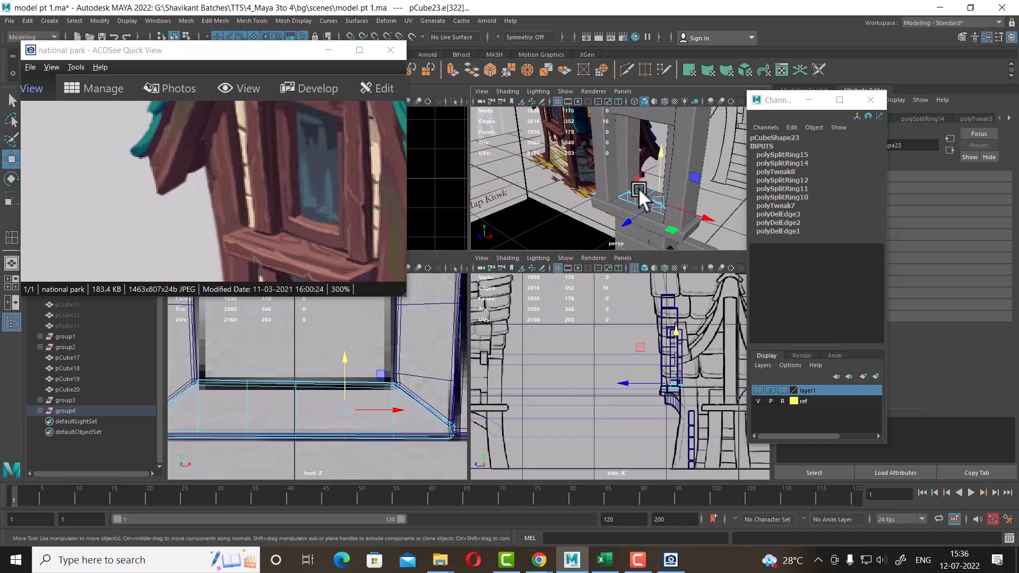
alt+right_drag(639, 189, 700, 212)
alt+drag(700, 212, 675, 215)
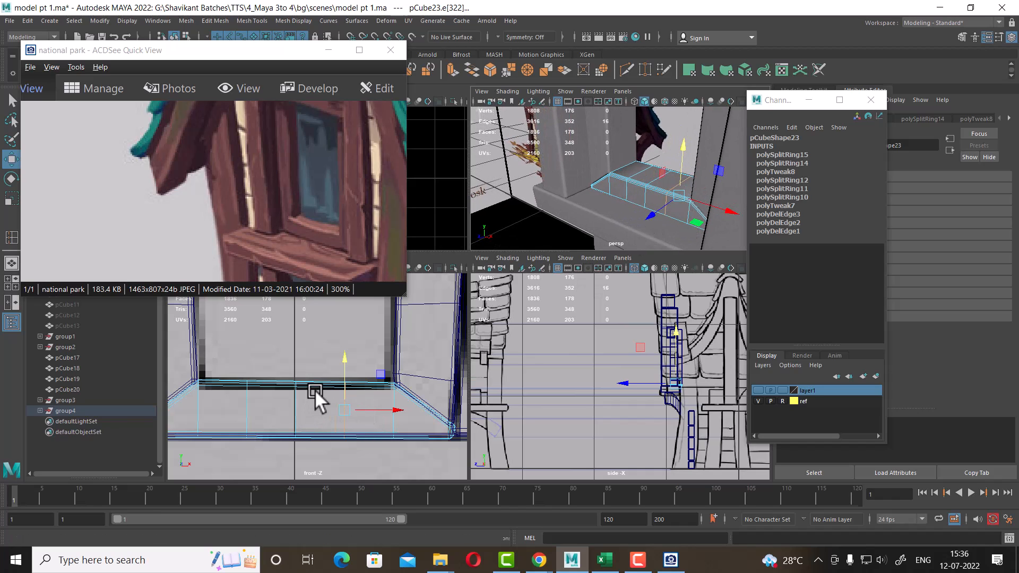
right_drag(310, 376, 233, 232)
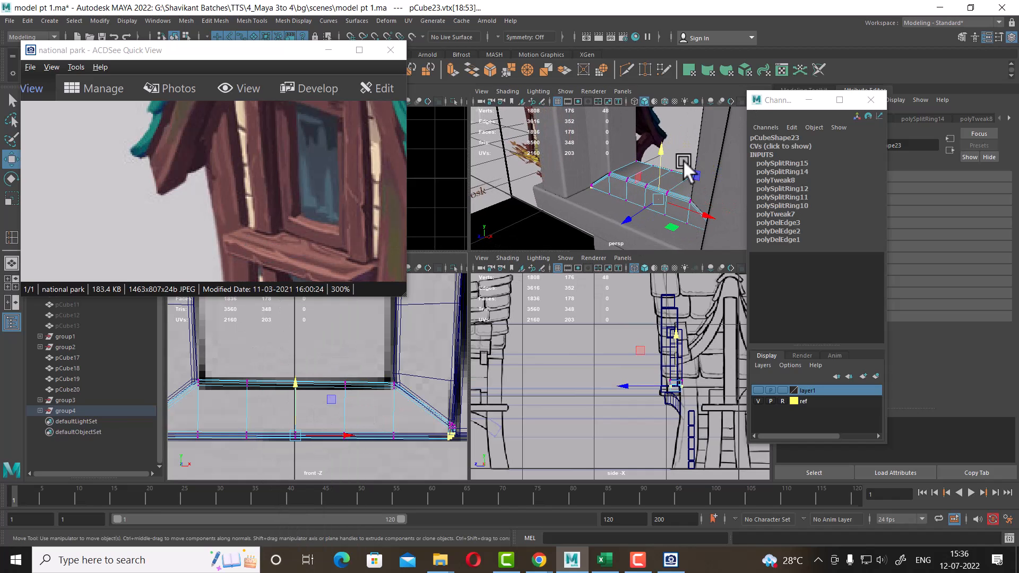
alt+drag(683, 162, 625, 206)
alt+right_drag(624, 205, 663, 215)
drag(277, 357, 311, 396)
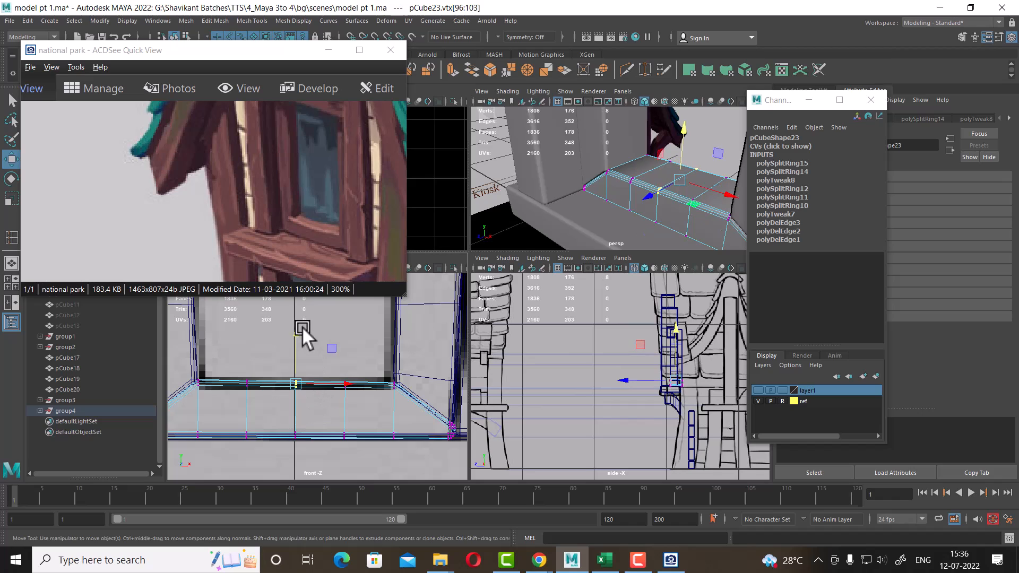
drag(298, 327, 236, 396)
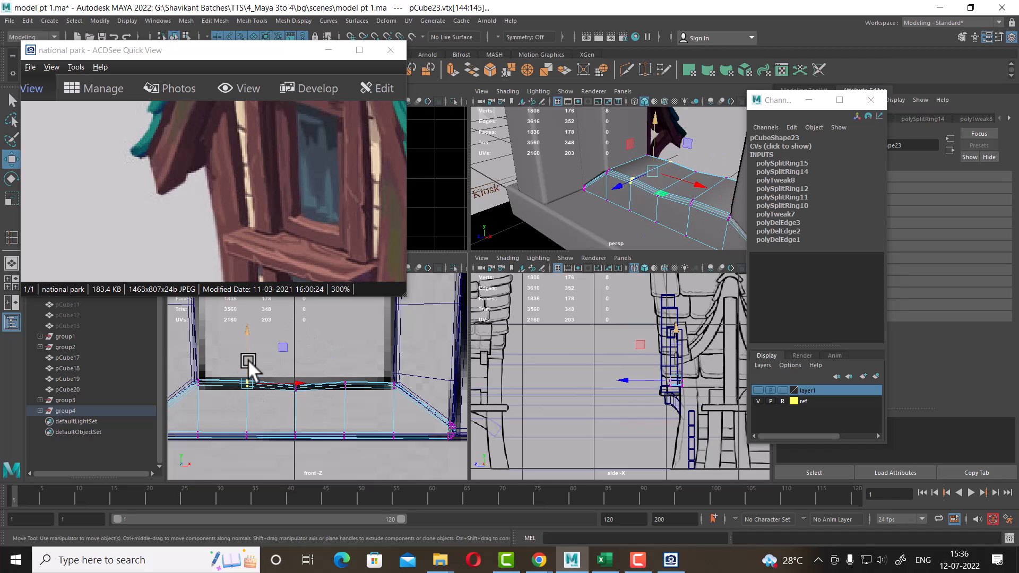
drag(249, 336, 249, 339)
drag(330, 363, 357, 388)
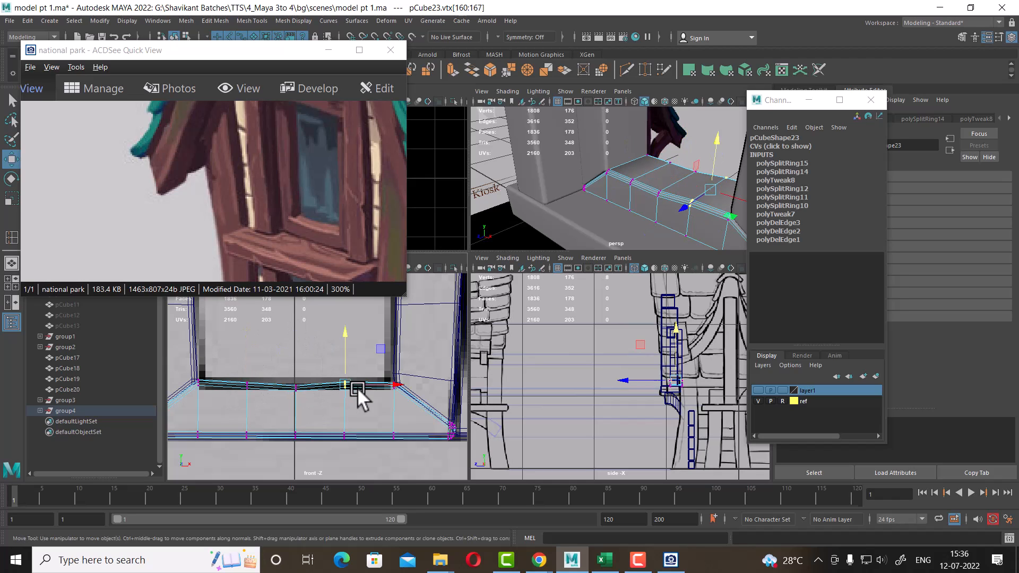
drag(343, 334, 342, 335)
alt+drag(604, 217, 673, 220)
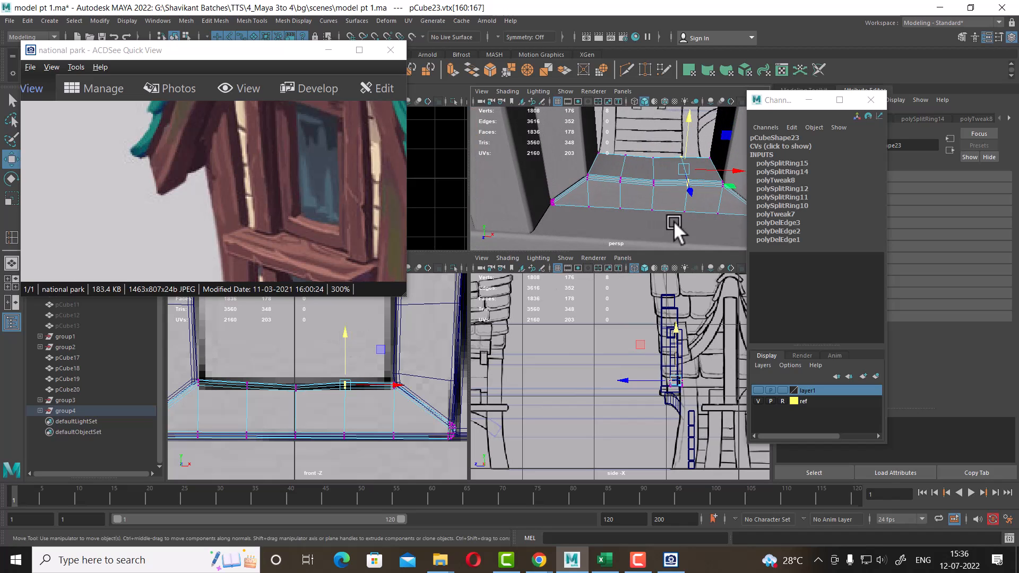
drag(621, 141, 686, 162)
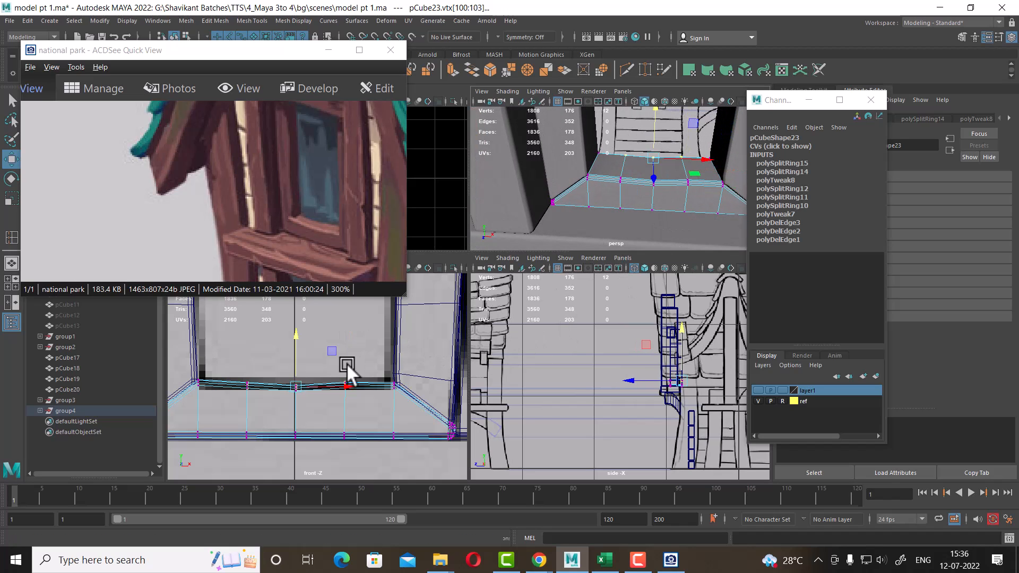
scroll(340, 360, up, 1)
drag(296, 337, 295, 329)
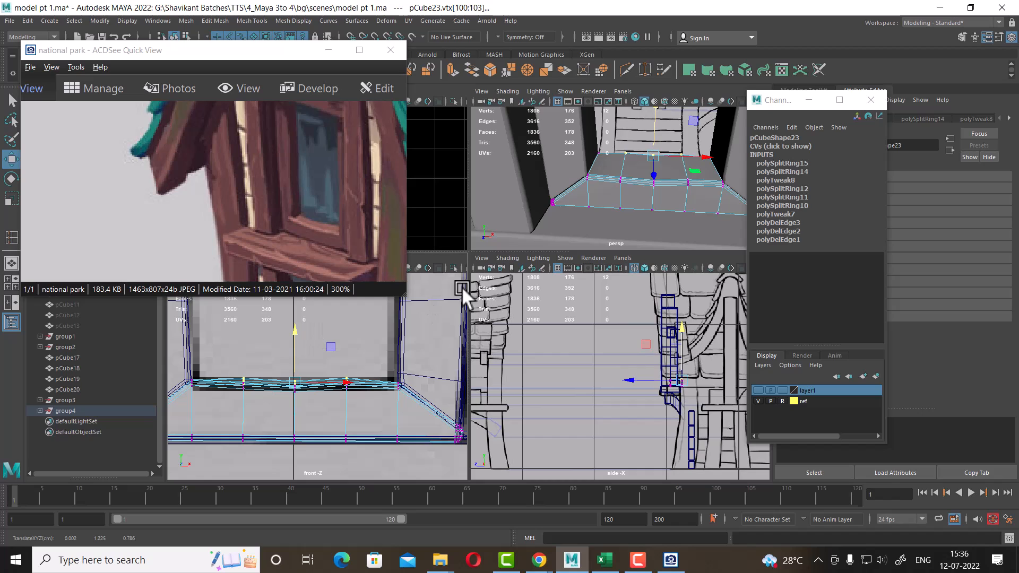
right_drag(677, 184, 734, 135)
click(625, 140)
alt+drag(685, 189, 686, 212)
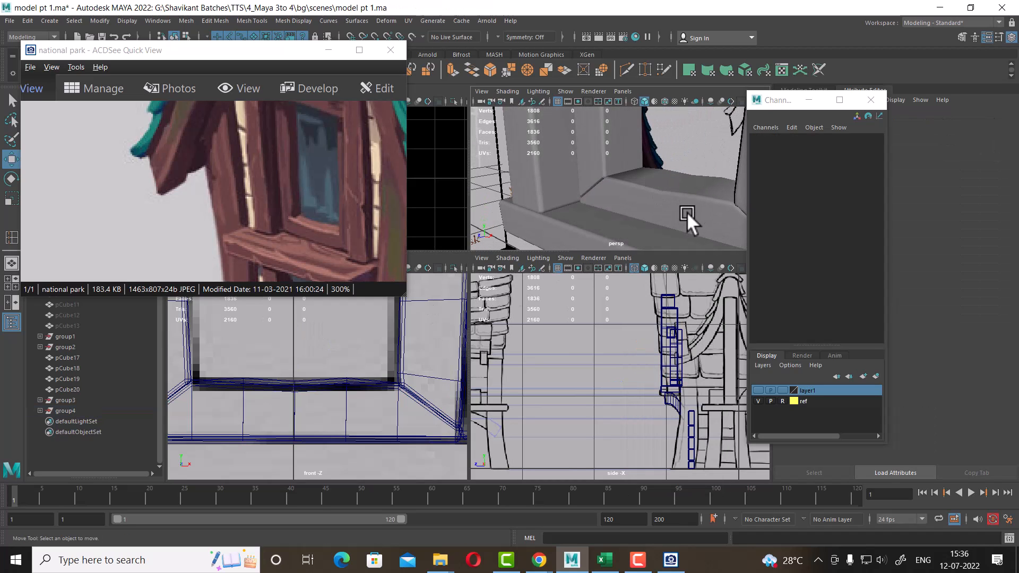
Examine the reference image and the area below the window in the front view
alt+right_drag(440, 372, 357, 405)
alt+middle_drag(343, 372, 395, 476)
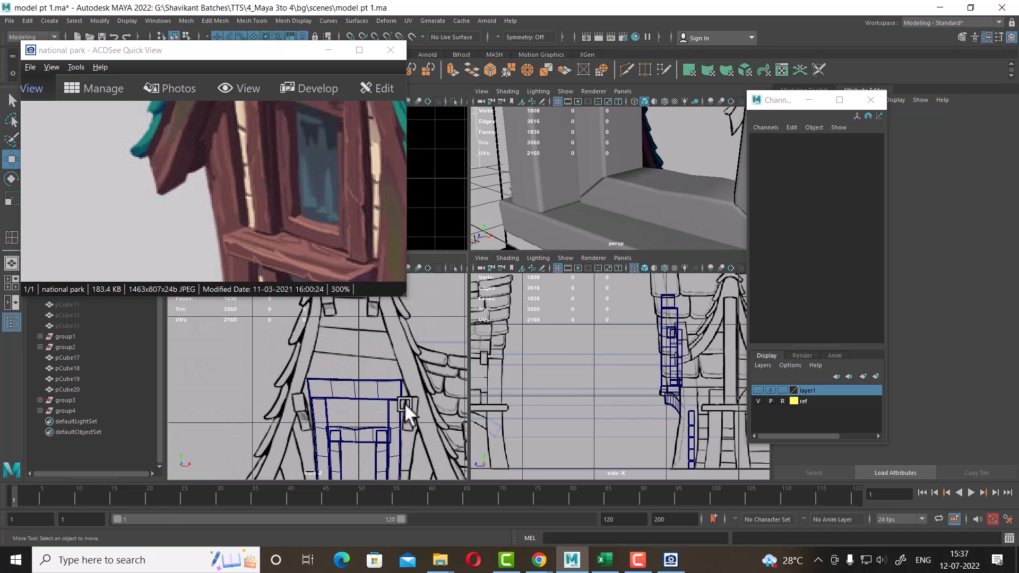
drag(327, 192, 322, 222)
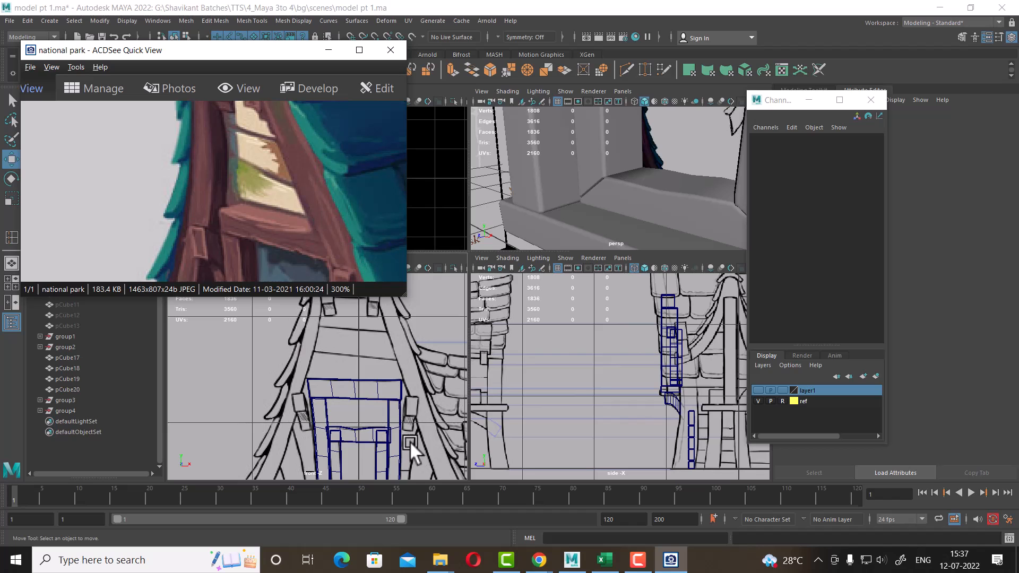
alt+right_drag(410, 441, 531, 353)
alt+right_drag(658, 224, 623, 189)
alt+drag(621, 187, 698, 154)
scroll(339, 375, up, 5)
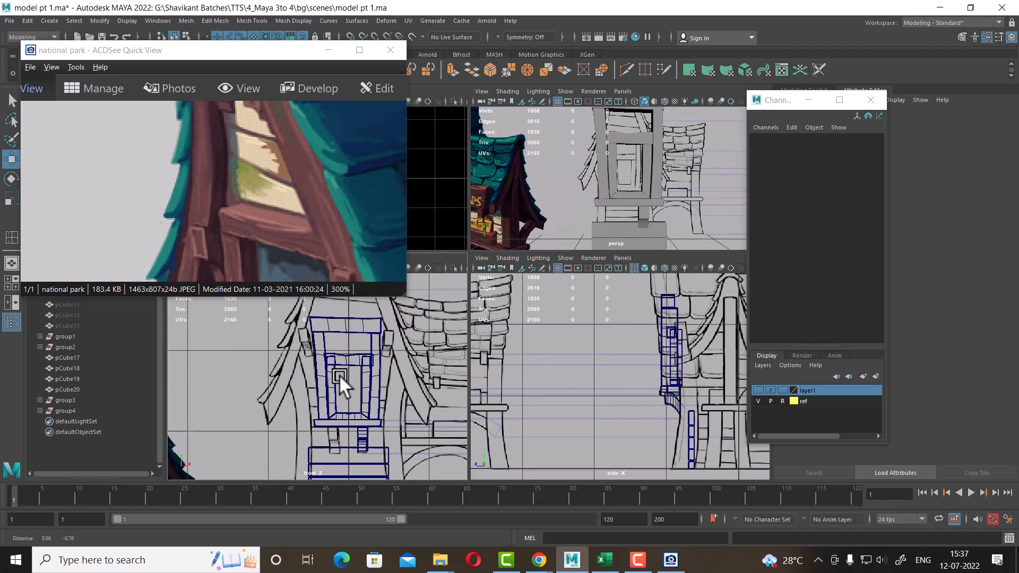
Try duplicating the small bracket below the sill with transform and moving the copy, then delete the copy
click(378, 414)
scroll(428, 404, up, 2)
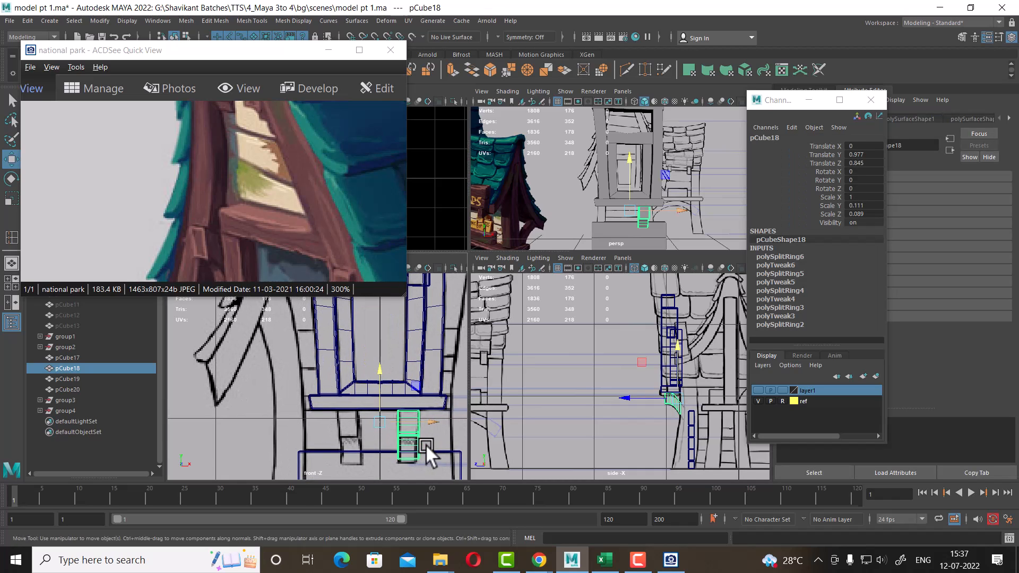
click(26, 20)
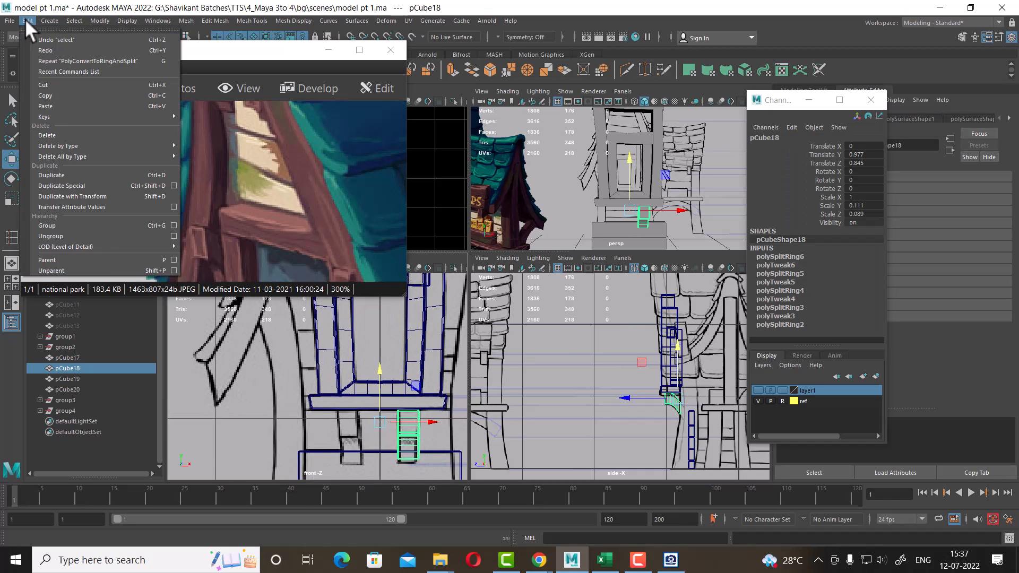
click(89, 192)
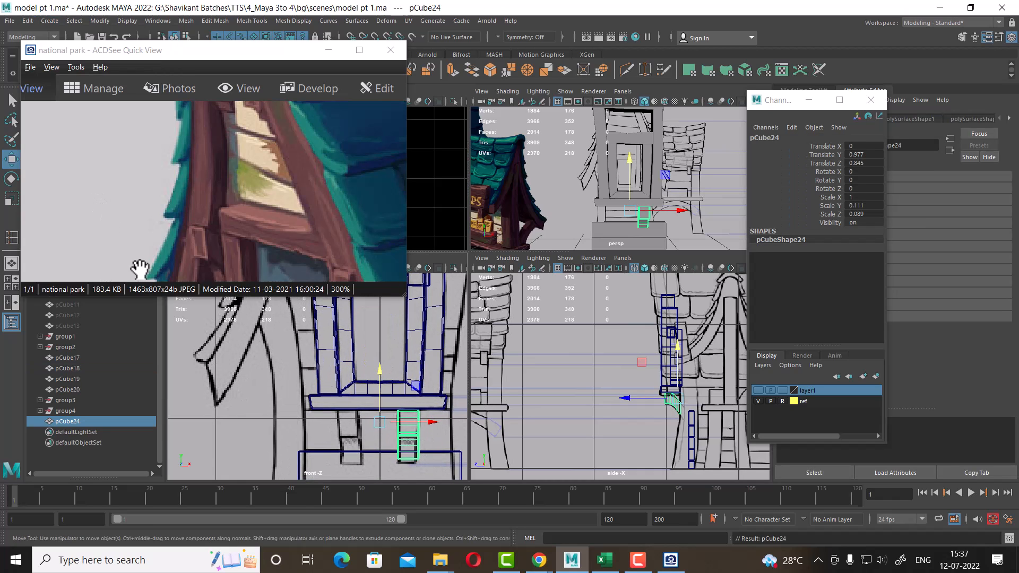
click(328, 50)
alt+drag(613, 190, 695, 163)
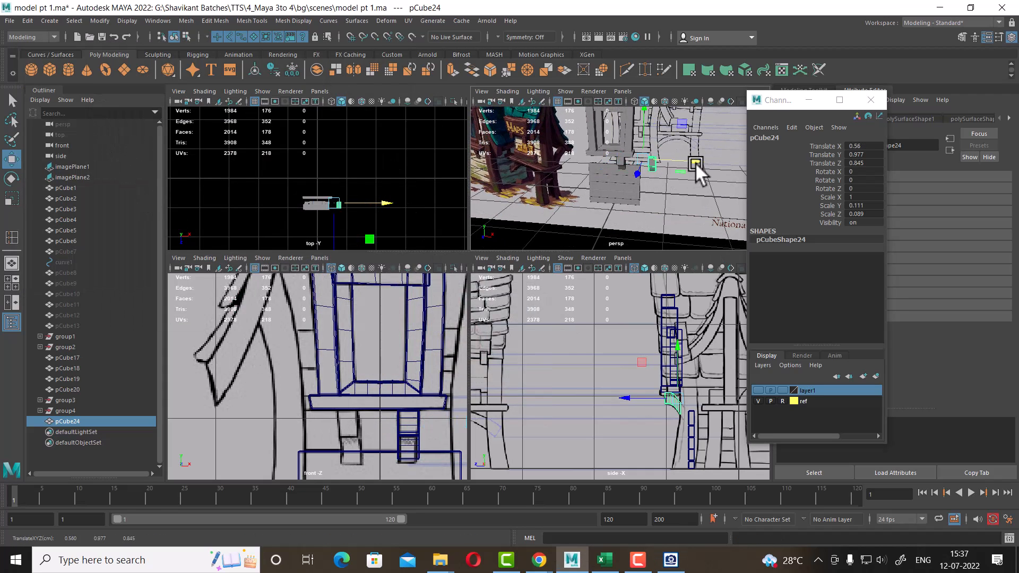
key(ctrl+z)
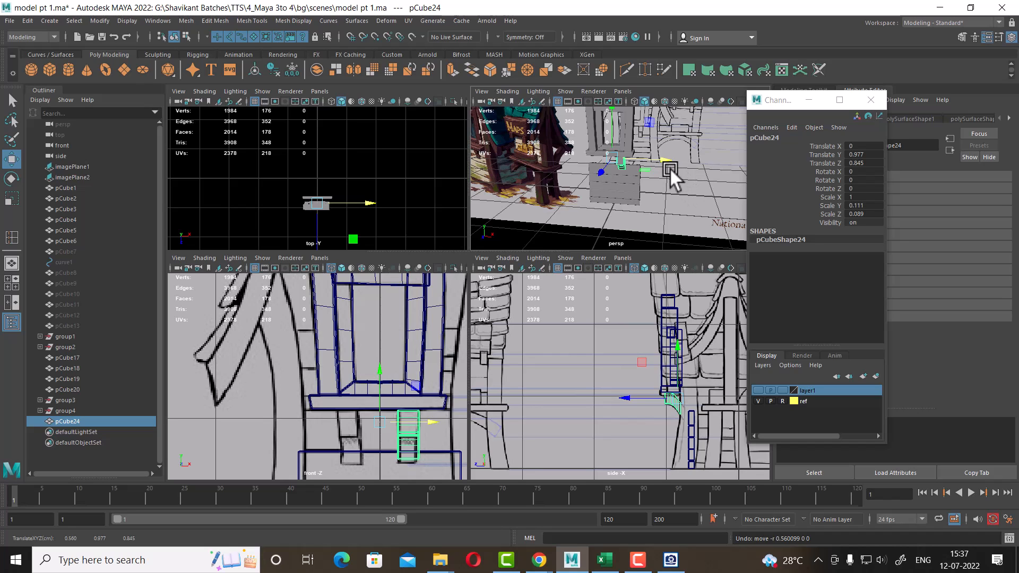
alt+right_drag(670, 179, 705, 209)
key(Delete)
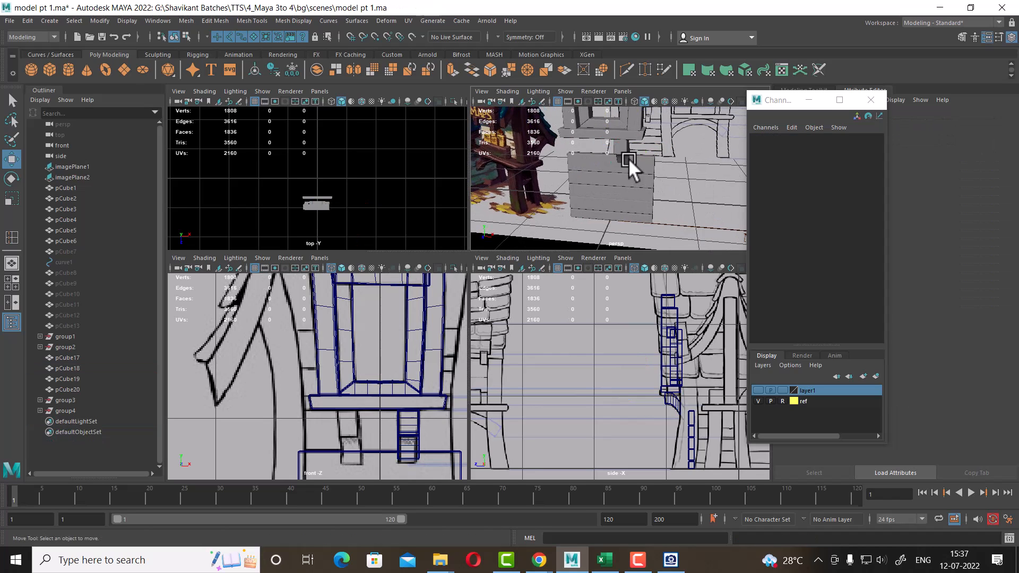
Delete the bracket's history and mirror-duplicate it with Duplicate Special using a scale of -1 in X
click(622, 154)
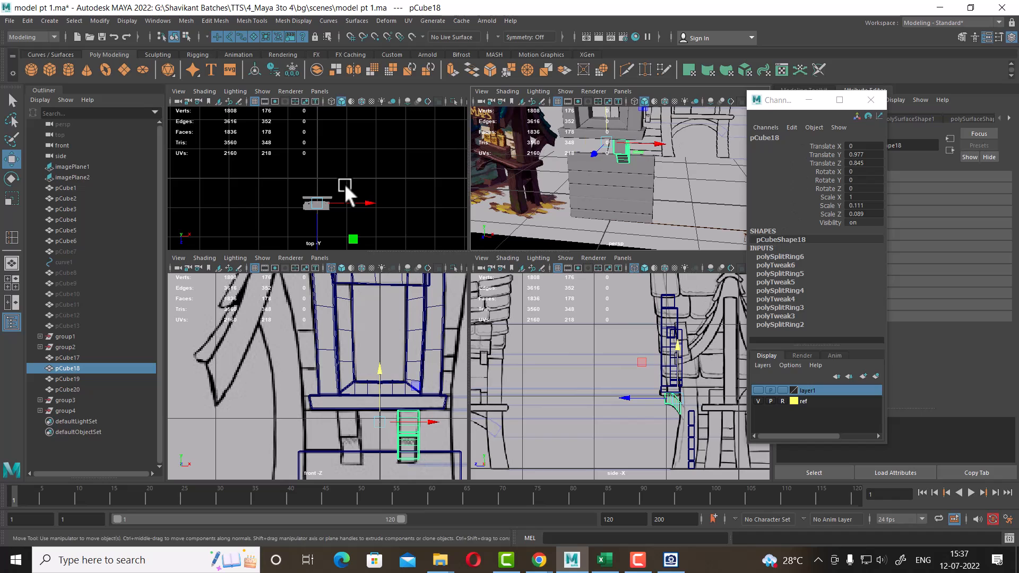
click(272, 67)
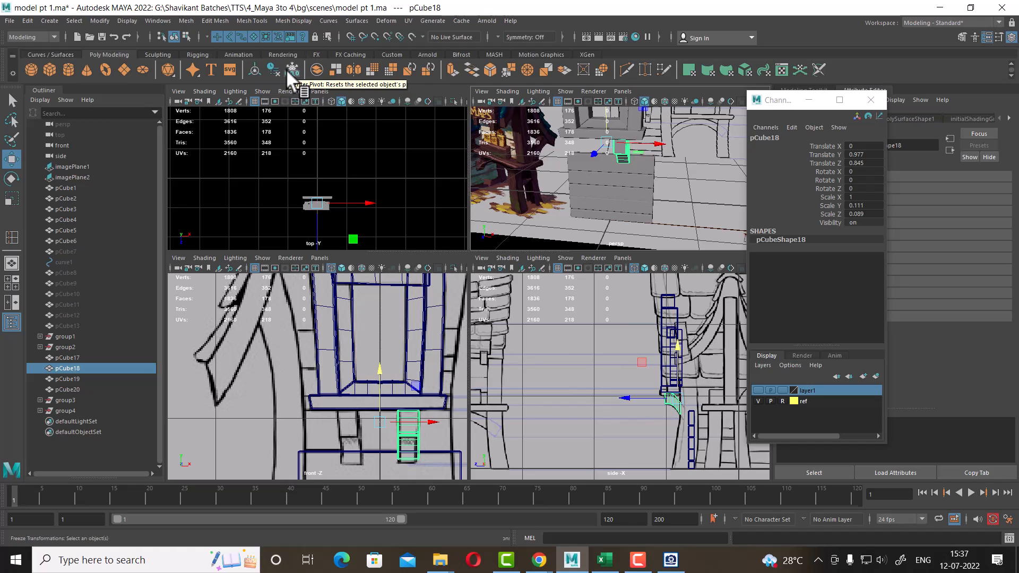
click(24, 21)
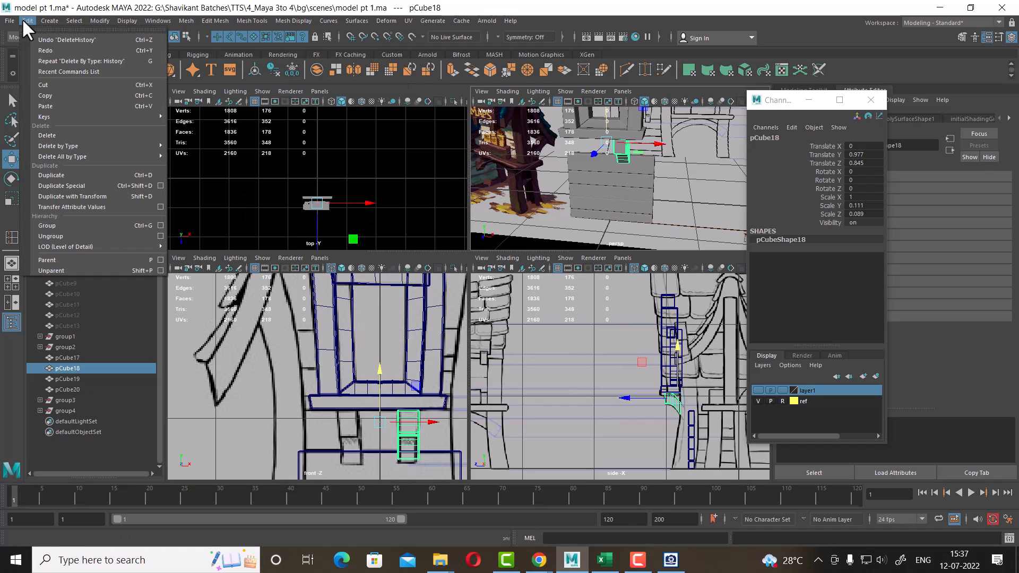
click(159, 185)
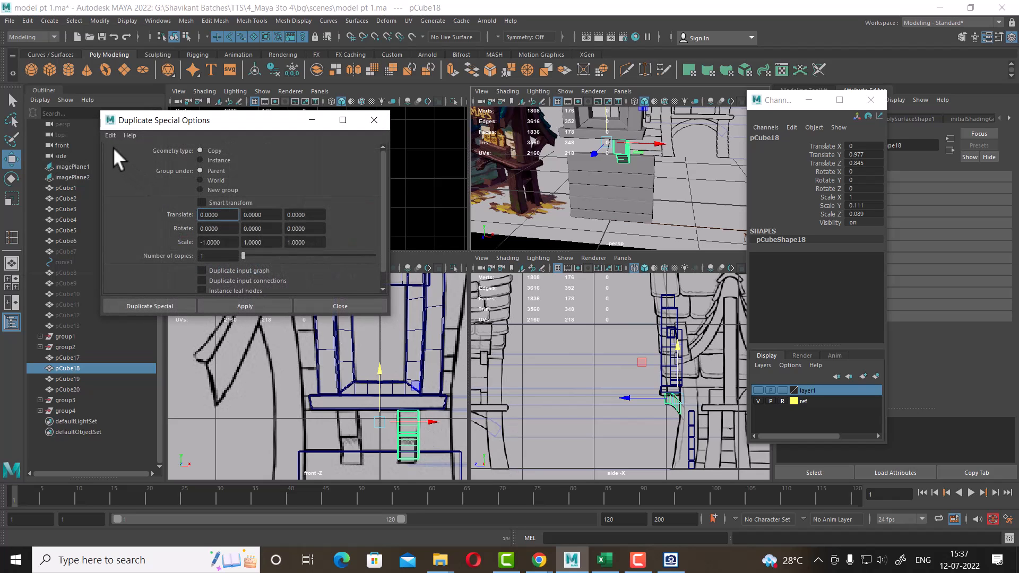
click(236, 303)
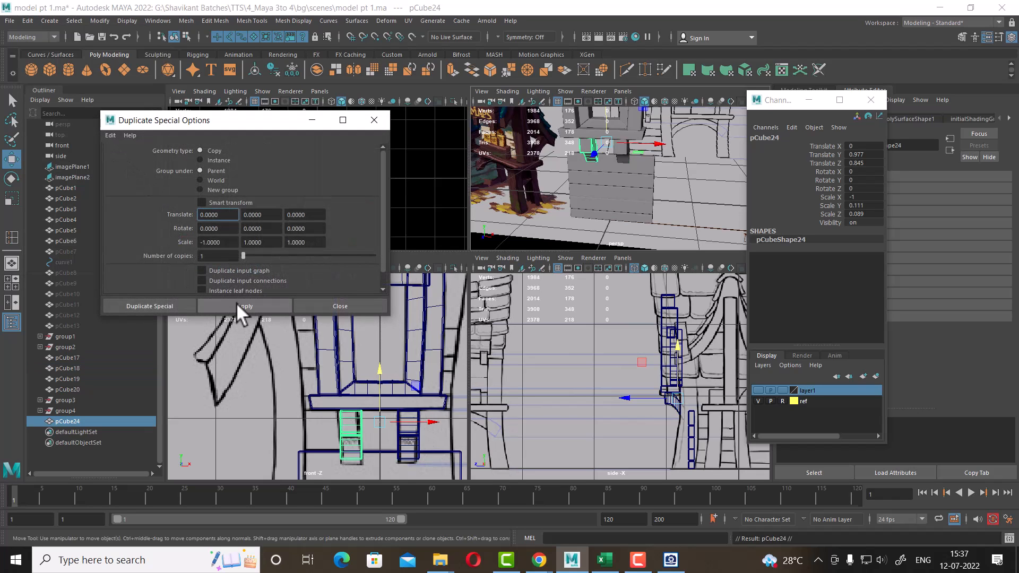
click(369, 305)
Unhide all hidden objects in the scene
scroll(622, 151, up, 5)
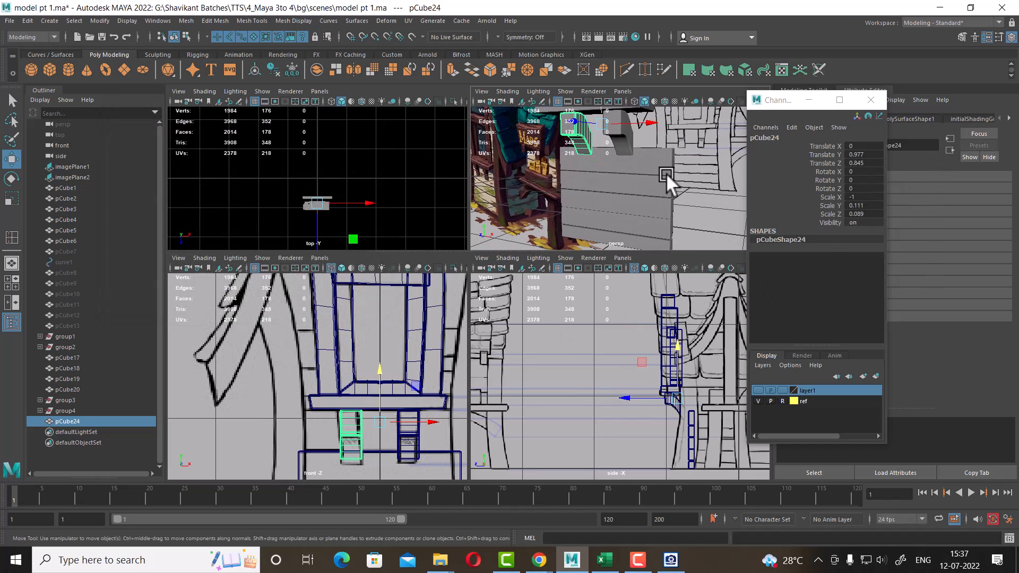
click(622, 142)
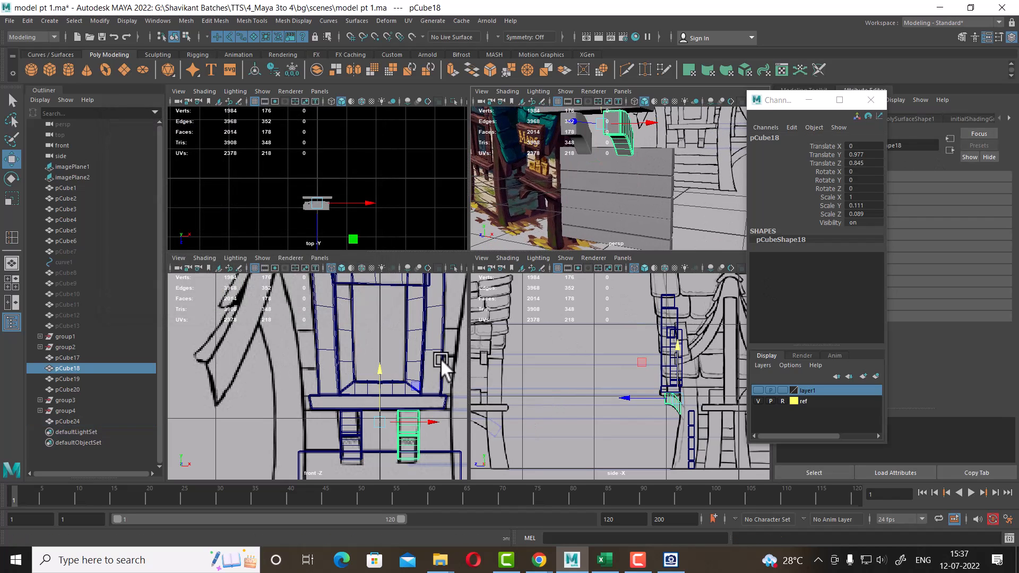
scroll(615, 197, down, 4)
key(space)
alt+drag(570, 217, 557, 318)
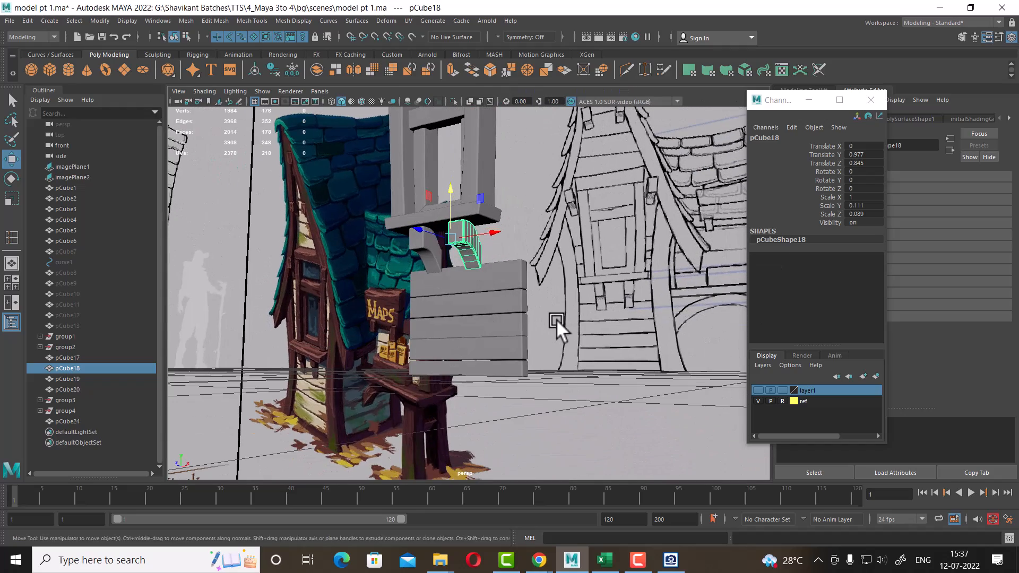
click(121, 19)
mouse_move(187, 85)
click(366, 138)
Combine the original bracket and its mirrored copy into a single mesh
alt+drag(606, 263, 465, 290)
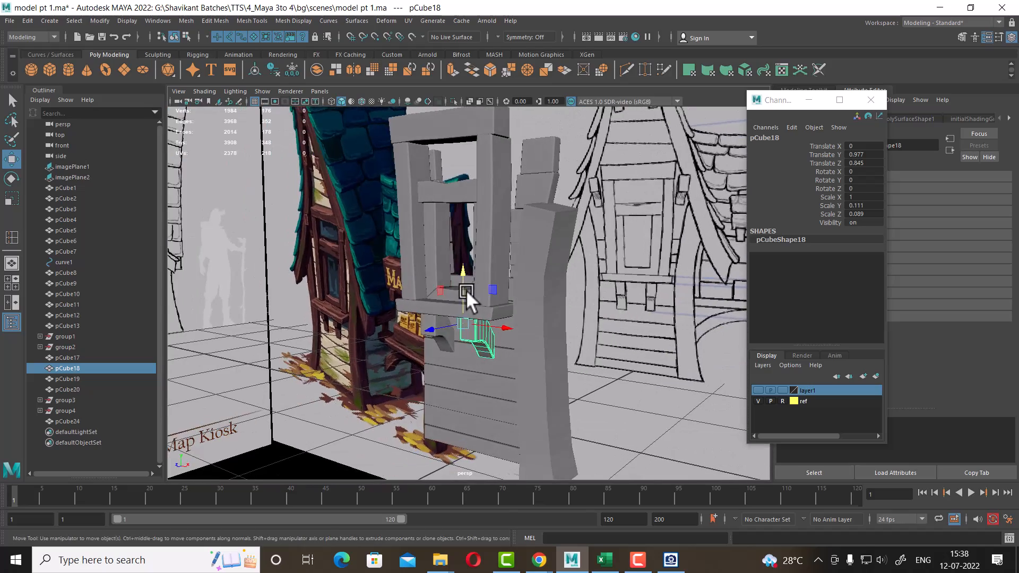
key(space)
alt+right_drag(611, 392, 723, 441)
alt+middle_drag(685, 410, 551, 376)
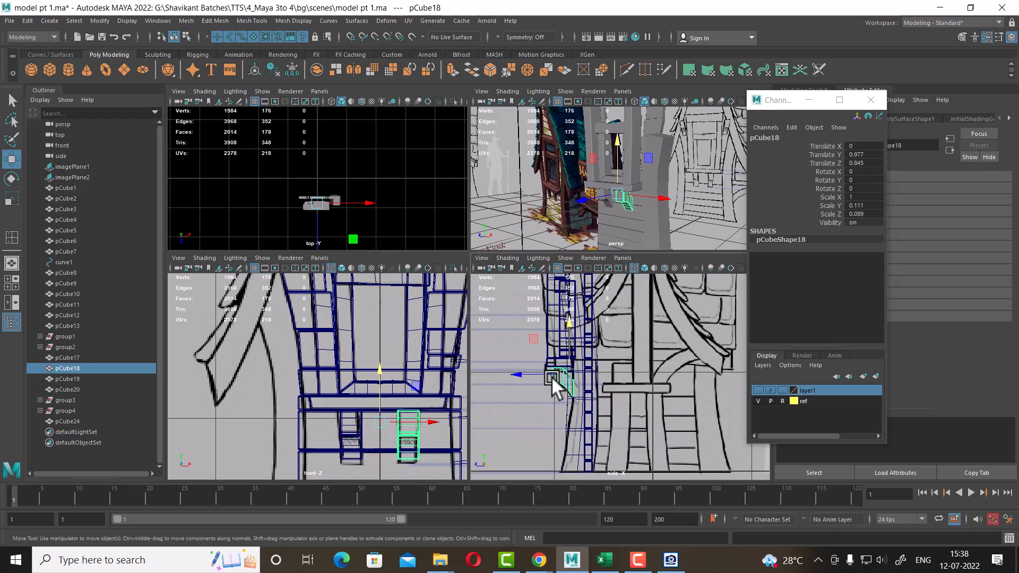
alt+right_drag(552, 375, 636, 430)
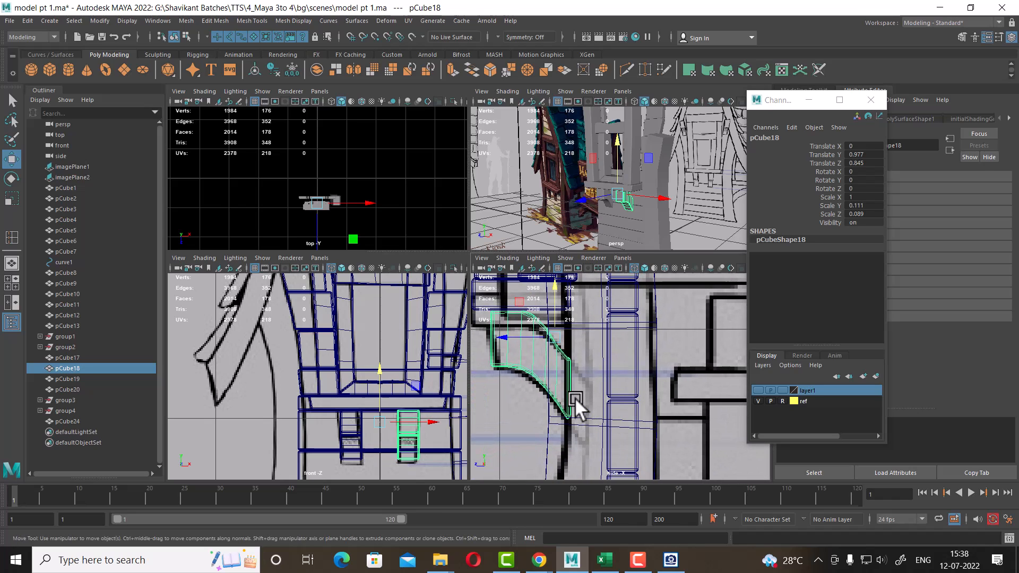
alt+right_drag(604, 178, 635, 241)
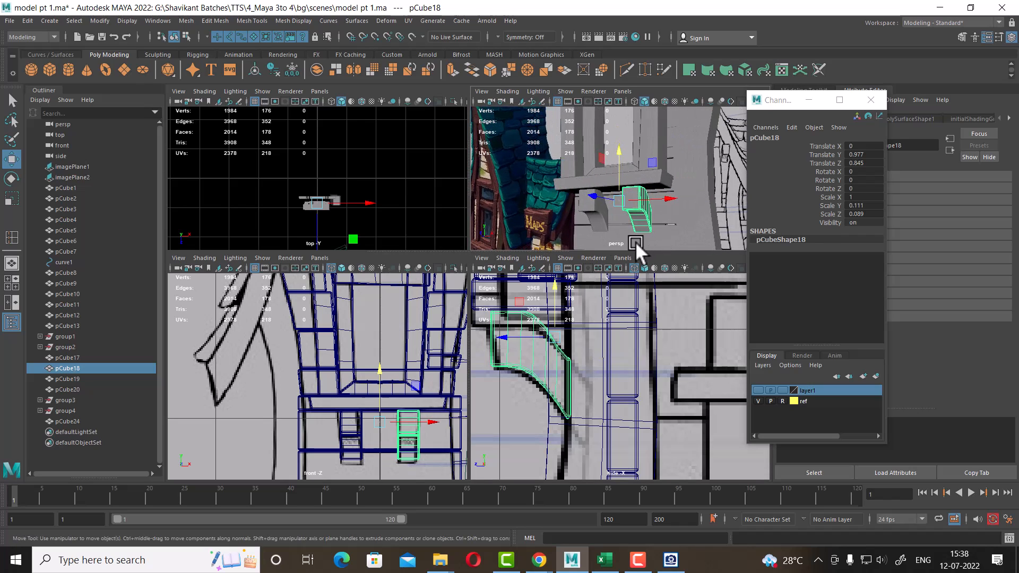
shift+click(593, 211)
shift+right_drag(634, 204, 650, 427)
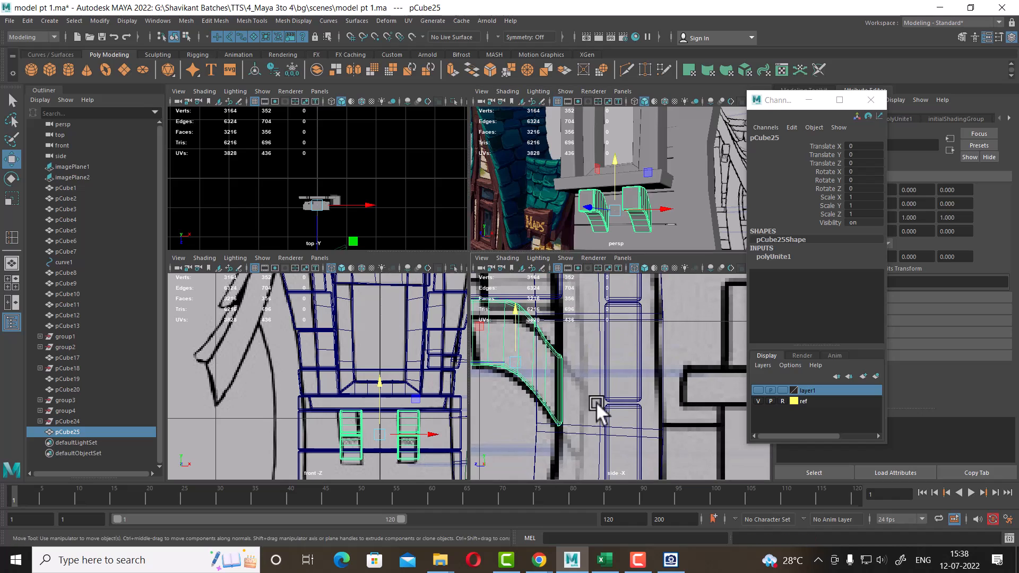
Move the combined brackets' vertices in the side view to follow the reference's curved bracket profile
key(space)
alt+middle_drag(459, 353, 575, 347)
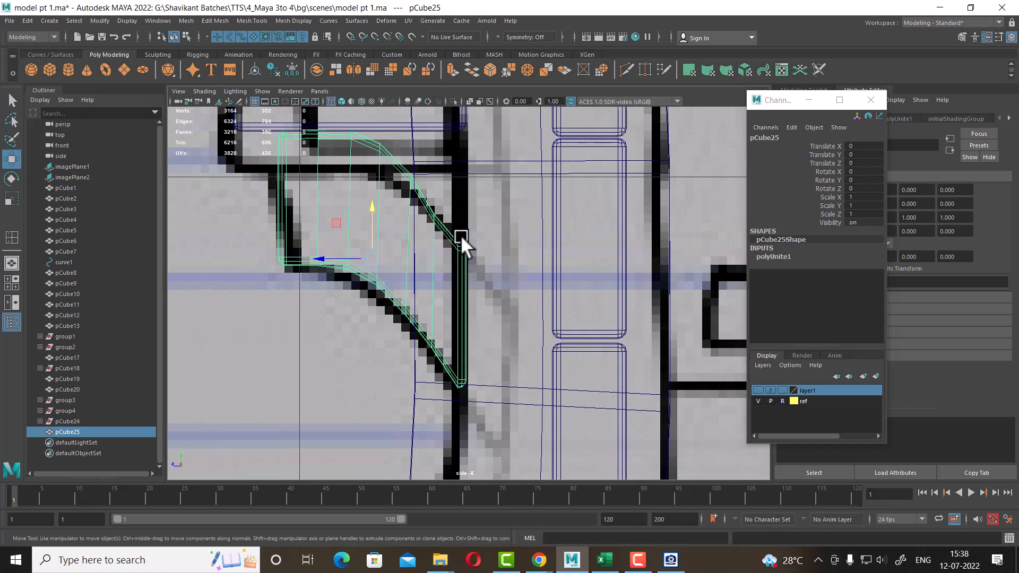
right_drag(460, 235, 395, 211)
drag(502, 290, 425, 444)
drag(452, 298, 499, 359)
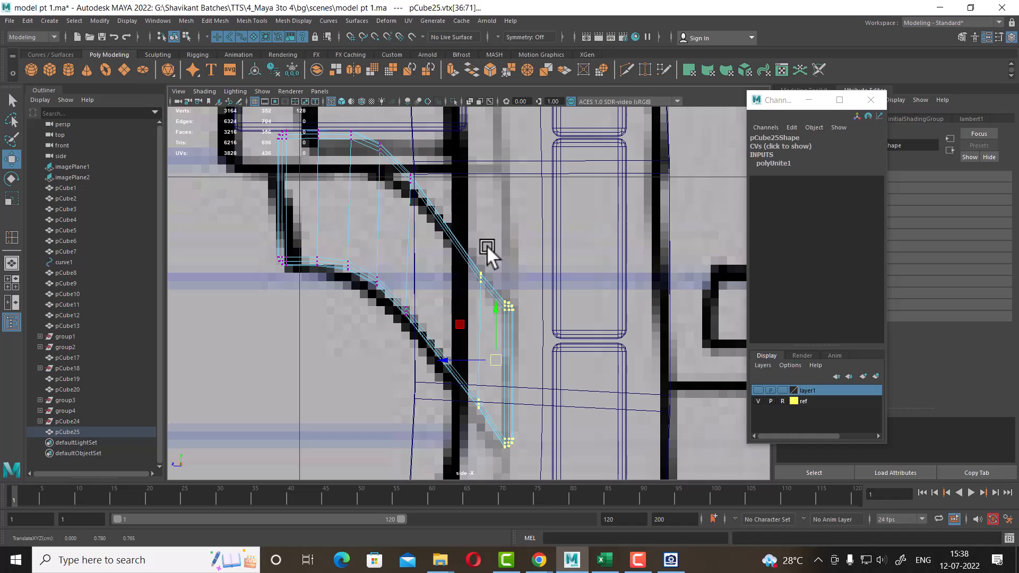
drag(487, 246, 456, 449)
drag(480, 350, 462, 313)
alt+middle_drag(445, 280, 461, 314)
key(space)
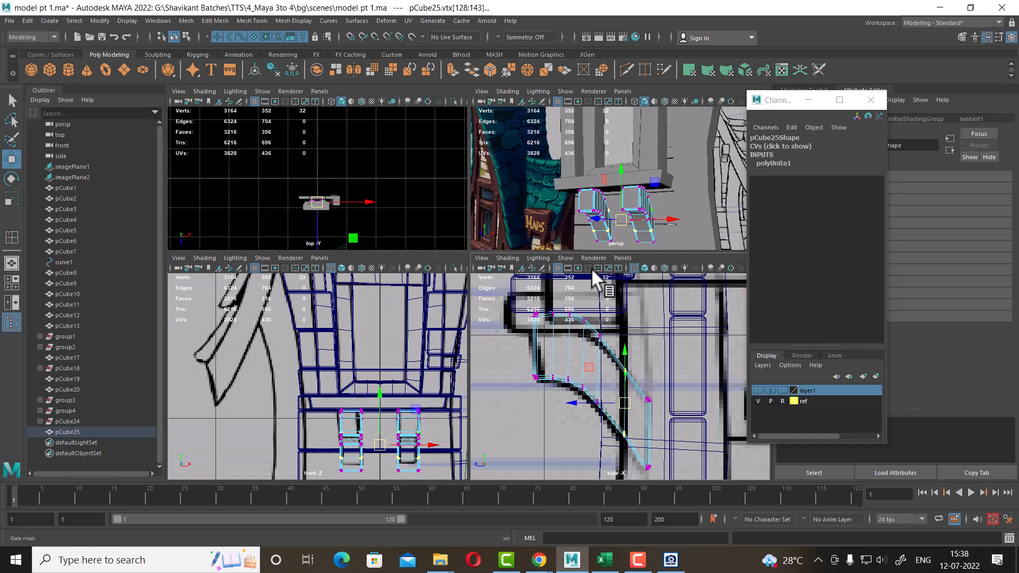
Refine the bracket vertices further so the curved shape lines up with the reference outline
key(space)
scroll(626, 366, down, 5)
scroll(597, 334, down, 1)
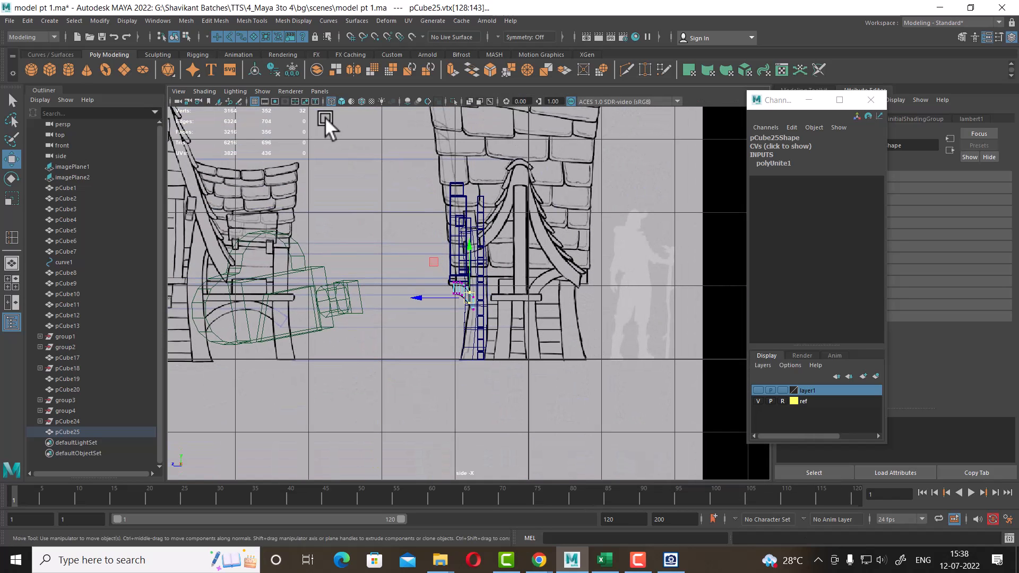
scroll(469, 247, up, 10)
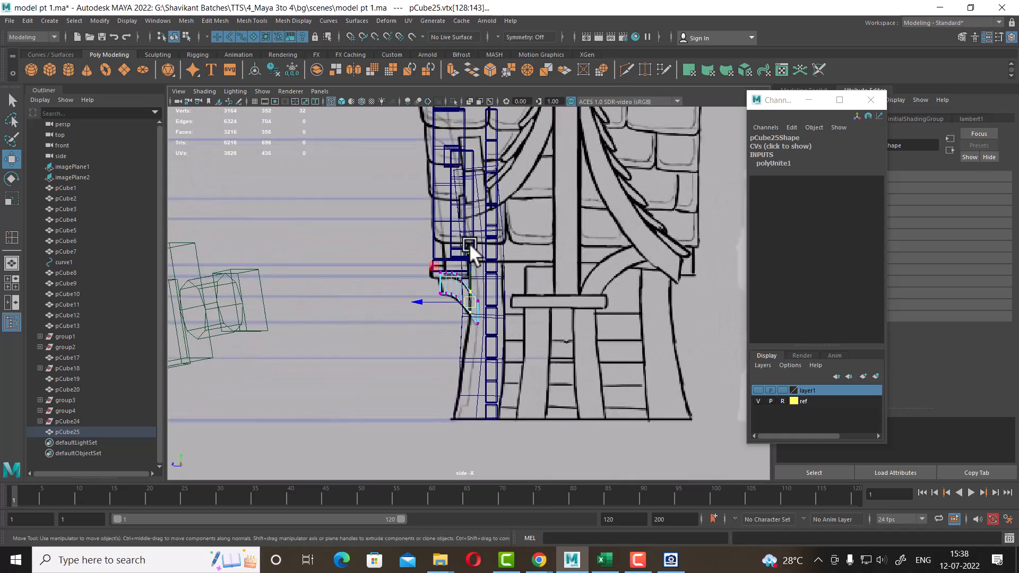
alt+right_drag(504, 354, 523, 366)
alt+right_drag(459, 298, 588, 396)
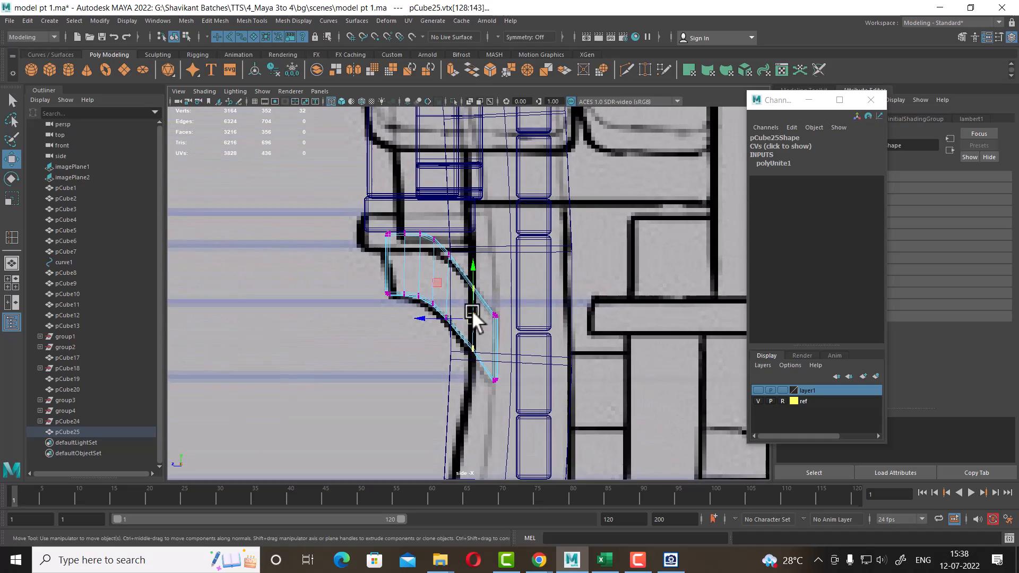
alt+middle_drag(460, 287, 467, 322)
scroll(472, 319, down, 6)
alt+middle_drag(482, 270, 495, 323)
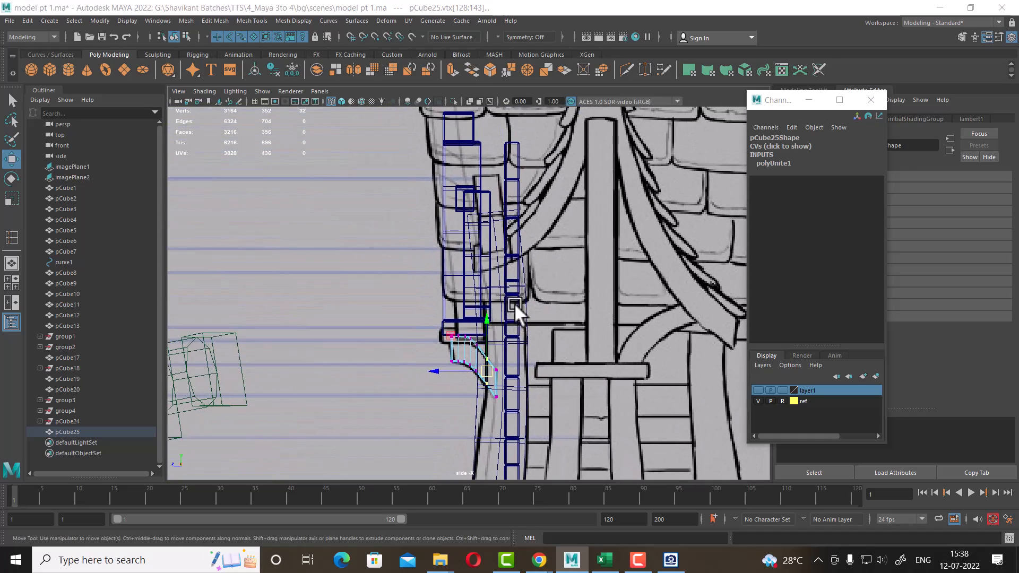
key(space)
alt+middle_drag(637, 400, 634, 374)
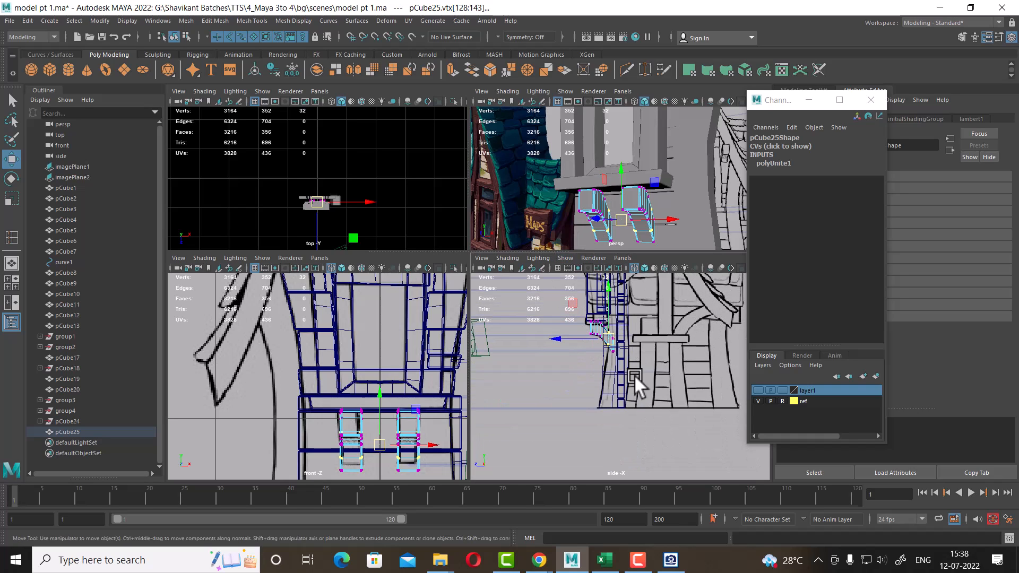
alt+drag(659, 220, 646, 193)
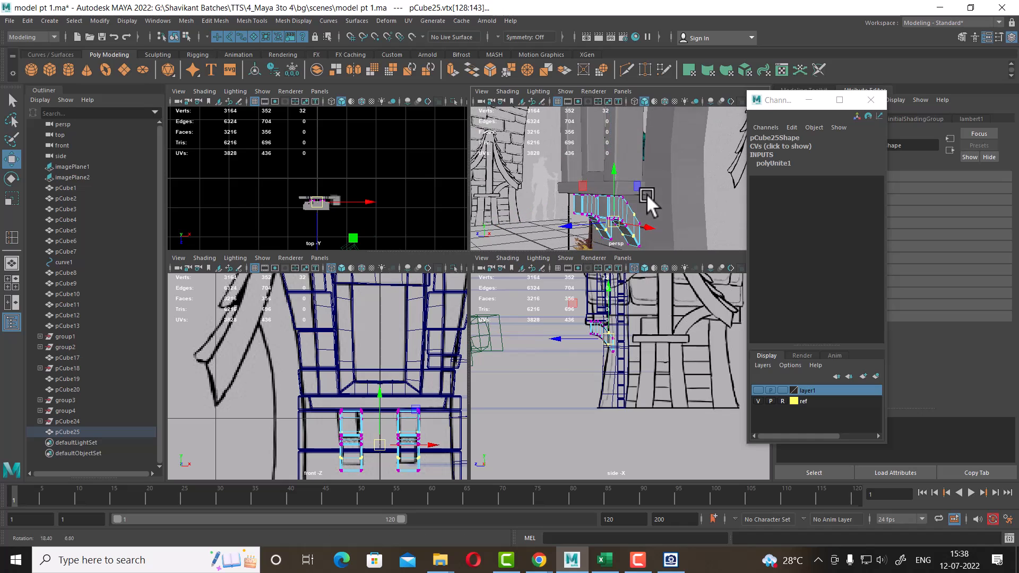
alt+middle_drag(655, 375, 649, 418)
scroll(641, 430, up, 4)
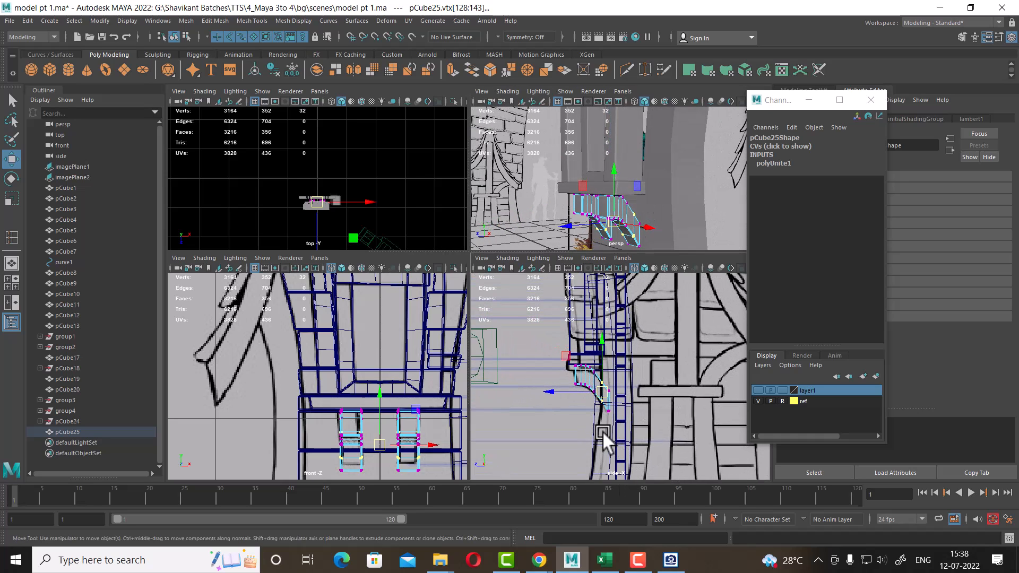
alt+drag(635, 208, 663, 201)
Return to object mode and select the window sill together with the surrounding frame trim pieces
key(space)
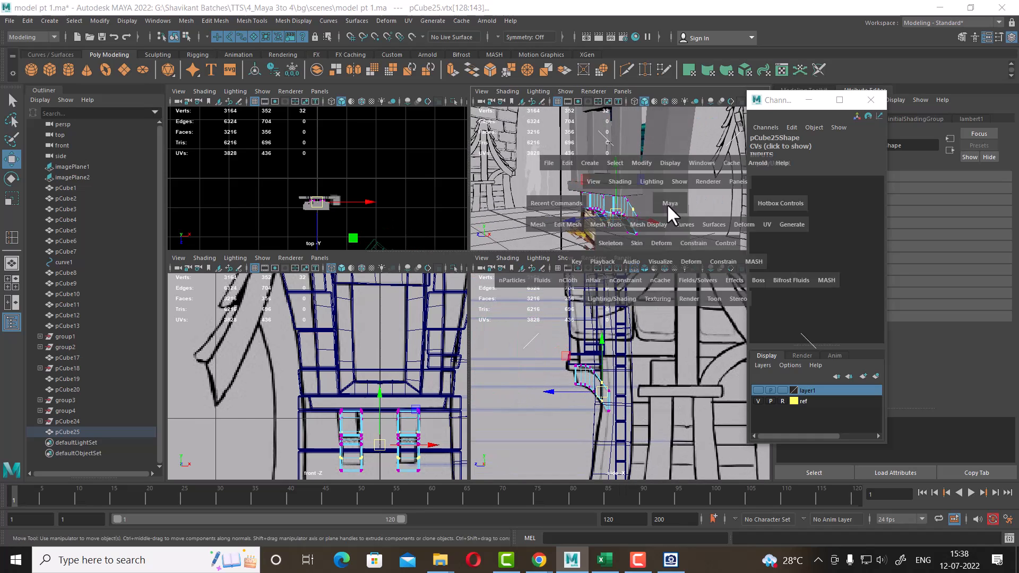
alt+drag(594, 281, 671, 296)
scroll(671, 295, down, 2)
alt+drag(579, 317, 651, 313)
right_drag(558, 305, 670, 227)
click(670, 227)
click(561, 303)
alt+drag(561, 303, 448, 332)
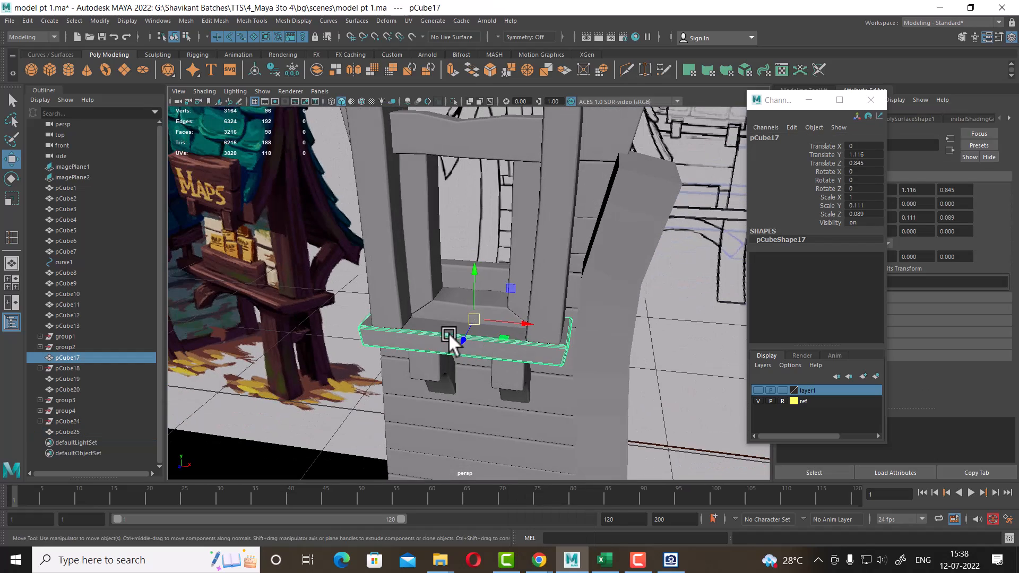
shift+click(406, 286)
alt+drag(405, 287, 544, 272)
shift+click(564, 265)
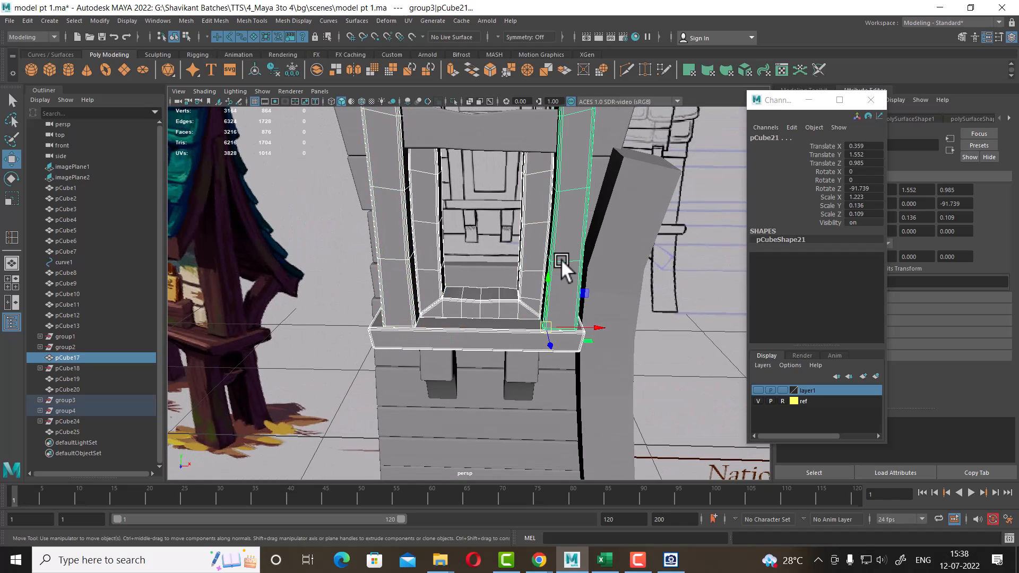
alt+drag(544, 182, 568, 329)
shift+click(528, 246)
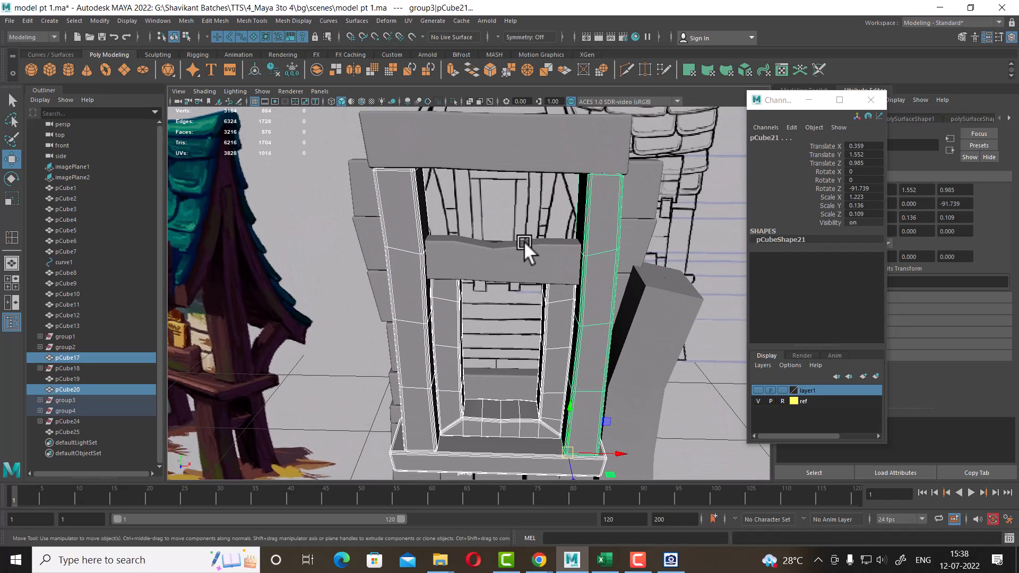
shift+click(544, 154)
alt+drag(630, 295, 605, 285)
key(space)
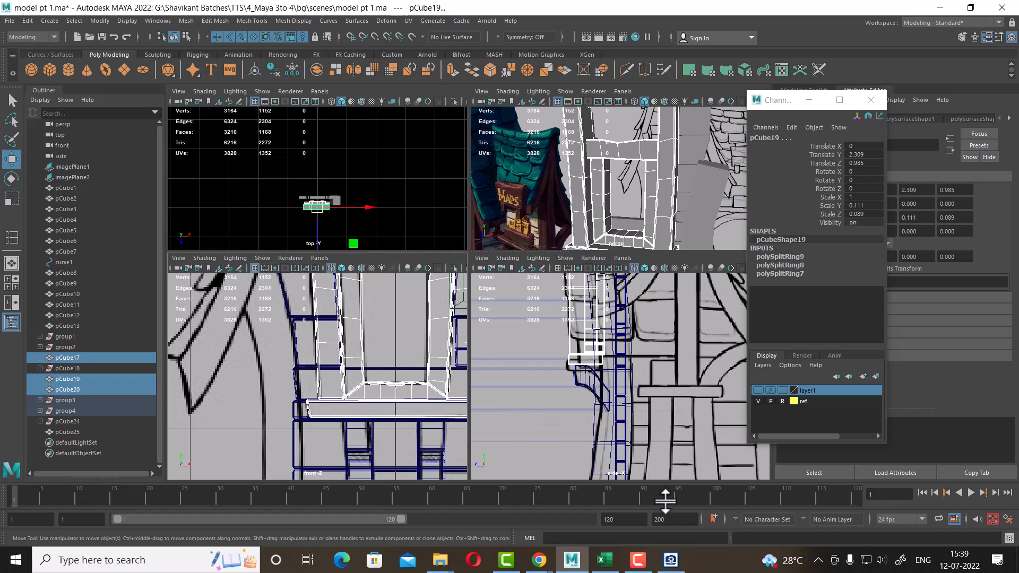
Open the reference image and examine the area around and below the window sill
click(666, 558)
drag(289, 228, 302, 99)
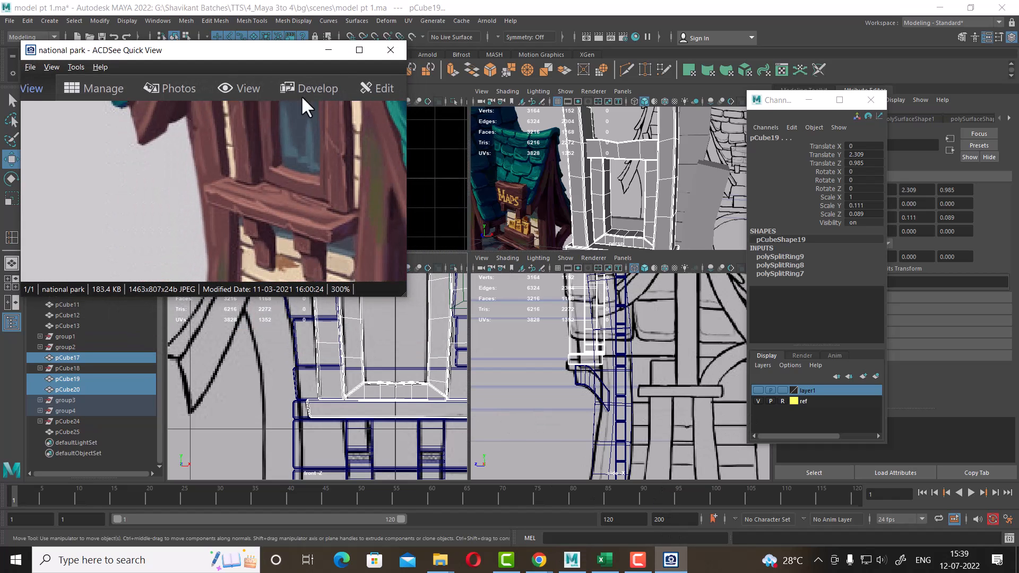
alt+middle_drag(409, 395, 353, 413)
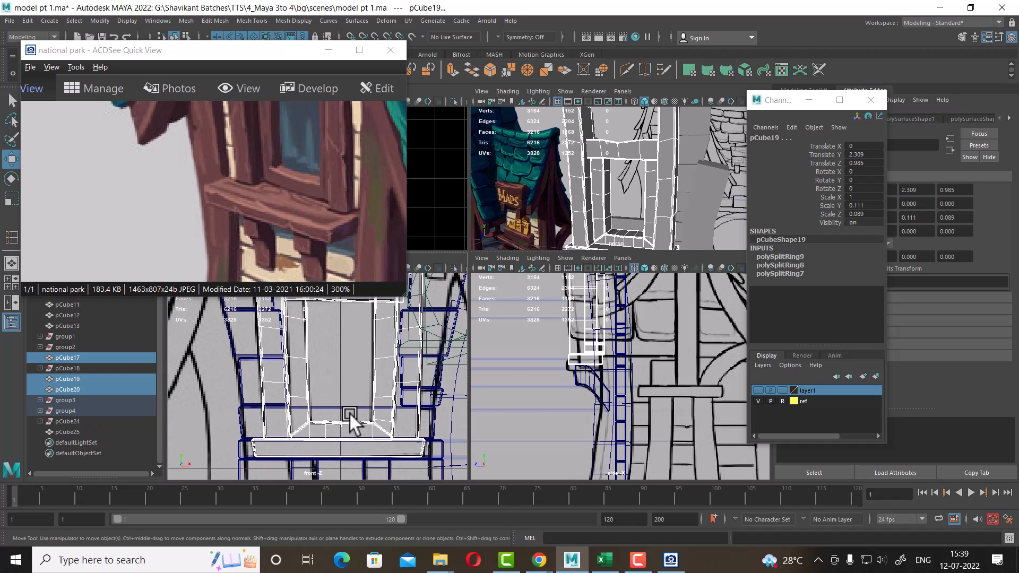
mouse_move(295, 234)
mouse_down()
mouse_move(234, 223)
mouse_move(255, 200)
mouse_move(200, 198)
mouse_move(398, 182)
mouse_move(257, 273)
mouse_move(278, 233)
mouse_move(305, 229)
mouse_up()
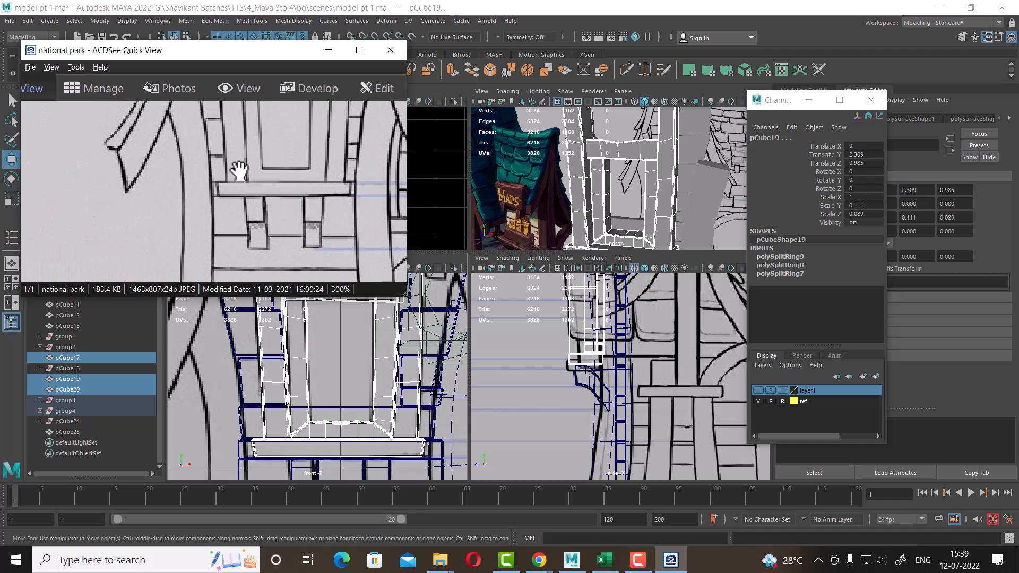
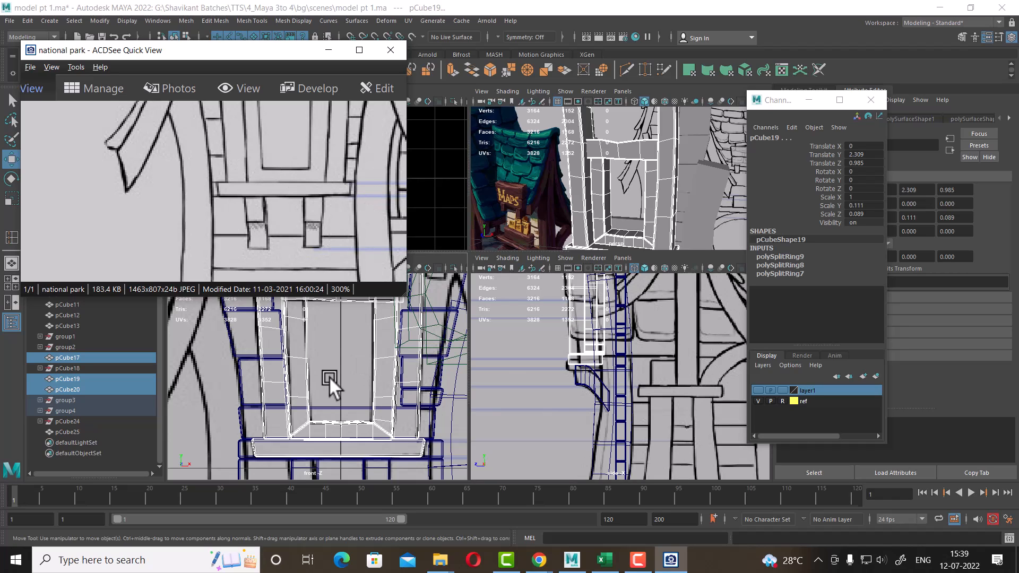
Group the selected window sill and frame trim pieces into one group
alt+drag(643, 207, 681, 195)
scroll(624, 183, down, 3)
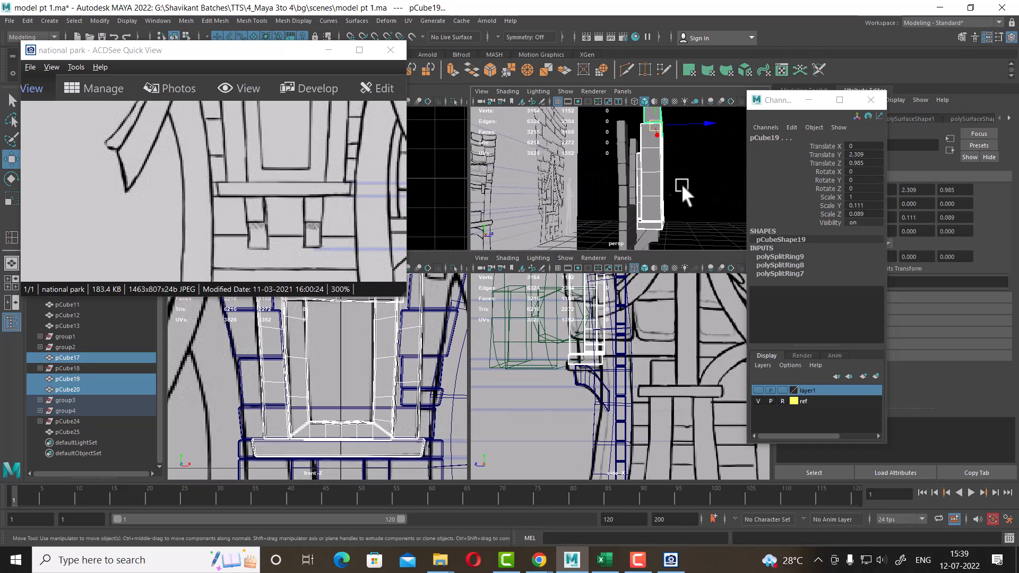
key(ctrl+g)
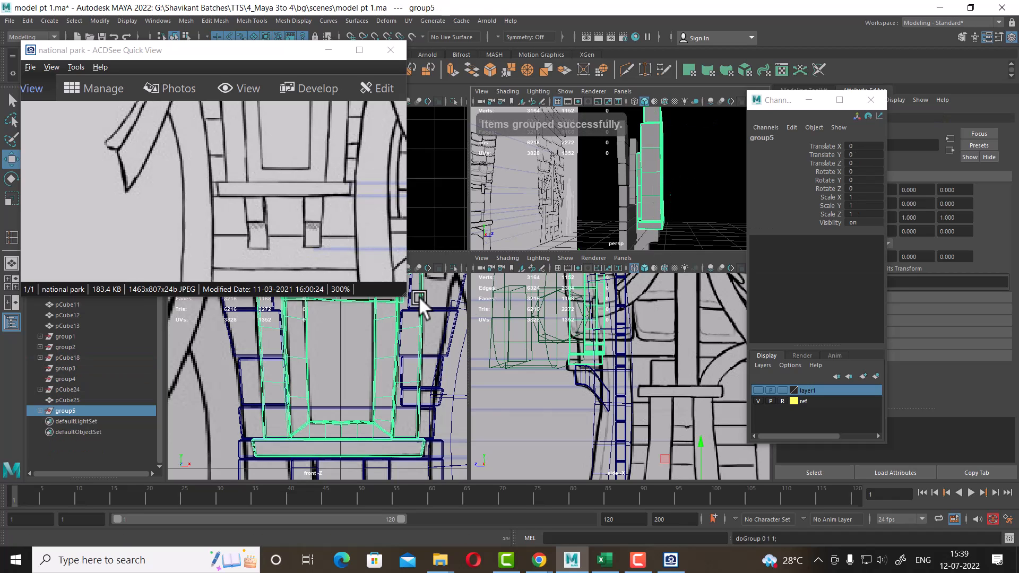
Freeze the new group's transformations and minimize the reference image window
drag(186, 51, 188, 150)
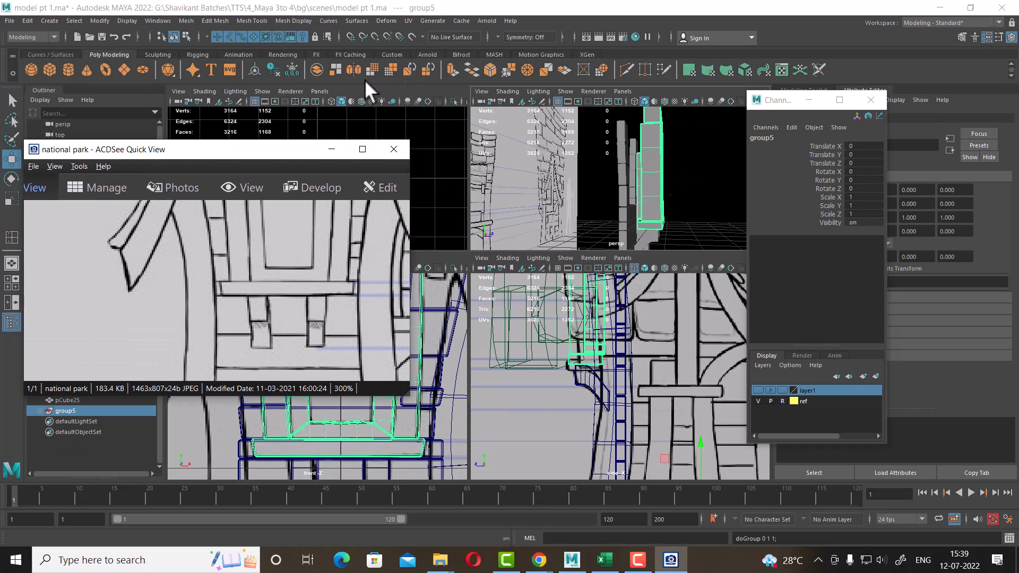
click(255, 72)
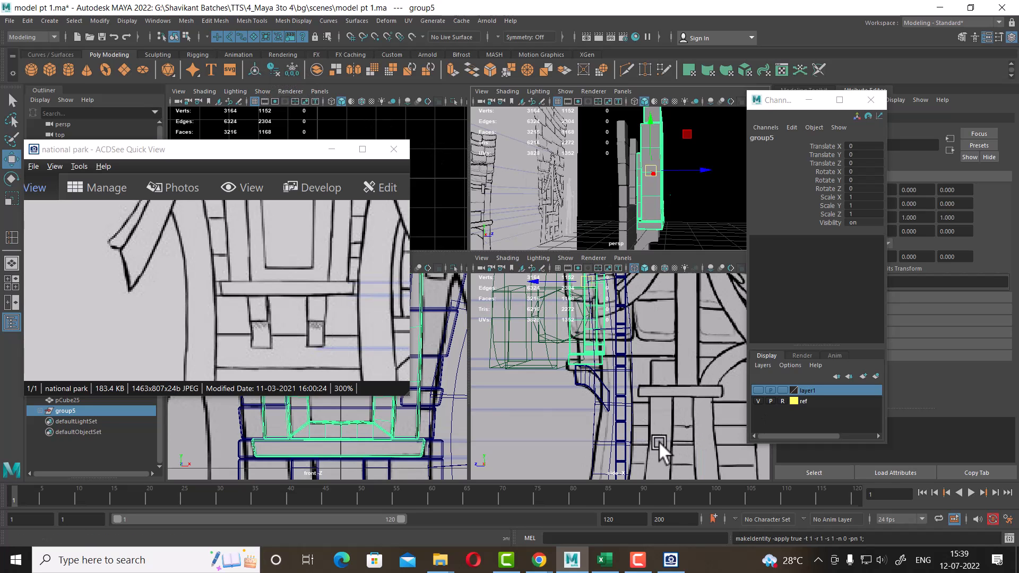
drag(290, 150, 372, 1)
click(938, 7)
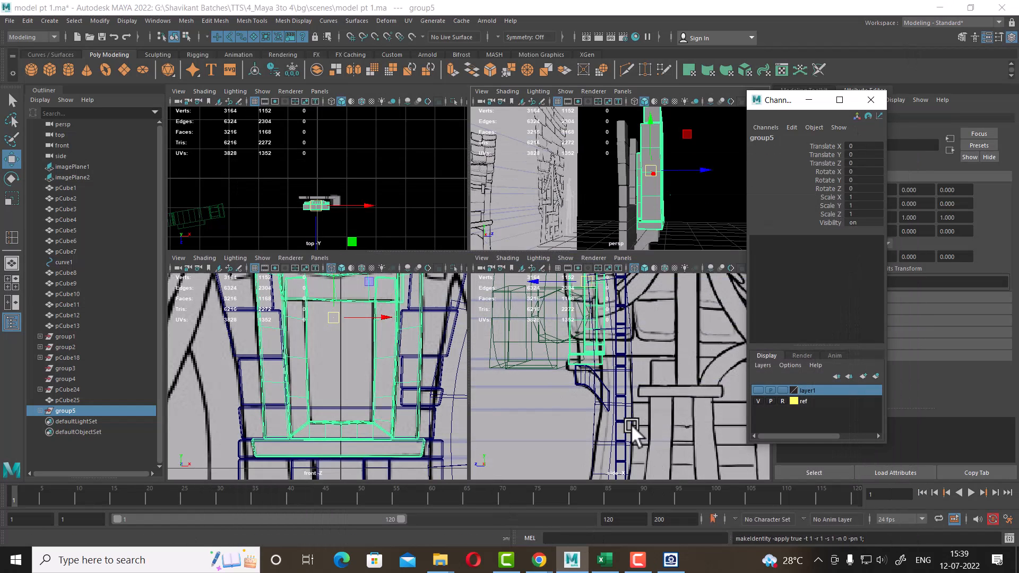
Move the sill and trim group along Z in the side view to align with the reference outline
alt+right_drag(631, 425, 652, 427)
alt+middle_drag(600, 342, 610, 376)
alt+drag(640, 240, 685, 228)
alt+middle_drag(662, 380, 666, 403)
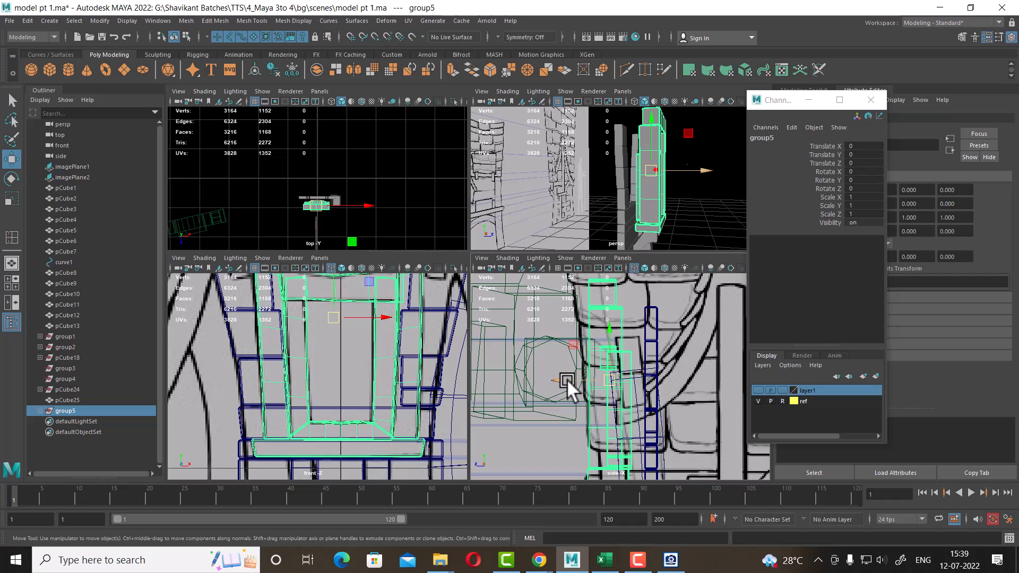
drag(567, 379, 590, 380)
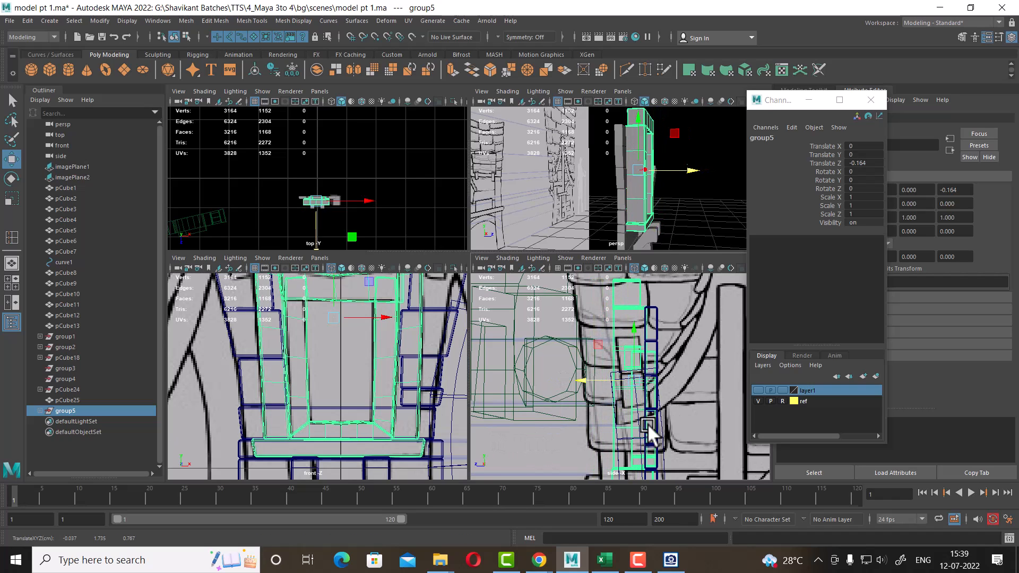
alt+drag(685, 209, 669, 419)
alt+right_drag(674, 325, 685, 472)
alt+right_drag(630, 381, 655, 372)
alt+drag(643, 211, 631, 208)
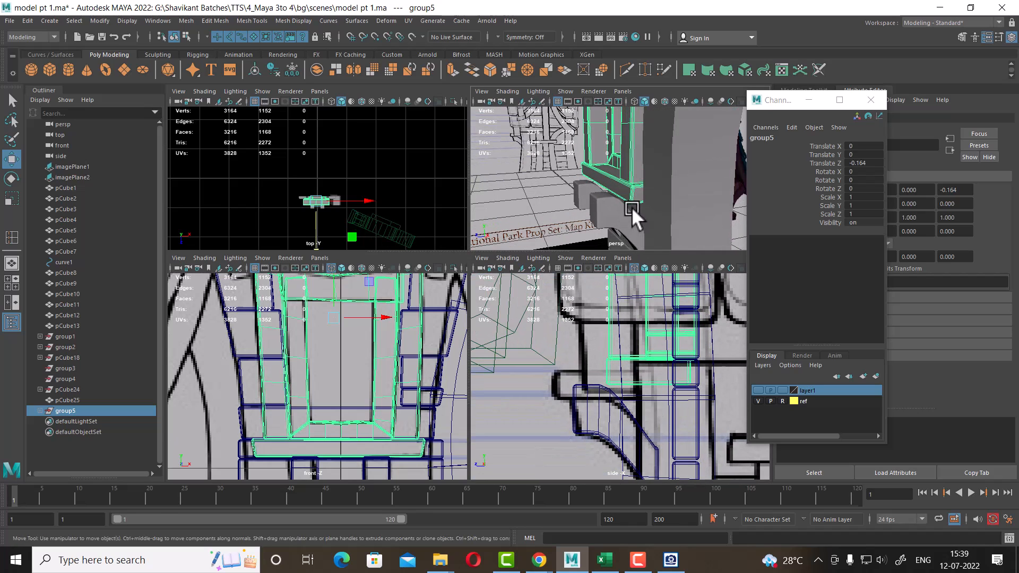
Select the window sill's front vertices and push them outward in the side view to deepen the sill
click(631, 194)
mouse_move(599, 178)
mouse_down()
mouse_move(564, 173)
mouse_move(585, 173)
mouse_up()
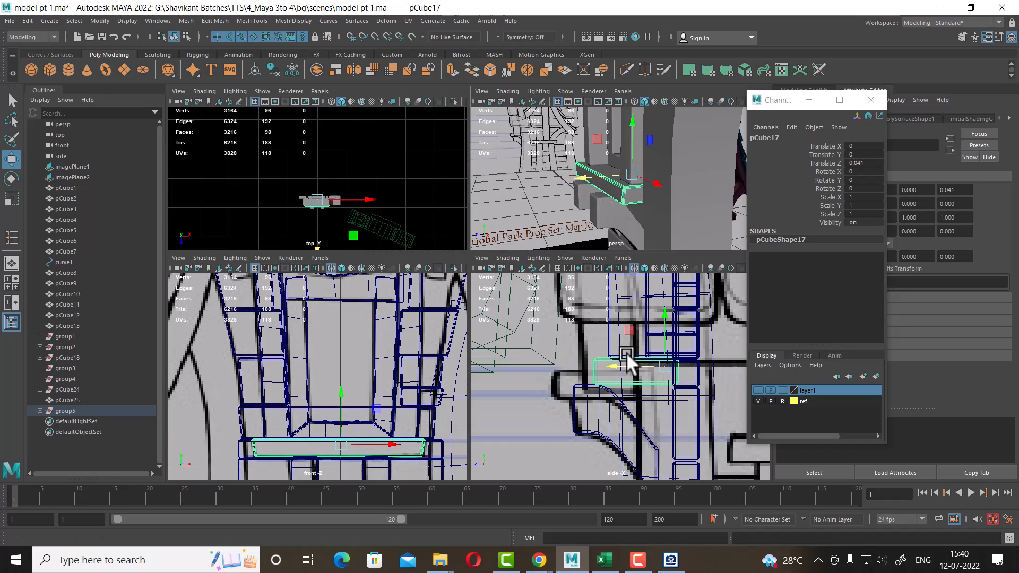
right_drag(623, 377, 557, 249)
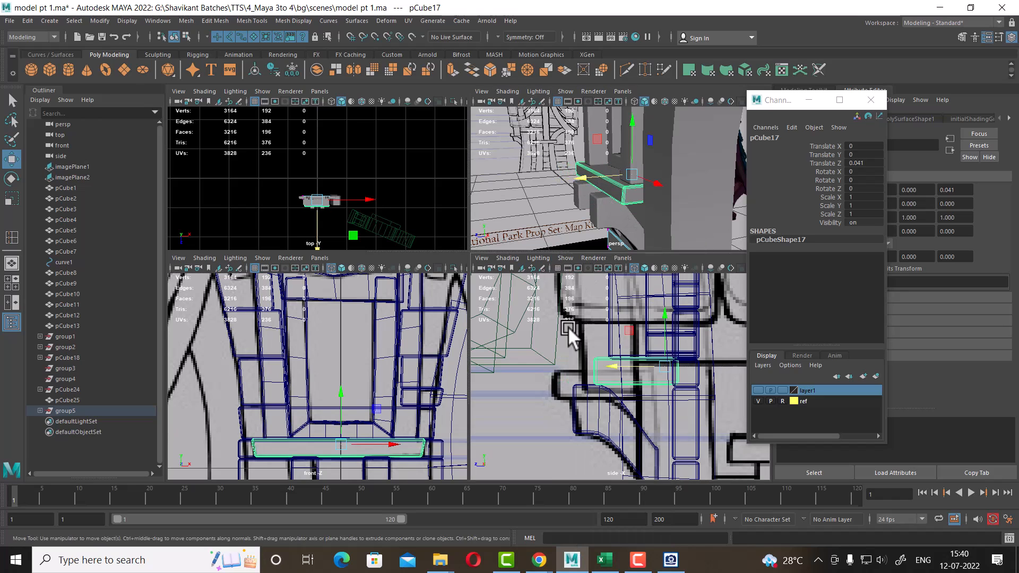
right_drag(602, 387, 537, 264)
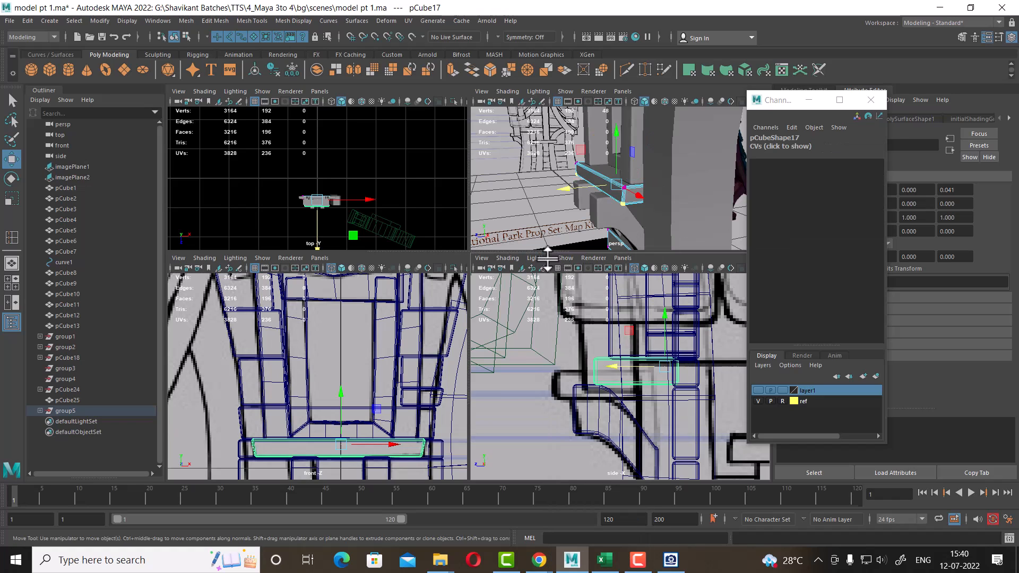
drag(561, 333, 606, 426)
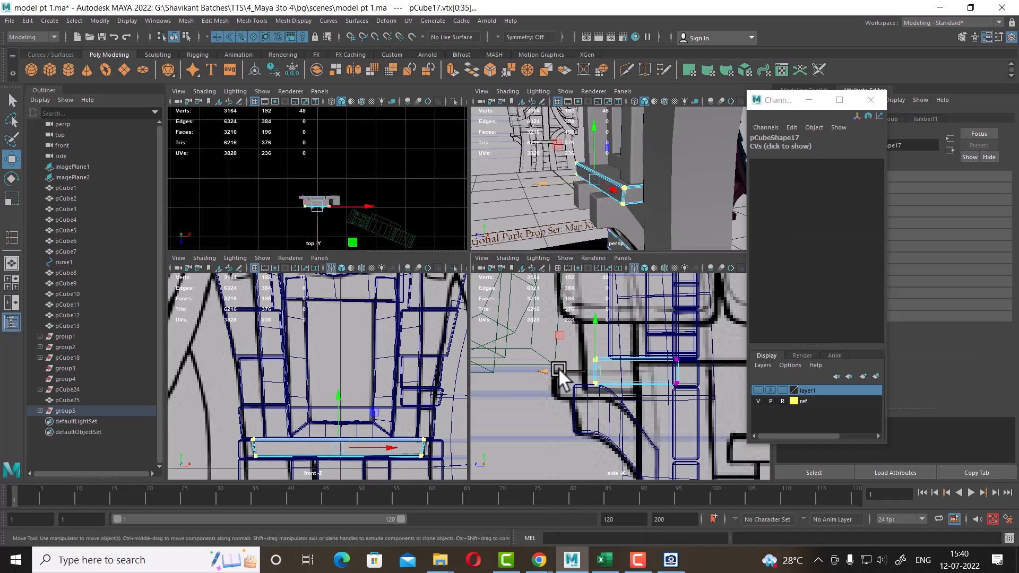
drag(558, 369, 522, 370)
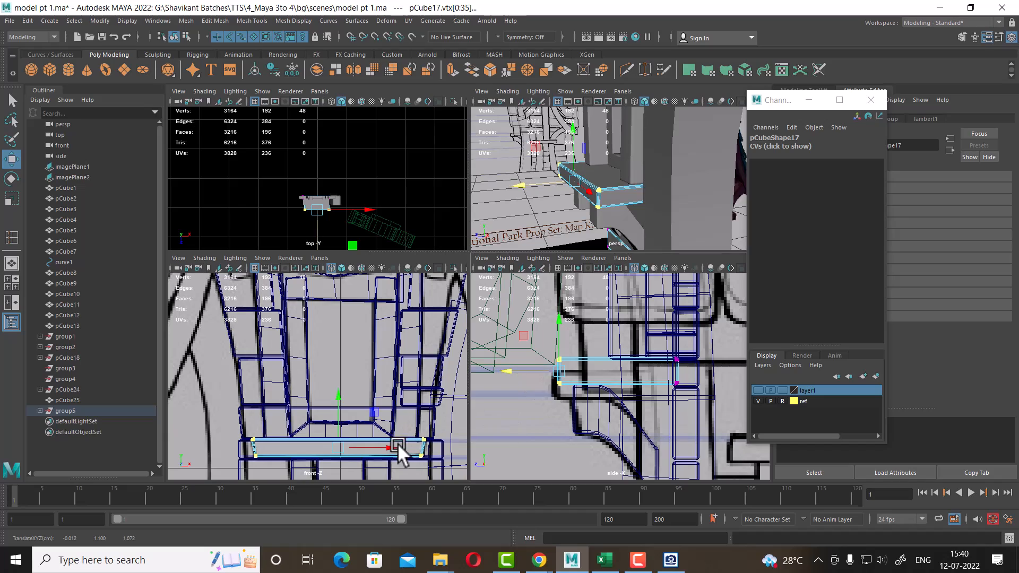
alt+drag(584, 185, 619, 194)
right_drag(621, 194, 687, 135)
Inspect the window frame, sill and brackets in the maximized perspective view
key(space)
alt+drag(619, 254, 340, 384)
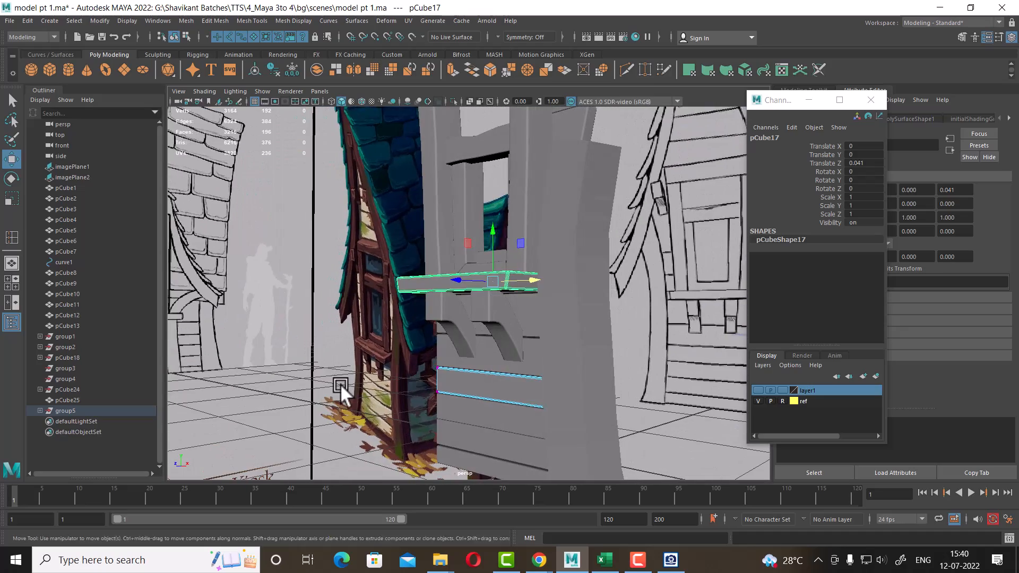
click(340, 384)
alt+drag(478, 377, 508, 381)
right_drag(508, 381, 647, 200)
click(646, 201)
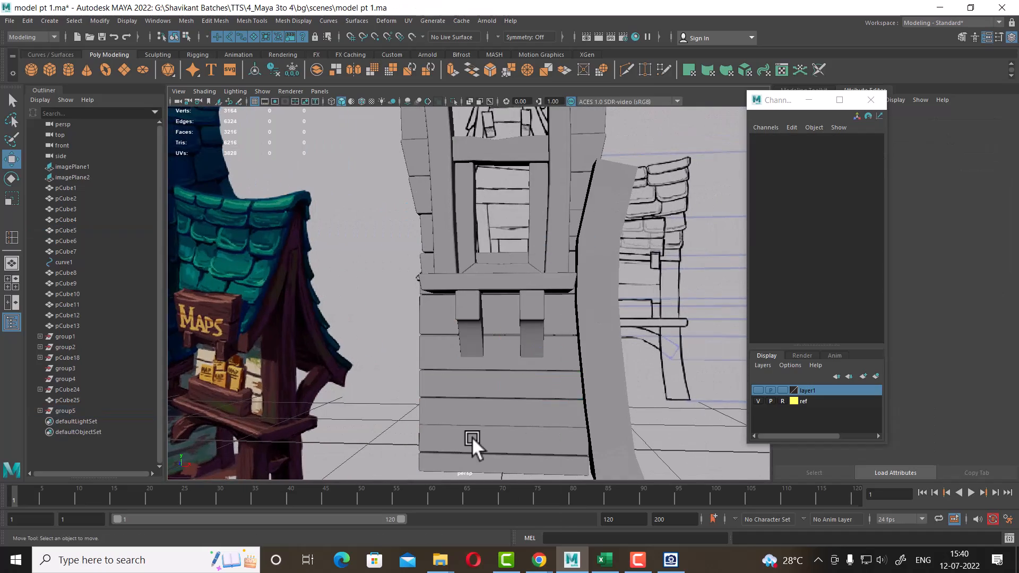
click(472, 437)
alt+drag(539, 320, 526, 357)
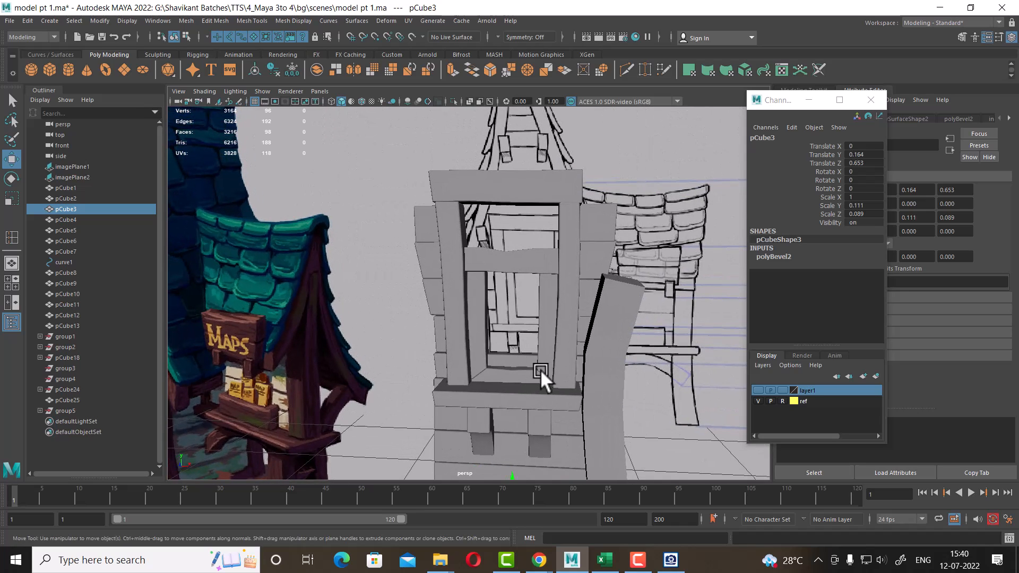
alt+drag(543, 362, 568, 335)
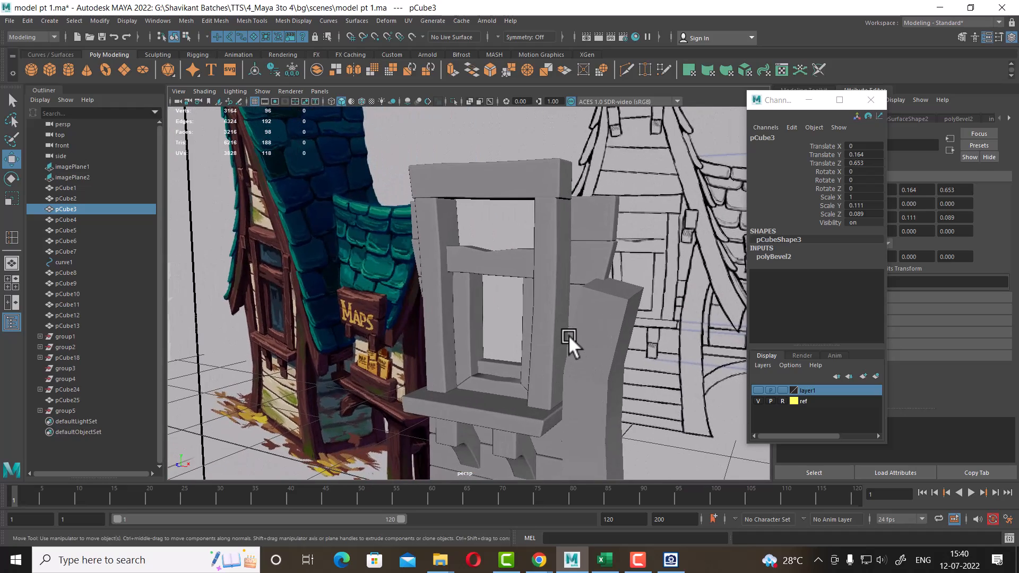
key(space)
scroll(425, 392, down, 5)
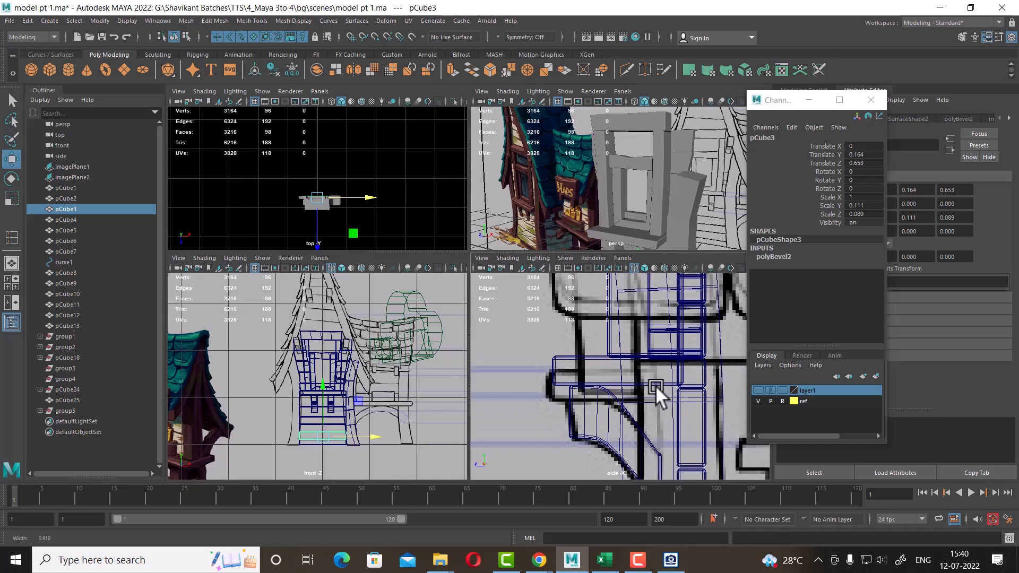
scroll(654, 384, up, 3)
Open the reference image and examine the window and sill area below it
click(670, 559)
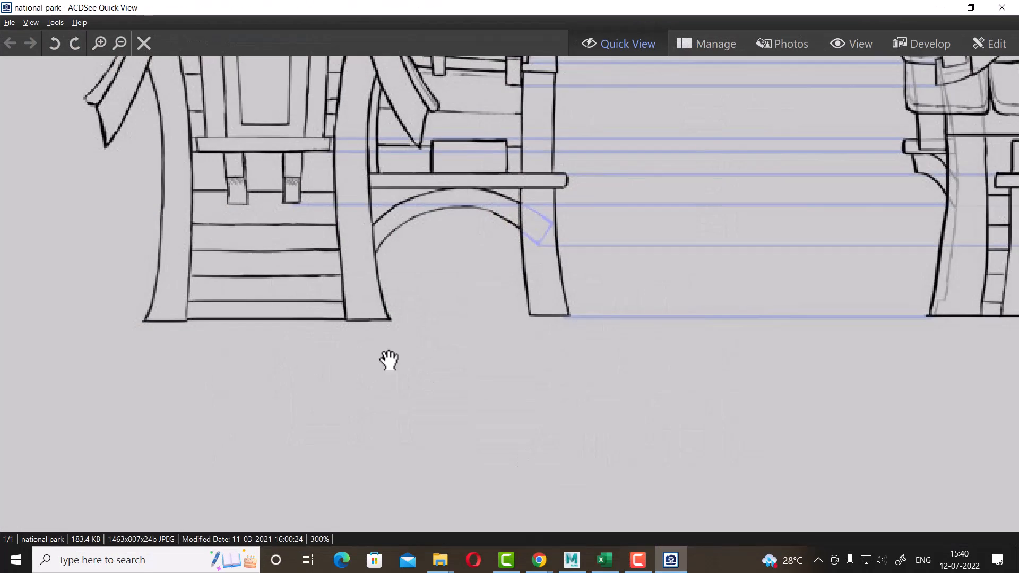
drag(755, 201, 914, 416)
drag(429, 292, 770, 294)
drag(749, 4, 642, 9)
drag(694, 191, 708, 52)
drag(488, 172, 692, 153)
drag(737, 9, 262, 40)
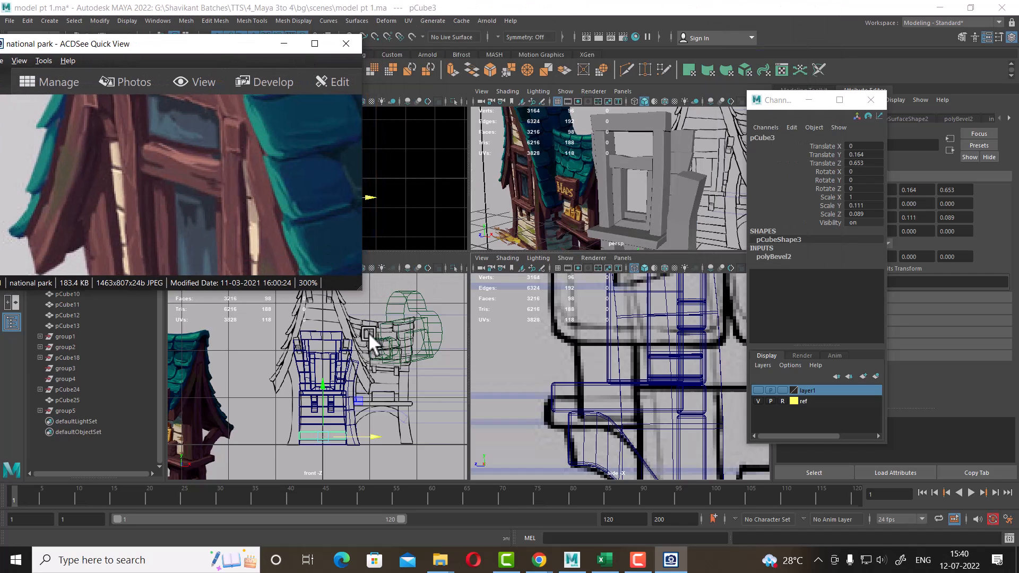
drag(362, 291, 338, 307)
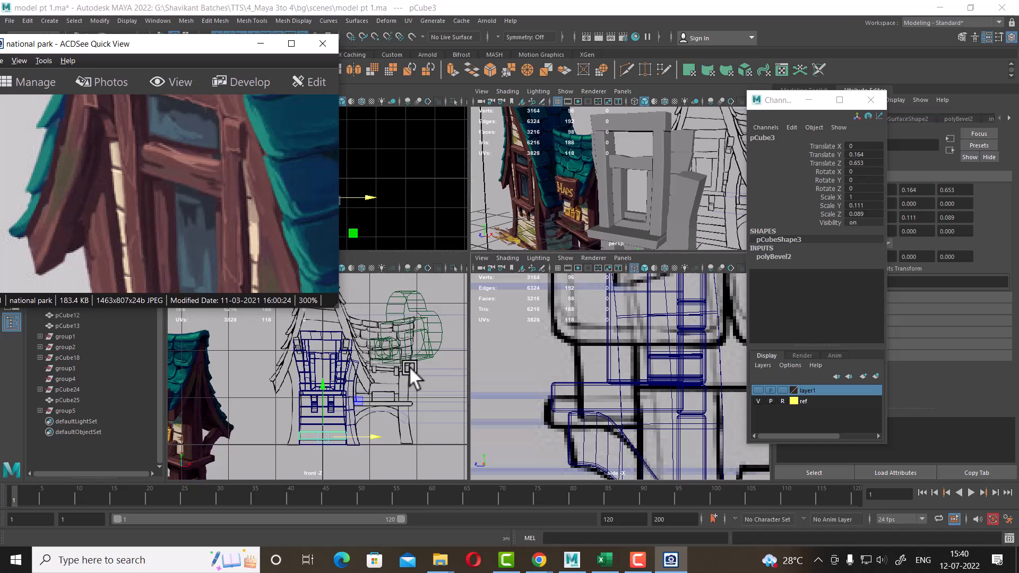
alt+middle_drag(408, 365, 416, 471)
drag(201, 46, 182, 0)
click(940, 8)
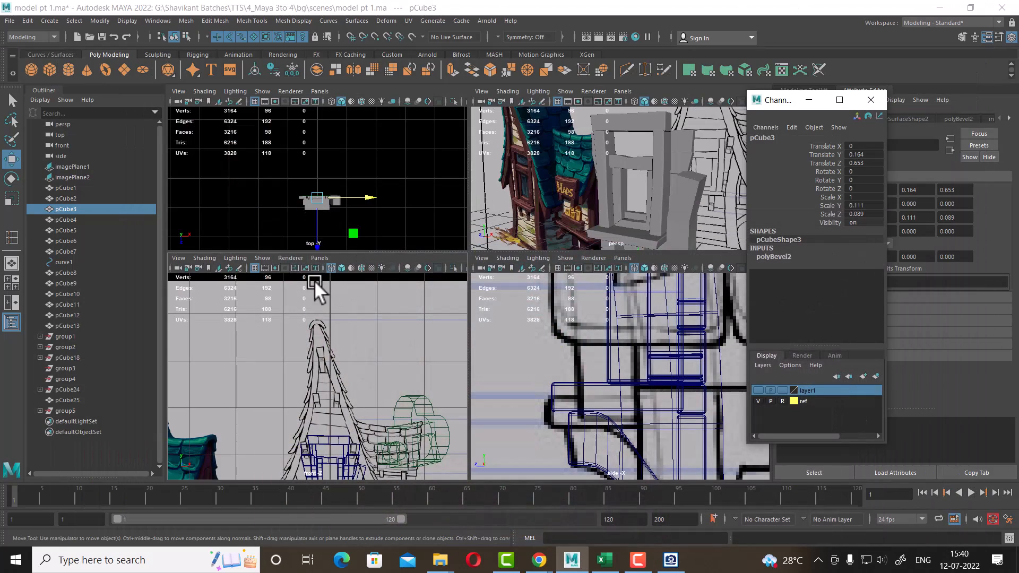
Hide cameras in the front and side viewports
click(260, 259)
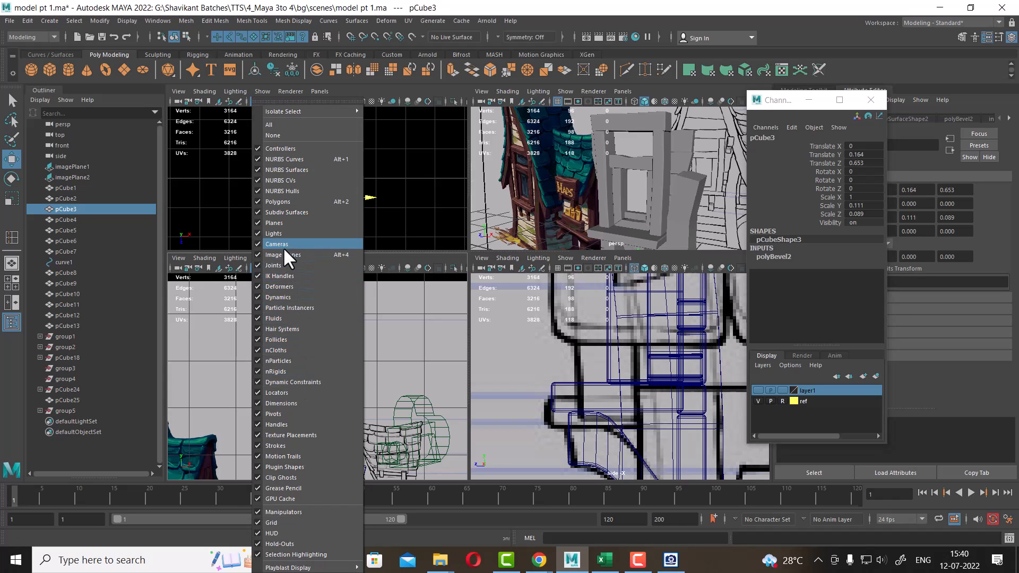
click(283, 245)
scroll(639, 368, down, 5)
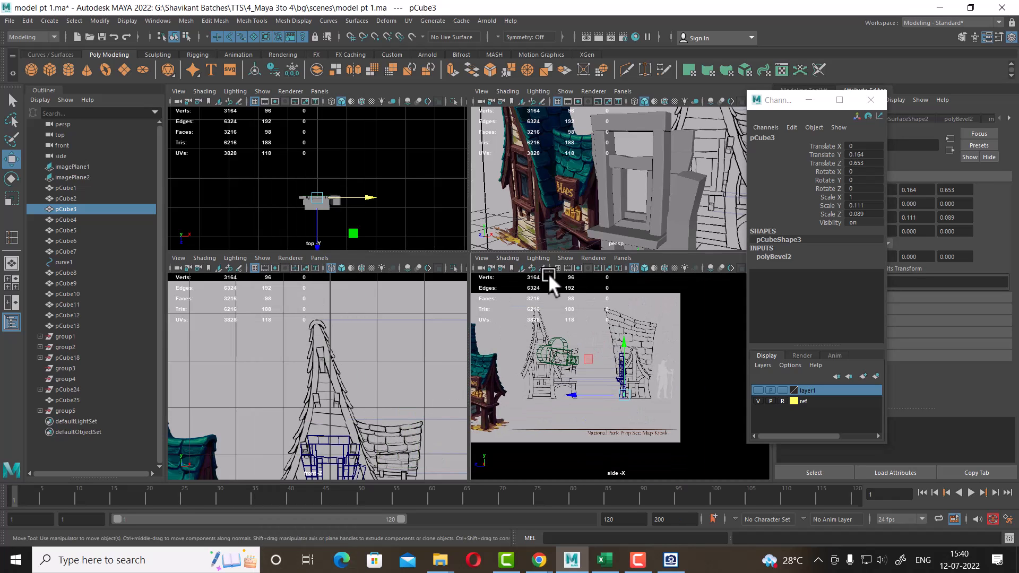
click(564, 258)
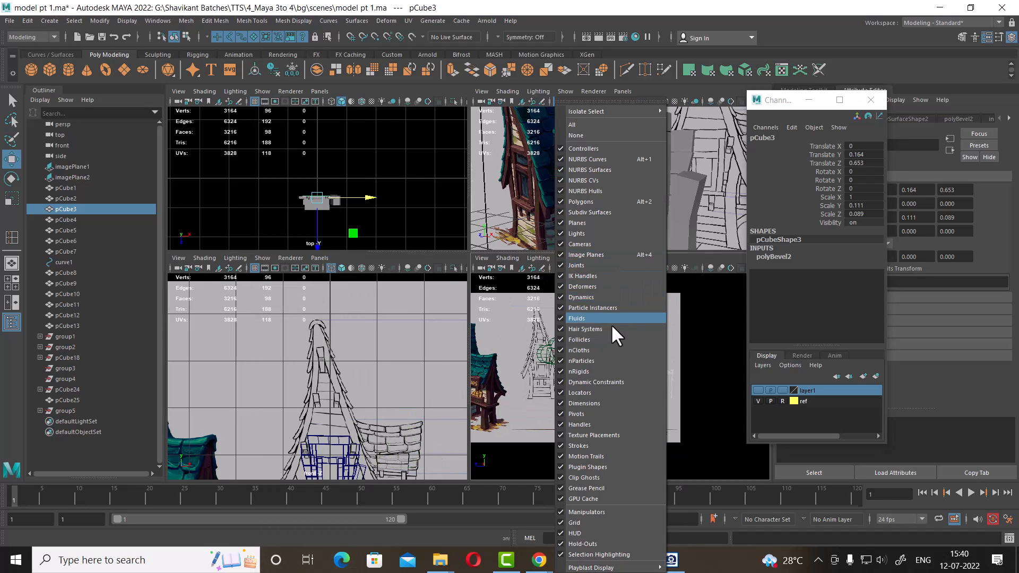
click(609, 246)
scroll(640, 431, up, 6)
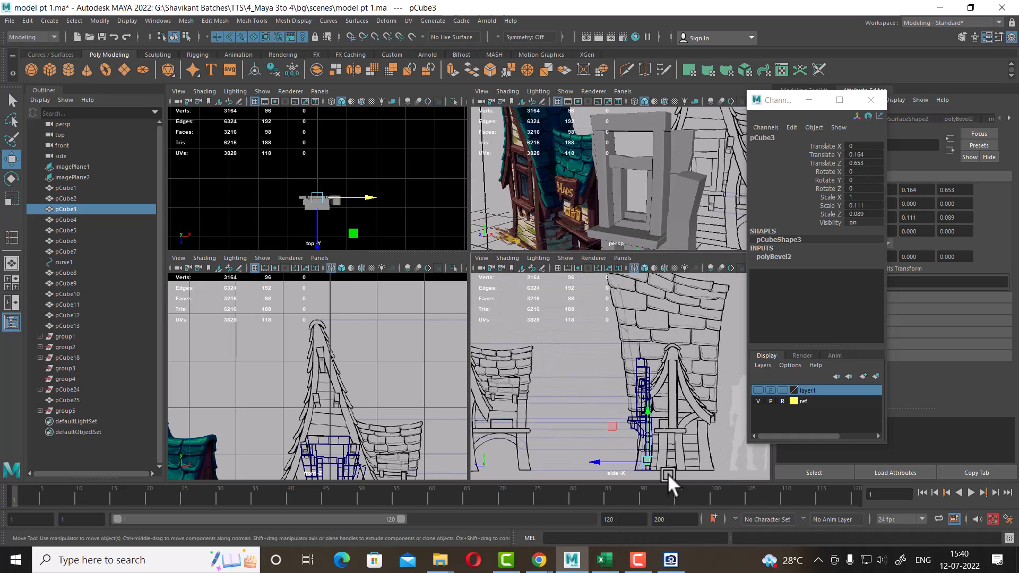
Navigate the front and side views to compare the kiosk model against the reference images
scroll(322, 384, down, 3)
scroll(323, 383, up, 3)
alt+middle_drag(307, 462, 376, 404)
scroll(376, 404, down, 1)
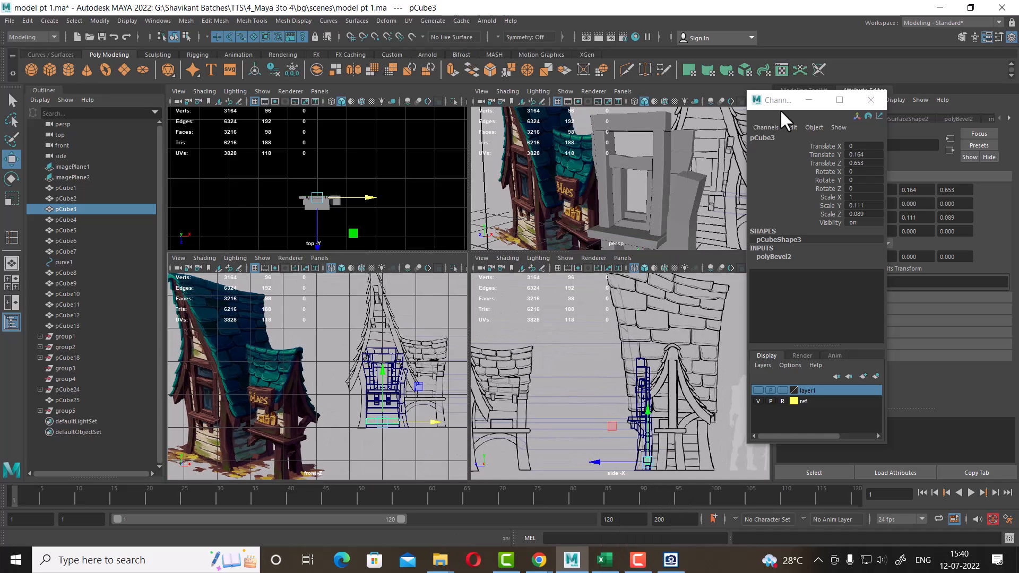
scroll(674, 155, down, 3)
scroll(674, 156, up, 2)
scroll(293, 369, up, 2)
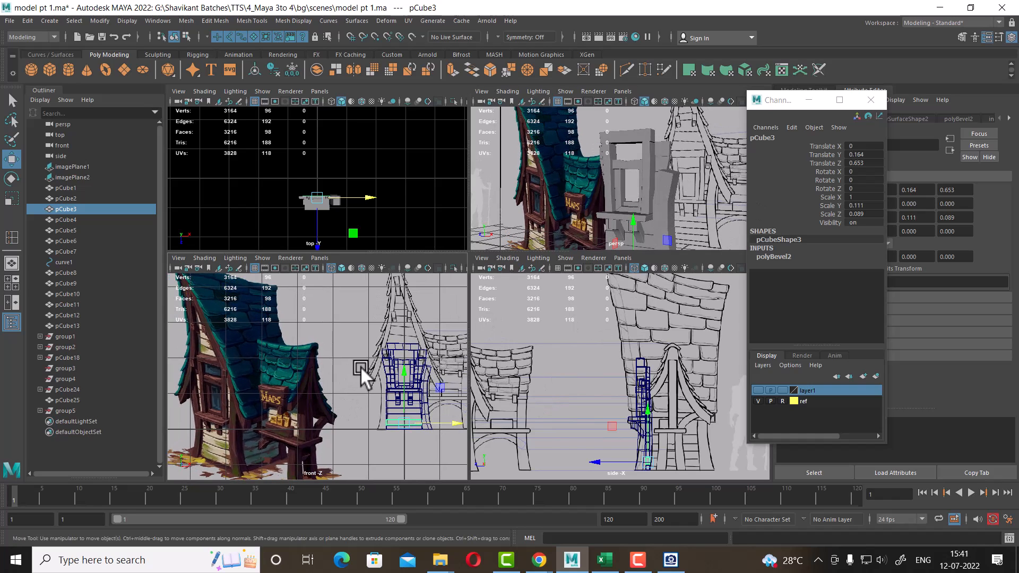
scroll(243, 429, up, 3)
mouse_move(242, 428)
alt+middle_down()
mouse_move(299, 398)
mouse_move(324, 407)
alt+middle_up()
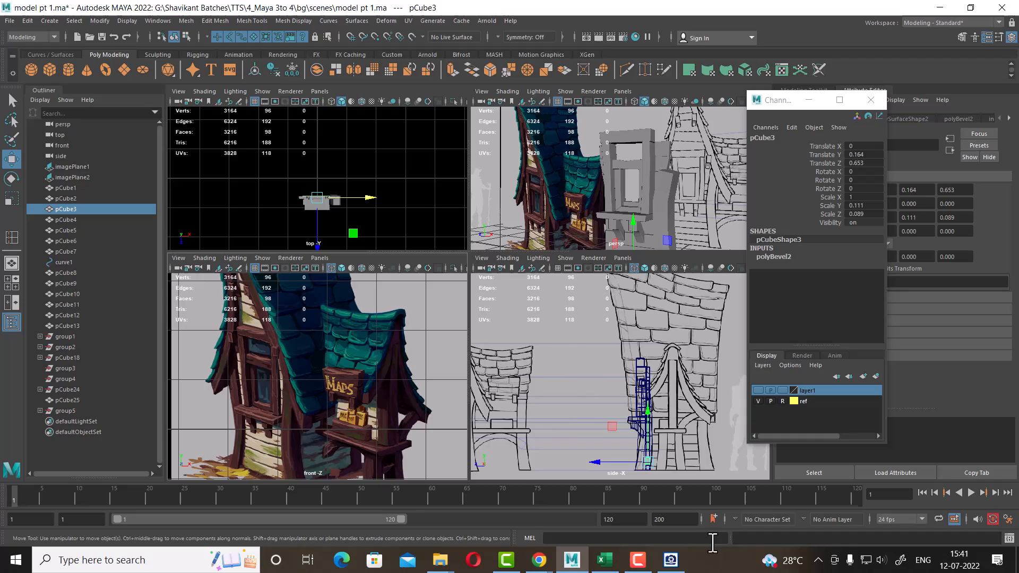
Bring up the reference image and pan it beside the viewports to compare the window and sill area with the model
click(671, 560)
click(974, 9)
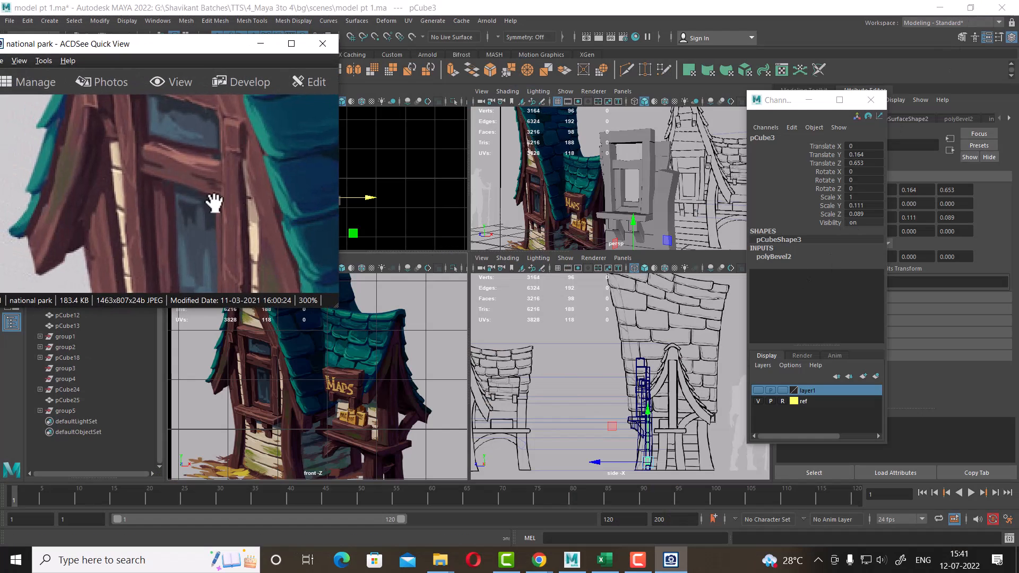
drag(203, 217, 193, 143)
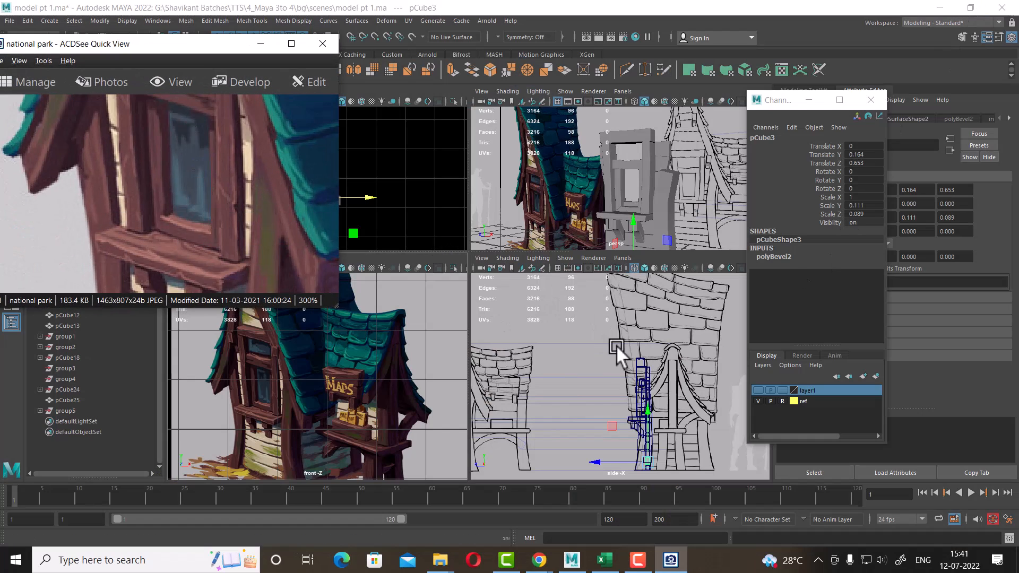
scroll(663, 431, up, 5)
scroll(348, 403, up, 5)
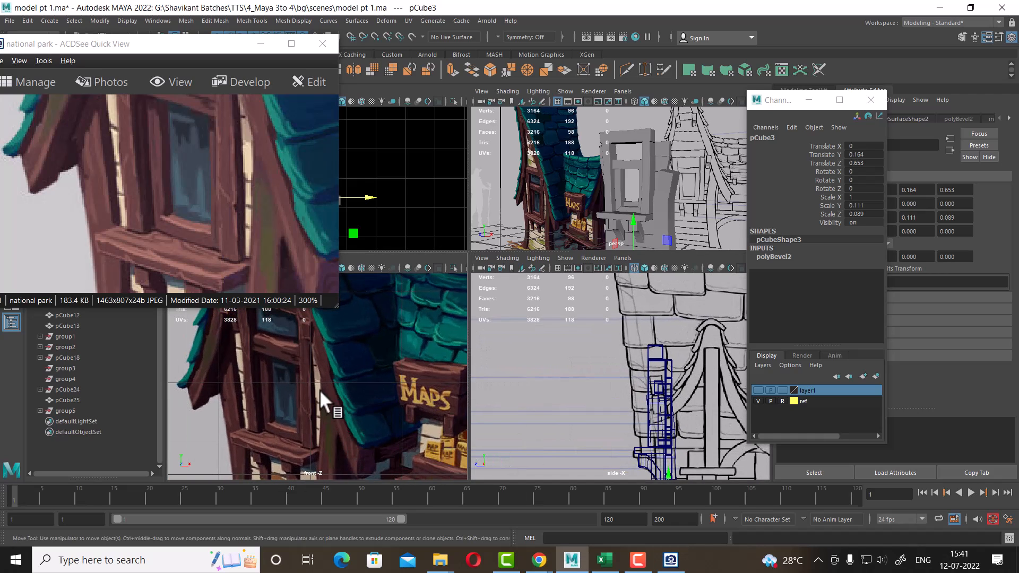
alt+middle_drag(302, 382, 302, 386)
alt+middle_drag(621, 378, 622, 365)
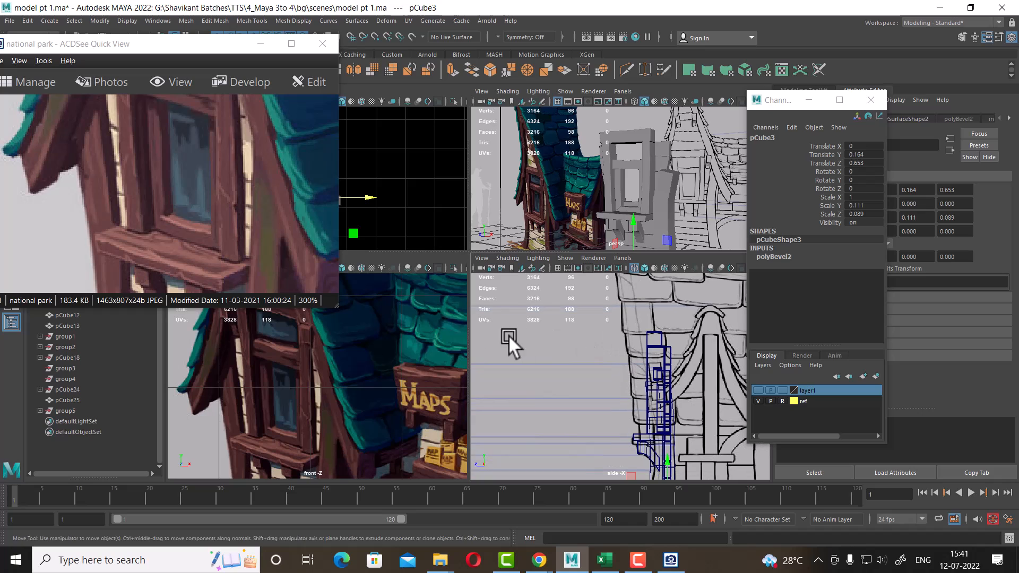
drag(210, 212, 243, 286)
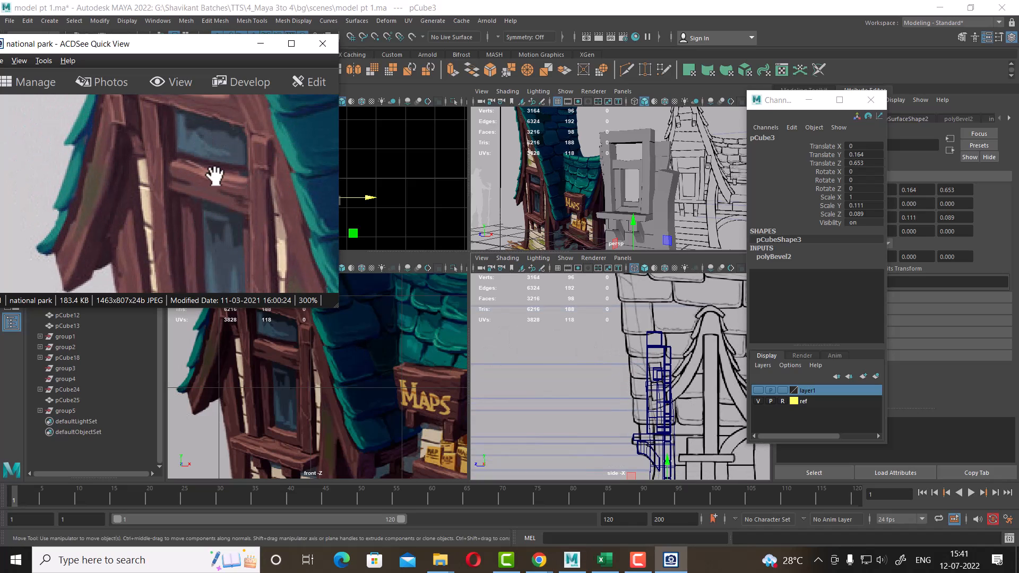
scroll(381, 411, up, 1)
alt+middle_drag(653, 410, 617, 381)
alt+middle_drag(634, 165, 620, 115)
scroll(628, 199, up, 3)
alt+drag(627, 200, 652, 149)
Select the trim piece under the window and inspect it closely in the front, side and perspective views
click(650, 149)
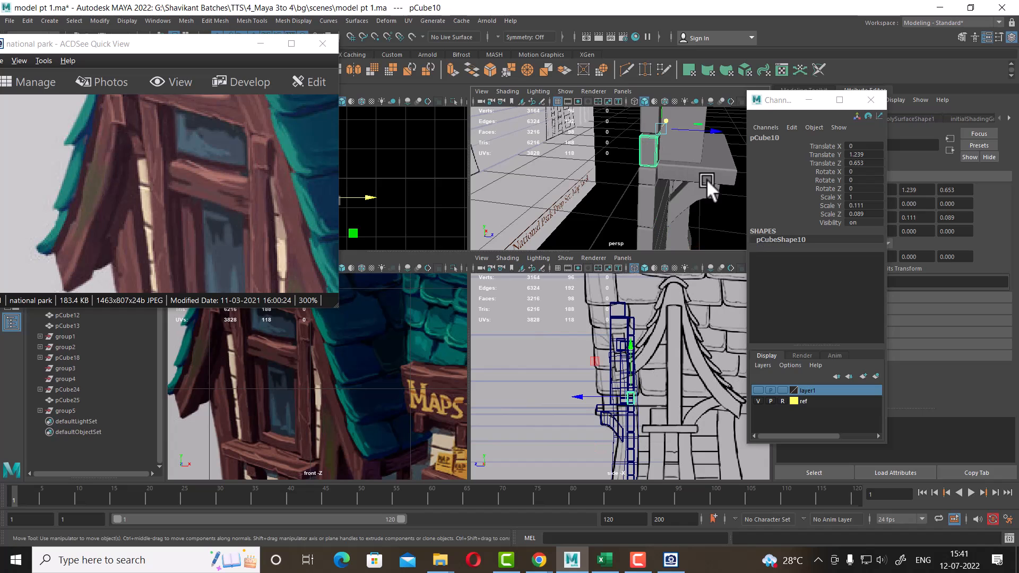
alt+drag(706, 179, 619, 198)
alt+right_drag(623, 407, 683, 390)
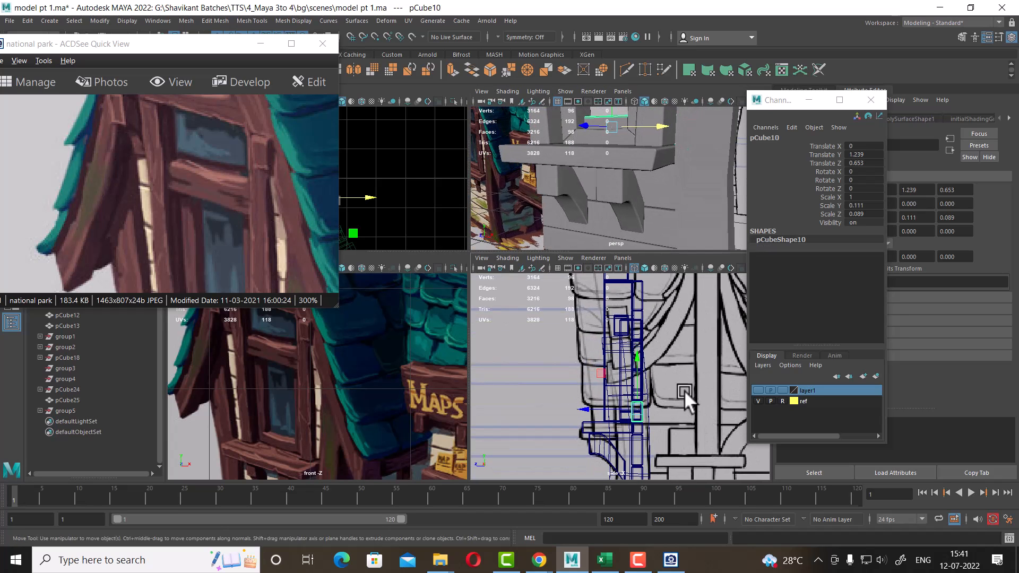
alt+right_drag(617, 386, 661, 439)
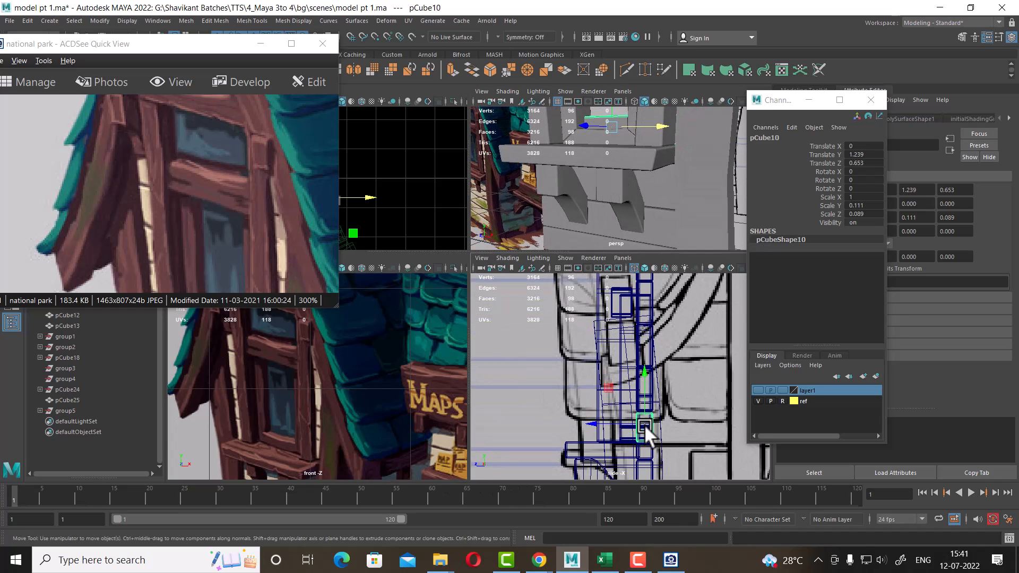
alt+right_drag(411, 443, 388, 386)
alt+middle_drag(388, 386, 338, 386)
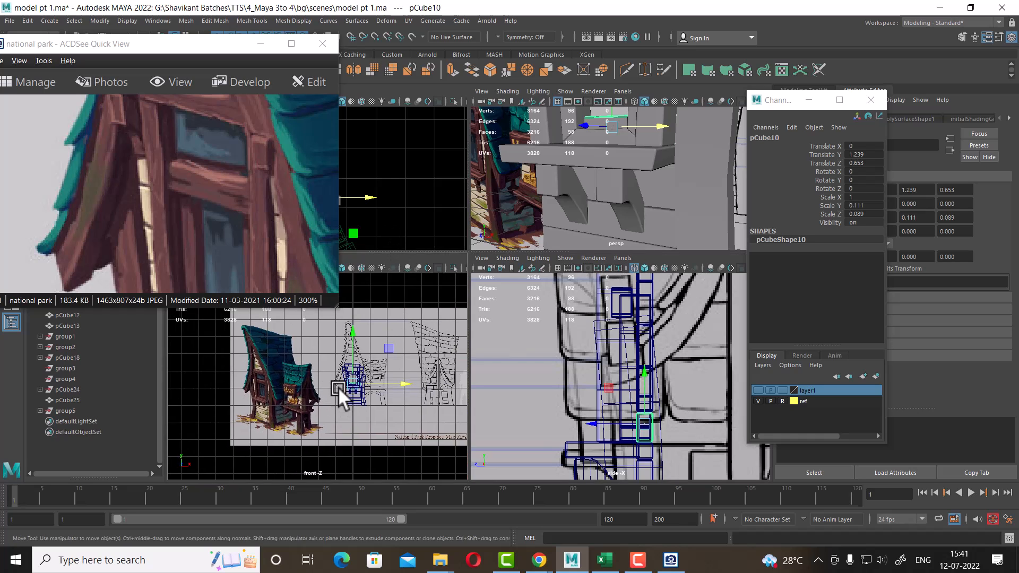
alt+right_drag(338, 386, 383, 375)
alt+middle_drag(383, 375, 271, 381)
alt+right_drag(271, 381, 367, 410)
alt+middle_drag(367, 409, 321, 409)
alt+right_drag(322, 409, 376, 421)
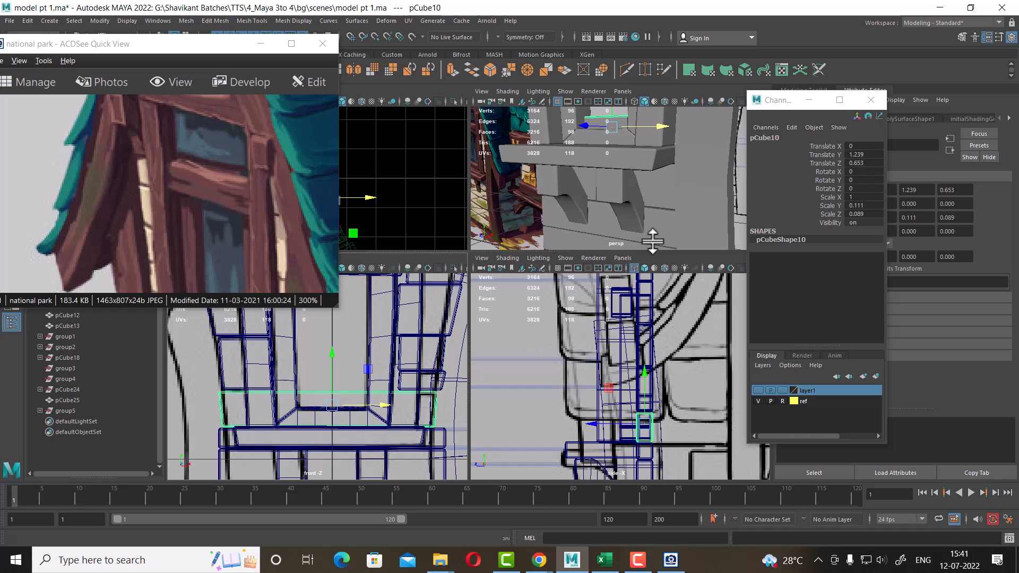
alt+drag(652, 236, 579, 246)
key(space)
alt+middle_drag(580, 246, 610, 295)
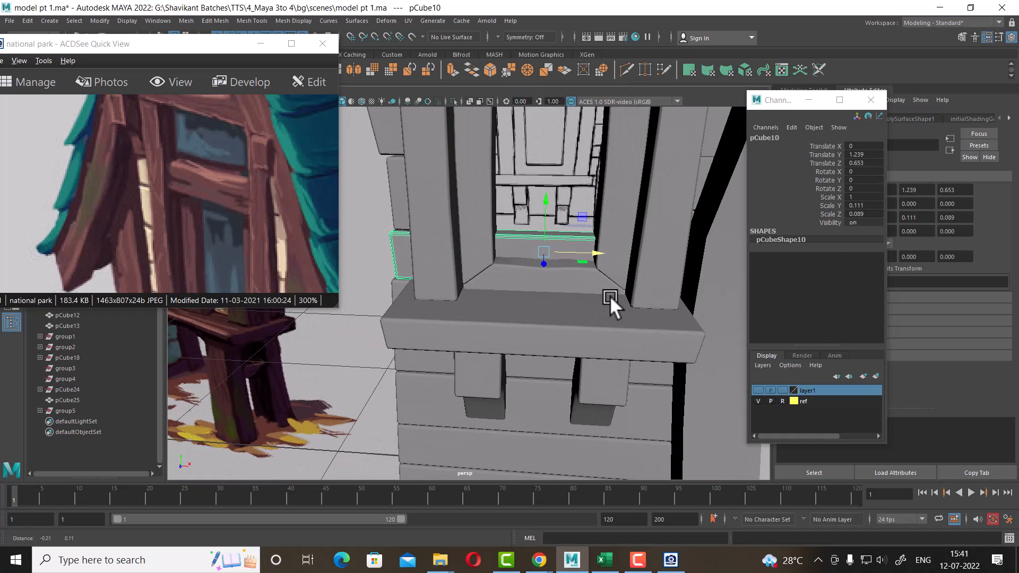
alt+drag(609, 294, 613, 321)
alt+right_drag(612, 320, 619, 284)
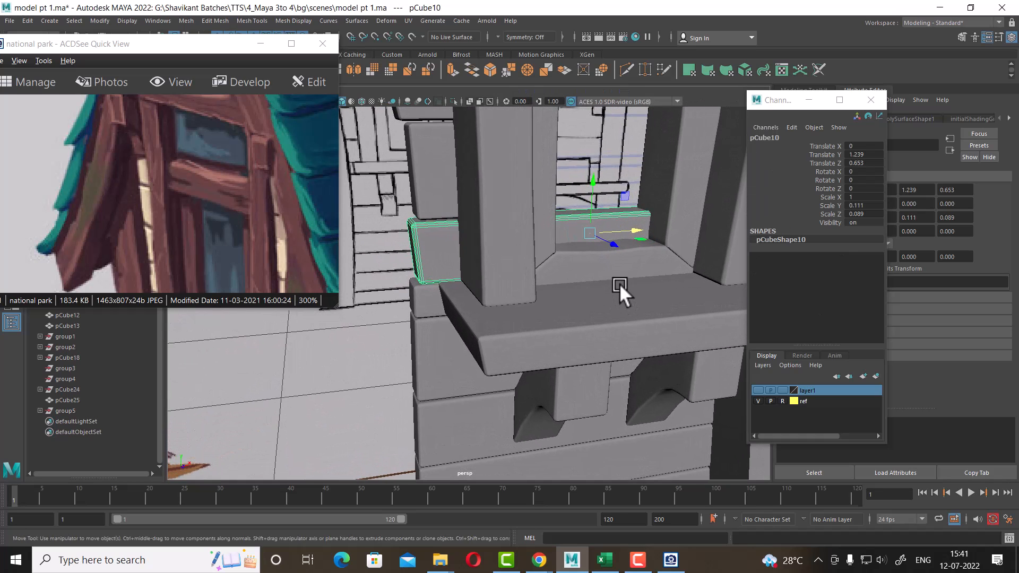
alt+drag(693, 246, 603, 240)
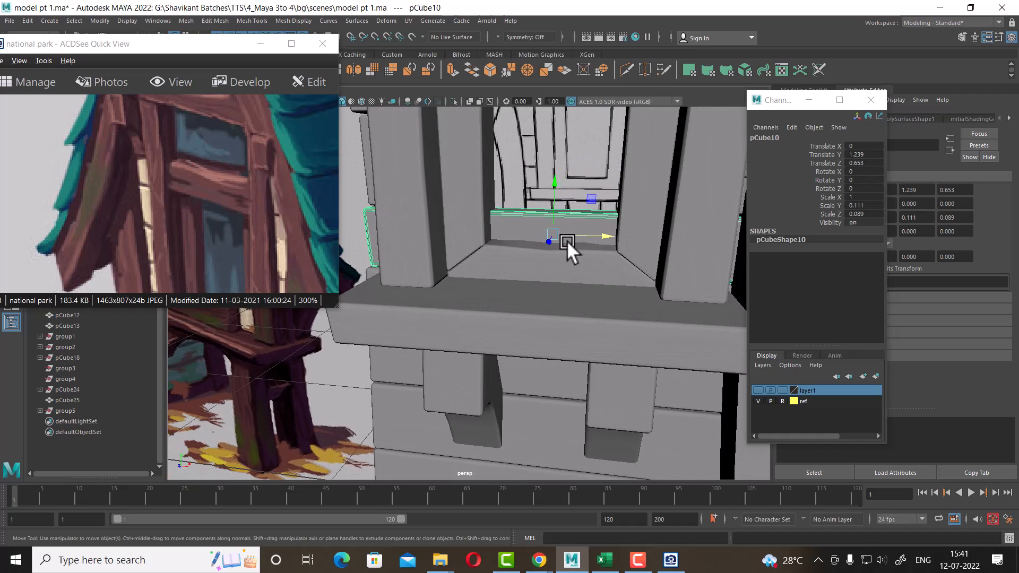
key(space)
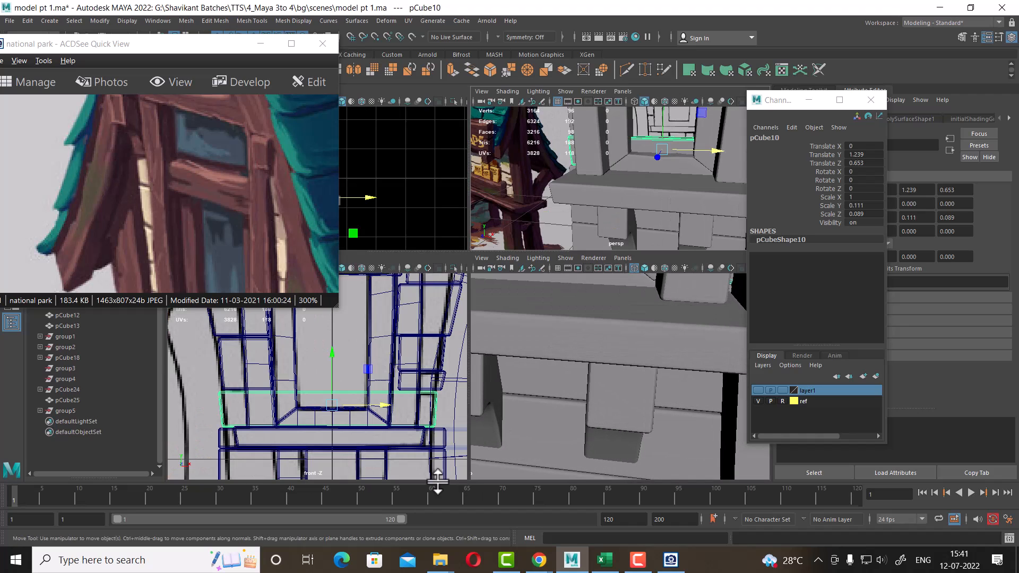
Move the trim piece's right-end vertices left in the front view, shortening it into a short block at the sill's left end
right_drag(365, 396, 333, 270)
alt+middle_drag(390, 416, 340, 411)
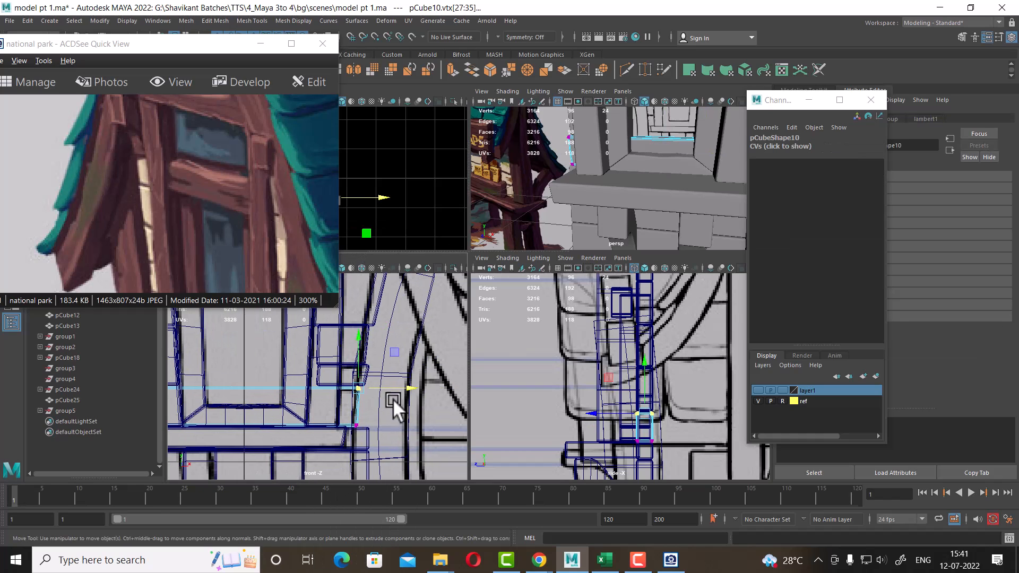
drag(412, 384, 250, 399)
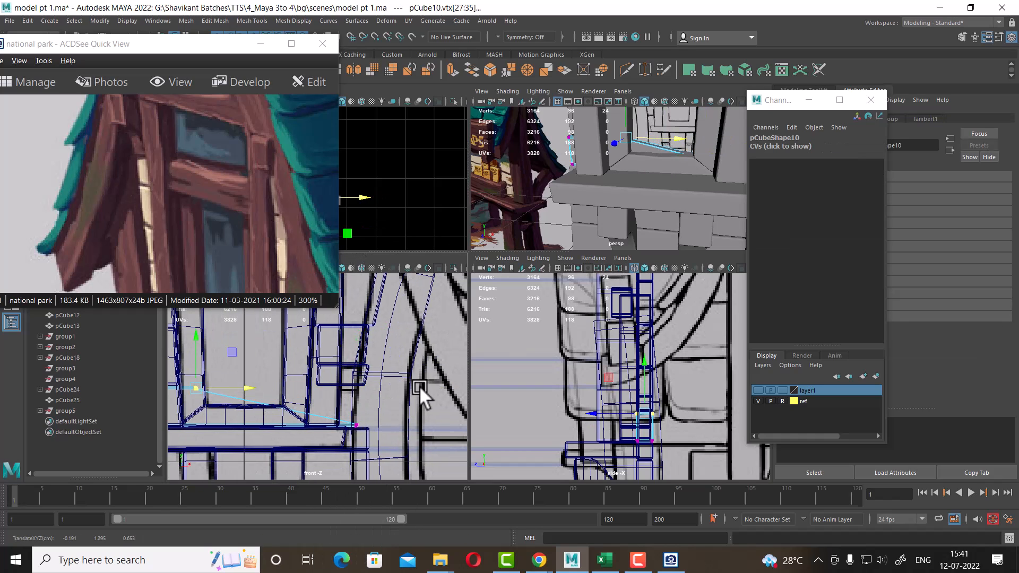
key(ctrl+z)
drag(416, 353, 300, 480)
alt+middle_drag(340, 433, 412, 421)
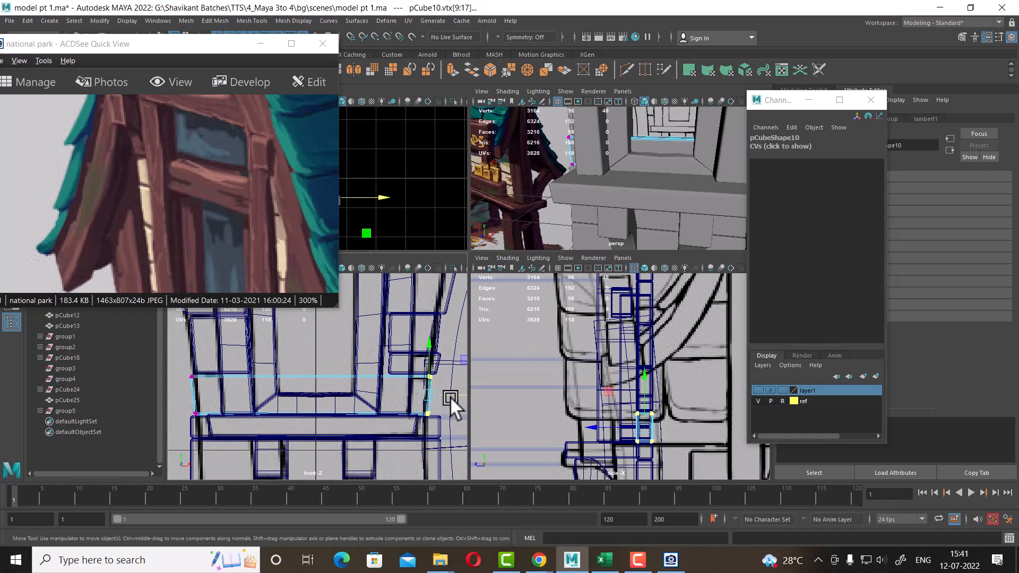
drag(449, 397, 279, 403)
Mirror a copy of the short trim block to the opposite side of the window with Duplicate Special
alt+drag(619, 160, 656, 214)
scroll(663, 220, up, 3)
scroll(663, 197, up, 2)
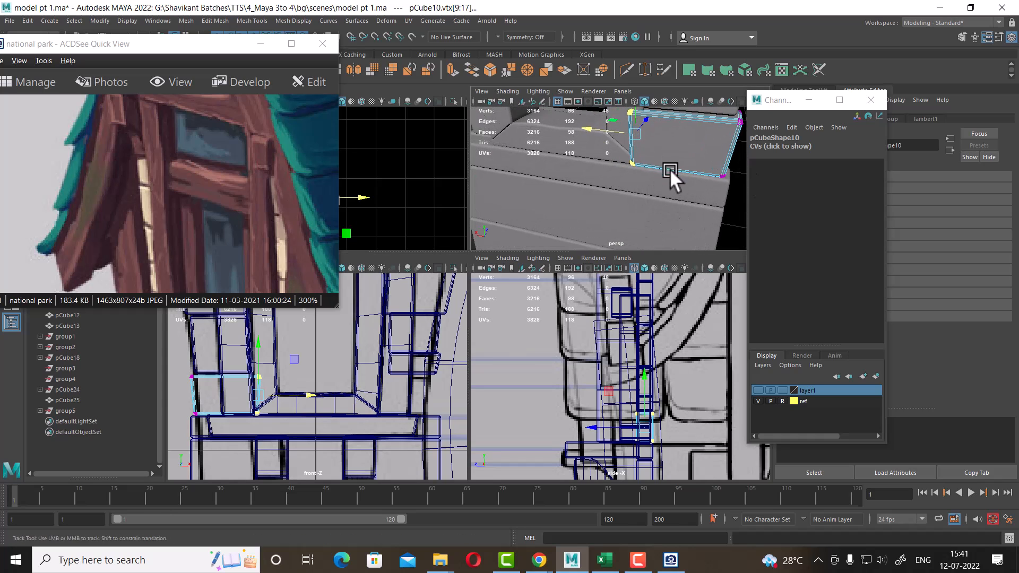
alt+drag(669, 169, 631, 134)
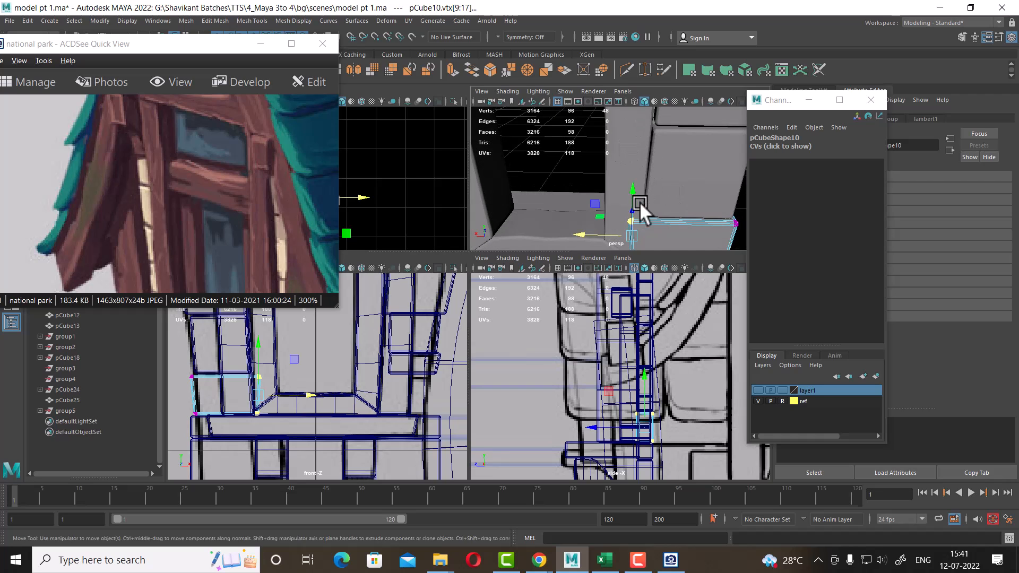
alt+drag(639, 201, 609, 185)
right_drag(608, 151, 635, 140)
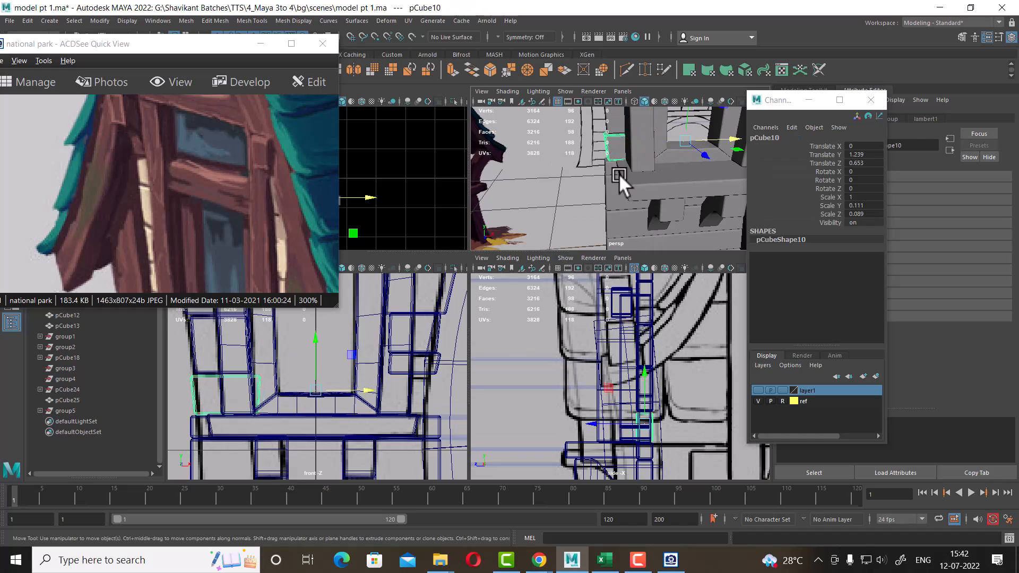
click(27, 20)
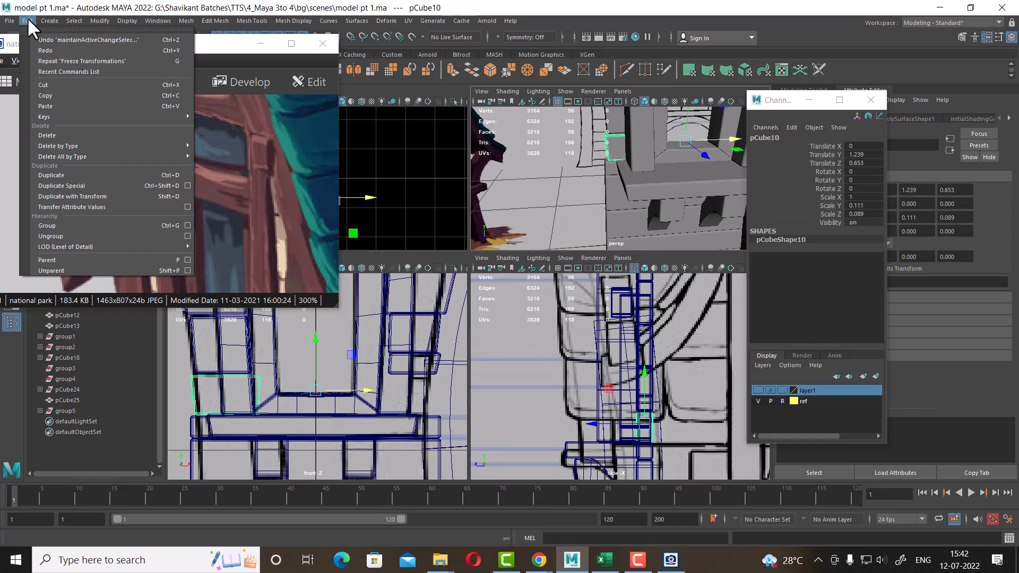
click(97, 185)
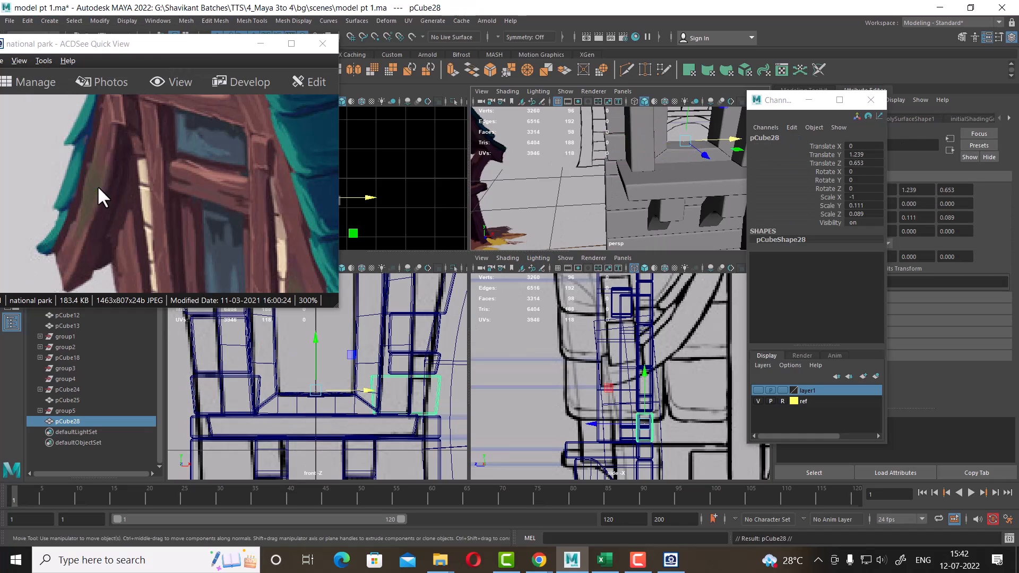
Duplicate the trim board beneath the sill and move the copy back along Z to 0.773
scroll(425, 402, up, 5)
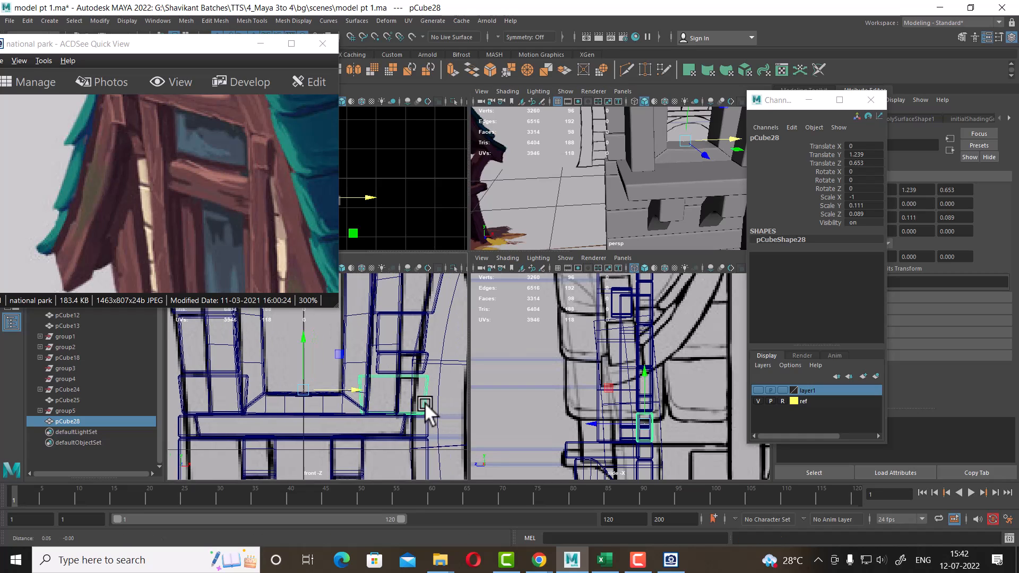
key(5)
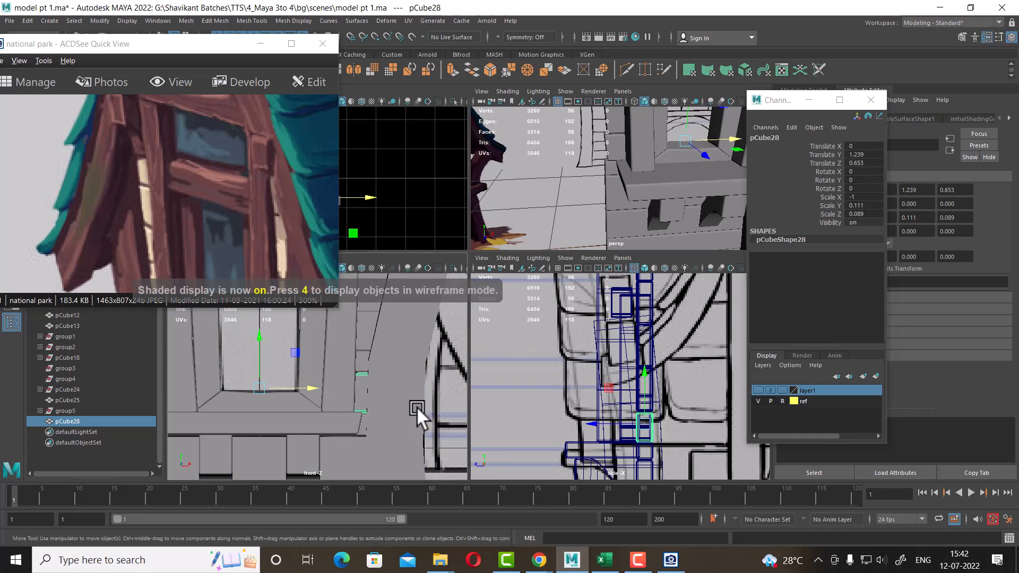
alt+middle_drag(274, 410, 411, 396)
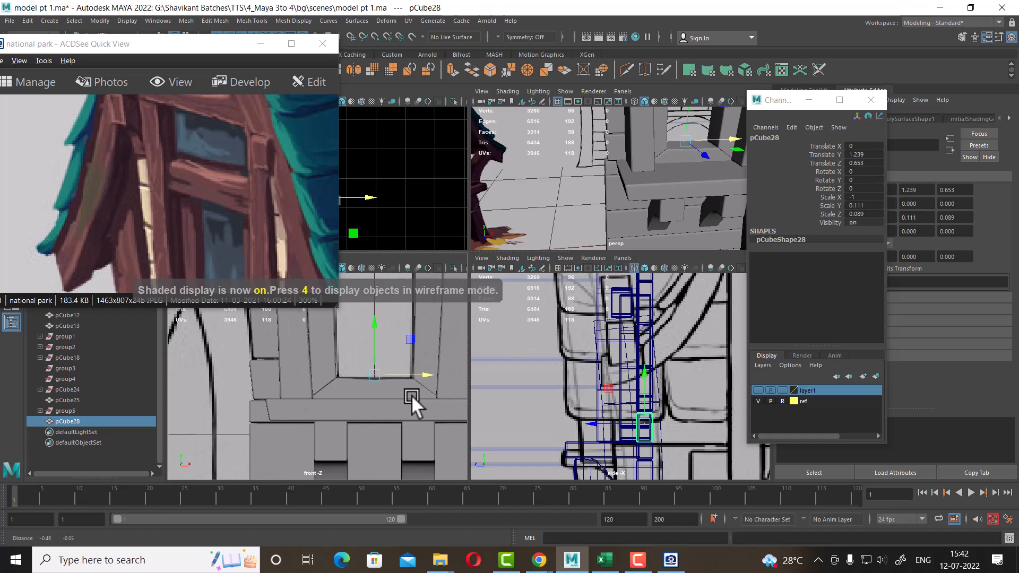
click(365, 446)
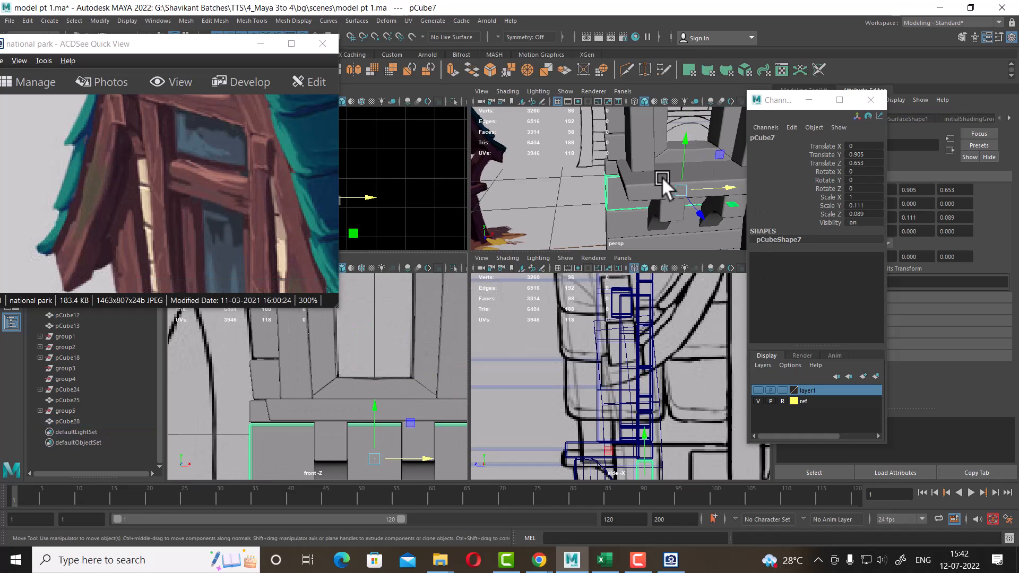
alt+drag(661, 176, 662, 207)
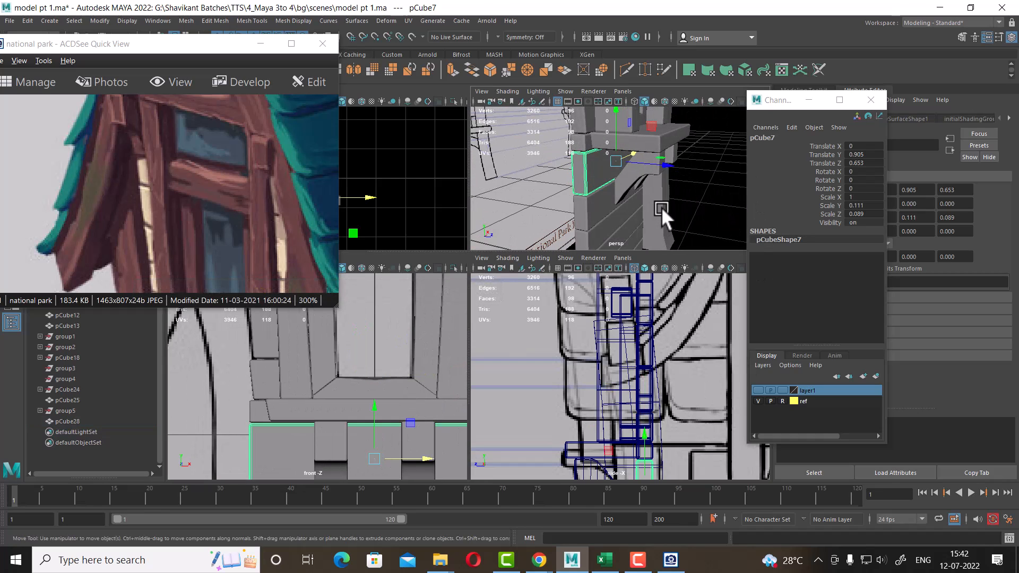
key(ctrl+d)
scroll(627, 442, down, 8)
alt+middle_drag(632, 396, 624, 369)
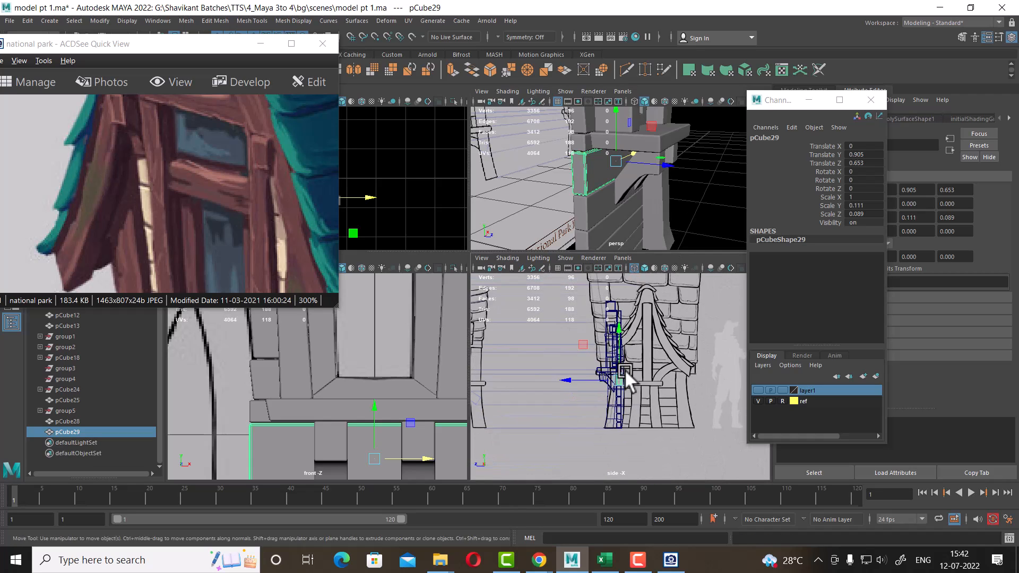
scroll(625, 369, up, 5)
drag(567, 384, 555, 386)
alt+right_drag(555, 386, 674, 407)
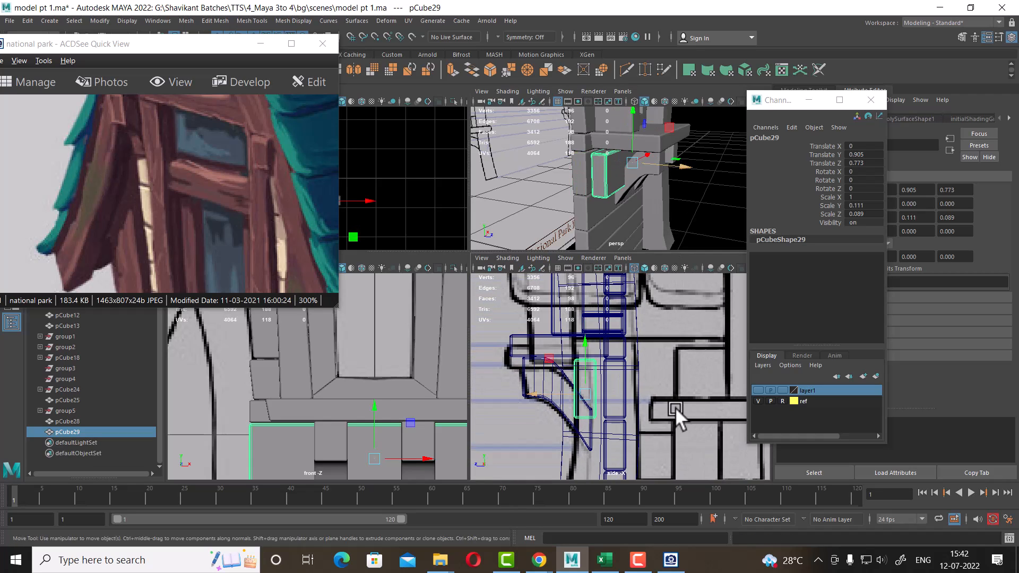
Raise the duplicated trim board to a Translate Y of 1.099, just under the sill
alt+middle_drag(603, 351, 617, 387)
drag(610, 377, 598, 323)
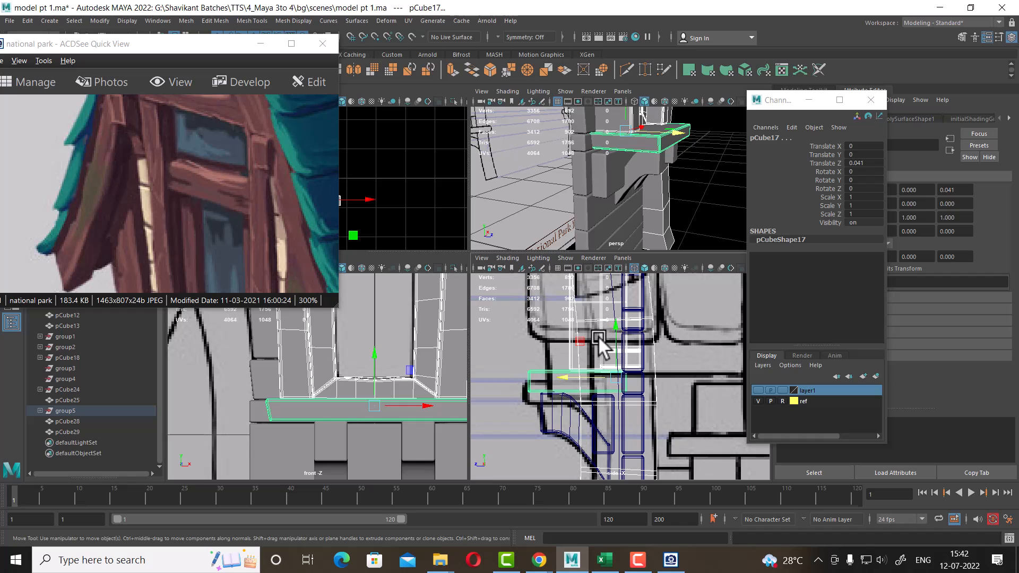
click(613, 439)
scroll(603, 430, up, 1)
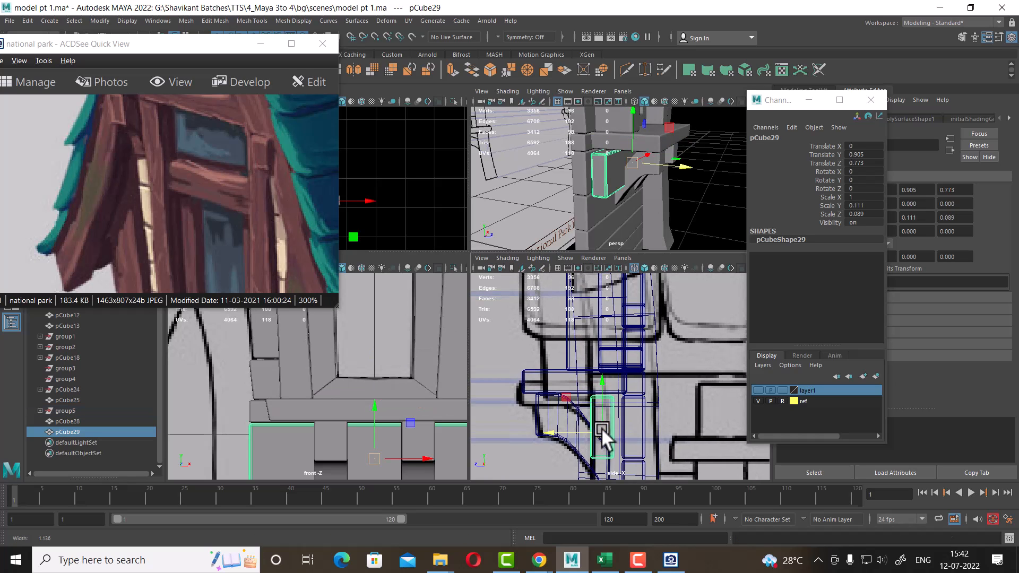
drag(598, 395, 597, 340)
Select the window frame pieces and the new trim board, then hide all unselected objects to isolate them
alt+drag(594, 223, 663, 222)
scroll(351, 404, down, 5)
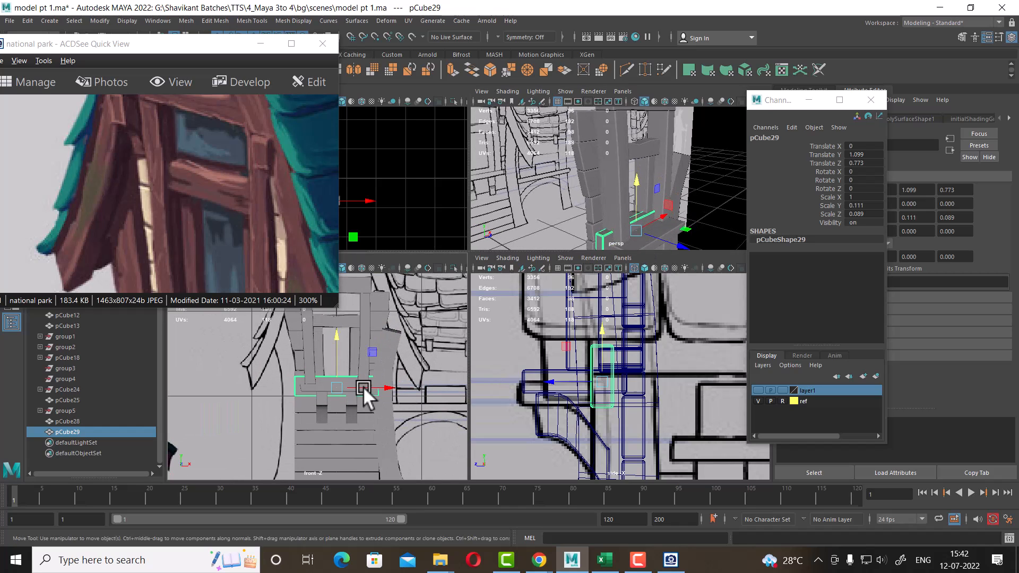
scroll(344, 393, up, 2)
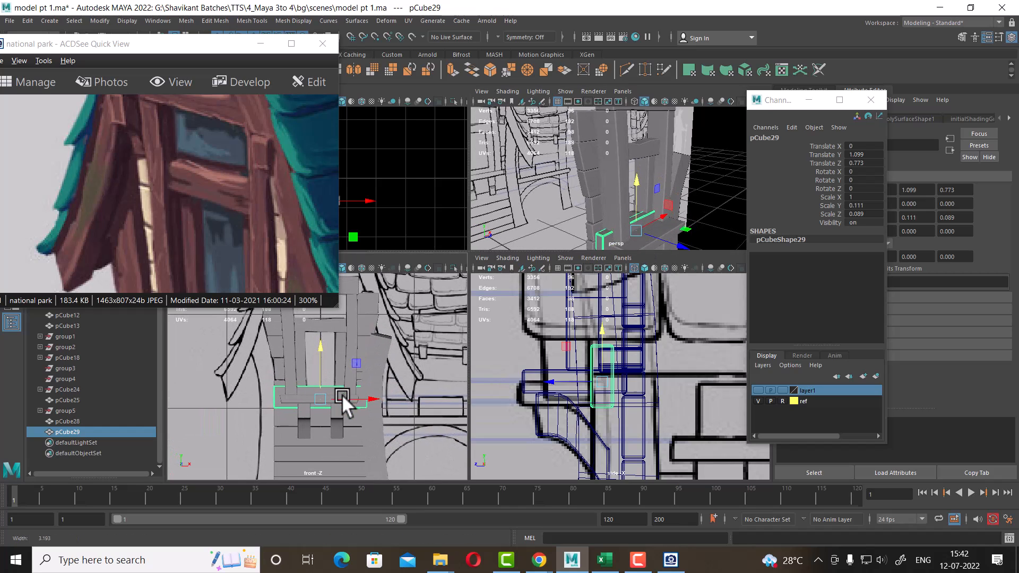
shift+click(352, 328)
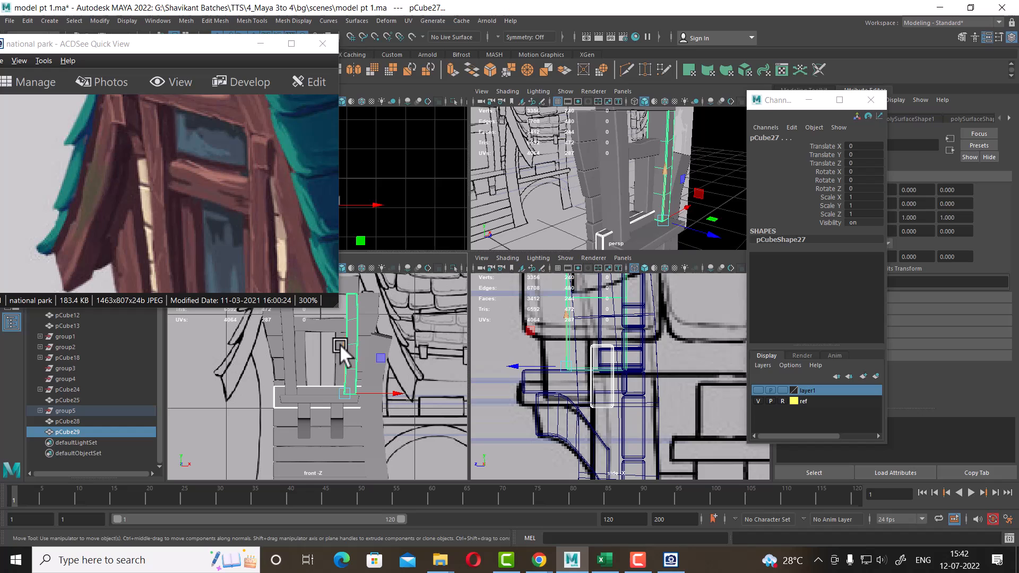
shift+click(290, 344)
scroll(340, 359, up, 4)
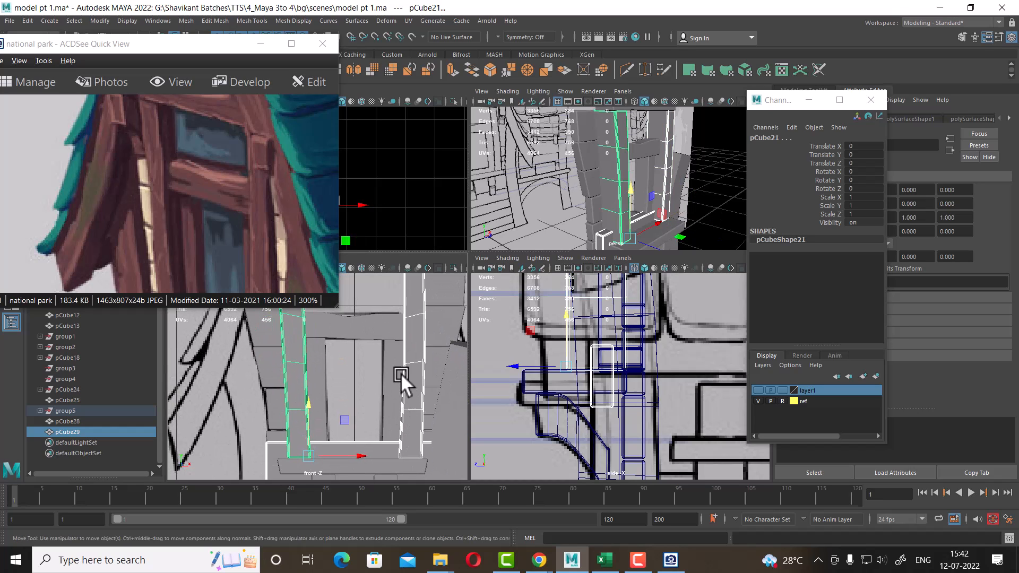
shift+click(388, 369)
shift+click(381, 330)
shift+click(322, 367)
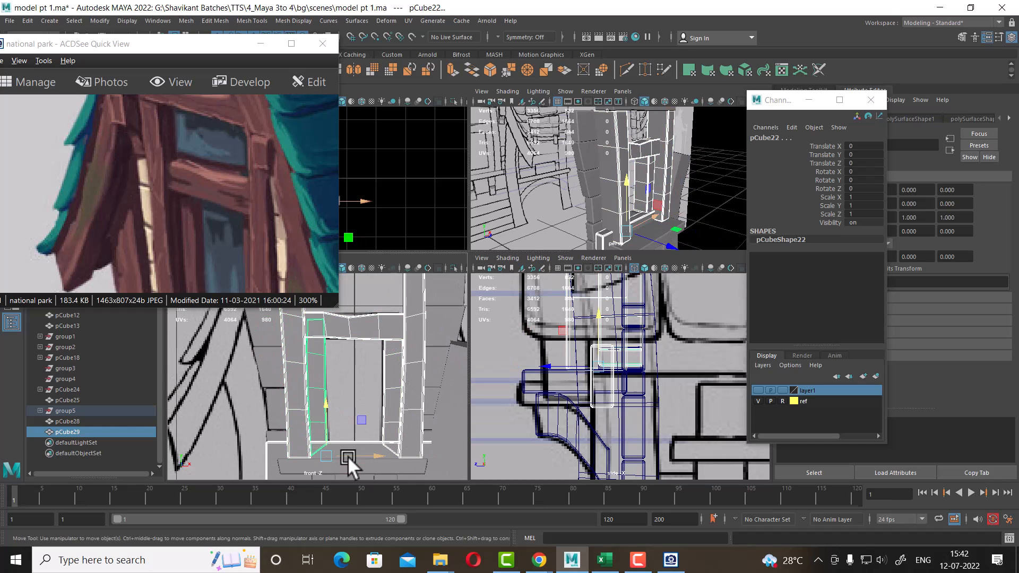
alt+middle_drag(386, 356, 393, 467)
shift+click(387, 364)
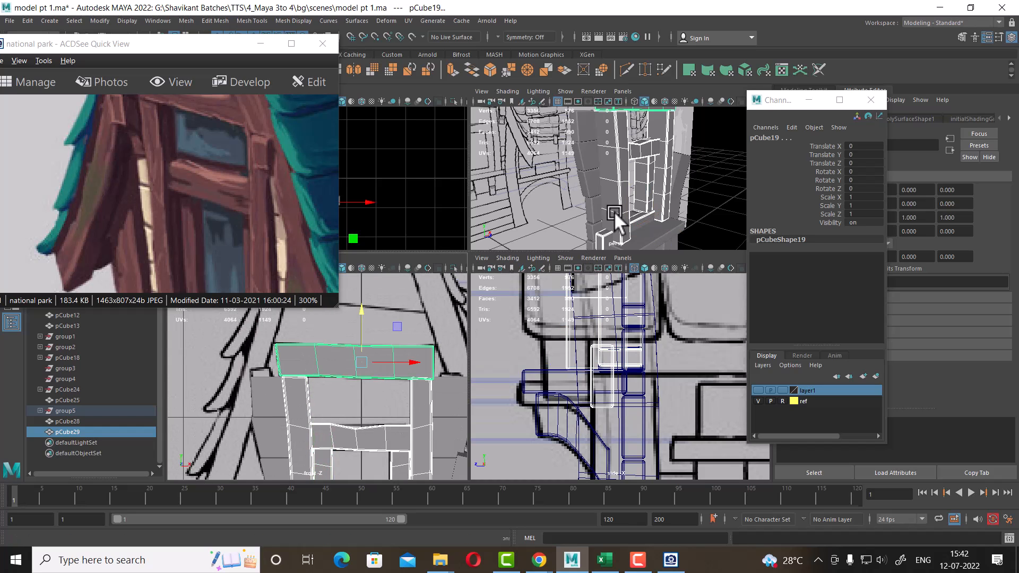
alt+drag(614, 211, 718, 192)
key(alt+h)
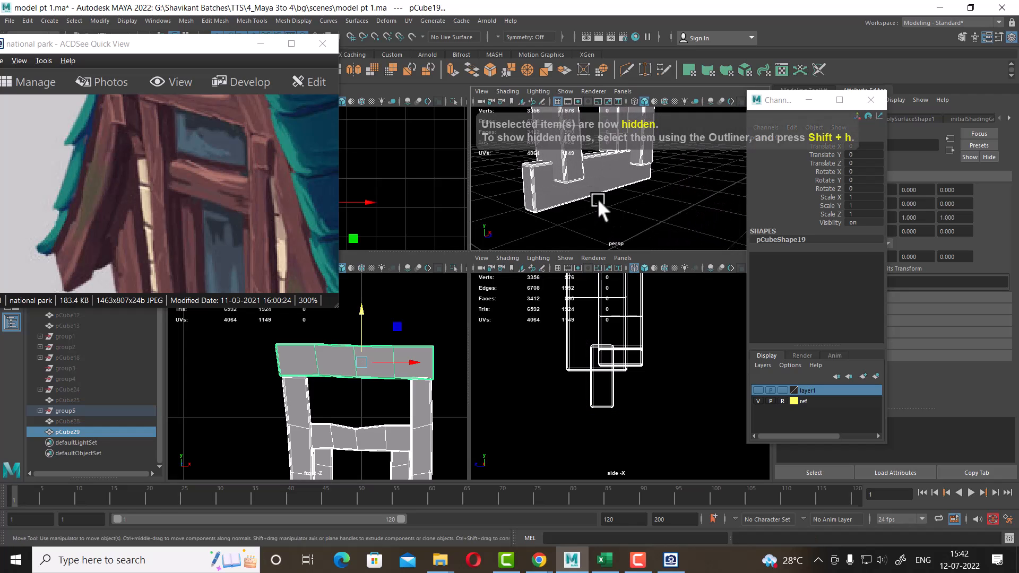
scroll(370, 399, down, 4)
key(space)
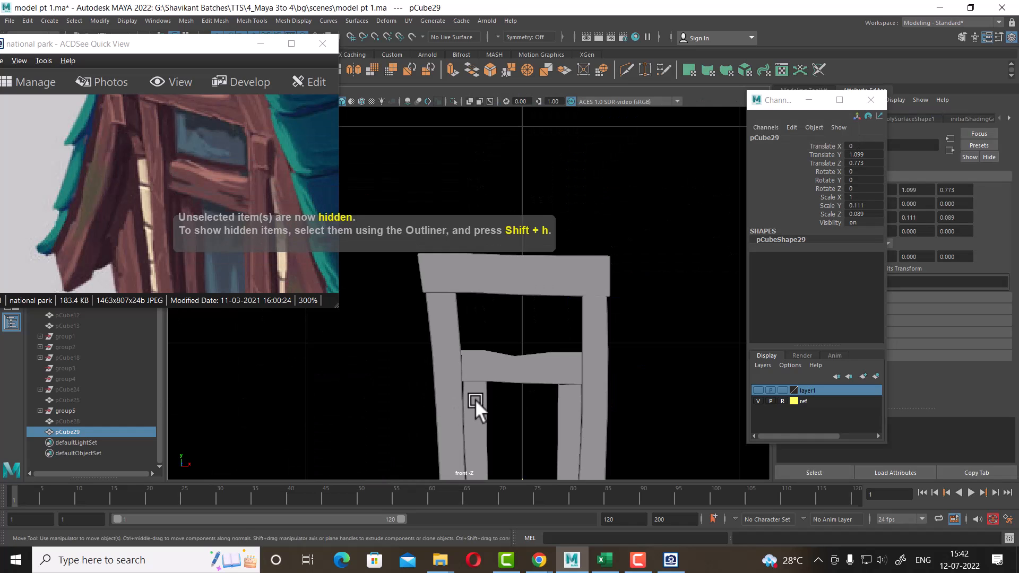
Move the board's vertices in the front view so it stretches up into a pane filling the window opening between the posts
scroll(475, 399, down, 6)
alt+middle_drag(615, 370, 612, 318)
scroll(616, 318, up, 4)
scroll(617, 323, up, 1)
drag(221, 273, 262, 212)
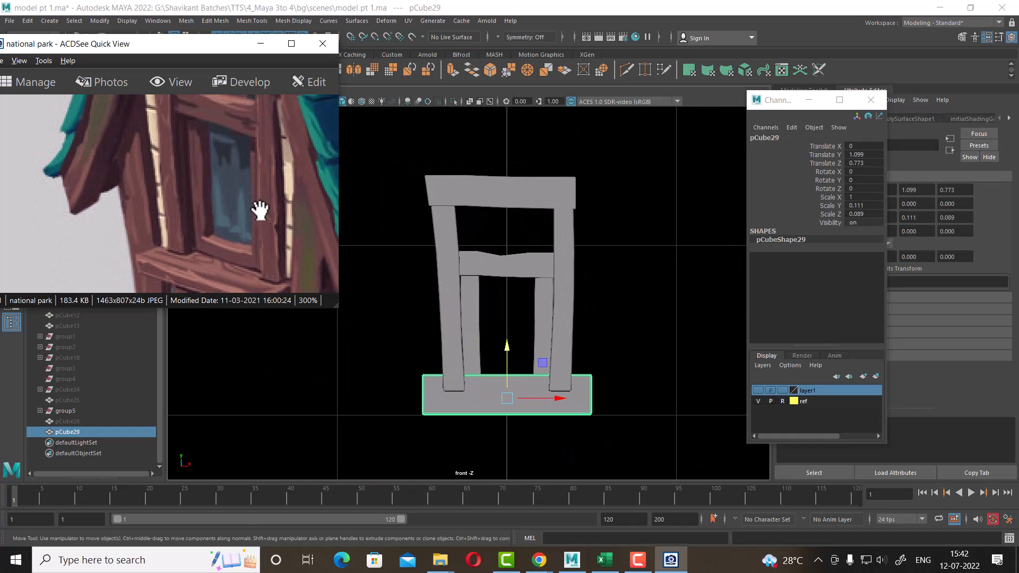
right_drag(648, 277, 561, 261)
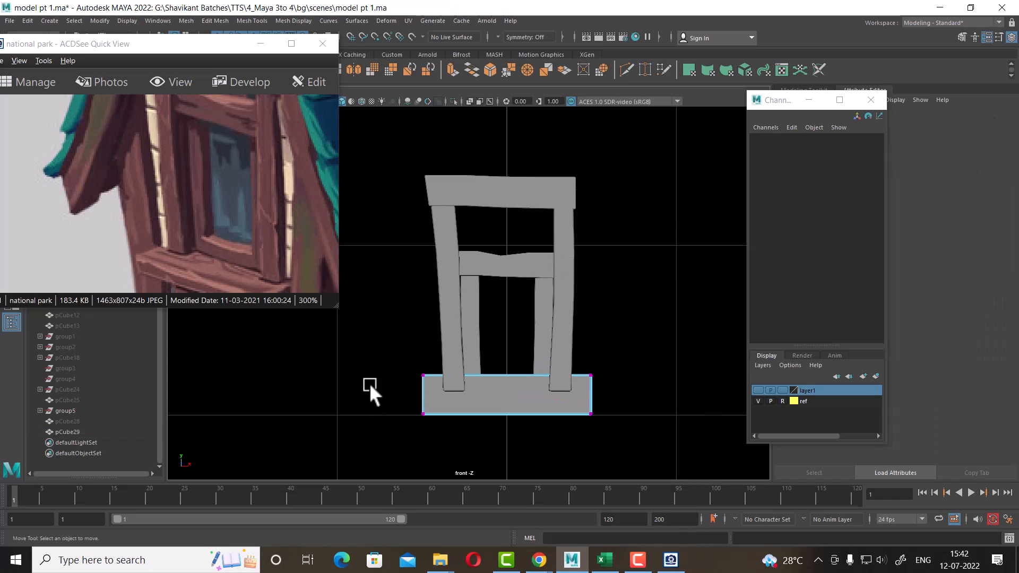
drag(392, 357, 599, 392)
drag(503, 327, 507, 232)
drag(398, 247, 459, 436)
drag(478, 340, 525, 342)
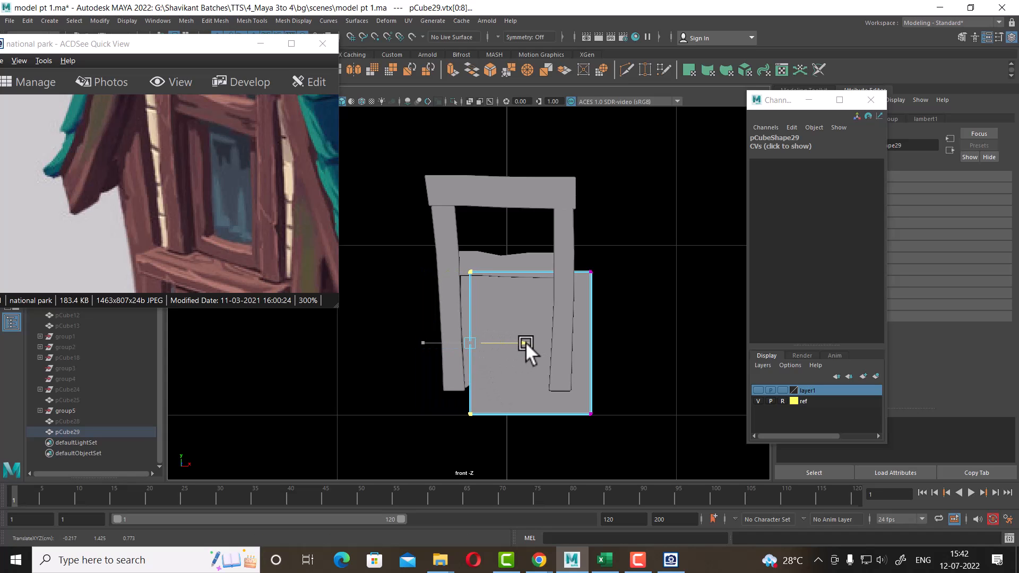
drag(649, 249, 574, 445)
drag(638, 345, 606, 344)
key(space)
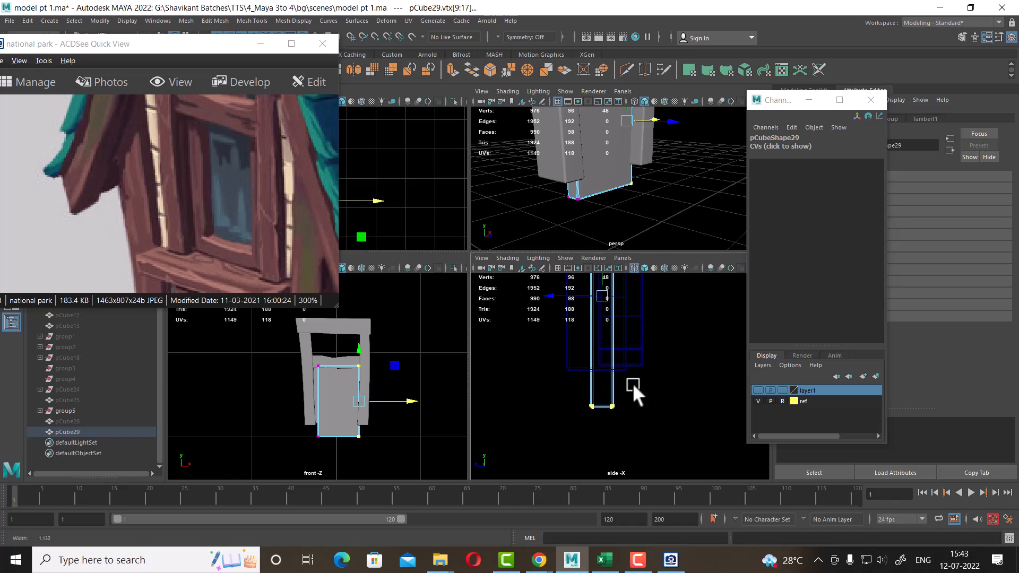
Adjust the pane's vertices in the side and perspective views to set its thickness and depth inside the frame
right_drag(598, 409, 563, 245)
alt+right_drag(684, 366, 588, 332)
alt+middle_drag(589, 332, 562, 363)
alt+right_drag(561, 363, 617, 356)
drag(610, 318, 558, 480)
scroll(618, 349, up, 1)
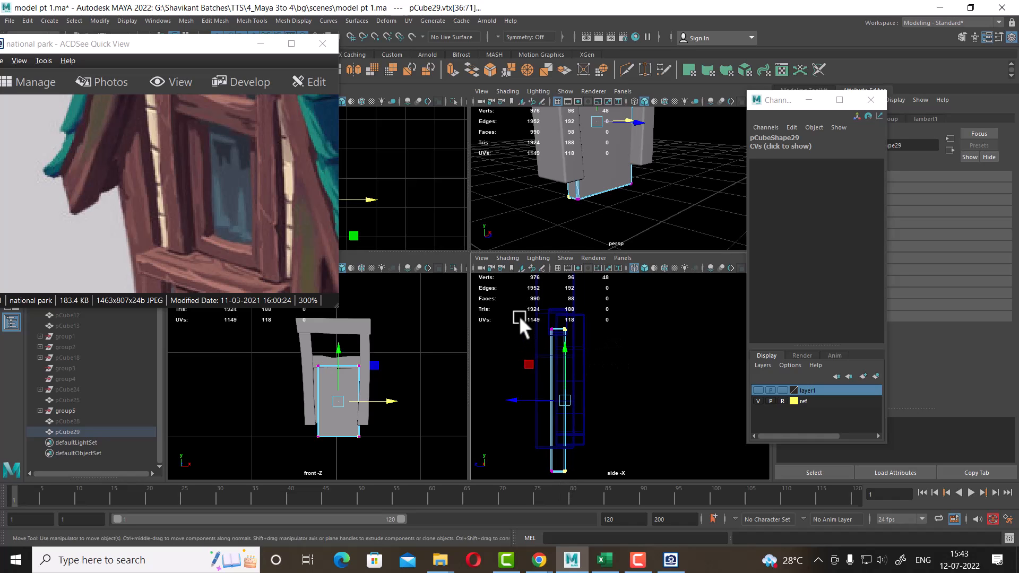
drag(519, 315, 553, 482)
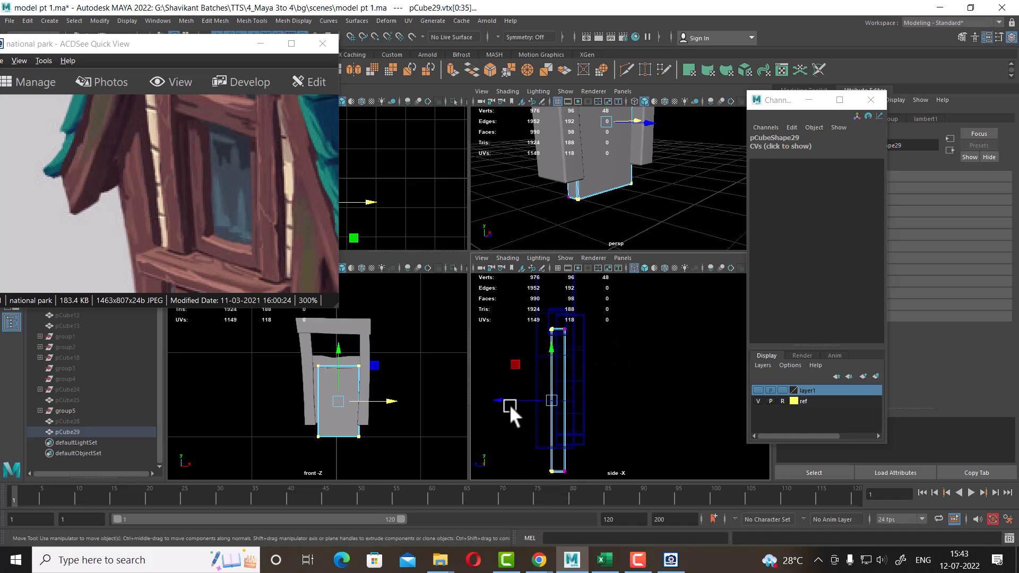
drag(508, 403, 515, 397)
alt+drag(655, 160, 635, 161)
key(space)
alt+right_drag(634, 161, 596, 208)
alt+drag(596, 207, 501, 279)
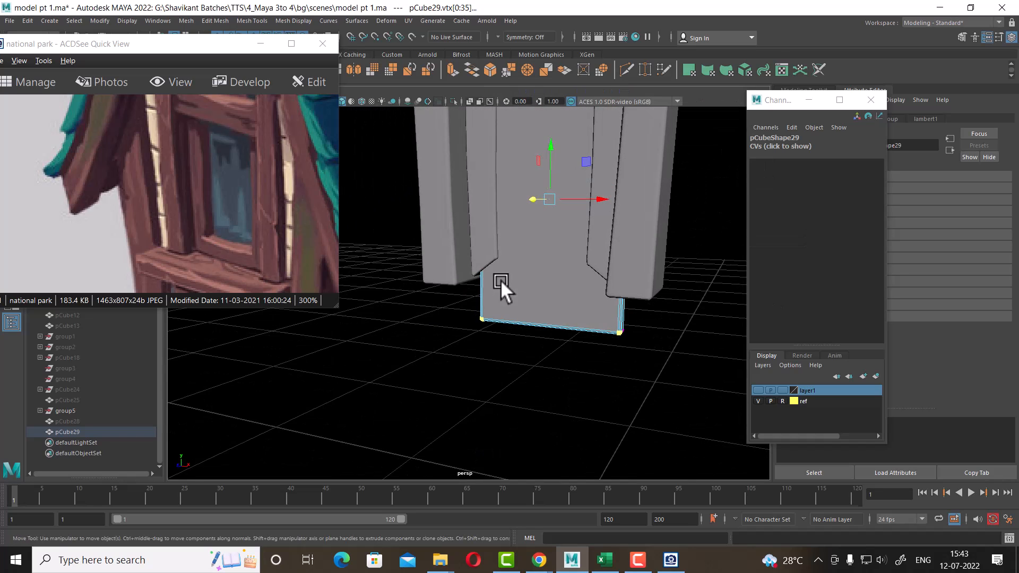
drag(652, 305, 429, 413)
alt+drag(588, 280, 497, 252)
Return to object mode and rename the pane to glass
key(F8)
alt+drag(566, 253, 645, 350)
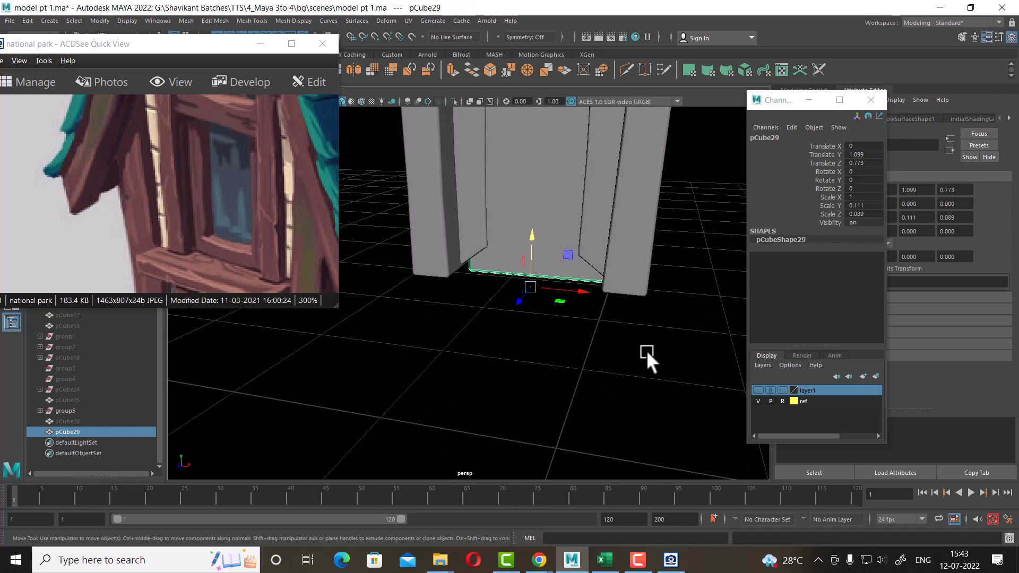
click(637, 355)
click(516, 231)
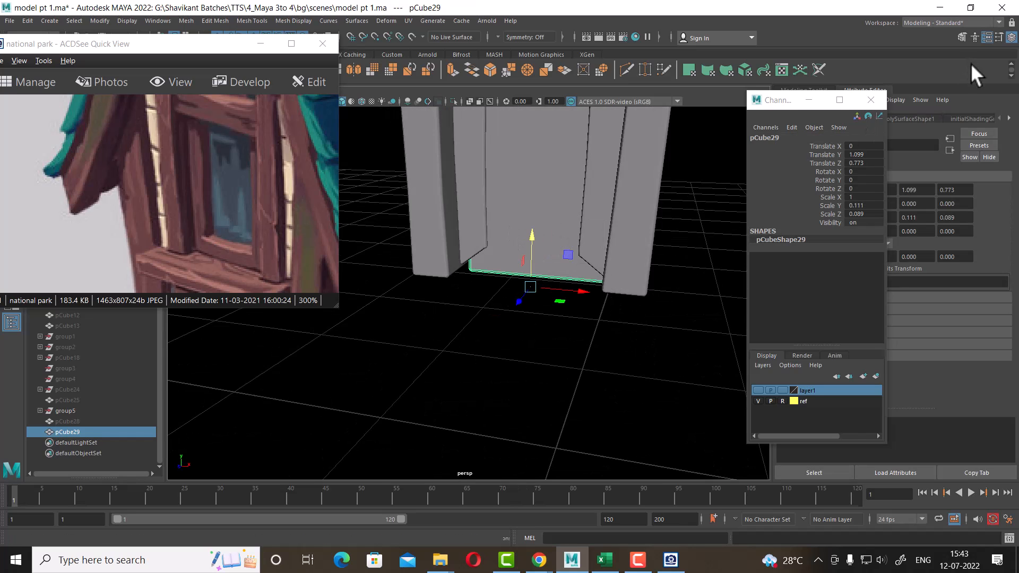
click(1011, 38)
click(1012, 38)
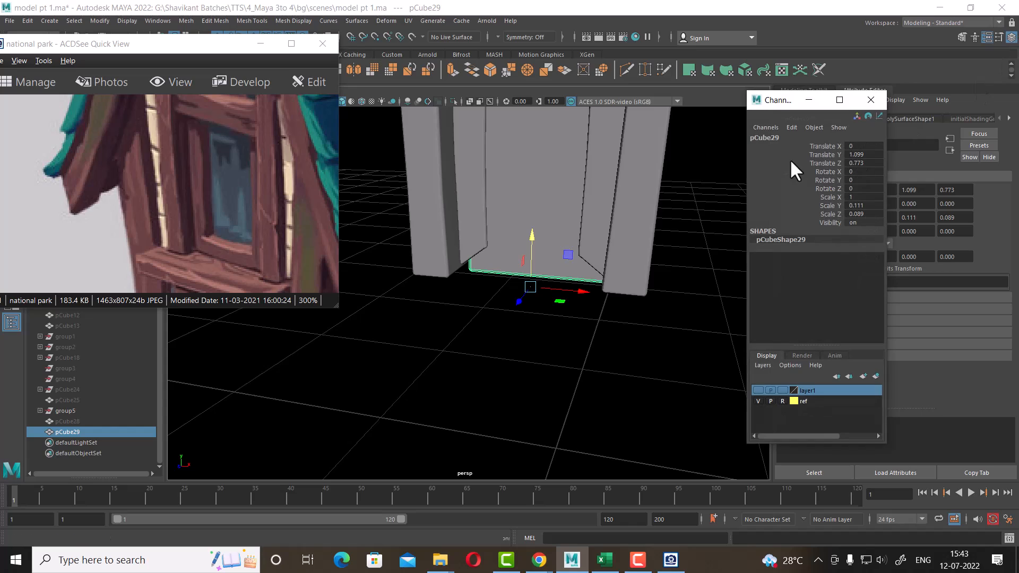
double_click(776, 139)
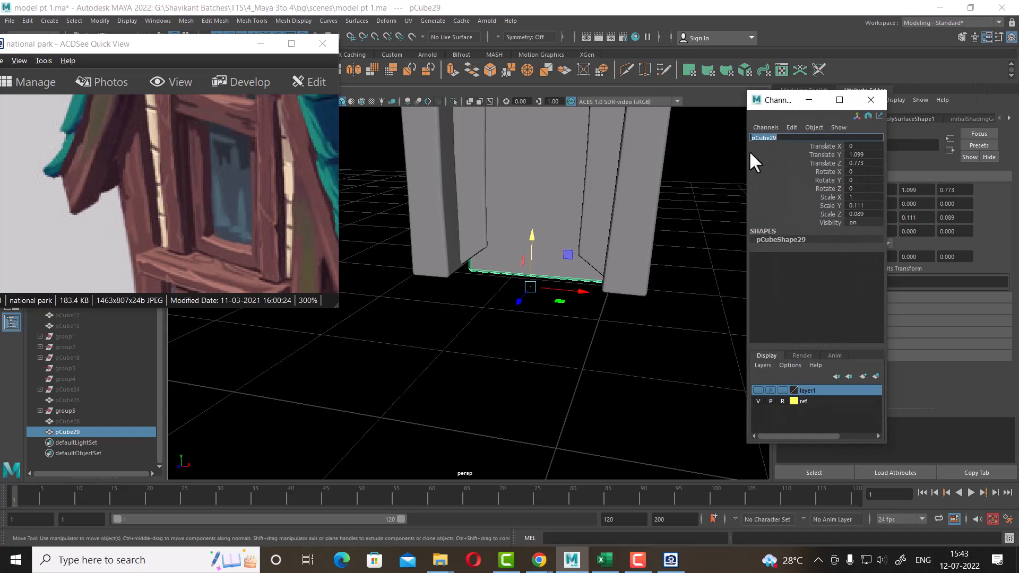
text(glass)
key(Return)
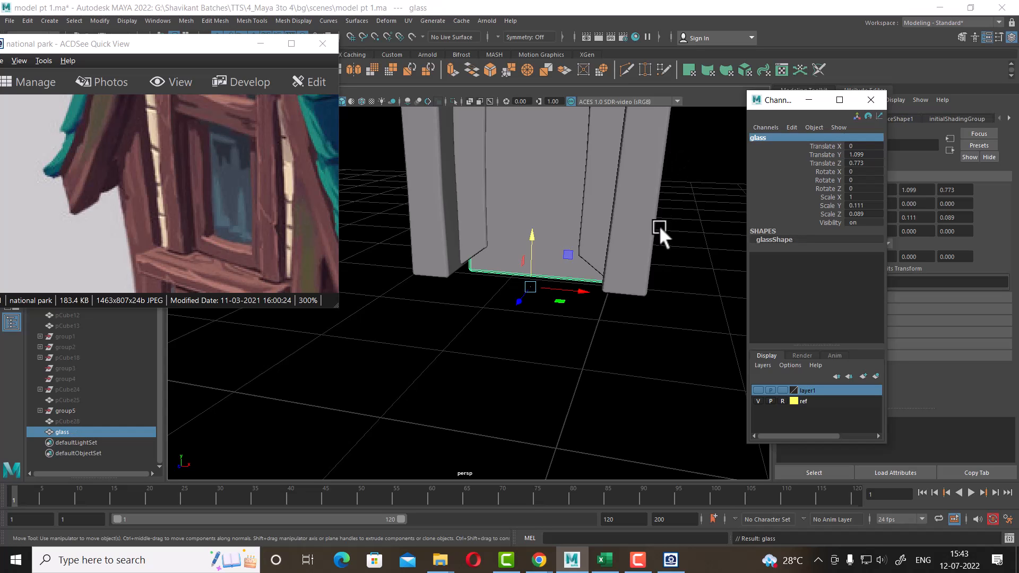
Show the previously hidden objects again around the glass
alt+drag(659, 226, 612, 291)
key(ctrl+shift+h)
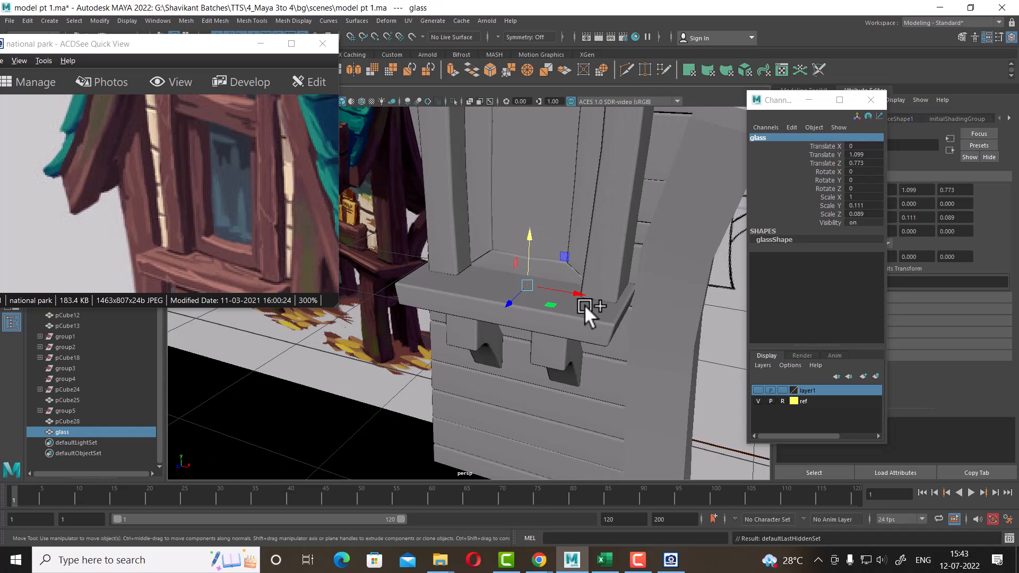
scroll(582, 287, down, 6)
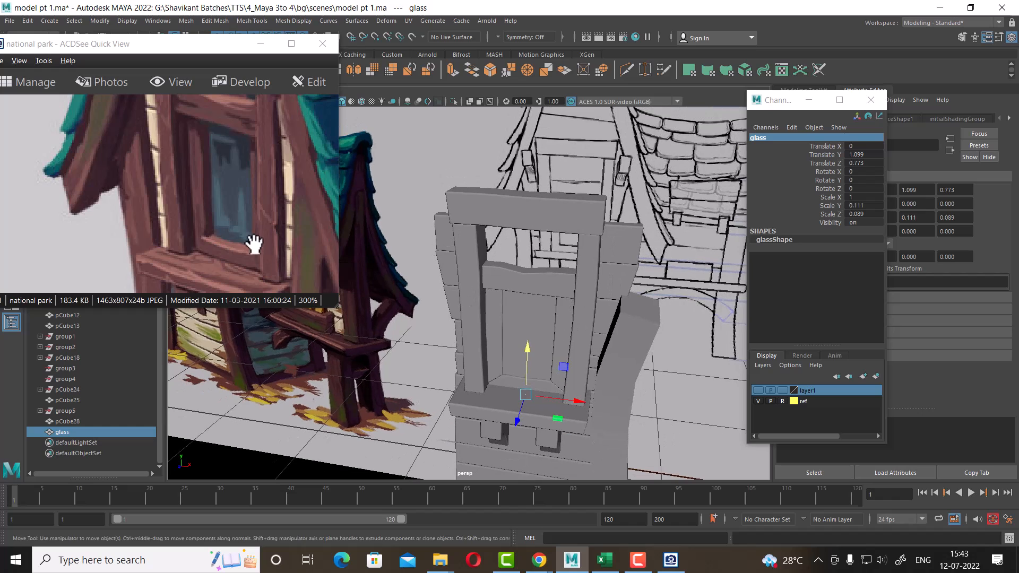
drag(250, 243, 247, 280)
alt+drag(636, 351, 623, 364)
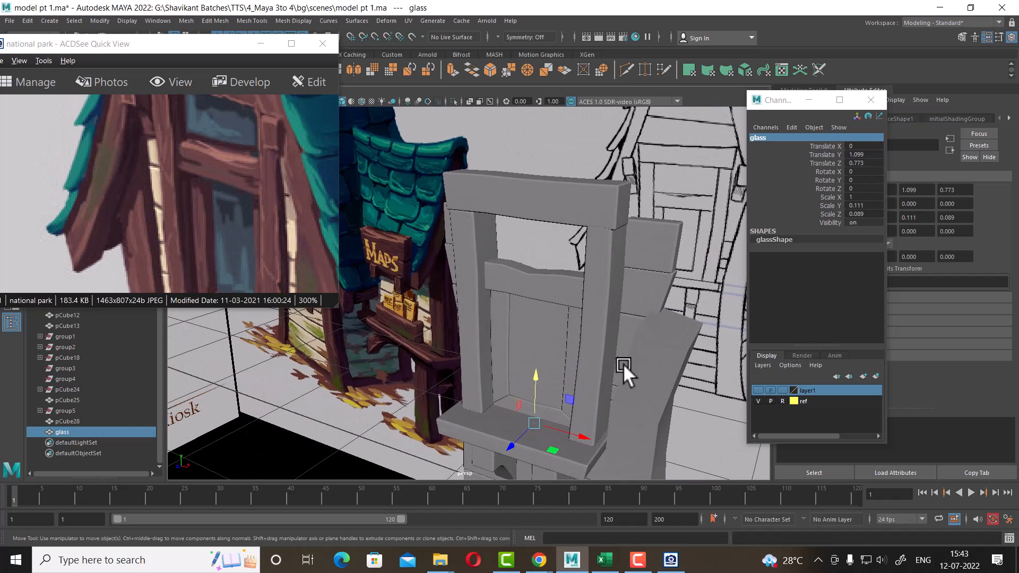
mouse_move(540, 338)
alt+mouse_down()
mouse_move(530, 355)
mouse_move(539, 327)
alt+mouse_up()
Assign a new Blinn material to the glass pane
right_drag(540, 257, 642, 474)
right_drag(535, 257, 545, 510)
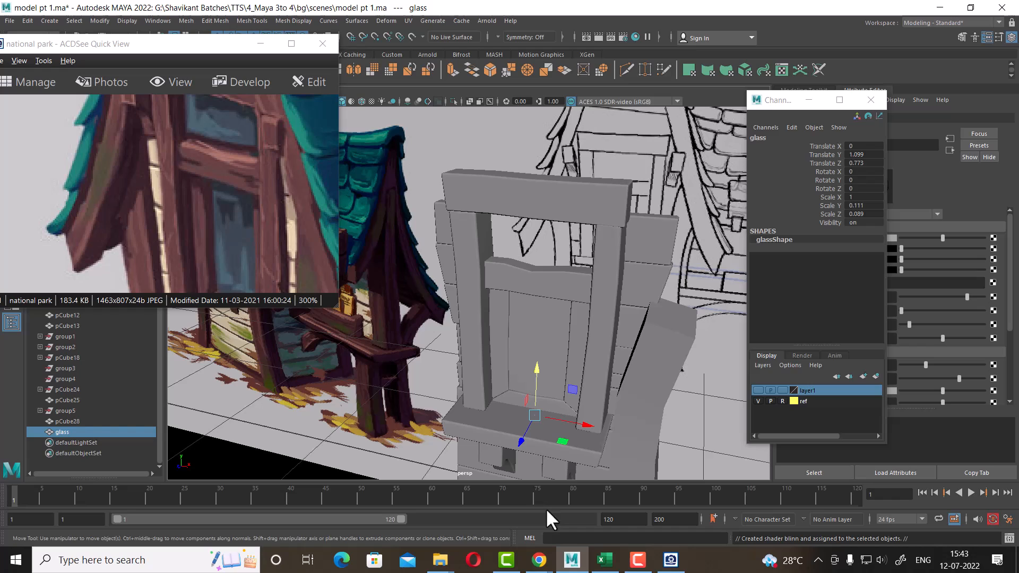
click(874, 99)
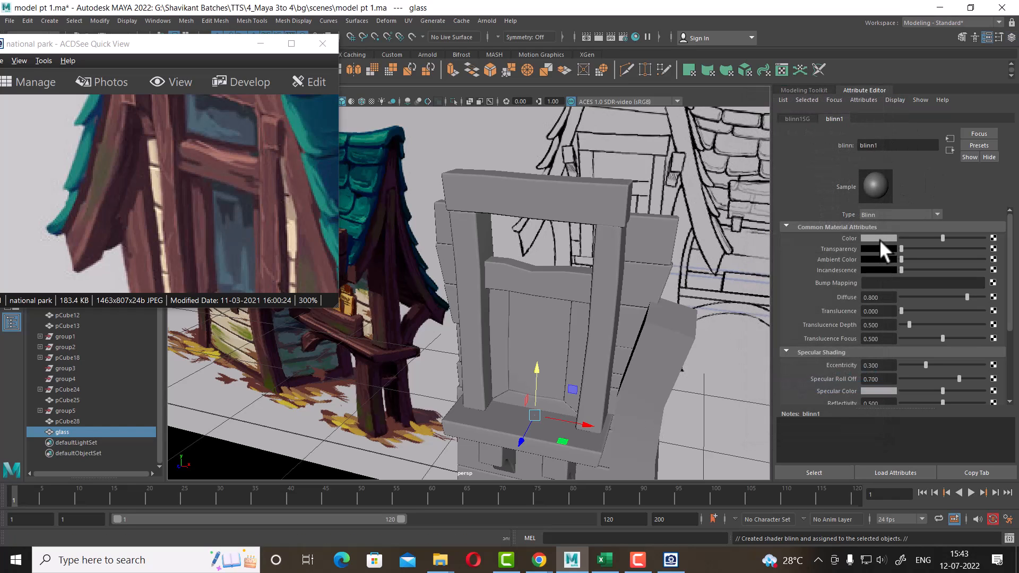
Set the Blinn material's color to a muted dark blue
click(882, 238)
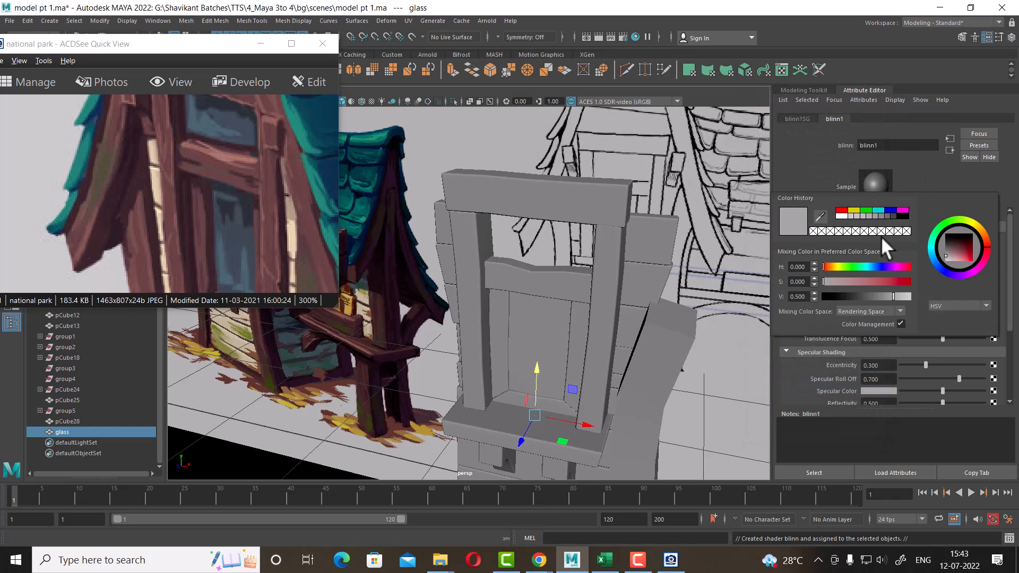
click(892, 210)
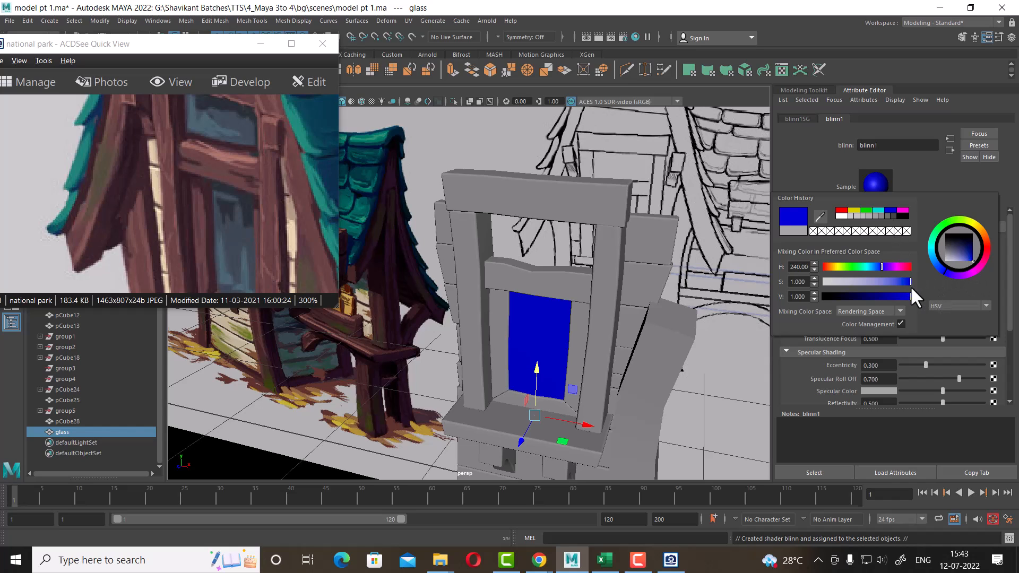
drag(911, 284, 886, 297)
click(961, 258)
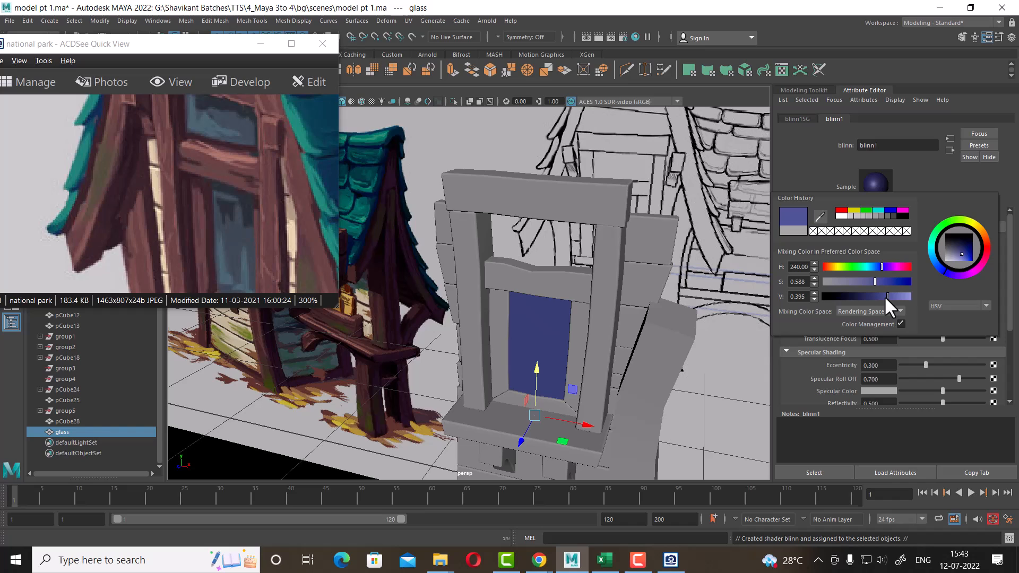
click(957, 253)
drag(948, 268, 931, 247)
alt+drag(729, 312, 696, 314)
click(736, 288)
Raise the glass pane to a Translate Y of 1.169 in the front view
click(568, 322)
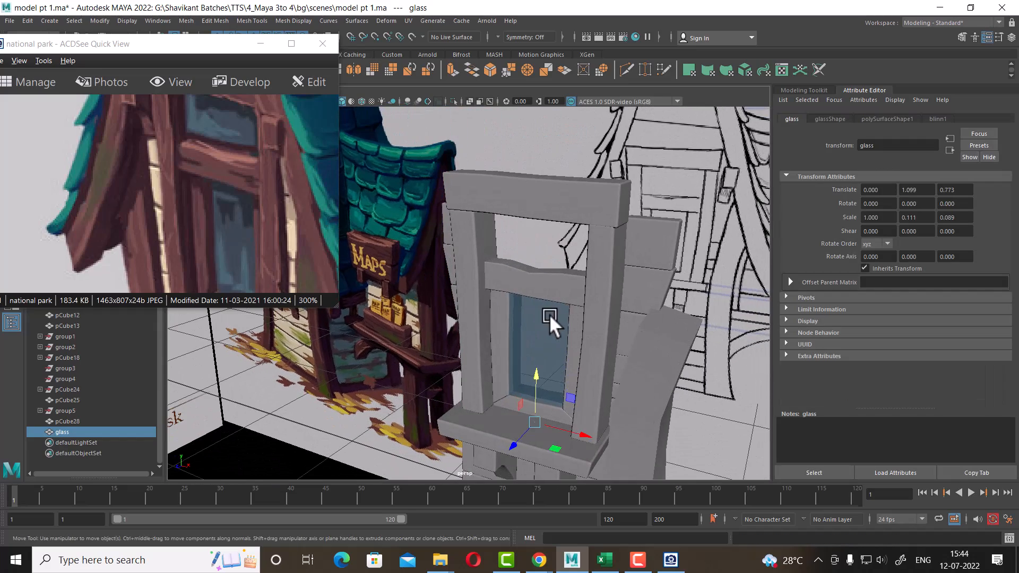
alt+drag(550, 321, 278, 228)
alt+drag(604, 279, 661, 246)
key(space)
scroll(413, 414, up, 1)
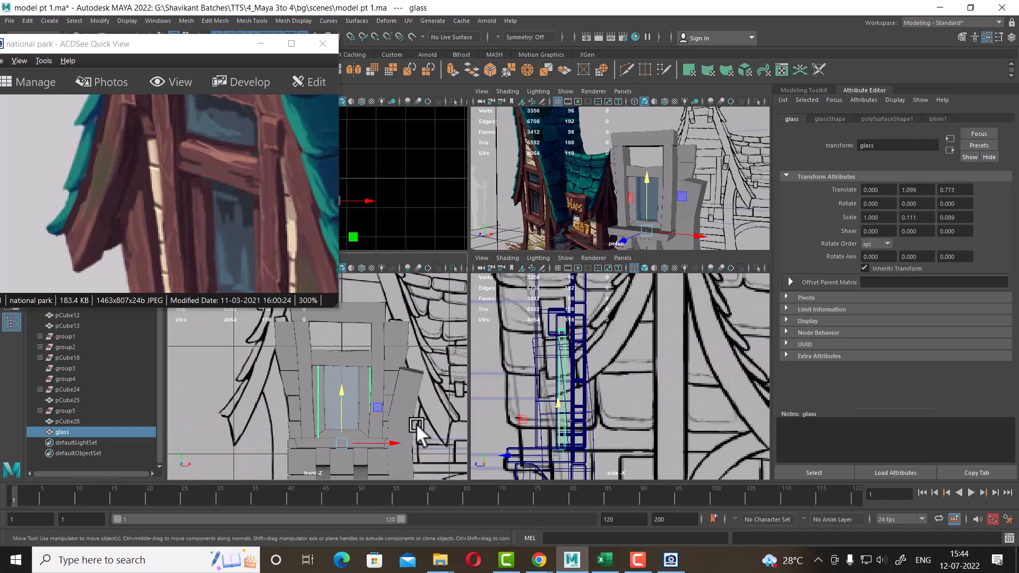
scroll(372, 382, up, 4)
alt+middle_drag(426, 383, 433, 338)
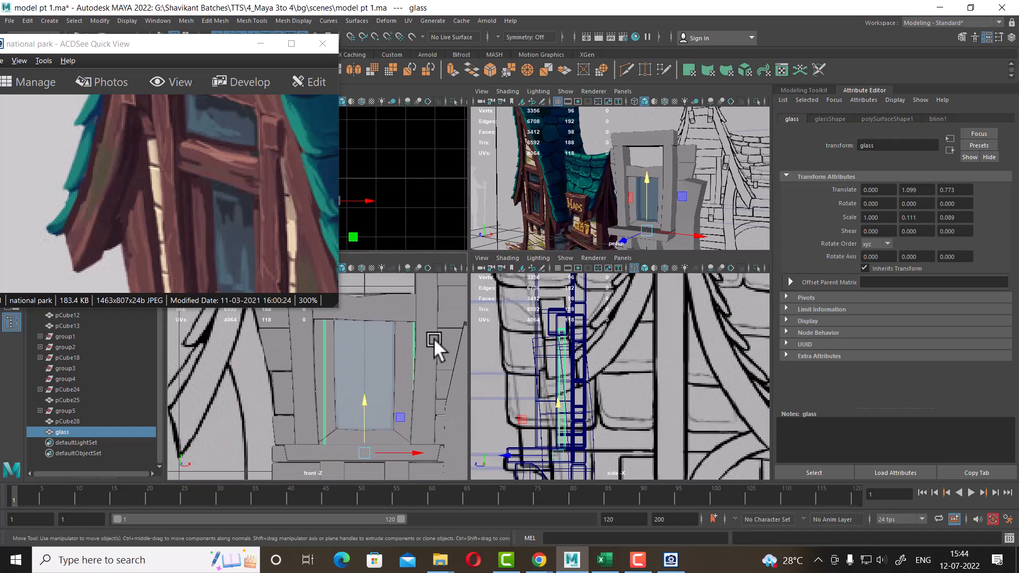
key(space)
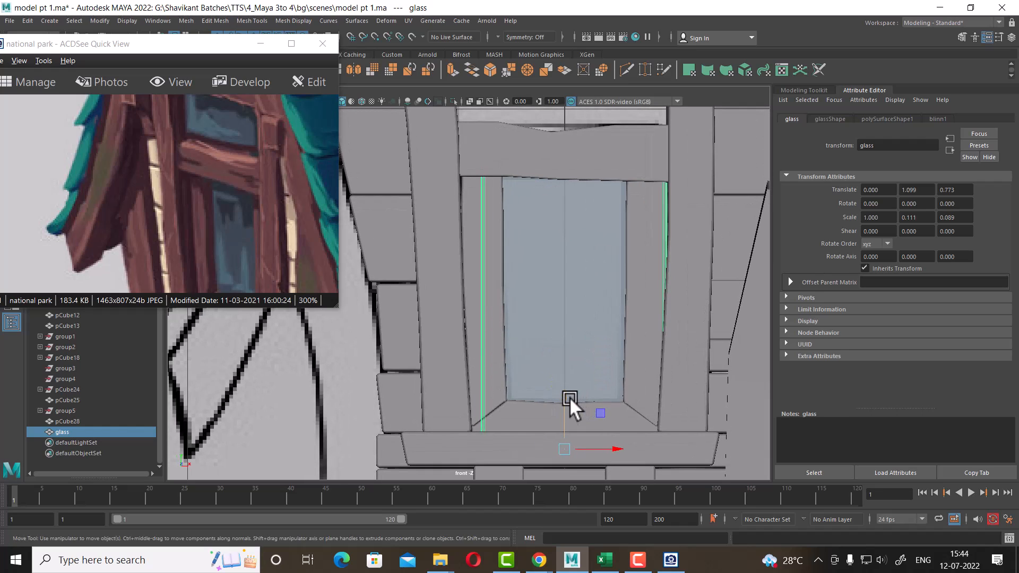
drag(566, 396, 557, 370)
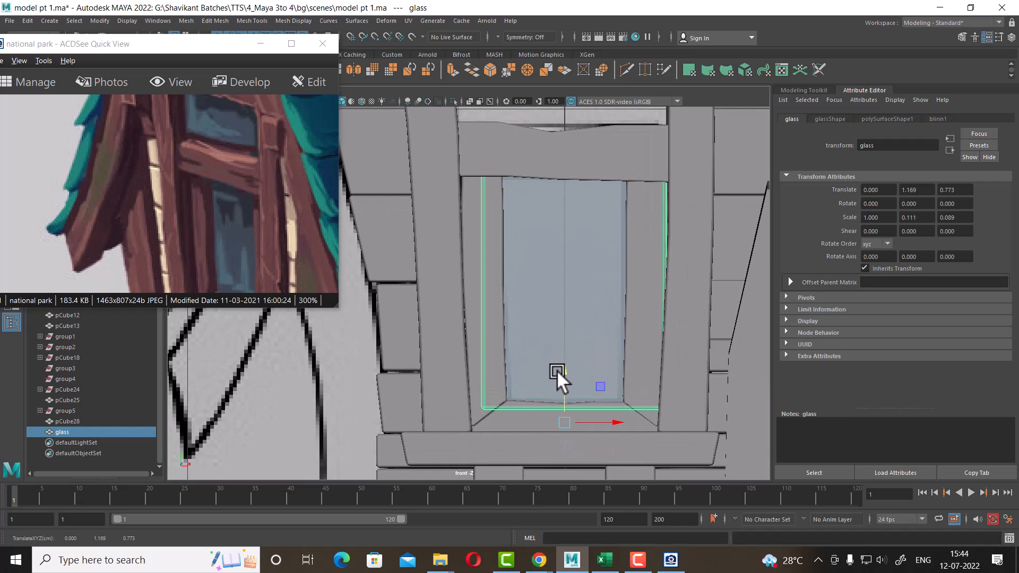
Move the glass pane's right-side vertices inward so the pane fits inside the window frame
right_drag(528, 403, 474, 281)
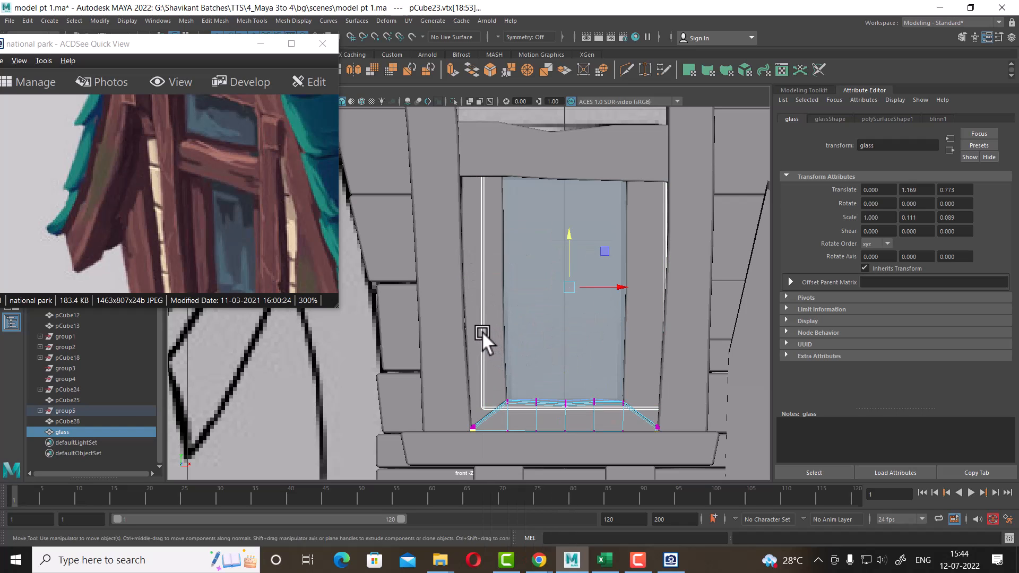
right_drag(481, 331, 410, 245)
alt+middle_drag(671, 225, 624, 245)
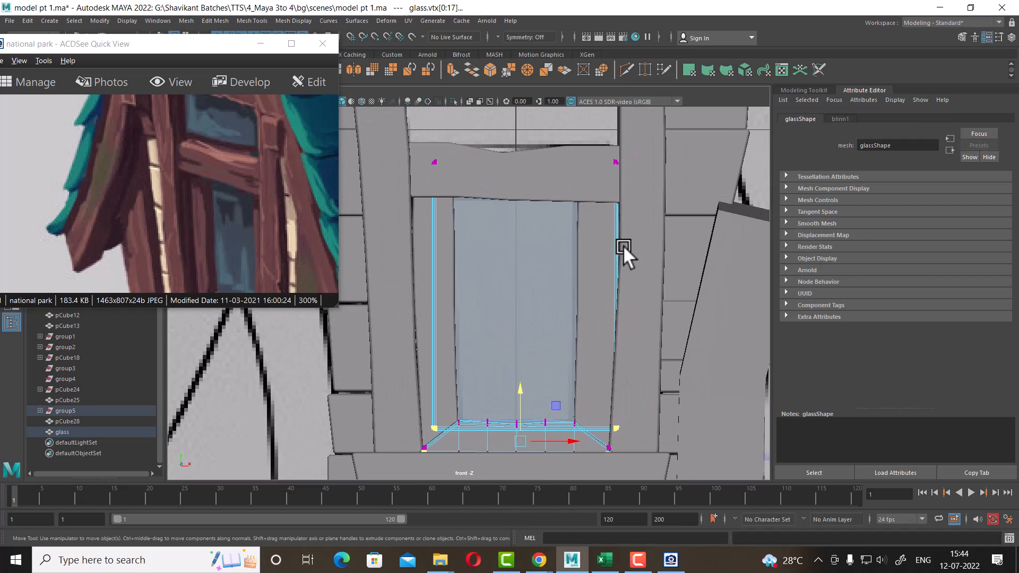
drag(655, 140, 597, 430)
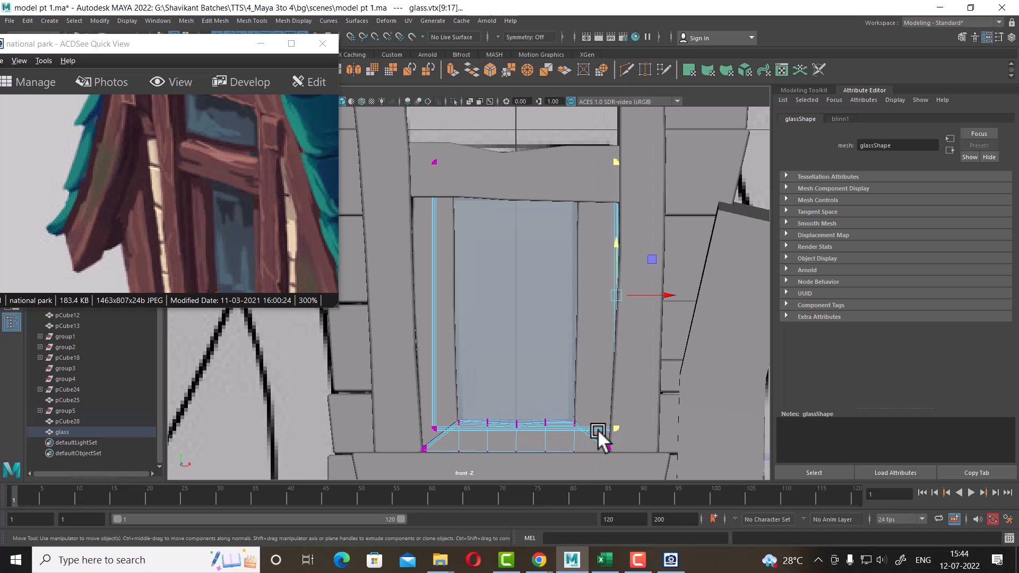
drag(668, 295, 646, 291)
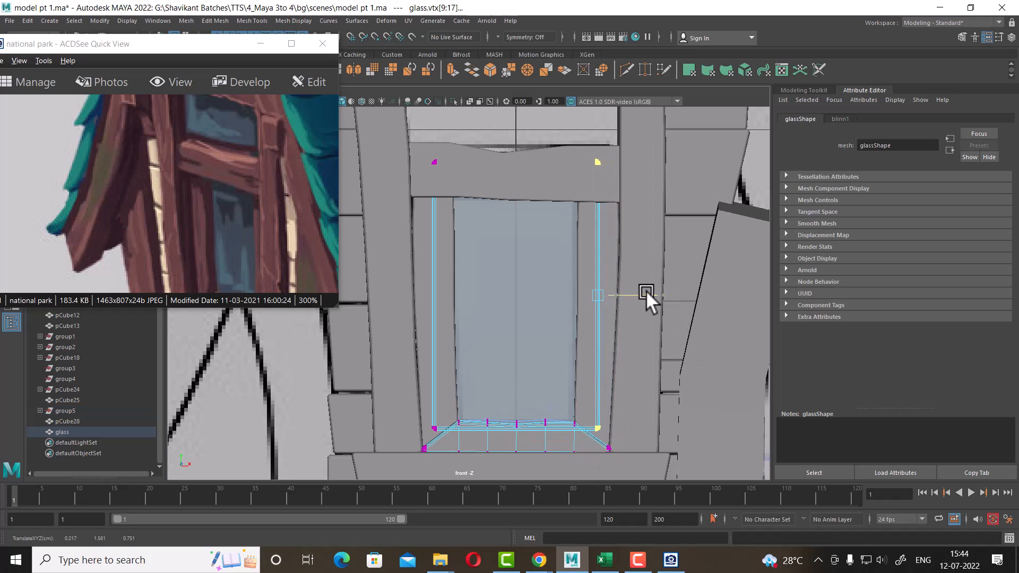
Adjust the glass pane's top corner vertices to line up with the frame opening
drag(418, 145, 482, 194)
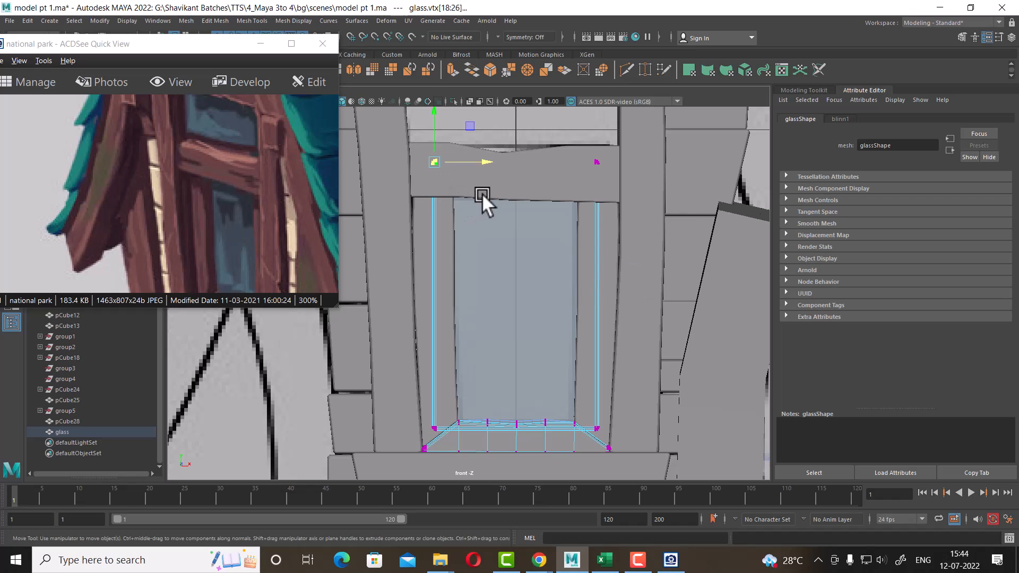
drag(431, 421, 437, 433)
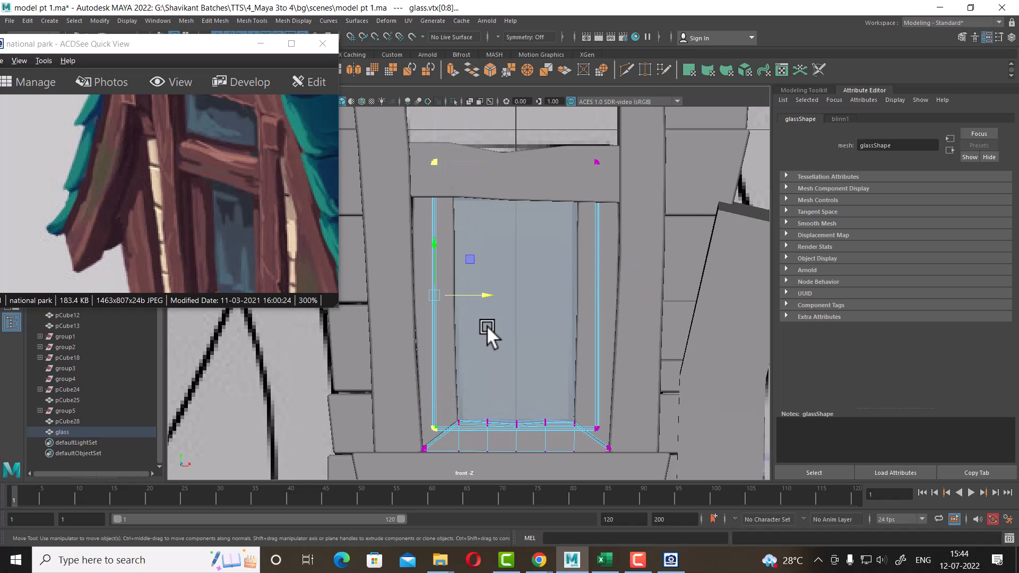
drag(485, 294, 493, 296)
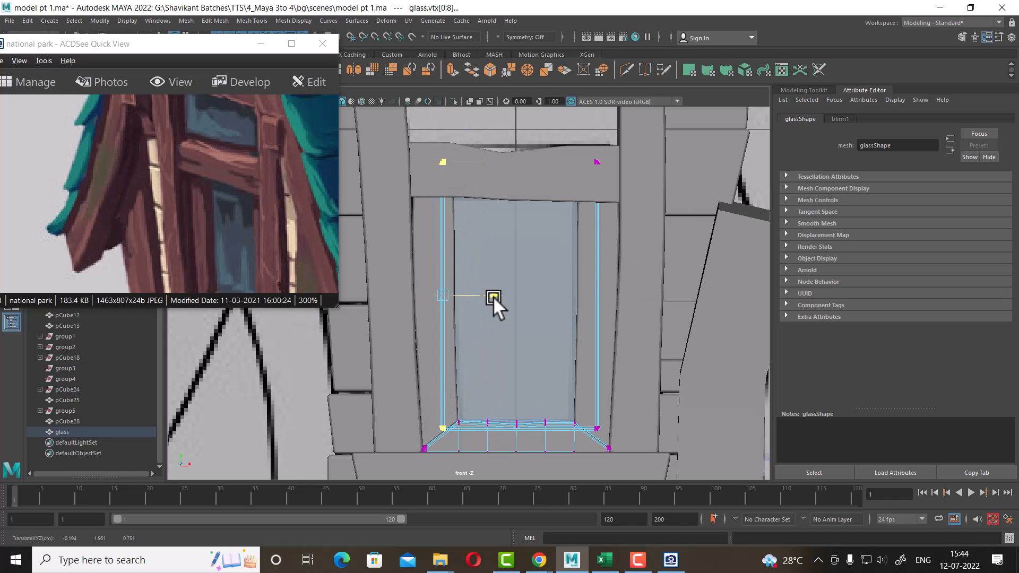
drag(612, 150, 582, 181)
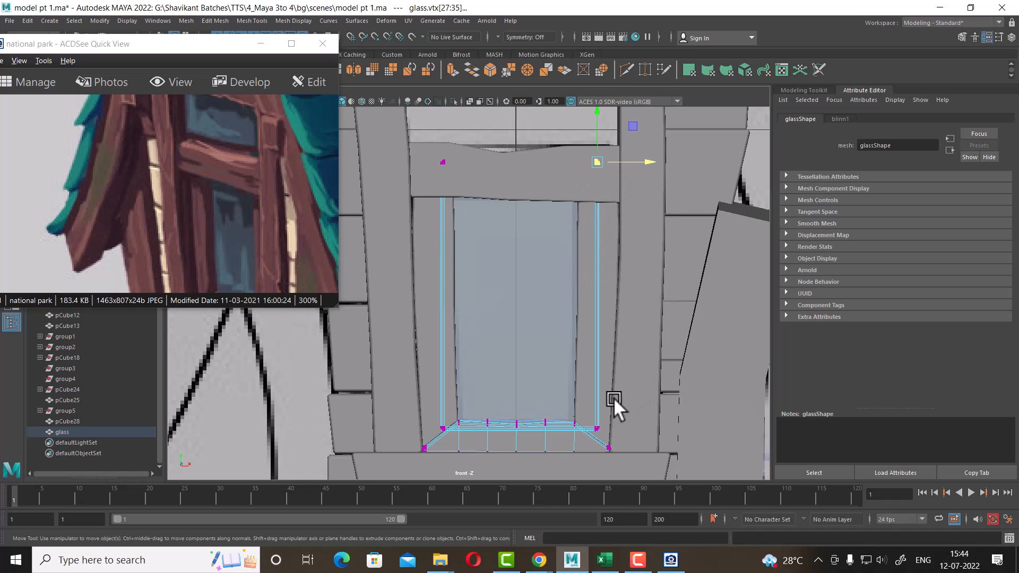
shift+drag(589, 433, 590, 434)
drag(651, 294, 645, 294)
right_drag(579, 257, 640, 243)
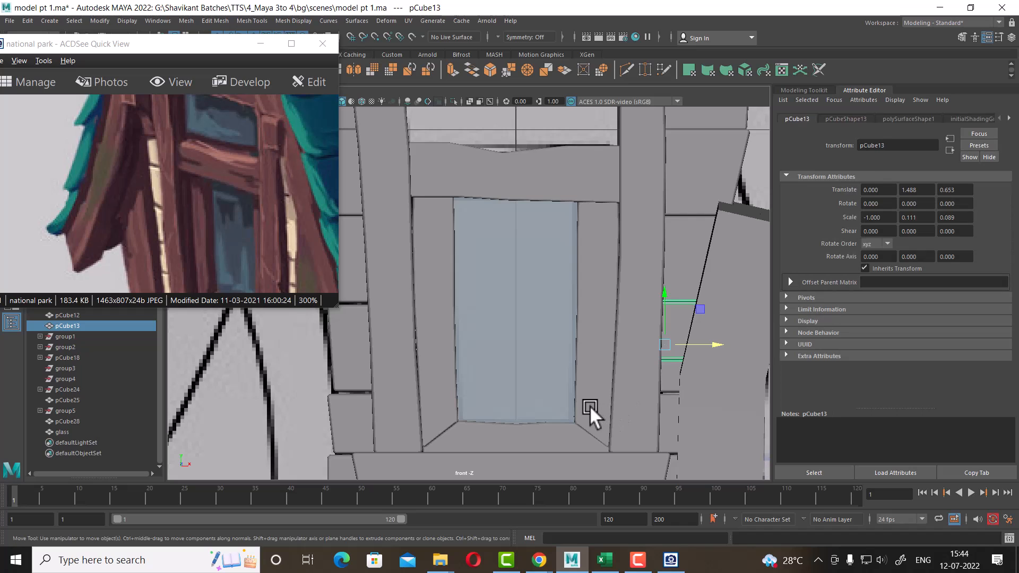
Duplicate the glass pane, move the copy up to Translate Y 1.890, and switch to wireframe display
scroll(552, 385, down, 3)
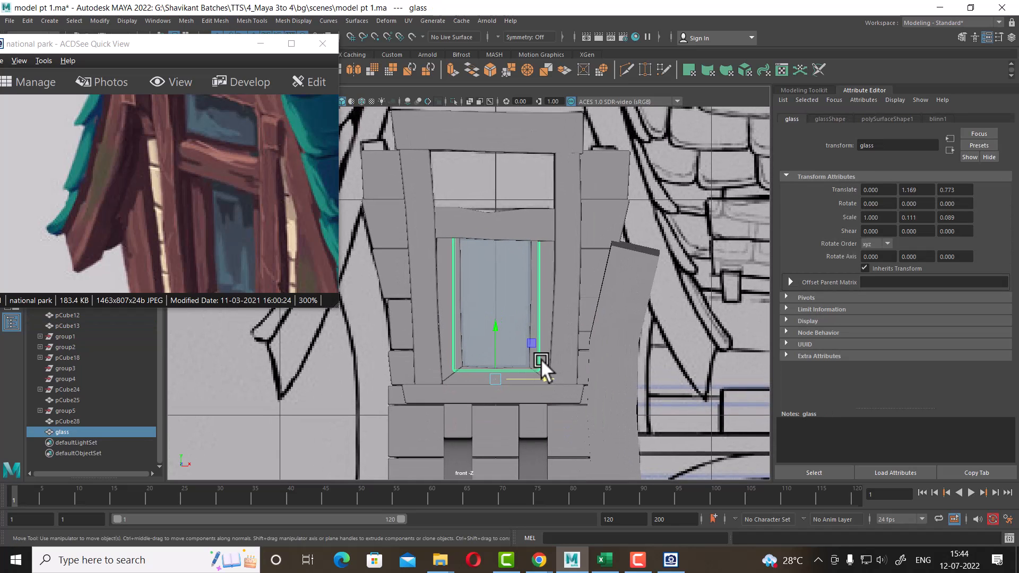
key(ctrl+d)
drag(498, 329, 488, 171)
key(4)
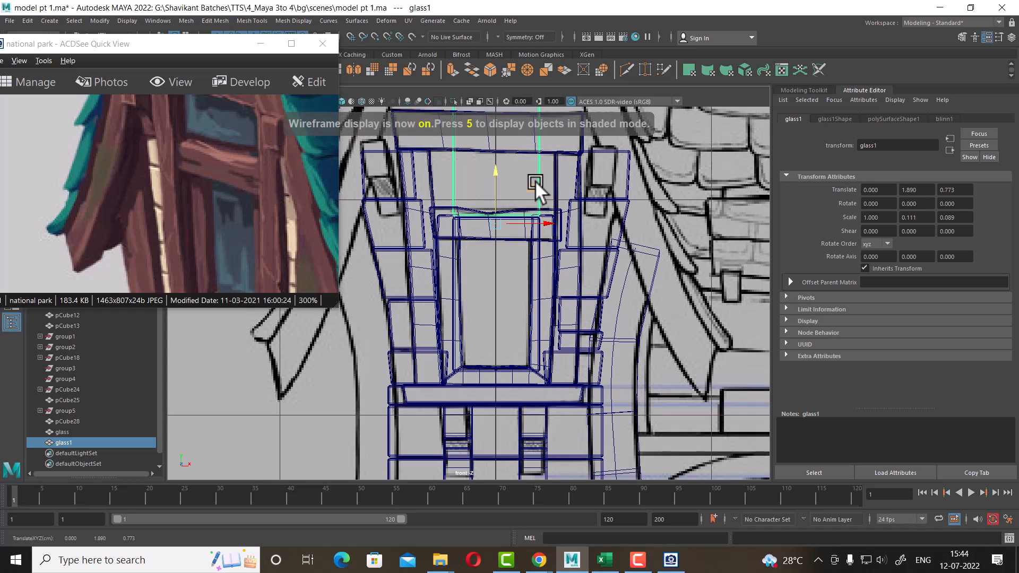
Reshape the duplicated pane's vertices so it fills the panel area above the window frame
alt+middle_drag(536, 181, 577, 291)
right_drag(538, 225, 413, 199)
scroll(473, 209, up, 1)
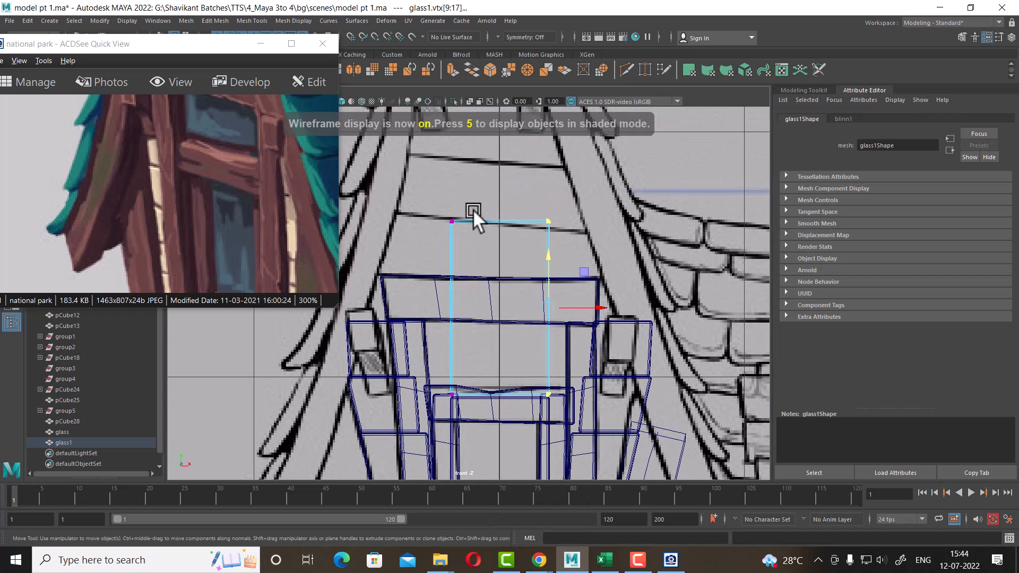
drag(491, 179, 423, 408)
scroll(477, 339, up, 2)
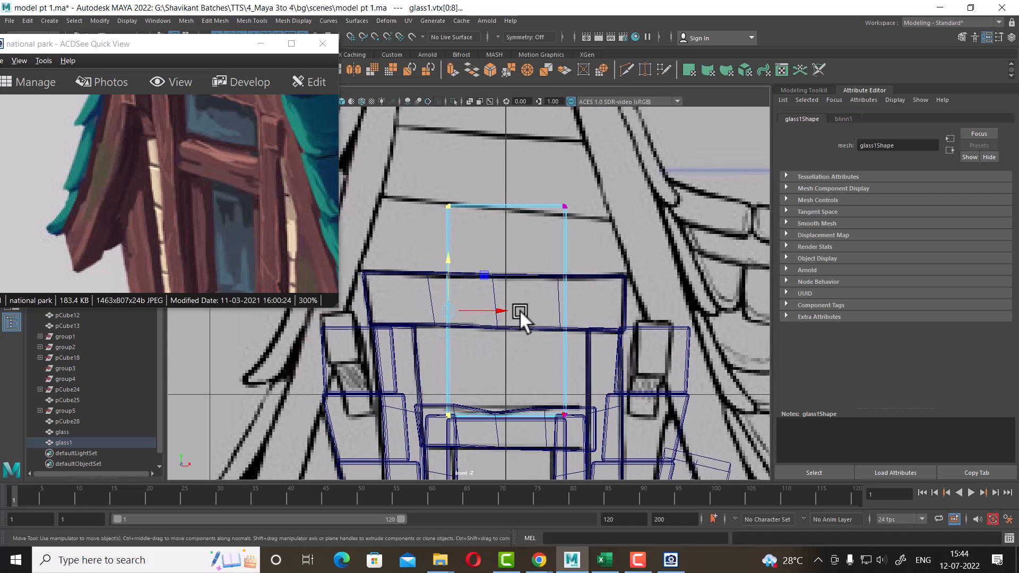
drag(506, 306, 470, 306)
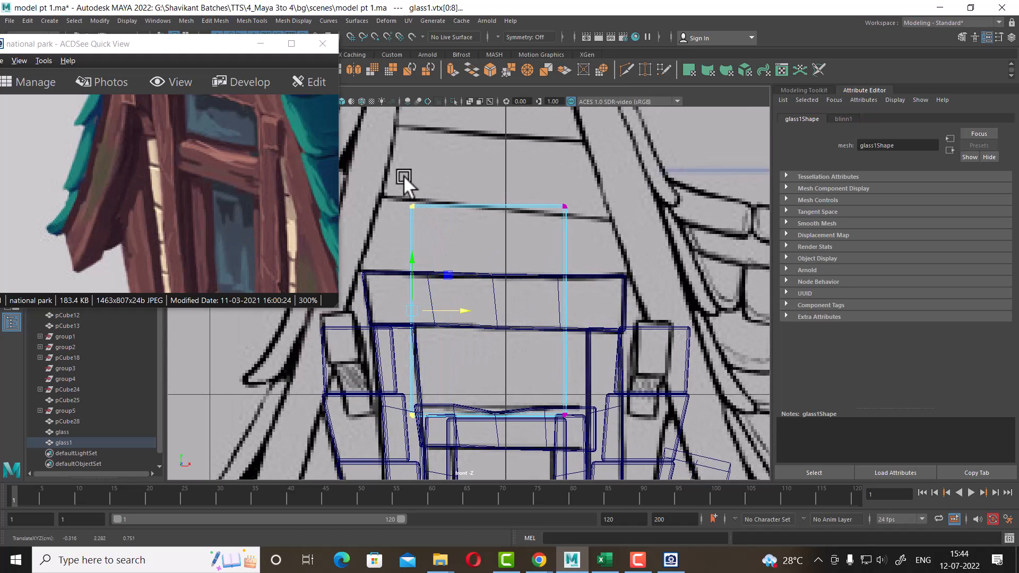
drag(572, 153, 557, 414)
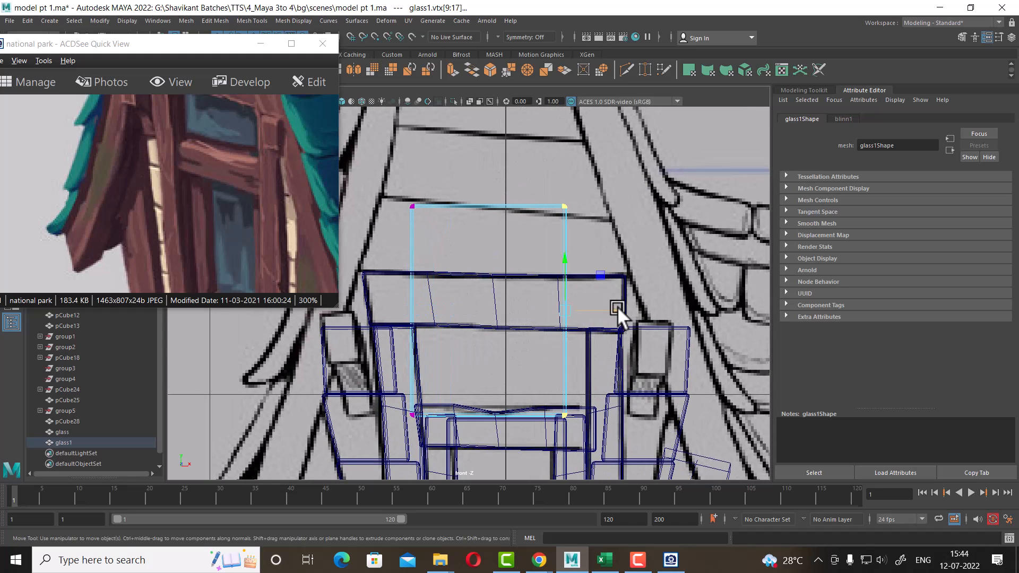
drag(617, 309, 649, 306)
drag(633, 238, 392, 175)
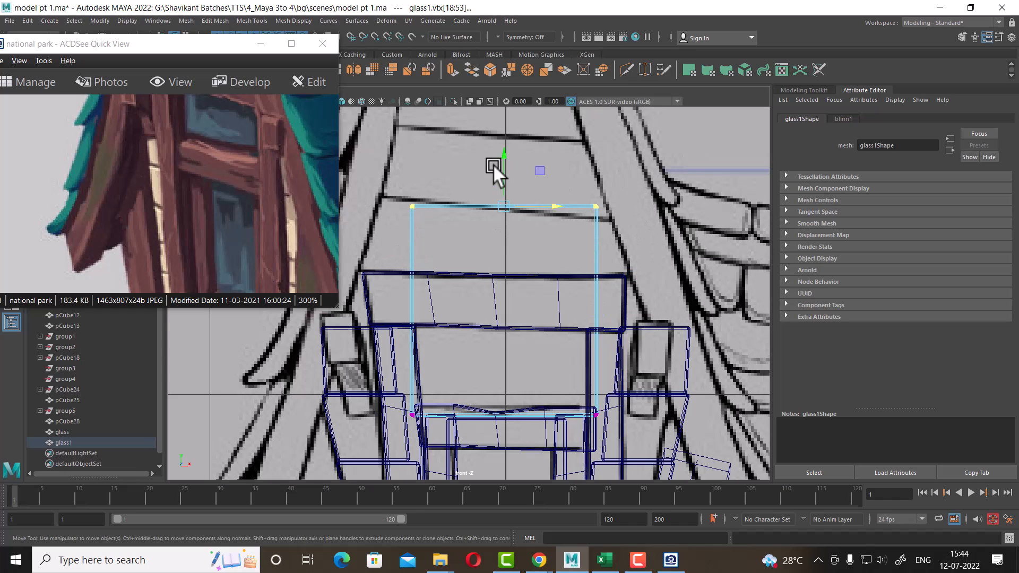
drag(499, 166, 497, 265)
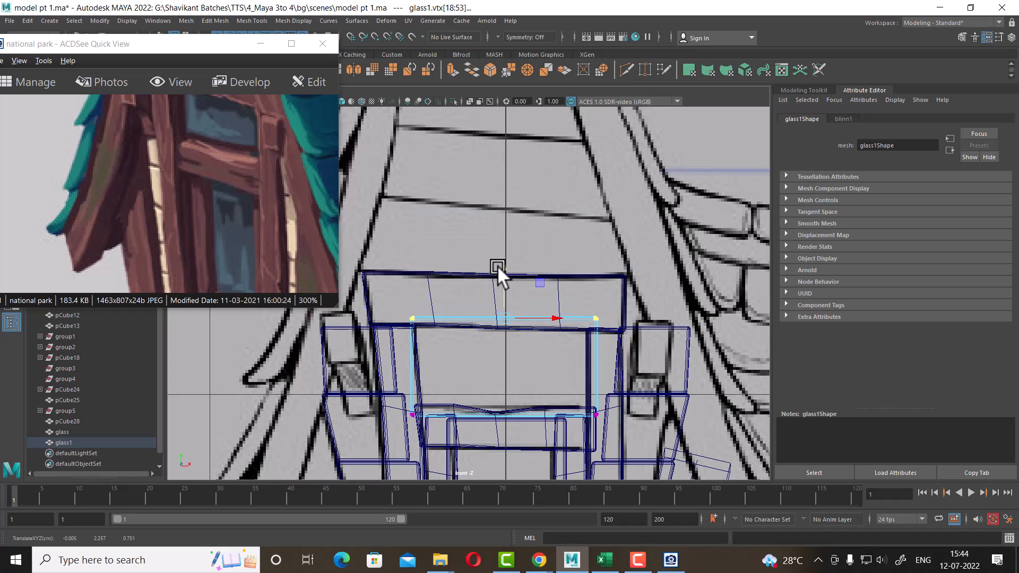
Move the original glass pane back to Translate Z 0.713 in the perspective view
key(space)
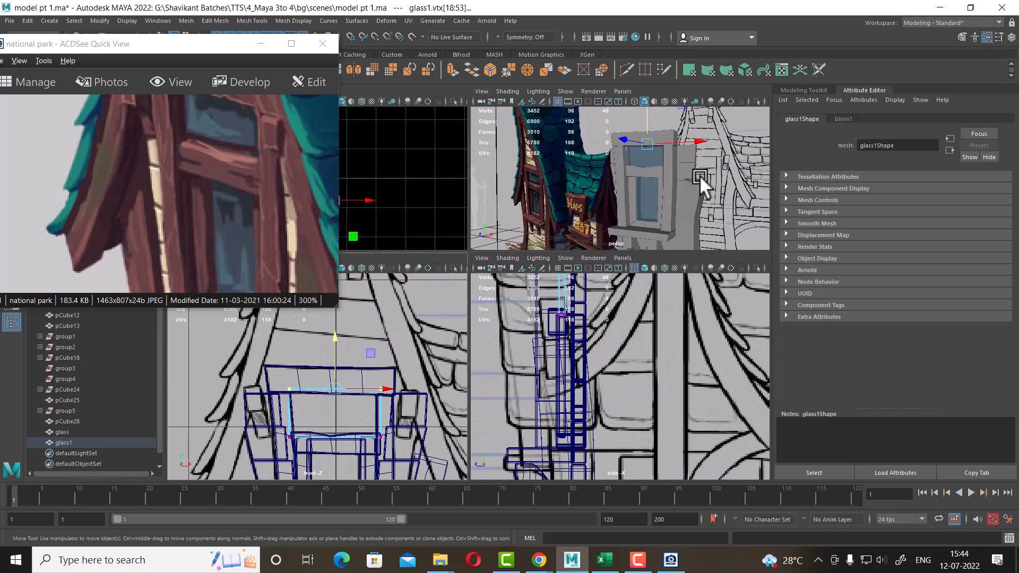
key(space)
alt+right_drag(685, 170, 637, 337)
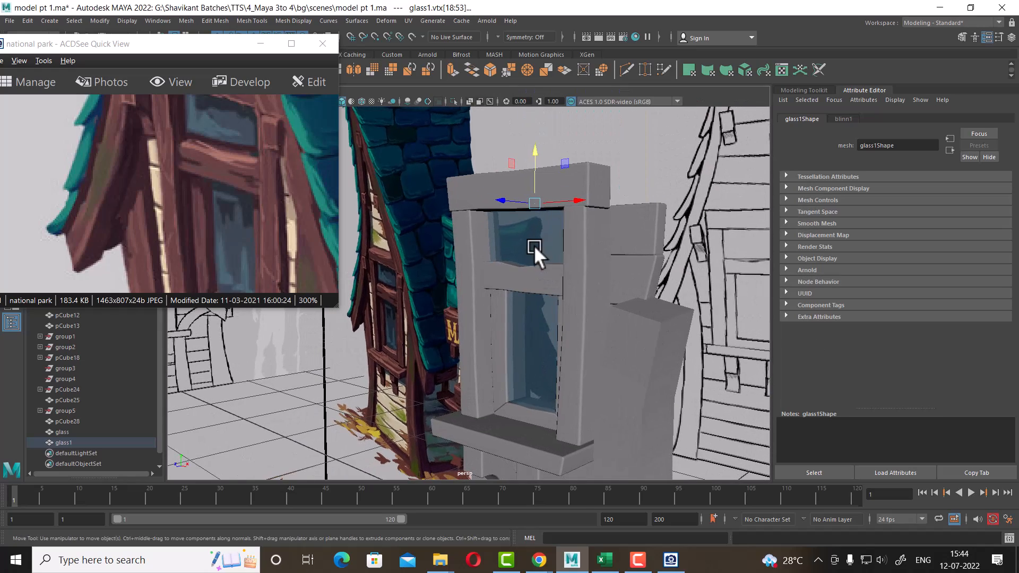
right_drag(534, 244, 640, 171)
alt+drag(640, 173, 591, 185)
alt+right_drag(591, 185, 632, 305)
alt+drag(632, 304, 588, 266)
click(578, 326)
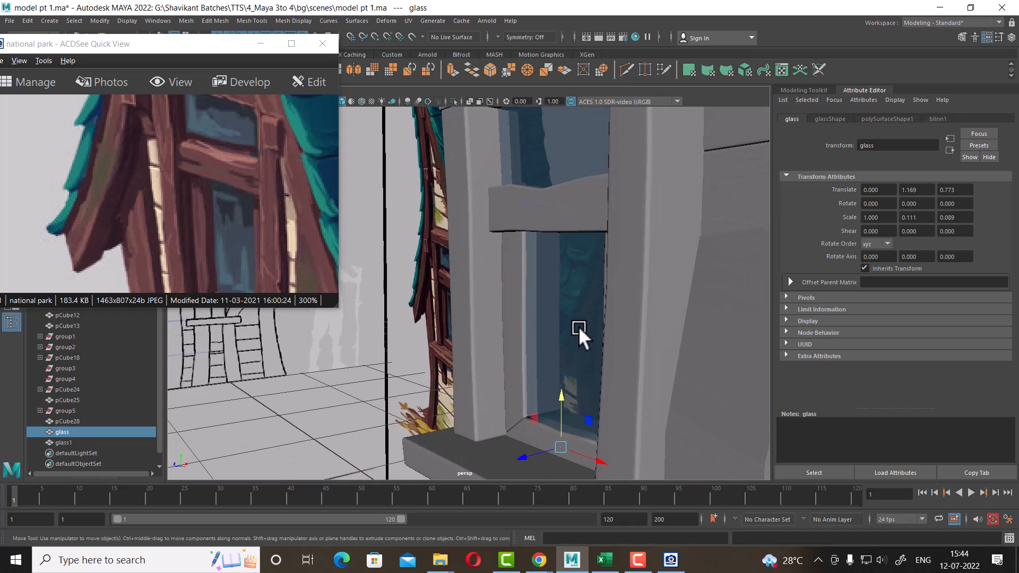
alt+drag(578, 326, 571, 400)
drag(518, 466, 525, 456)
alt+drag(584, 223, 600, 255)
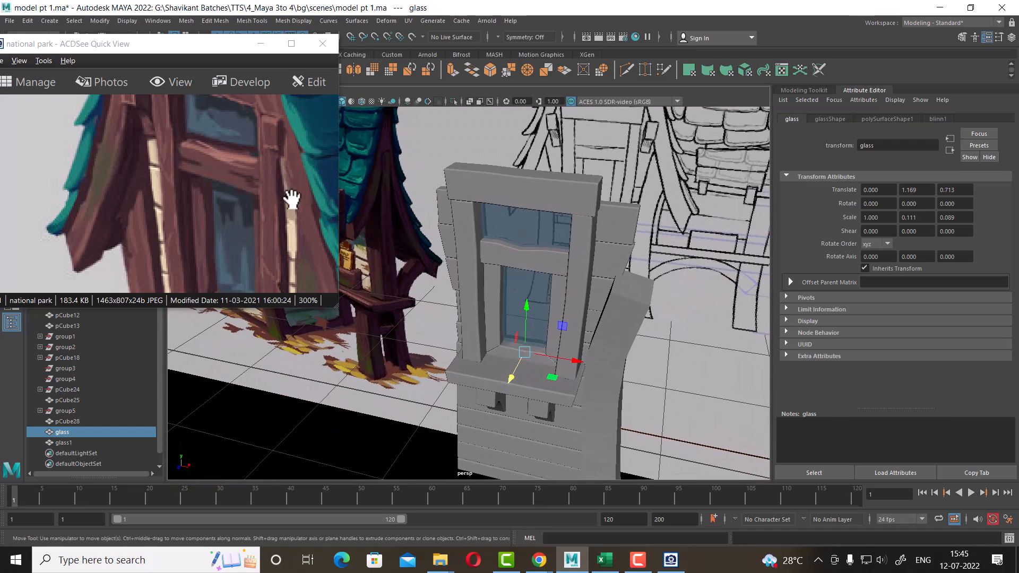
Examine the window's top beam in the reference image and the viewports
drag(291, 198, 272, 209)
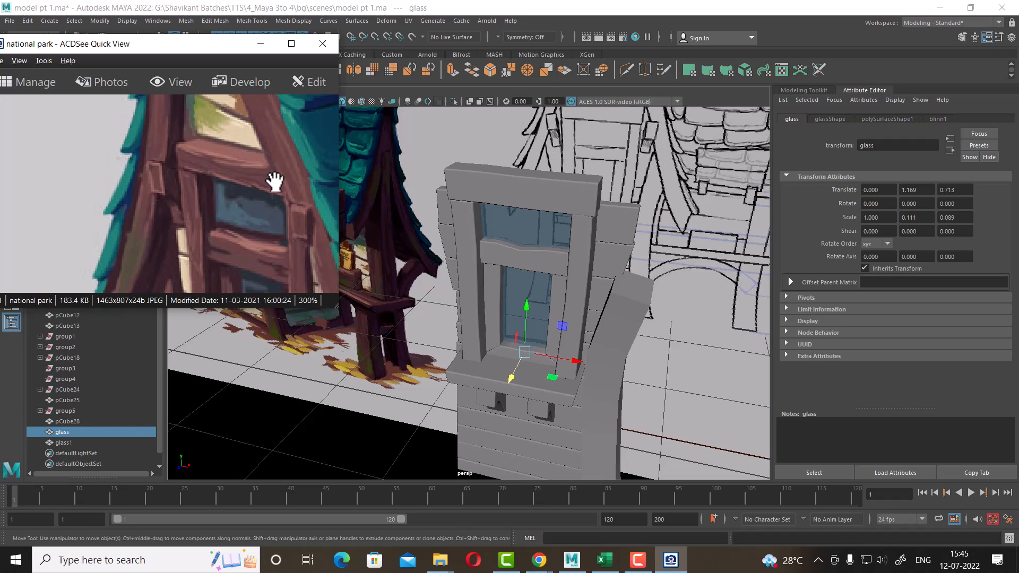
click(550, 205)
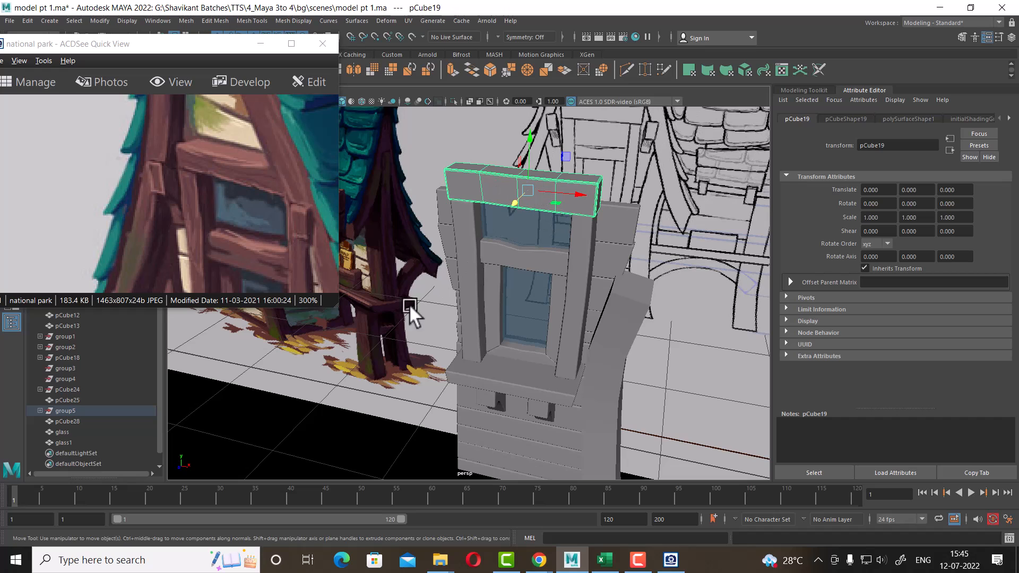
drag(211, 242, 187, 109)
mouse_move(247, 268)
mouse_down()
mouse_move(232, 181)
mouse_move(289, 314)
mouse_up()
drag(255, 183, 270, 278)
mouse_move(633, 397)
alt+right_down()
mouse_move(606, 320)
mouse_move(641, 335)
alt+right_up()
key(space)
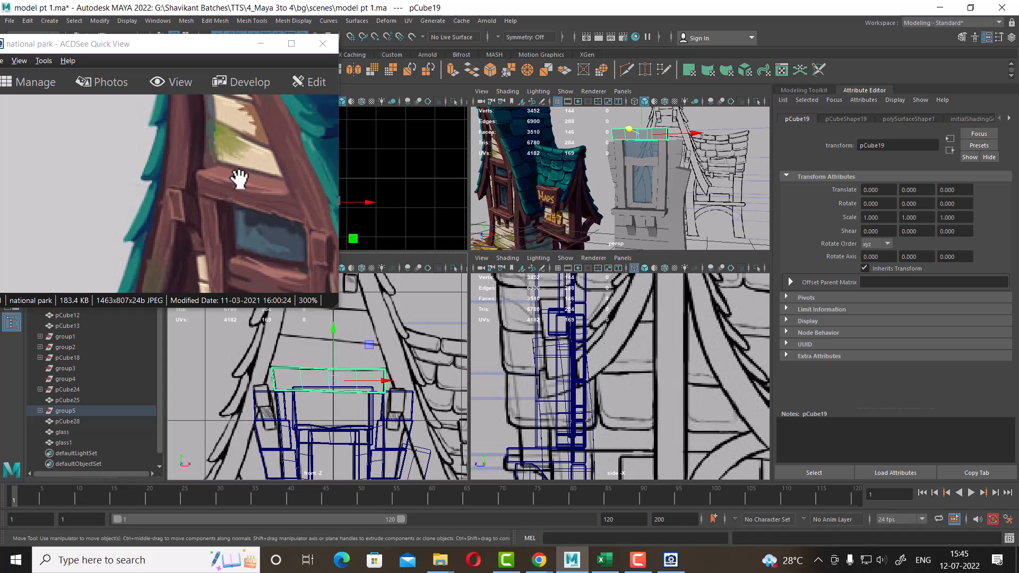
drag(238, 178, 240, 223)
alt+right_drag(369, 387, 397, 398)
alt+middle_drag(368, 357, 403, 413)
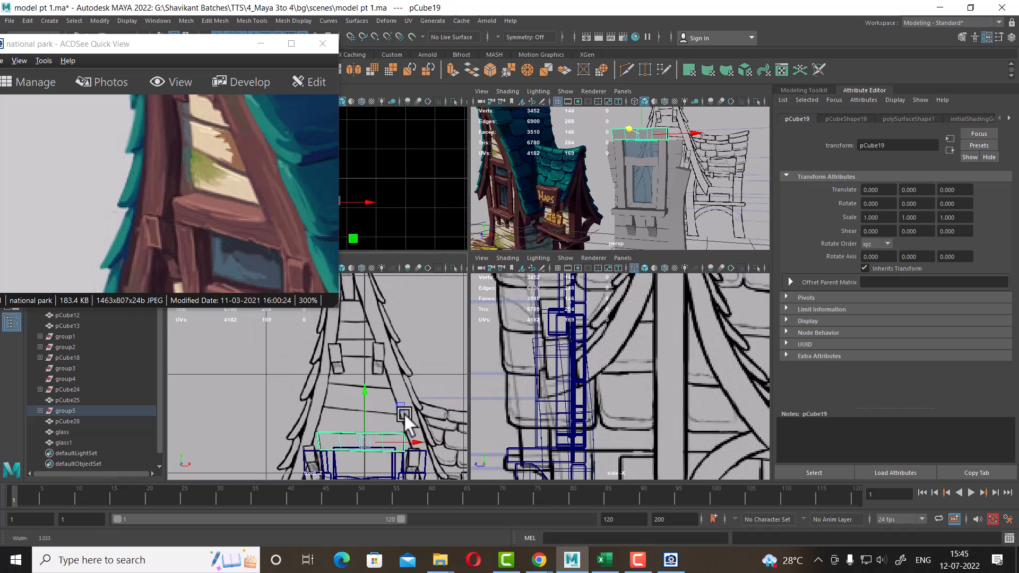
alt+right_drag(403, 413, 399, 399)
alt+middle_drag(400, 399, 408, 369)
key(space)
alt+right_drag(605, 366, 566, 325)
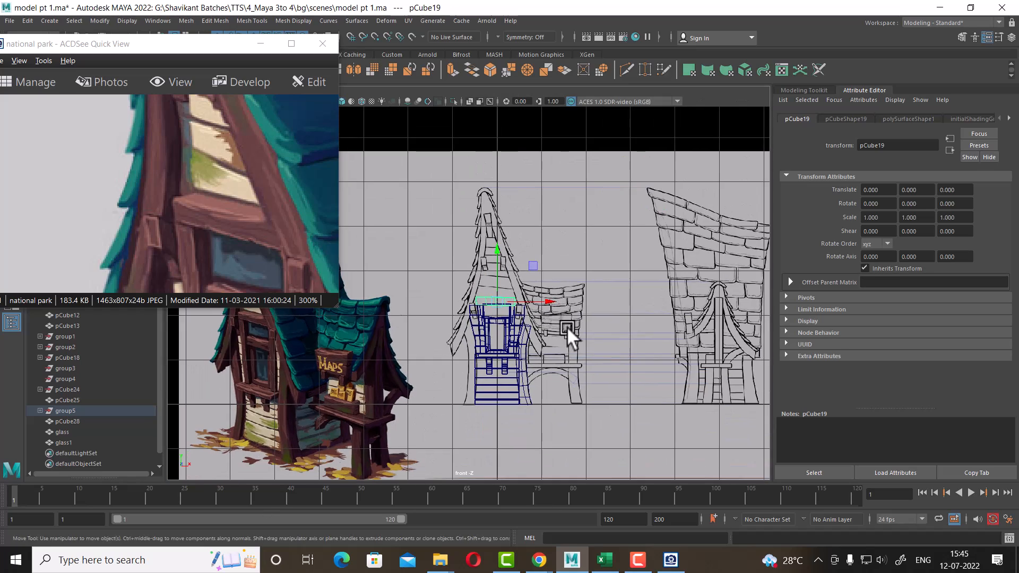
alt+middle_drag(566, 326, 572, 249)
alt+right_drag(572, 249, 716, 472)
click(543, 315)
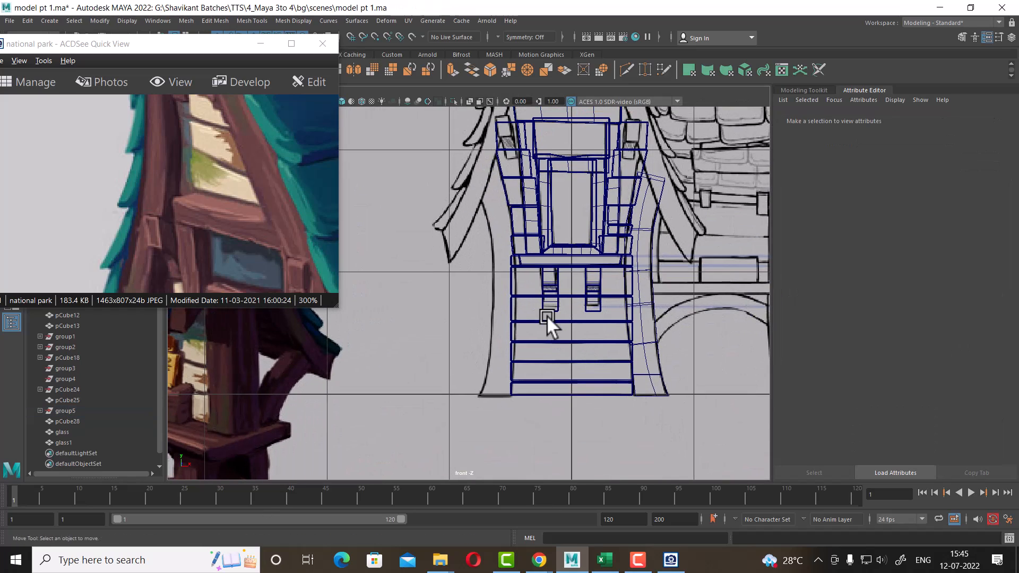
Duplicate the upper pane and place the copy above the window at Translate Y 2.507
click(550, 300)
alt+middle_drag(551, 300, 531, 373)
alt+right_drag(547, 392, 586, 398)
key(ctrl+d)
drag(569, 350, 553, 93)
alt+middle_drag(553, 93, 574, 259)
scroll(574, 259, up, 1)
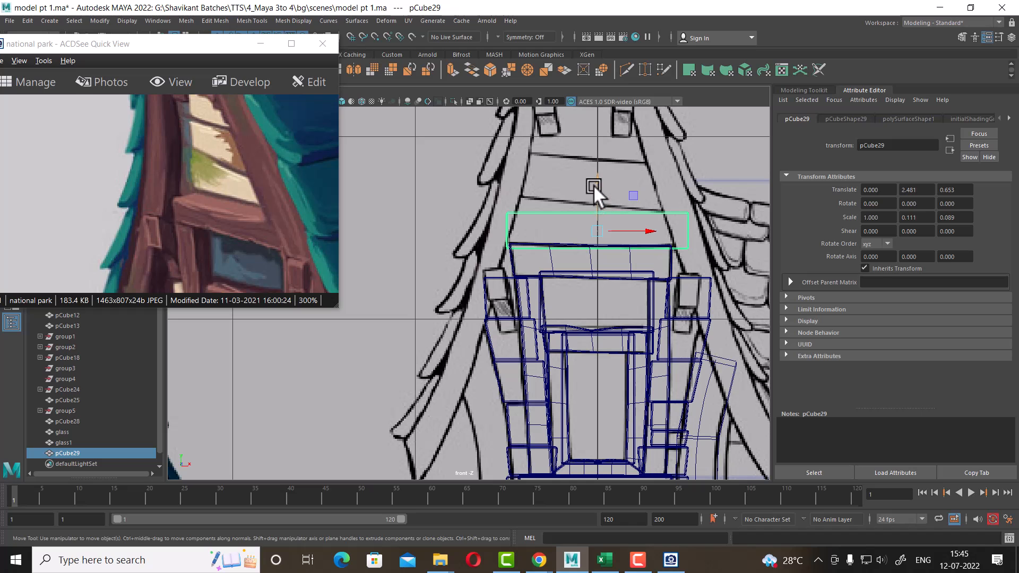
drag(593, 184, 602, 176)
scroll(669, 285, up, 2)
alt+middle_drag(669, 286, 509, 346)
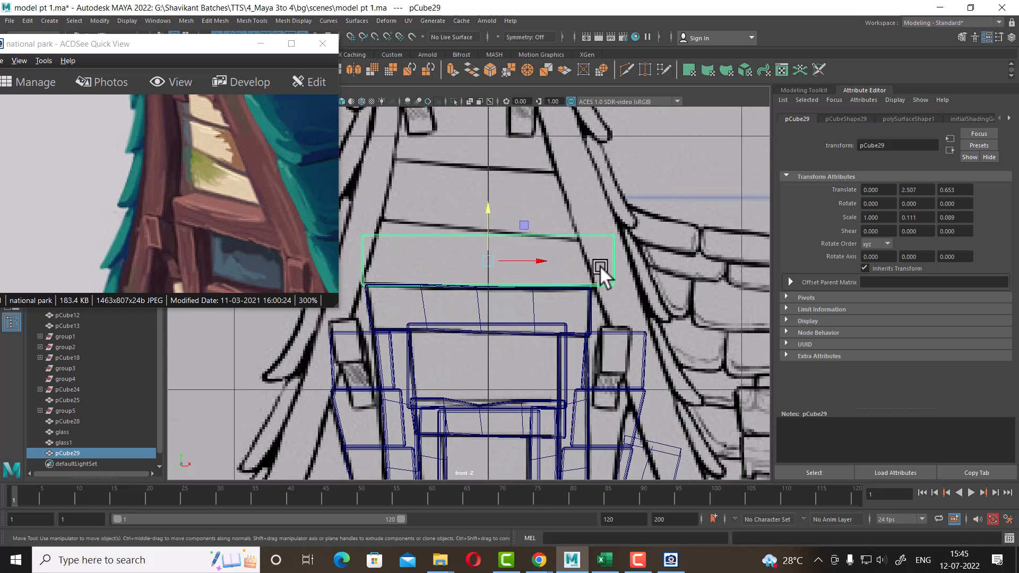
Reshape the new panel's corner vertices to follow the slanted roof outline in the reference
right_drag(611, 236, 502, 230)
scroll(639, 240, up, 1)
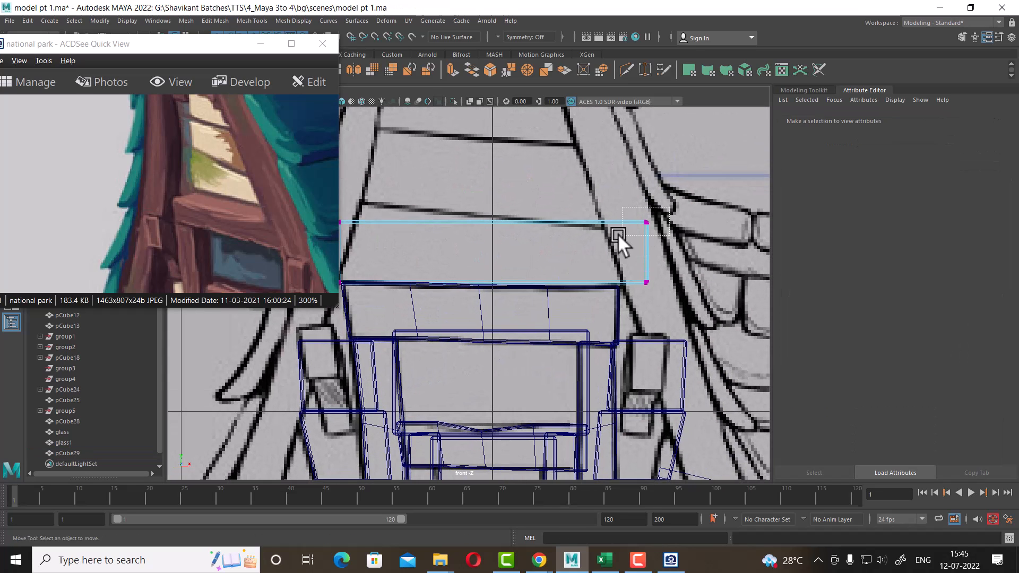
drag(618, 233, 618, 233)
drag(695, 219, 658, 228)
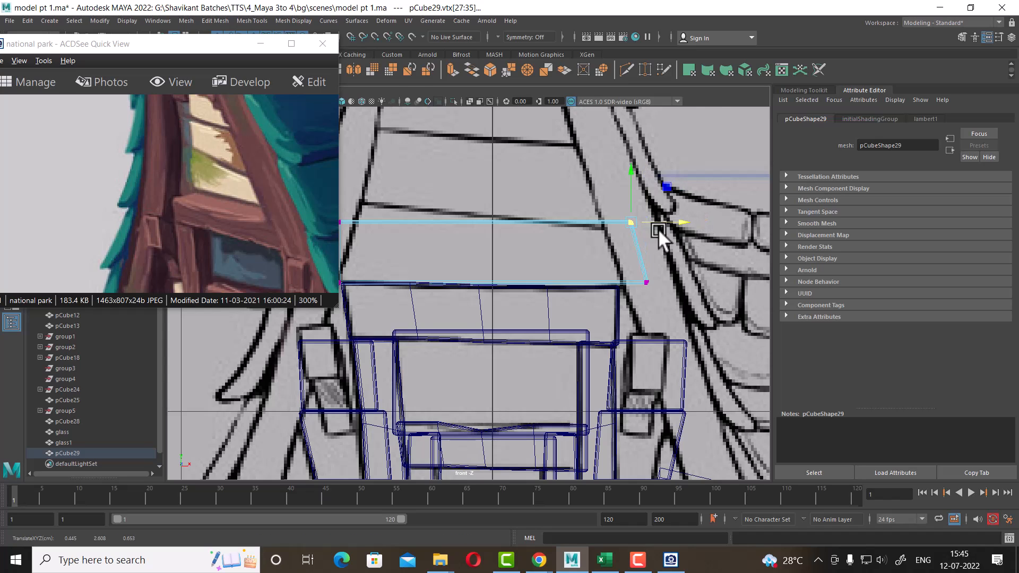
alt+middle_drag(459, 212, 592, 232)
drag(441, 265, 474, 180)
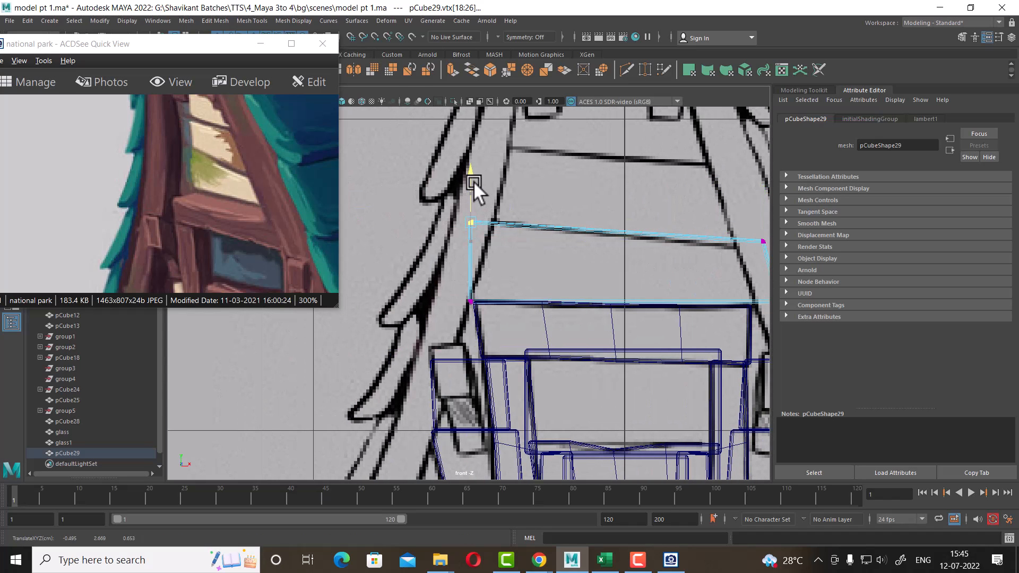
drag(232, 173, 218, 188)
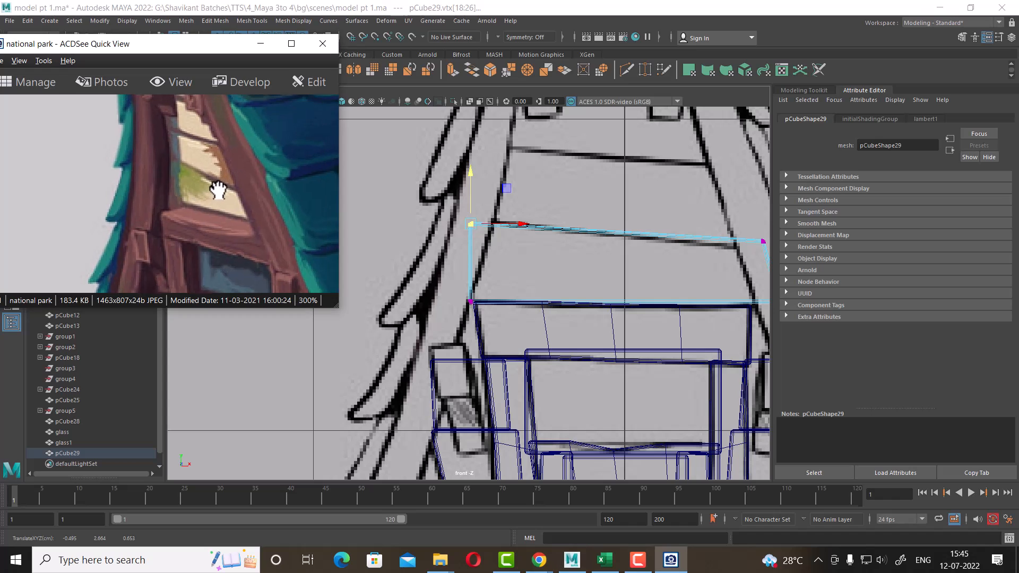
alt+middle_drag(462, 238, 412, 245)
drag(380, 284, 456, 306)
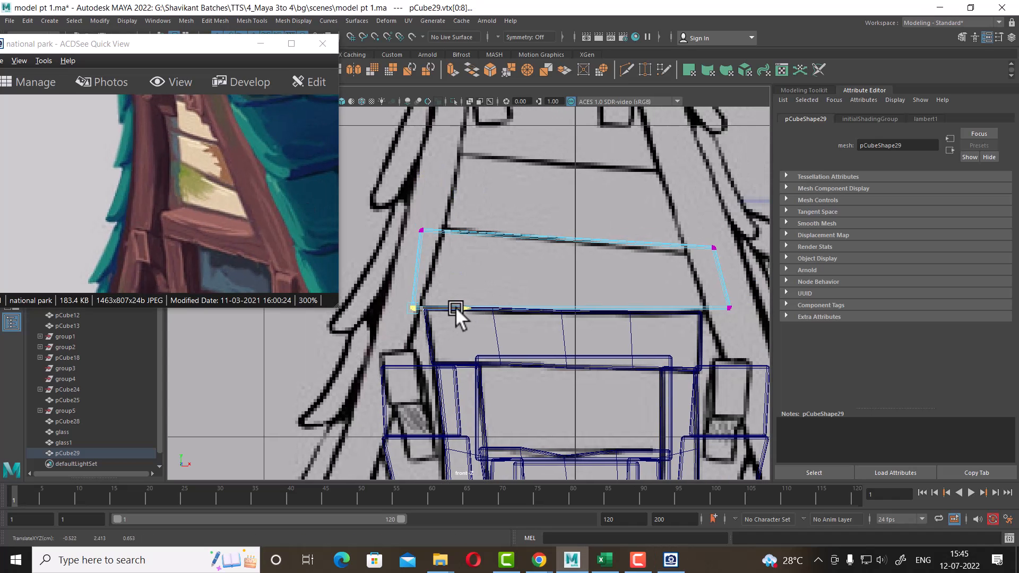
alt+middle_drag(608, 238, 557, 239)
drag(678, 220, 640, 277)
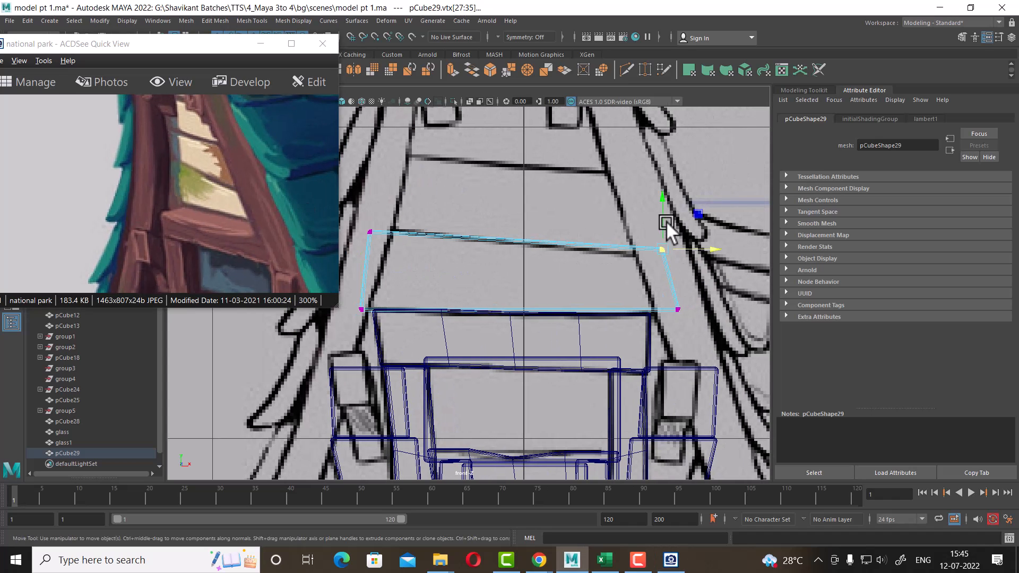
Nudge the upper panel's right corner vertex outward to match the roof slope, then deselect
drag(661, 200, 668, 204)
scroll(625, 268, down, 3)
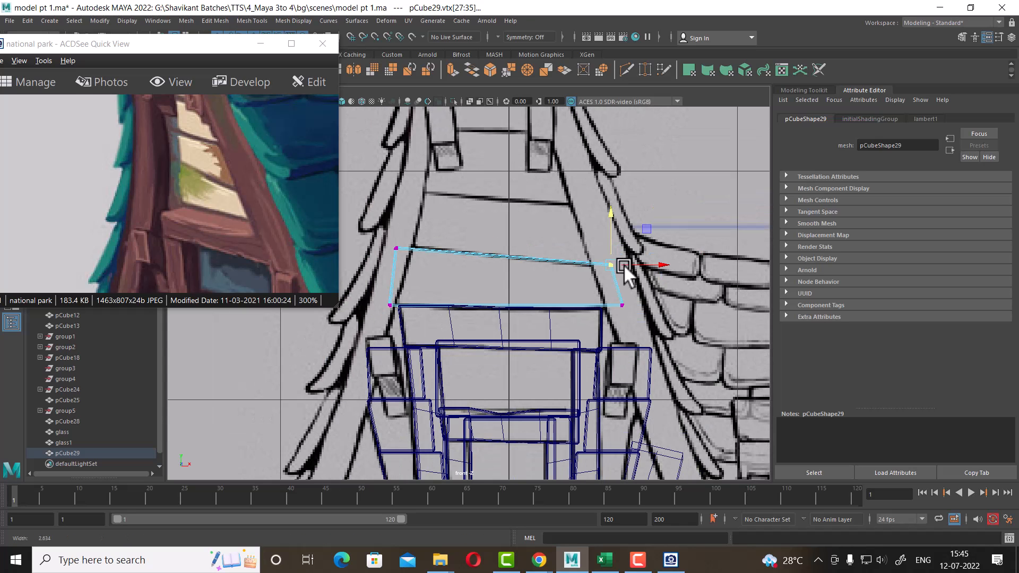
right_drag(578, 257, 630, 241)
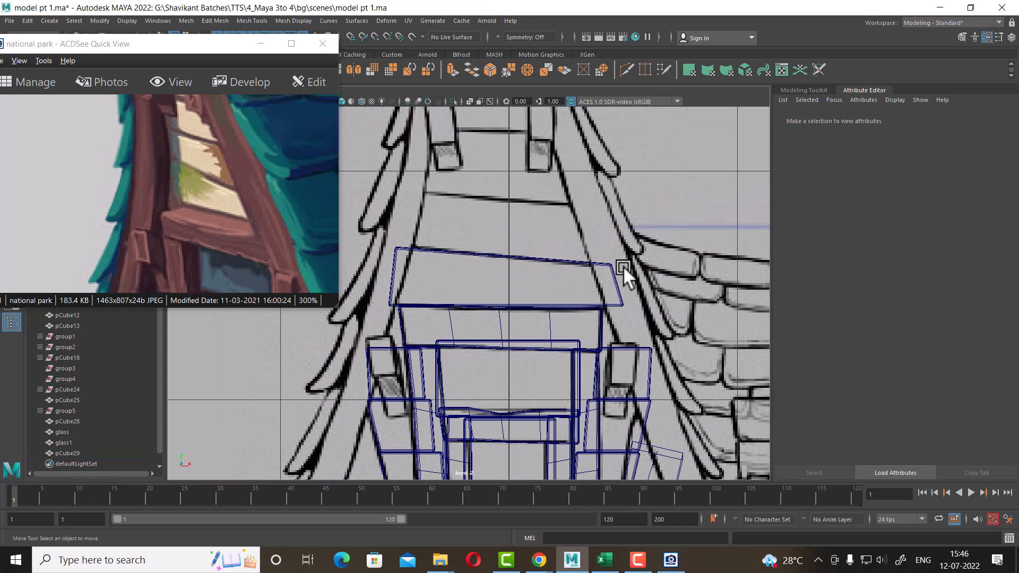
Examine the side brackets of the window in the reference image and across the four viewports
key(space)
alt+drag(644, 176, 674, 170)
alt+middle_drag(675, 169, 671, 213)
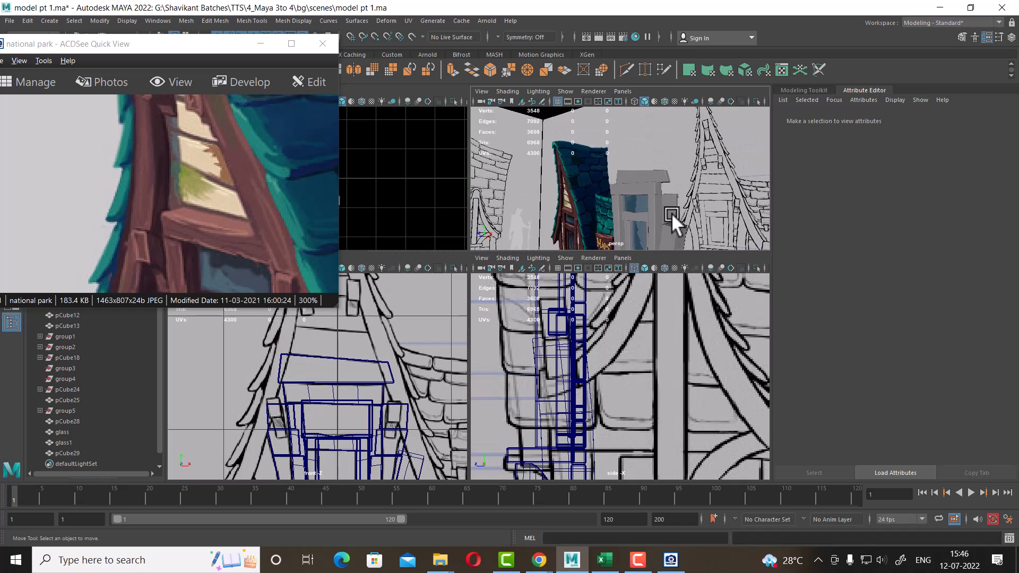
alt+drag(671, 212, 687, 237)
drag(244, 257, 258, 212)
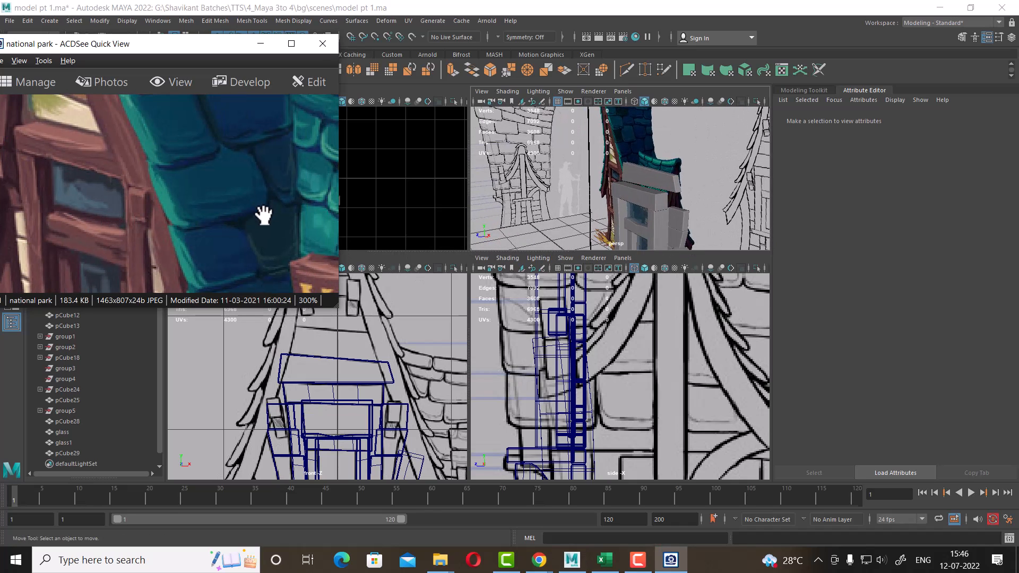
alt+middle_drag(394, 418, 393, 378)
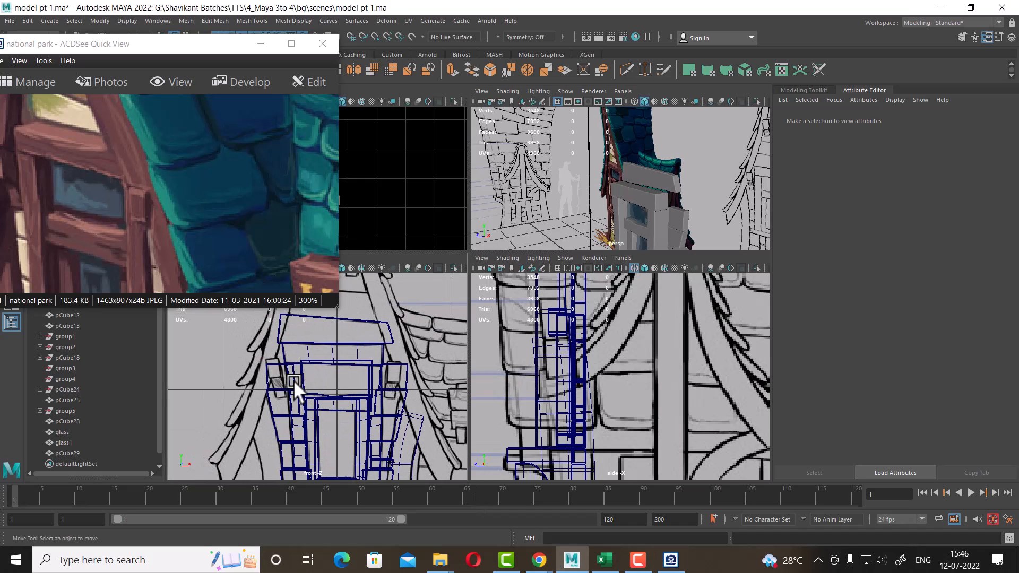
drag(85, 234, 184, 205)
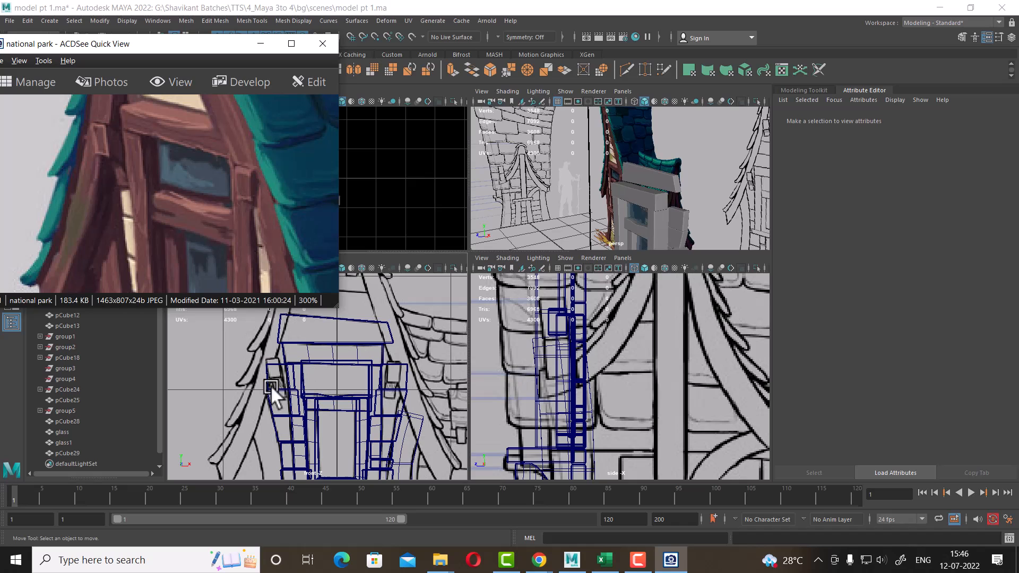
alt+right_drag(392, 412, 365, 411)
alt+middle_drag(365, 411, 362, 339)
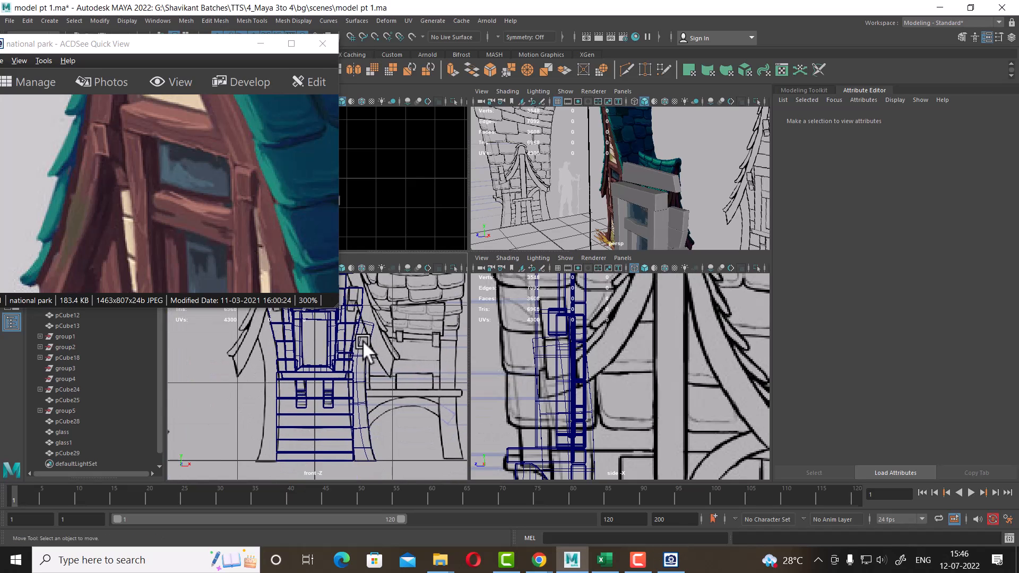
alt+middle_drag(367, 387, 390, 419)
click(364, 430)
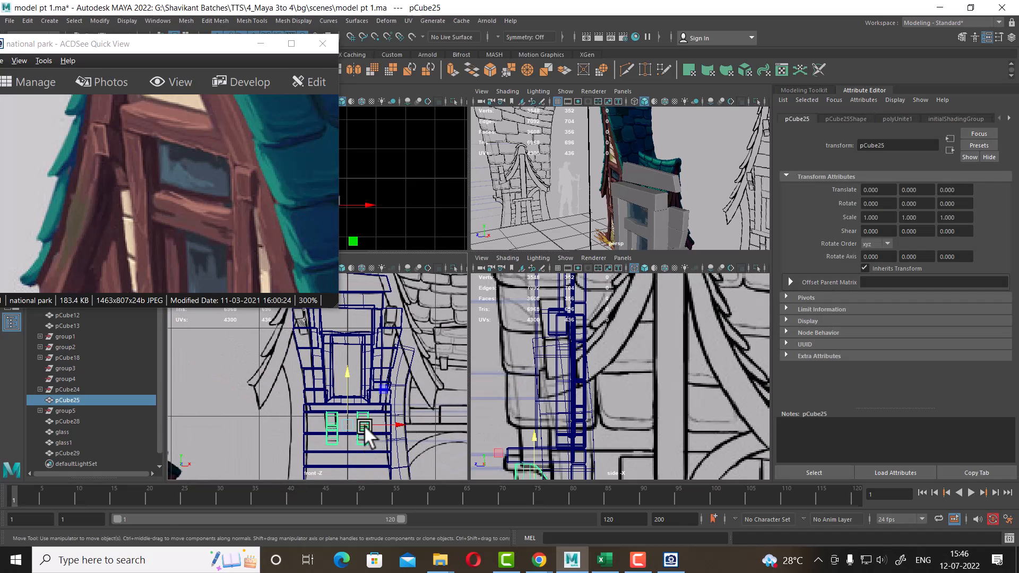
scroll(636, 375, down, 3)
alt+middle_drag(360, 346, 359, 401)
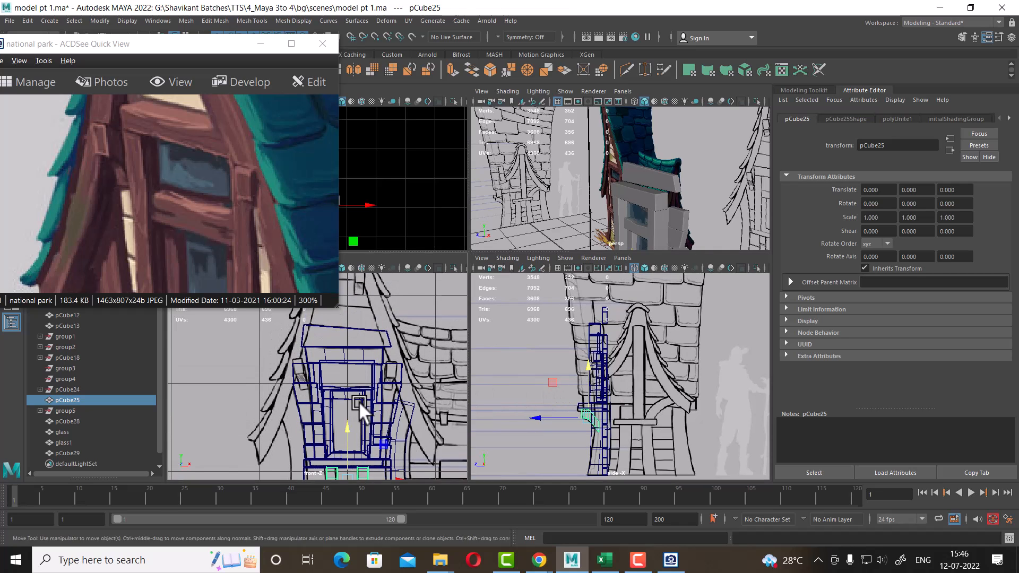
alt+right_drag(359, 402, 366, 404)
alt+right_drag(606, 344, 634, 352)
mouse_move(634, 353)
alt+middle_down()
mouse_move(625, 342)
mouse_move(641, 350)
alt+middle_up()
alt+drag(637, 159, 662, 162)
shift+right_drag(660, 157, 657, 373)
click(686, 198)
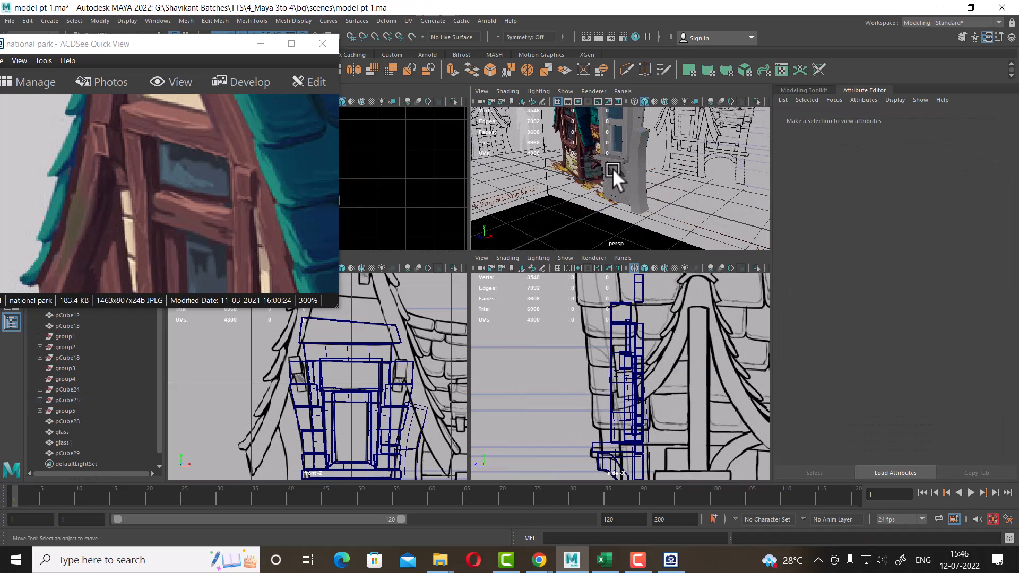
Select the small bracket beneath the window and delete its construction history, applying the adjacent cleanup tools
click(621, 168)
alt+middle_drag(646, 422, 649, 373)
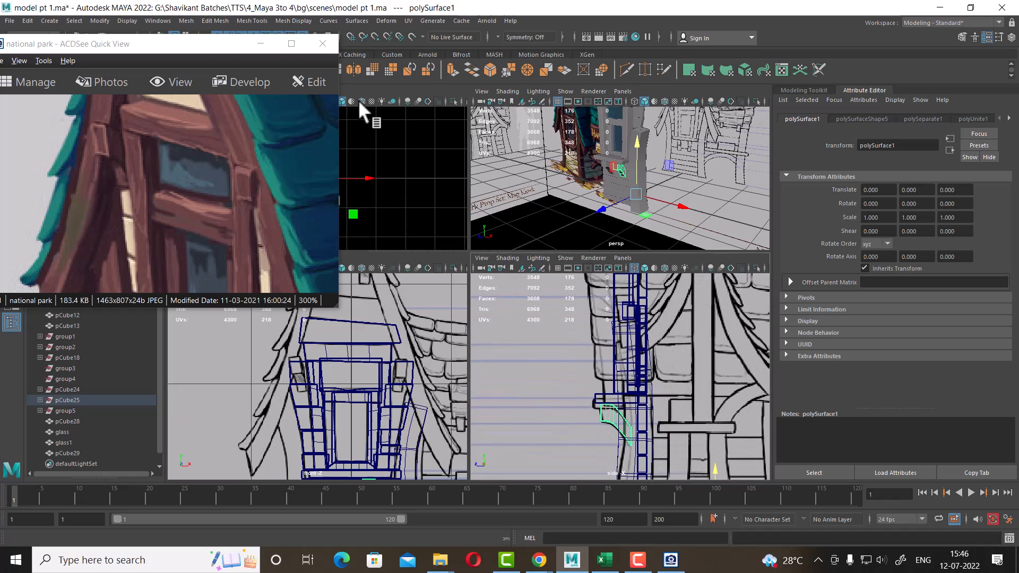
drag(214, 48, 231, 173)
click(253, 70)
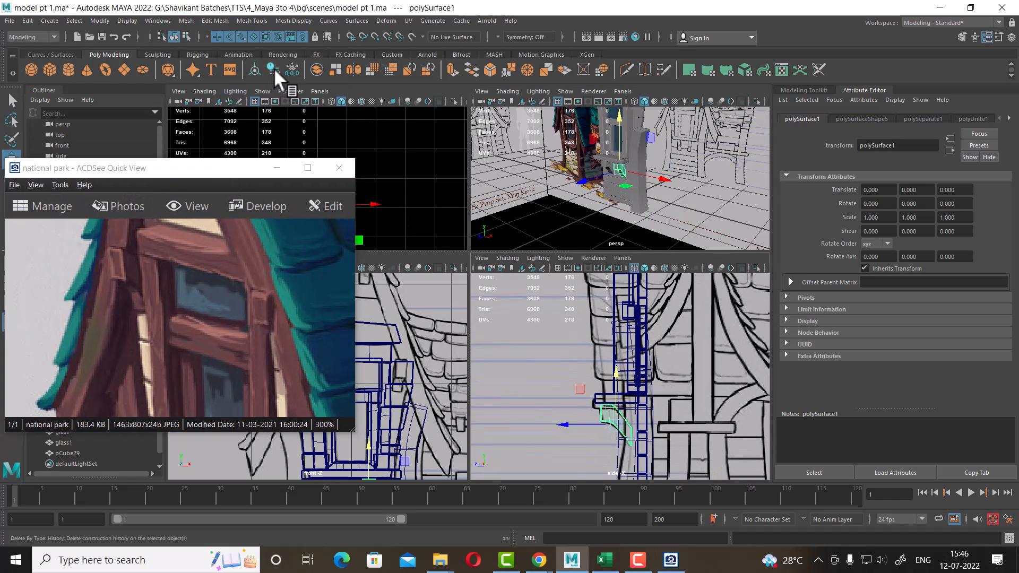
click(274, 70)
click(291, 71)
scroll(710, 471, up, 1)
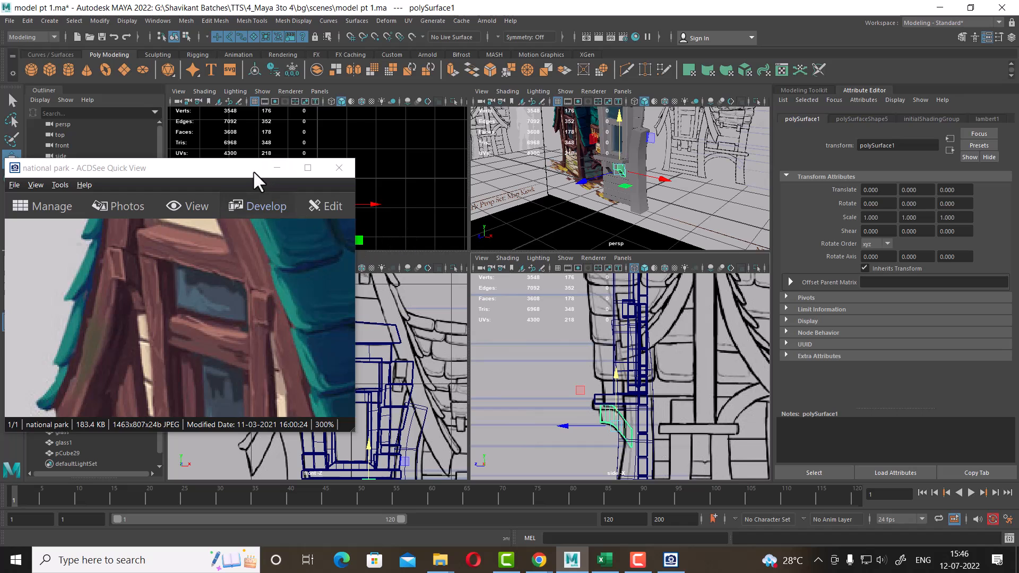
drag(253, 170, 246, 42)
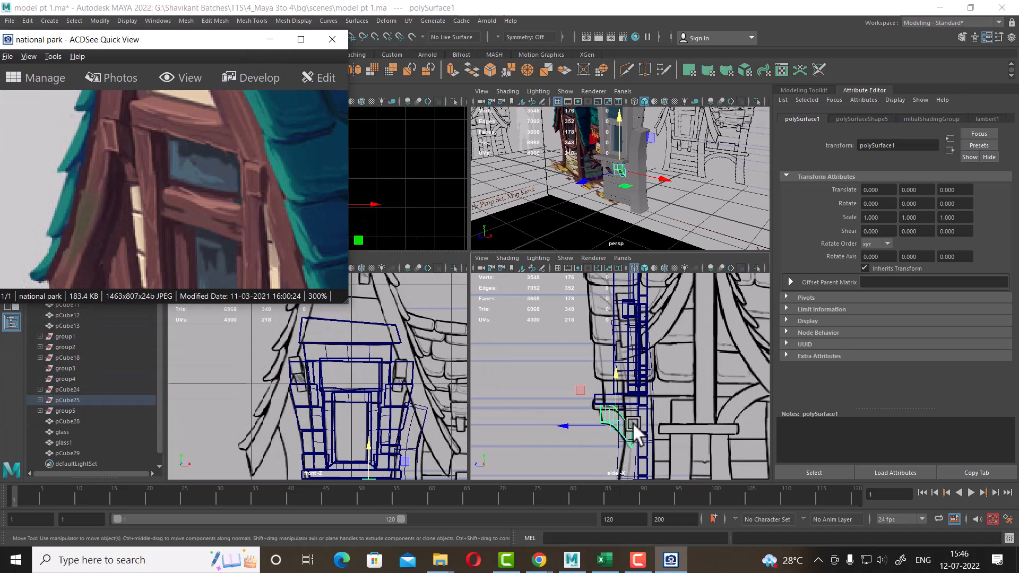
Duplicate the bracket and move the copy up beside the window's upper right frame
click(670, 429)
key(ctrl+space)
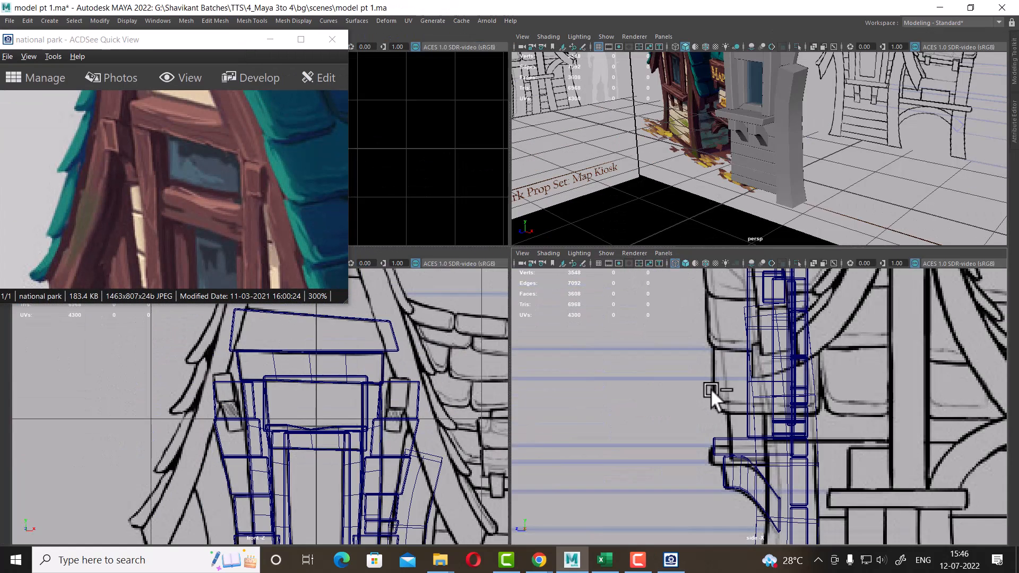
scroll(799, 142, up, 2)
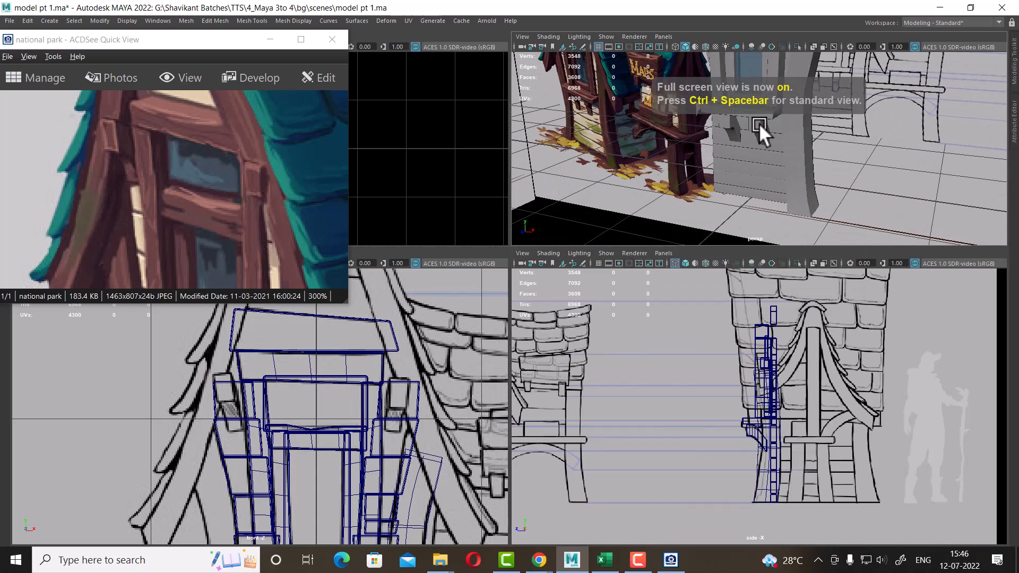
click(759, 125)
scroll(388, 431, down, 4)
alt+middle_drag(401, 438, 417, 391)
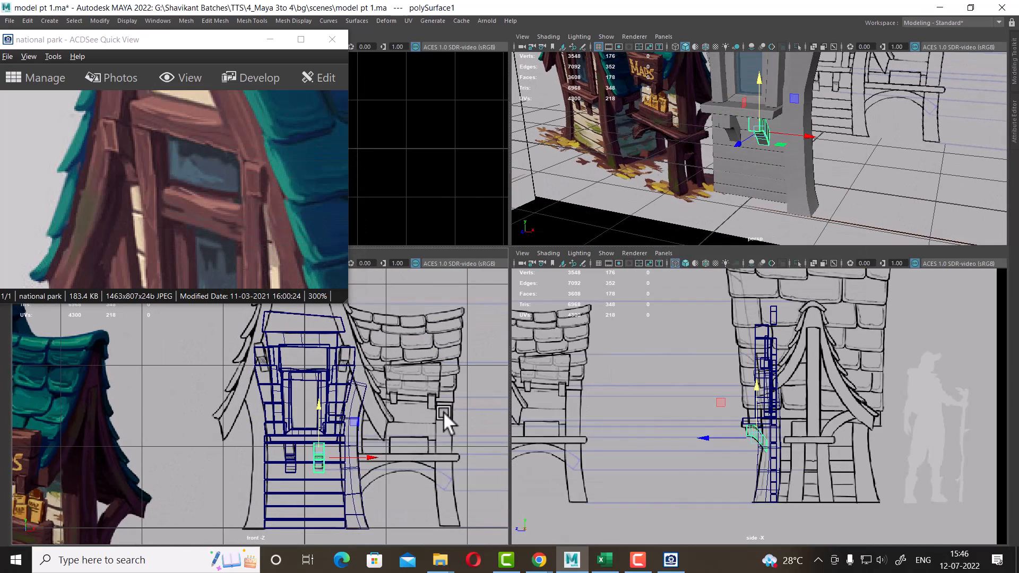
key(space)
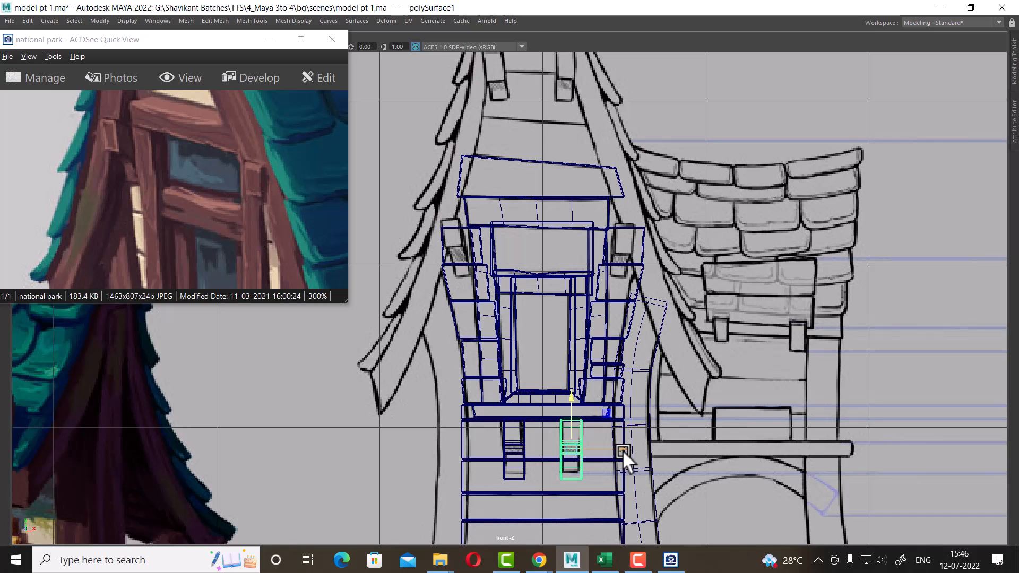
key(ctrl+d)
drag(624, 450, 662, 447)
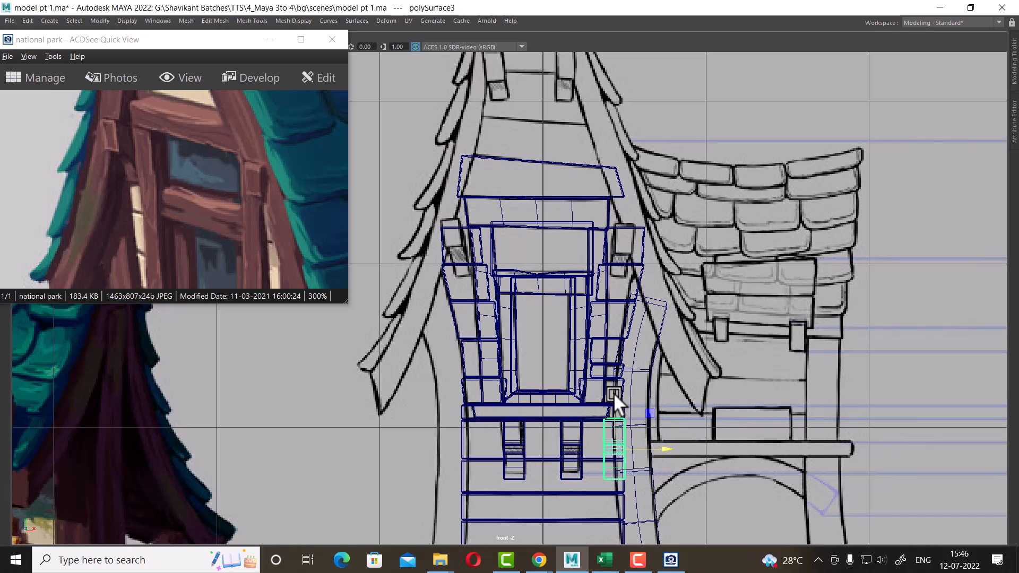
drag(613, 394, 638, 199)
Fine-tune the copied bracket's position against the window's upper right frame
scroll(725, 428, up, 2)
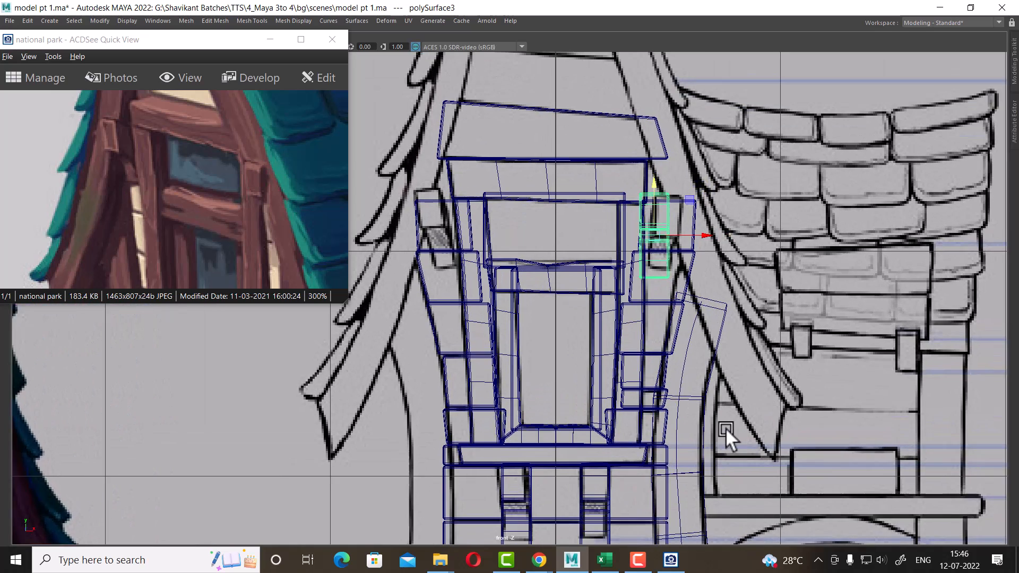
scroll(655, 261, up, 3)
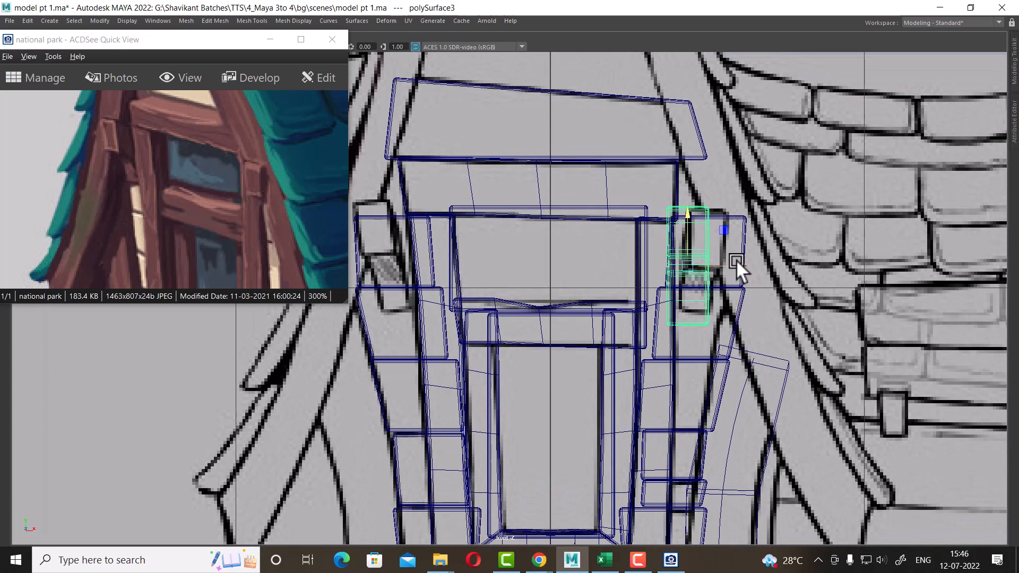
middle_drag(739, 267, 753, 264)
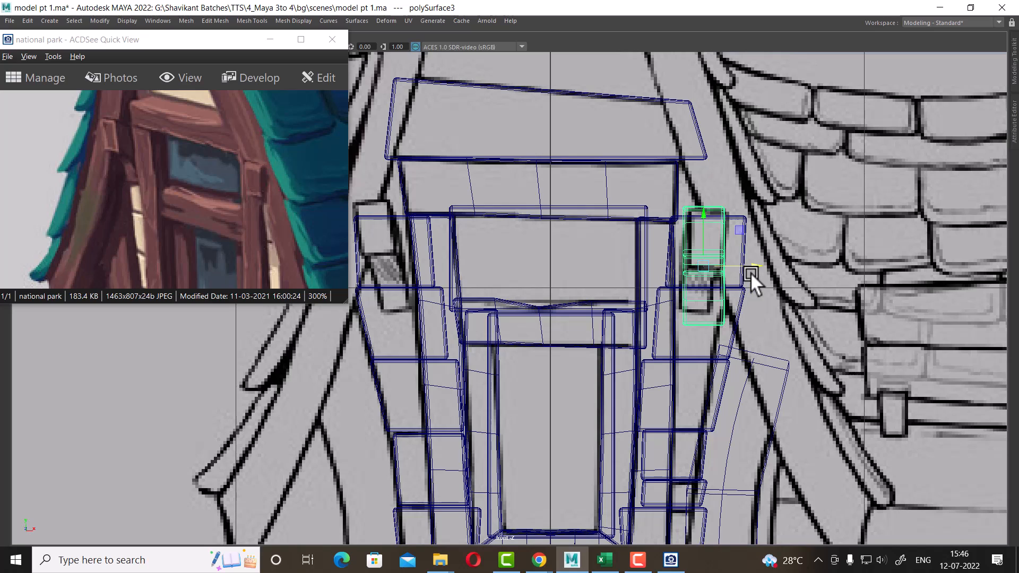
drag(754, 265, 759, 265)
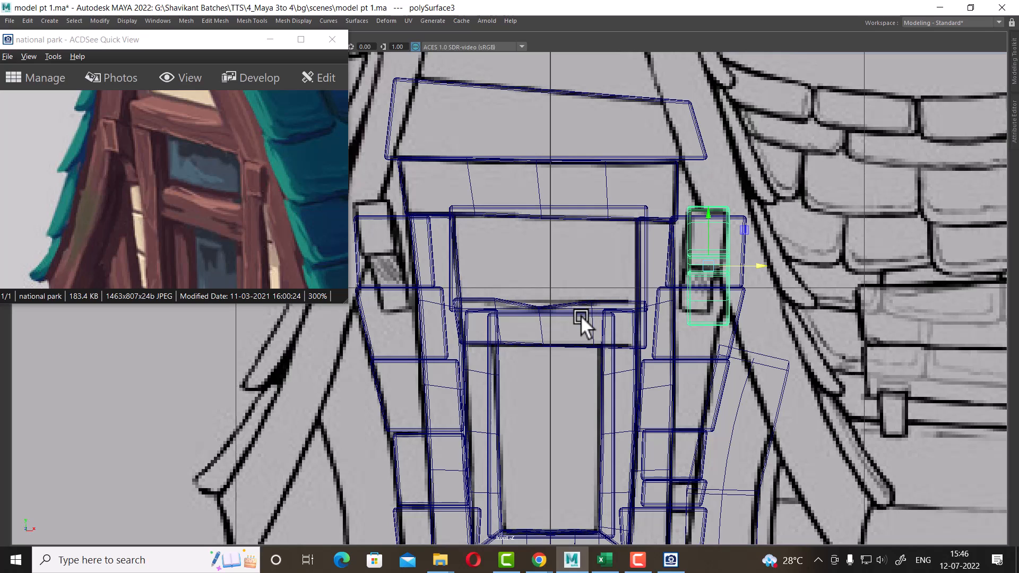
Snap the copied bracket's pivot to its corner and rotate the bracket to fit the frame
key(space)
alt+drag(794, 138, 847, 142)
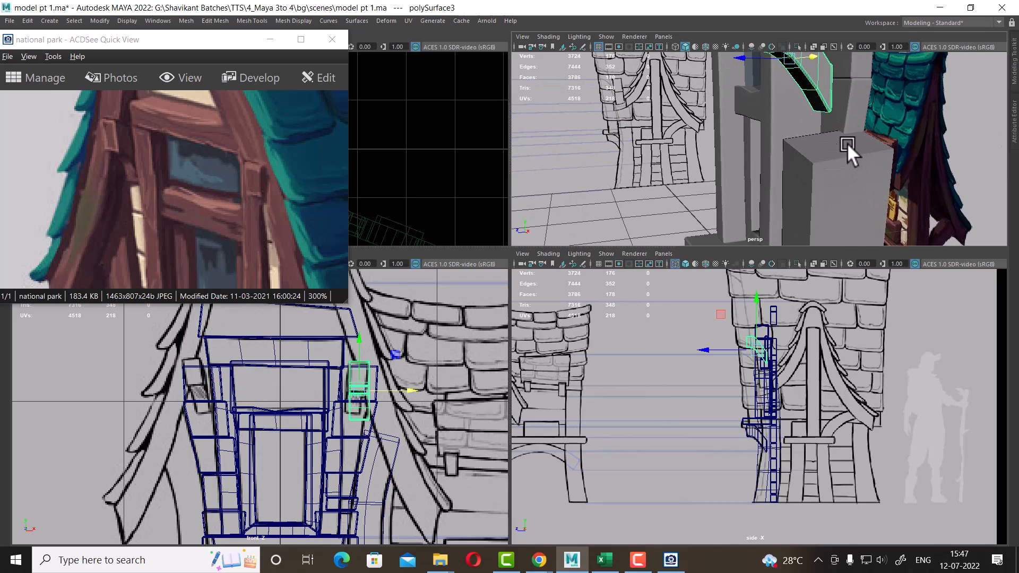
key(d)
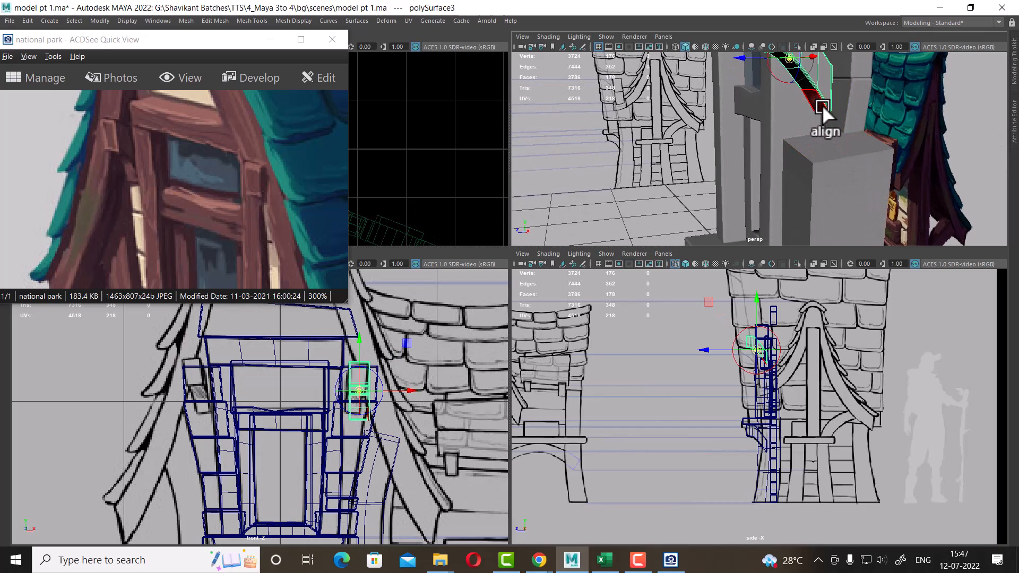
click(832, 109)
scroll(357, 460, up, 2)
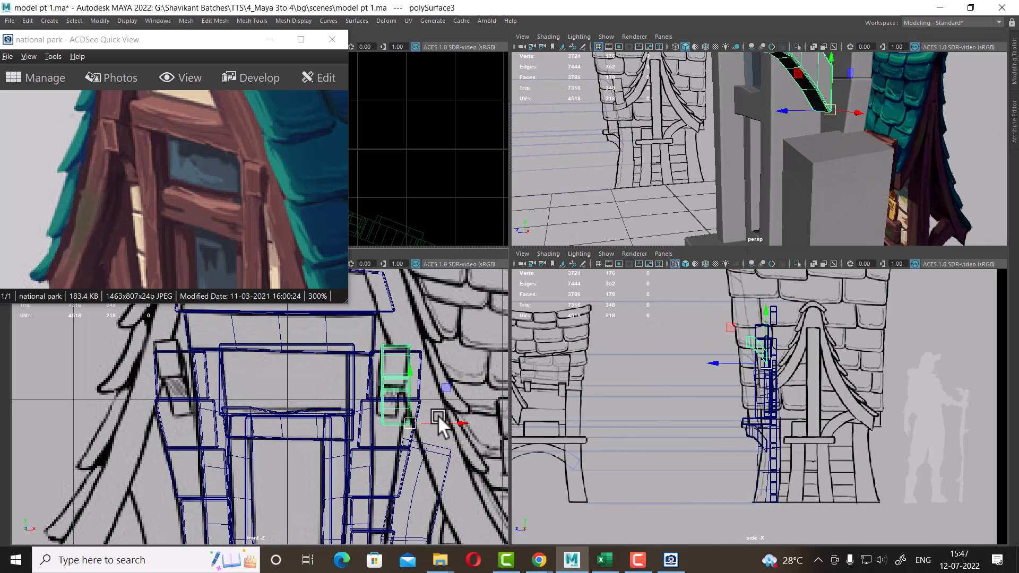
key(e)
drag(428, 413, 450, 419)
key(w)
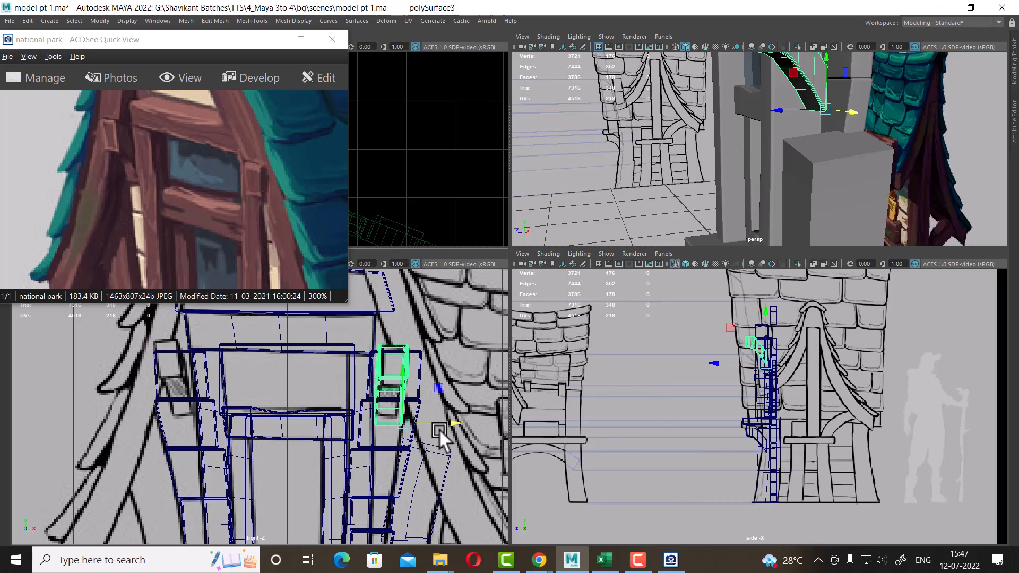
Scale the copied bracket down slightly and nudge it into place against the frame
alt+drag(785, 153, 849, 175)
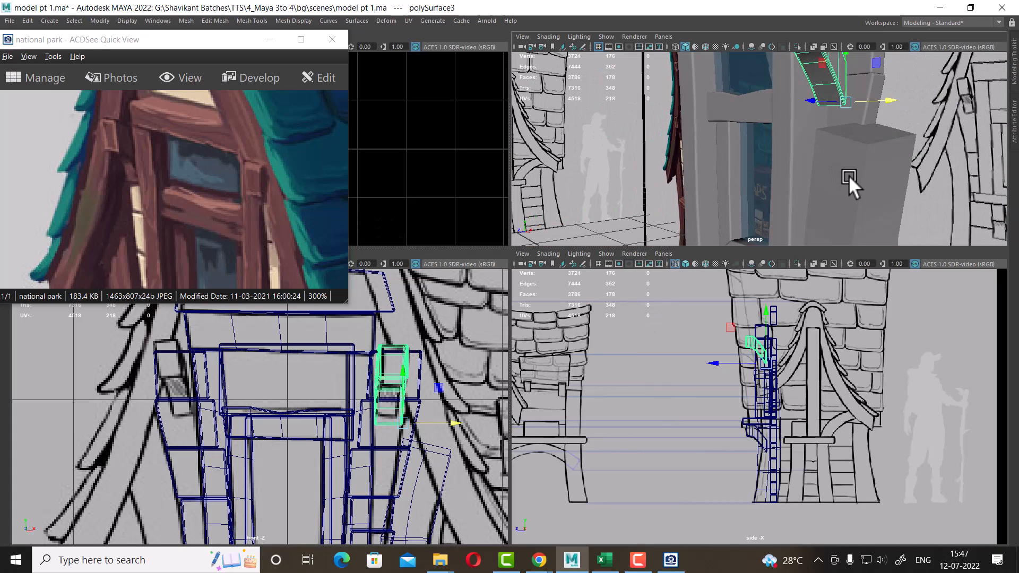
key(r)
drag(845, 101, 838, 104)
key(w)
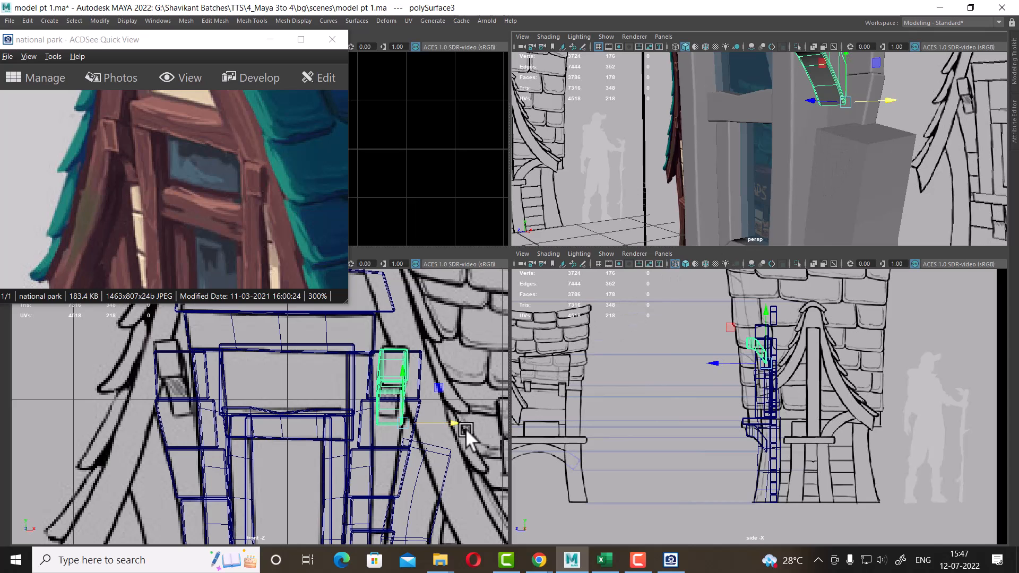
drag(454, 423, 455, 421)
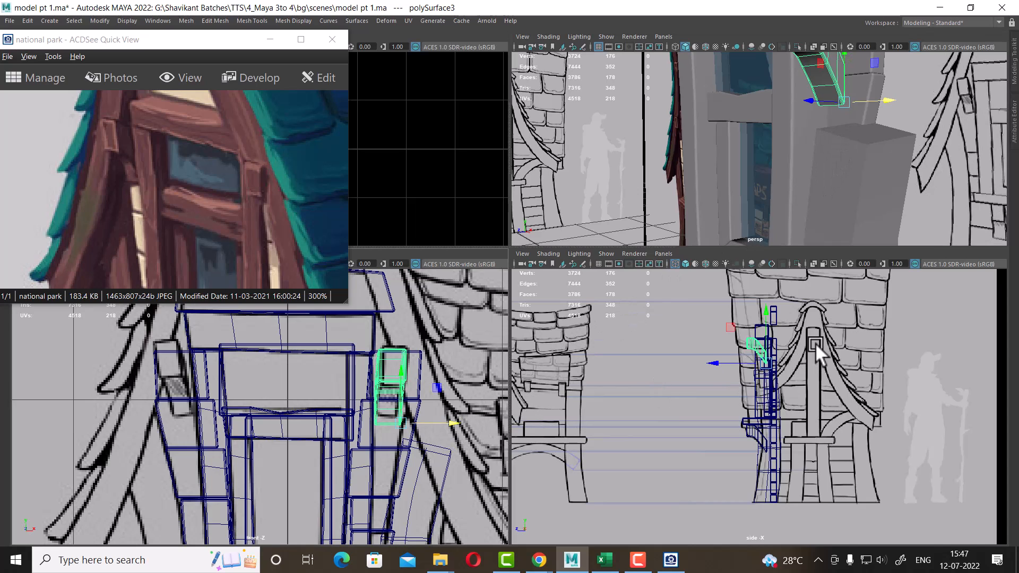
scroll(830, 388, up, 3)
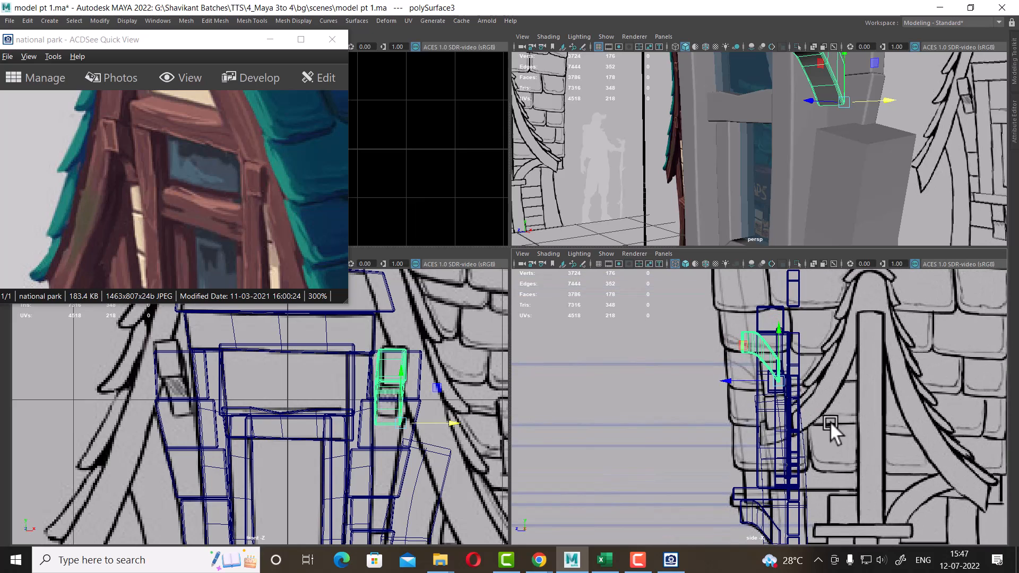
scroll(415, 414, up, 1)
alt+middle_drag(417, 416, 405, 435)
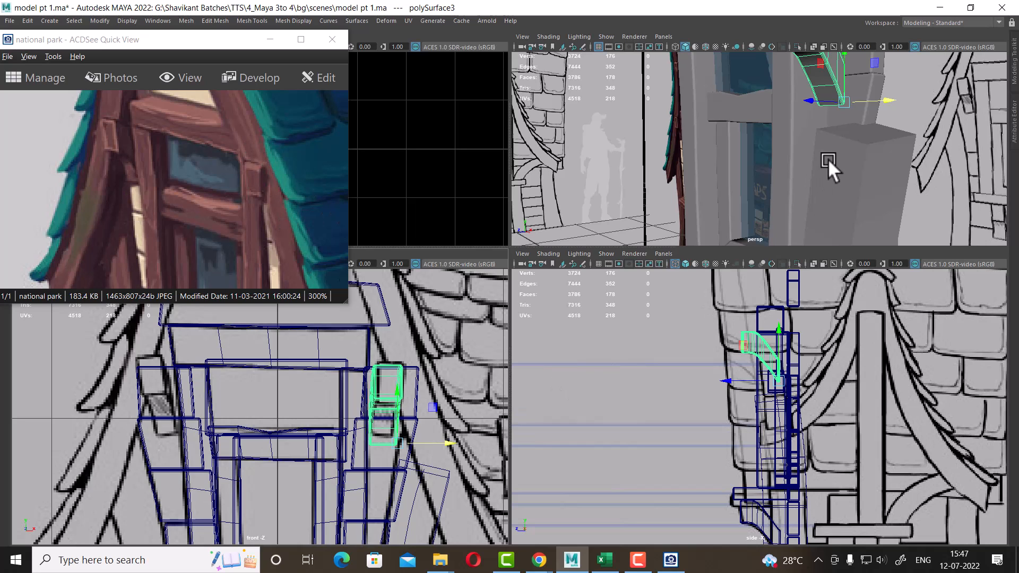
Select the upper gable panel and lower it slightly above the window
scroll(829, 158, down, 3)
alt+middle_drag(795, 95, 805, 204)
alt+middle_drag(257, 453, 311, 451)
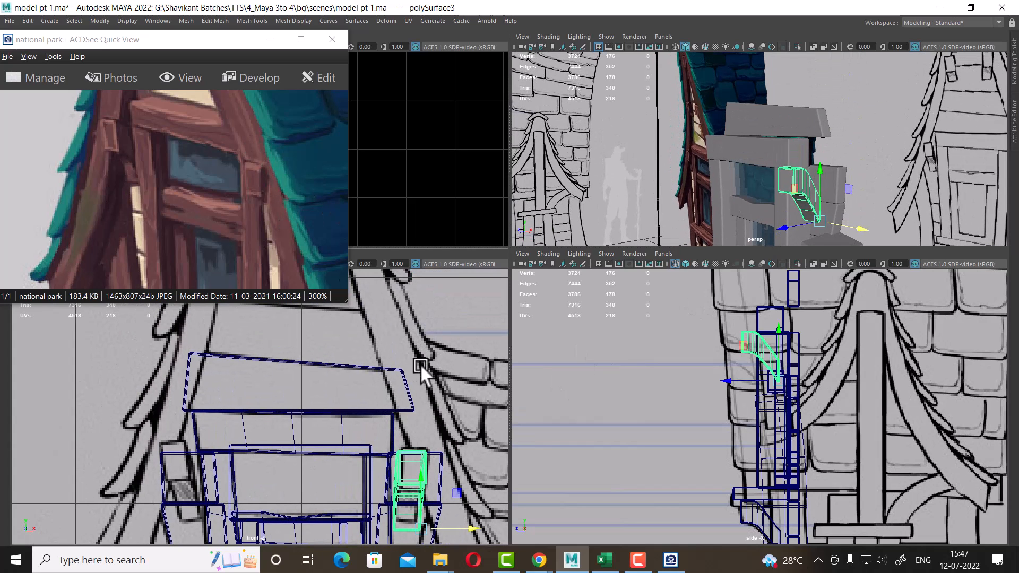
click(385, 389)
alt+middle_drag(370, 368, 374, 381)
alt+middle_drag(775, 400, 745, 498)
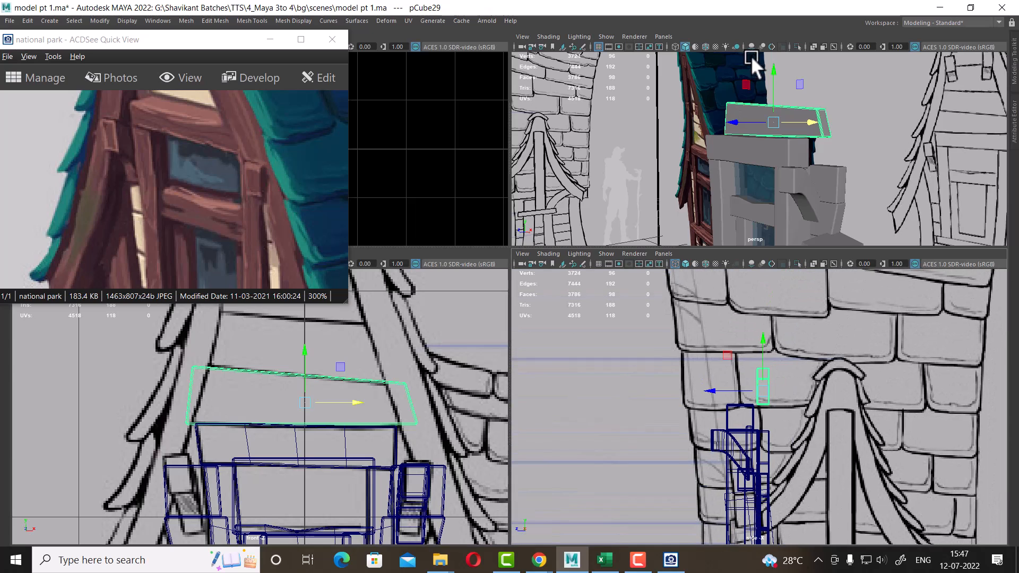
alt+drag(750, 101, 789, 125)
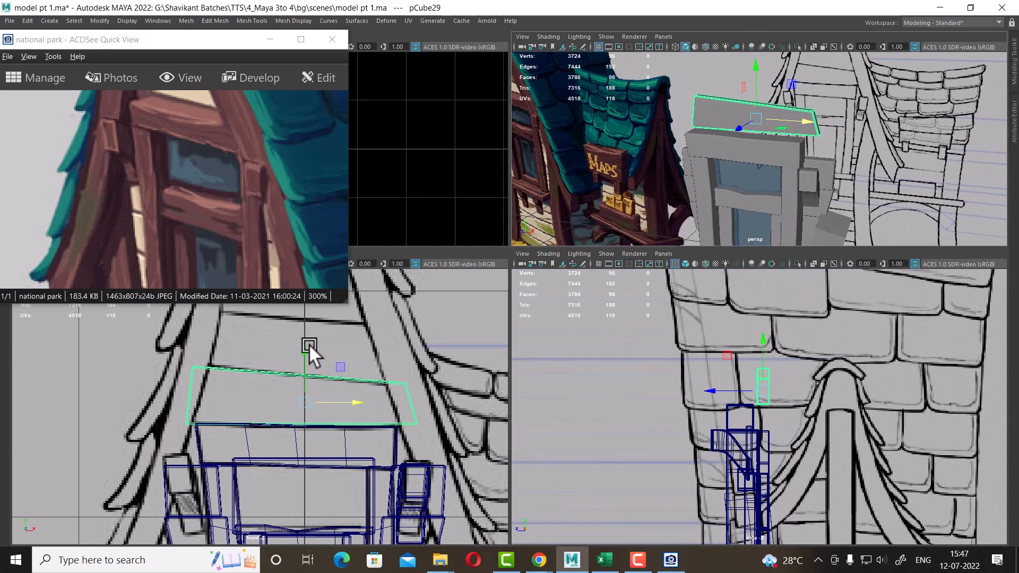
Duplicate the upper gable panel and move the copy down to sit just beneath it, above the window
key(ctrl+d)
drag(302, 350, 312, 394)
alt+drag(859, 169, 839, 187)
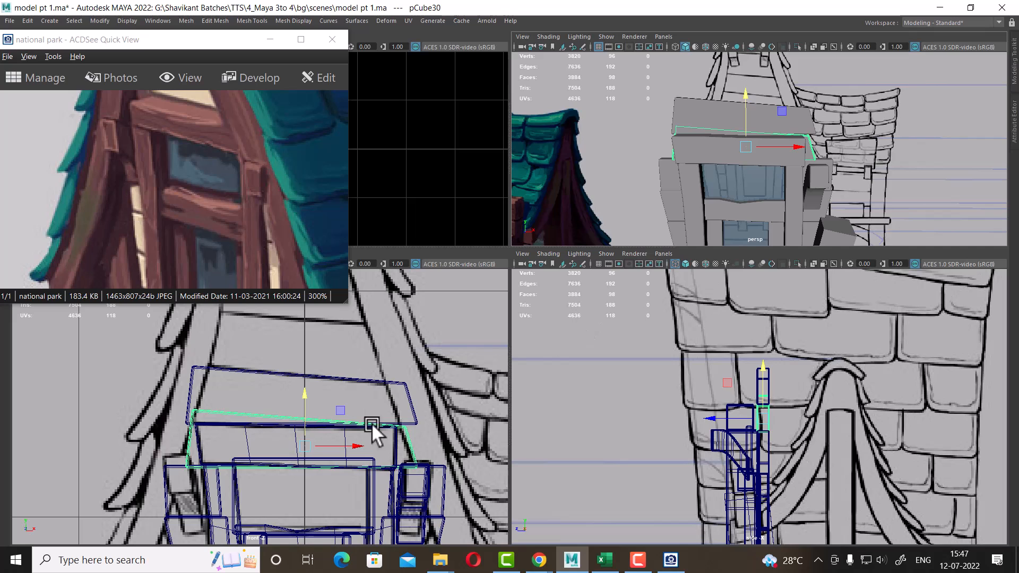
alt+drag(754, 233, 815, 238)
right_drag(839, 101, 804, 101)
drag(817, 116, 780, 150)
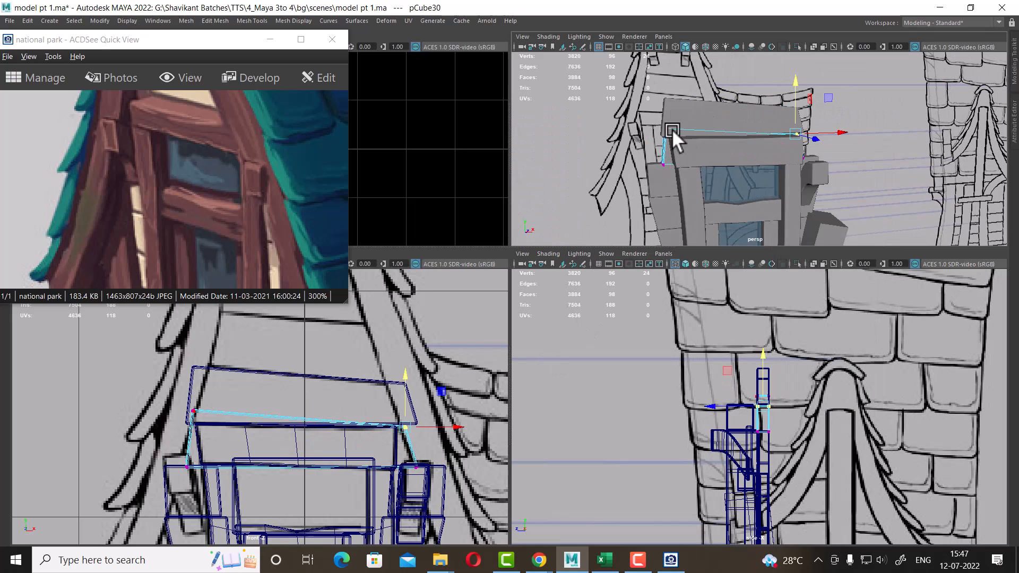
drag(649, 115, 698, 144)
alt+drag(875, 162, 821, 181)
drag(459, 447, 461, 446)
Select the copied panel's top vertices and adjust them so its upper edge tucks under the gable panel
scroll(779, 127, down, 3)
right_drag(772, 112, 878, 50)
click(839, 143)
scroll(837, 148, down, 3)
alt+middle_drag(268, 440, 270, 467)
click(340, 407)
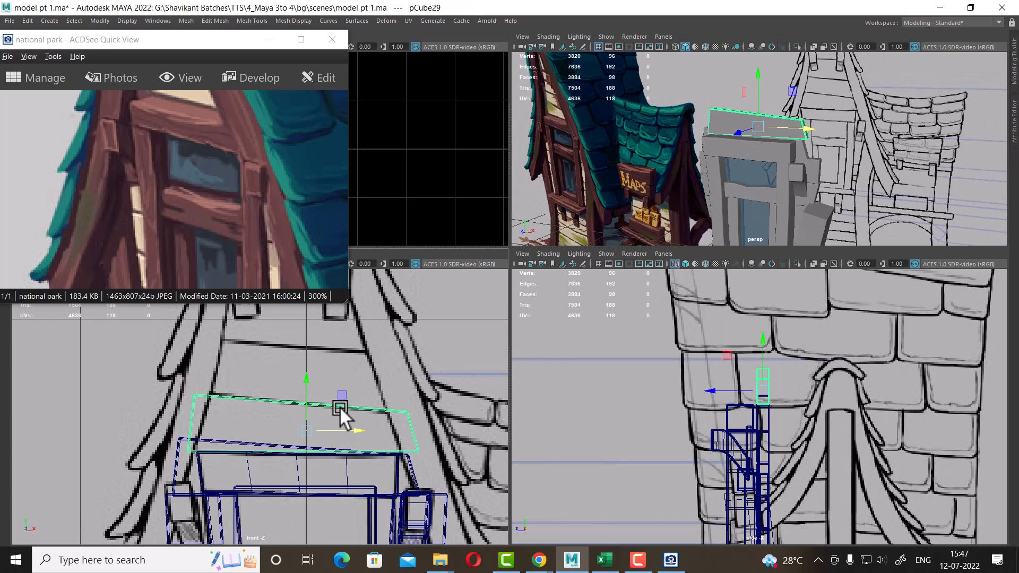
scroll(289, 428, up, 2)
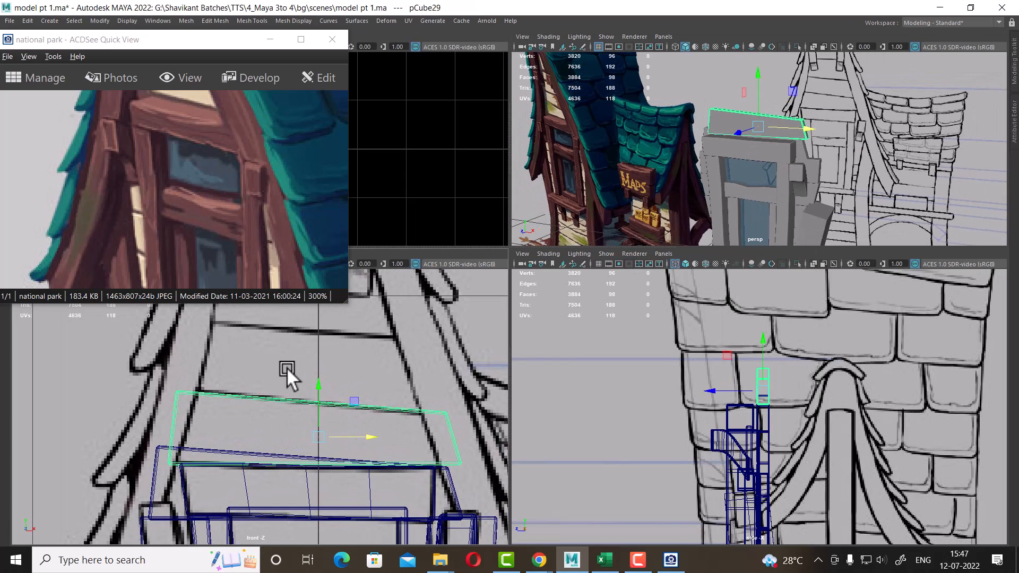
scroll(246, 453, up, 1)
click(156, 446)
right_drag(163, 430, 101, 240)
drag(220, 441, 220, 440)
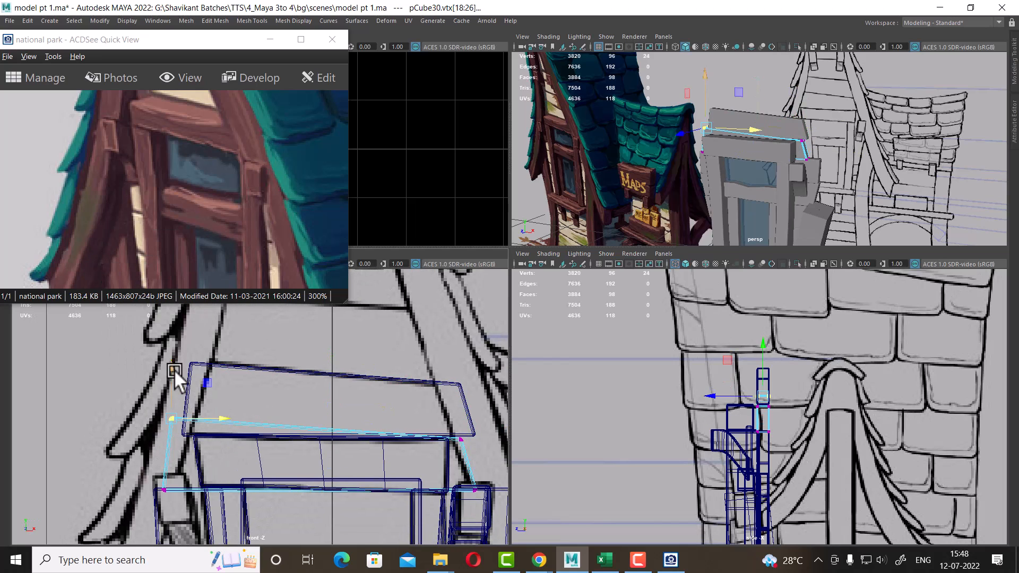
drag(173, 369, 171, 376)
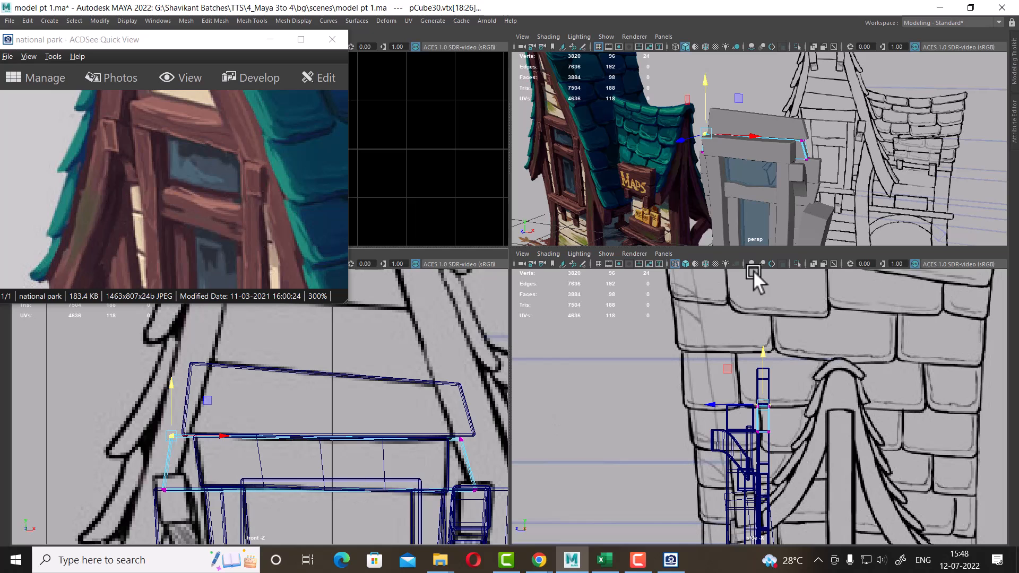
Duplicate the upper gable panel again and move the new copy up above it
scroll(832, 146, up, 3)
right_drag(834, 152, 868, 154)
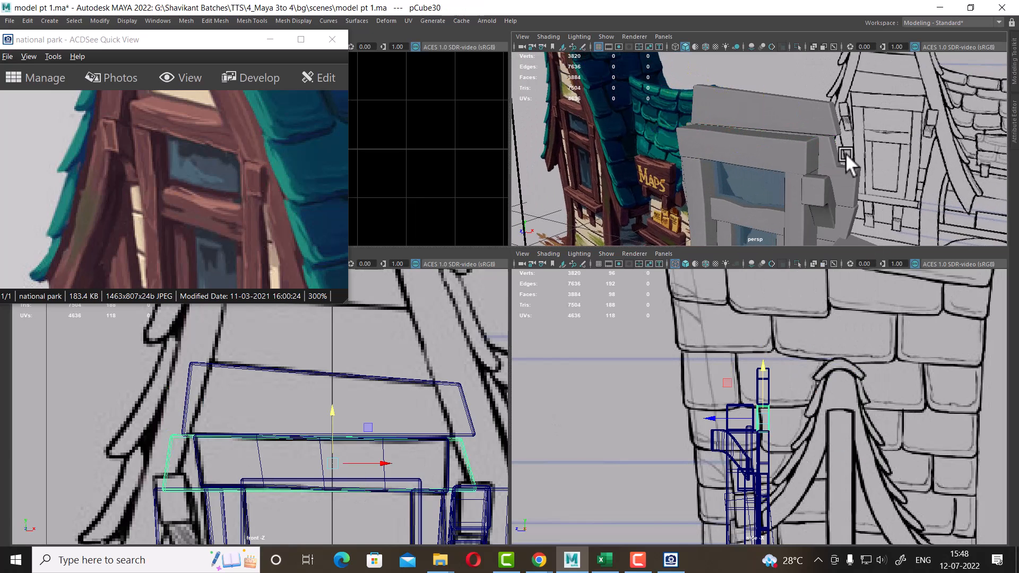
click(375, 369)
alt+middle_drag(354, 397, 347, 447)
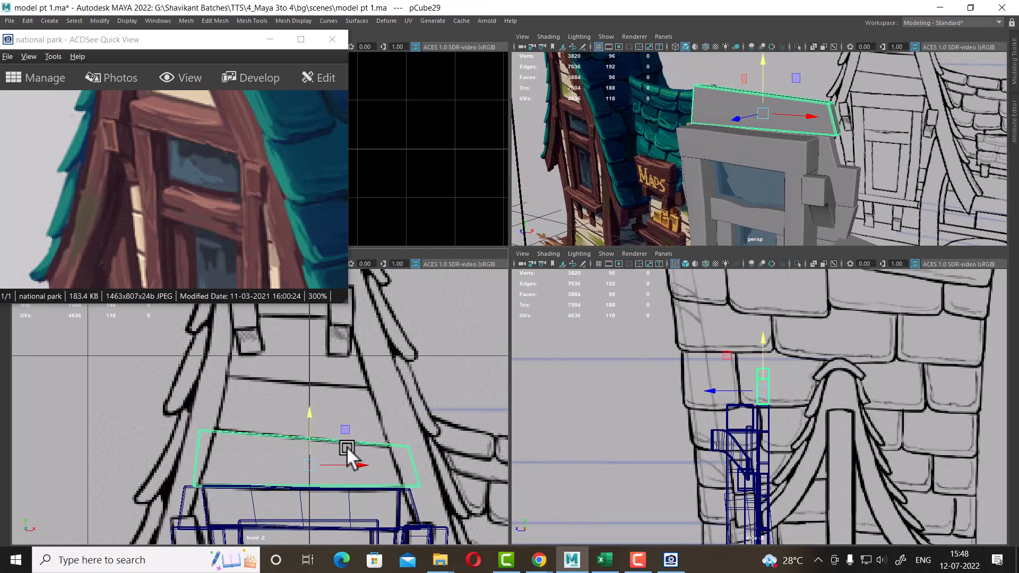
scroll(346, 446, down, 2)
scroll(828, 496, down, 6)
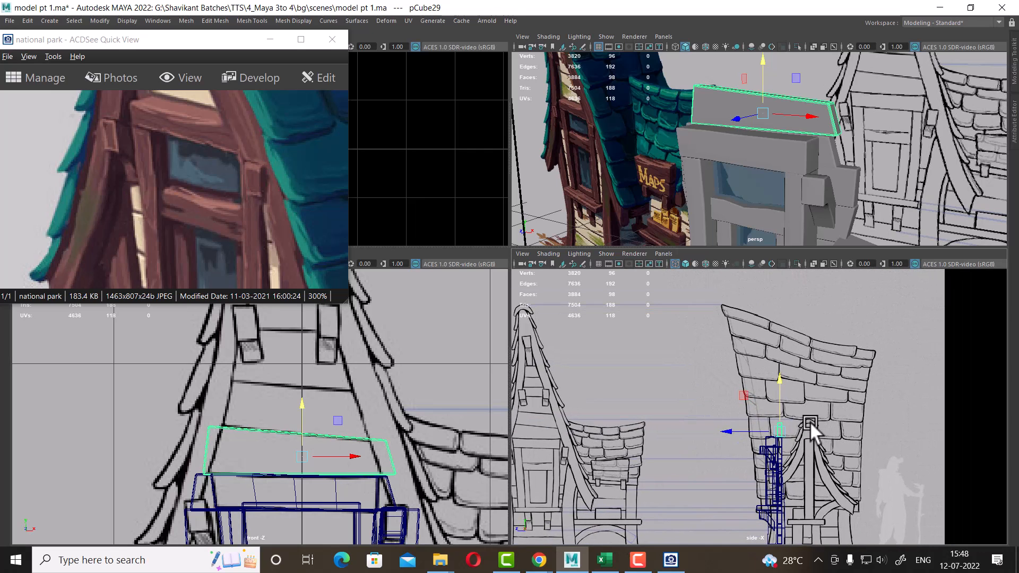
scroll(809, 421, up, 3)
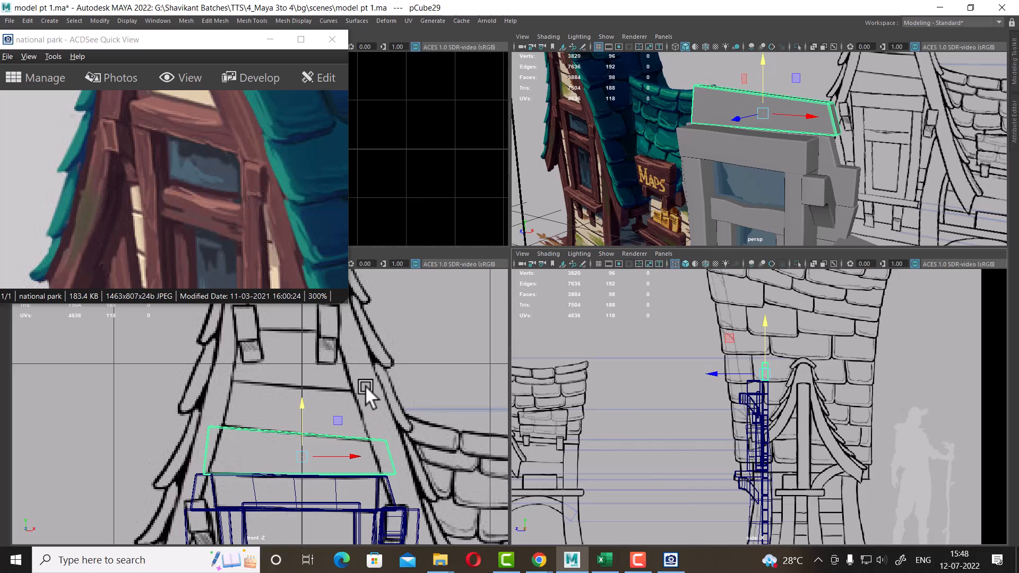
alt+middle_drag(729, 317, 740, 348)
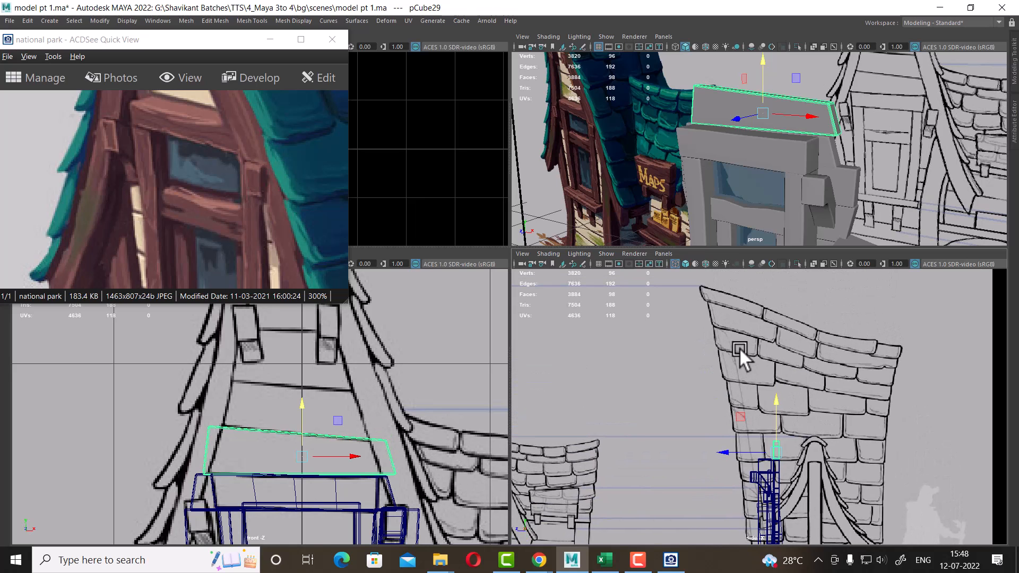
scroll(307, 499, up, 2)
key(ctrl+d)
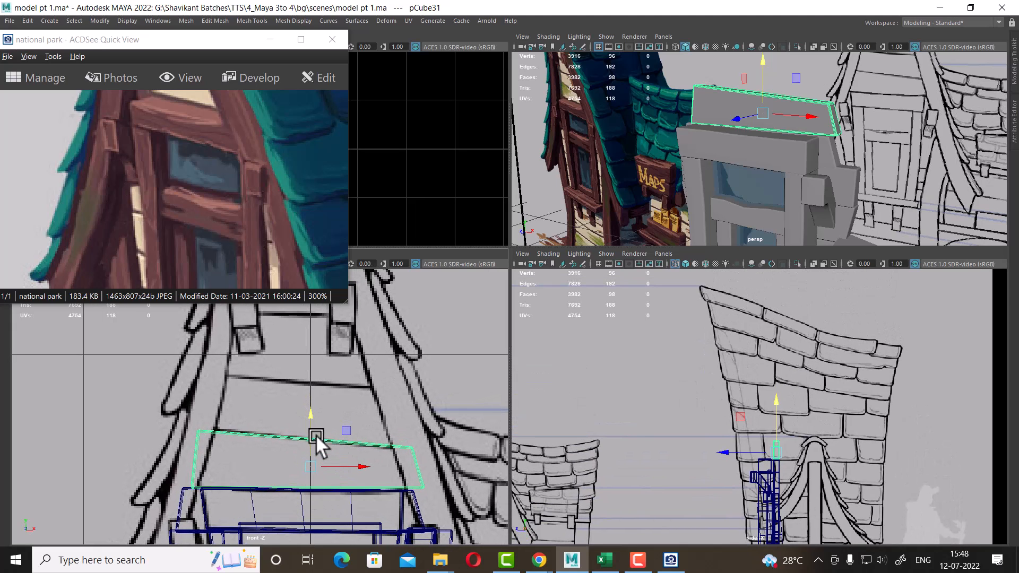
drag(316, 435, 319, 362)
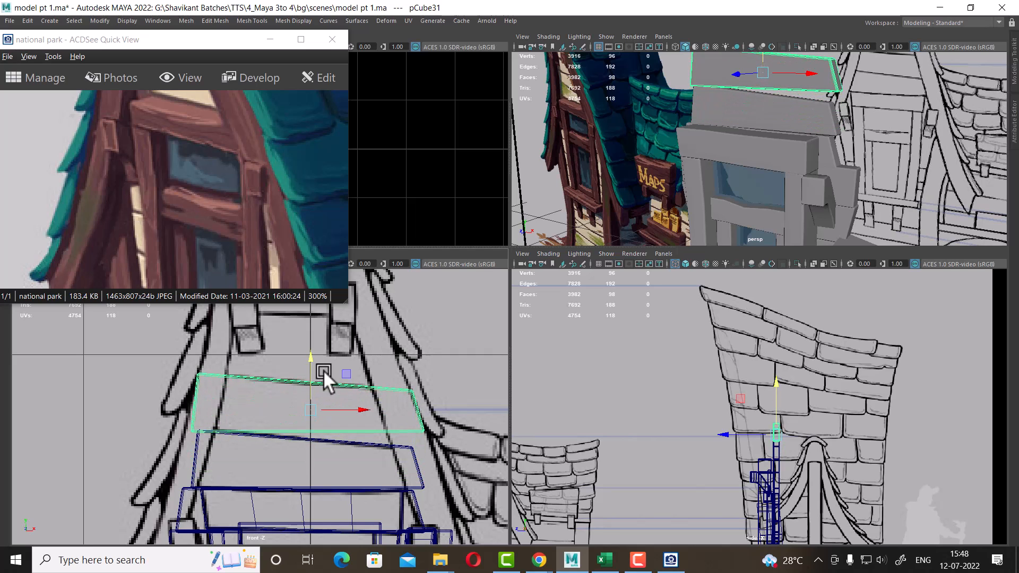
Move the raised copy's top and side vertices inward so the panel tapers to follow the gable's sloping edges
right_drag(403, 392, 307, 289)
scroll(433, 411, up, 3)
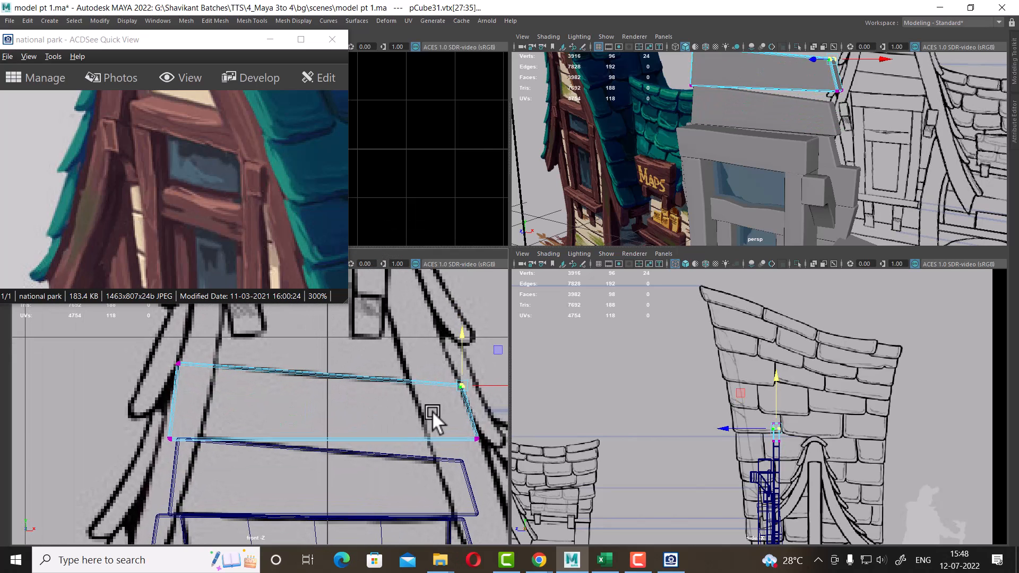
alt+middle_drag(419, 410, 338, 402)
drag(404, 434, 396, 424)
drag(408, 384, 403, 401)
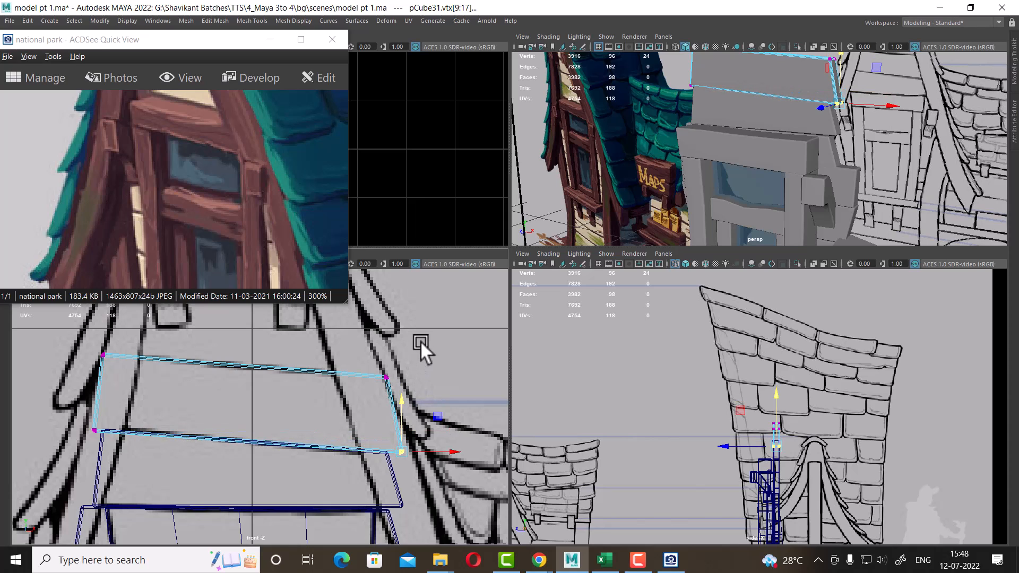
drag(431, 350, 353, 413)
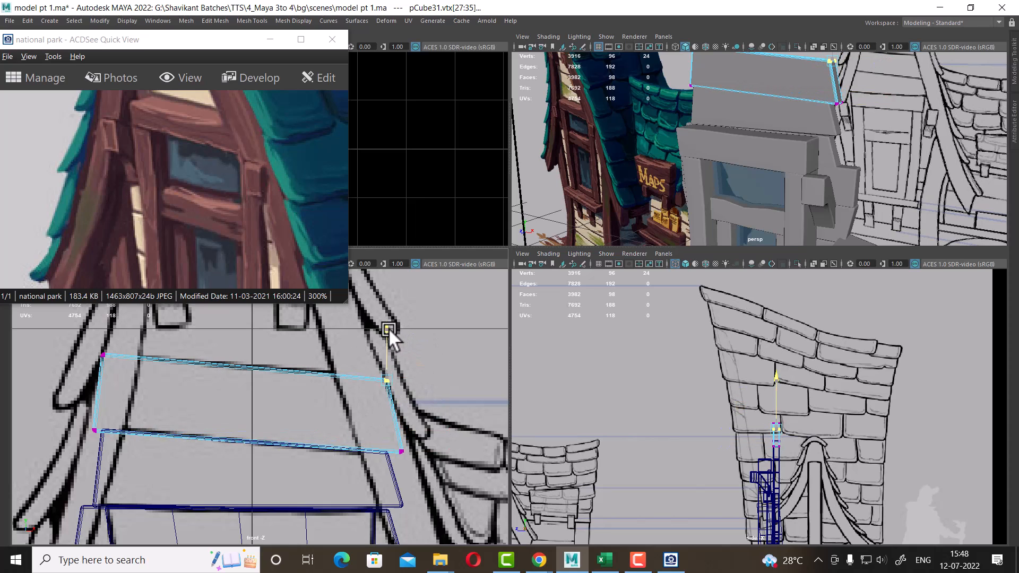
alt+middle_drag(319, 364, 384, 384)
drag(241, 360, 125, 457)
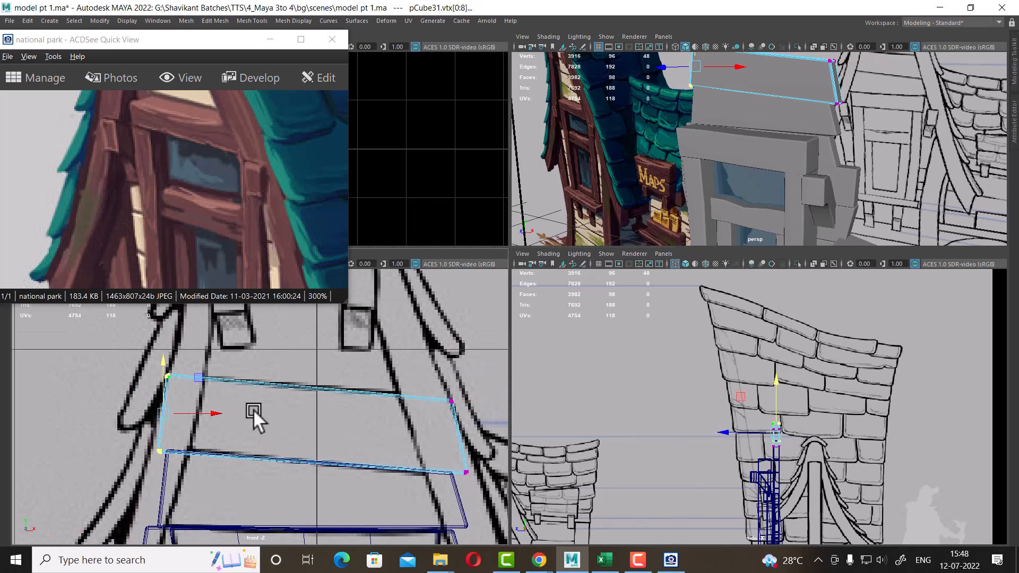
drag(213, 411, 229, 414)
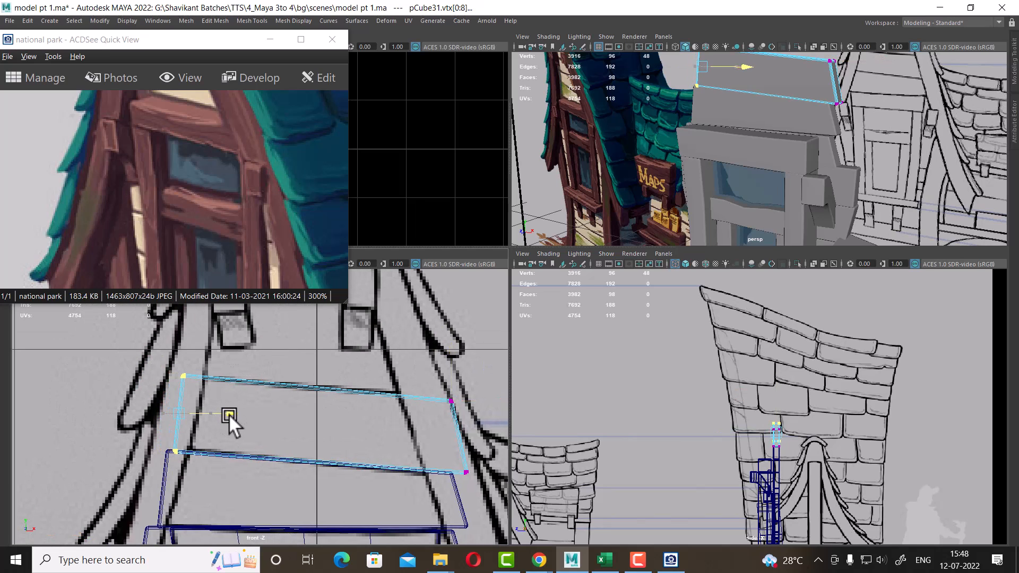
Duplicate the tapered panel and move the copy up to the next band of the gable
right_drag(817, 84, 882, 49)
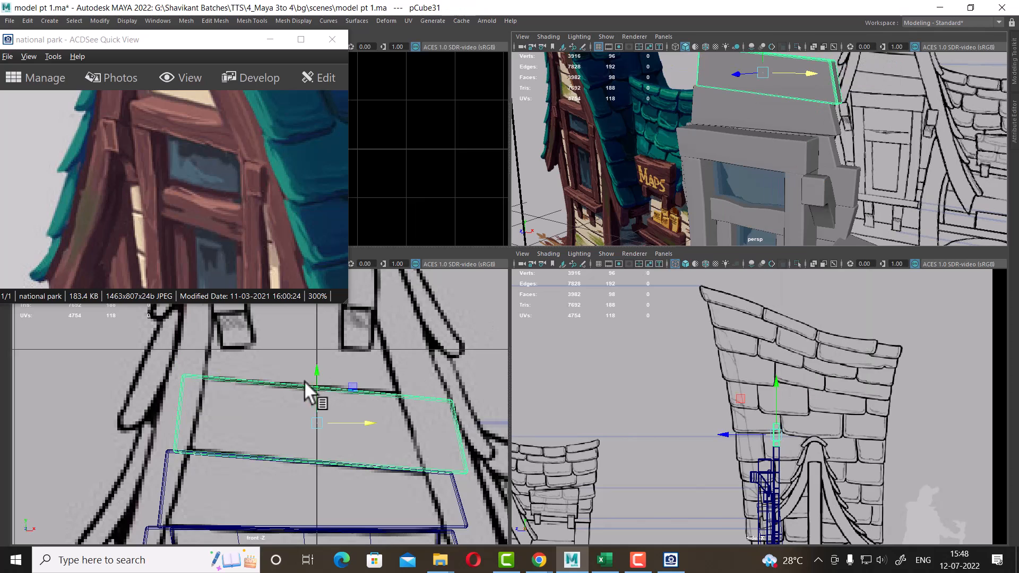
scroll(305, 382, down, 2)
alt+middle_drag(310, 429, 303, 484)
alt+right_drag(303, 484, 315, 479)
key(ctrl+d)
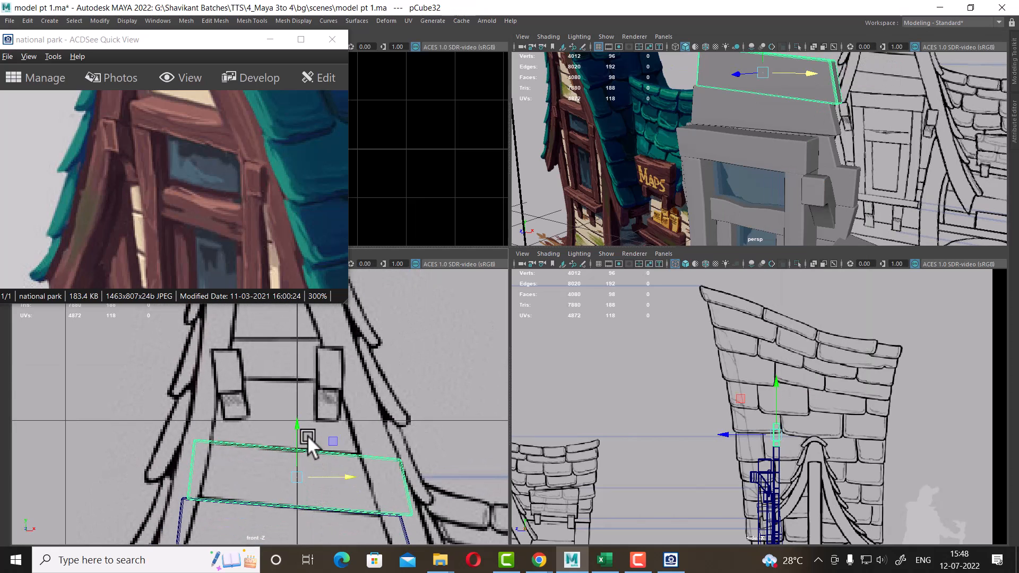
drag(300, 421, 308, 359)
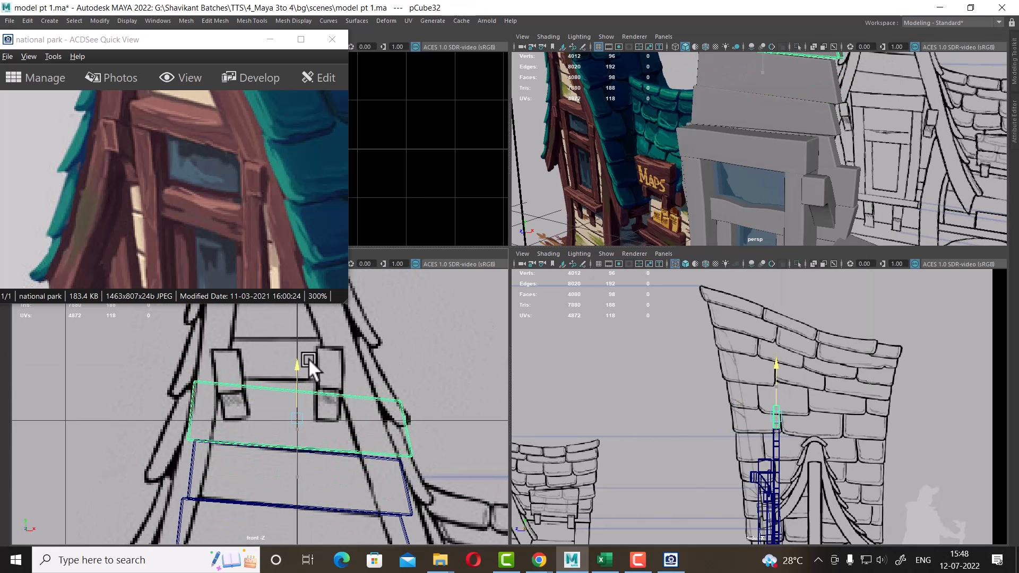
Move the new panel's right-side vertices inward to follow the gable's right edge
scroll(387, 428, up, 1)
right_drag(417, 397, 379, 296)
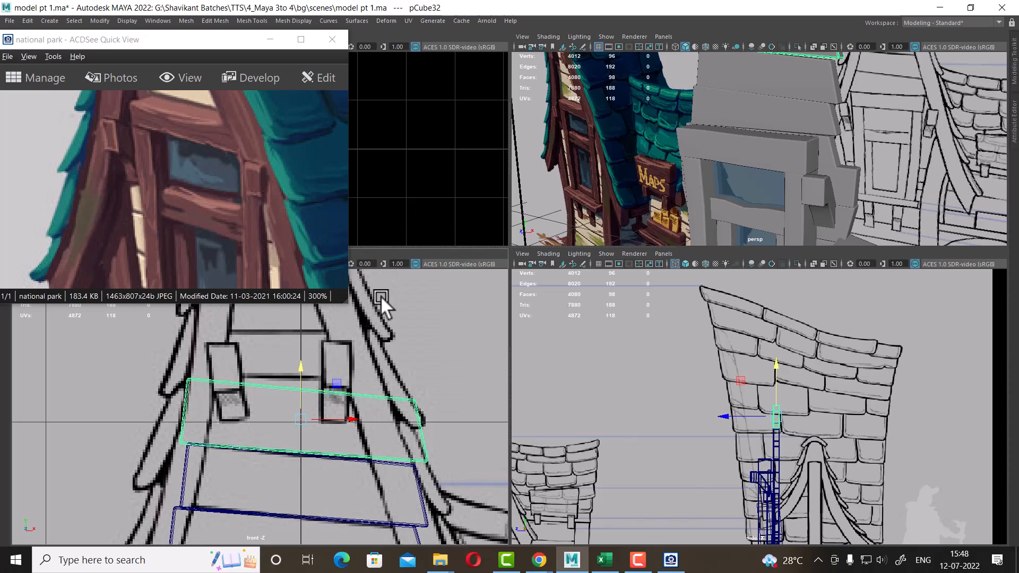
scroll(450, 412, up, 2)
drag(467, 383, 424, 518)
alt+middle_drag(409, 456, 347, 436)
scroll(346, 436, up, 1)
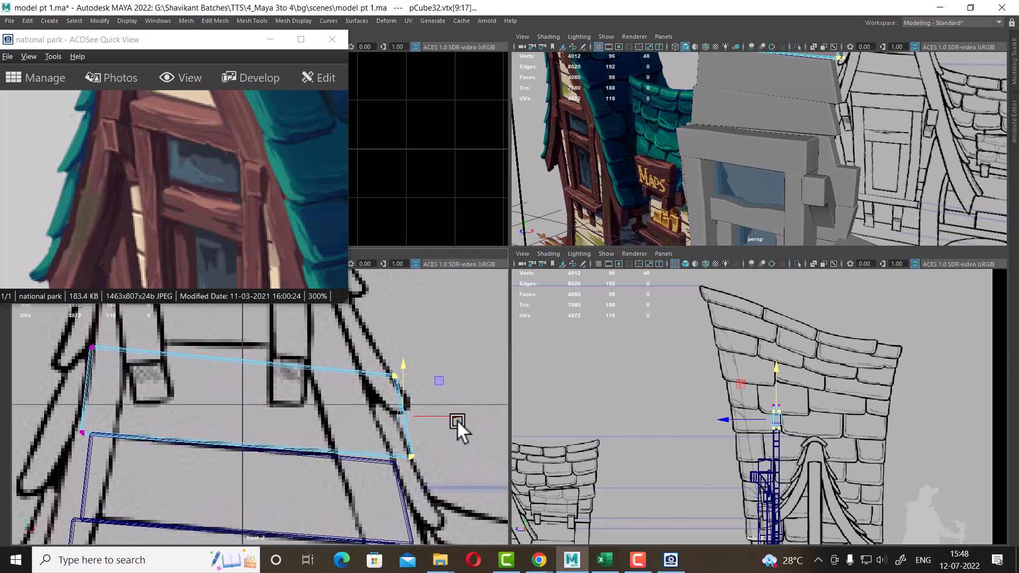
drag(457, 418, 397, 415)
scroll(354, 411, up, 1)
alt+middle_drag(354, 411, 383, 465)
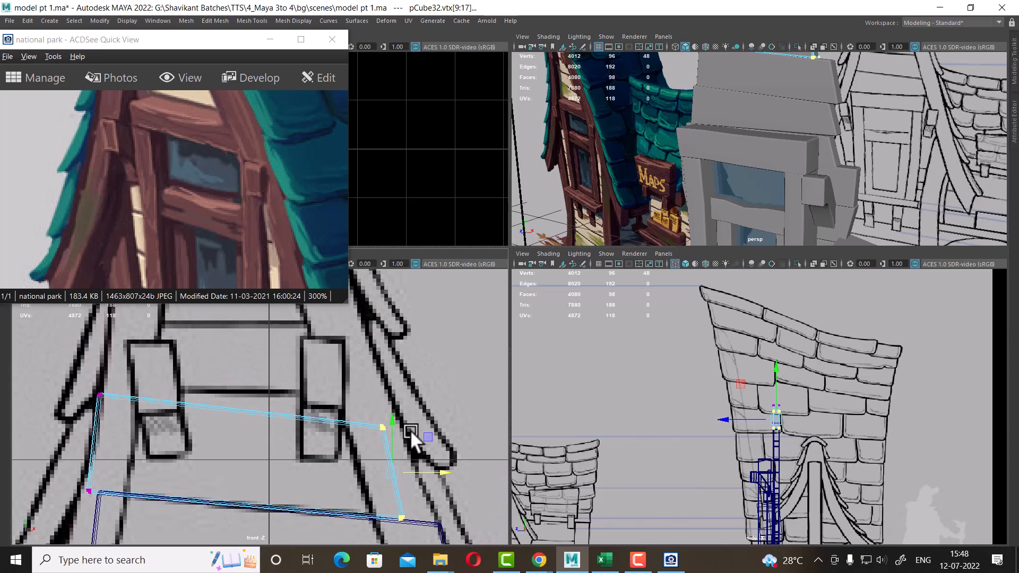
drag(434, 399, 331, 458)
drag(386, 429, 369, 395)
alt+middle_drag(298, 418, 363, 415)
Pull the new panel's left-side vertices inward and lower its top edge vertices
drag(189, 384, 111, 539)
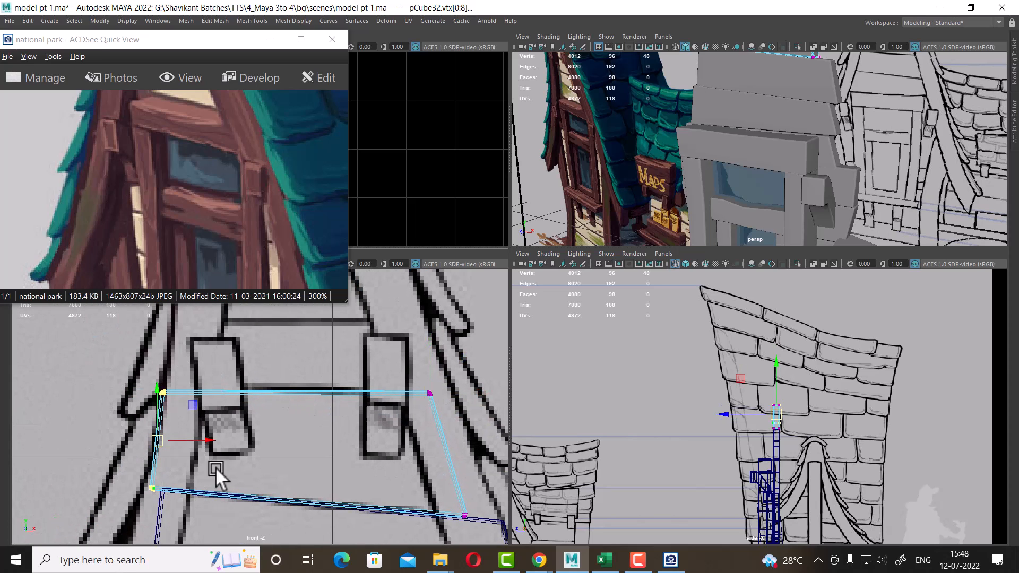
drag(211, 439, 228, 440)
alt+middle_drag(229, 440, 233, 453)
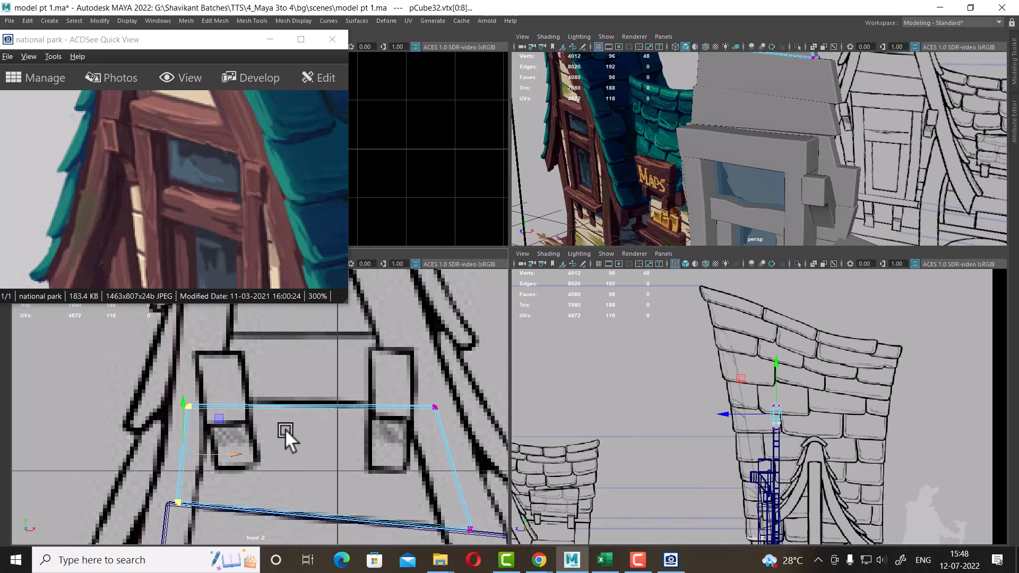
drag(146, 378, 467, 427)
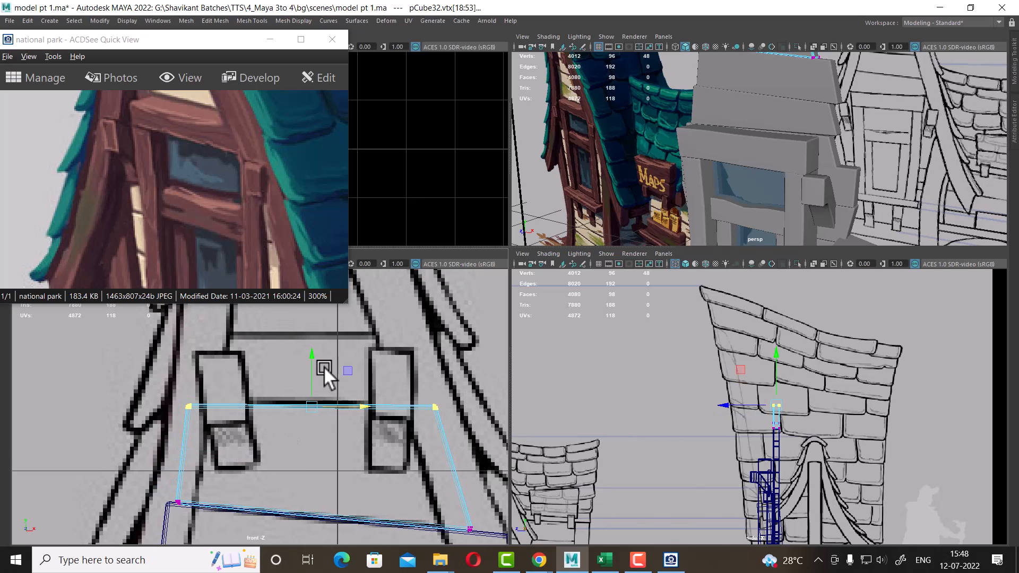
drag(313, 355, 316, 356)
alt+middle_drag(315, 356, 328, 382)
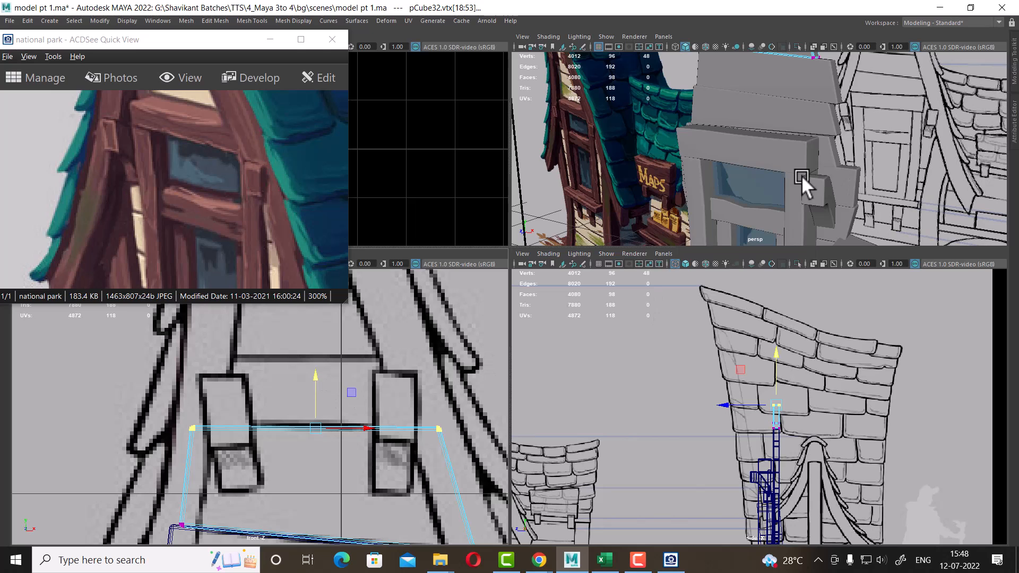
Duplicate the latest gable panel and move the copy further up toward the gable's peak
alt+drag(802, 175, 830, 173)
right_drag(808, 129, 895, 69)
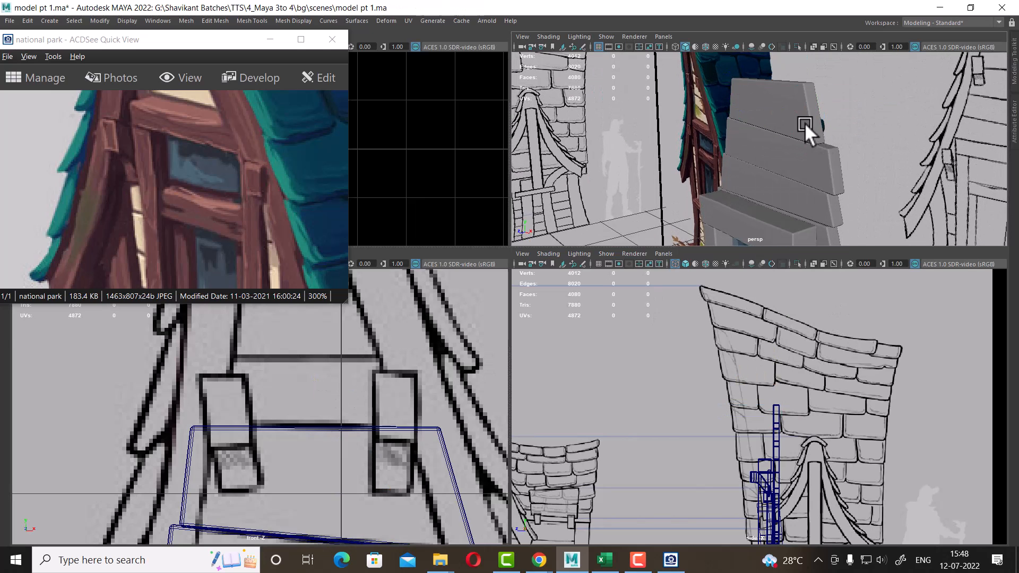
click(804, 123)
alt+right_drag(416, 364, 360, 434)
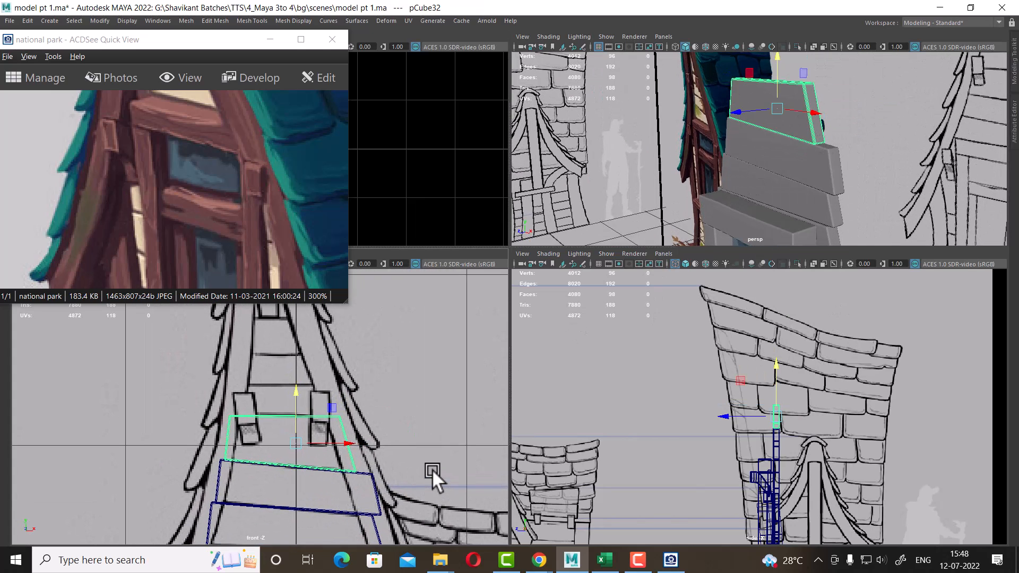
key(ctrl+d)
drag(292, 388, 299, 333)
alt+right_drag(347, 422, 395, 465)
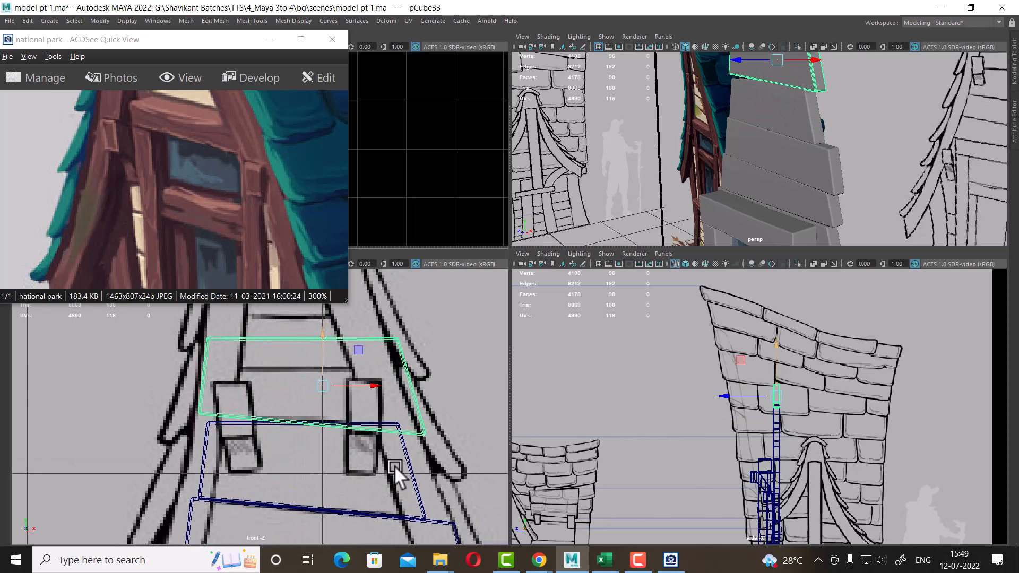
Reshape the topmost panel's vertices, lowering its top edge and narrowing its sides to fit within the gable
right_click(395, 342)
right_drag(394, 341, 287, 230)
alt+right_drag(216, 398, 226, 407)
alt+middle_drag(227, 406, 227, 435)
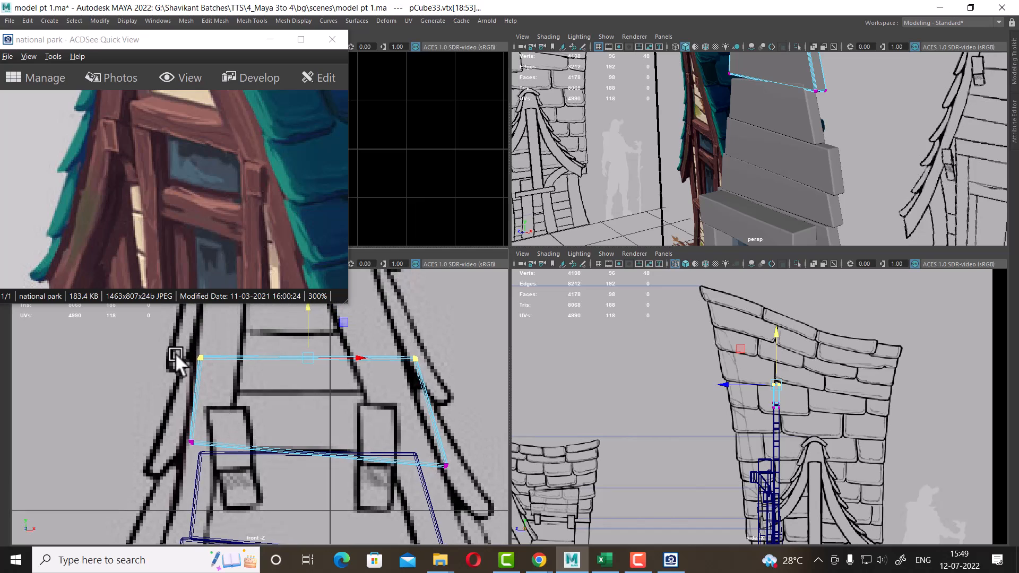
drag(166, 328, 473, 390)
drag(306, 322, 311, 355)
drag(473, 352, 379, 508)
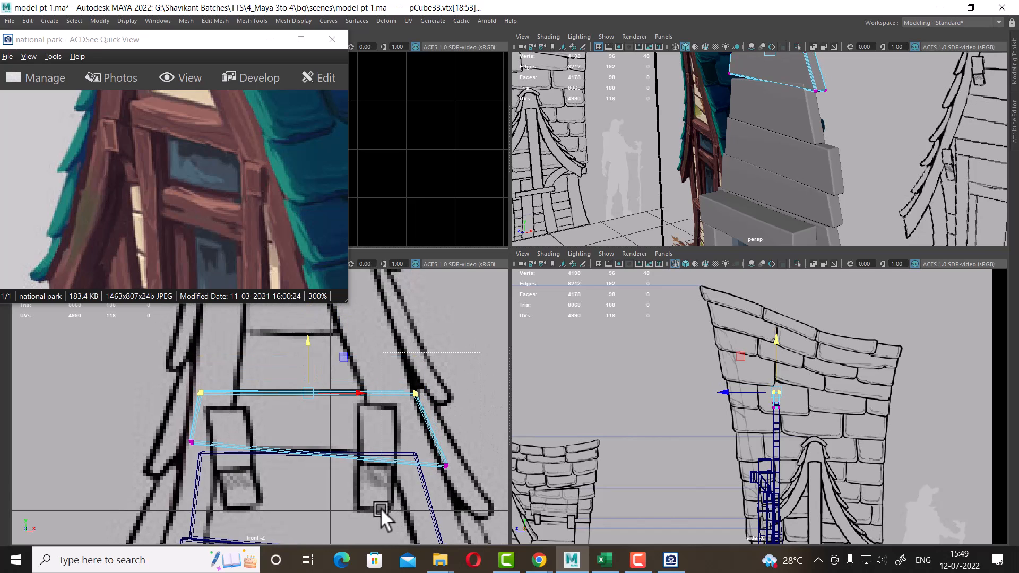
drag(489, 430, 348, 510)
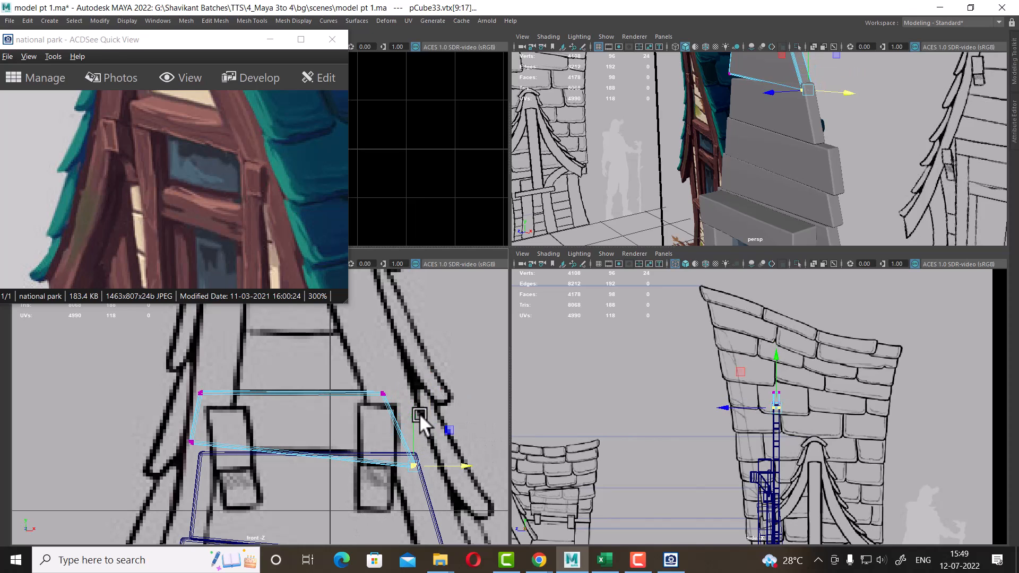
drag(419, 413, 419, 399)
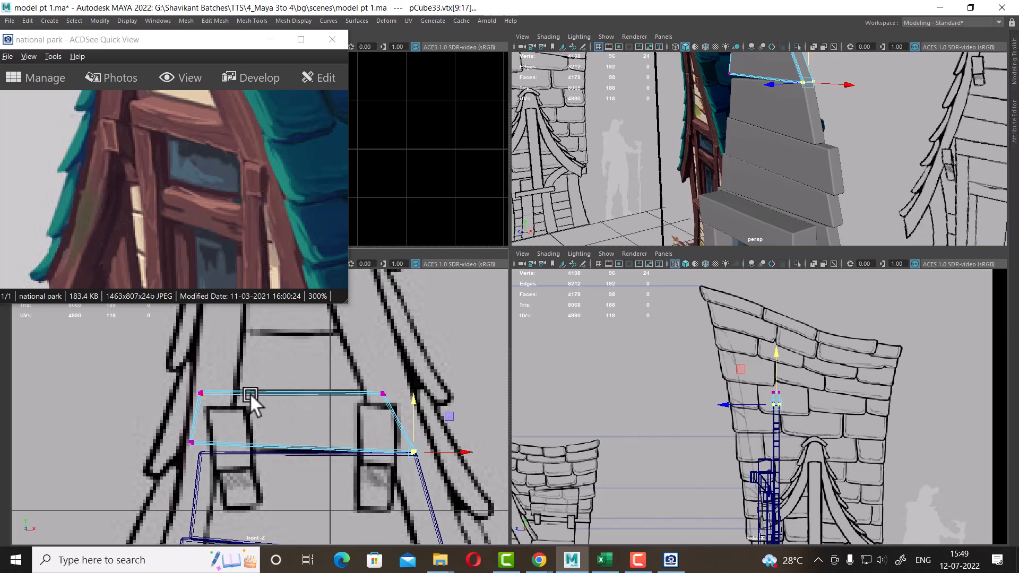
Fine-tune the topmost panel's corner vertices so its sides follow the gable's slanted edges in the front view
drag(222, 400, 173, 465)
alt+right_drag(260, 401, 340, 383)
drag(228, 416, 244, 414)
drag(169, 445, 208, 468)
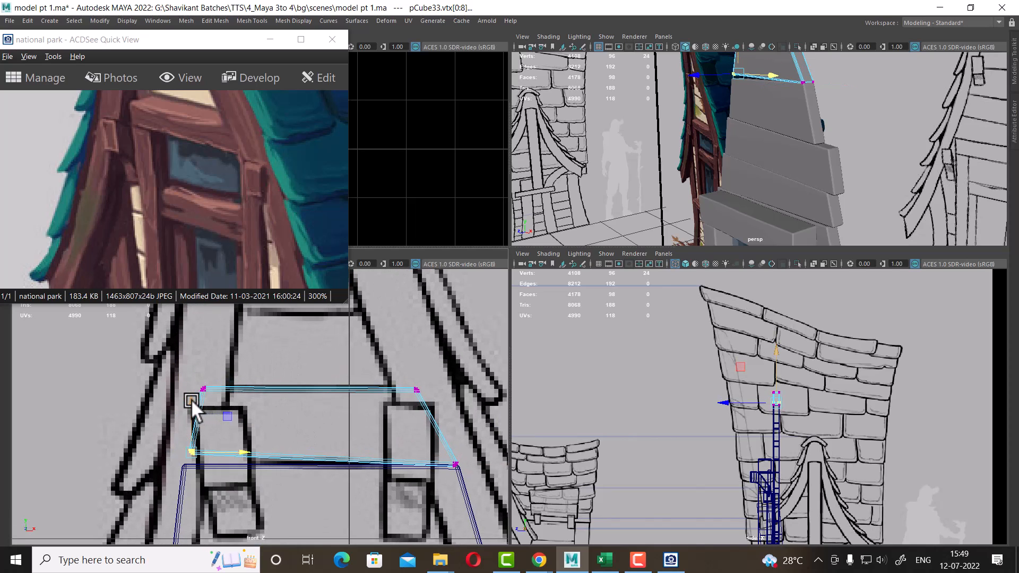
drag(191, 399, 189, 409)
alt+right_drag(405, 449, 448, 422)
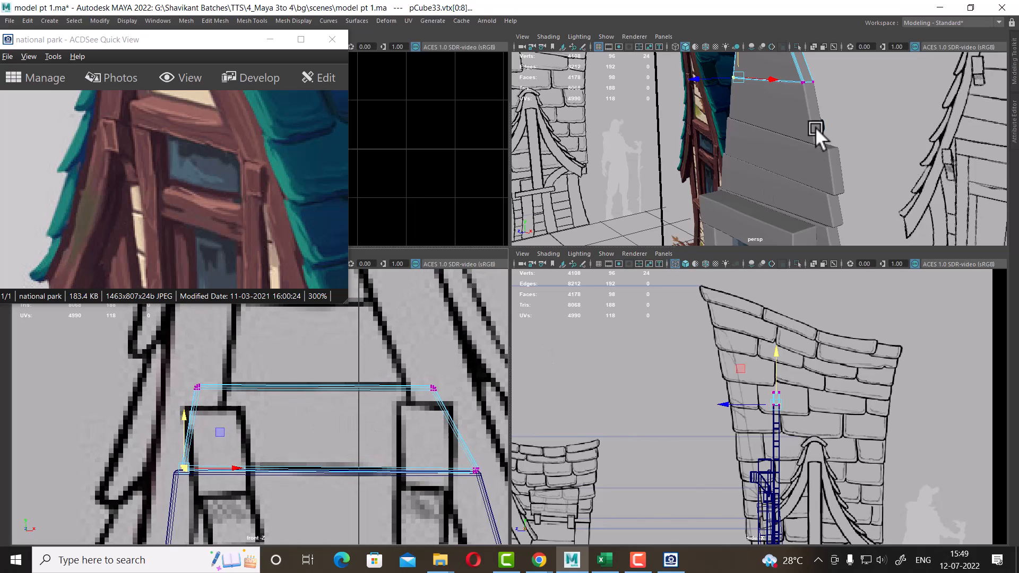
Duplicate the topmost panel and move the copy further up toward the gable's peak
alt+drag(838, 150, 816, 153)
alt+middle_drag(816, 154, 813, 197)
right_drag(801, 139, 836, 121)
click(838, 151)
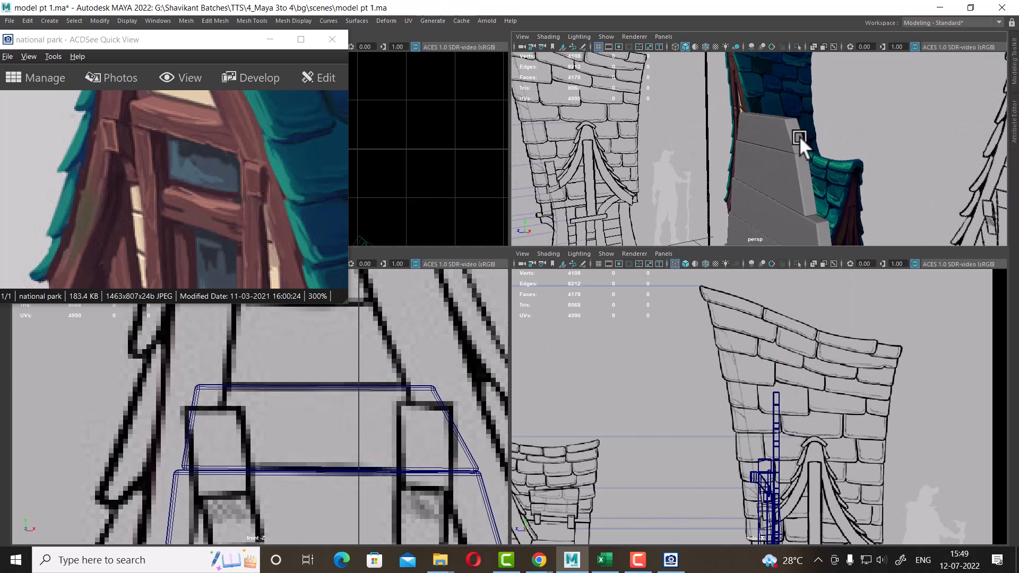
click(799, 137)
key(ctrl+d)
scroll(383, 390, down, 4)
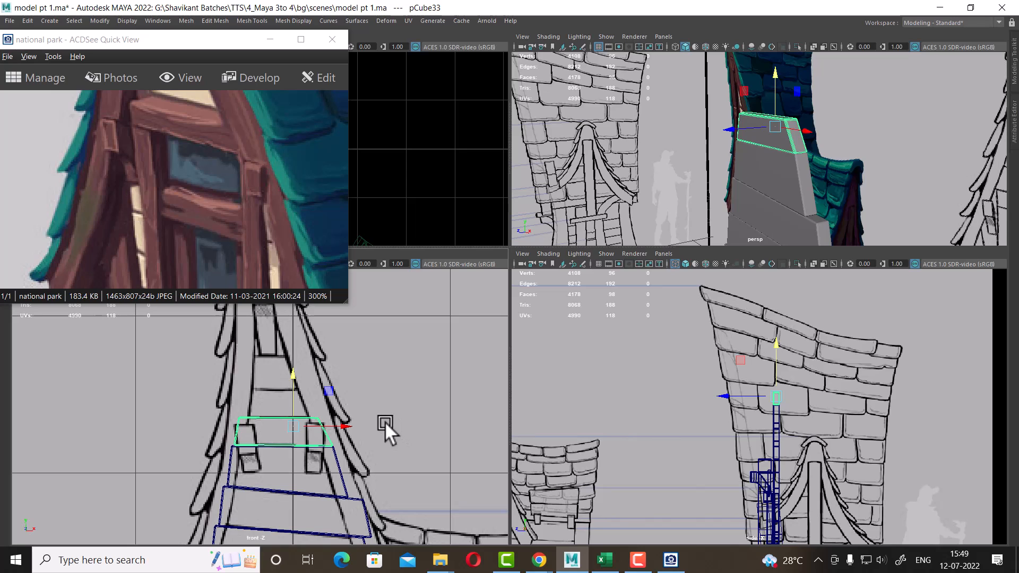
scroll(332, 430, up, 2)
drag(303, 384, 301, 346)
scroll(304, 344, up, 2)
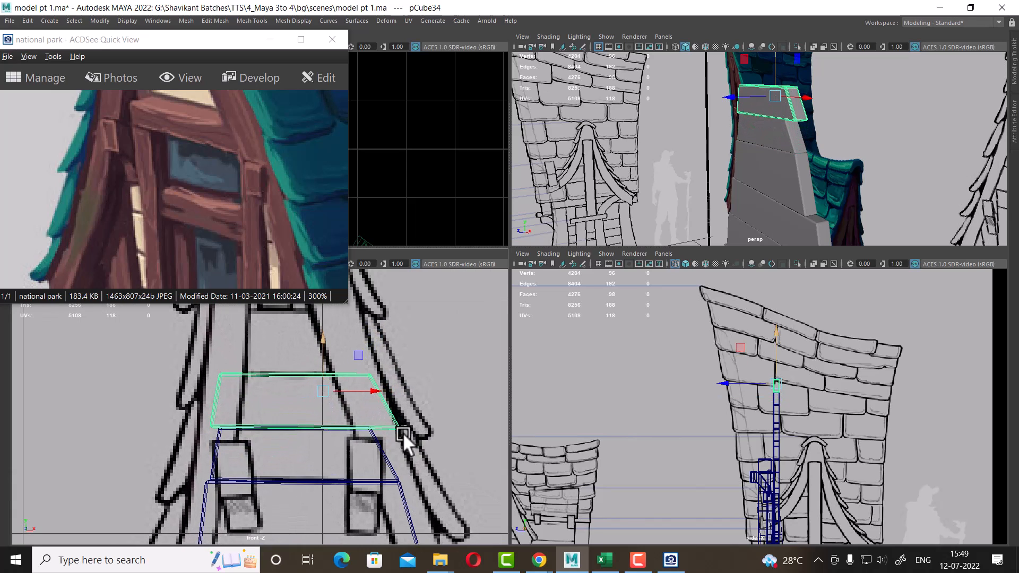
Reshape the new top panel's vertices, widening its bottom edge and narrowing its top to fit the gable
right_drag(392, 404, 327, 264)
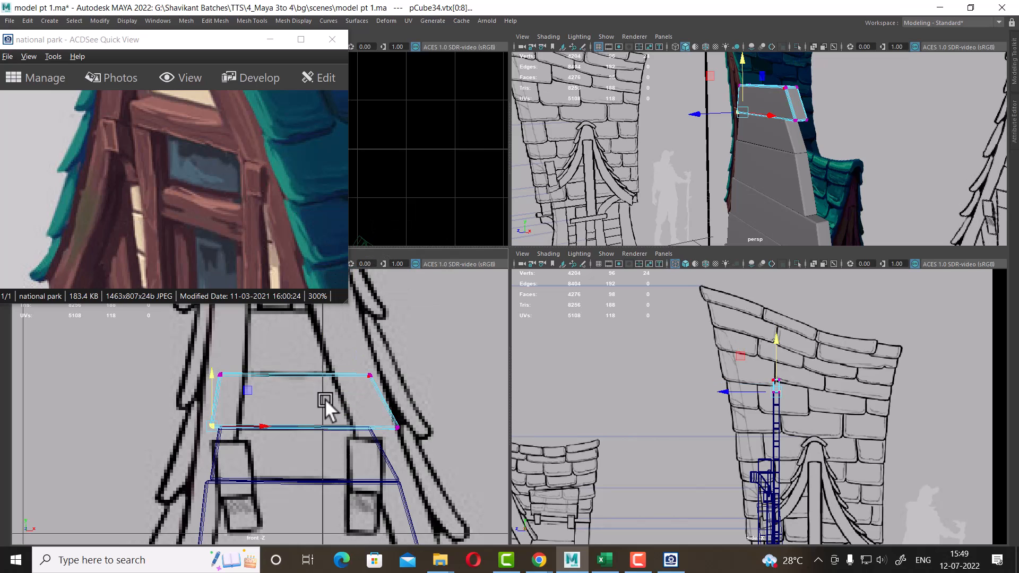
scroll(340, 403, up, 2)
drag(456, 416, 178, 453)
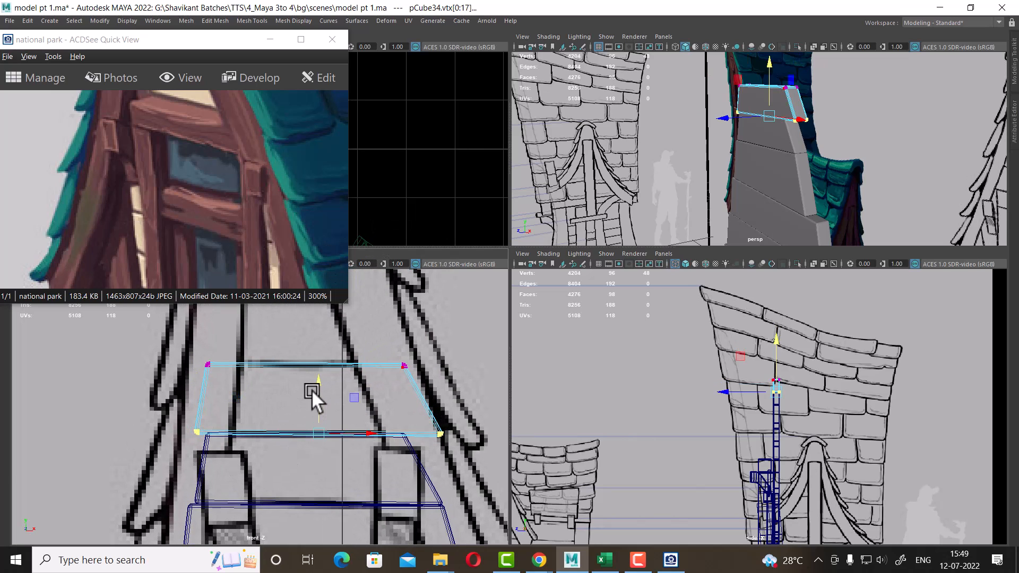
drag(312, 389, 314, 382)
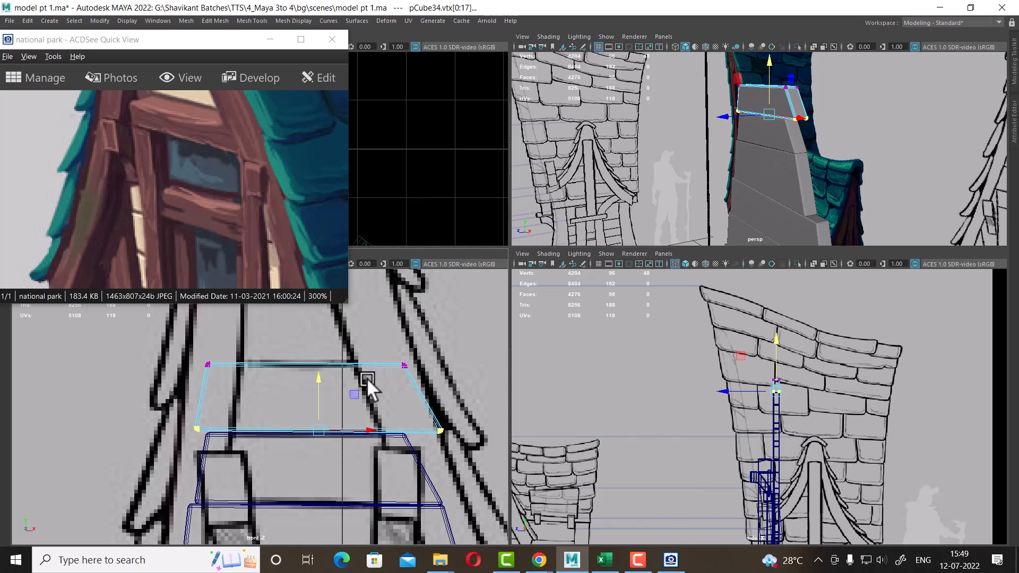
alt+middle_drag(366, 377, 330, 385)
drag(470, 330, 305, 485)
drag(436, 404, 400, 401)
drag(221, 367, 132, 466)
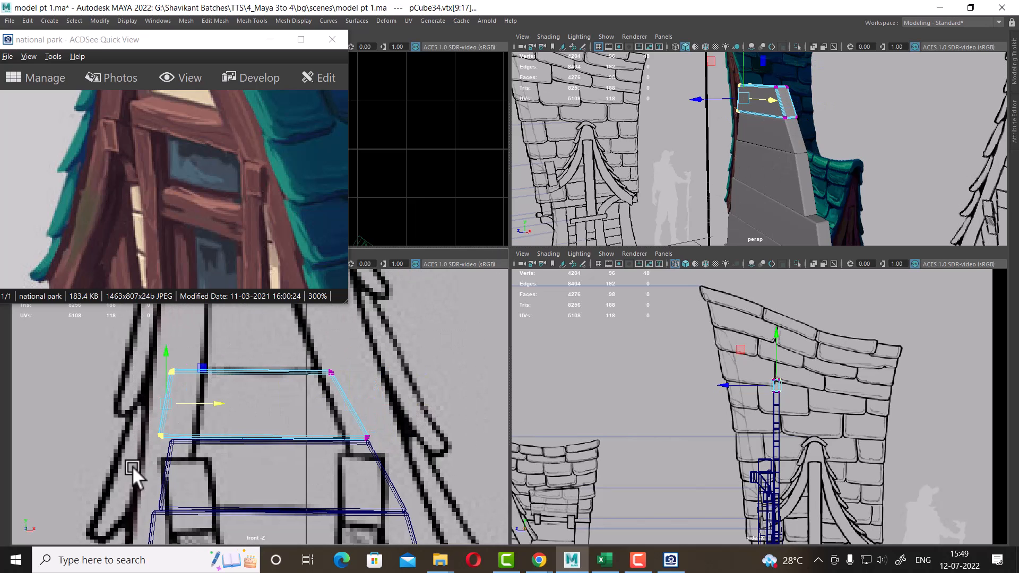
drag(220, 403, 227, 404)
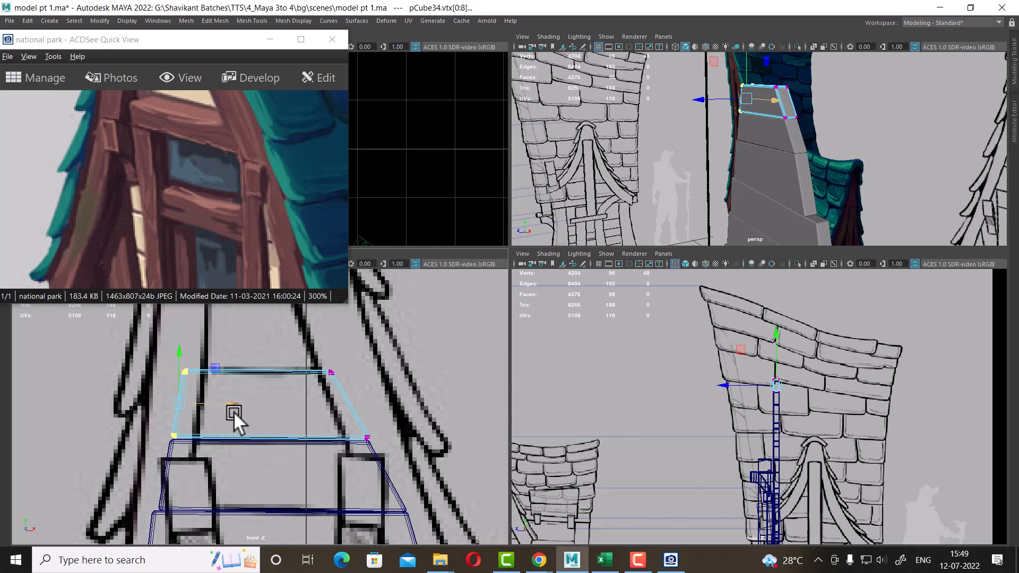
alt+middle_drag(362, 372, 399, 443)
alt+drag(812, 116, 774, 121)
right_drag(774, 137, 811, 125)
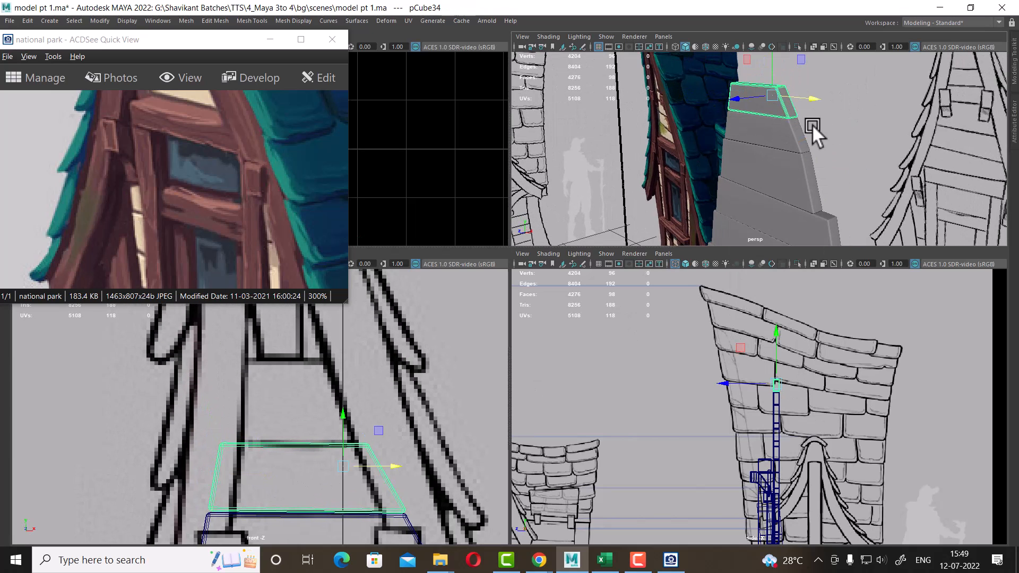
Raise the new top panel higher up the gable, checking it against the reference image
alt+middle_drag(258, 450, 259, 458)
drag(220, 174, 261, 231)
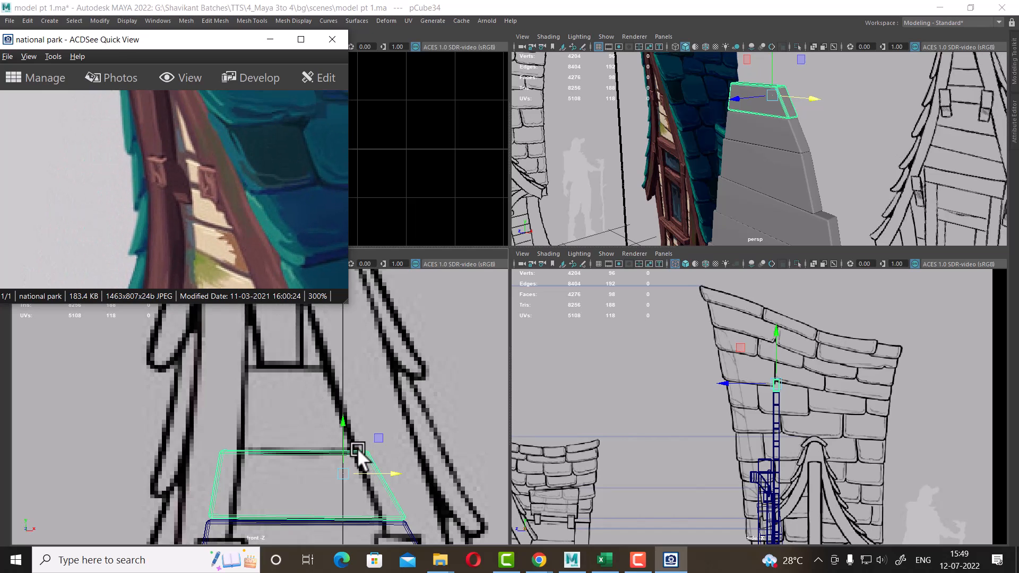
drag(342, 424, 344, 340)
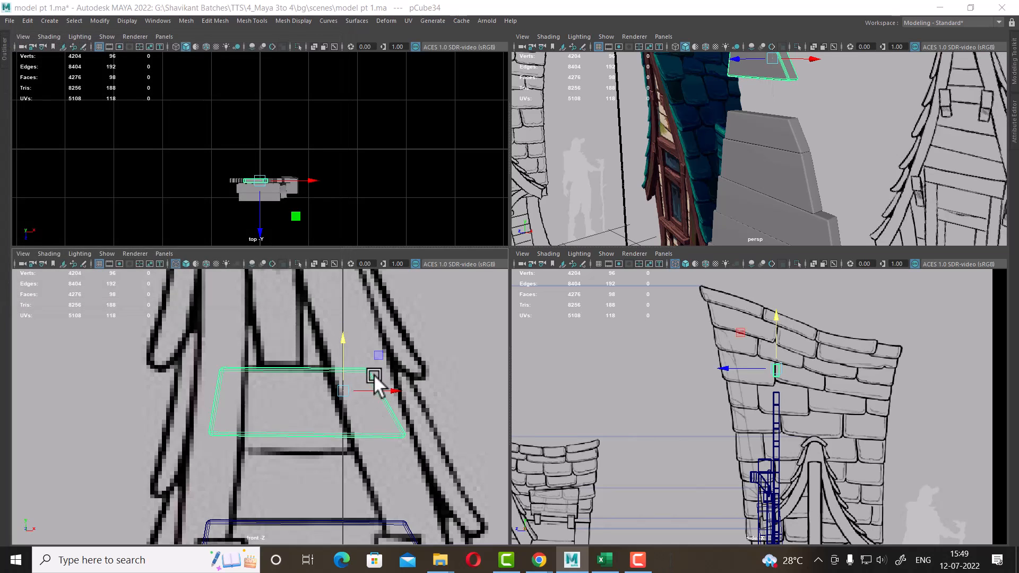
right_drag(374, 377, 290, 340)
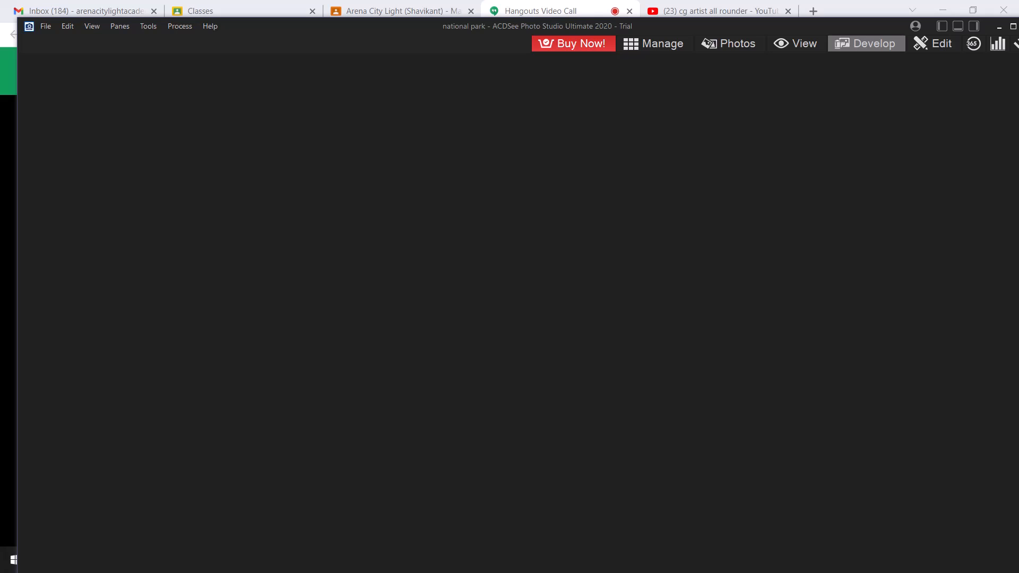
Switch to ACDSee Photo Studio, dismiss its sign-in dialog and quit the program
key(alt+Tab)
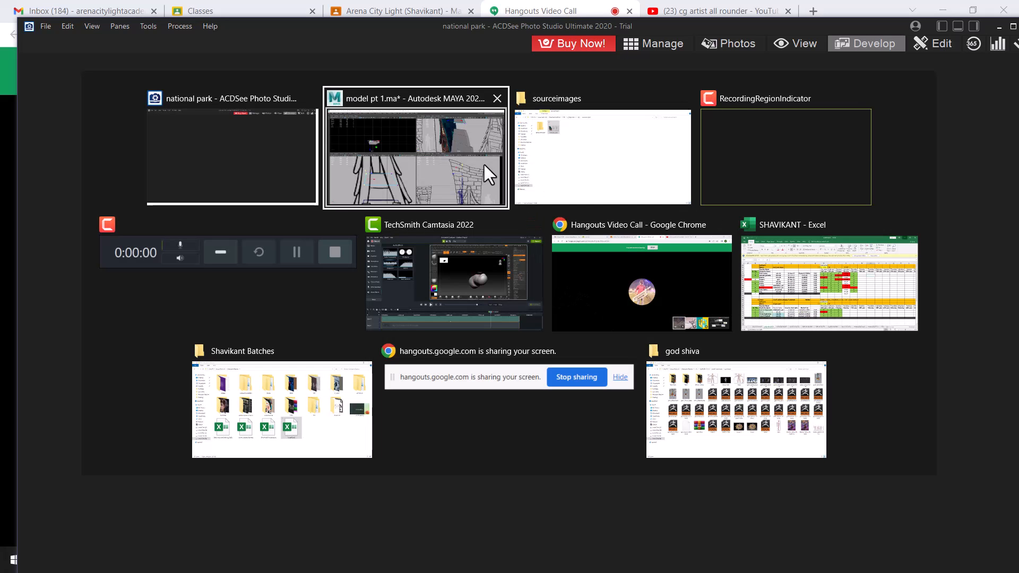
click(465, 166)
scroll(213, 398, up, 2)
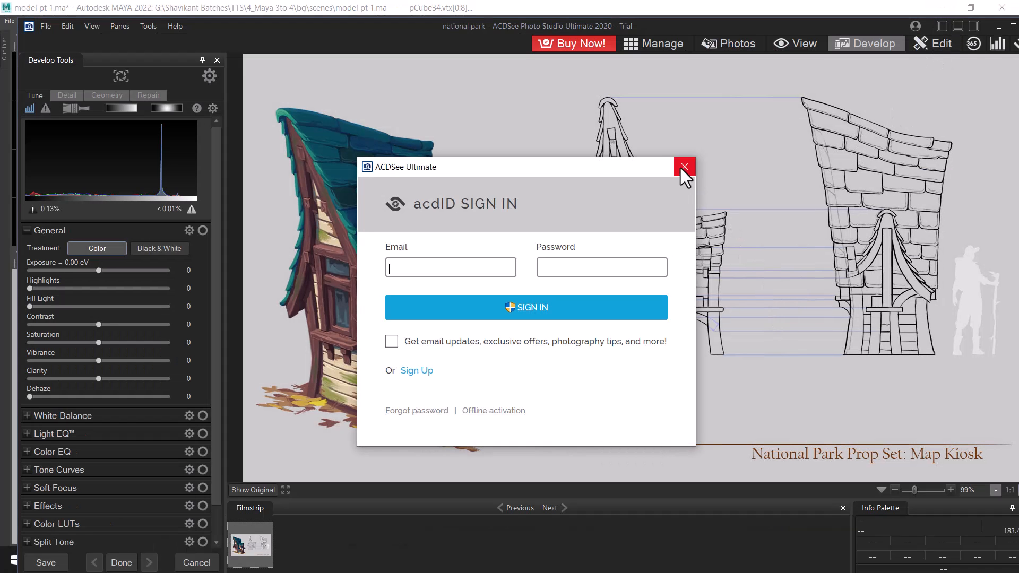
click(683, 168)
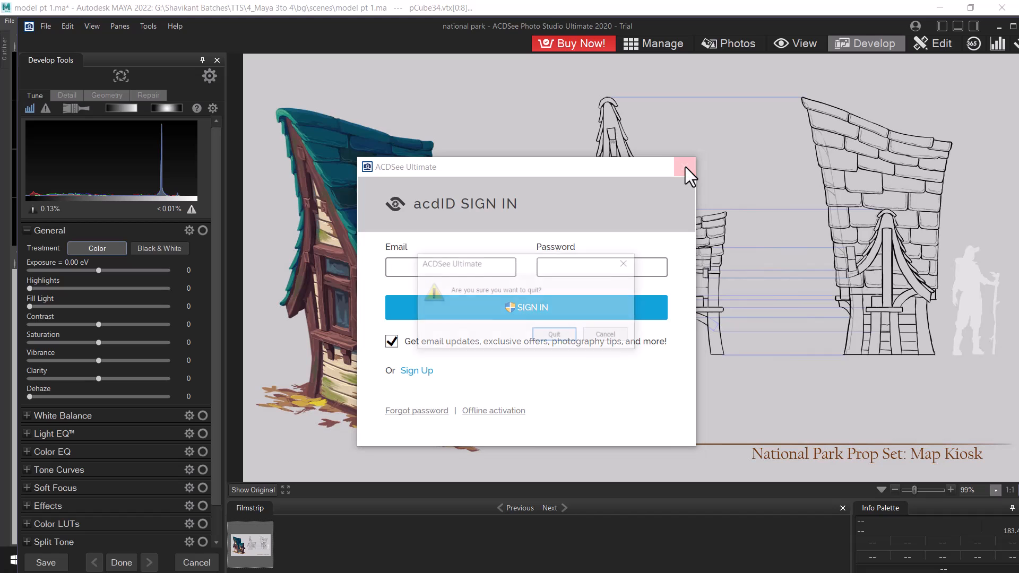
click(554, 335)
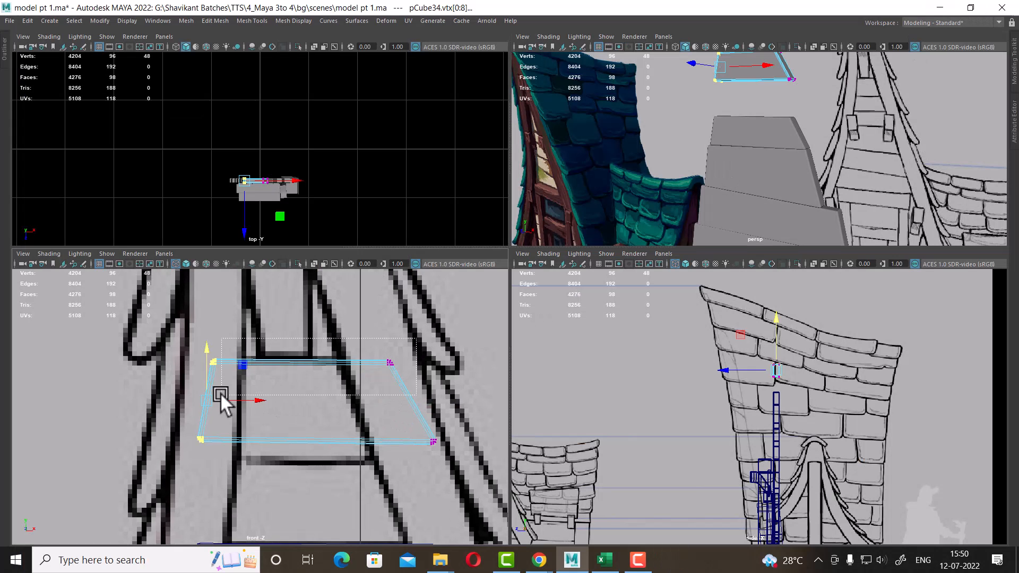
Lower the new top panel's bottom edge vertices
drag(220, 394, 226, 398)
drag(115, 485, 116, 486)
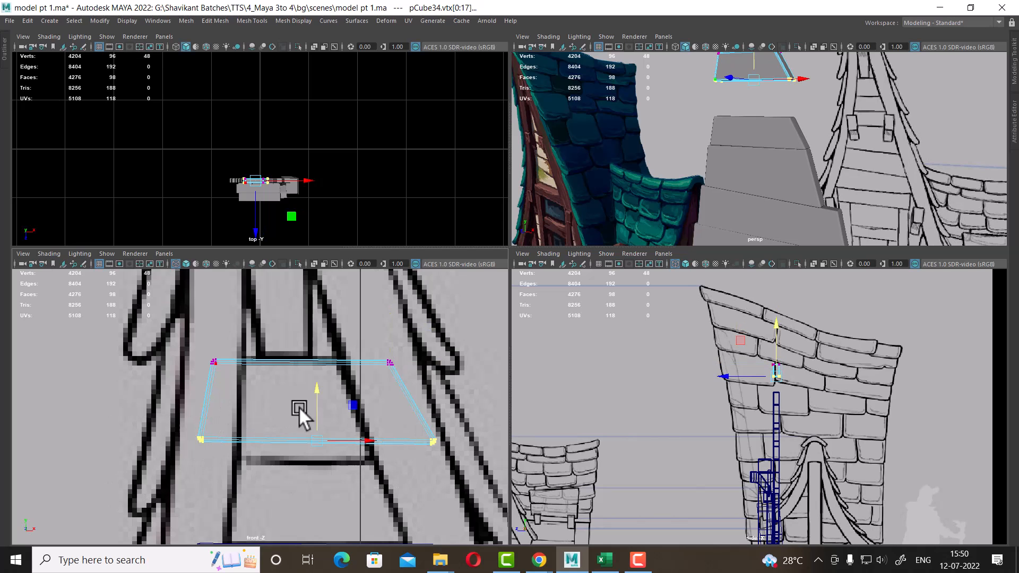
drag(316, 392, 314, 411)
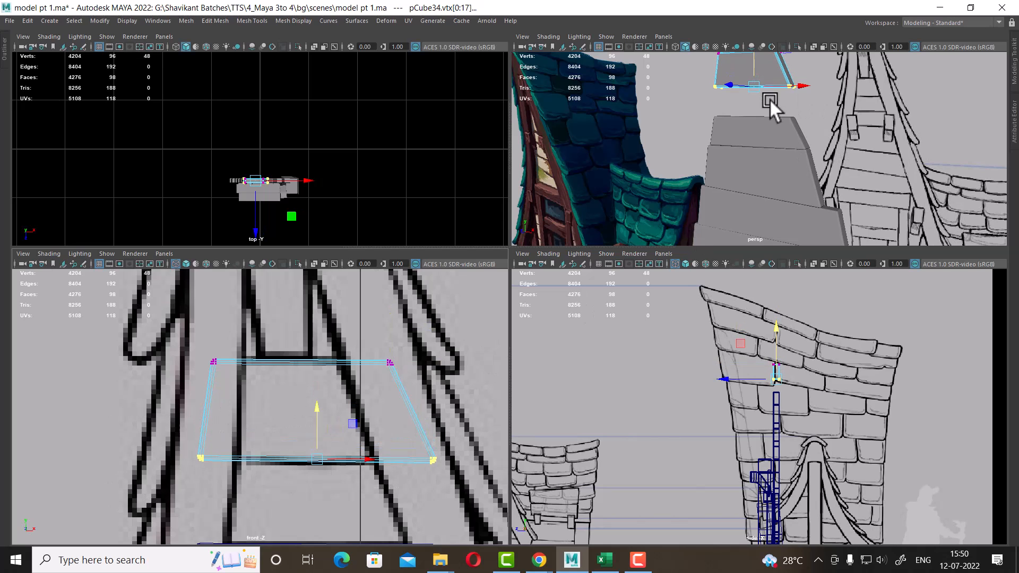
click(821, 136)
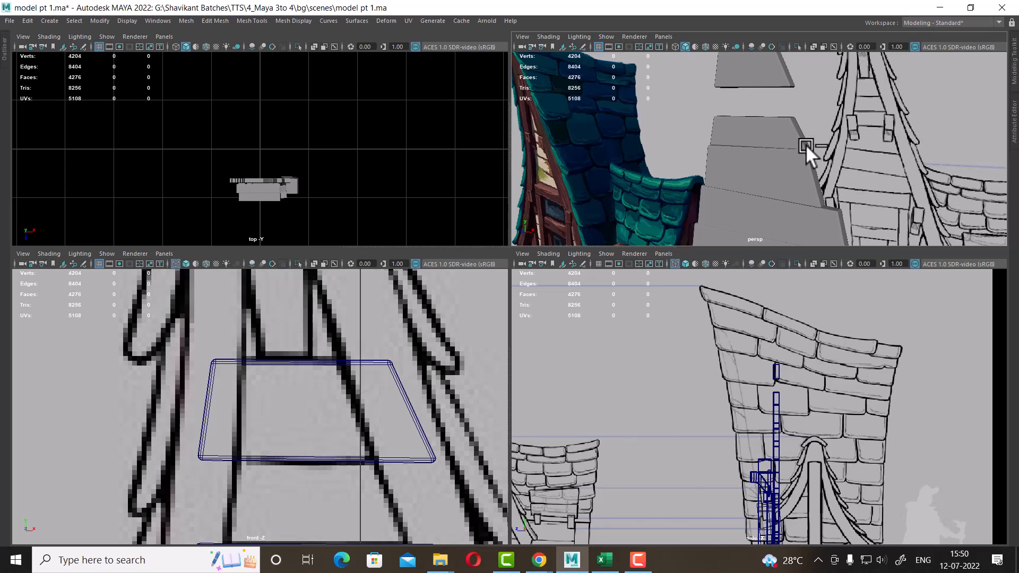
Select the top panel and show all hidden objects in the scene
click(342, 381)
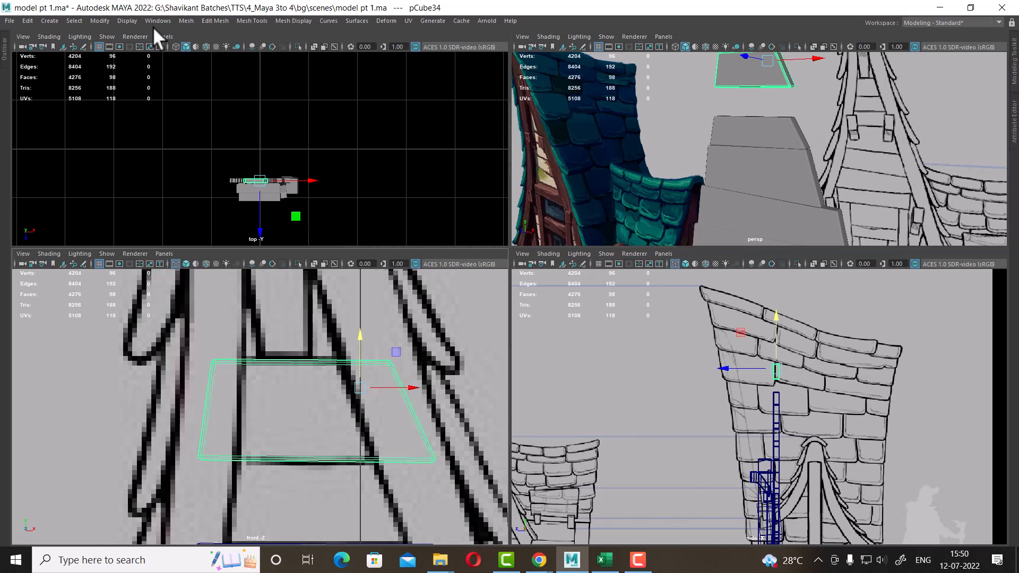
click(127, 21)
mouse_move(190, 88)
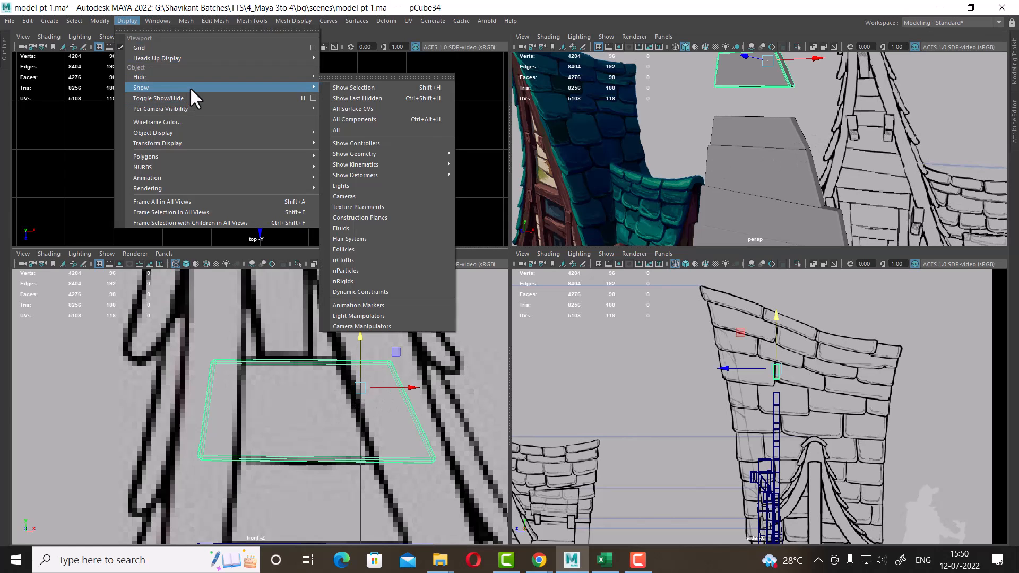
click(430, 130)
alt+middle_drag(416, 413, 364, 393)
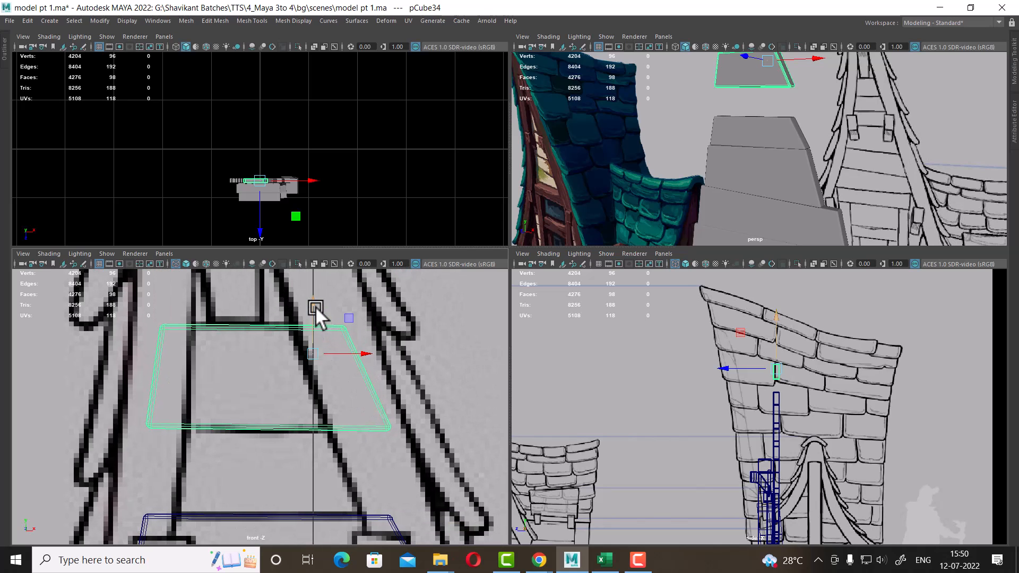
Duplicate the top panel and move the copy down just below it
key(ctrl+d)
drag(313, 303, 320, 408)
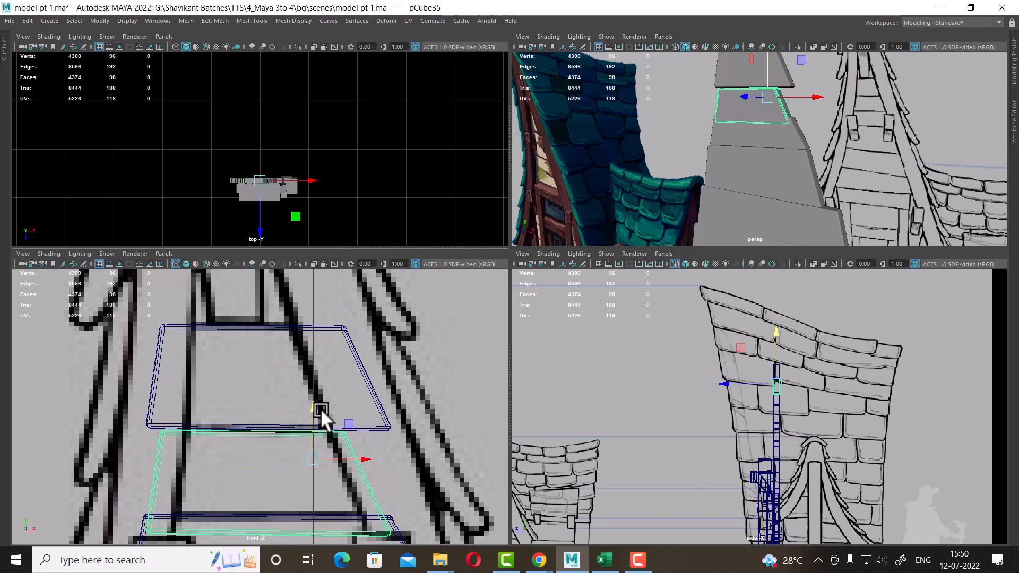
Reshape the lower copy's vertices to fit between the gable's edges
alt+drag(868, 133, 794, 185)
right_drag(370, 471, 332, 257)
scroll(359, 324, up, 3)
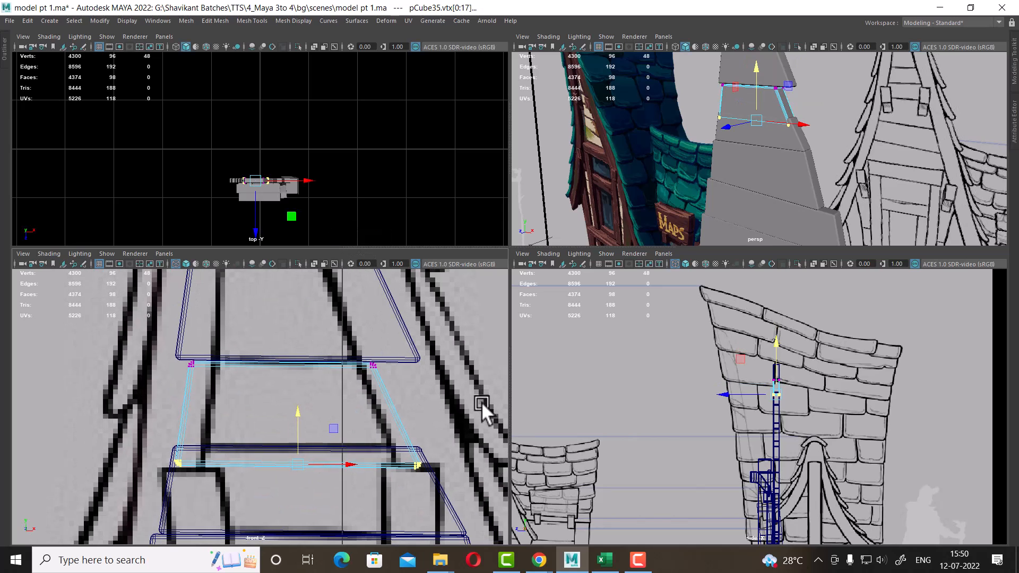
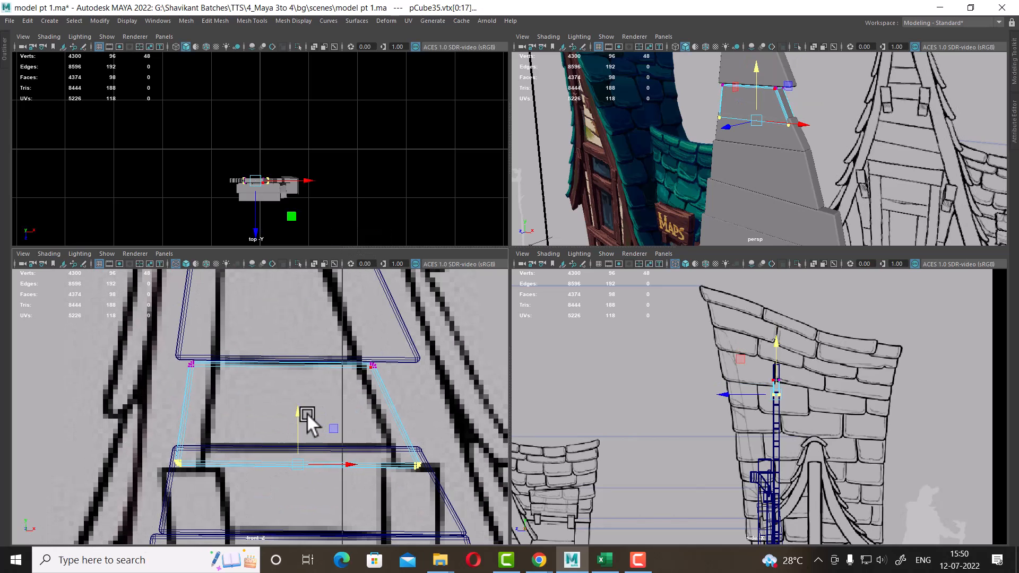
Raise the lower copy's selected vertices slightly to fit the gable outline
drag(307, 413, 301, 389)
alt+drag(812, 93, 826, 84)
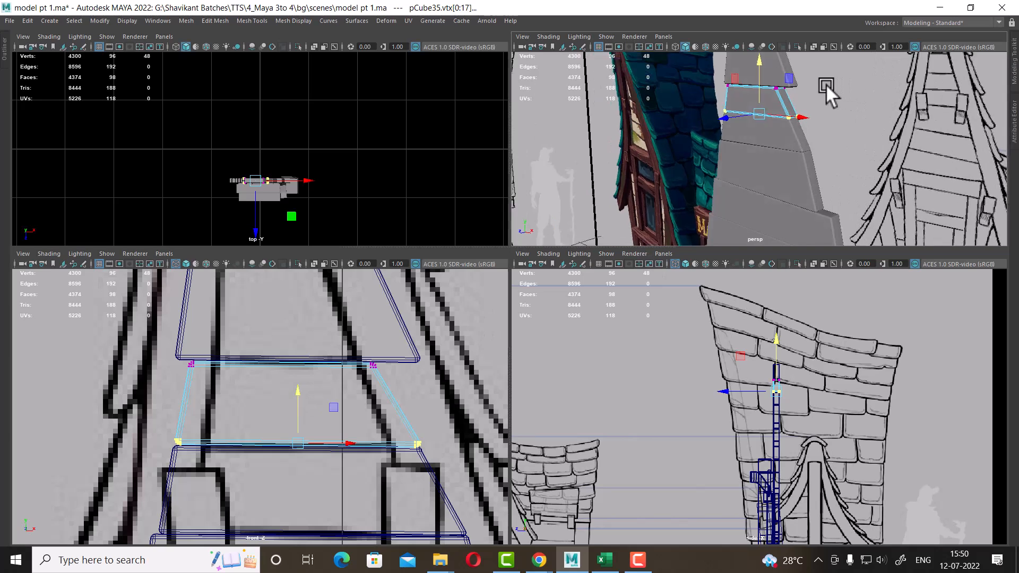
alt+right_drag(825, 84, 844, 116)
alt+middle_drag(844, 116, 862, 223)
alt+drag(862, 223, 832, 154)
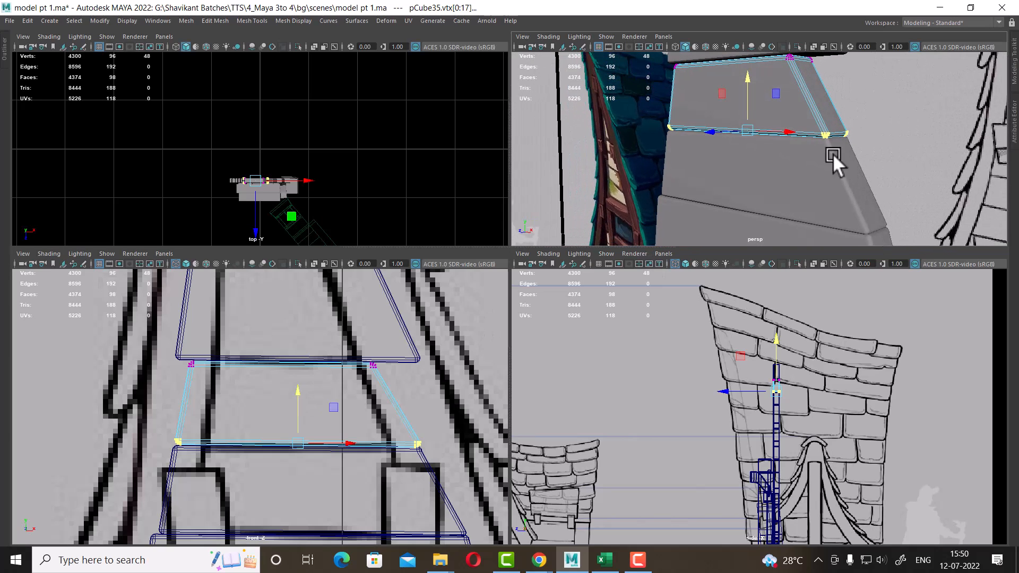
Select the upper panel and pull its side vertices inward to follow the gable's slanted edges
click(896, 152)
alt+drag(896, 152, 743, 195)
click(374, 342)
alt+middle_drag(336, 346, 313, 422)
right_drag(340, 340, 297, 278)
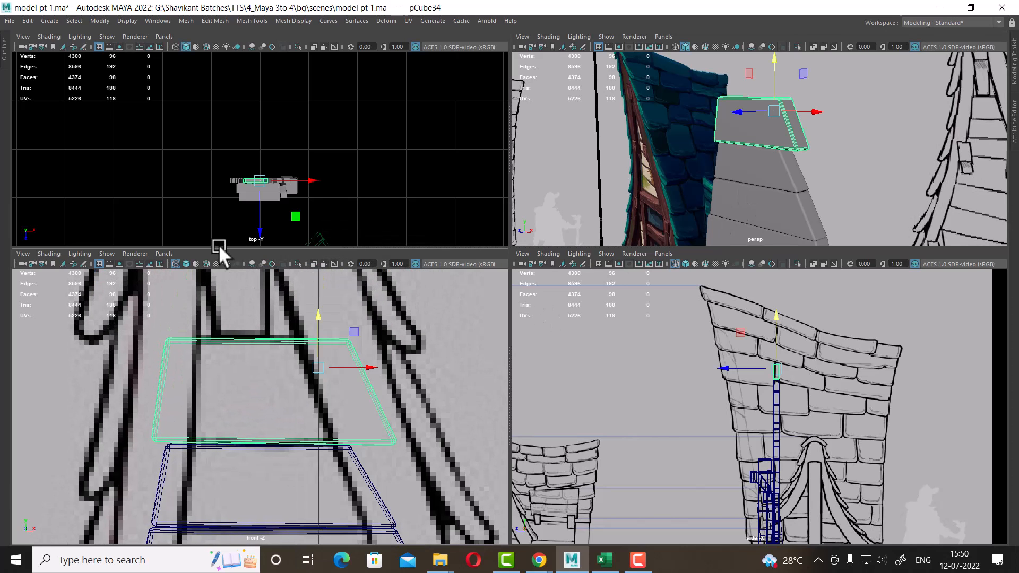
drag(339, 463, 340, 462)
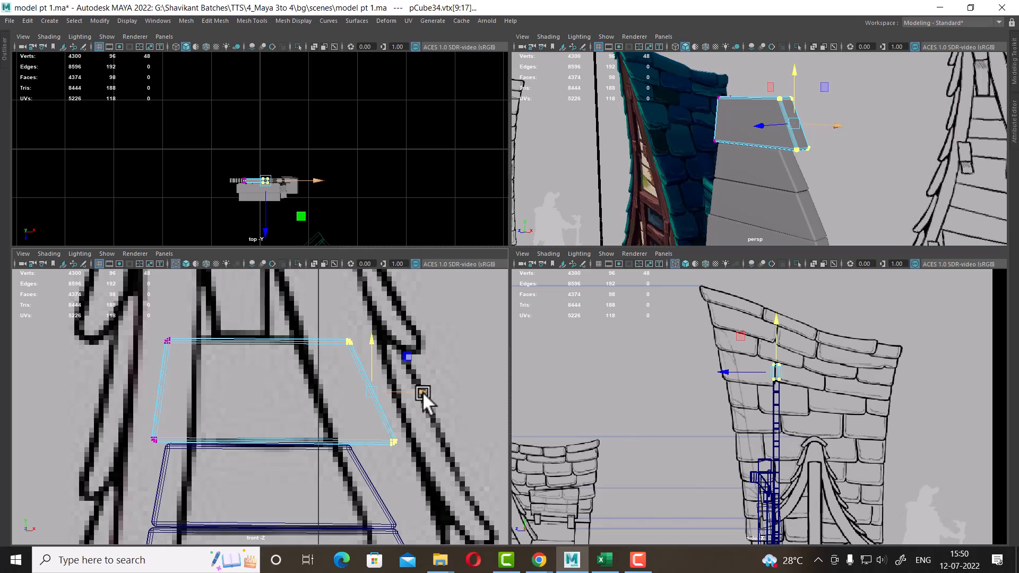
drag(422, 391, 377, 399)
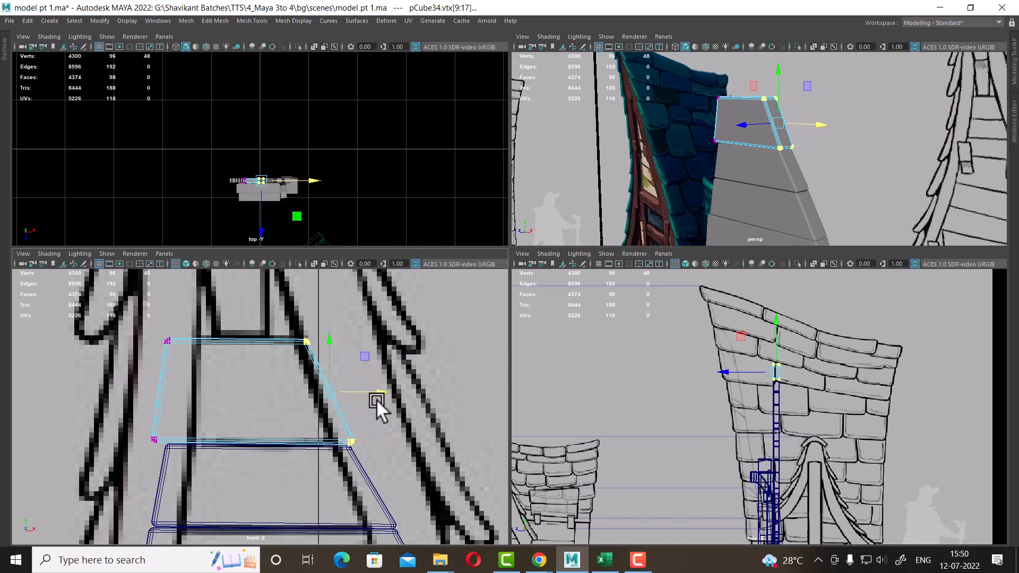
drag(190, 307, 139, 460)
drag(218, 389, 225, 390)
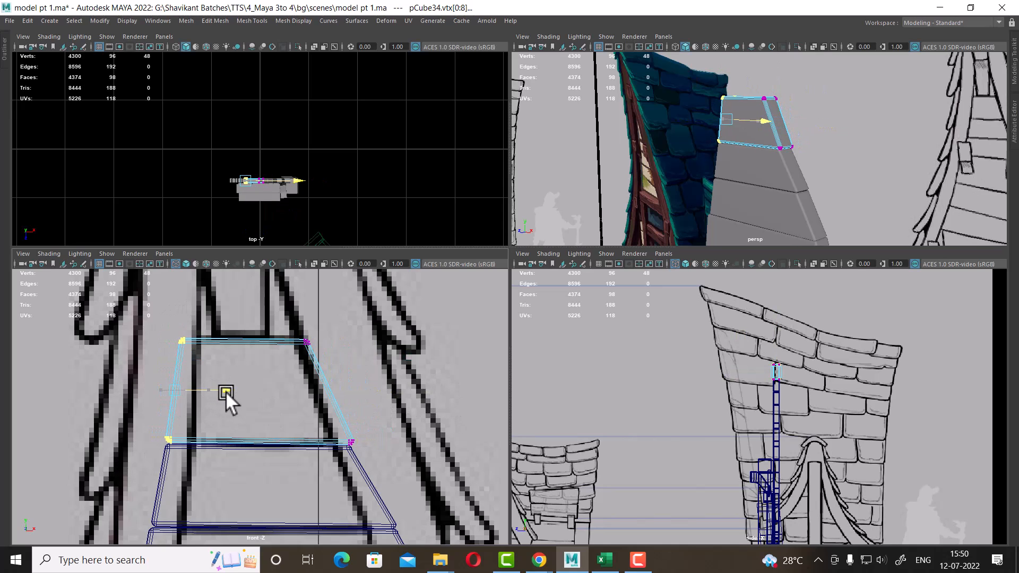
alt+middle_drag(268, 363, 316, 454)
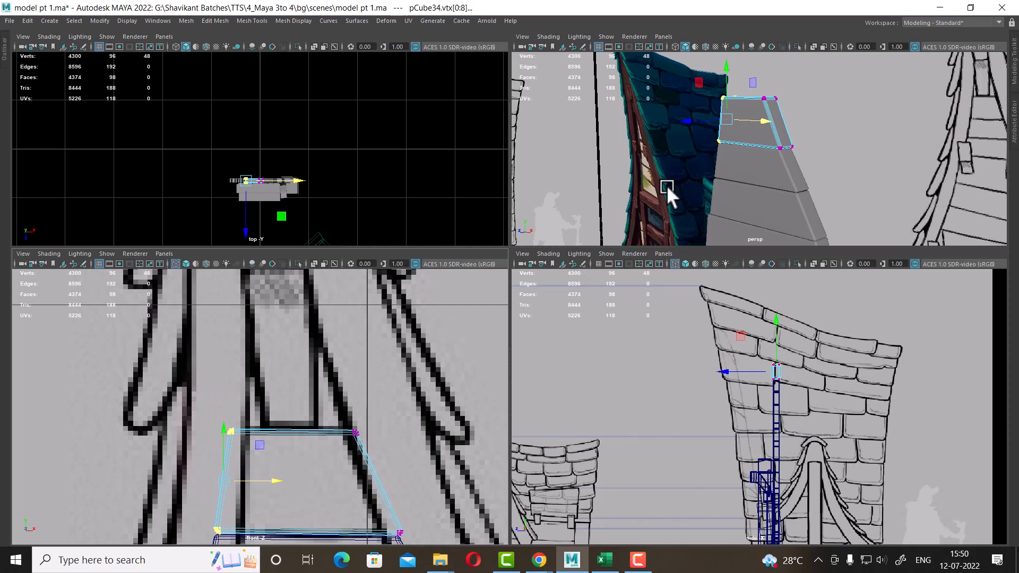
Open the national park reference image in a quick image viewer beside the scene
click(440, 560)
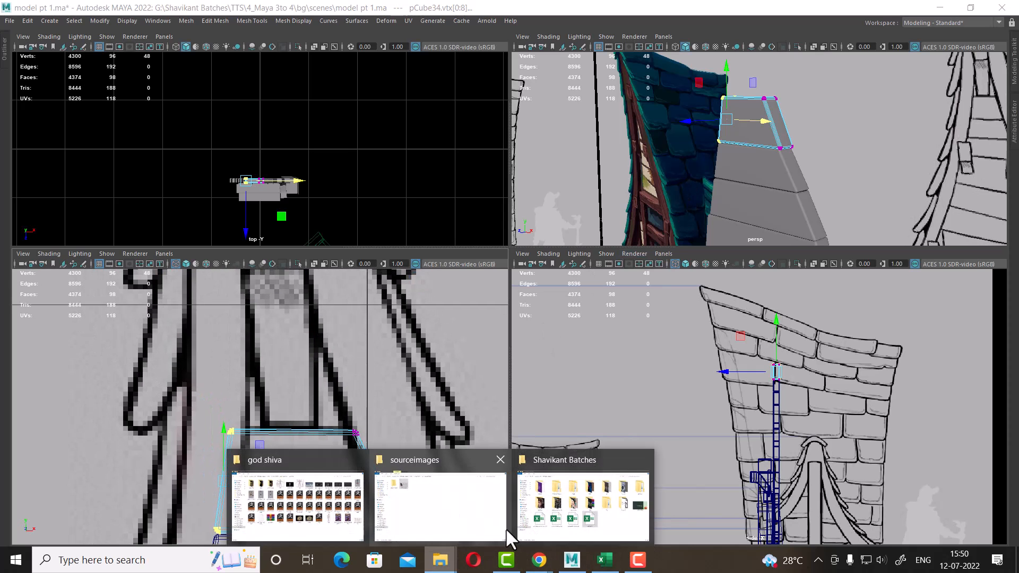
click(447, 495)
right_click(227, 101)
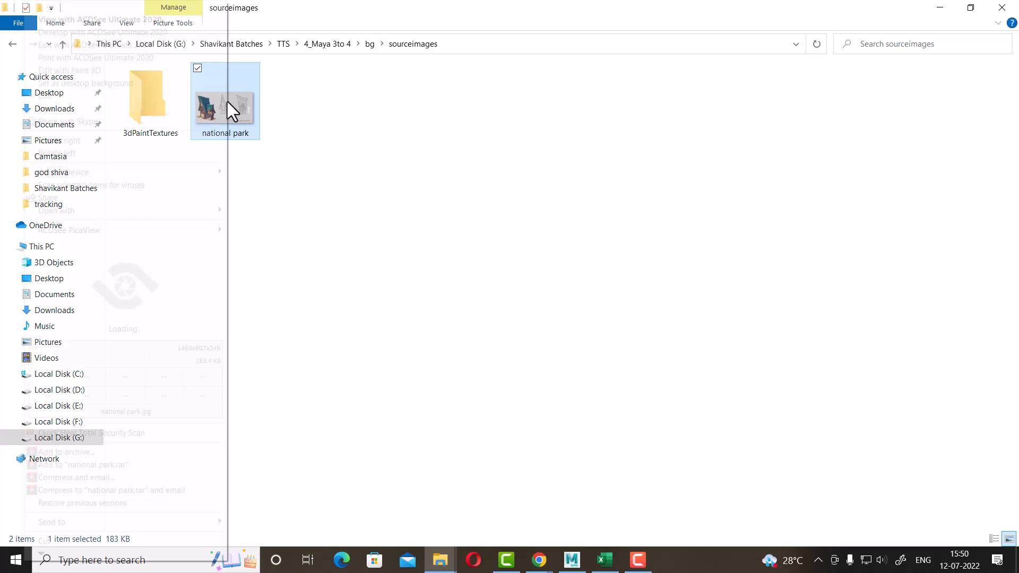
mouse_move(212, 229)
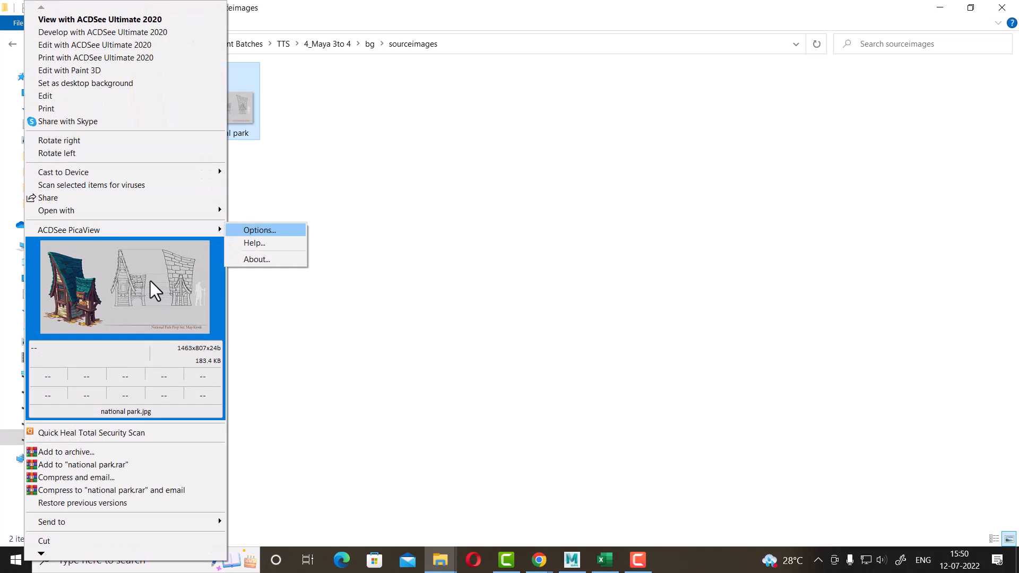
click(163, 294)
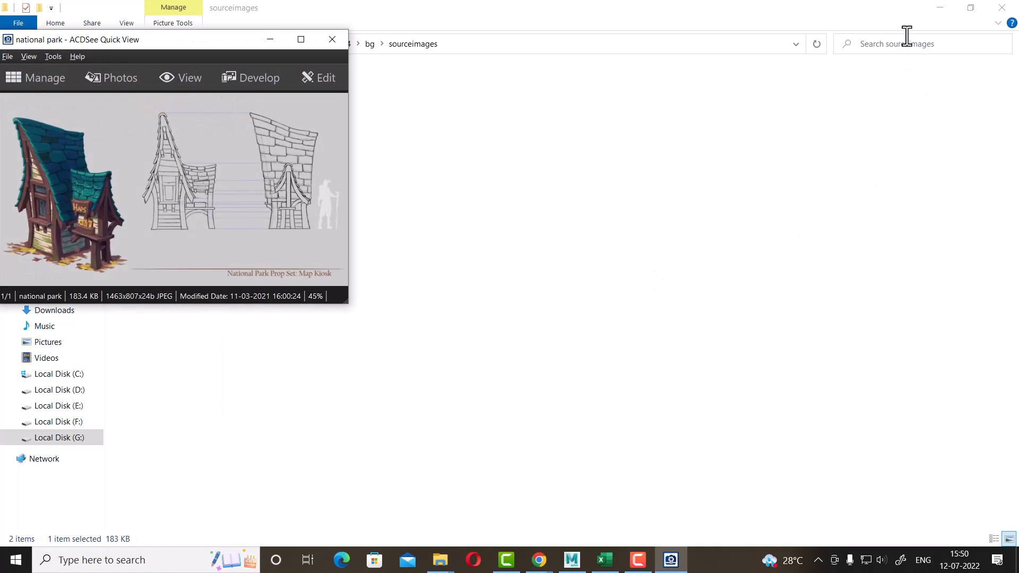
click(937, 9)
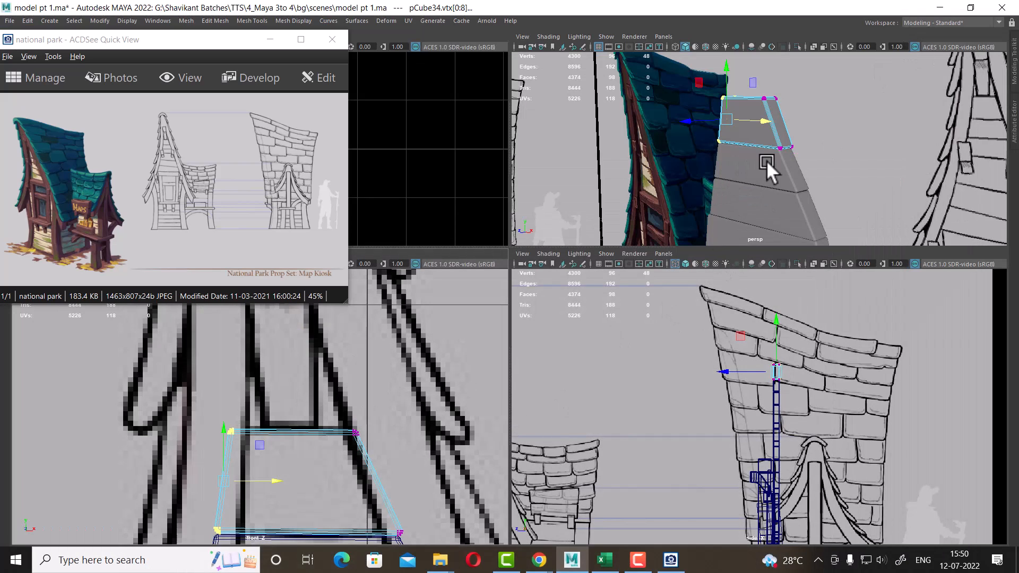
Zoom into the roof gable area of the reference image to study its shape
alt+drag(766, 160, 849, 178)
alt+middle_drag(332, 316, 330, 333)
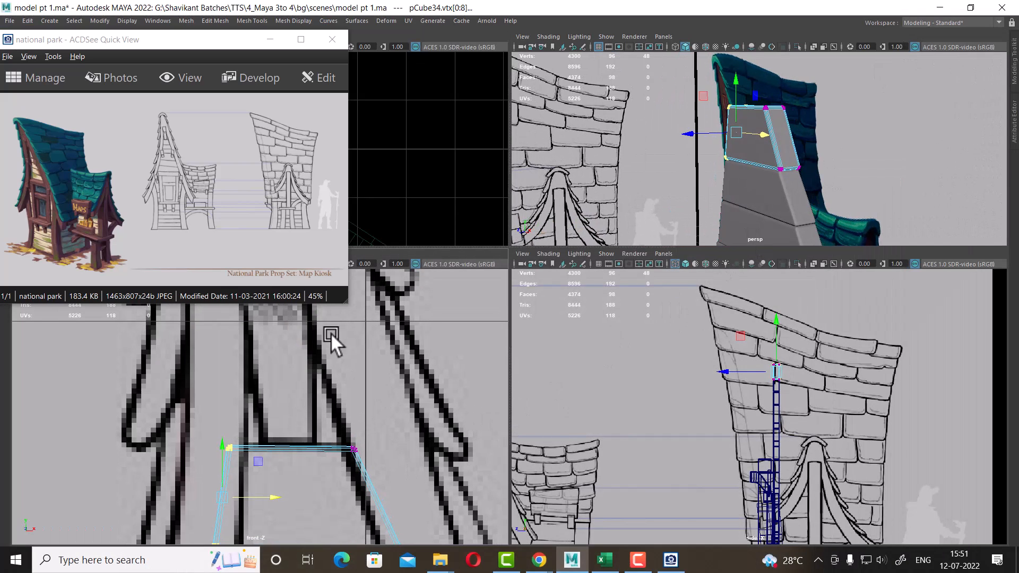
click(153, 221)
scroll(152, 227, up, 2)
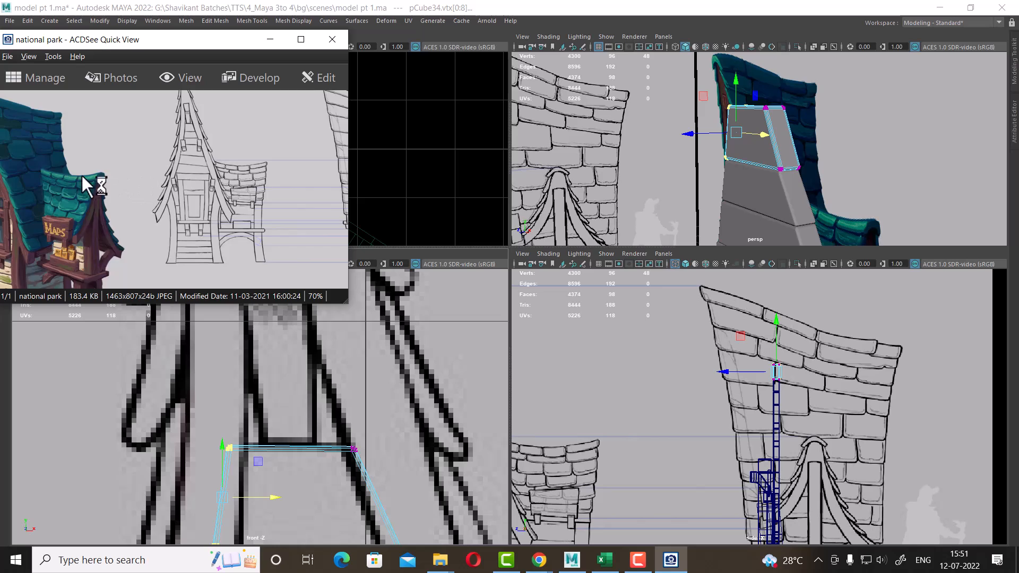
scroll(116, 192, up, 1)
drag(81, 173, 298, 226)
scroll(133, 210, up, 1)
drag(133, 211, 393, 211)
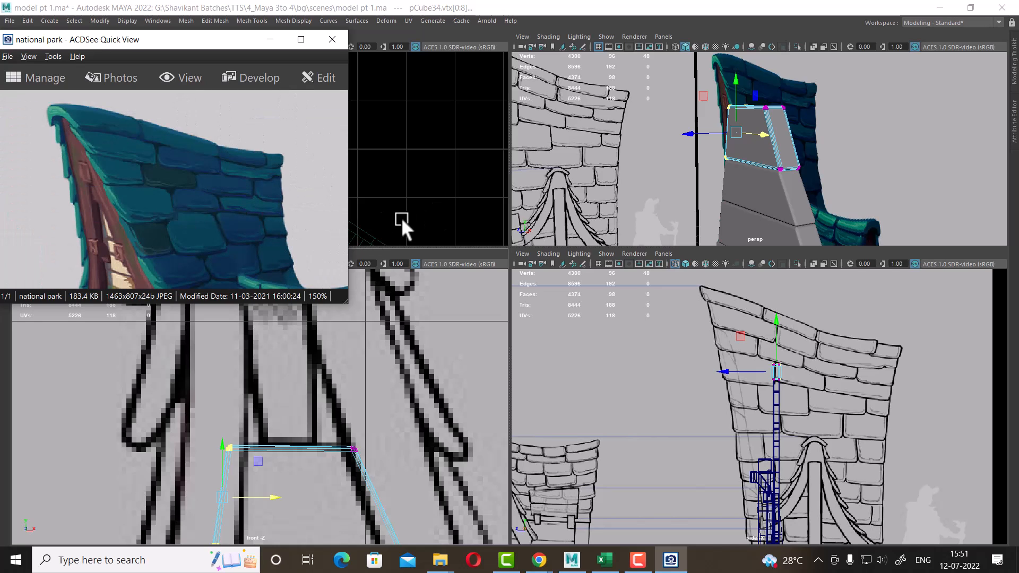
Duplicate the upper panel and move the copy up to sit above it
alt+right_drag(401, 429, 420, 215)
click(386, 461)
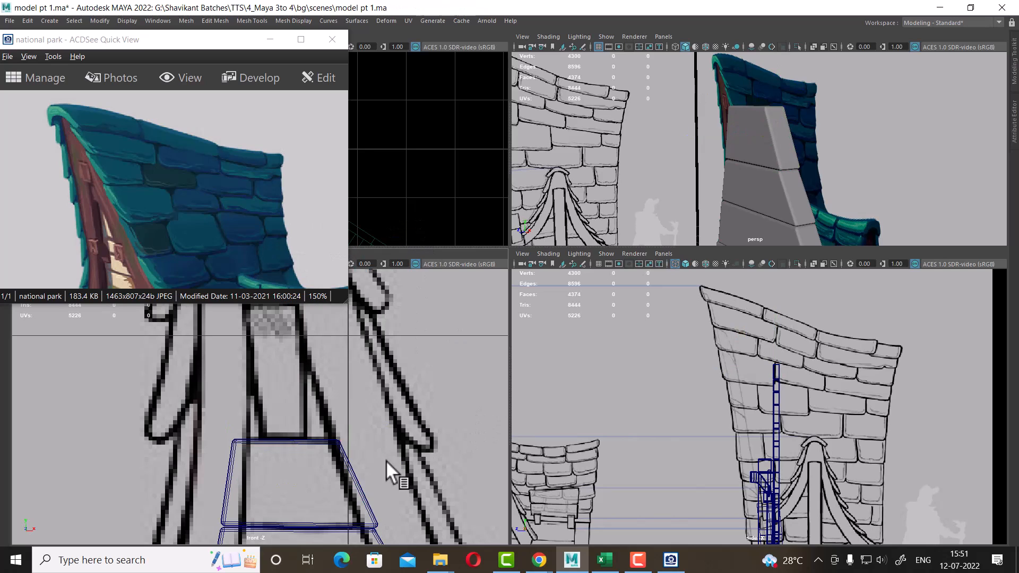
click(338, 440)
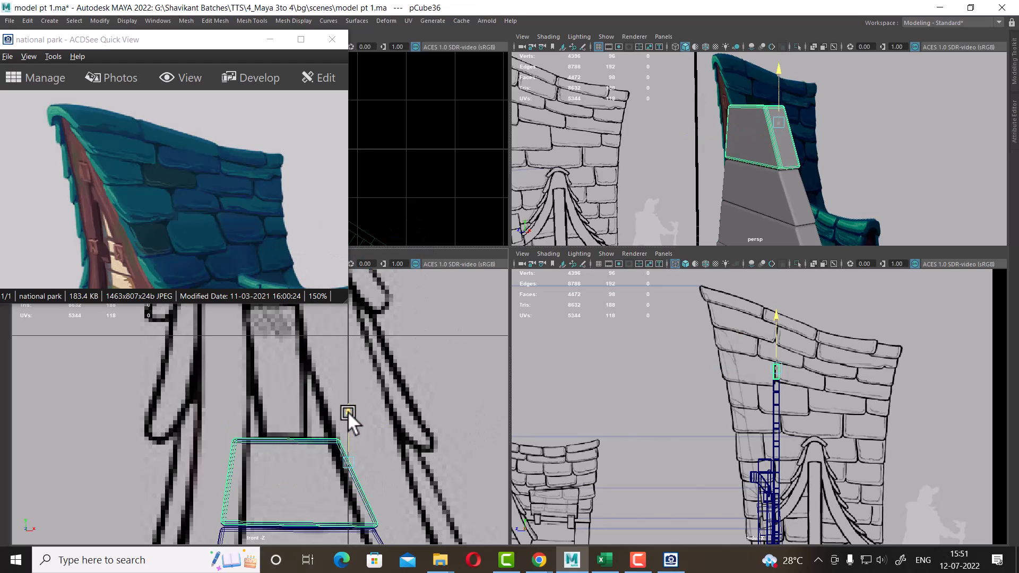
drag(348, 412, 343, 327)
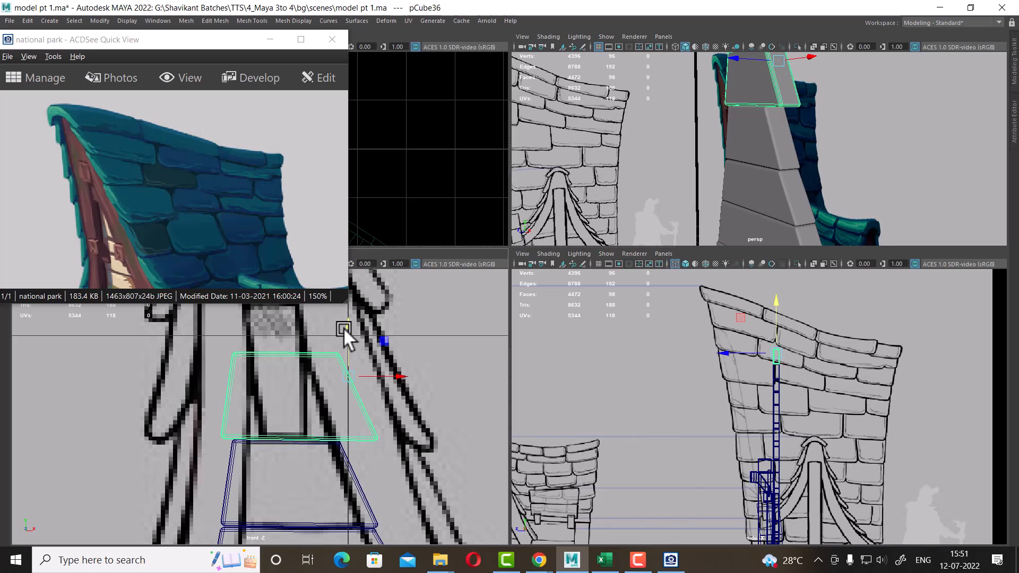
Taper the new top panel's side vertices inward to fit between the gable's edges
scroll(300, 408, down, 10)
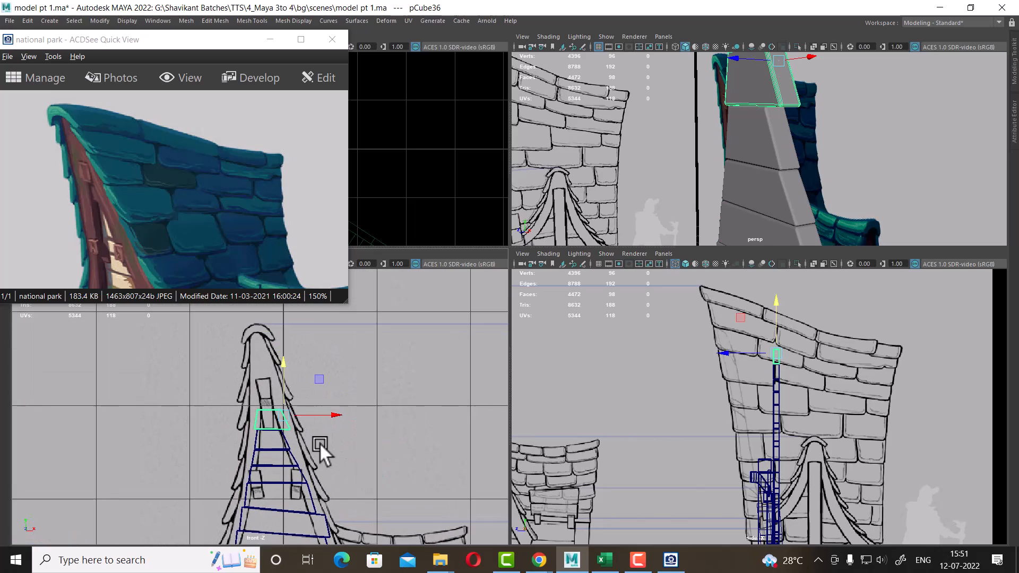
scroll(321, 445, up, 3)
scroll(301, 476, up, 8)
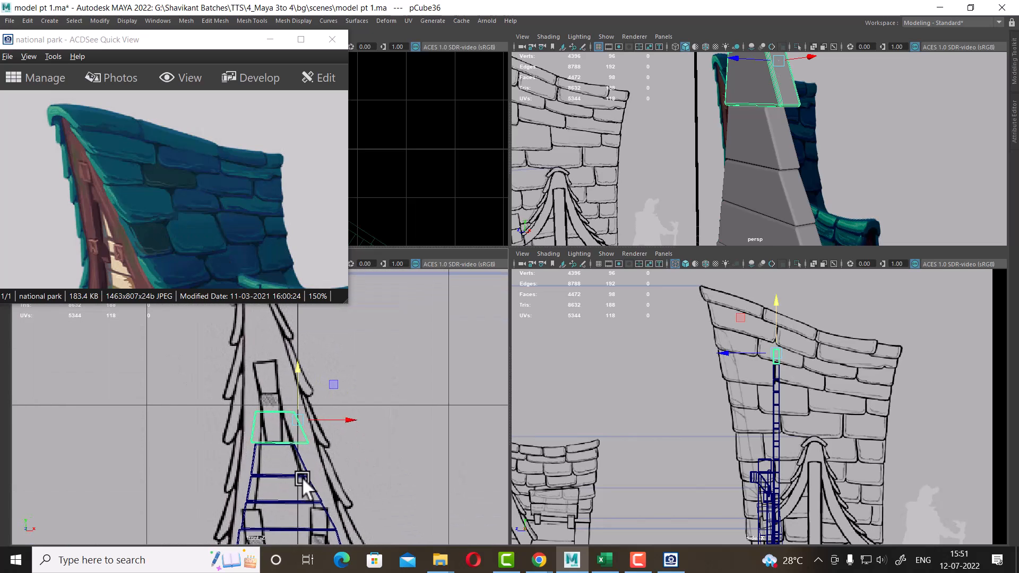
right_click(329, 446)
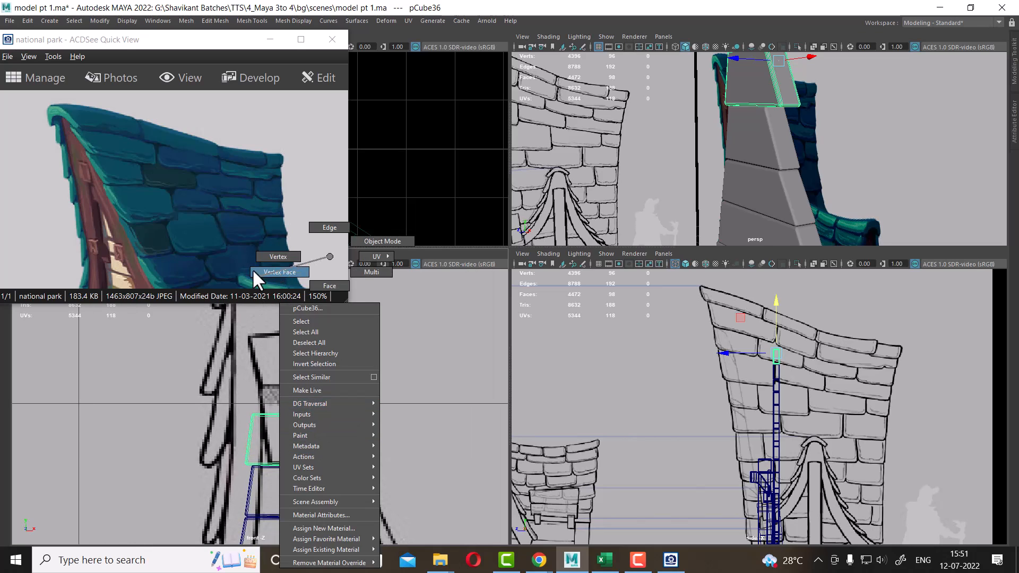
right_drag(252, 268, 276, 258)
scroll(321, 439, up, 2)
drag(388, 387, 308, 524)
drag(399, 450, 374, 454)
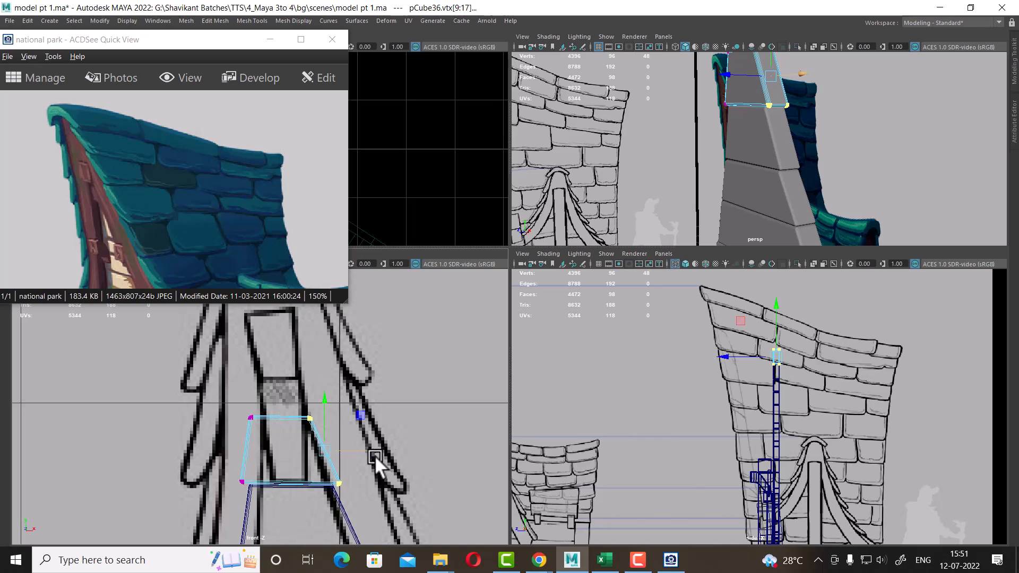
drag(354, 487, 324, 470)
drag(391, 476, 384, 478)
drag(277, 399, 224, 476)
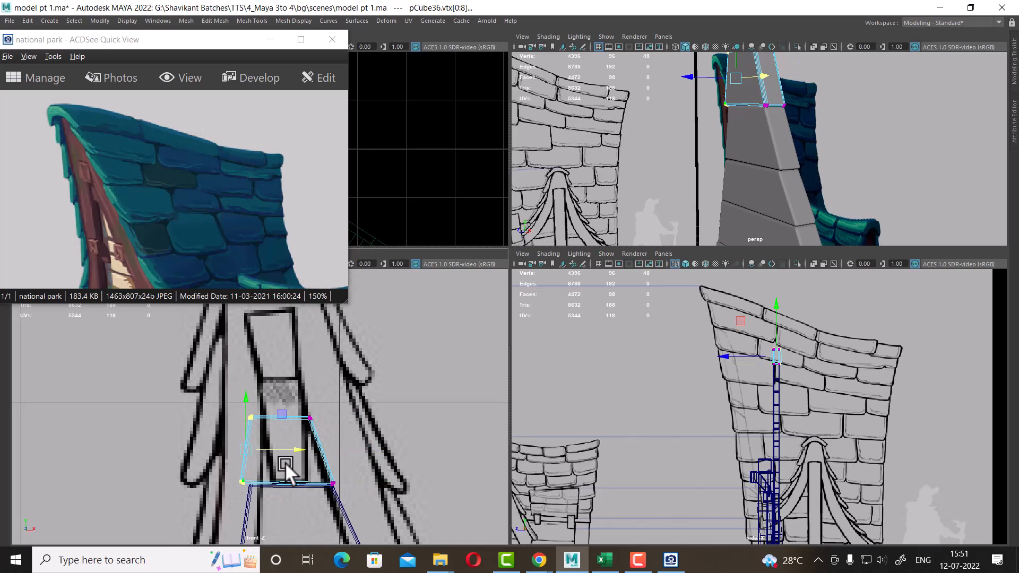
drag(293, 448, 301, 447)
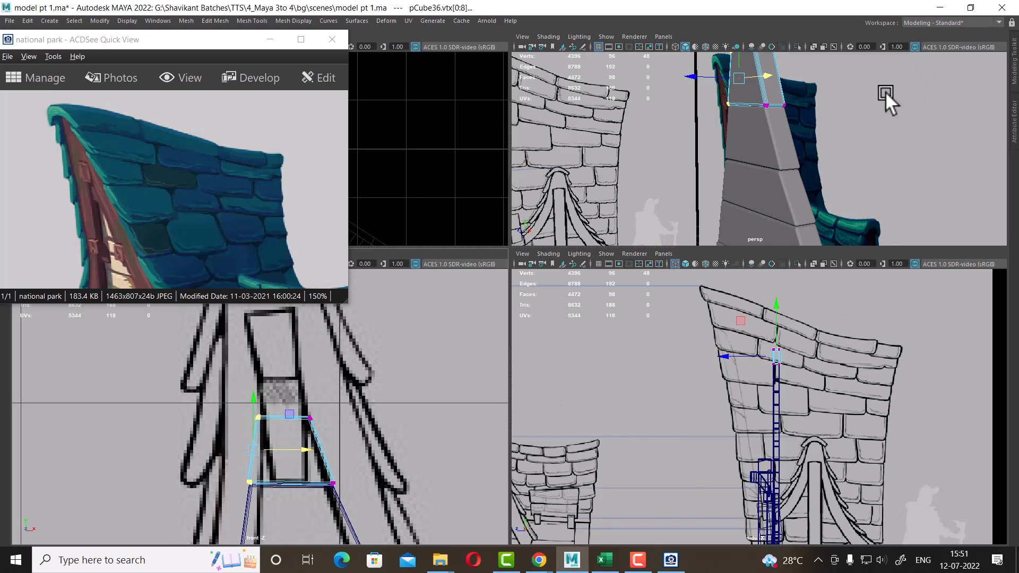
Duplicate the small bracket beside the window and move the copy up along the gable edge
right_drag(769, 96, 833, 90)
click(833, 90)
click(763, 91)
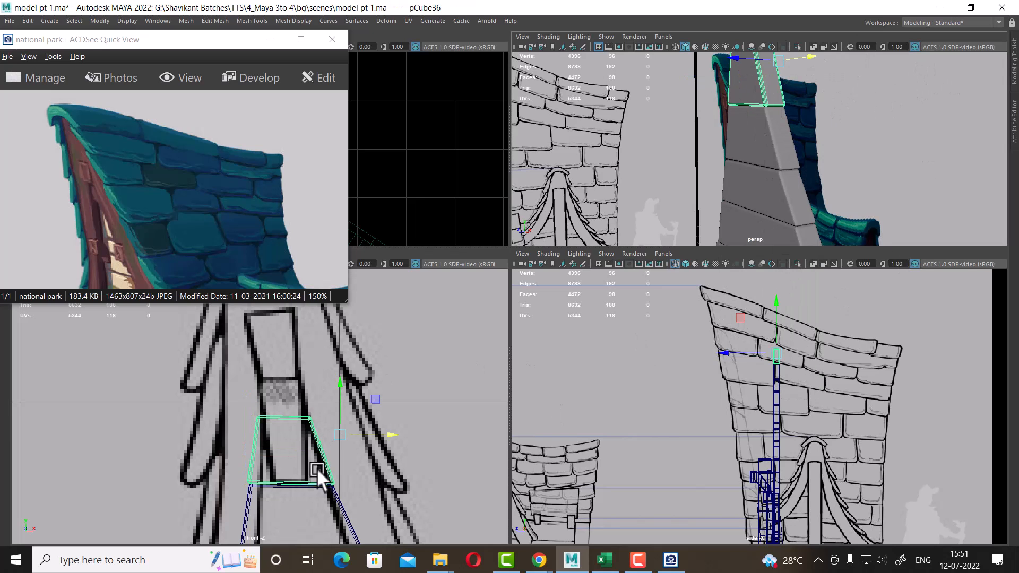
alt+right_drag(409, 530, 364, 466)
alt+right_drag(789, 148, 778, 135)
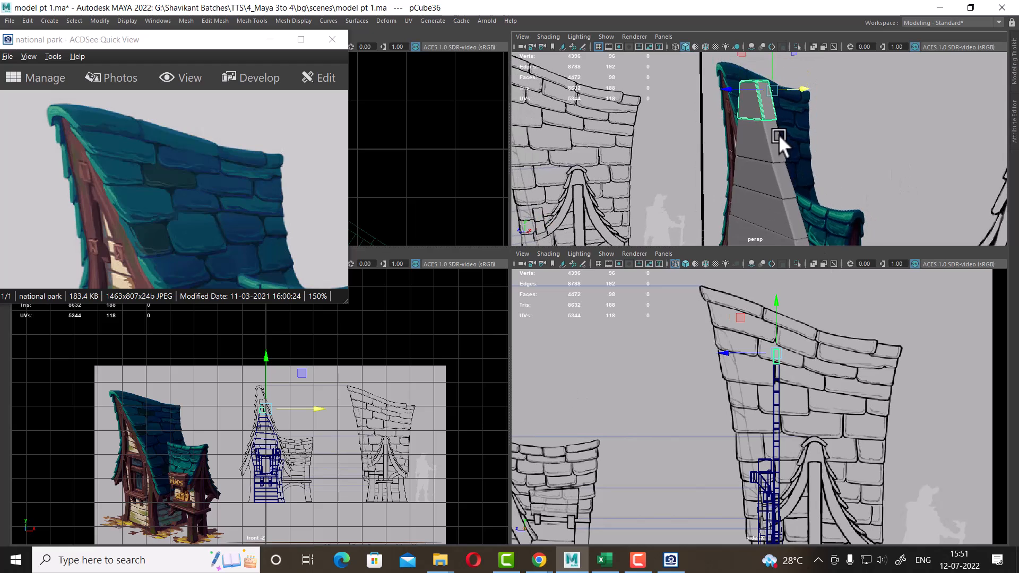
alt+drag(778, 134, 775, 192)
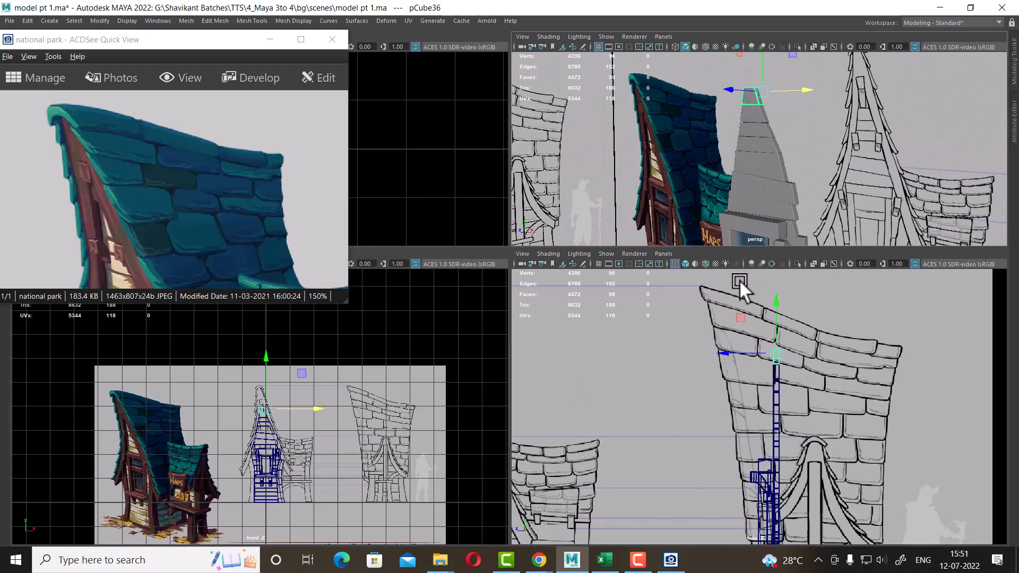
alt+right_drag(279, 461, 330, 416)
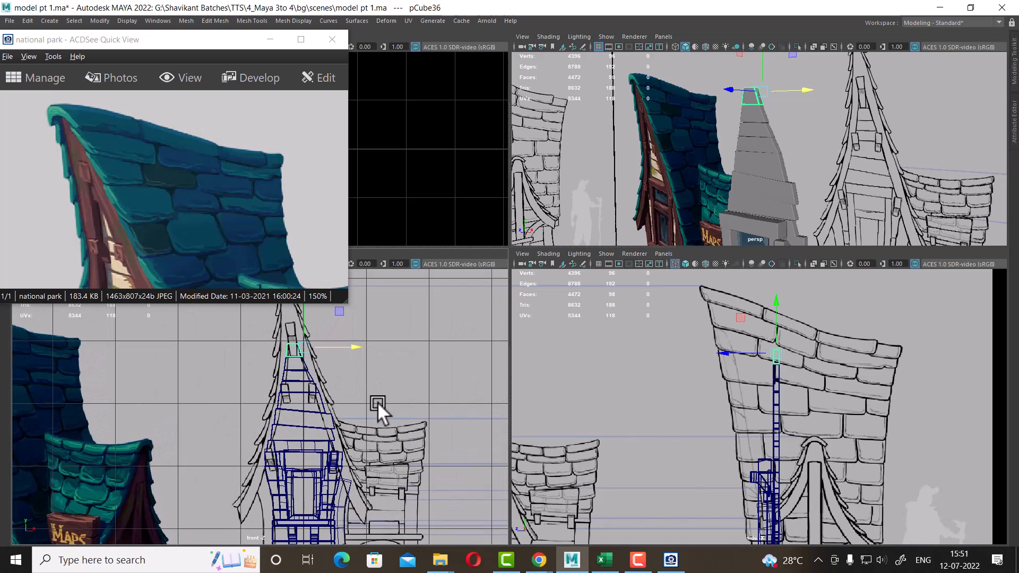
alt+middle_drag(376, 415, 382, 401)
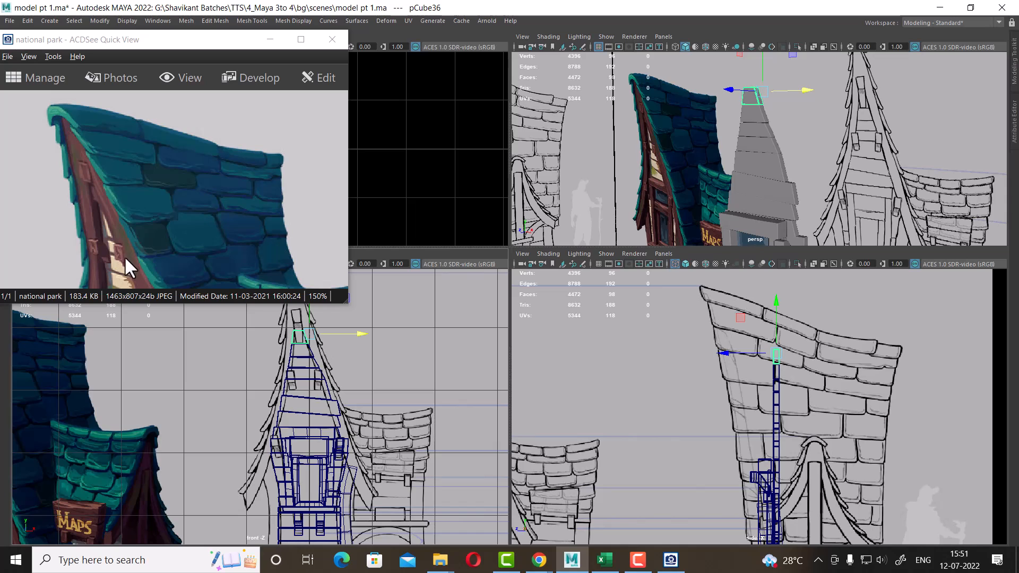
alt+right_drag(390, 418, 381, 443)
alt+middle_drag(381, 443, 365, 391)
alt+right_drag(365, 391, 374, 438)
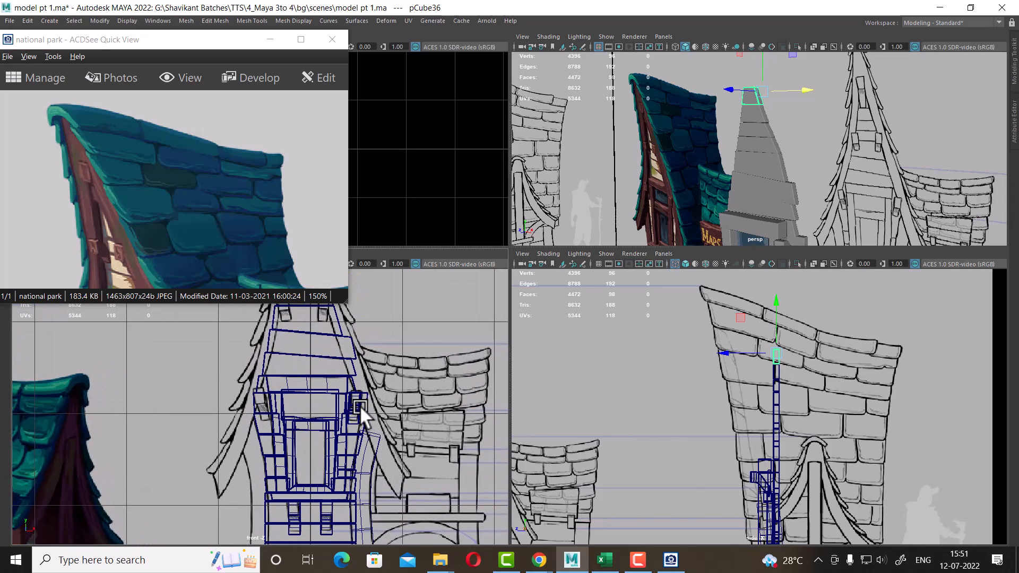
click(359, 406)
alt+middle_drag(395, 427, 399, 467)
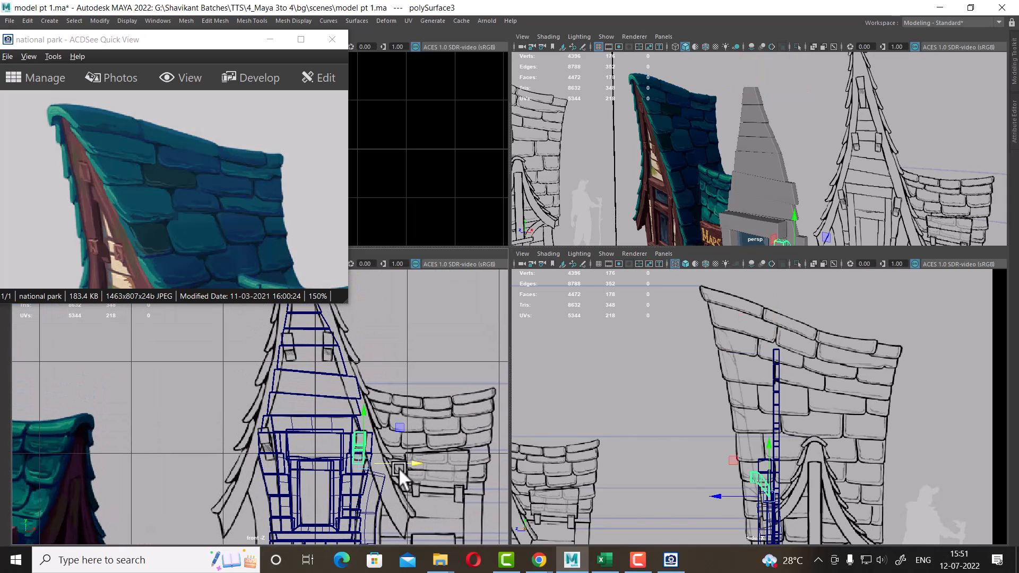
key(ctrl+d)
drag(399, 467, 330, 358)
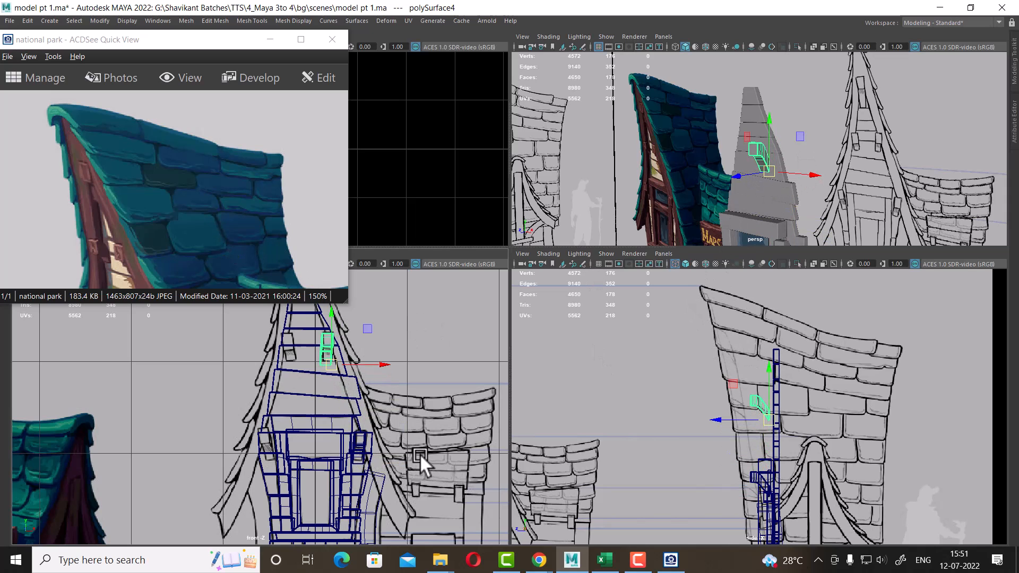
Nudge the copied bracket inward to sit against the gable edge
scroll(329, 371, up, 5)
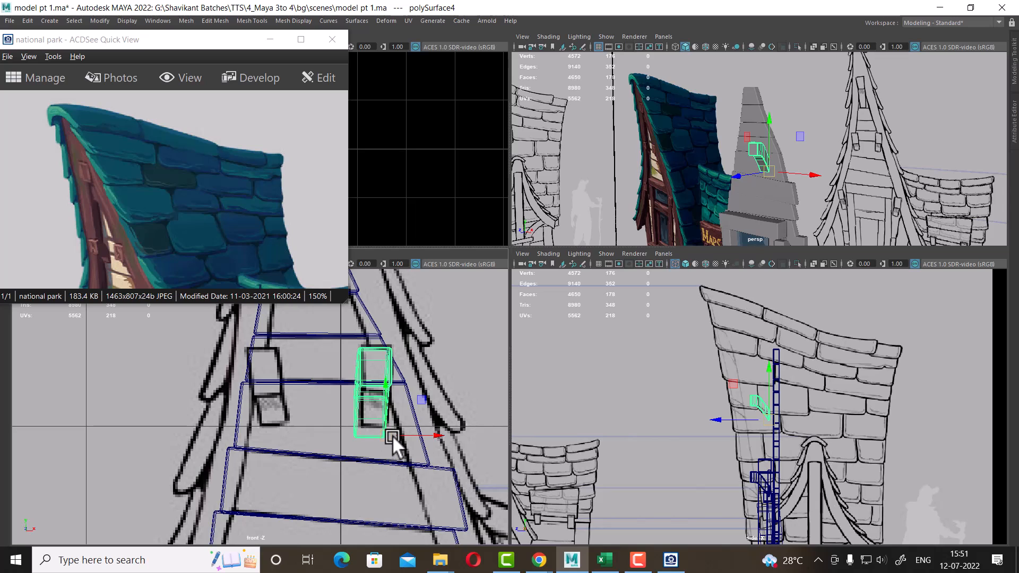
mouse_move(389, 433)
mouse_down()
mouse_move(392, 421)
mouse_move(402, 431)
mouse_move(371, 434)
mouse_up()
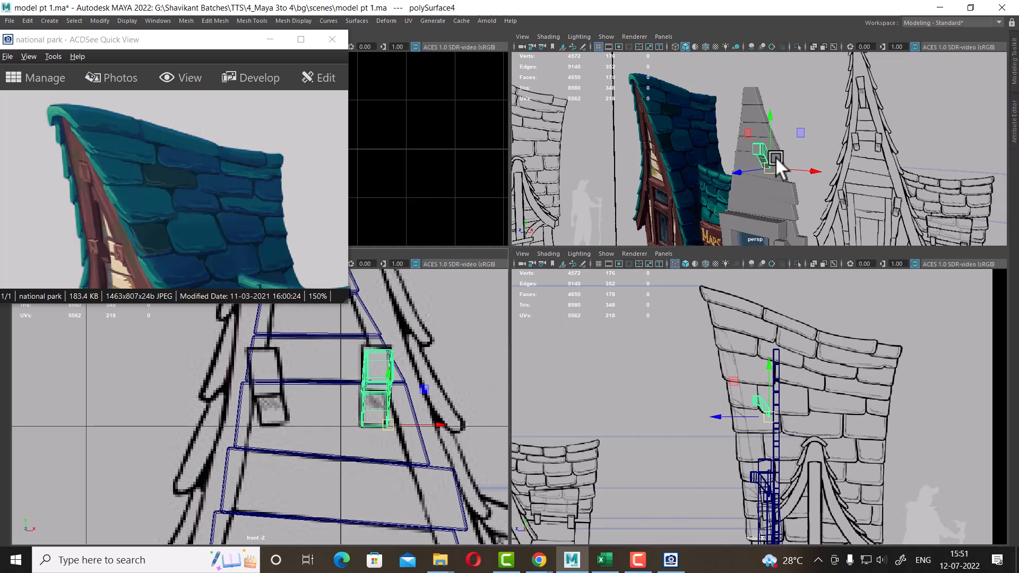
scroll(775, 157, up, 3)
alt+drag(776, 159, 732, 213)
scroll(421, 442, up, 2)
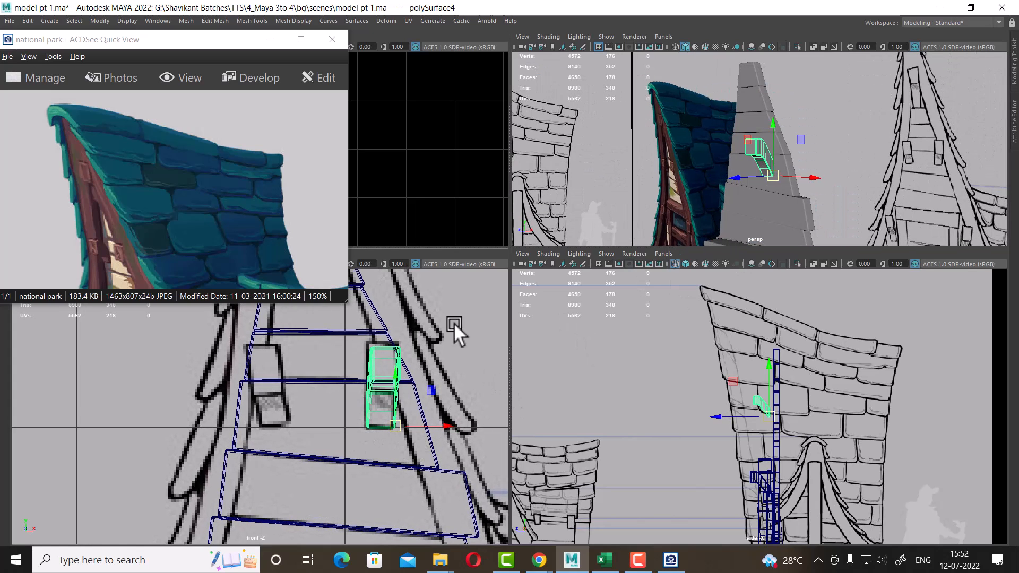
Nudge the copied bracket slightly upward along the gable edge
alt+drag(822, 179, 733, 224)
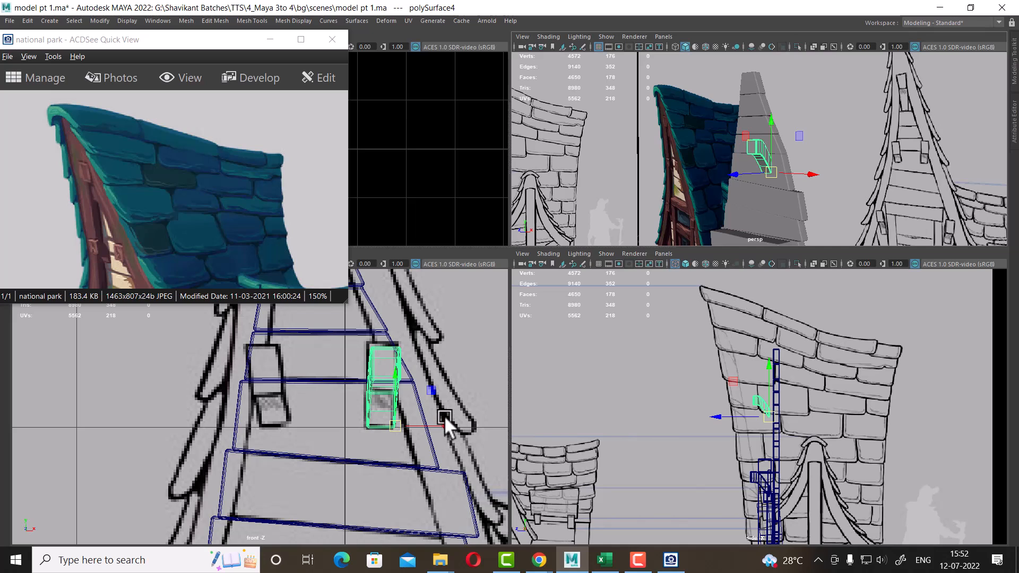
scroll(406, 429, up, 2)
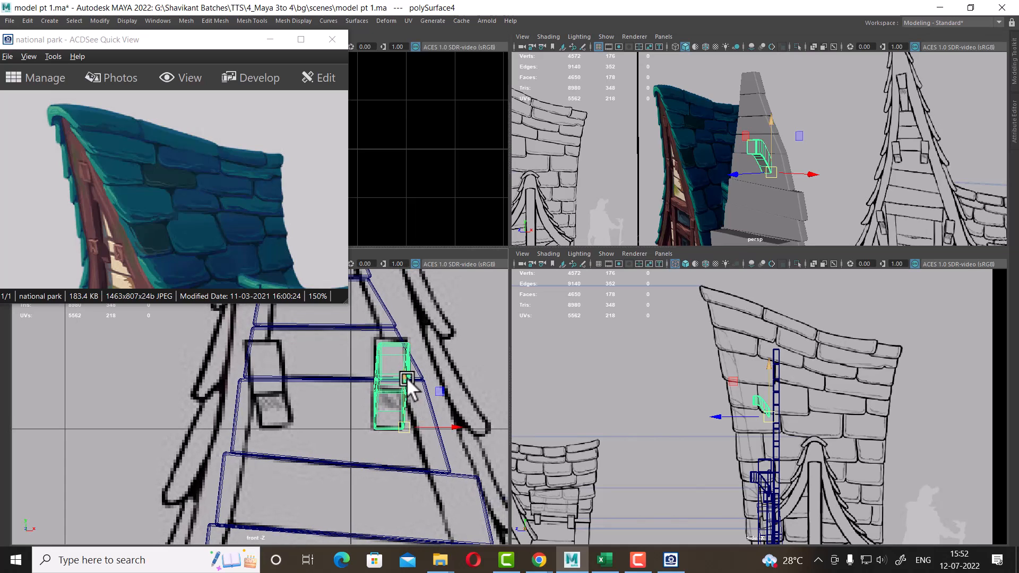
drag(404, 375, 405, 371)
Draw a CV curve following the gable's right edge from the peak down to the eave in the front view
scroll(484, 504, down, 8)
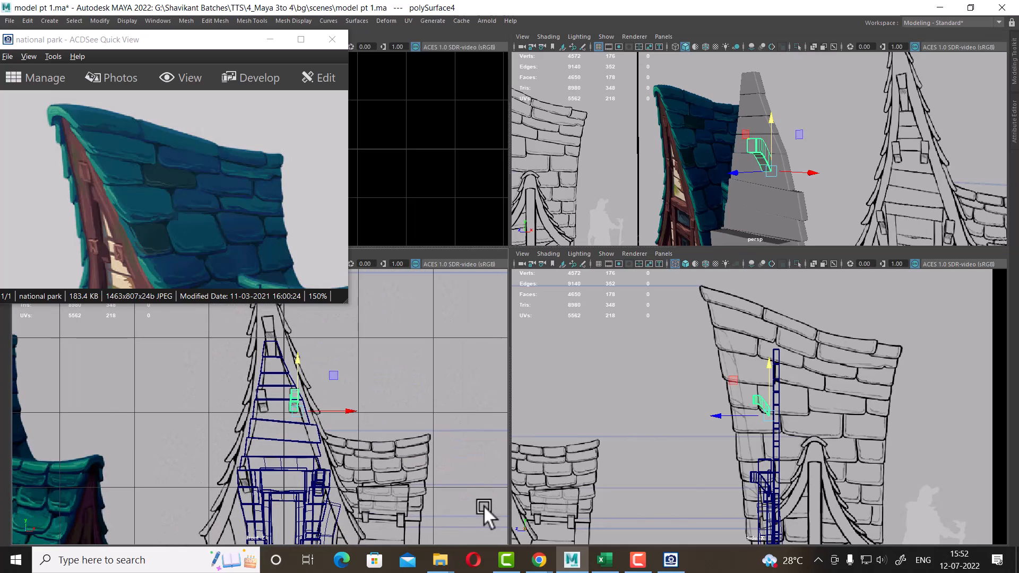
scroll(793, 154, down, 3)
scroll(793, 153, up, 3)
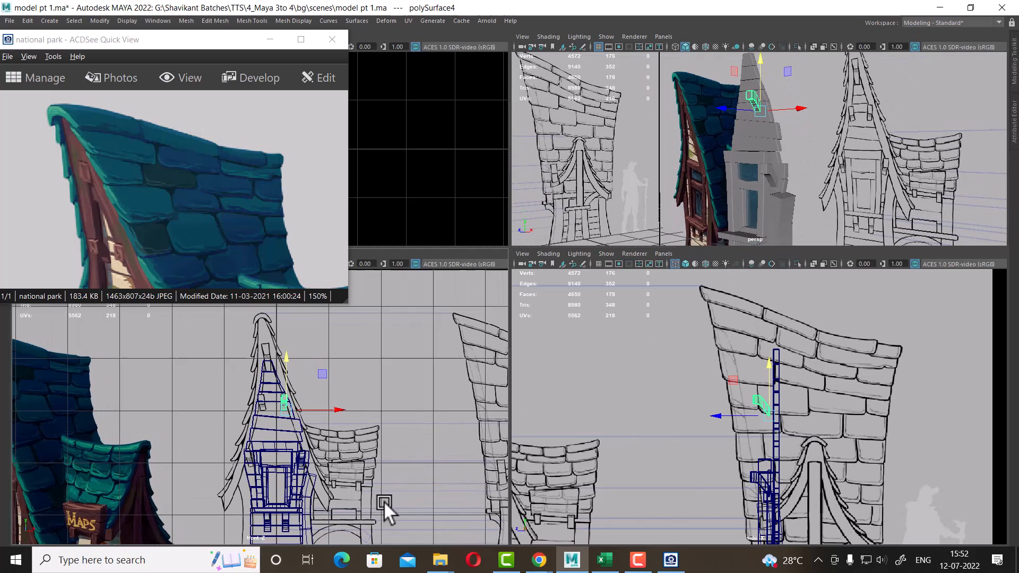
scroll(406, 419, up, 3)
scroll(295, 420, up, 2)
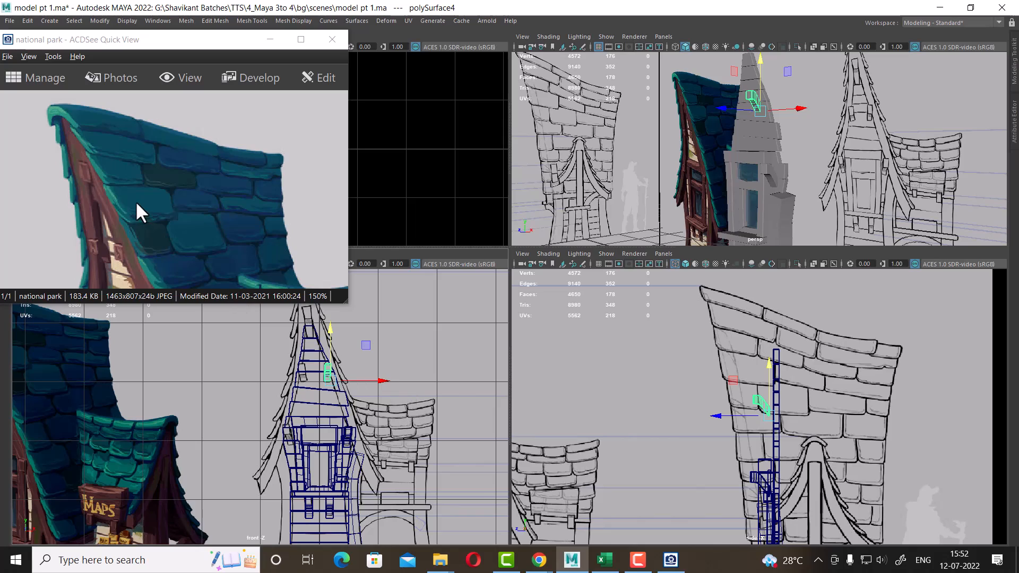
scroll(399, 372, up, 1)
key(space)
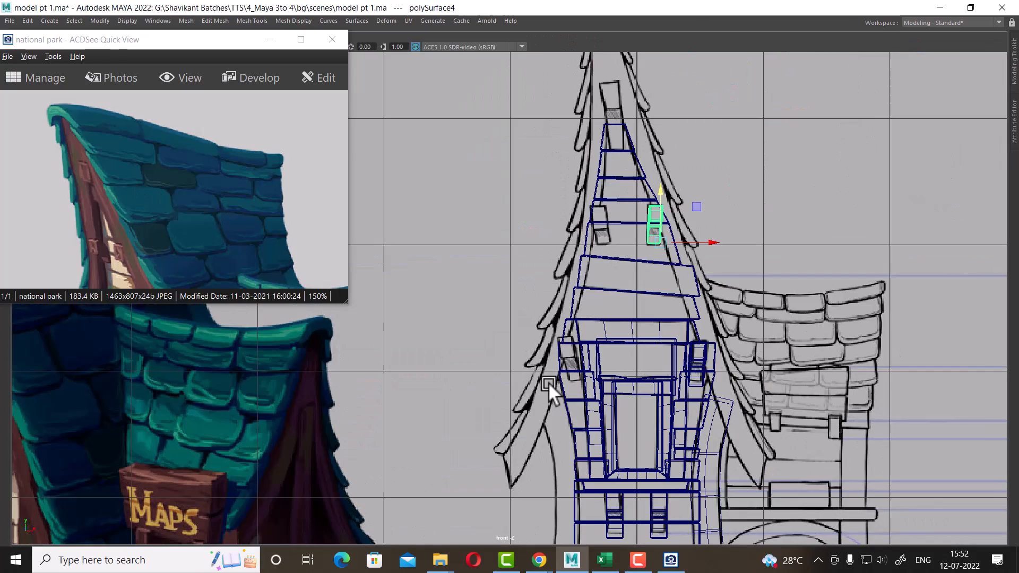
scroll(660, 303, down, 5)
scroll(635, 399, up, 3)
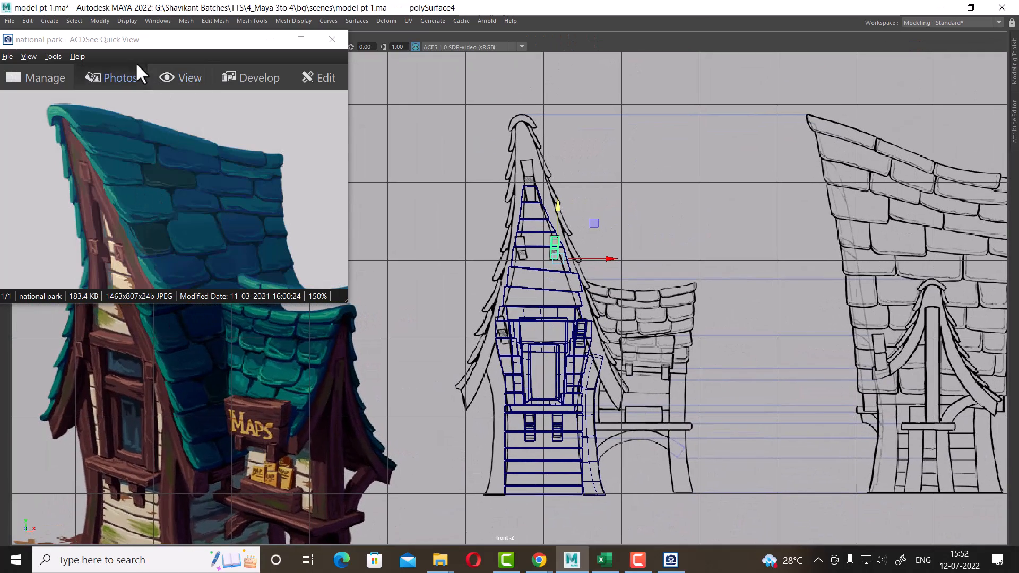
drag(139, 40, 142, 132)
click(49, 21)
mouse_move(115, 59)
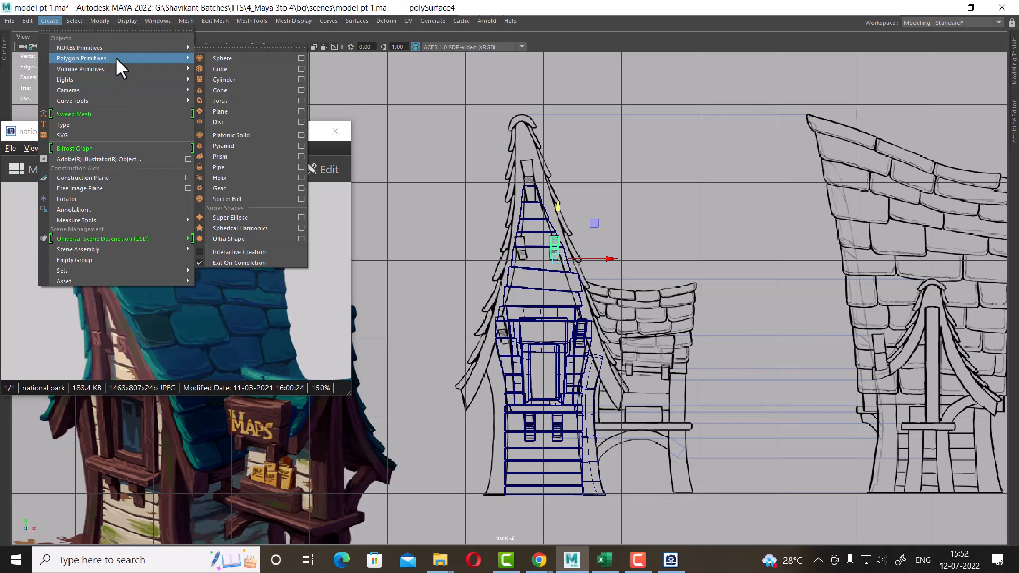
mouse_move(119, 100)
click(241, 99)
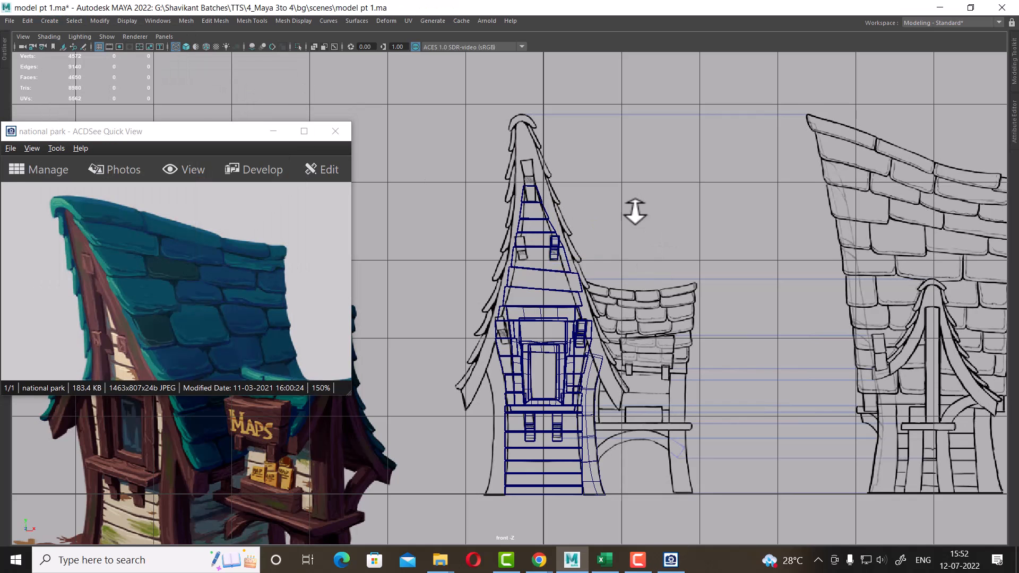
scroll(635, 211, up, 2)
click(529, 114)
scroll(586, 220, up, 1)
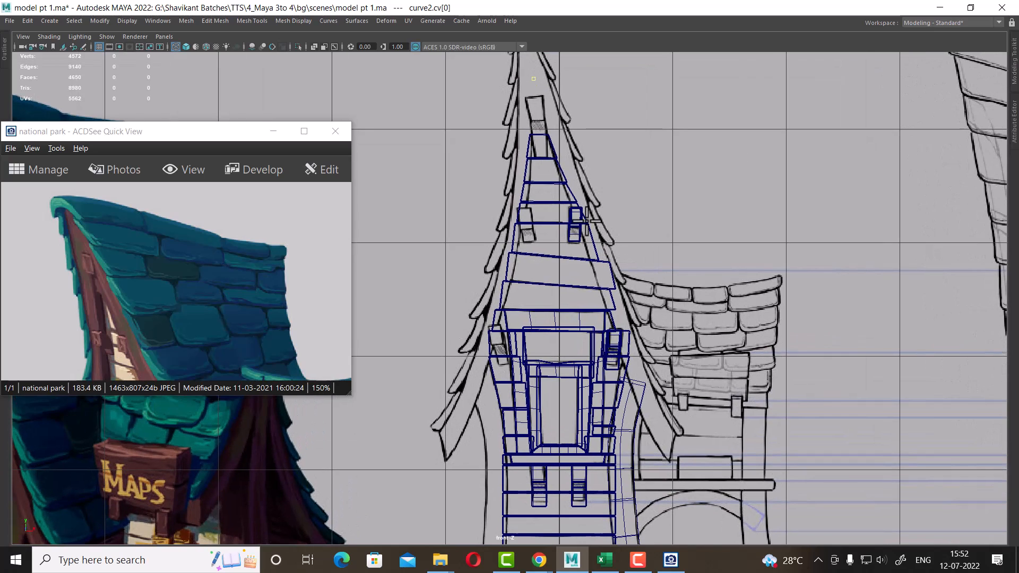
click(552, 130)
click(574, 187)
click(607, 297)
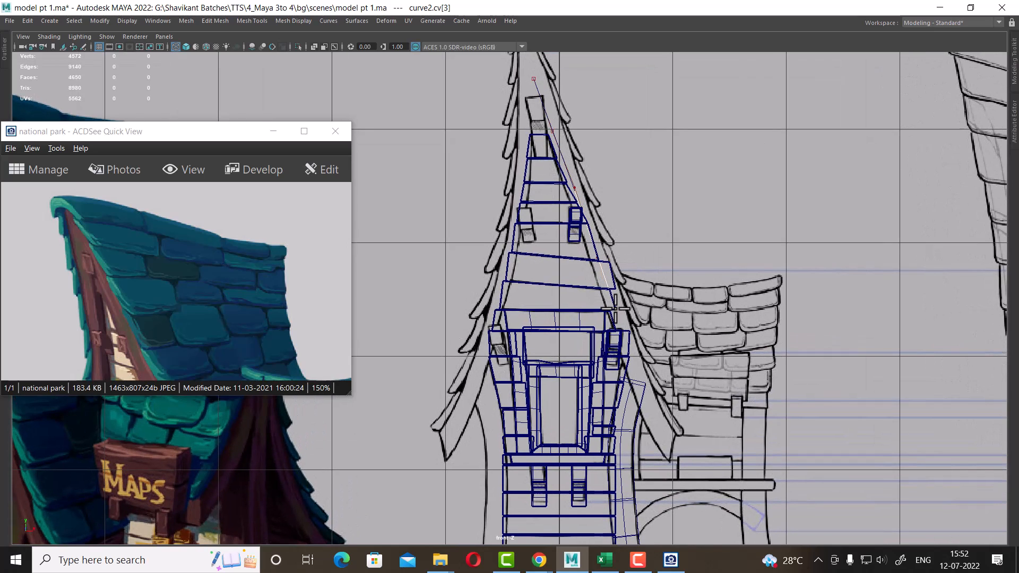
click(636, 364)
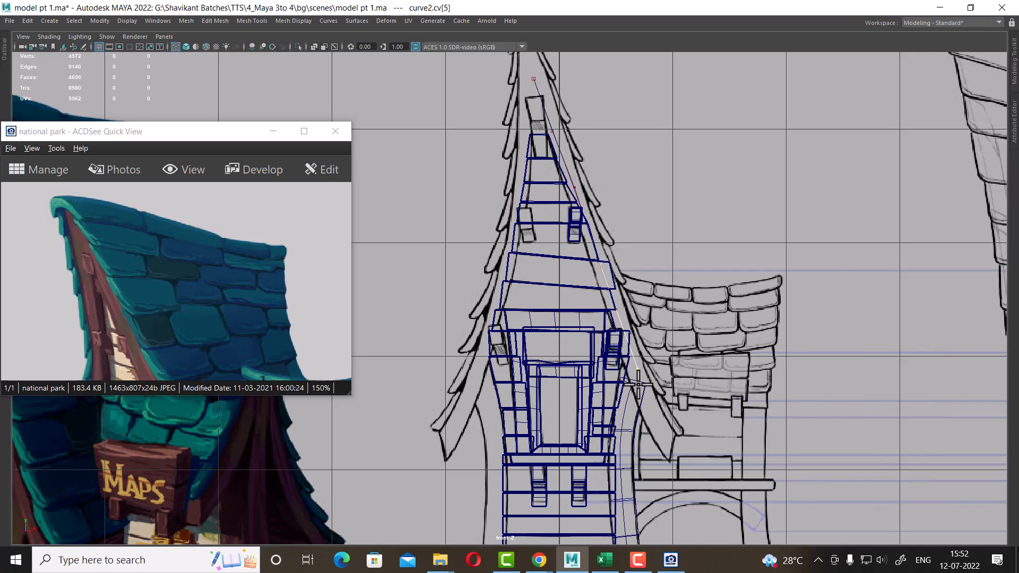
click(650, 414)
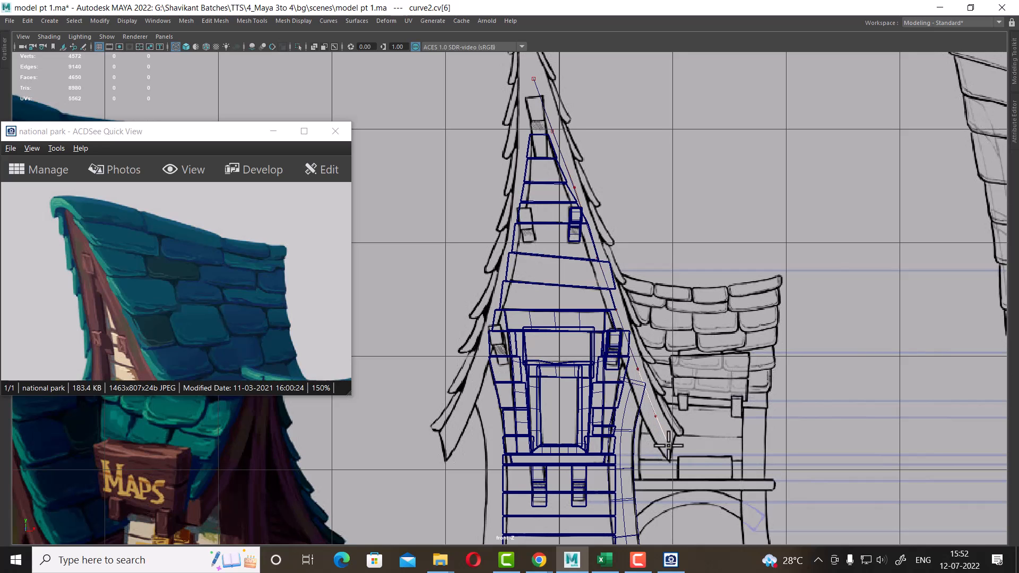
key(Return)
Examine the new curve's control points against the gable edge in the front view
key(space)
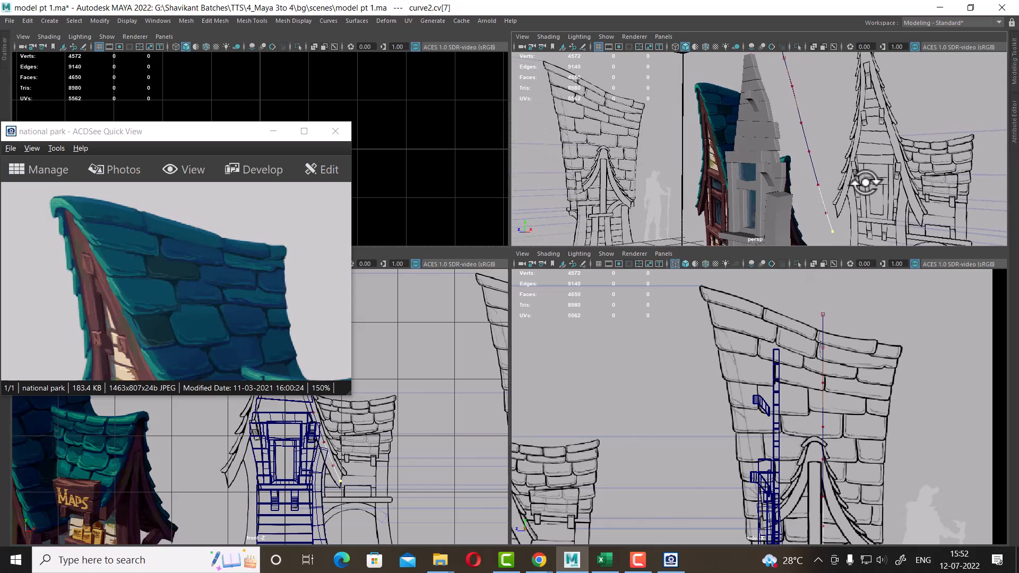
key(space)
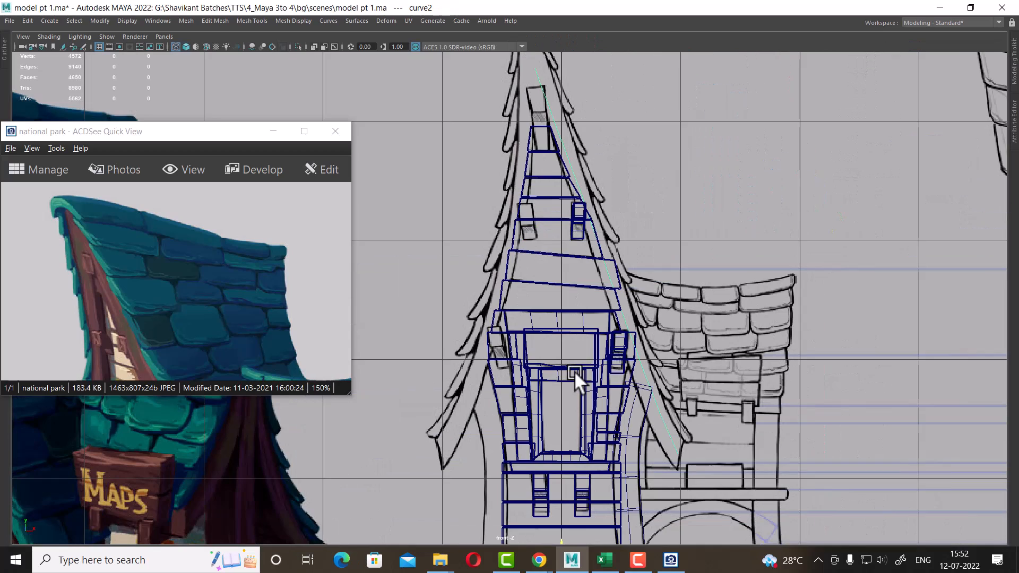
right_drag(849, 191, 677, 204)
scroll(722, 287, up, 2)
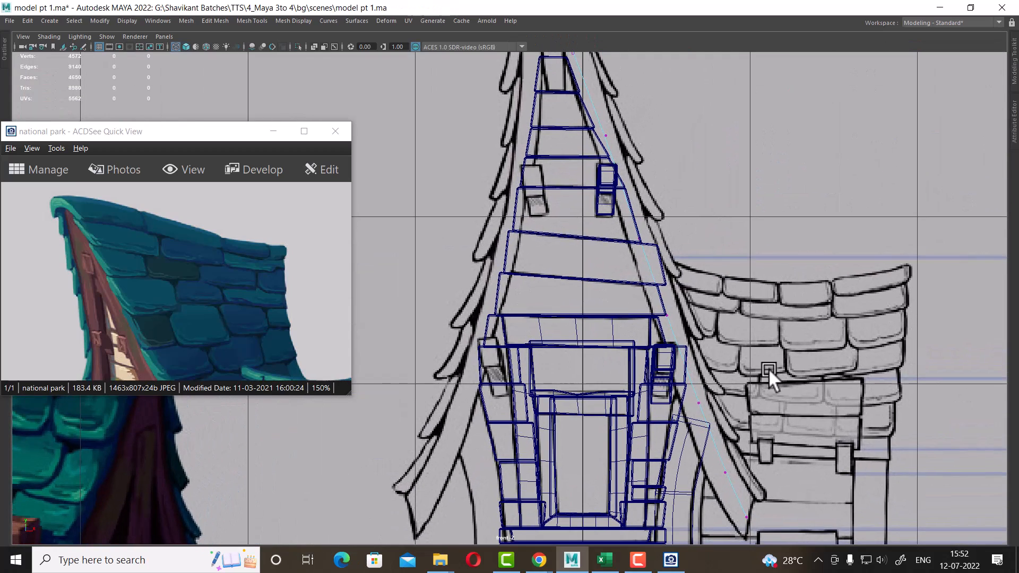
drag(764, 371, 685, 486)
click(667, 316)
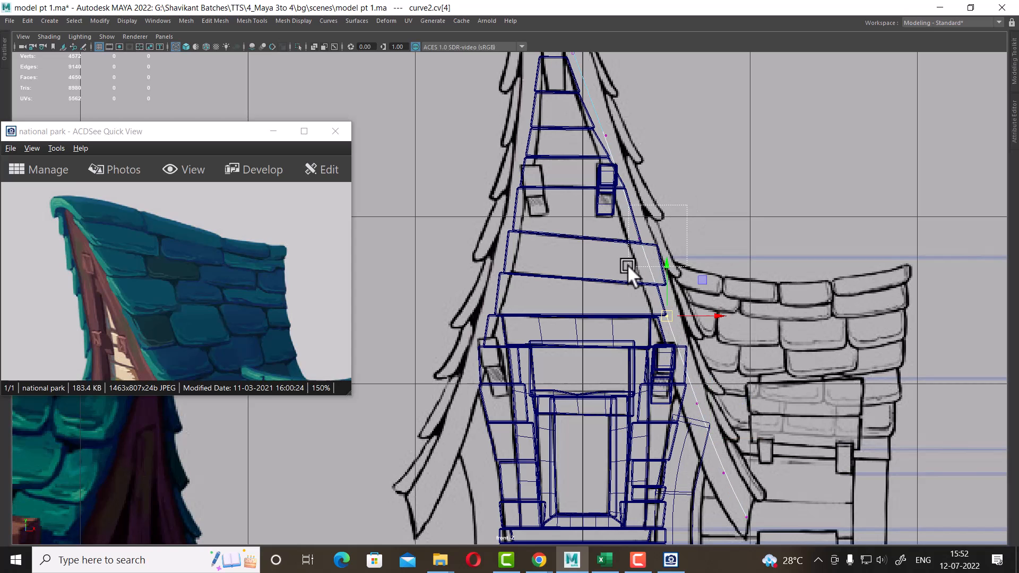
click(639, 239)
click(588, 211)
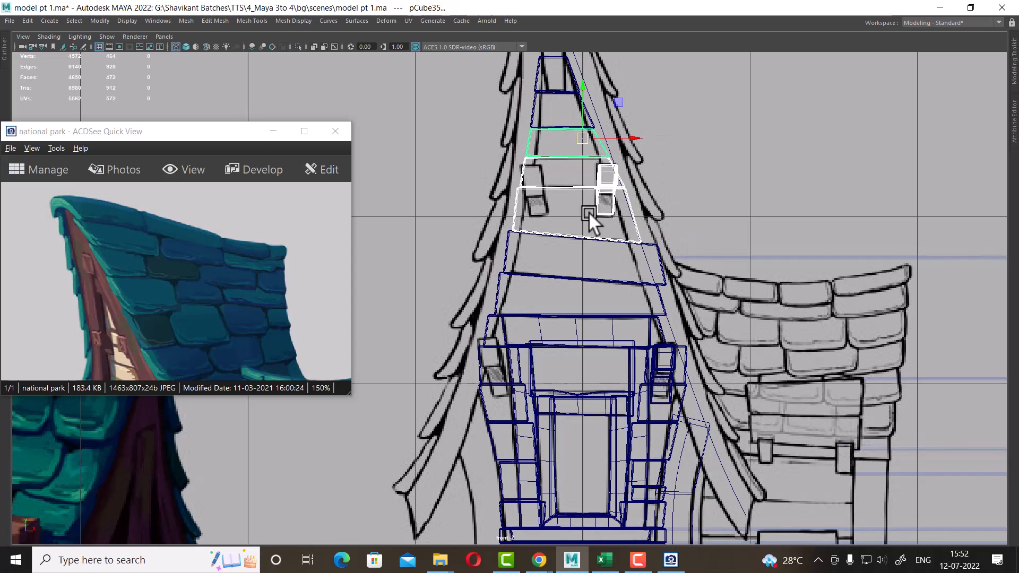
click(667, 132)
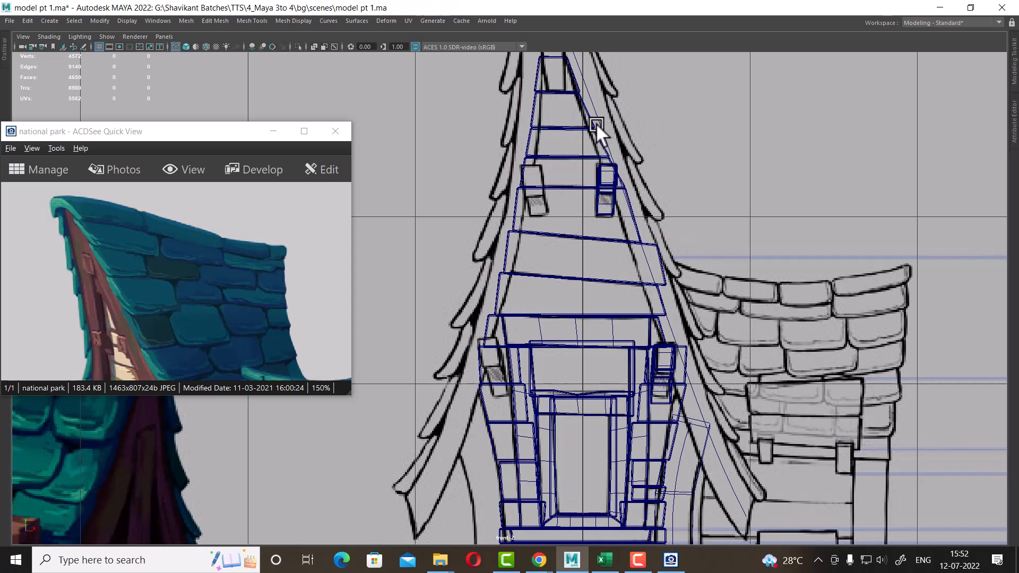
click(596, 123)
alt+middle_drag(622, 131, 657, 282)
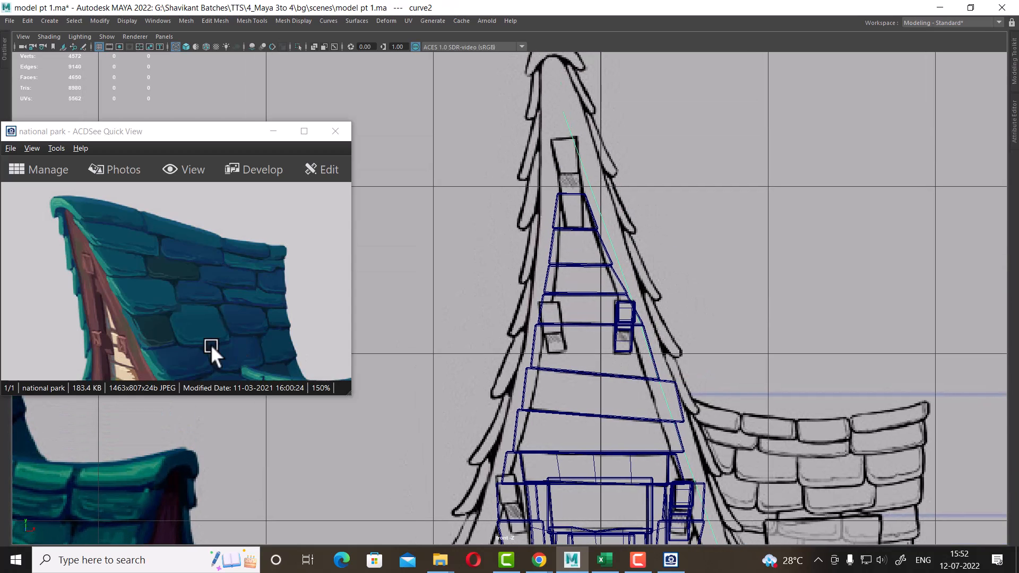
scroll(186, 211, down, 5)
scroll(677, 380, down, 3)
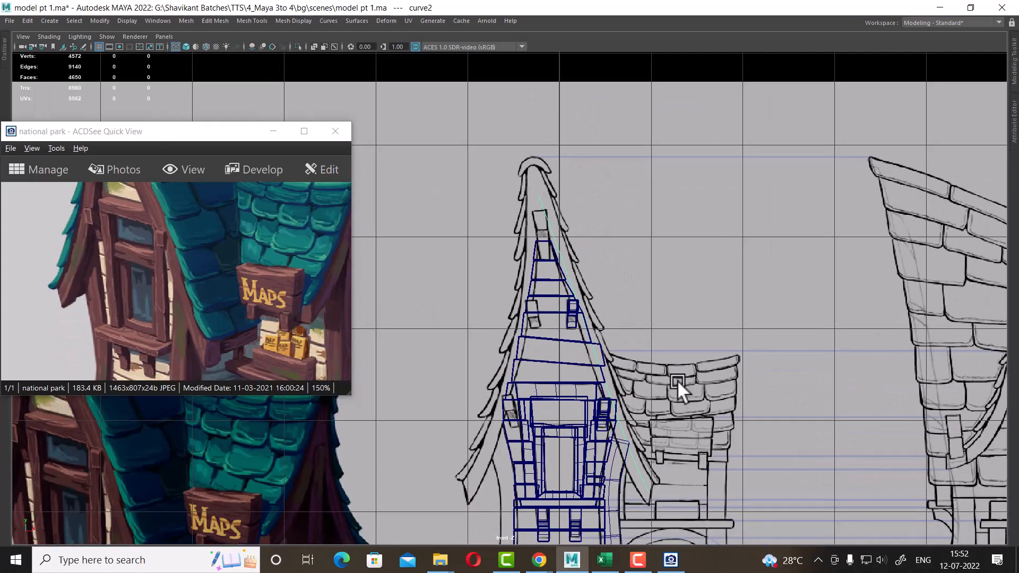
alt+middle_drag(677, 380, 660, 278)
scroll(681, 323, up, 1)
scroll(709, 358, up, 5)
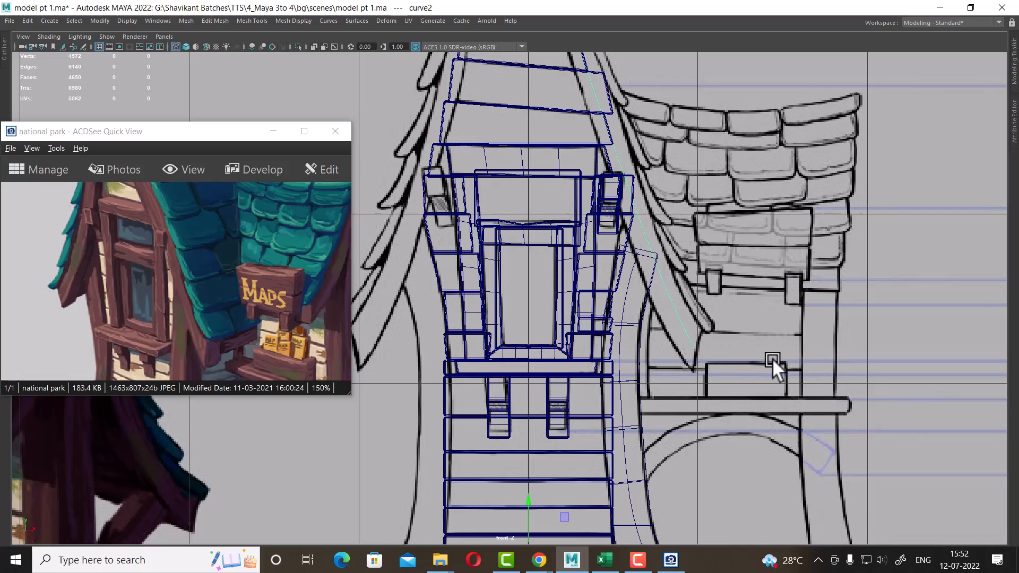
In the side view, move the curve's top control points onto the gable's outer upper corner using soft selection
key(space)
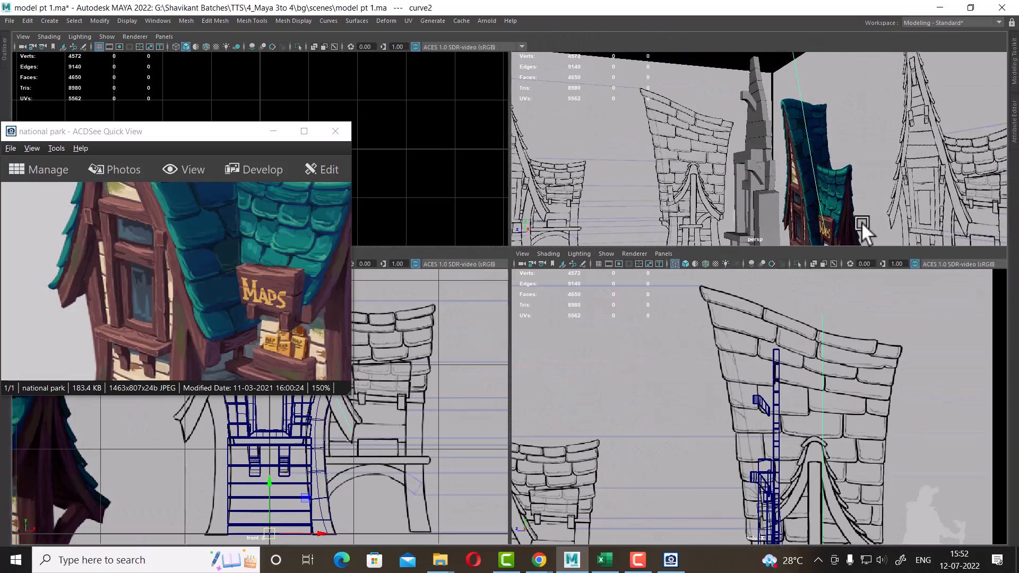
key(space)
alt+drag(698, 252, 720, 283)
scroll(720, 284, down, 2)
key(space)
scroll(800, 442, down, 4)
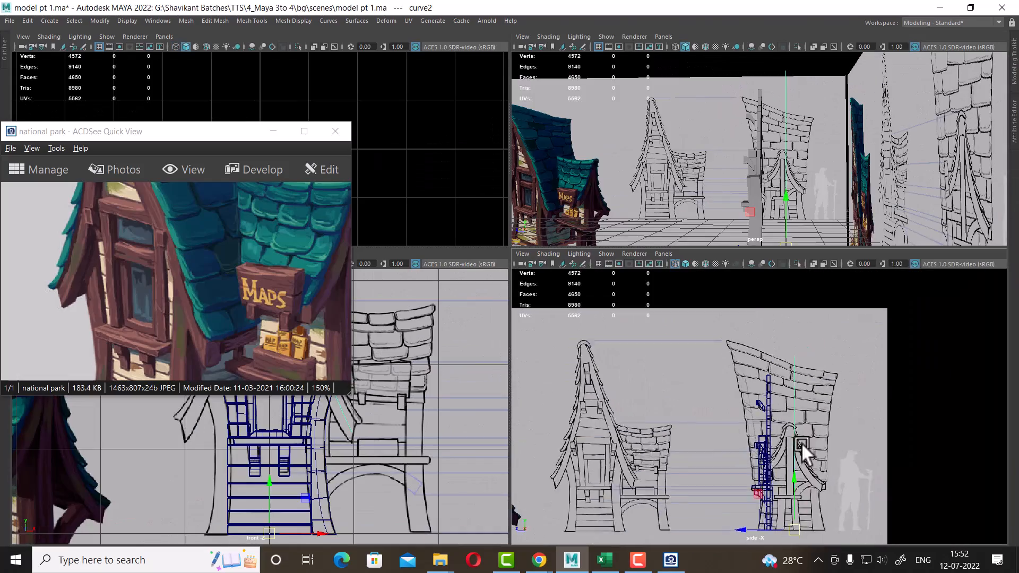
scroll(815, 470, up, 1)
scroll(852, 450, up, 1)
key(space)
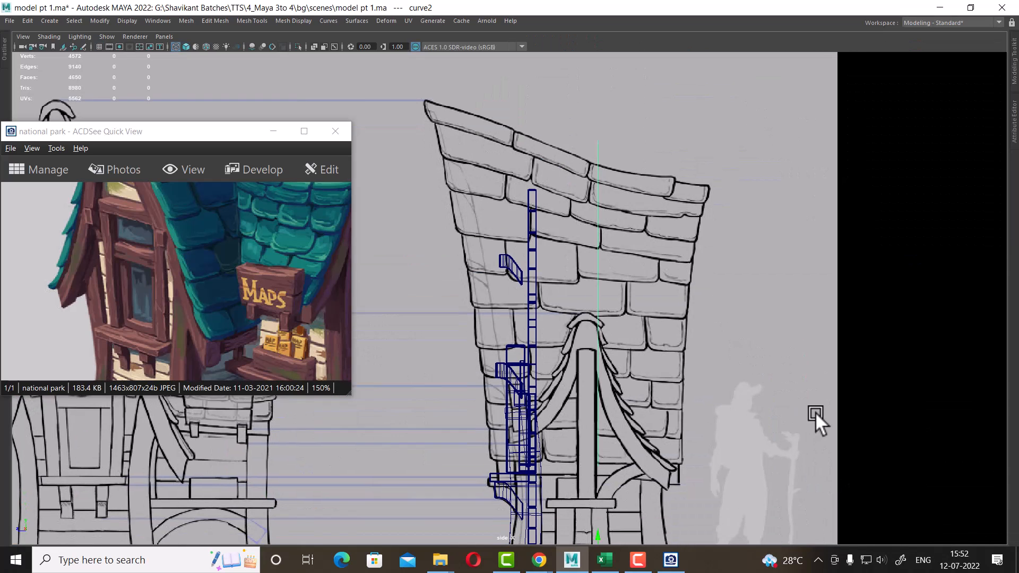
scroll(650, 463, up, 2)
alt+middle_drag(650, 463, 697, 344)
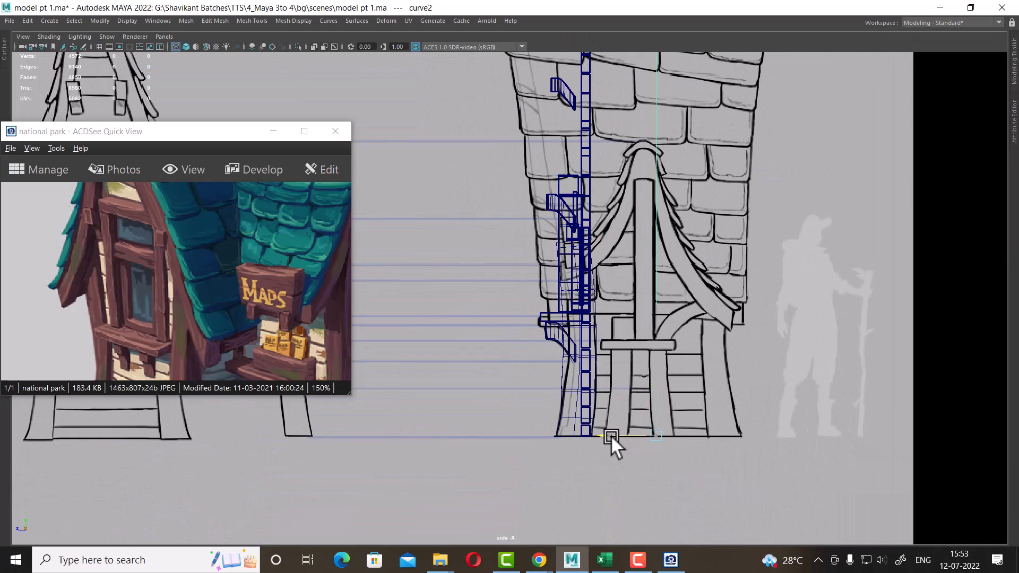
drag(610, 435, 514, 435)
alt+middle_drag(539, 345, 578, 524)
right_drag(764, 120, 687, 122)
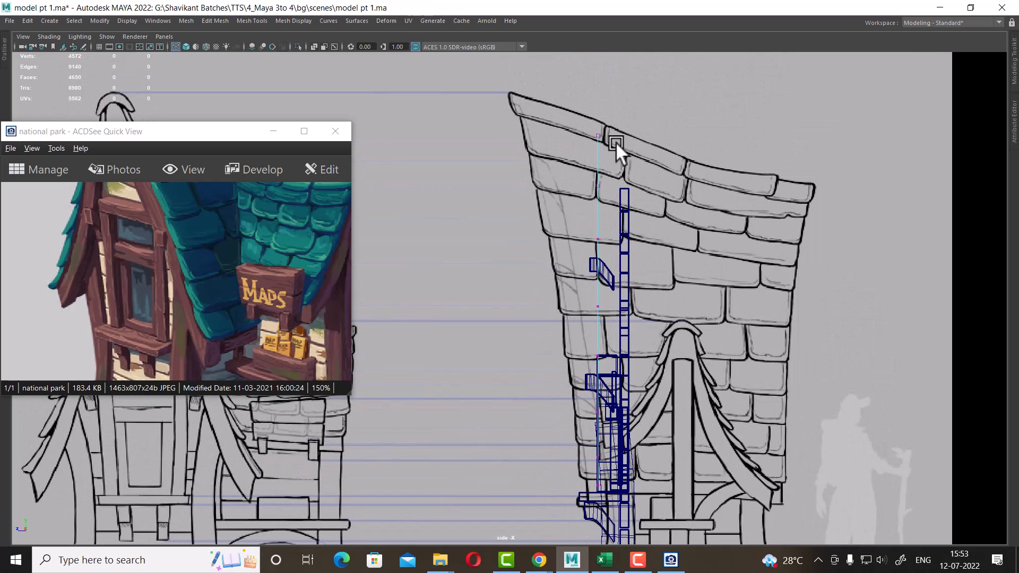
drag(530, 182, 527, 184)
key(b)
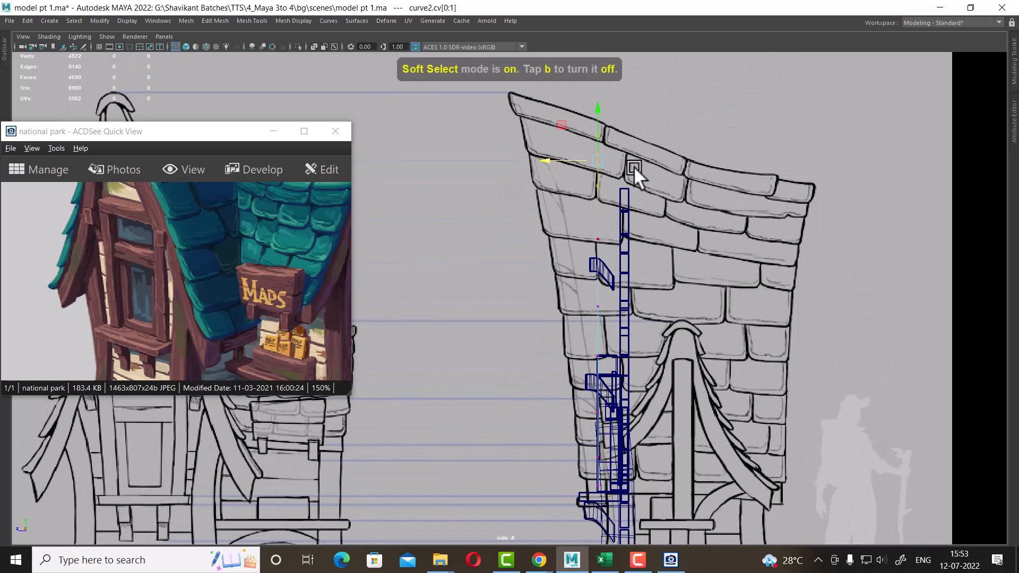
drag(591, 160, 778, 154)
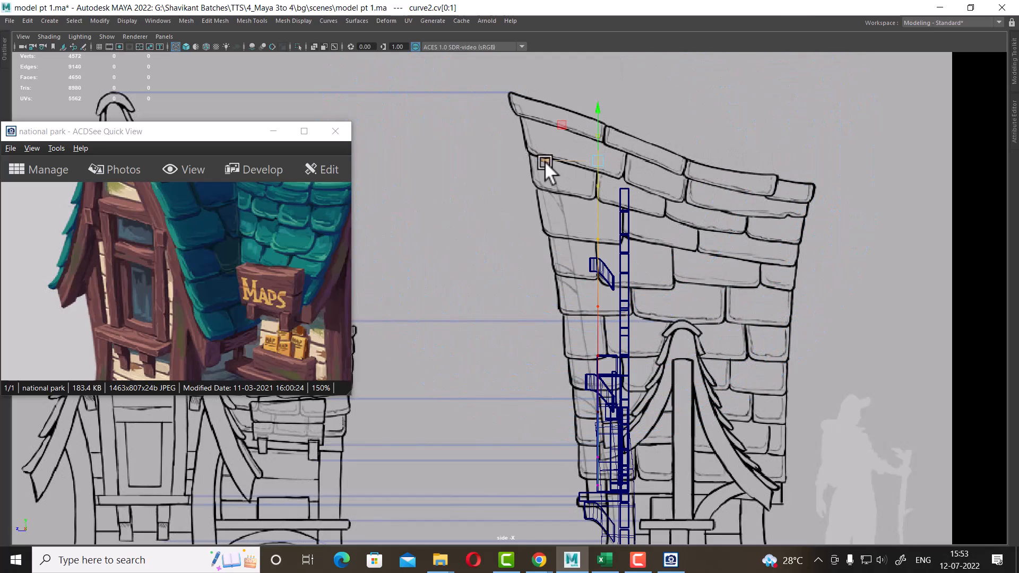
middle_drag(544, 161, 526, 158)
middle_drag(512, 160, 501, 162)
key(b)
drag(581, 120, 345, 254)
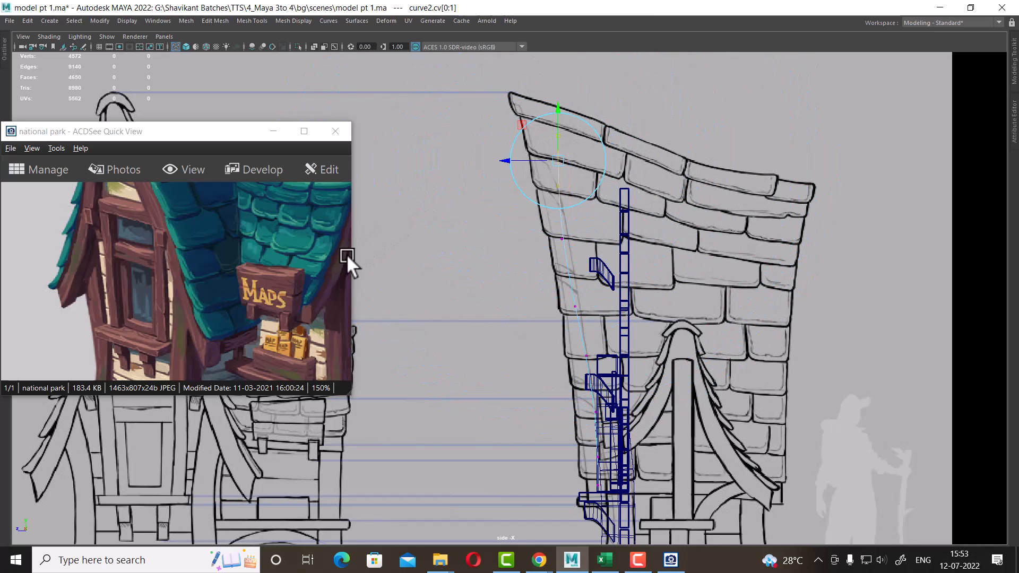
middle_drag(522, 159, 505, 160)
drag(574, 117, 520, 152)
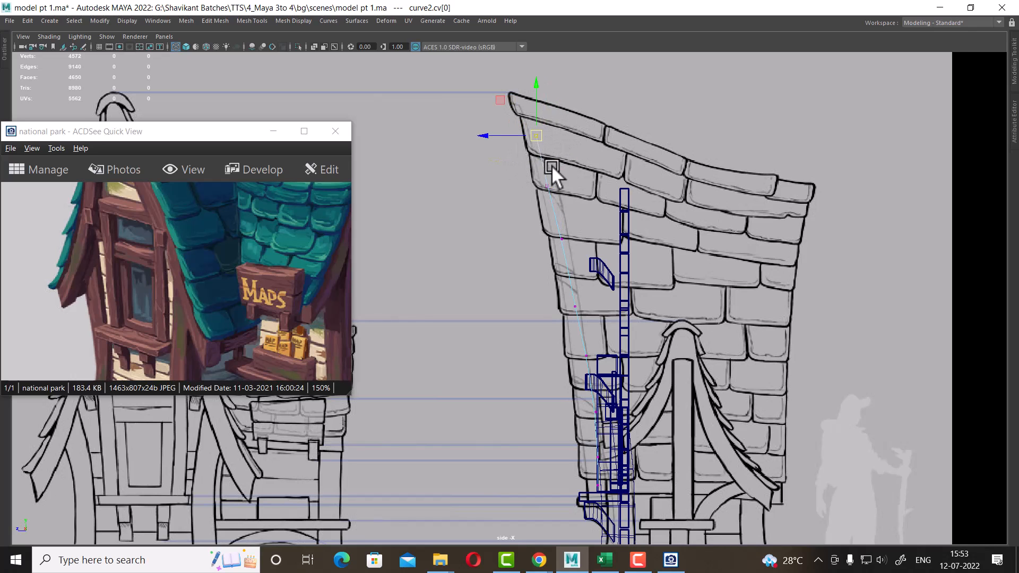
In the side view, move the curve's control points so the curve follows the gable's outer edge
alt+middle_drag(564, 223, 573, 137)
alt+right_drag(573, 137, 623, 175)
drag(622, 179, 587, 224)
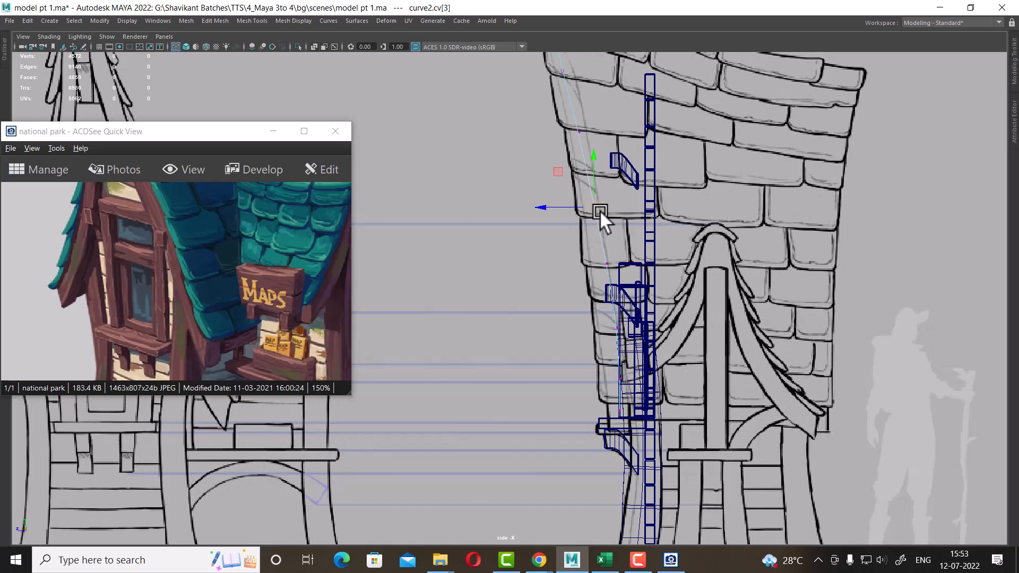
middle_drag(600, 210, 600, 210)
alt+middle_drag(619, 272, 619, 219)
alt+right_drag(619, 220, 629, 198)
drag(630, 198, 598, 218)
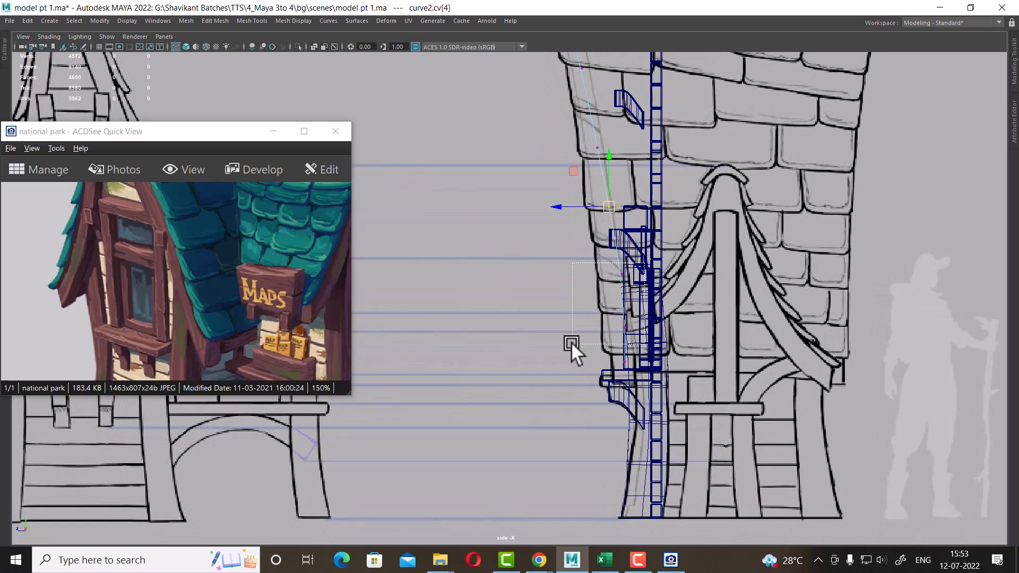
drag(571, 342, 572, 342)
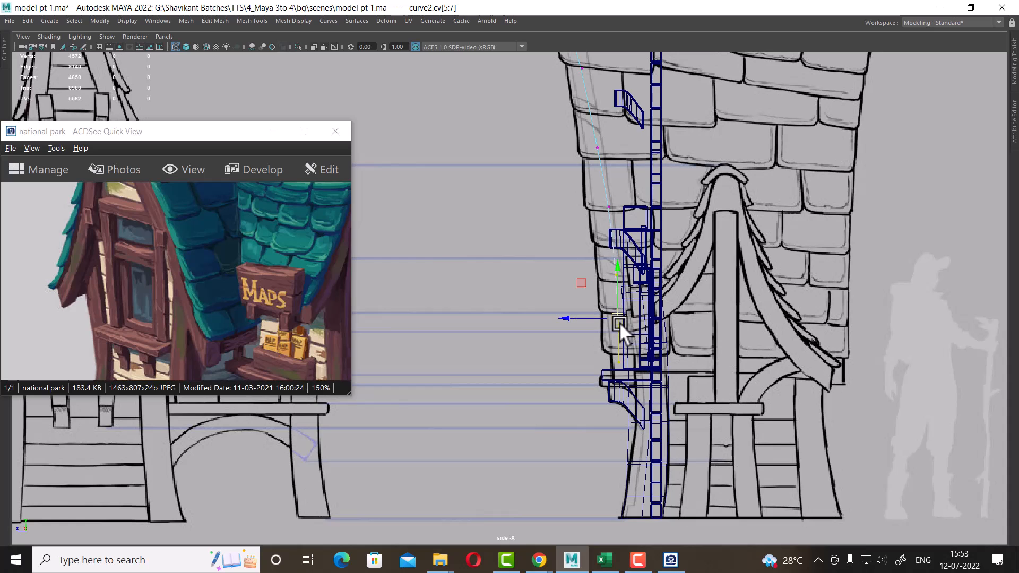
click(610, 205)
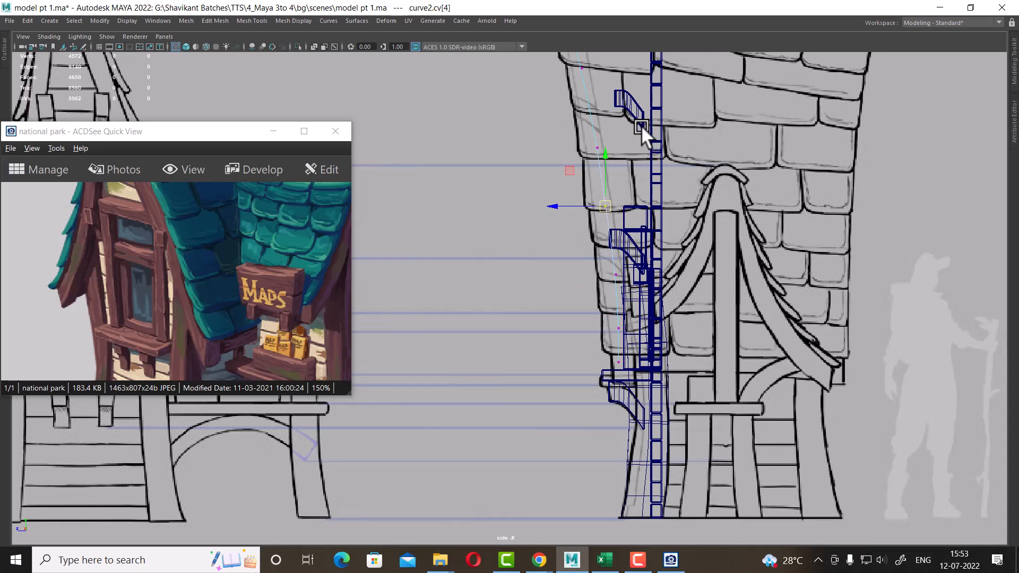
click(597, 151)
alt+middle_drag(638, 177, 704, 317)
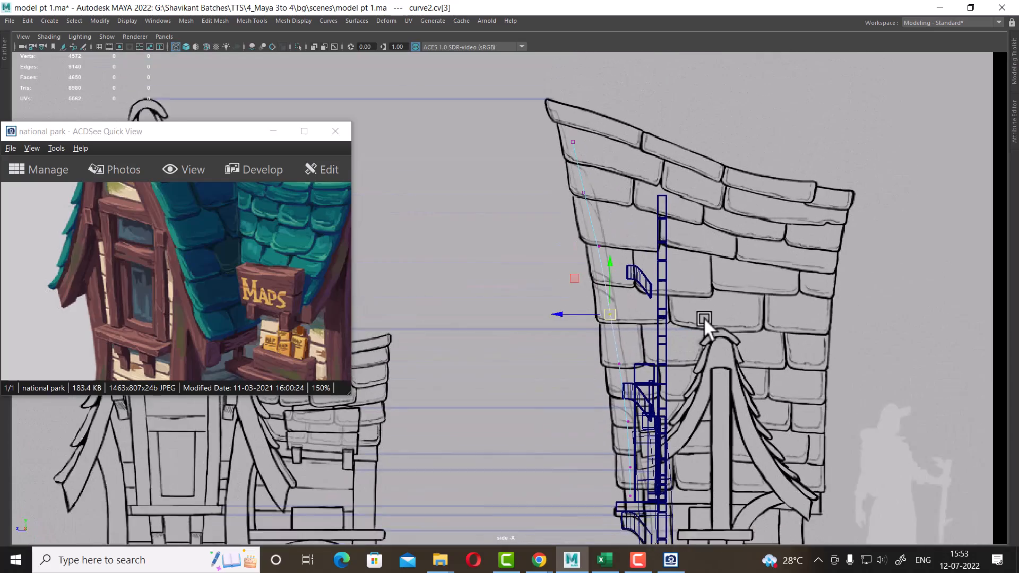
alt+right_drag(703, 317, 647, 227)
In the perspective view, adjust the curve's control points with soft selection so they hug the gable edge
key(space)
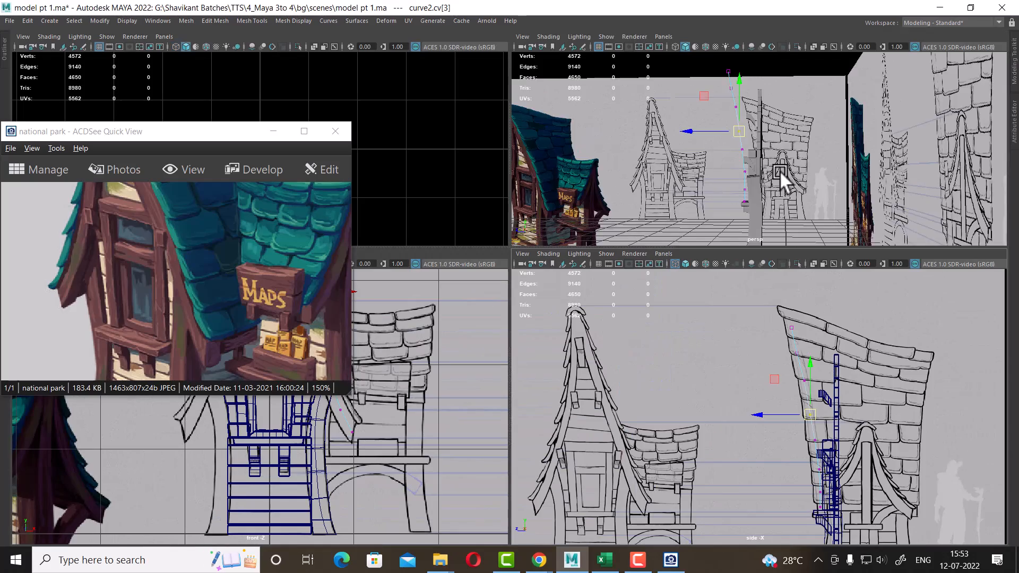
alt+drag(708, 163, 800, 166)
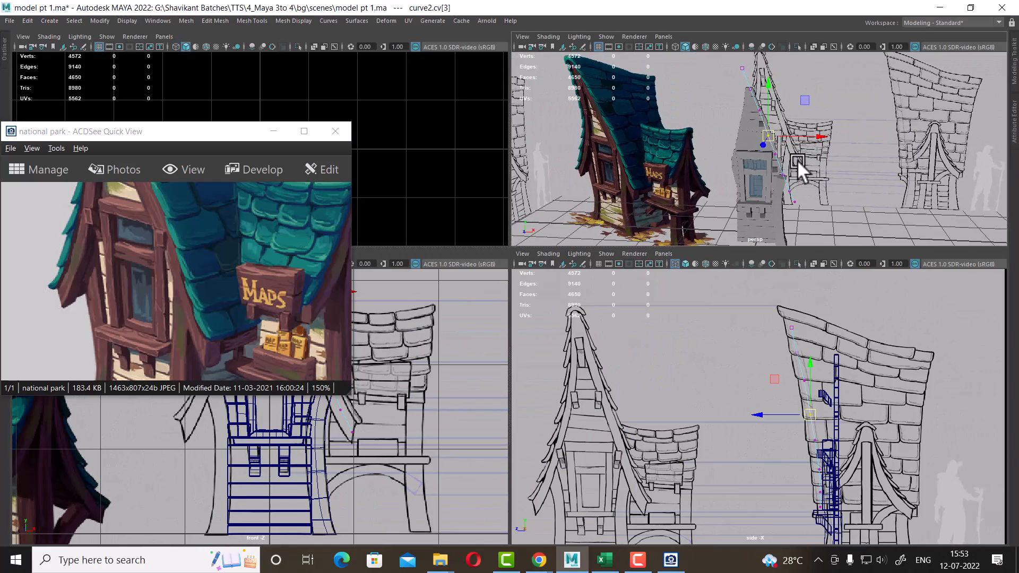
key(space)
alt+right_drag(610, 379, 708, 335)
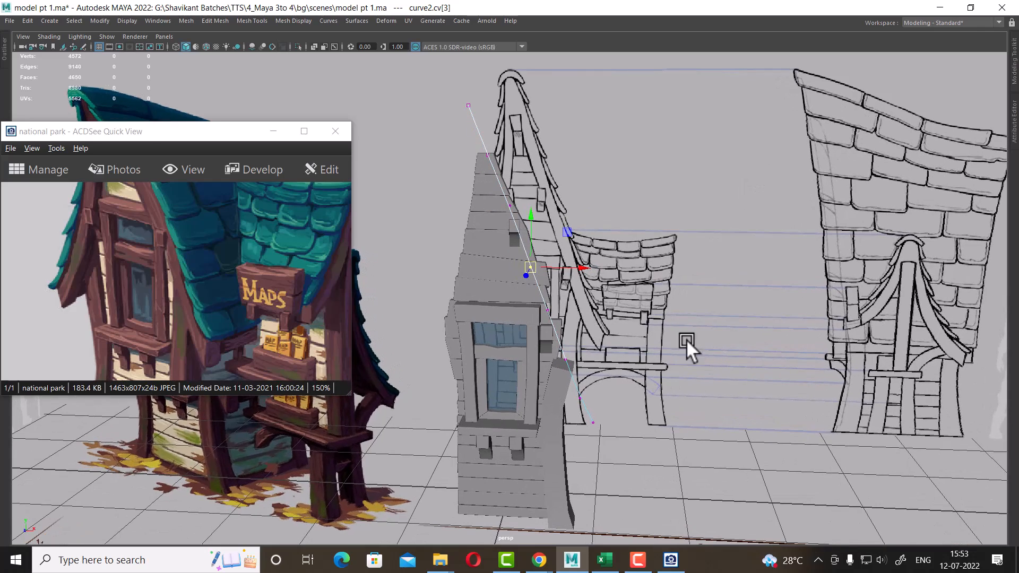
alt+right_drag(578, 301, 694, 382)
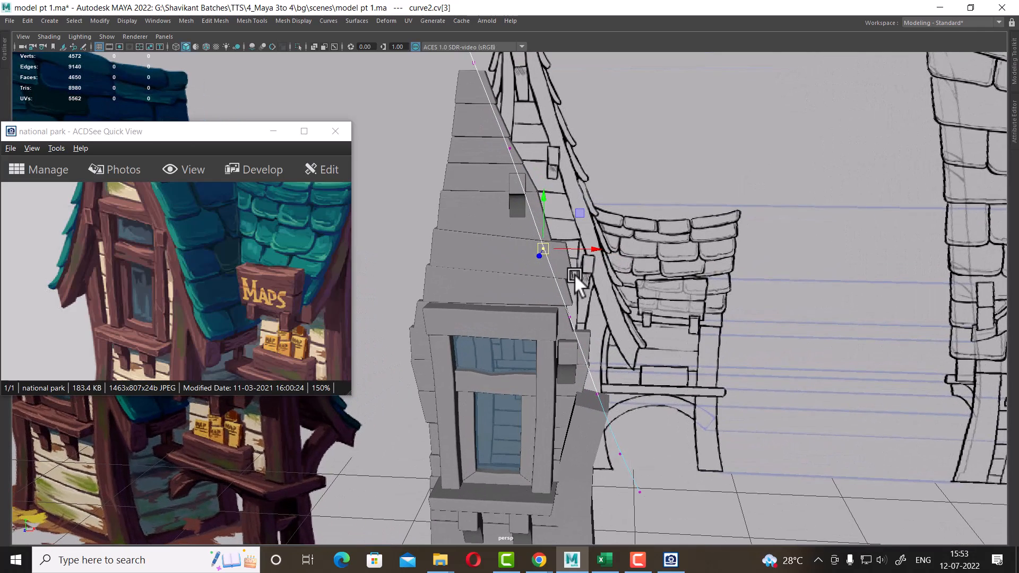
key(b)
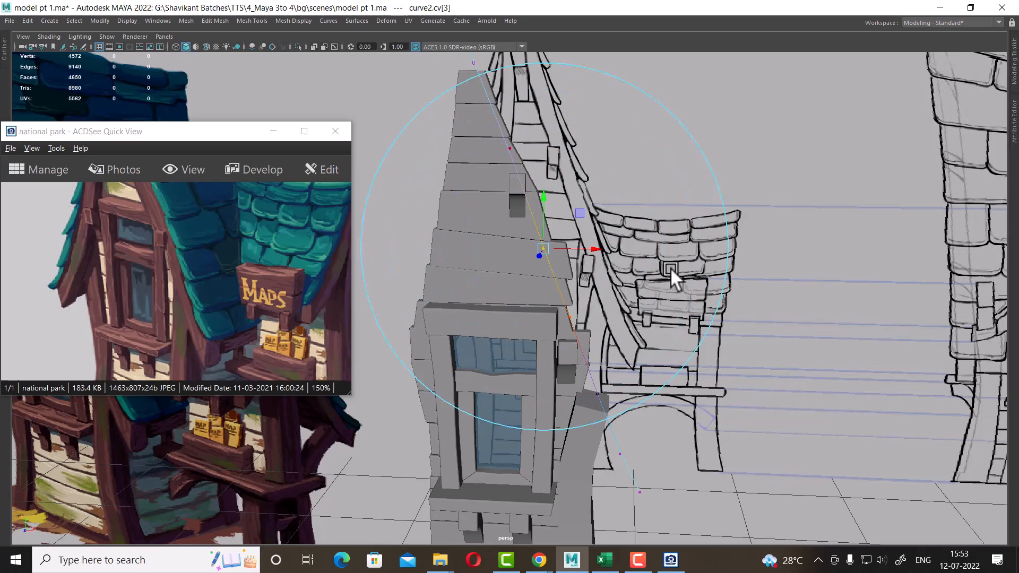
drag(670, 267, 643, 271)
alt+drag(662, 313, 551, 303)
right_drag(470, 128, 573, 107)
click(572, 107)
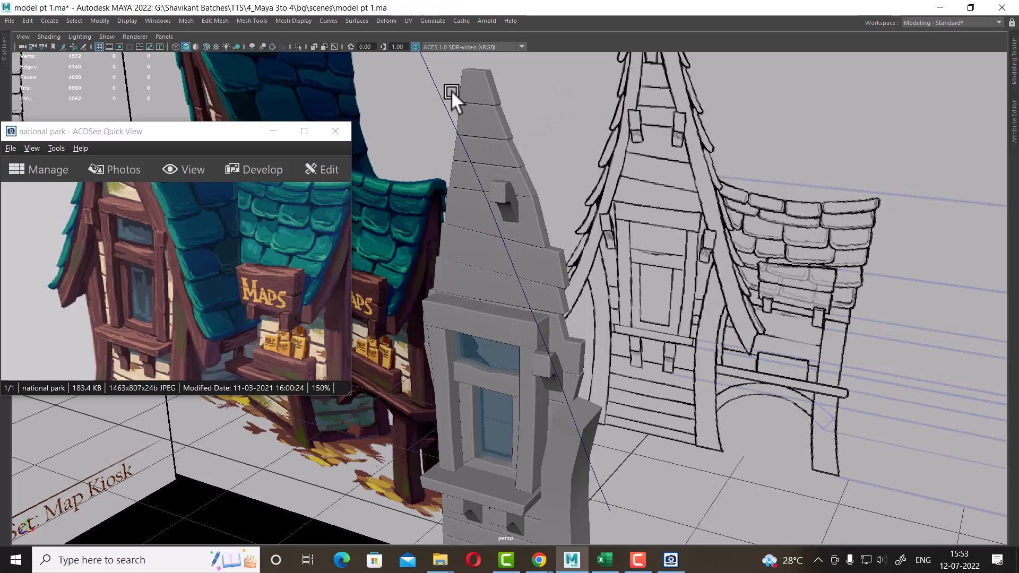
Select the curved corner post and orbit around it to inspect it in the perspective view
drag(451, 90, 415, 128)
alt+right_drag(682, 329, 616, 288)
alt+drag(614, 334, 604, 320)
alt+right_drag(604, 319, 597, 467)
alt+middle_drag(597, 466, 610, 345)
click(588, 343)
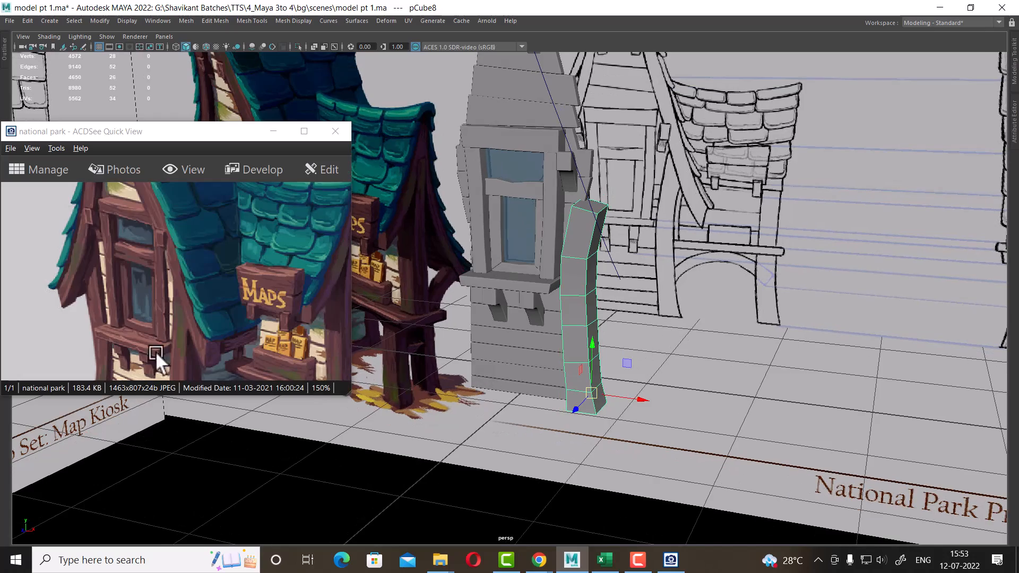
drag(155, 352, 228, 307)
alt+middle_drag(690, 310, 736, 391)
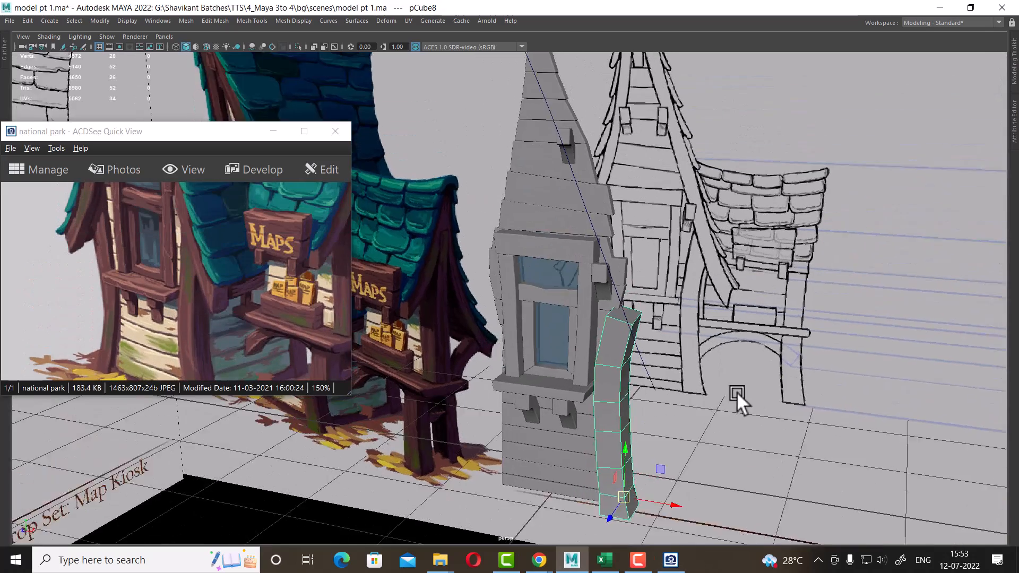
alt+middle_drag(695, 260, 674, 366)
Create a polygon cube and scale it down to a small block in the front view
key(space)
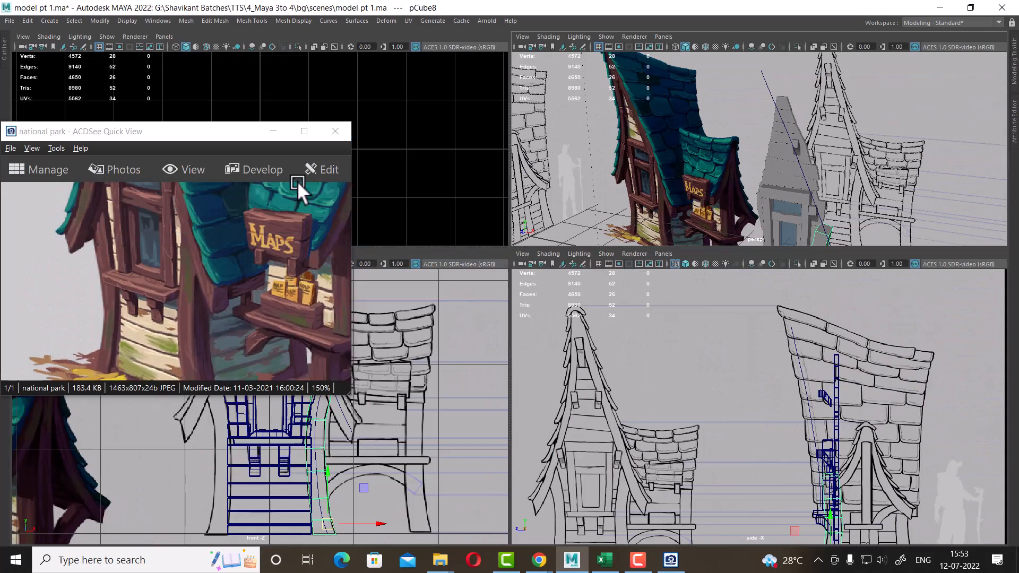
click(274, 131)
scroll(366, 442, up, 1)
alt+middle_drag(379, 430, 391, 465)
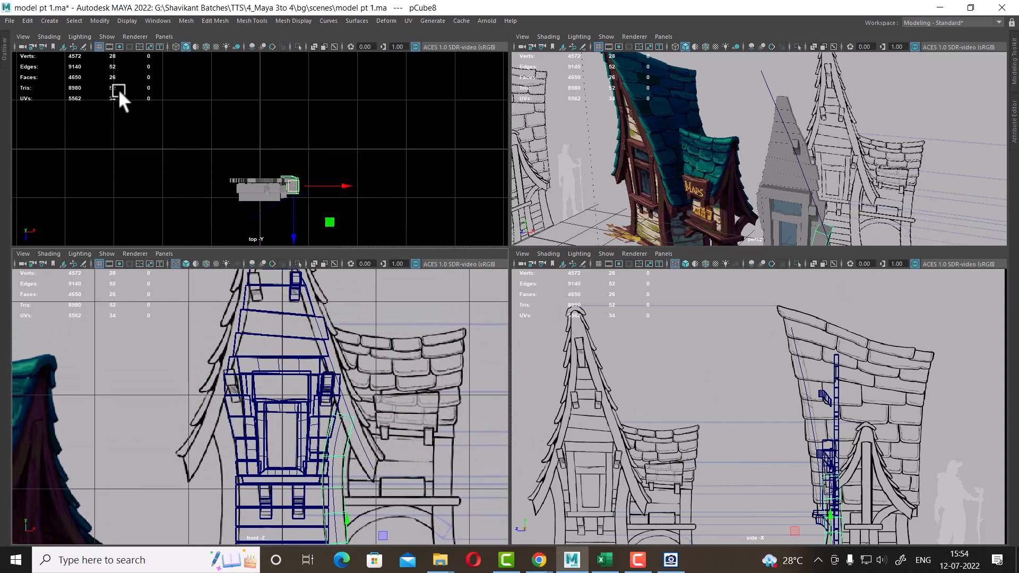
alt+middle_drag(265, 364, 317, 423)
click(50, 20)
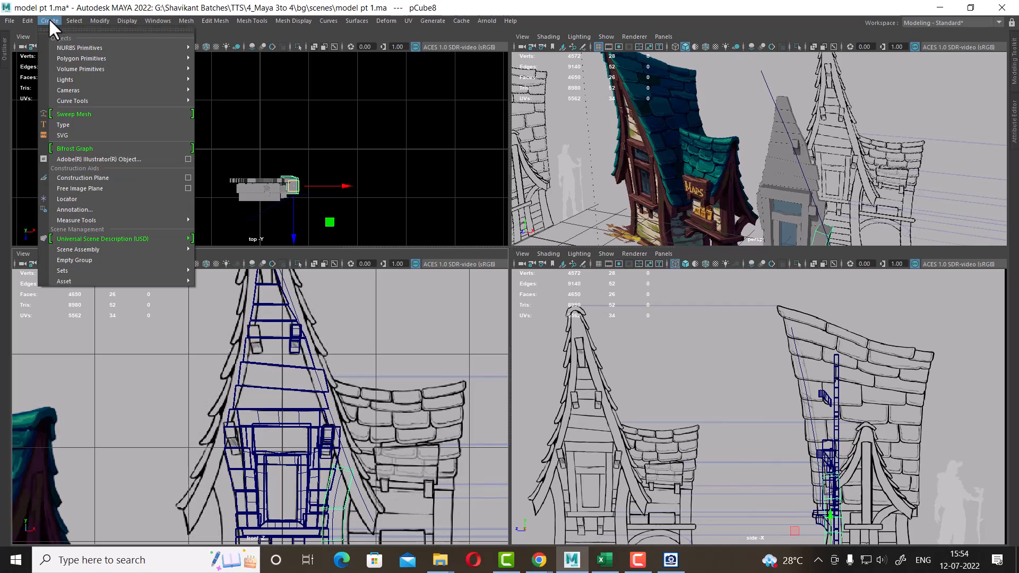
mouse_move(108, 46)
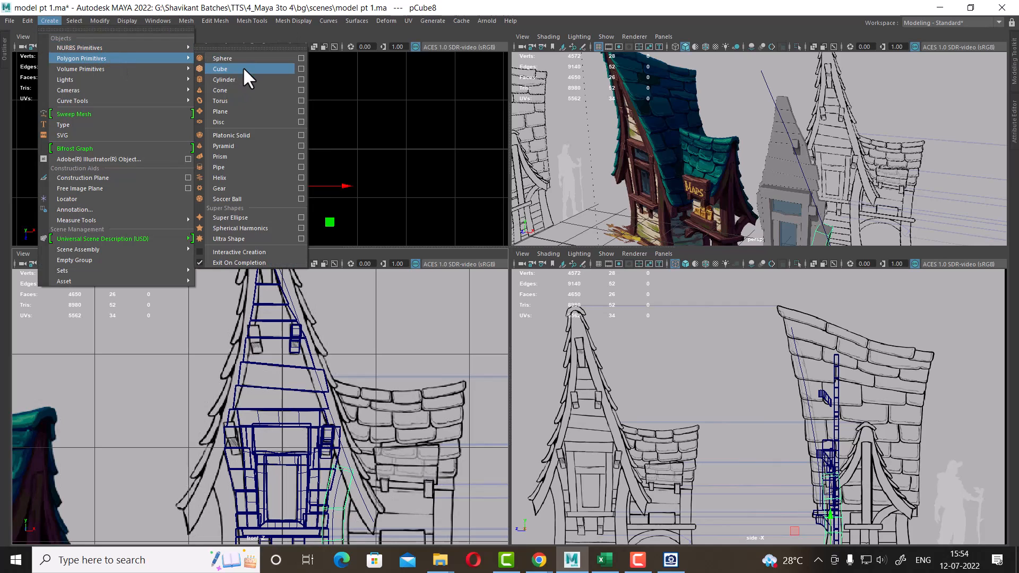
click(241, 67)
scroll(499, 468, down, 5)
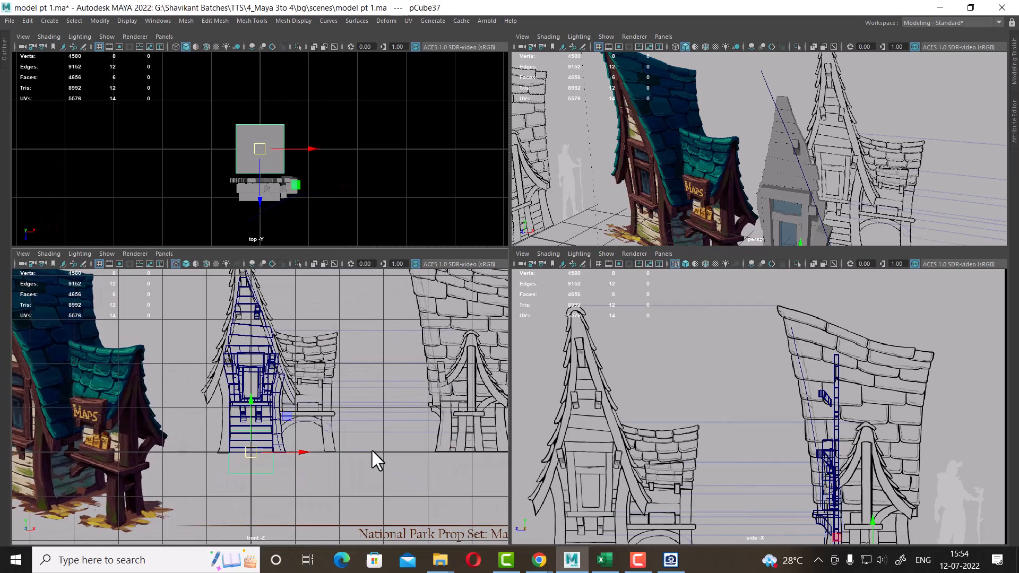
key(space)
key(r)
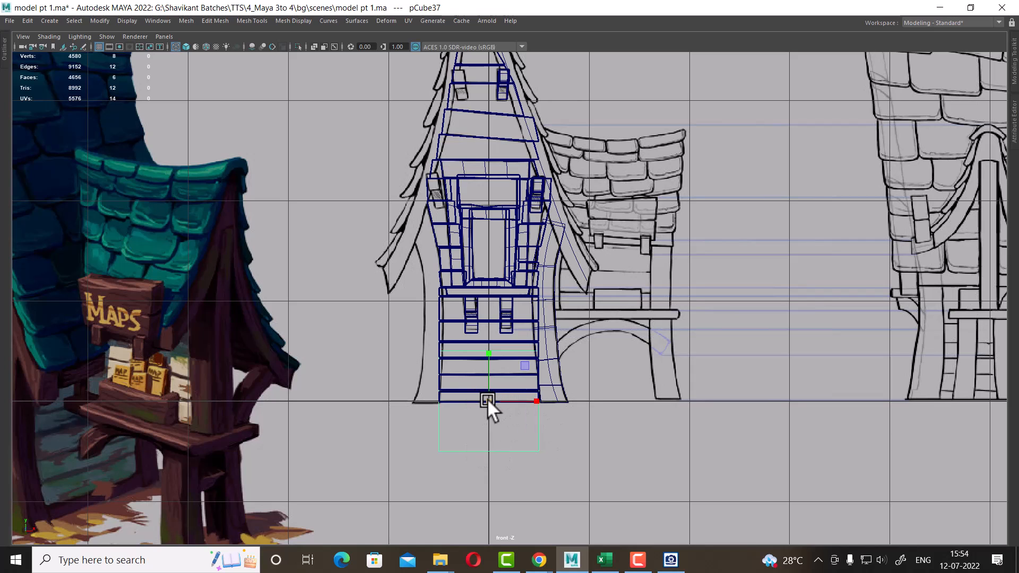
drag(487, 399, 419, 431)
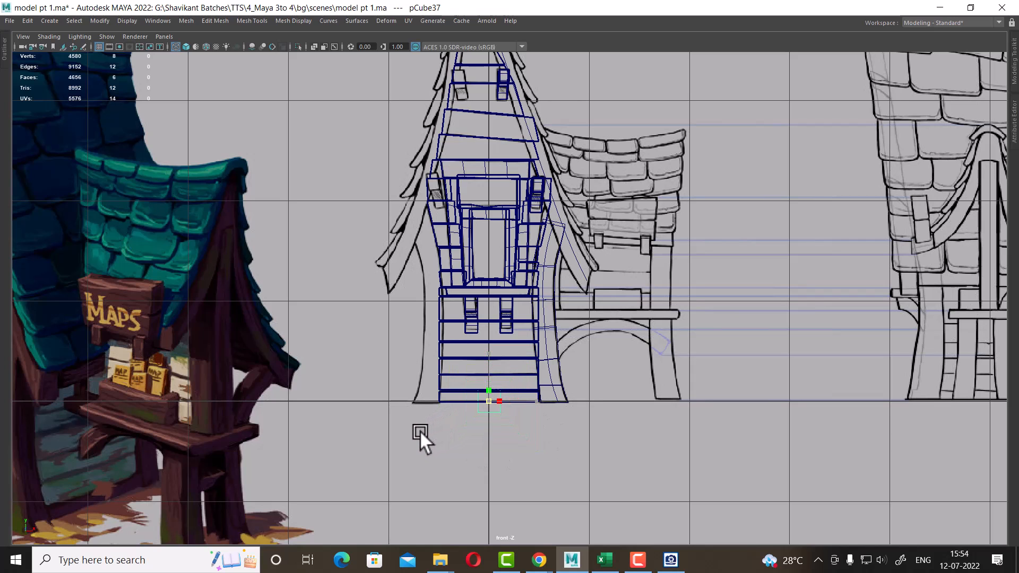
Move the small cube up to the peak of the gable in the front view
key(w)
scroll(528, 453, up, 1)
drag(487, 410, 568, 106)
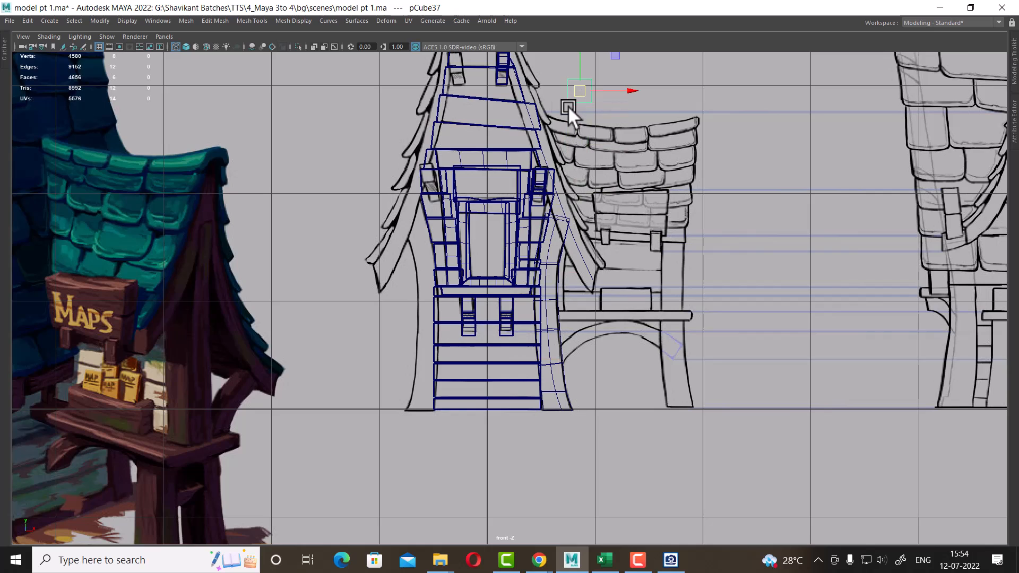
alt+middle_drag(567, 106, 569, 374)
alt+right_drag(566, 367, 597, 390)
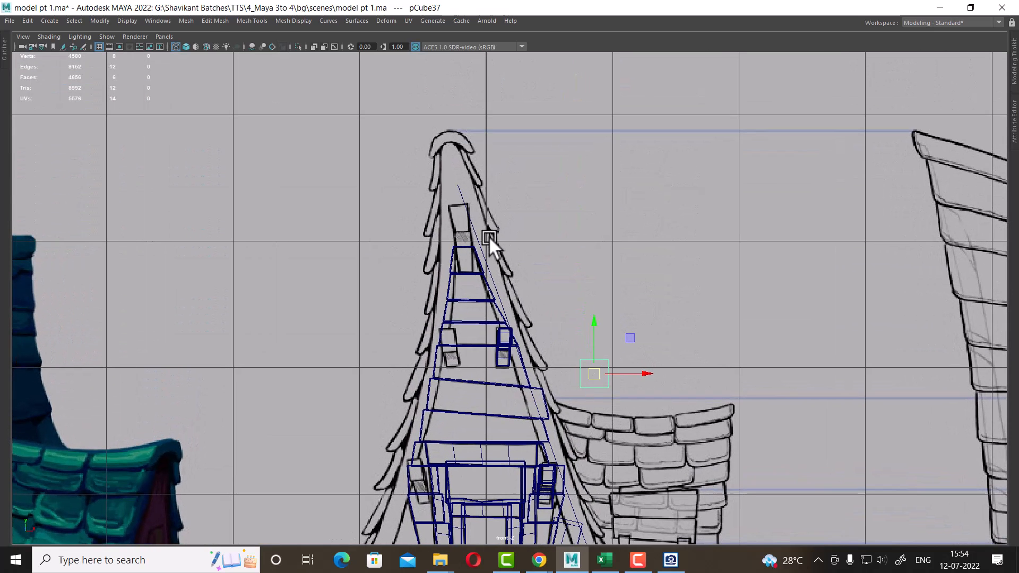
middle_drag(463, 189, 448, 181)
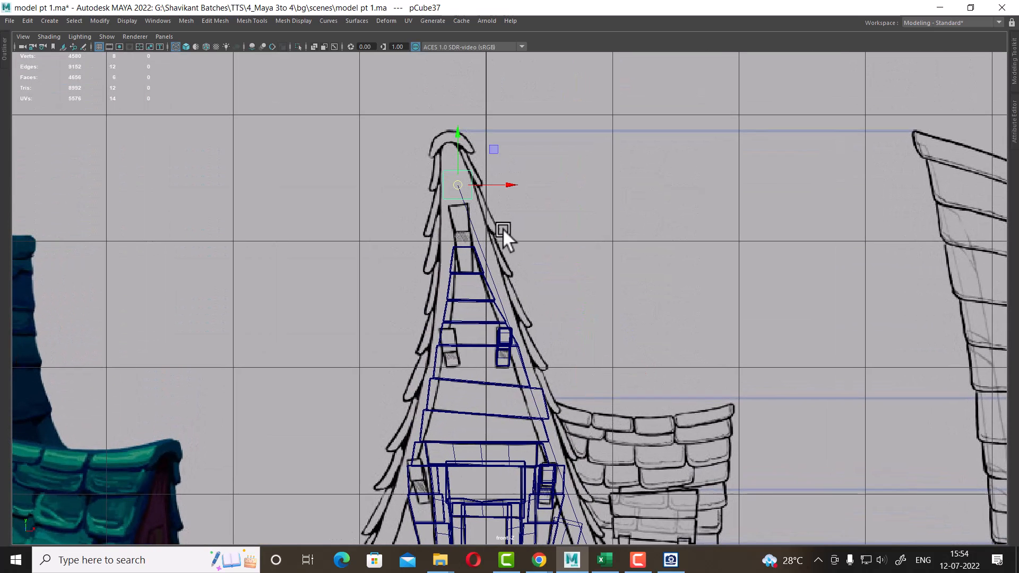
alt+right_drag(456, 238, 602, 348)
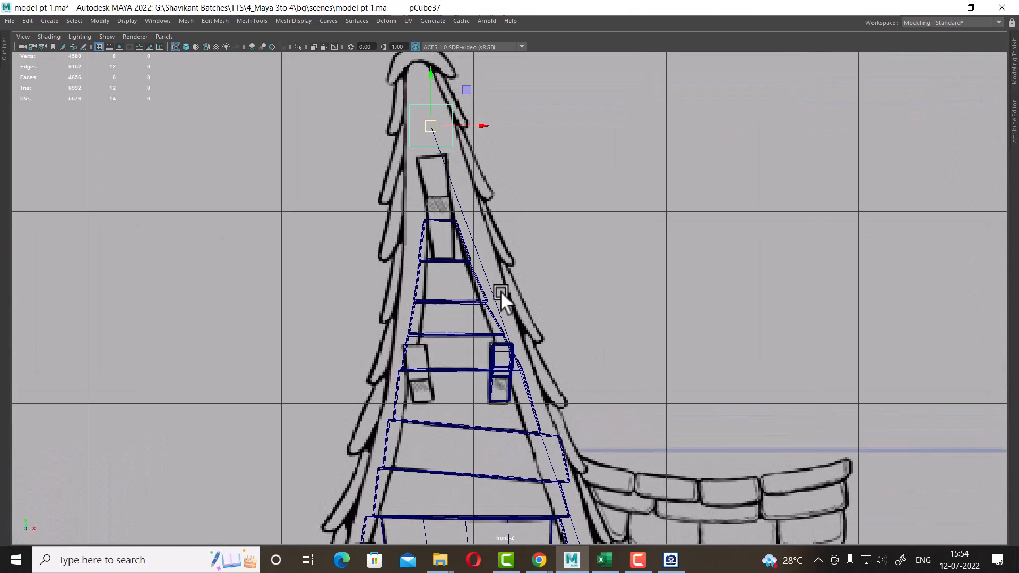
alt+middle_drag(501, 291, 467, 209)
mouse_move(603, 477)
alt+middle_down()
mouse_move(592, 362)
mouse_move(618, 517)
alt+middle_up()
alt+middle_drag(461, 260, 525, 470)
alt+right_drag(448, 172, 514, 219)
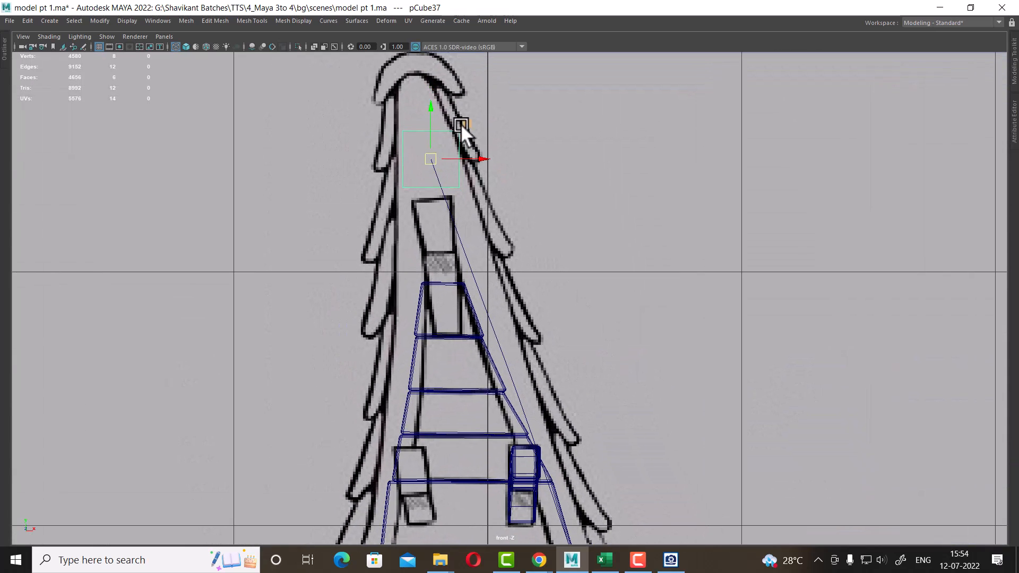
Rotate the cube to the slope of the gable's right edge, then rescale and position it on that edge
key(e)
alt+right_drag(466, 128, 489, 266)
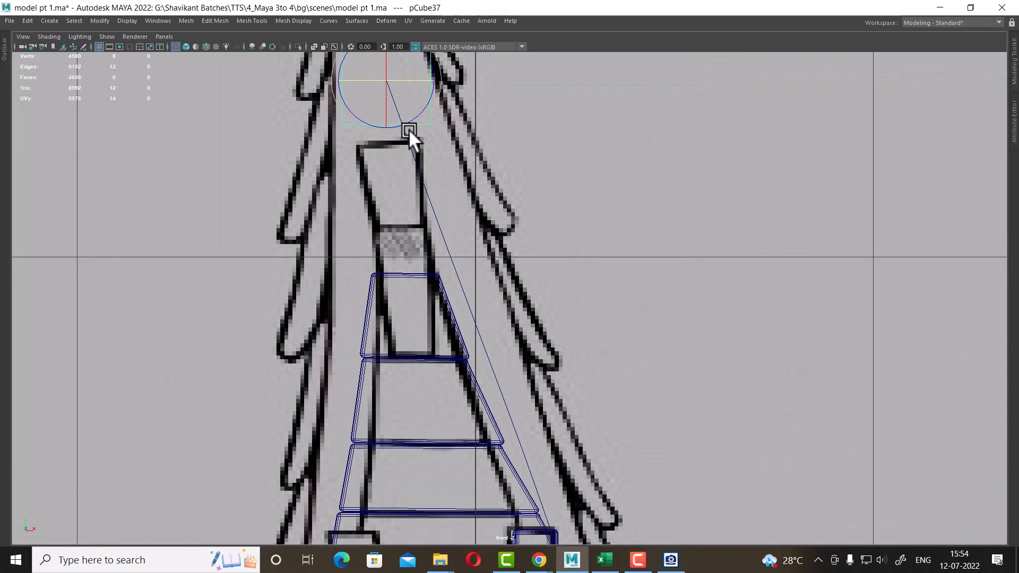
drag(409, 129, 455, 258)
key(w)
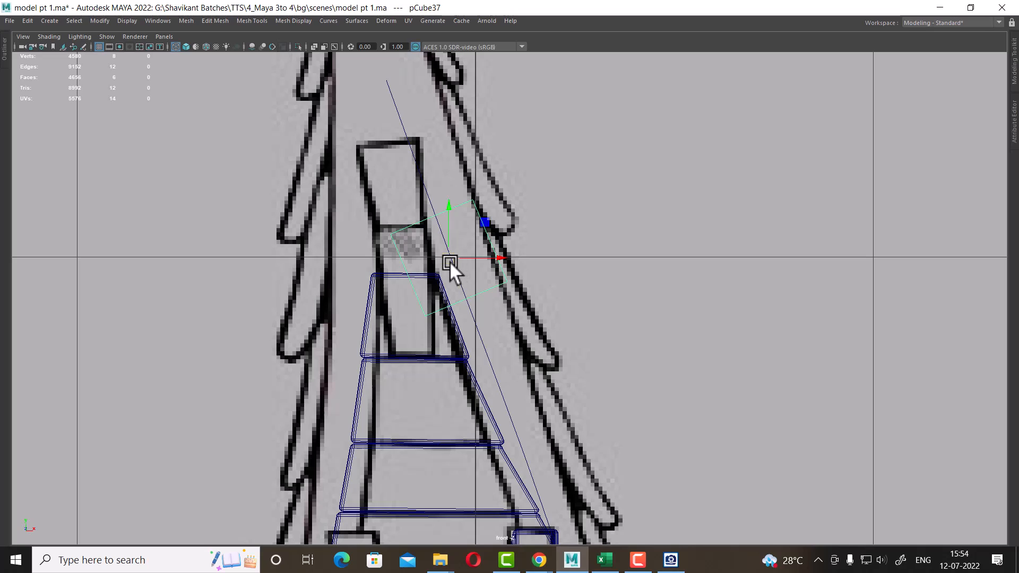
drag(541, 183, 491, 164)
key(r)
drag(497, 237, 482, 240)
drag(432, 211, 434, 216)
key(w)
drag(495, 240, 501, 236)
Adjust the curve's upper control points near the gable peak in the front view
click(424, 183)
right_drag(419, 153, 462, 194)
drag(565, 132, 466, 259)
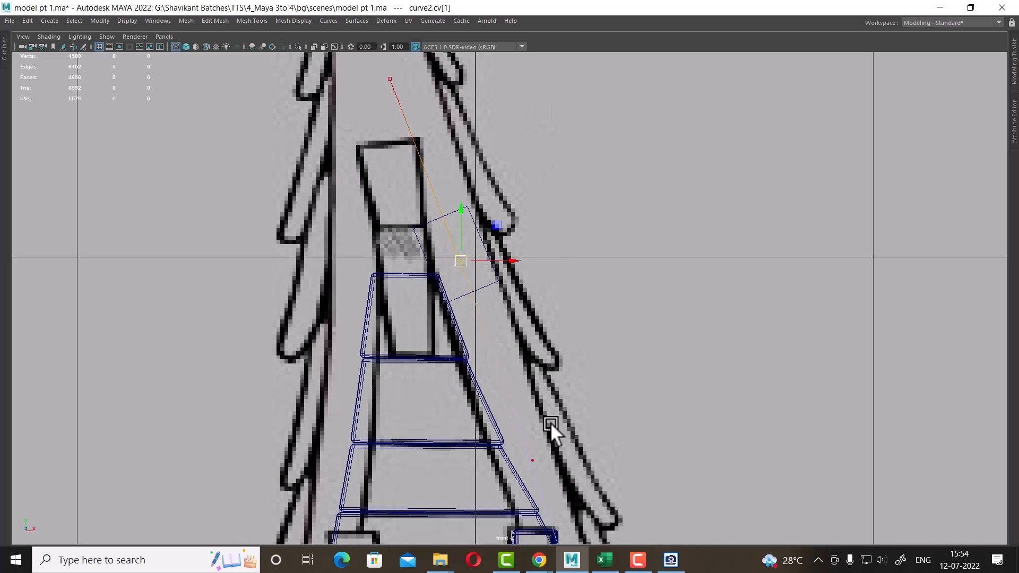
alt+middle_drag(429, 128, 432, 186)
drag(420, 114, 363, 170)
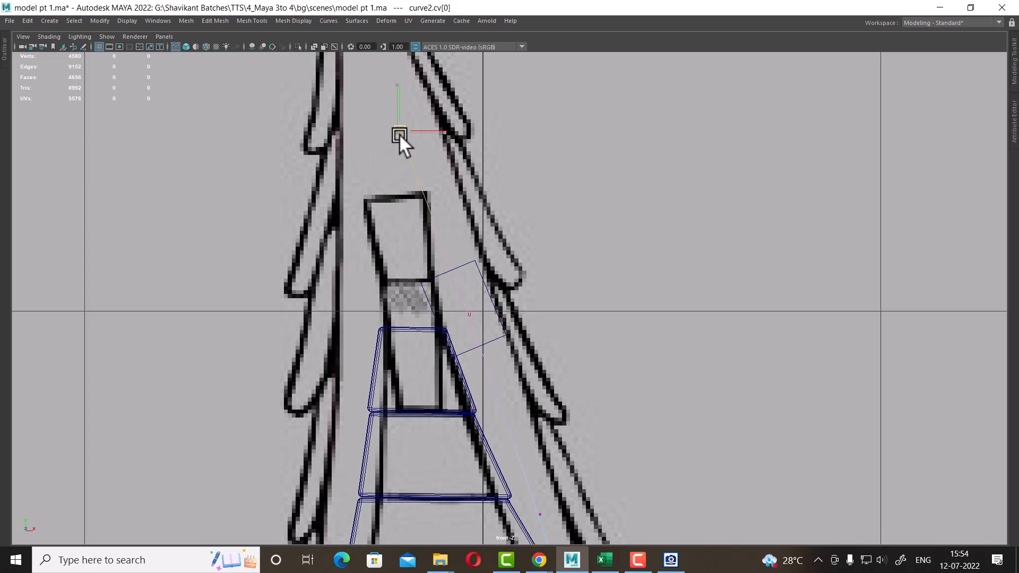
alt+middle_drag(547, 428, 526, 323)
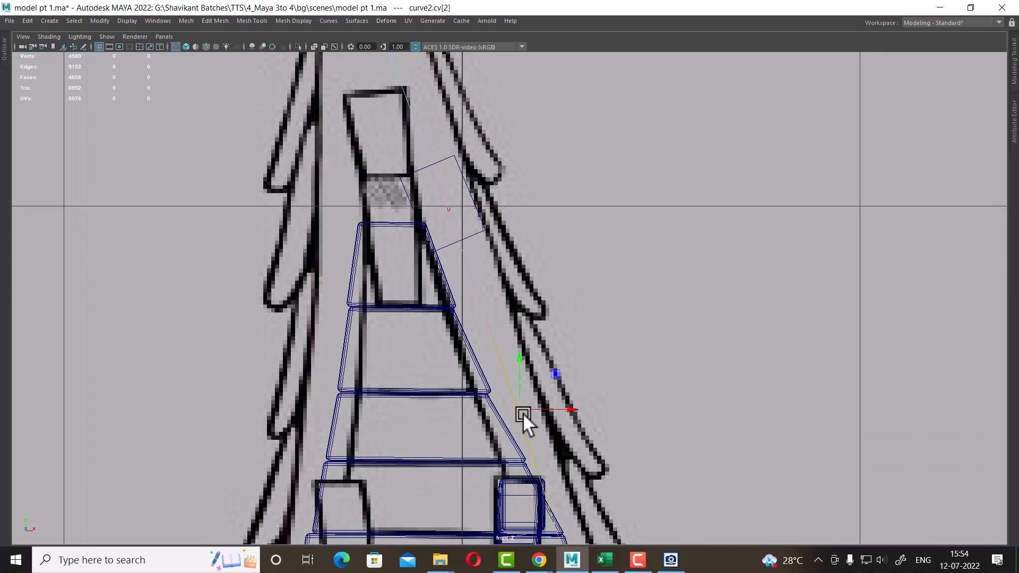
click(486, 225)
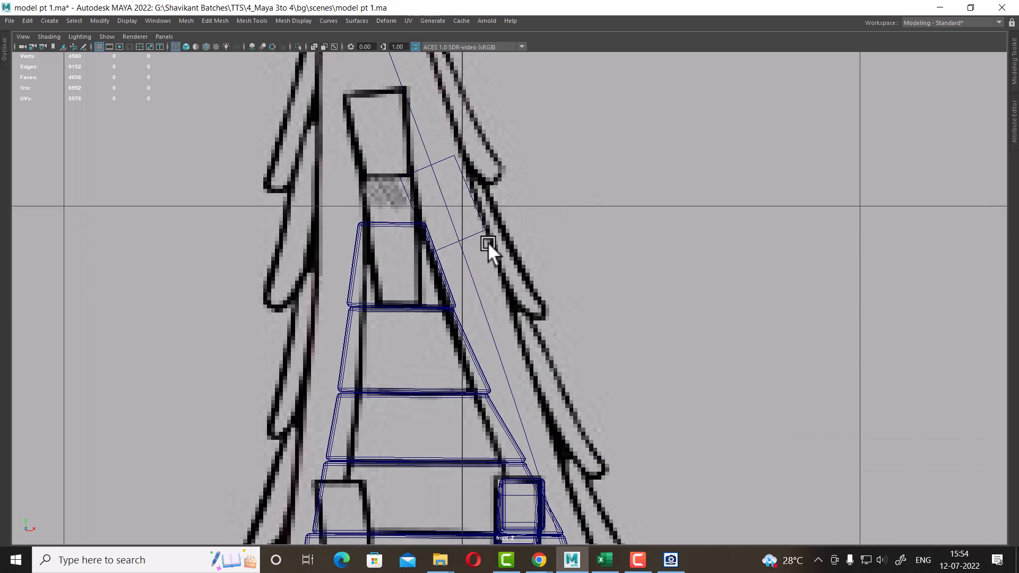
Reposition the cube higher along the gable's right edge just below the peak
click(478, 220)
alt+middle_drag(466, 219, 490, 343)
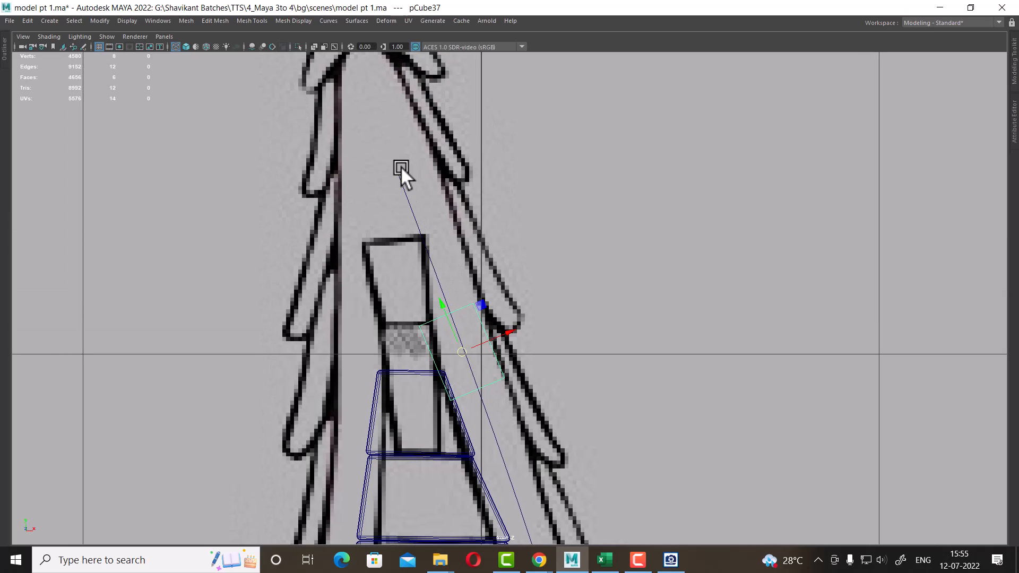
middle_drag(400, 167, 405, 145)
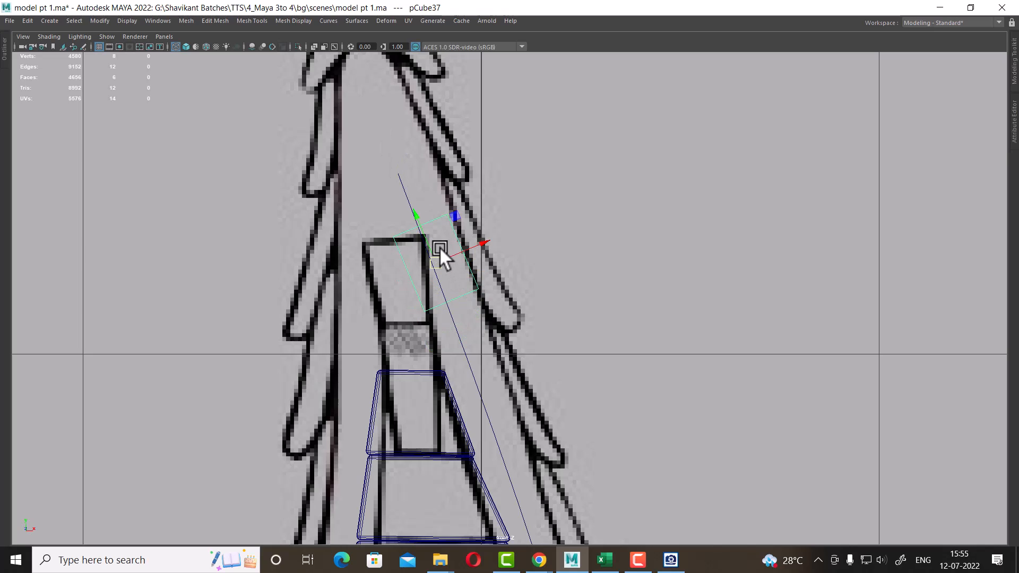
click(418, 213)
middle_drag(400, 178, 394, 152)
right_drag(432, 195, 439, 232)
drag(462, 180, 371, 243)
ctrl+drag(458, 110, 324, 176)
key(space)
key(space)
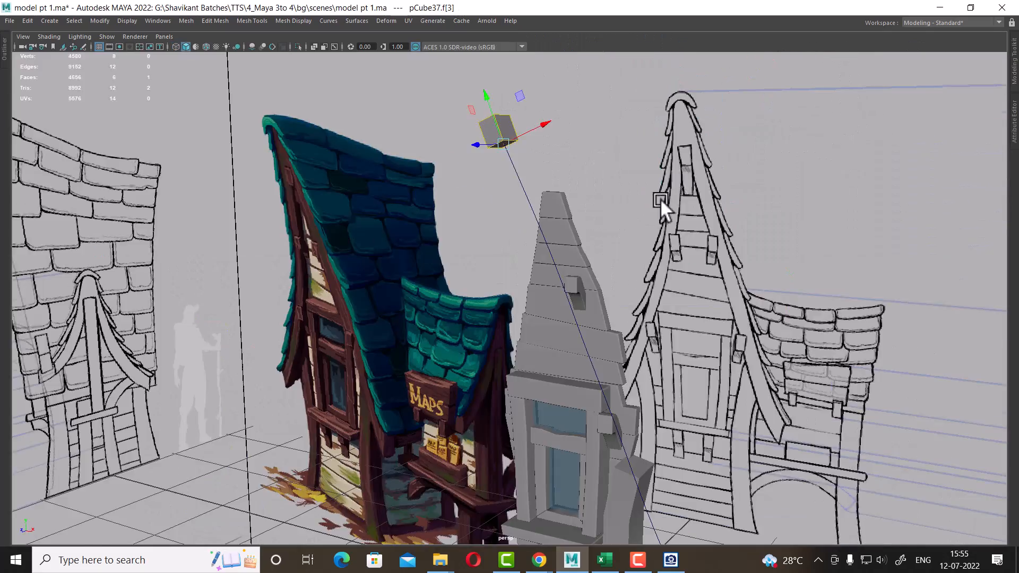
Orbit the perspective view to examine the cube's placement above the gable
alt+right_drag(660, 199, 706, 213)
alt+middle_drag(706, 212, 660, 333)
alt+drag(384, 273, 428, 285)
alt+right_drag(428, 285, 514, 318)
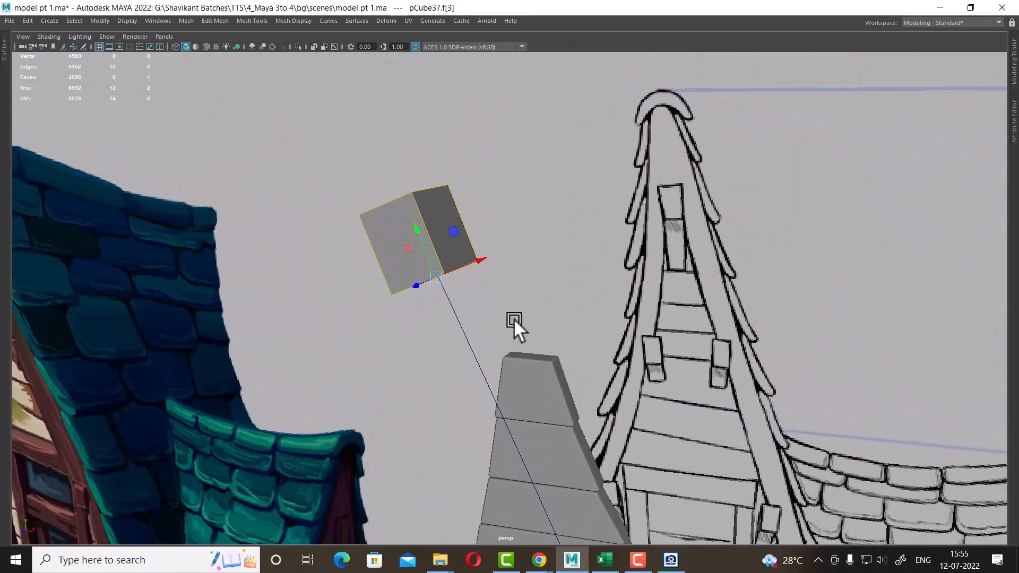
mouse_move(514, 318)
alt+mouse_down()
mouse_move(510, 326)
mouse_move(559, 307)
alt+mouse_up()
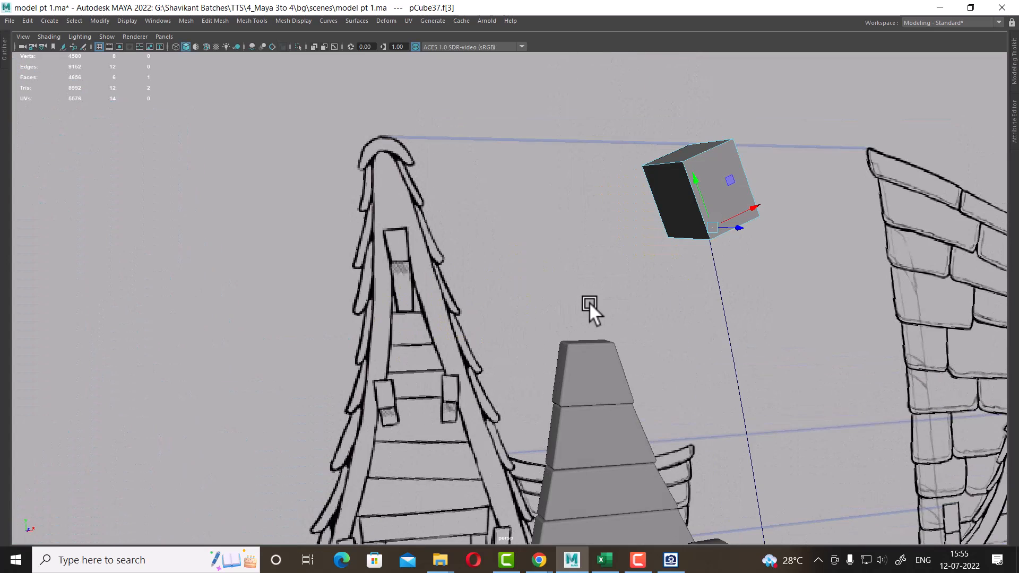
alt+drag(597, 349, 323, 269)
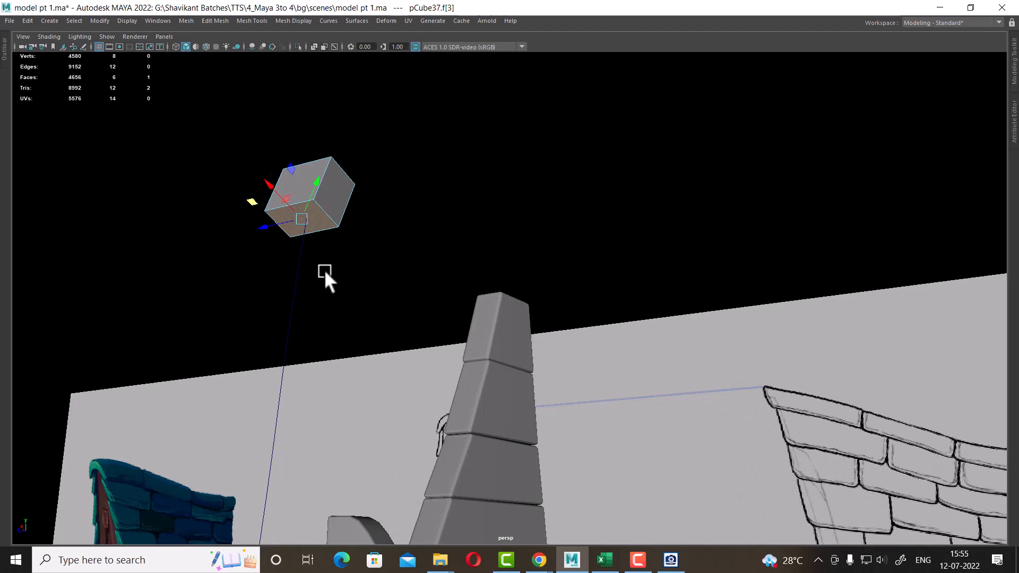
Extrude the cube's face along the curve on the gable's right edge
shift+click(297, 273)
alt+drag(386, 281, 441, 282)
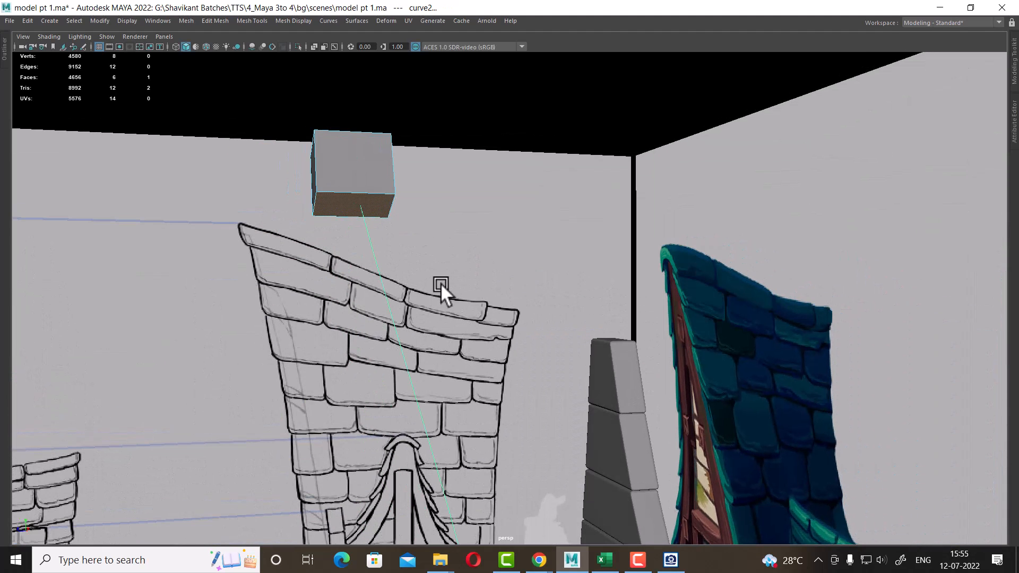
shift+right_drag(477, 132, 479, 167)
alt+drag(492, 201, 476, 269)
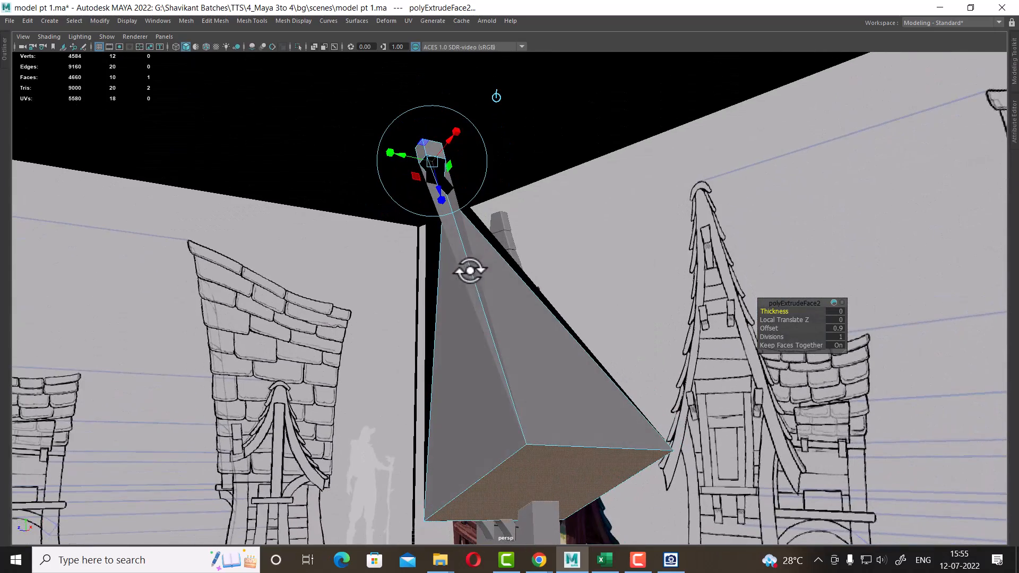
drag(775, 329, 719, 331)
alt+drag(526, 312, 730, 322)
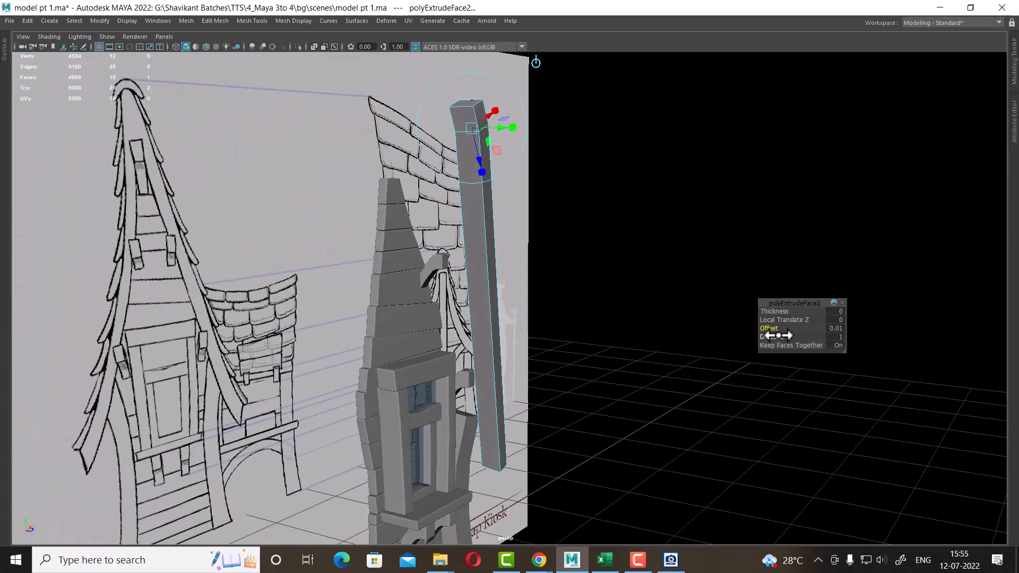
Set the extrusion's offset to 0 and its divisions to 6
click(839, 326)
text(0)
key(Return)
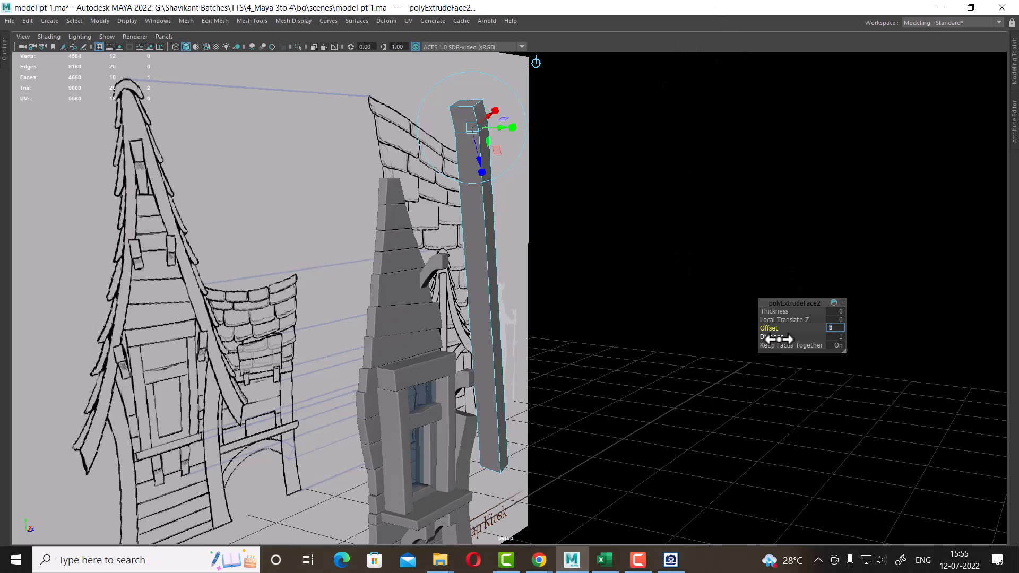
drag(778, 339, 791, 338)
alt+drag(689, 348, 290, 381)
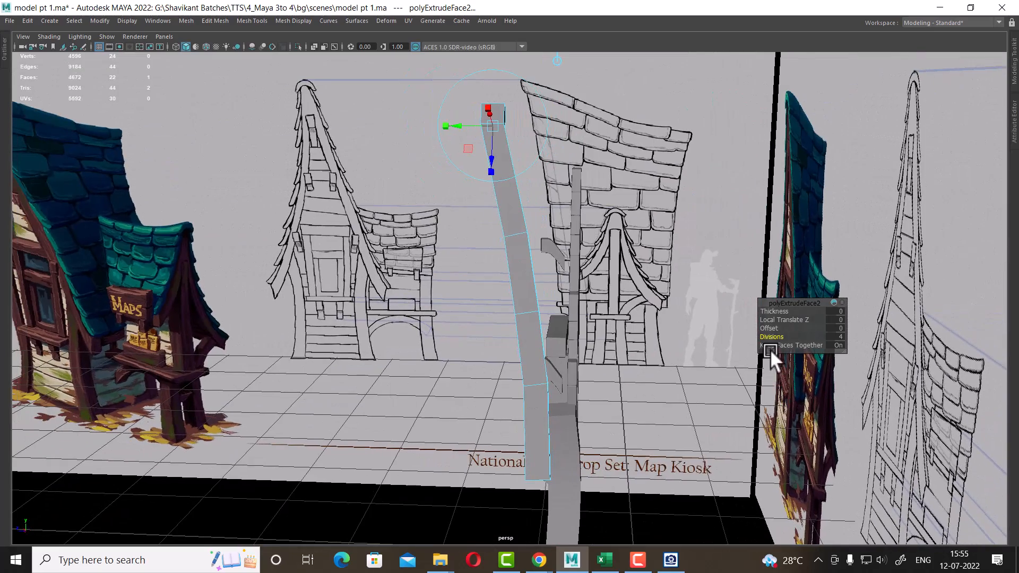
drag(772, 336, 609, 364)
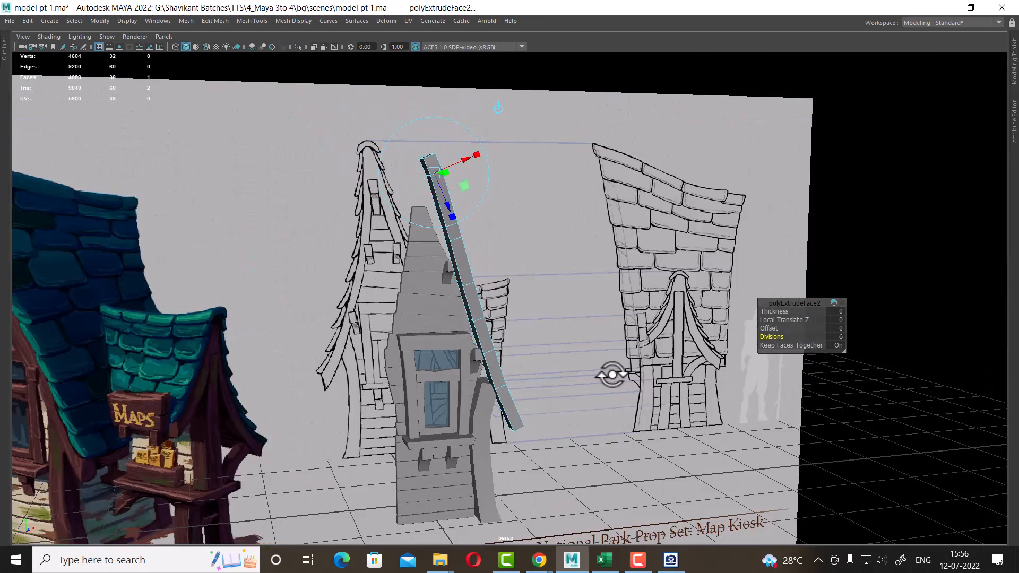
key(space)
scroll(240, 478, down, 3)
alt+middle_drag(272, 428, 286, 376)
scroll(322, 448, up, 1)
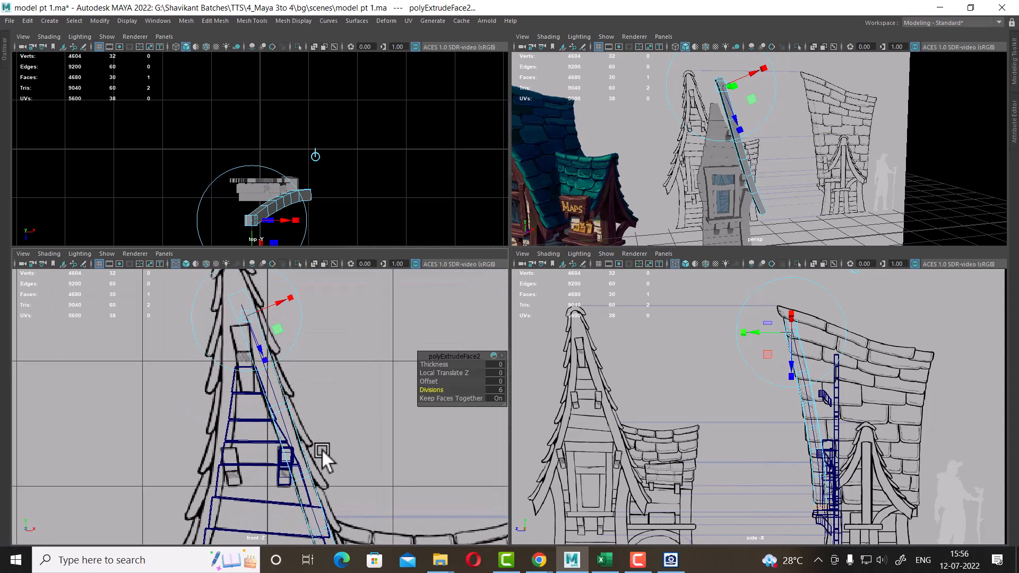
key(w)
scroll(324, 445, up, 1)
alt+drag(703, 209, 727, 87)
key(F8)
scroll(194, 394, down, 5)
alt+middle_drag(320, 420, 311, 348)
scroll(330, 352, up, 2)
scroll(366, 425, up, 2)
scroll(382, 462, up, 2)
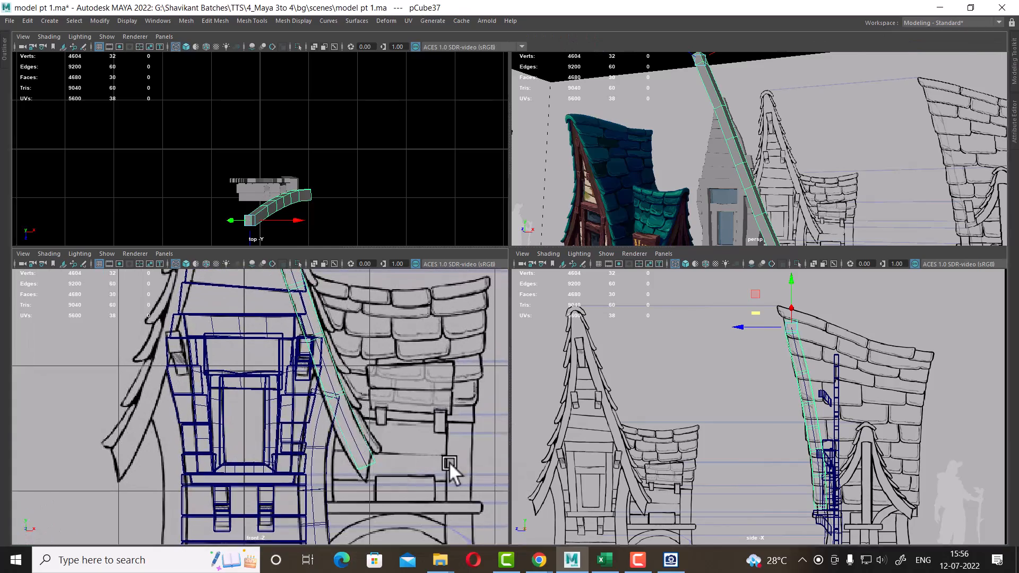
Hide the window and frame pieces that overlap the gable beam in the front view
key(space)
alt+middle_drag(711, 430, 527, 374)
scroll(526, 374, down, 5)
scroll(501, 290, up, 3)
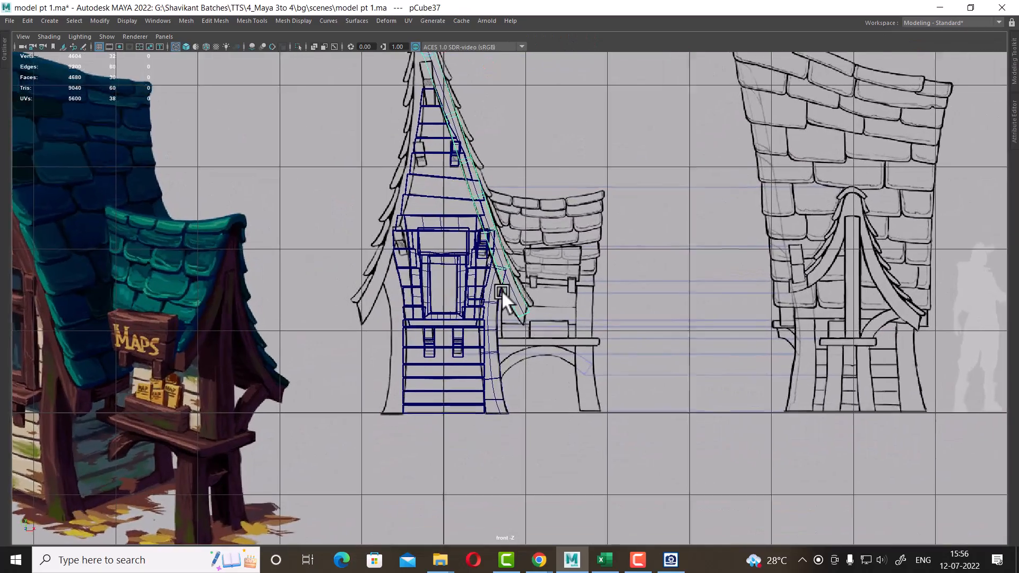
scroll(396, 178, down, 1)
drag(402, 318, 433, 495)
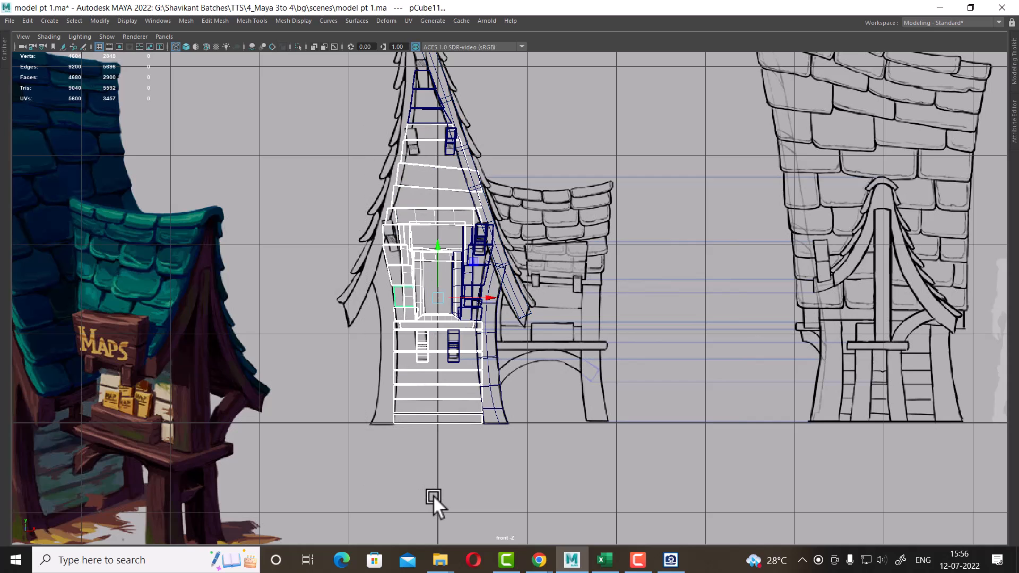
key(ctrl+h)
scroll(497, 395, up, 1)
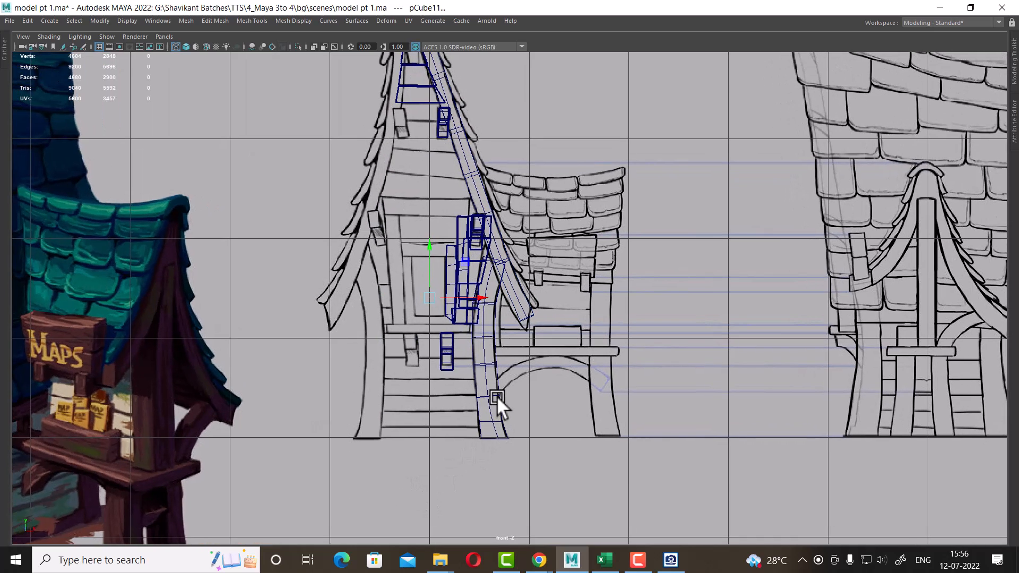
drag(454, 350, 476, 364)
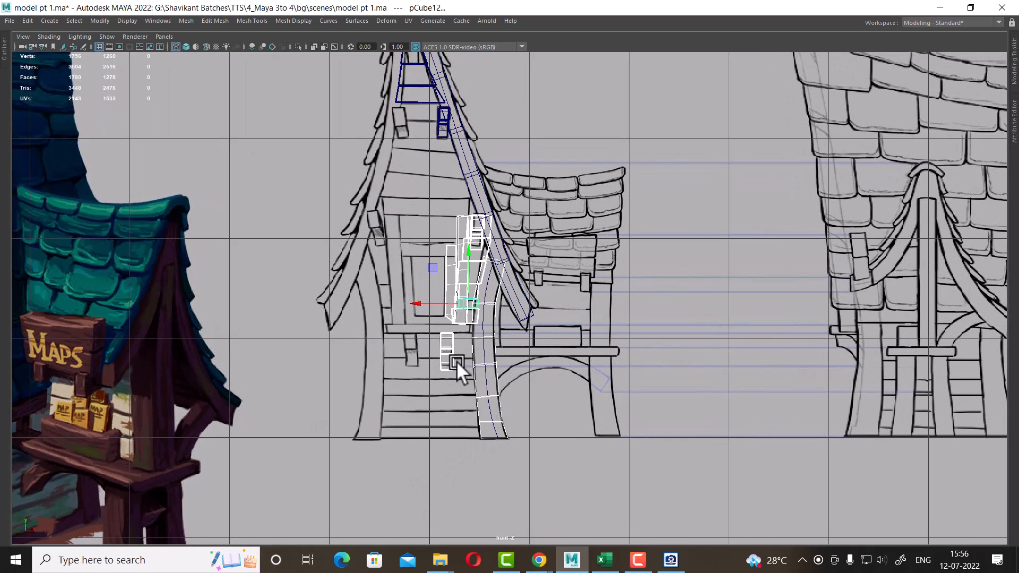
key(ctrl+h)
scroll(575, 444, up, 2)
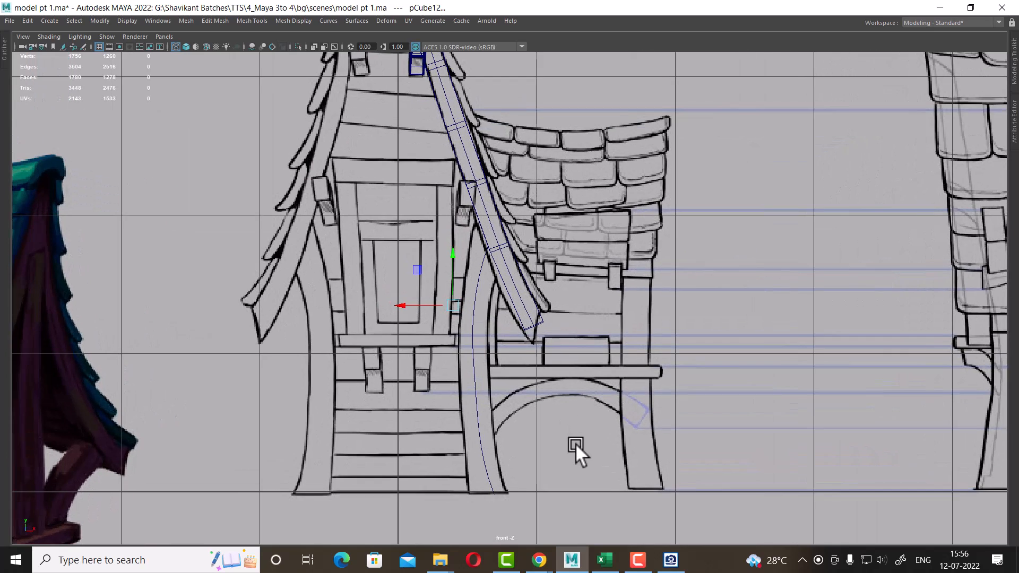
Select the extruded beam and inspect how it follows the gable edge in the front and side views
click(520, 356)
scroll(503, 372, up, 2)
drag(492, 384, 449, 447)
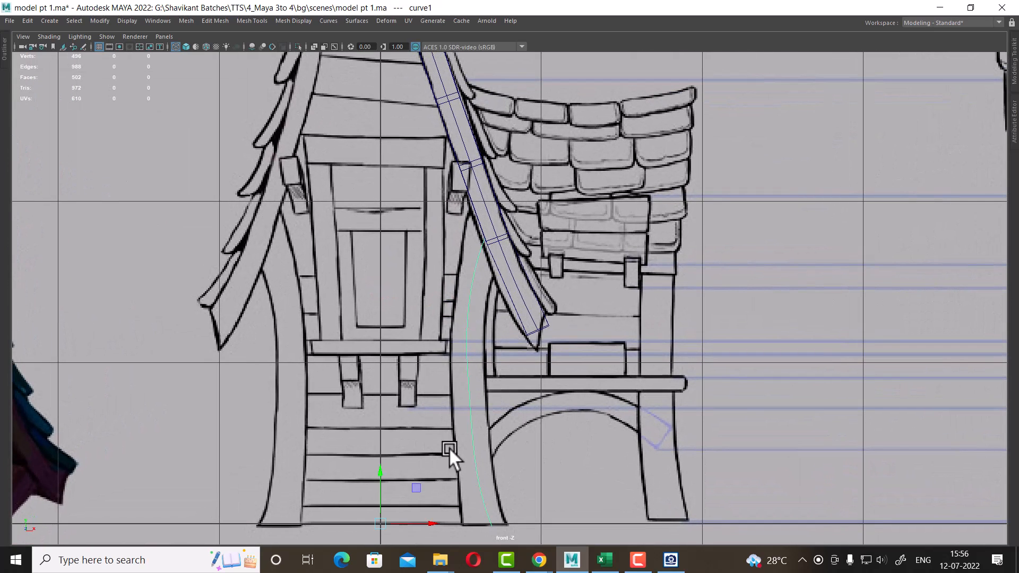
click(455, 441)
click(542, 310)
scroll(520, 366, up, 2)
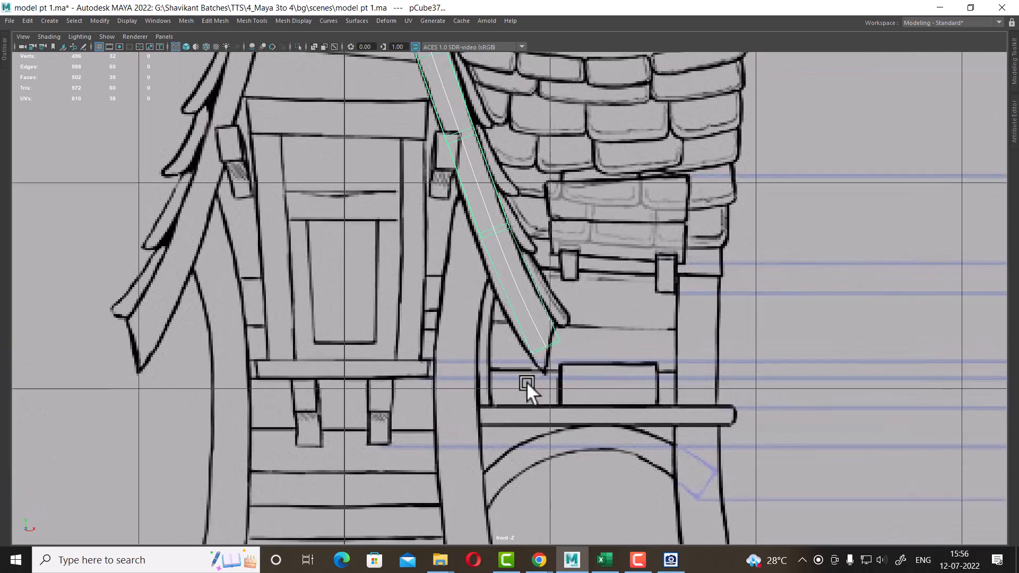
scroll(527, 381, up, 2)
right_drag(522, 281, 465, 282)
scroll(461, 300, up, 1)
key(space)
scroll(822, 391, up, 3)
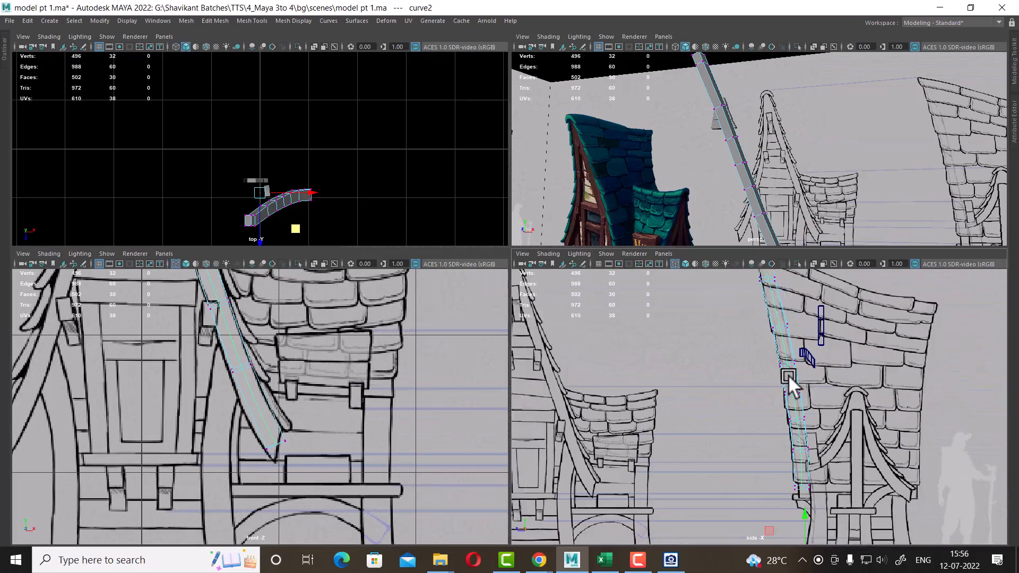
key(space)
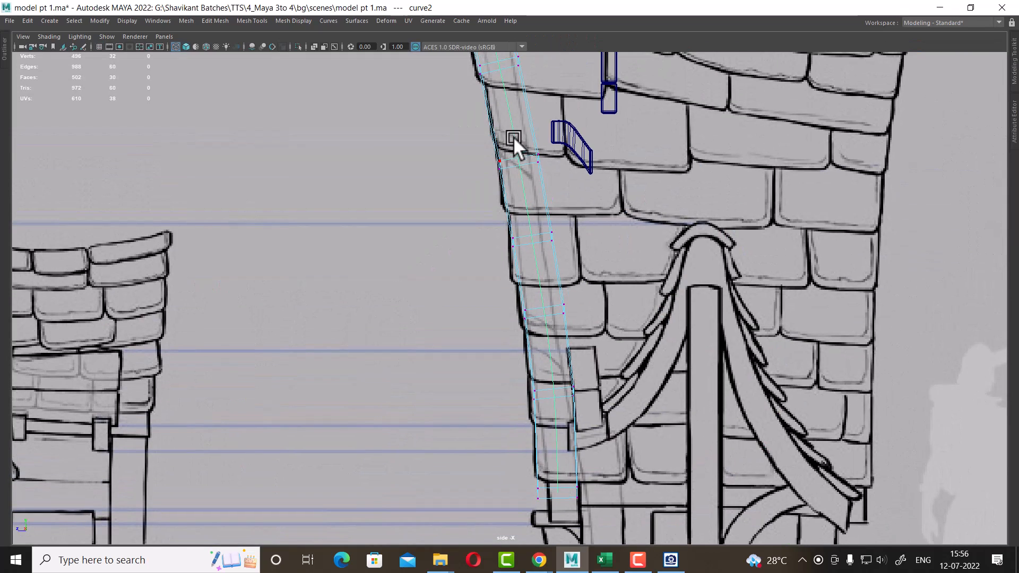
alt+middle_drag(577, 442, 550, 295)
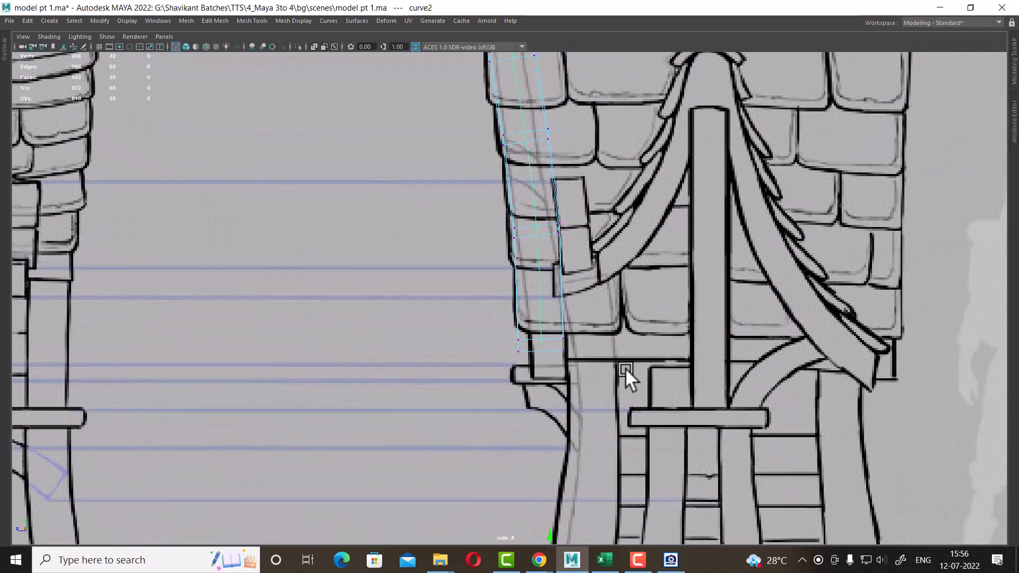
scroll(330, 495, up, 8)
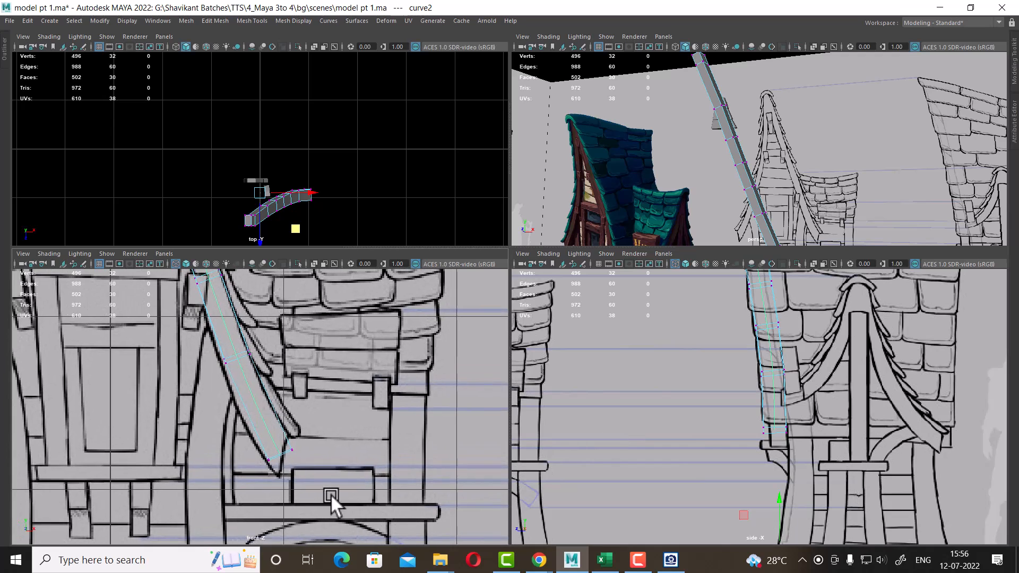
key(space)
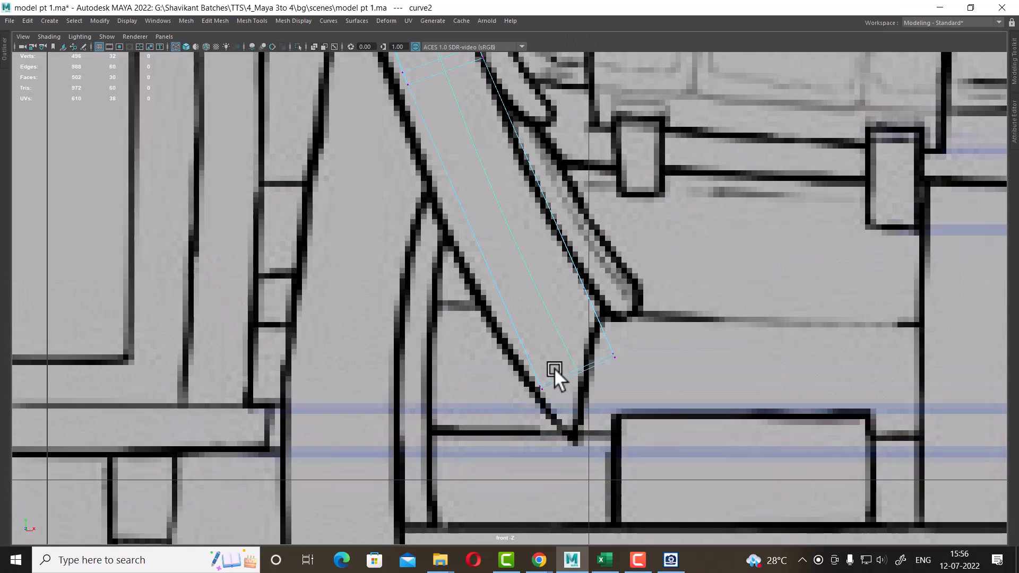
Move the vertices at the beam's lower end to line up with the gable edge in the front view
click(618, 319)
drag(620, 326, 607, 302)
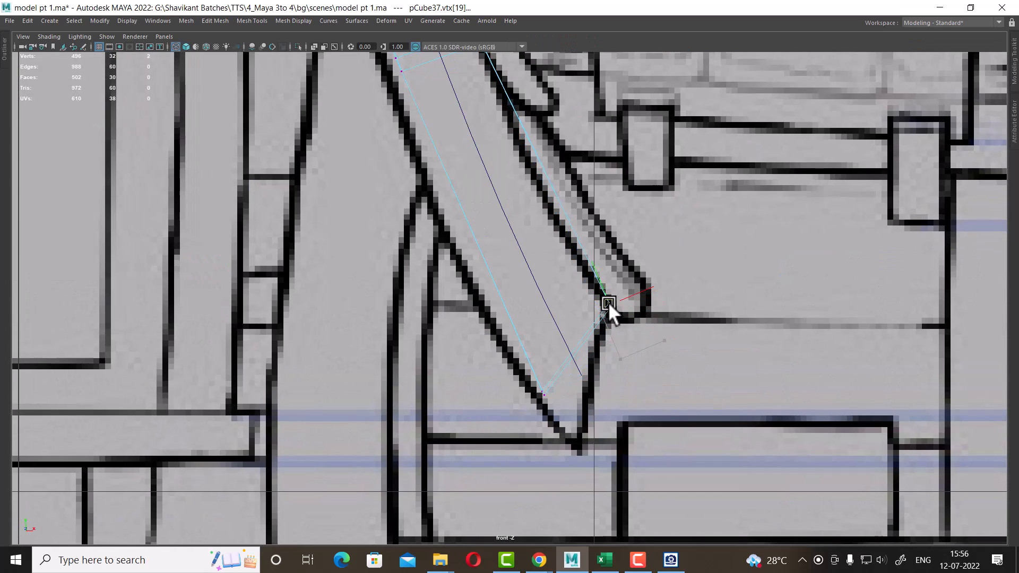
drag(533, 383, 573, 445)
alt+middle_drag(462, 122, 500, 260)
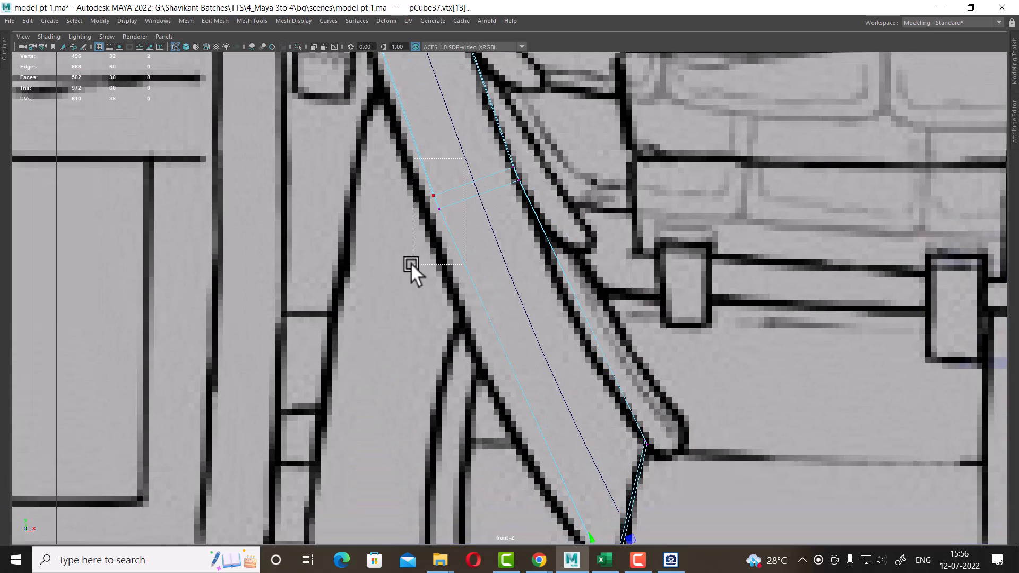
click(433, 196)
drag(449, 204, 428, 213)
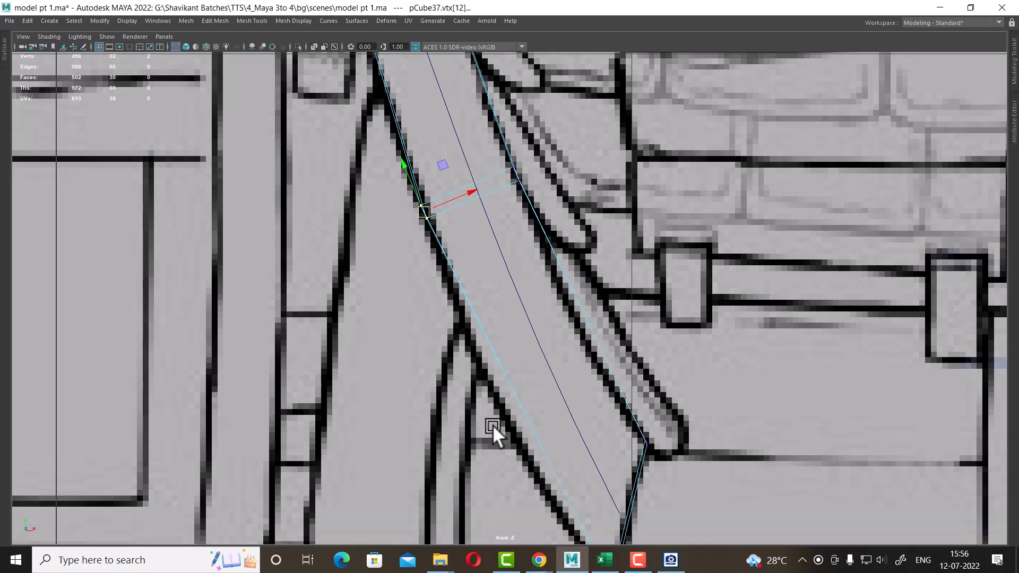
click(516, 177)
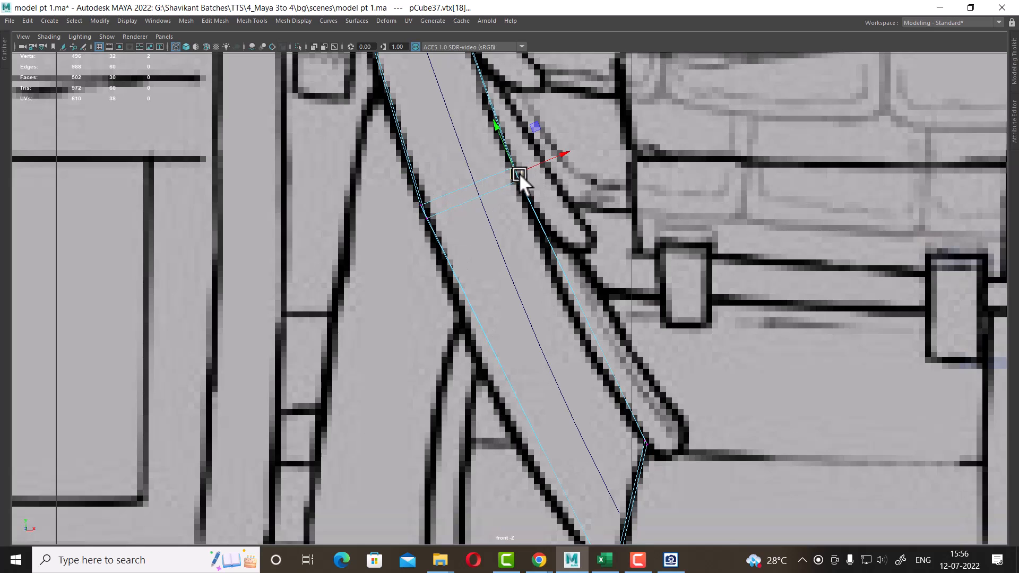
right_drag(545, 235, 572, 73)
click(584, 314)
ctrl+right_drag(634, 235, 867, 388)
right_drag(584, 234, 493, 220)
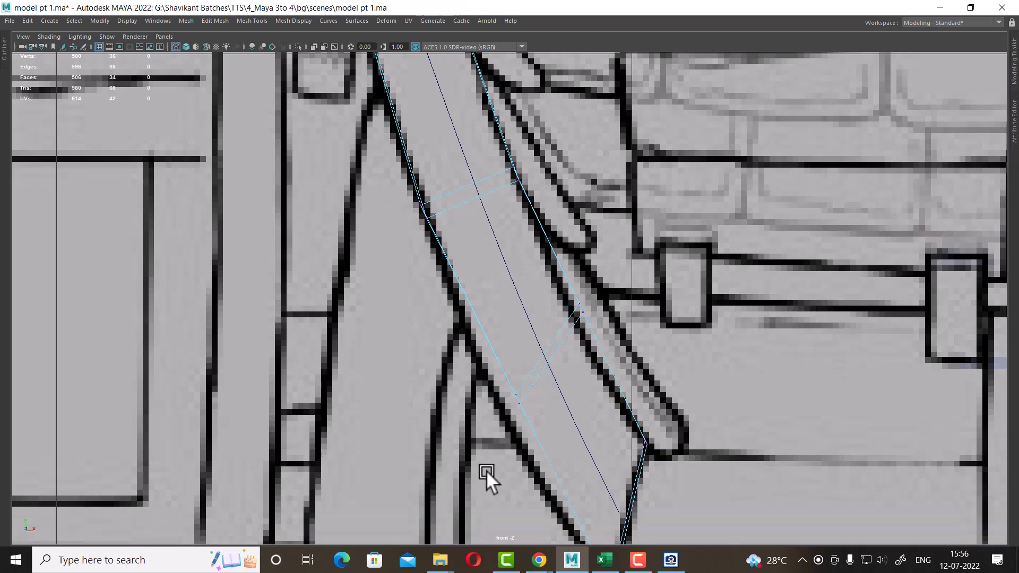
drag(466, 356, 544, 423)
drag(518, 398, 505, 417)
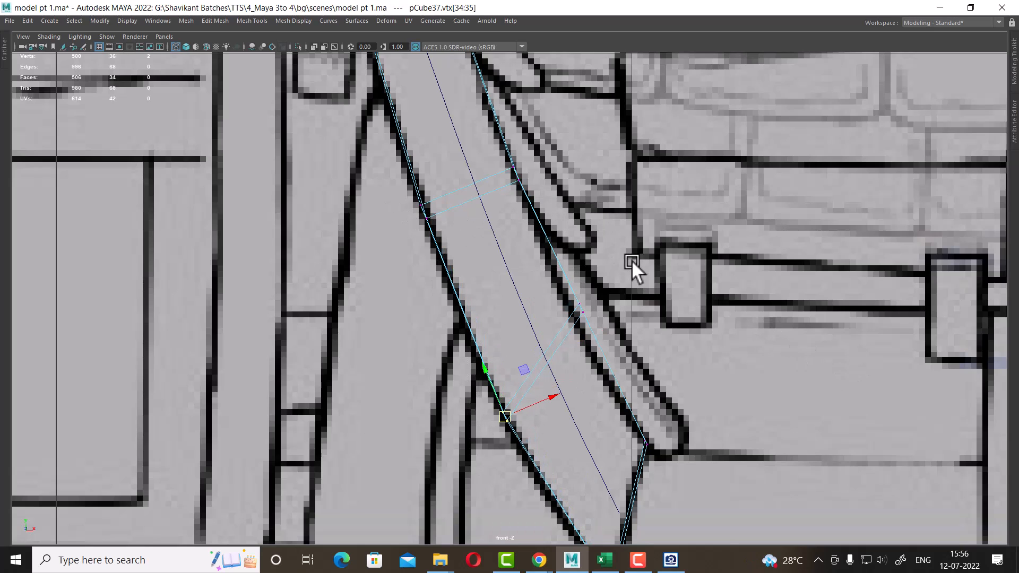
Adjust the beam's middle vertices so the beam follows the drawn gable edge
drag(631, 262, 560, 368)
drag(582, 307, 581, 323)
alt+middle_drag(581, 323, 650, 477)
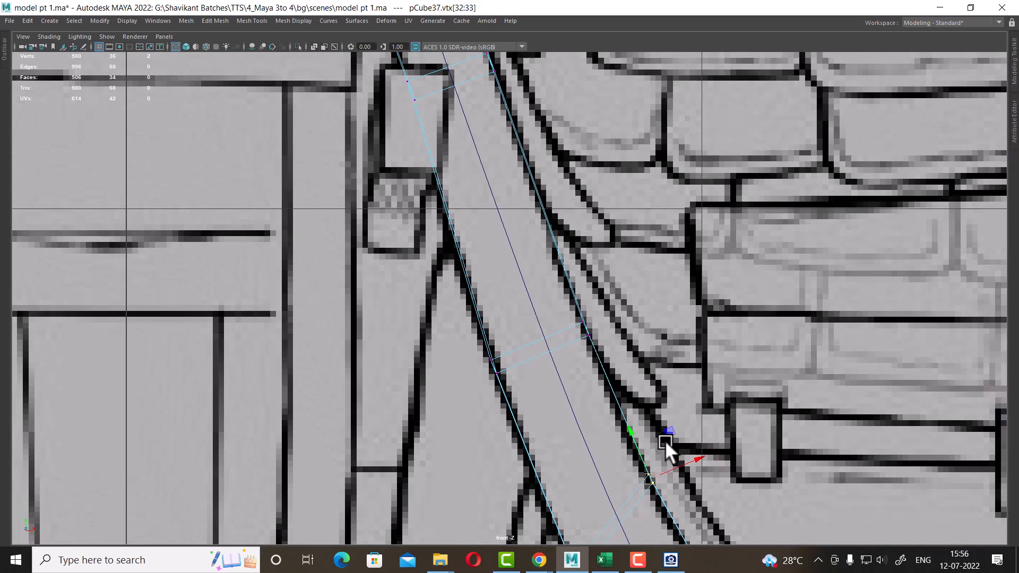
drag(633, 298, 554, 366)
drag(473, 334, 492, 364)
alt+middle_drag(516, 289, 562, 441)
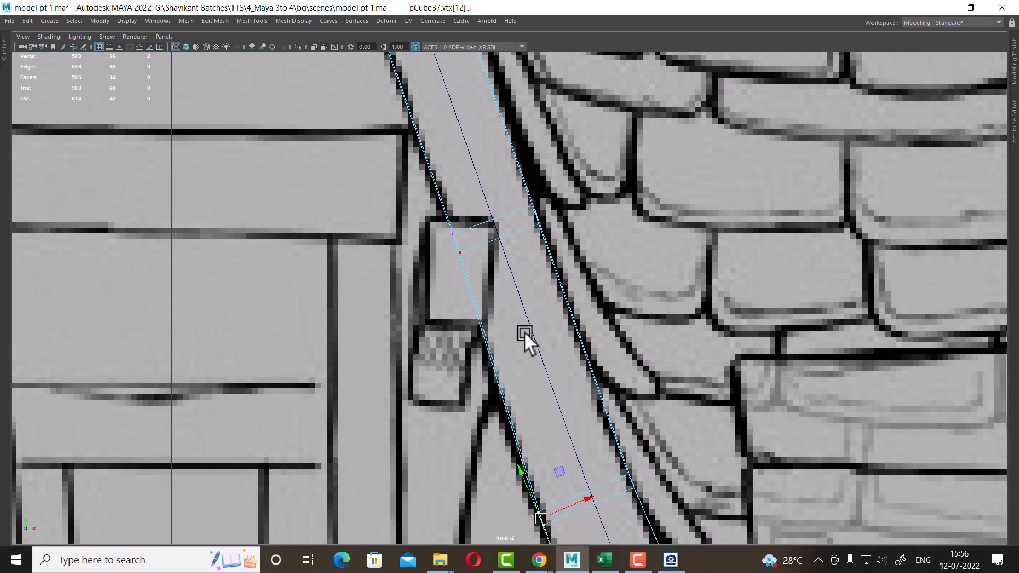
drag(432, 206, 469, 262)
drag(546, 203, 534, 215)
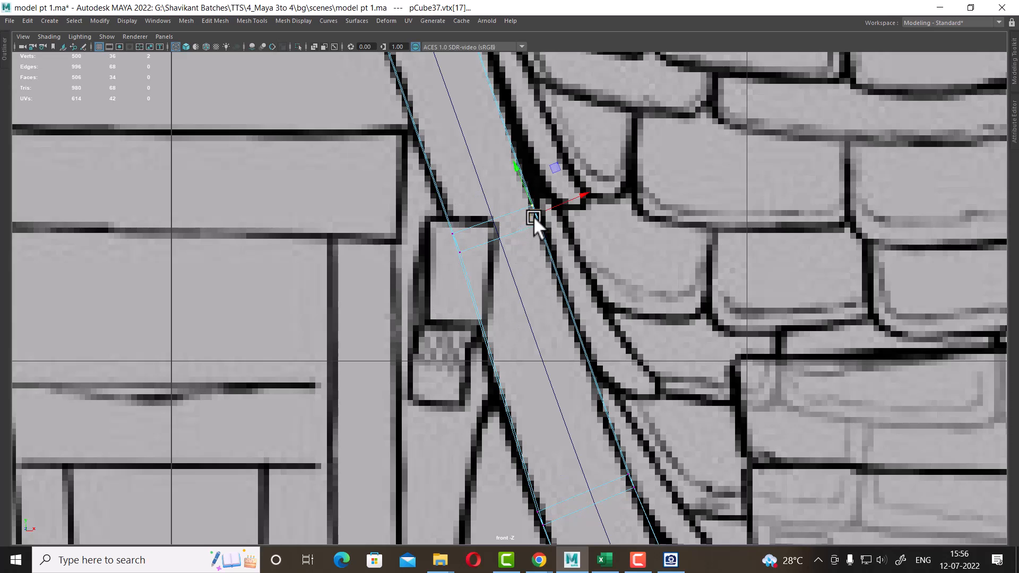
drag(416, 223, 485, 296)
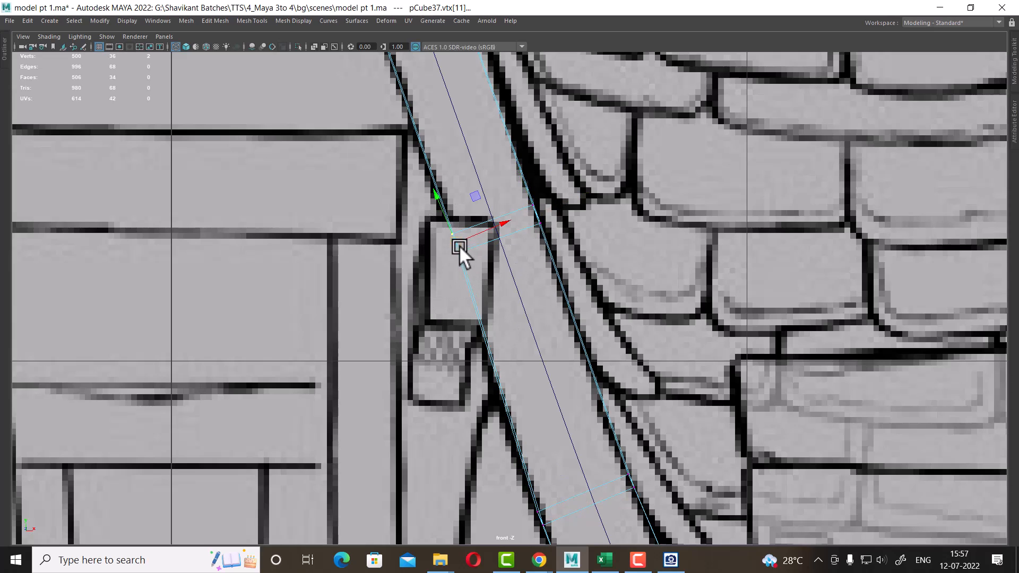
alt+middle_drag(459, 244, 517, 439)
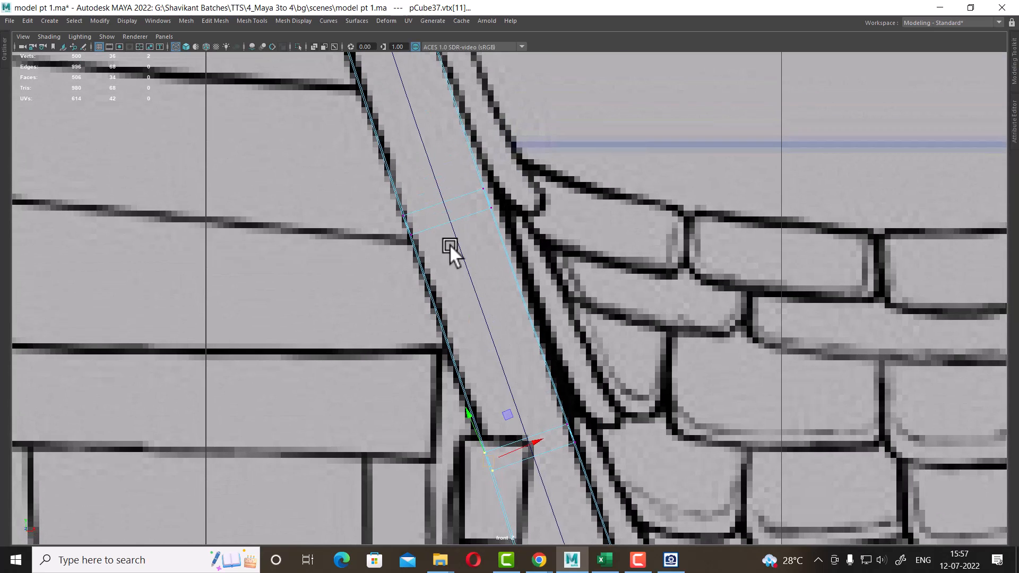
Move the beam's vertices further up so the beam keeps following the gable edge in the front view
drag(433, 200, 408, 228)
drag(508, 183, 469, 227)
alt+middle_drag(492, 189, 579, 345)
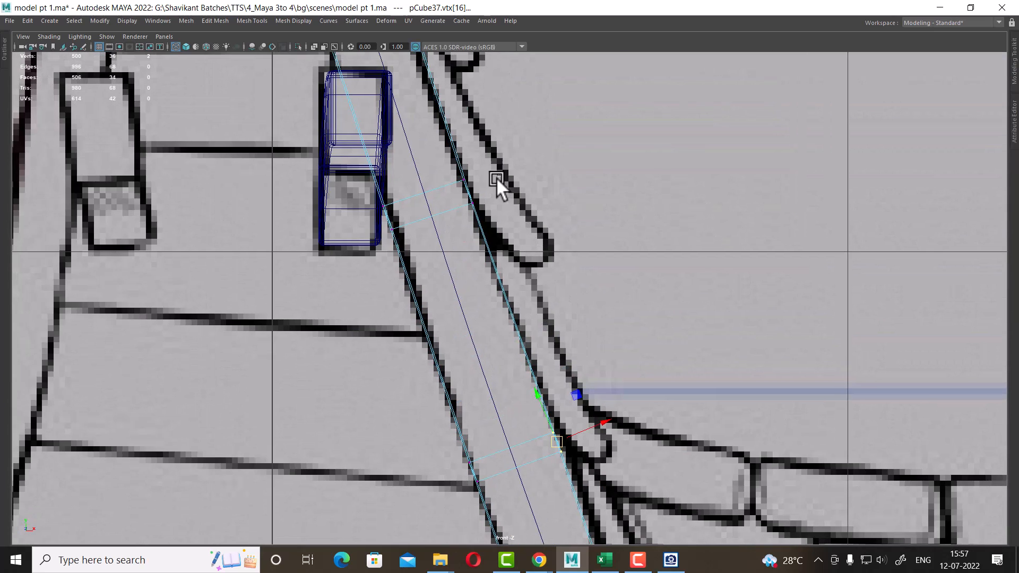
drag(495, 176, 374, 239)
alt+middle_drag(394, 218, 508, 509)
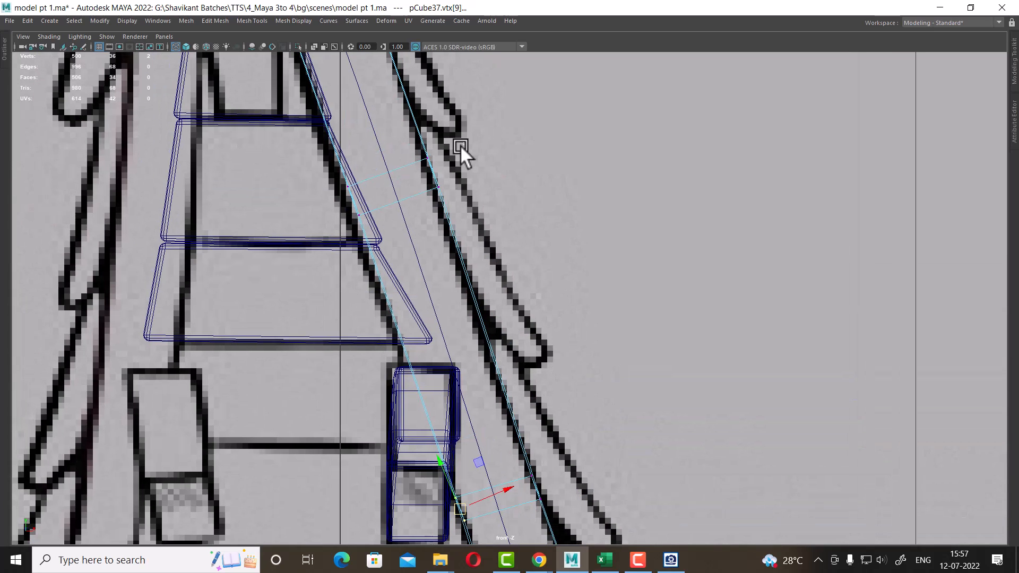
drag(460, 145, 422, 193)
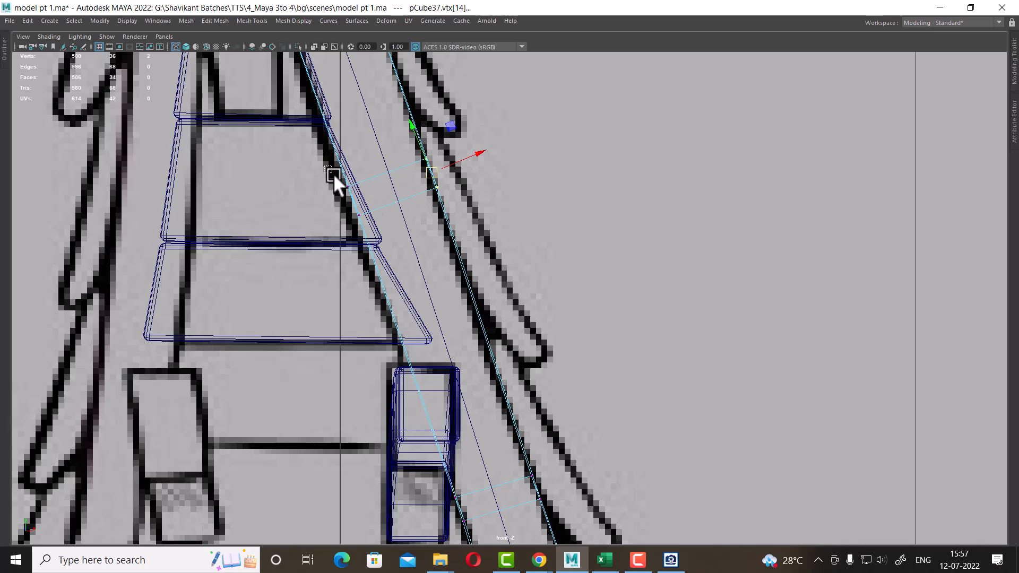
drag(334, 176, 363, 206)
alt+middle_drag(355, 206, 404, 366)
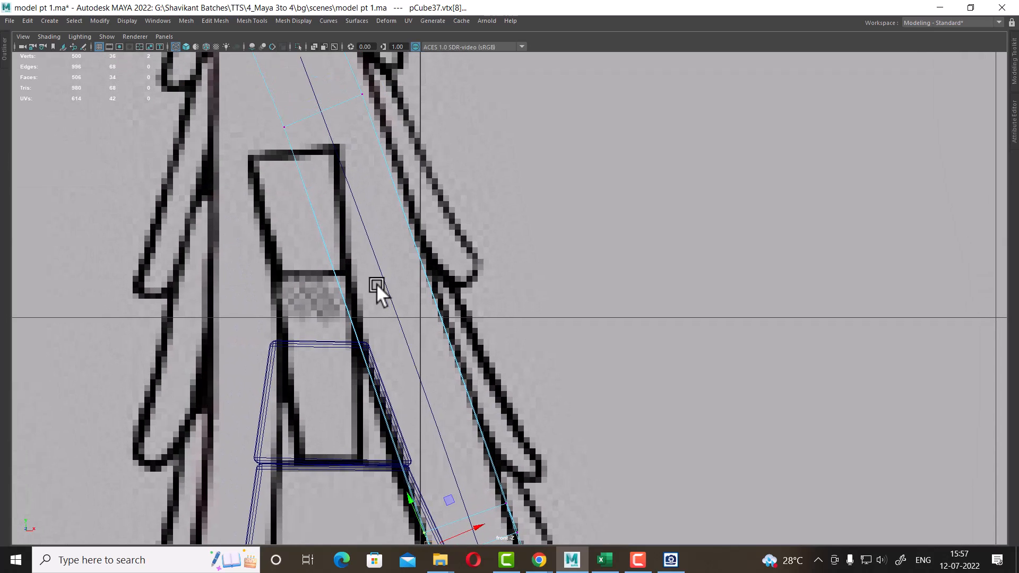
right_drag(424, 280, 545, 363)
Insert an edge loop in the beam's upper section and align its new vertices with the gable edge
click(425, 270)
right_drag(380, 177, 345, 183)
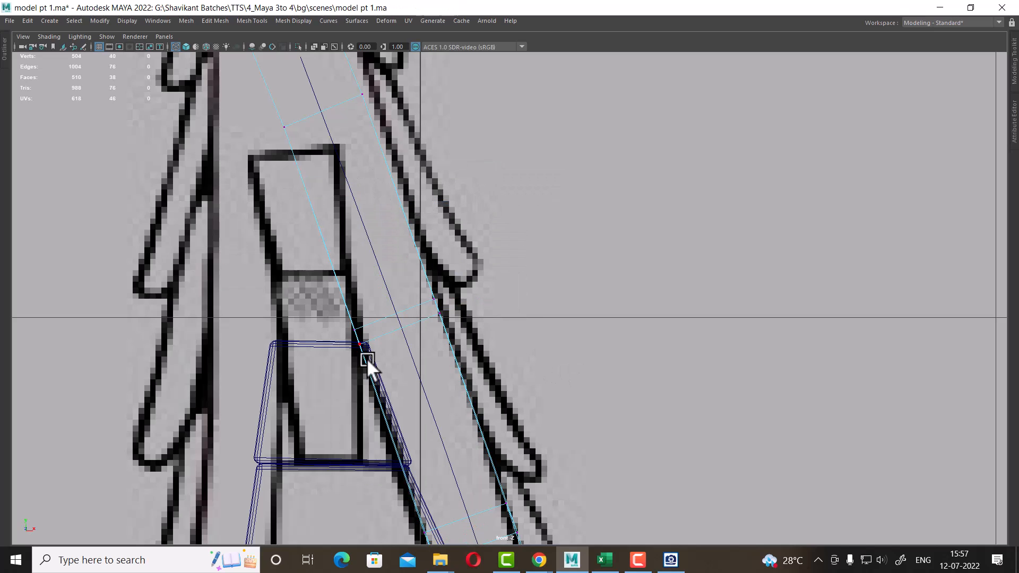
drag(314, 297, 375, 393)
drag(358, 334, 361, 328)
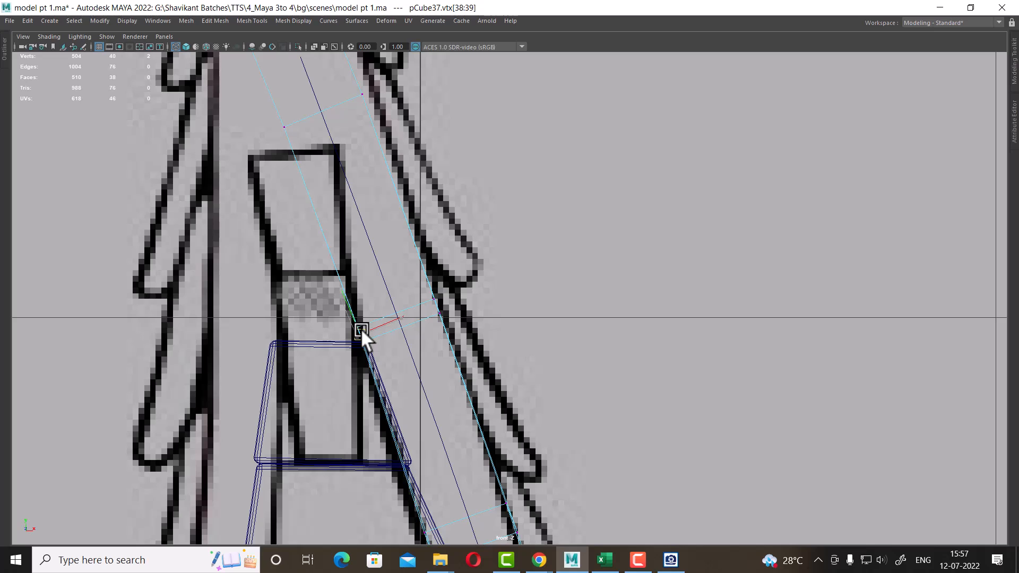
alt+middle_drag(473, 323, 479, 413)
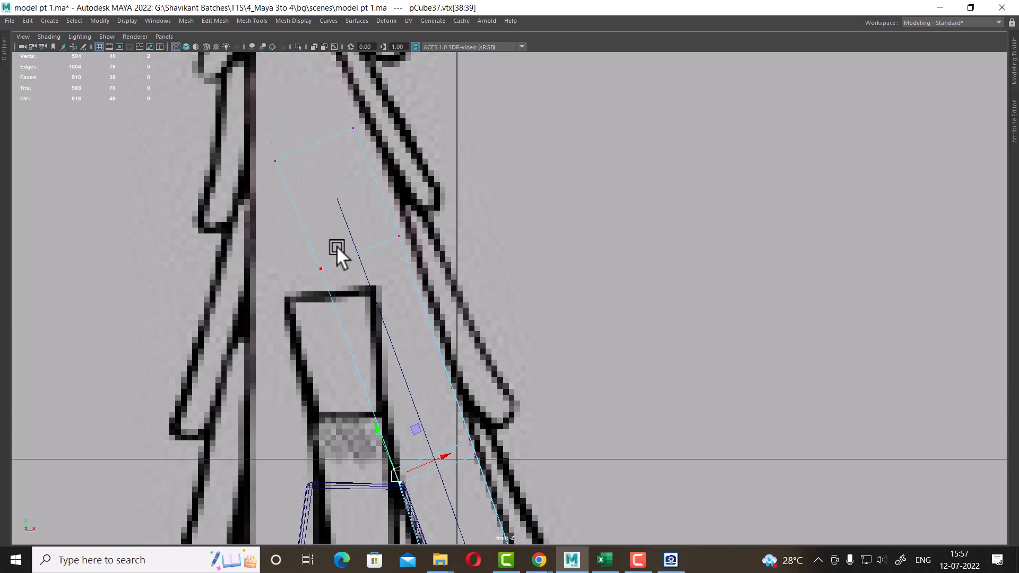
click(321, 268)
drag(320, 277, 344, 291)
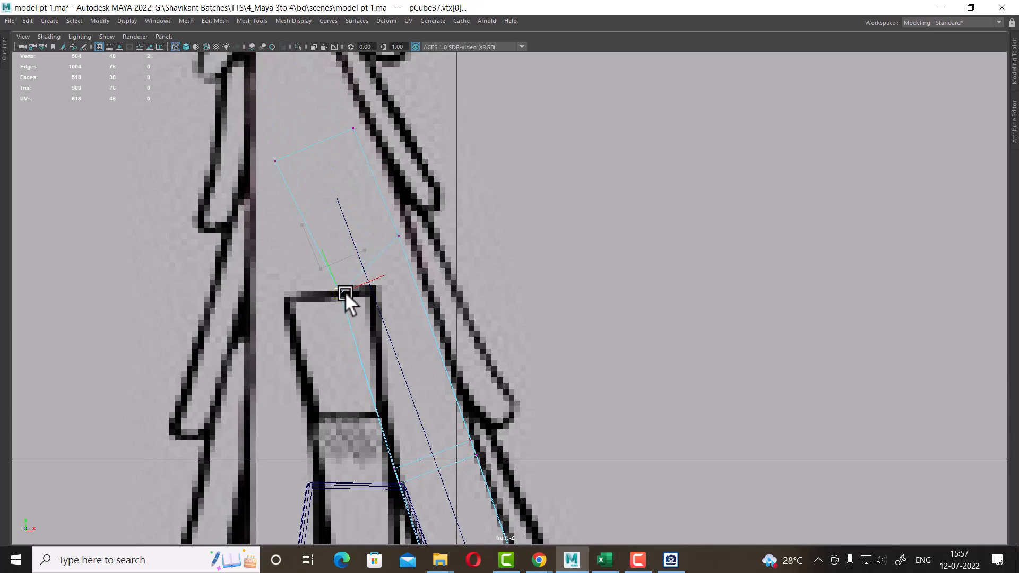
alt+middle_drag(345, 291, 398, 404)
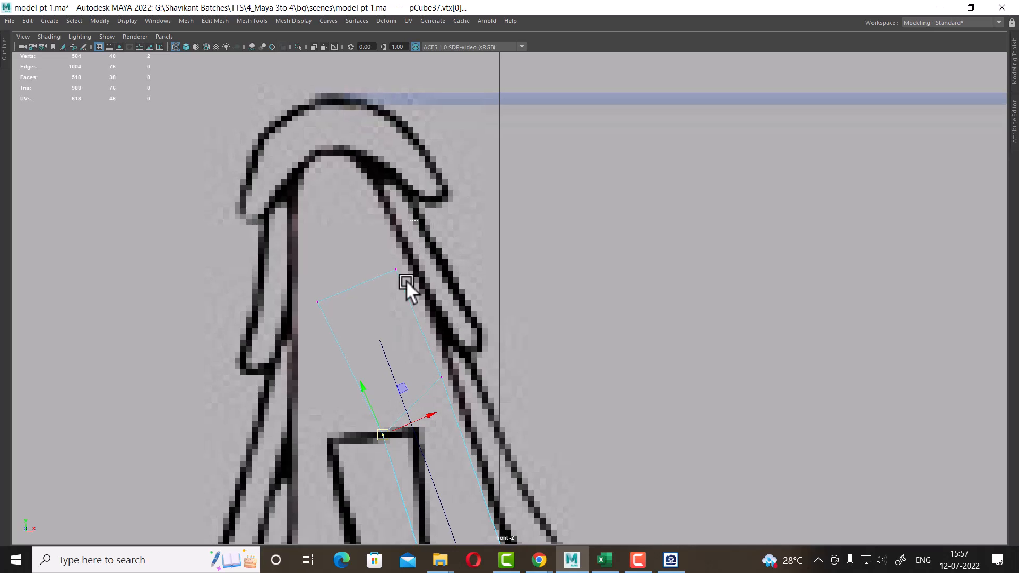
drag(405, 280, 348, 146)
click(316, 303)
drag(316, 303, 360, 409)
right_drag(415, 295, 427, 79)
Add another edge loop near the beam's top and shape the tip vertices to follow the curved gable peak
click(397, 271)
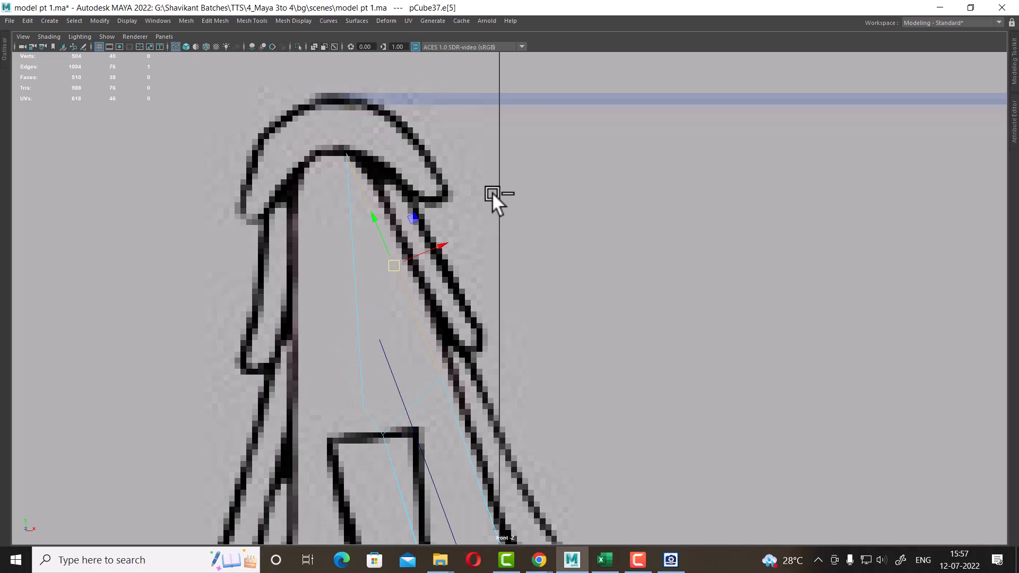
ctrl+right_drag(492, 195, 399, 268)
right_drag(377, 211, 337, 212)
drag(419, 231, 374, 311)
drag(397, 269, 404, 252)
scroll(408, 430, up, 1)
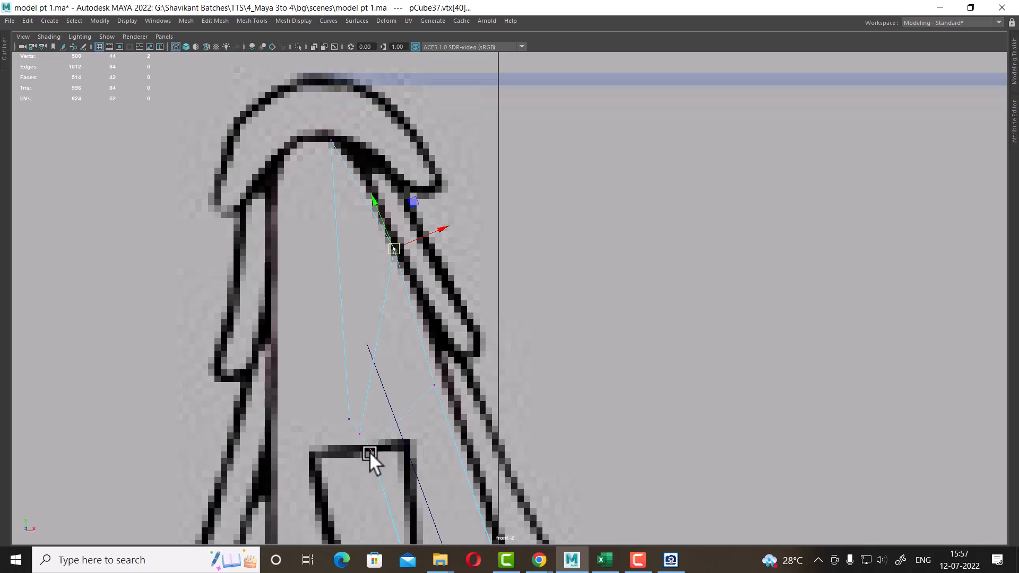
scroll(373, 453, up, 1)
scroll(378, 457, up, 1)
alt+middle_drag(368, 463, 413, 365)
drag(383, 402, 370, 377)
drag(372, 365, 386, 383)
drag(341, 334, 364, 381)
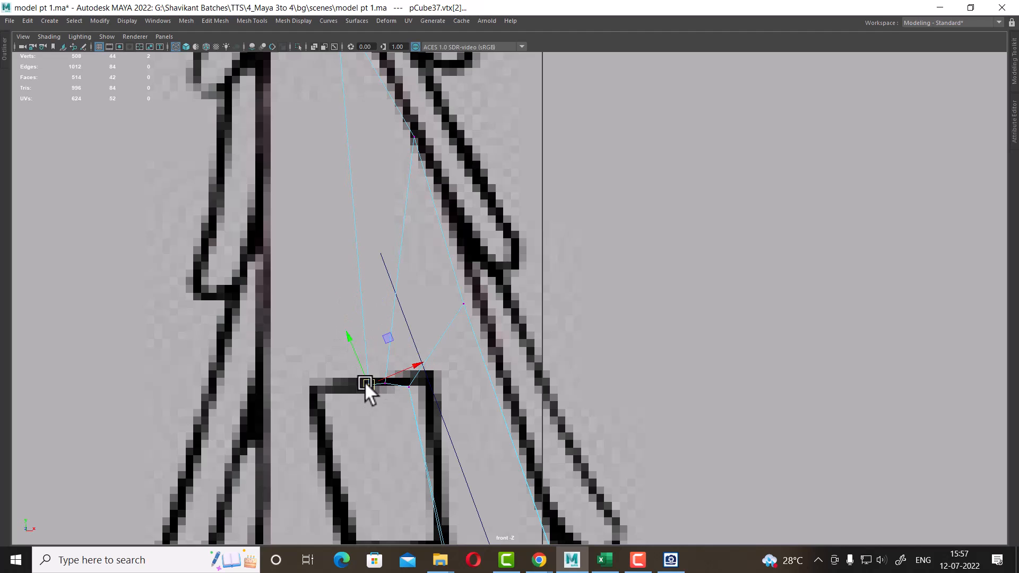
scroll(446, 416, down, 15)
scroll(505, 458, up, 1)
Inspect the shaped beam in the four-view layout and from several angles in the perspective view
key(space)
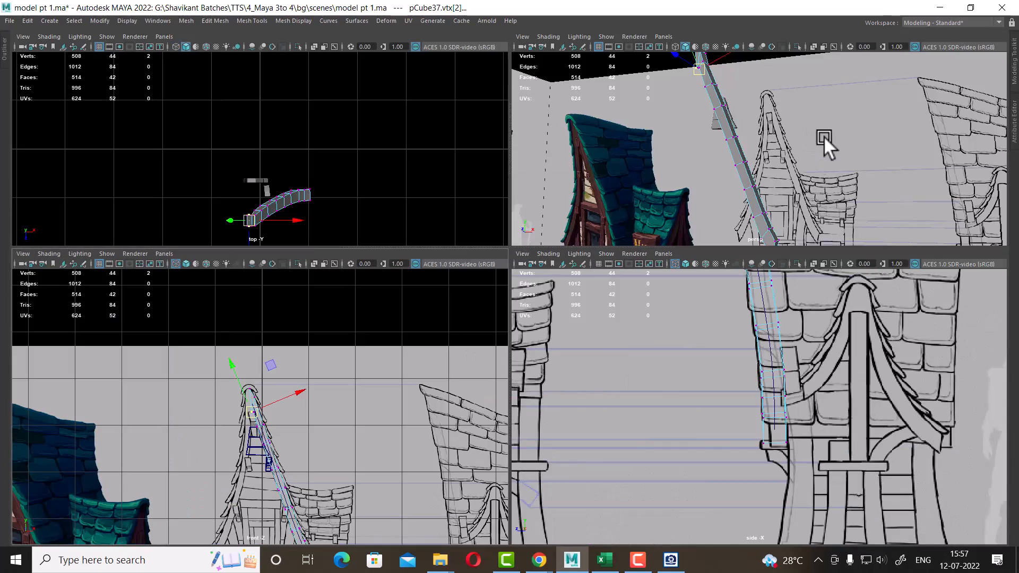
key(space)
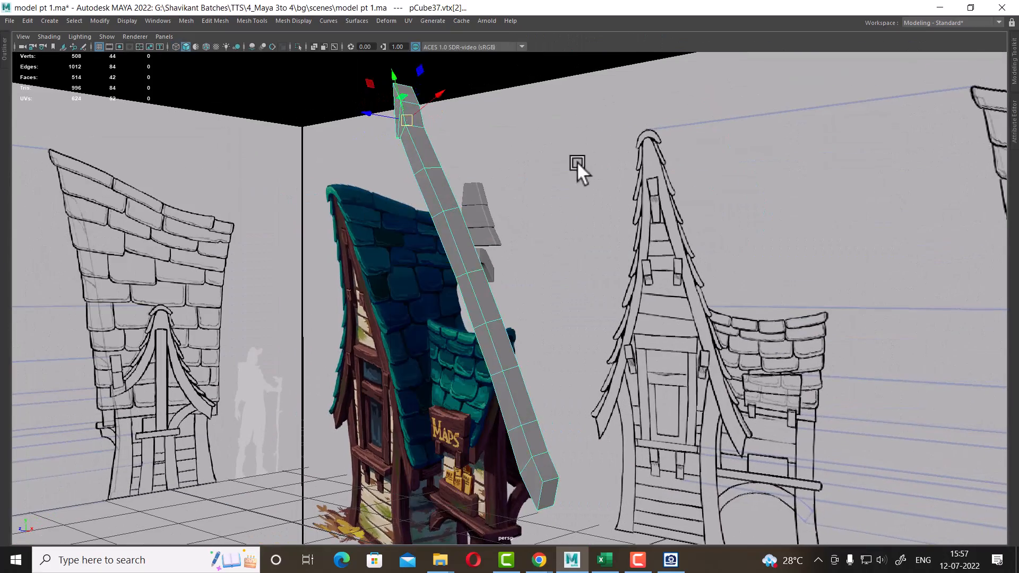
click(579, 163)
alt+drag(632, 339, 562, 394)
click(467, 345)
scroll(467, 351, down, 3)
alt+drag(467, 351, 599, 376)
Show the previously hidden window and frame pieces again and review the beam against the model
click(123, 20)
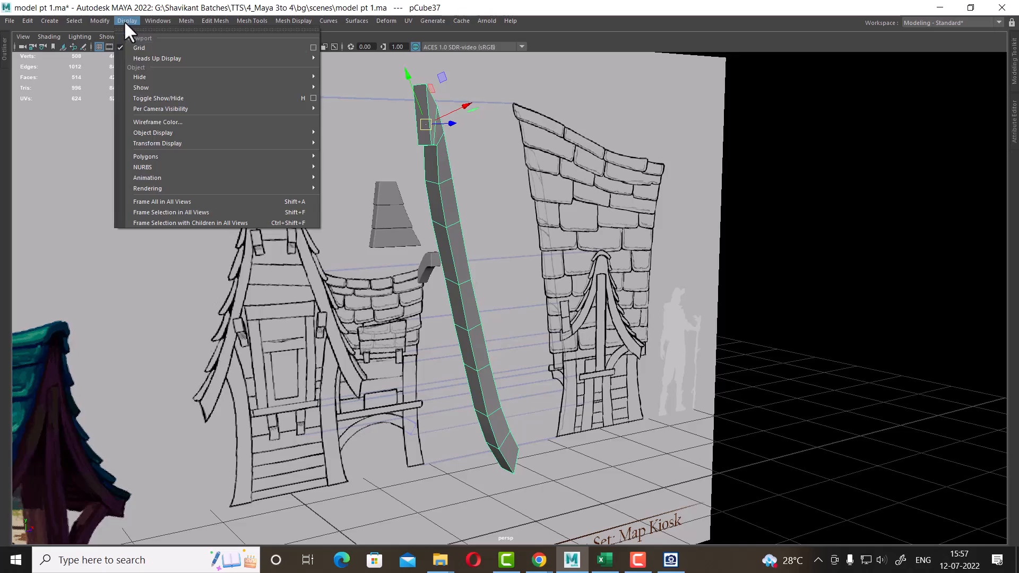
mouse_move(160, 85)
click(380, 130)
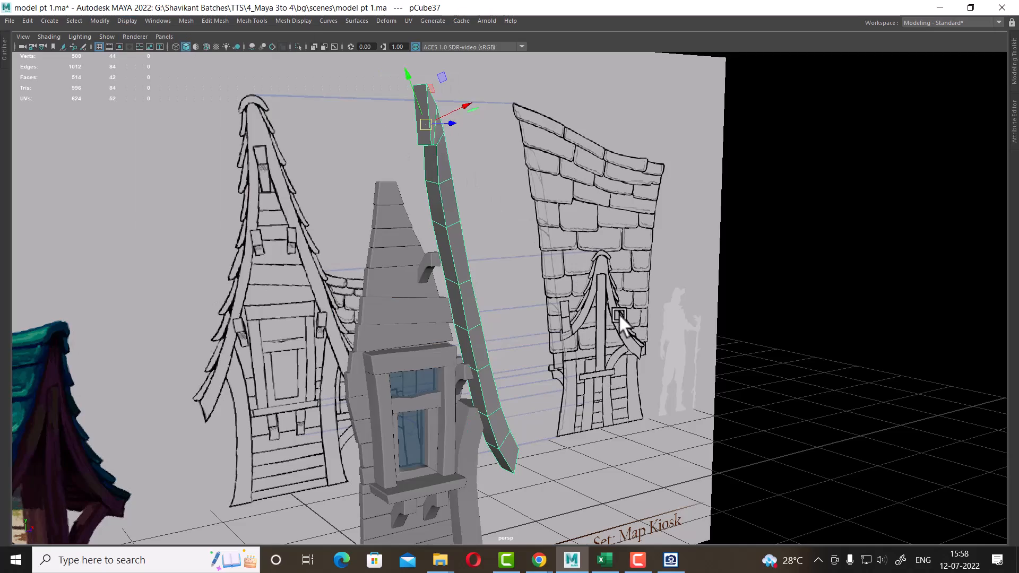
alt+drag(615, 326, 502, 267)
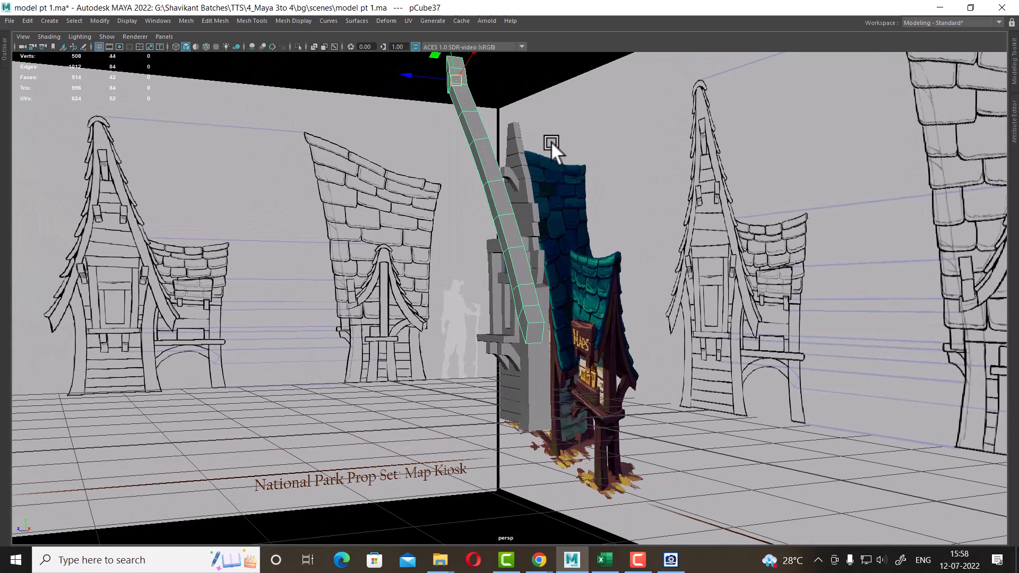
alt+drag(551, 141, 728, 291)
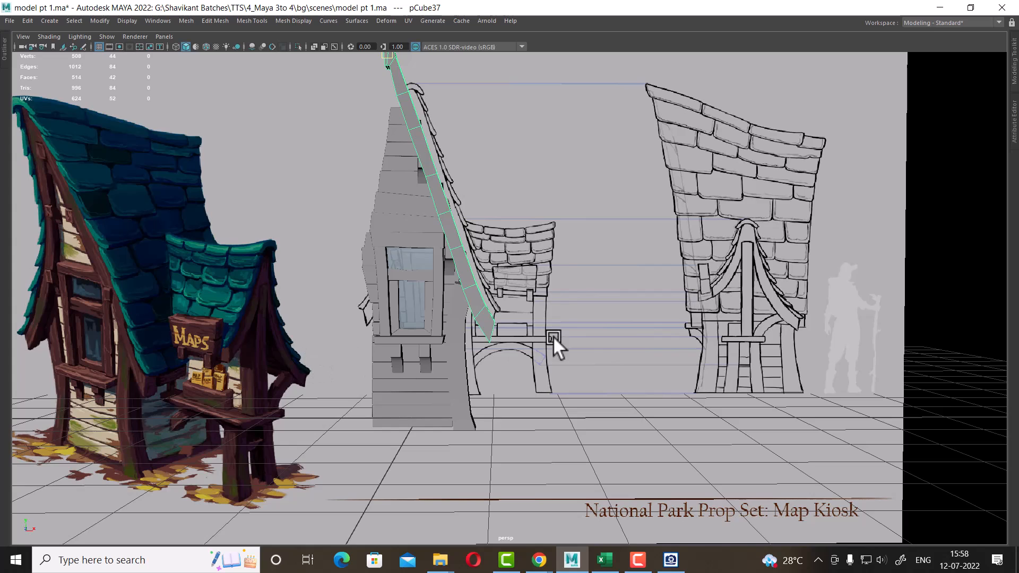
click(638, 563)
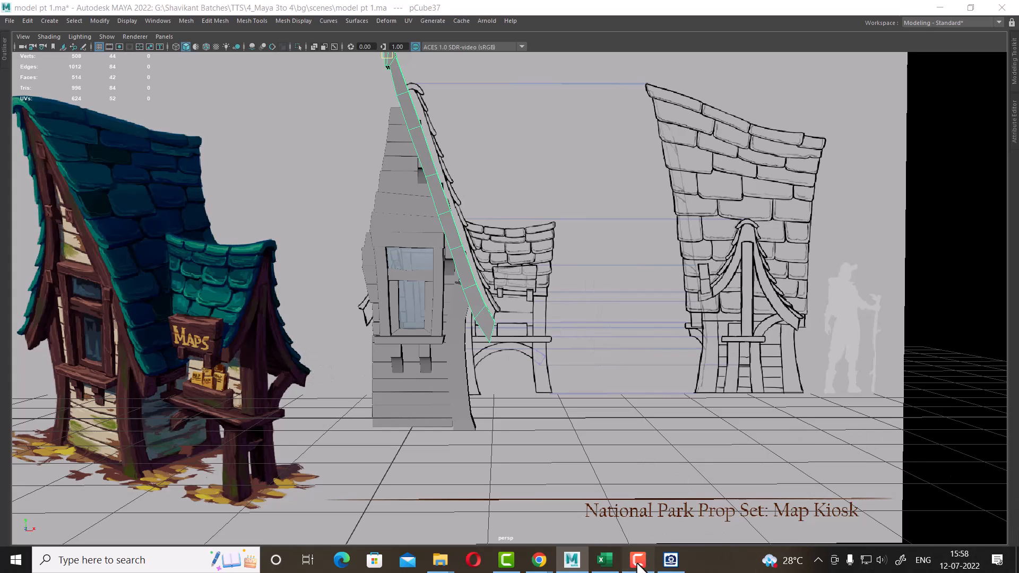